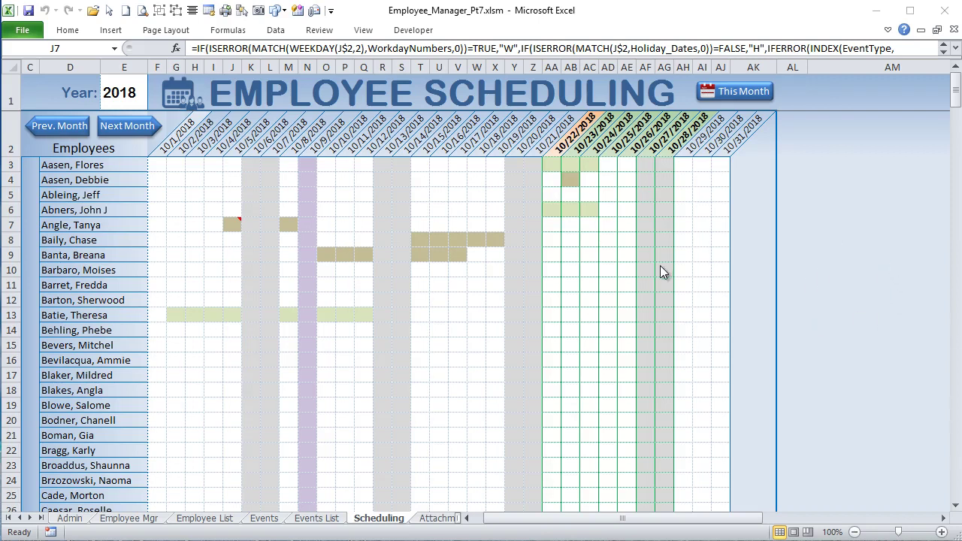
- Inspect the leave cell J7 and the holiday note on cell N5 in the October schedule
click(233, 225)
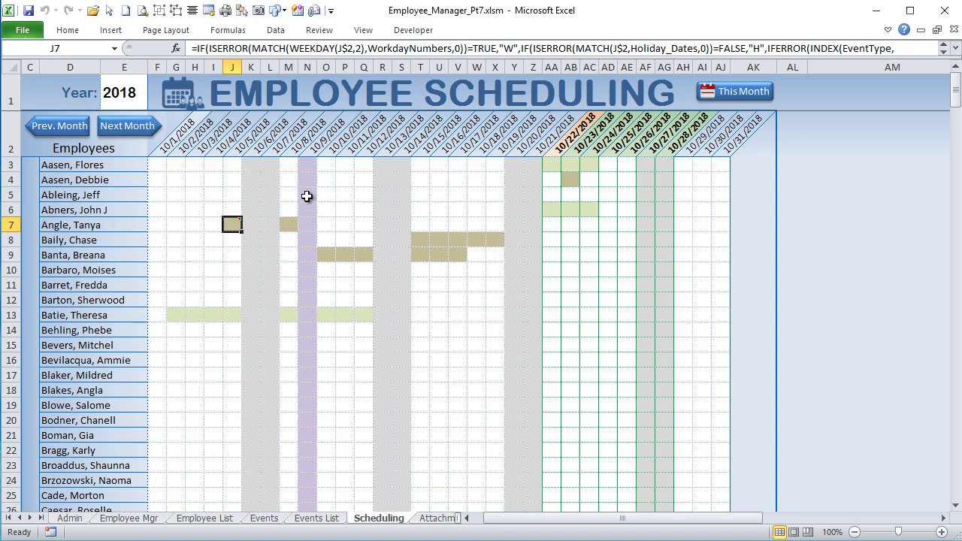
click(307, 196)
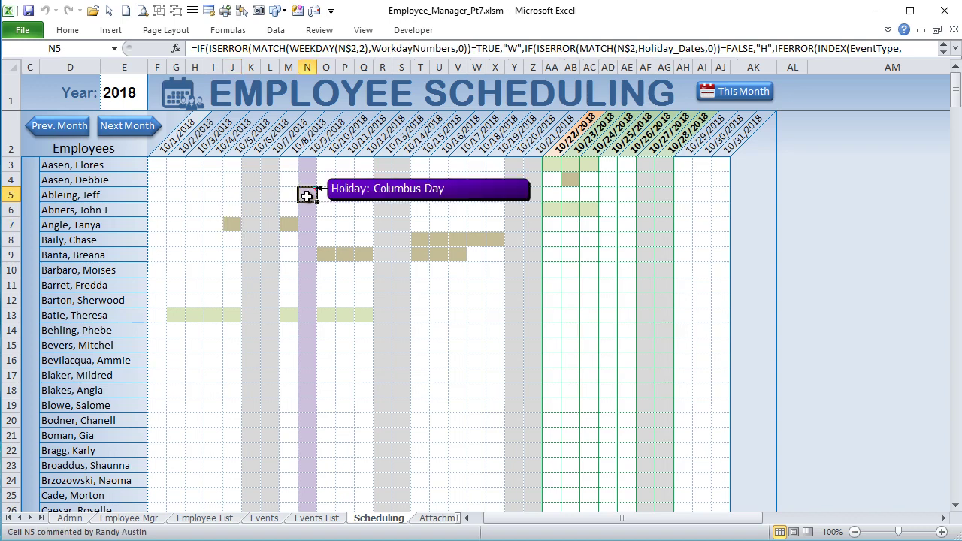
click(231, 224)
- Page the employee schedule forward to November 2018 and return it to the current month
click(141, 129)
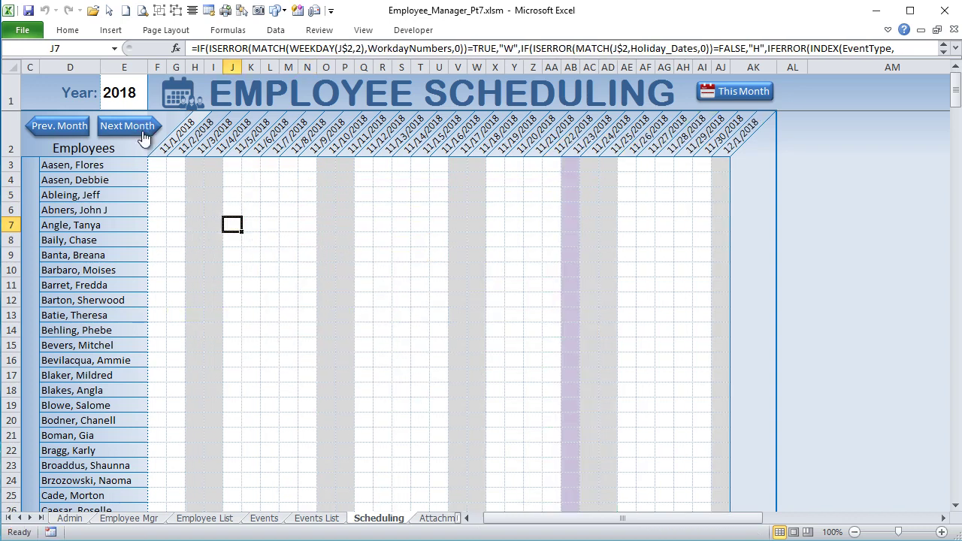
click(83, 130)
click(757, 99)
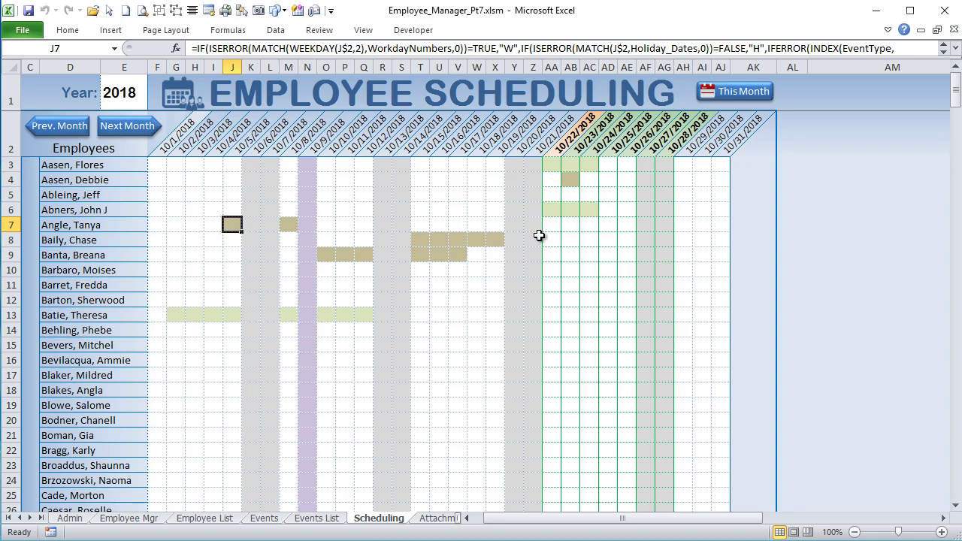
- Look through the Admin sheet's payroll and user sections, and highlight the custom field labels and types under Employee Settings
click(69, 518)
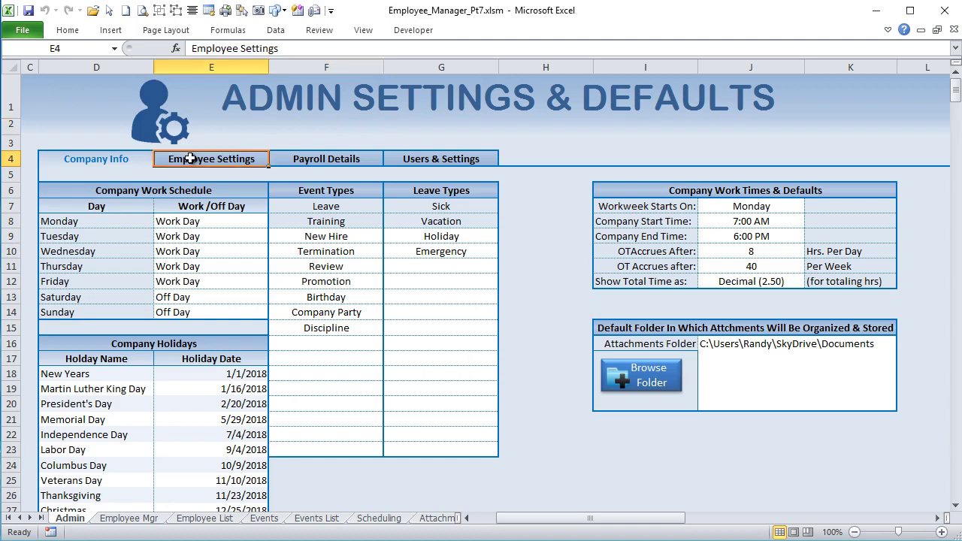
click(190, 159)
click(353, 158)
click(385, 156)
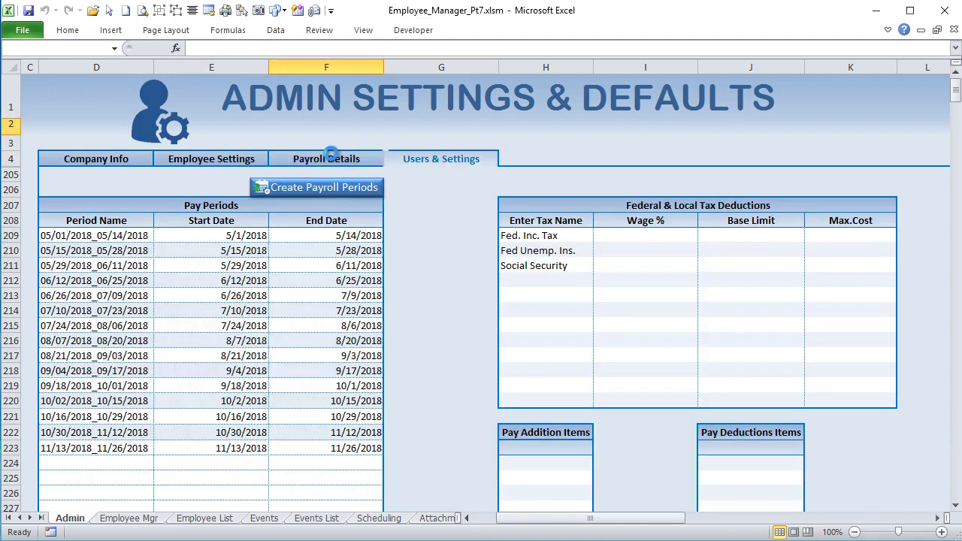
click(207, 160)
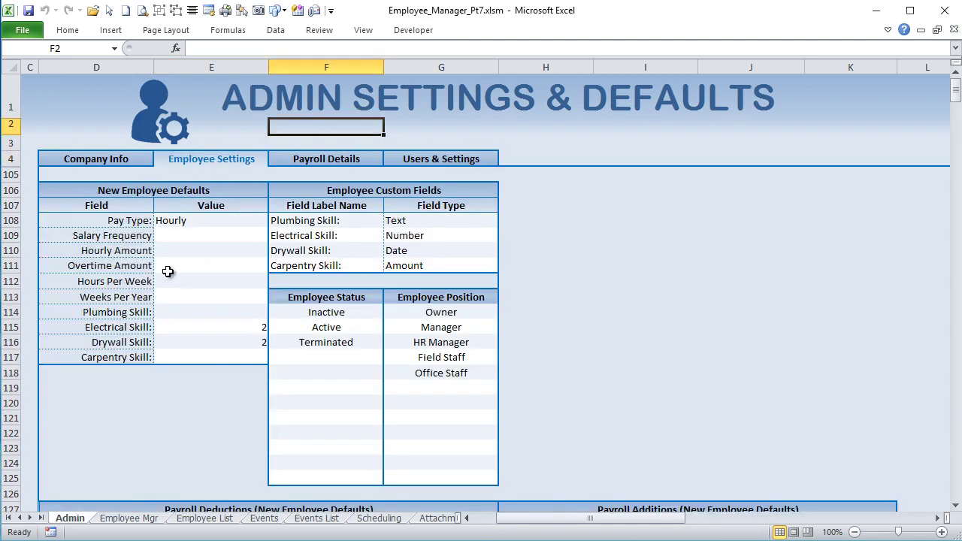
drag(367, 220, 406, 266)
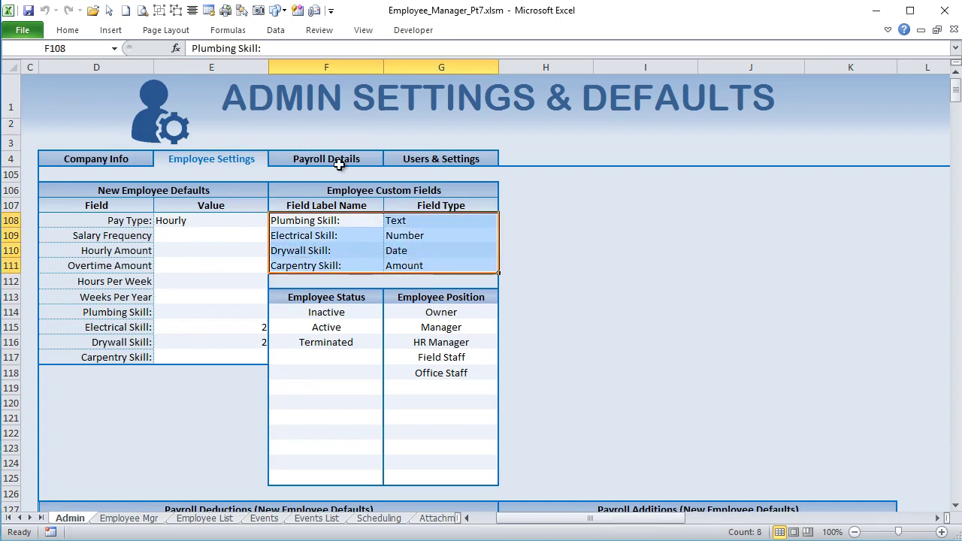
- View the Employee List sheet and highlight the Custom Fields block in the Employee Mgr sheet's payroll details
click(205, 519)
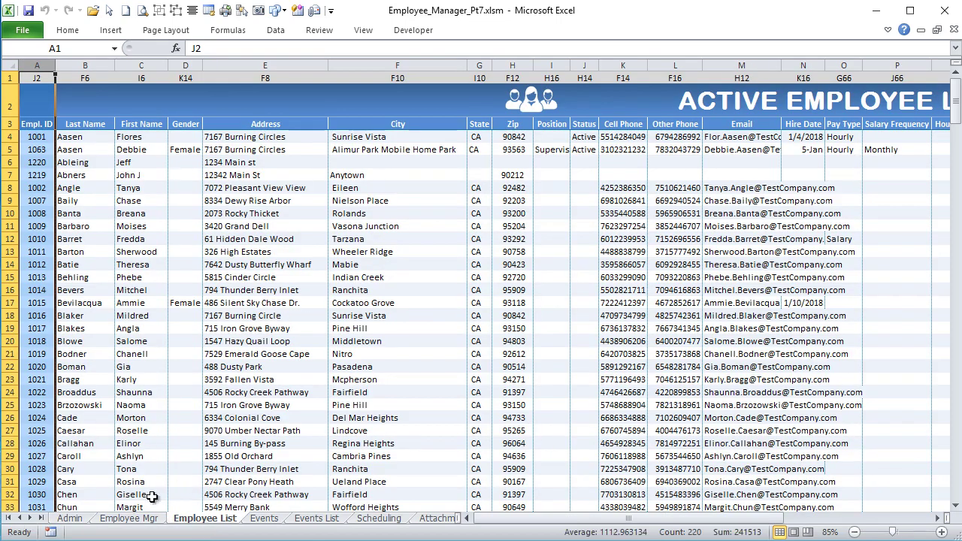
click(138, 519)
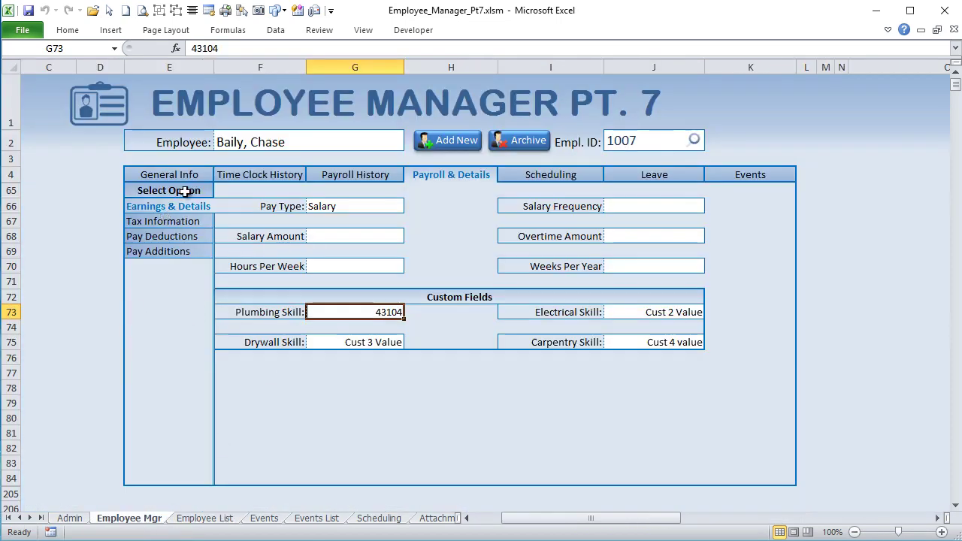
drag(279, 299, 425, 349)
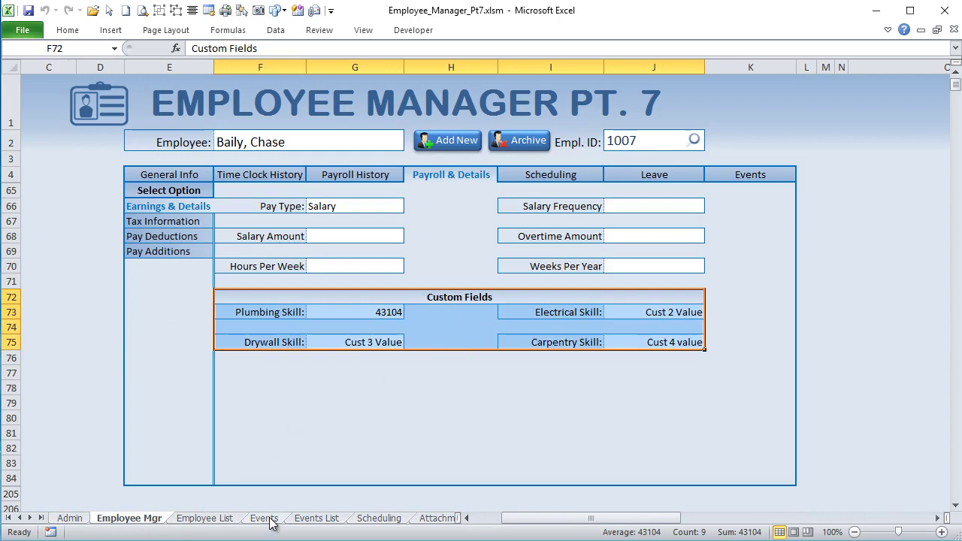
- Page the Scheduling sheet to November and back to October, and revisit the Employee Mgr sheet before returning to the schedule
click(379, 519)
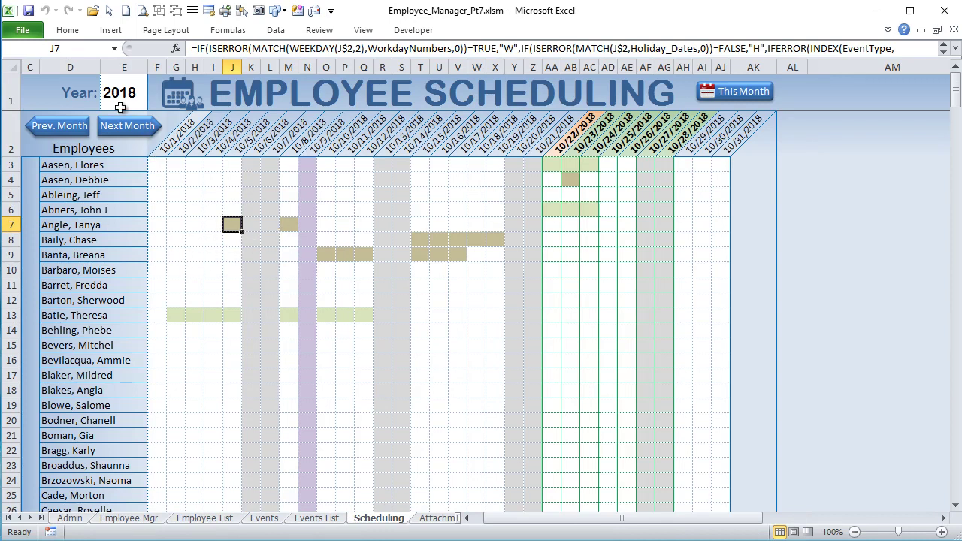
click(104, 129)
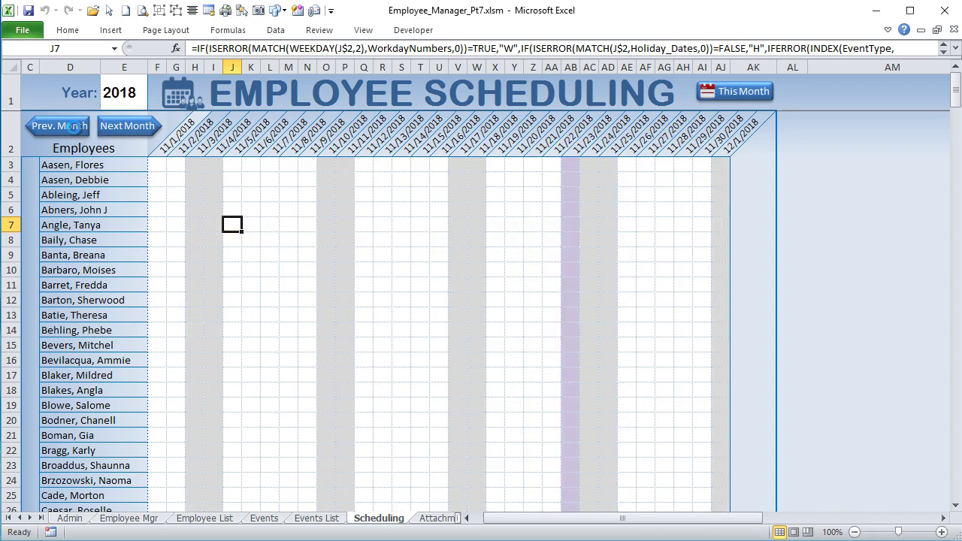
click(75, 129)
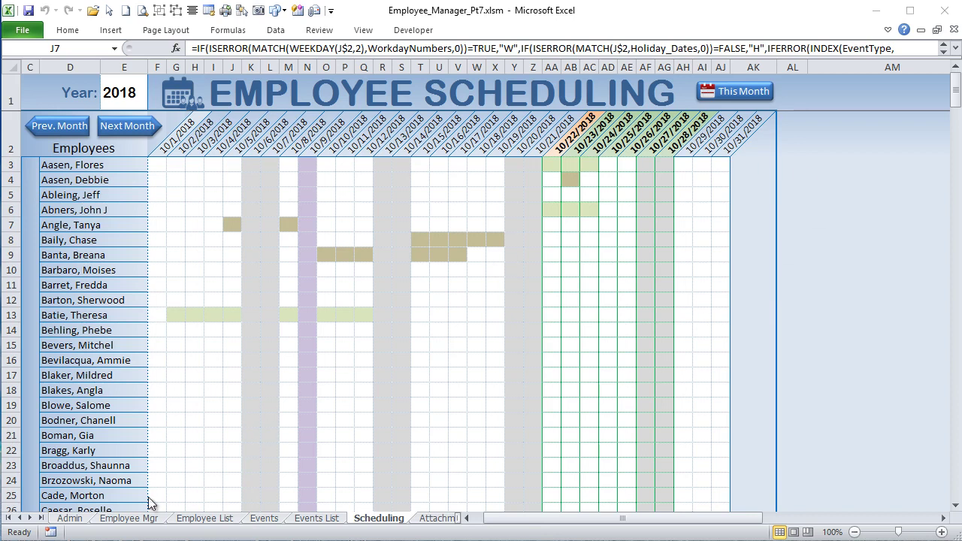
click(129, 518)
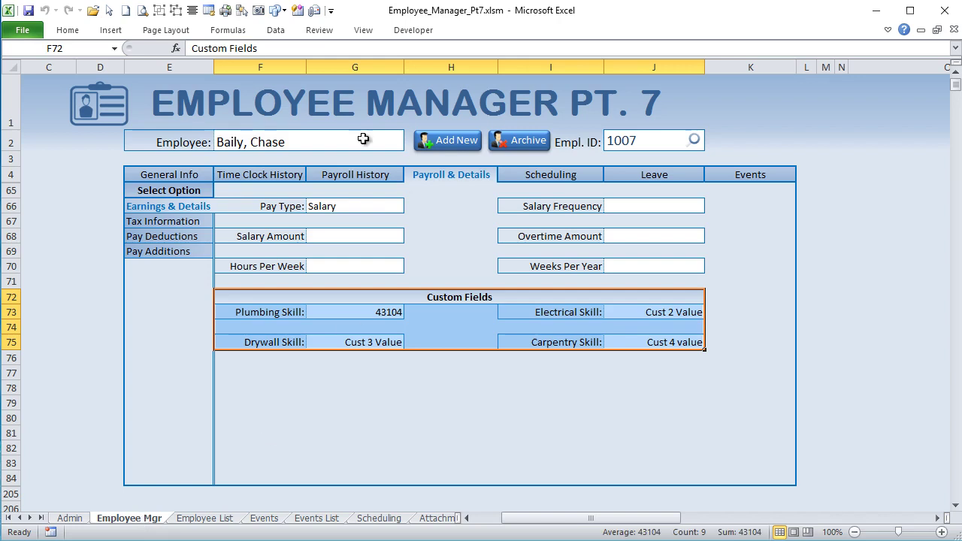
click(378, 518)
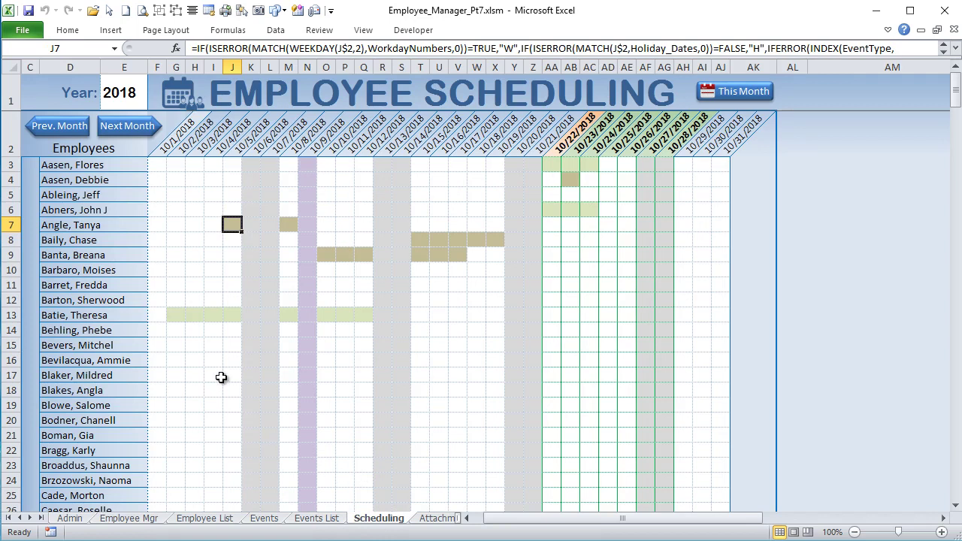
- Review the Employee Settings, Payroll Details and Users & Settings sections of the Admin sheet
click(69, 519)
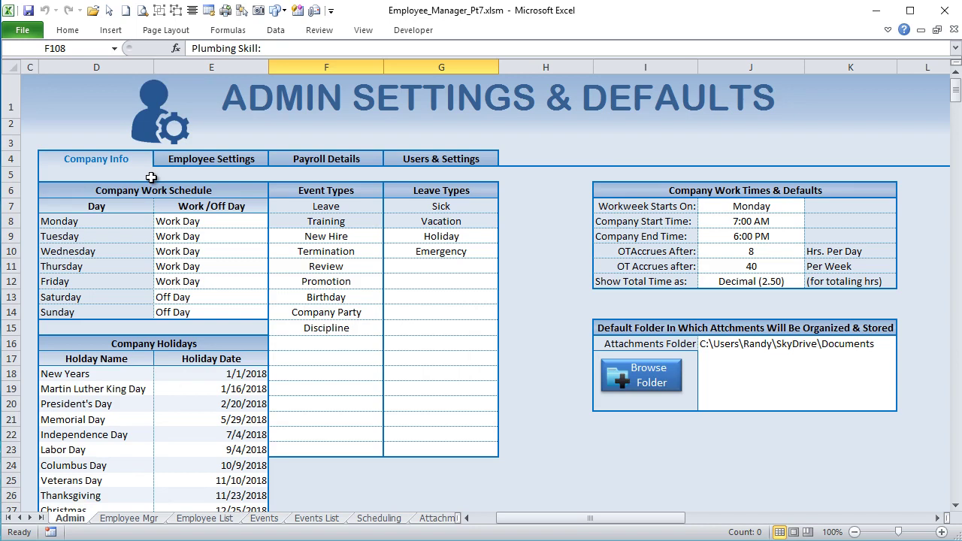
click(188, 158)
click(290, 162)
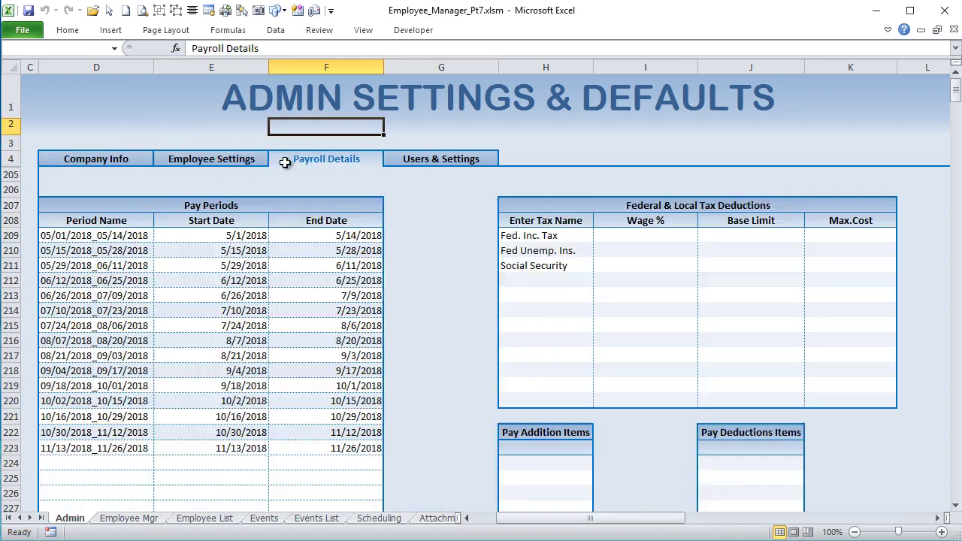
click(426, 166)
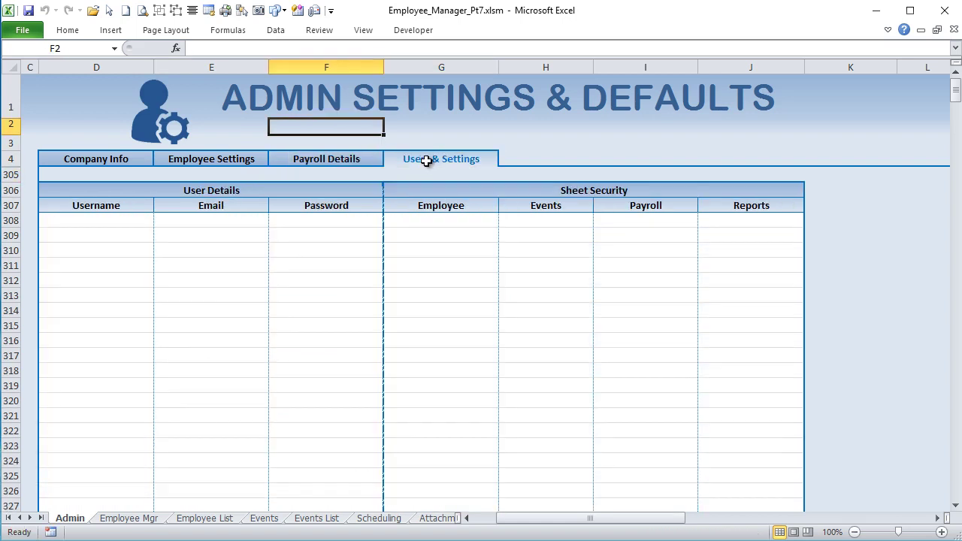
- Review the General Info, Time Clock History and Payroll History sections of the Employee Mgr sheet
click(142, 518)
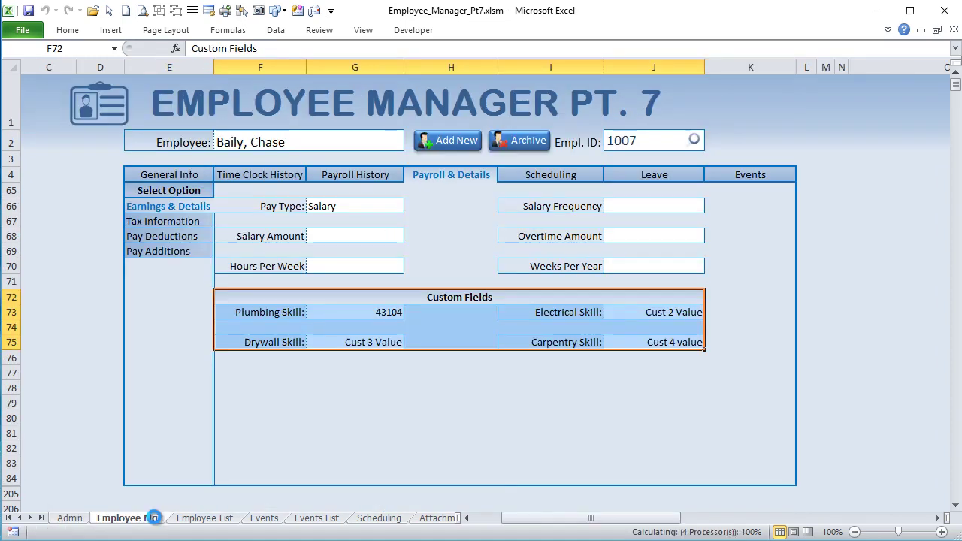
click(189, 173)
click(253, 173)
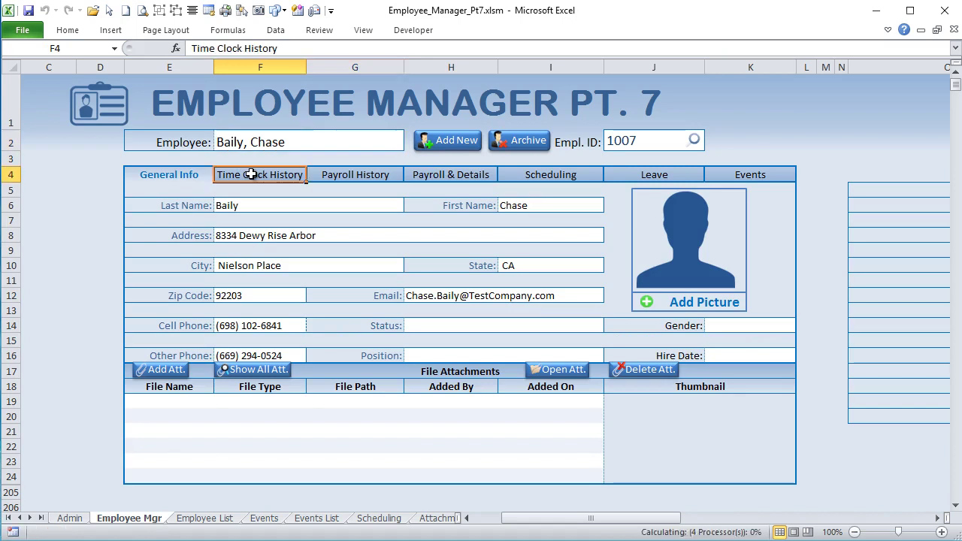
click(338, 175)
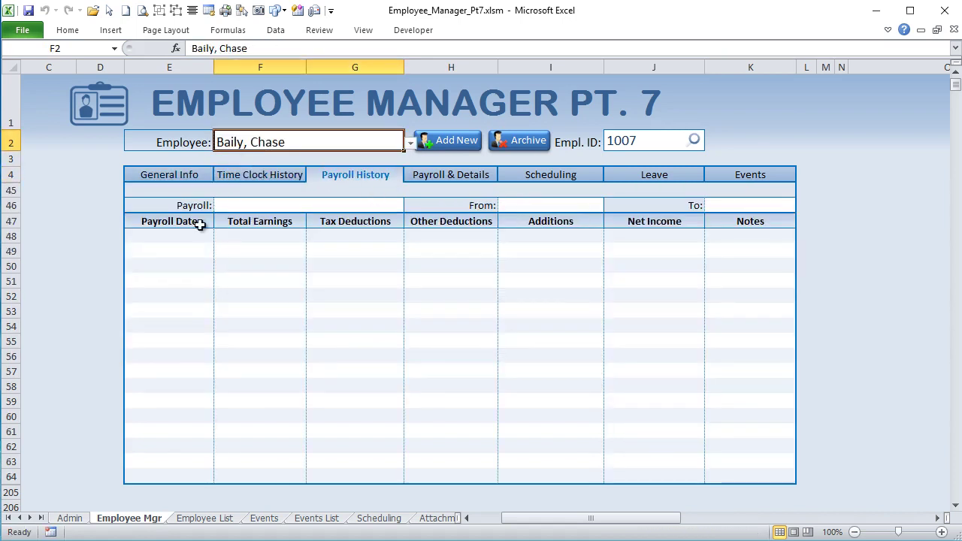
- Set Saturday to Work Day in the Admin sheet's company work schedule and check the weekend columns on the Scheduling sheet
click(70, 517)
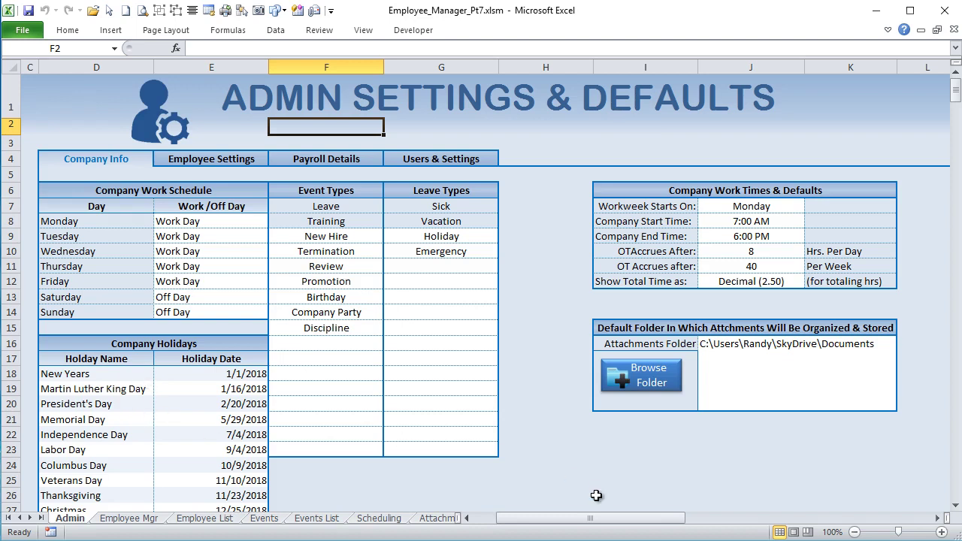
drag(112, 188, 155, 294)
click(193, 223)
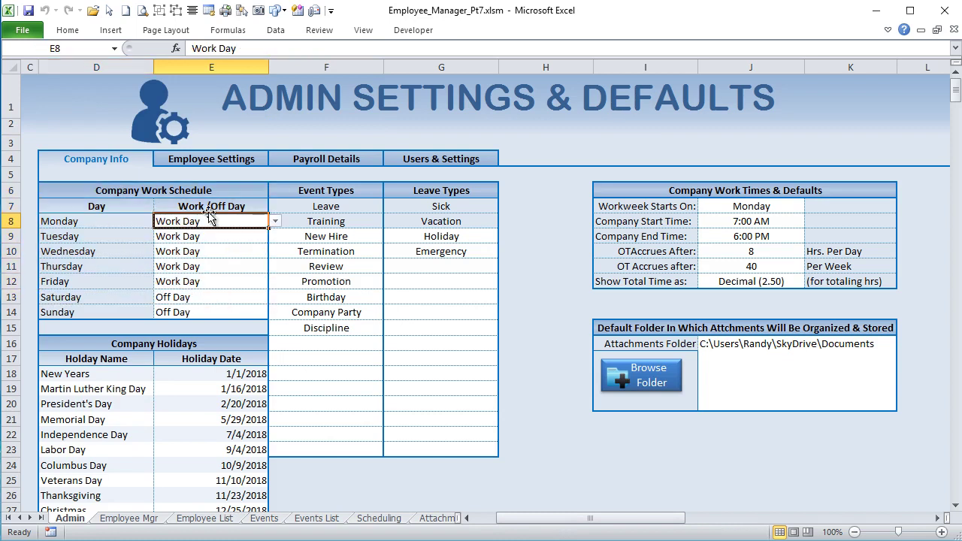
click(221, 300)
click(274, 302)
click(254, 299)
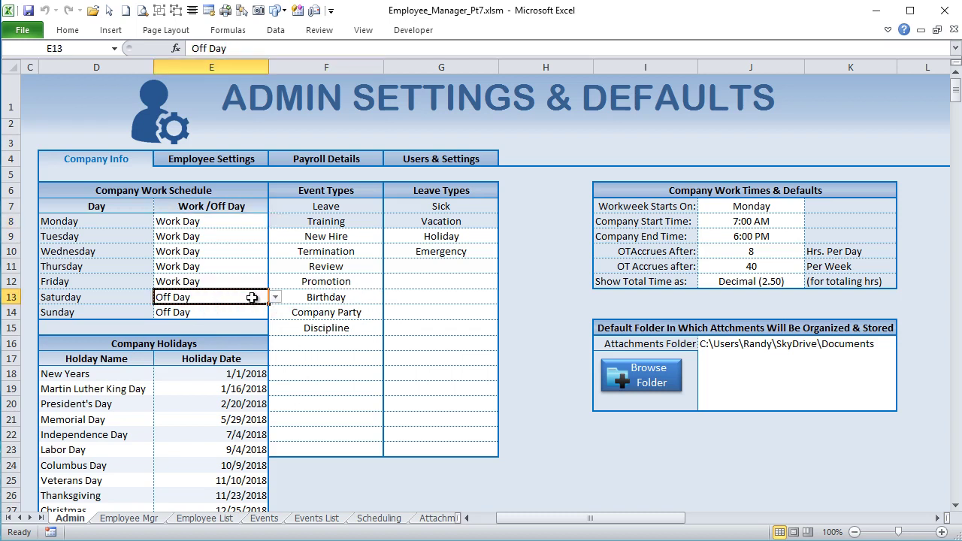
click(275, 298)
click(244, 311)
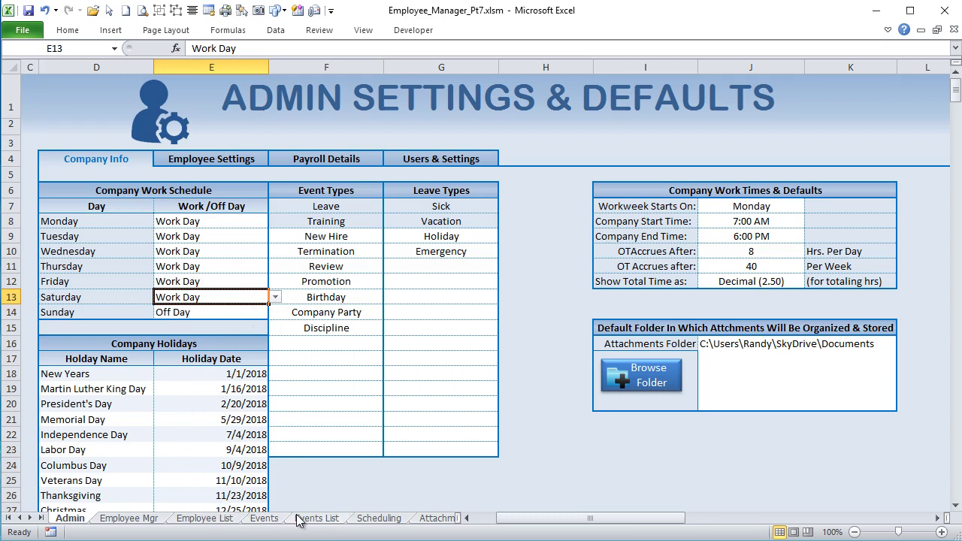
click(370, 517)
drag(269, 179, 266, 344)
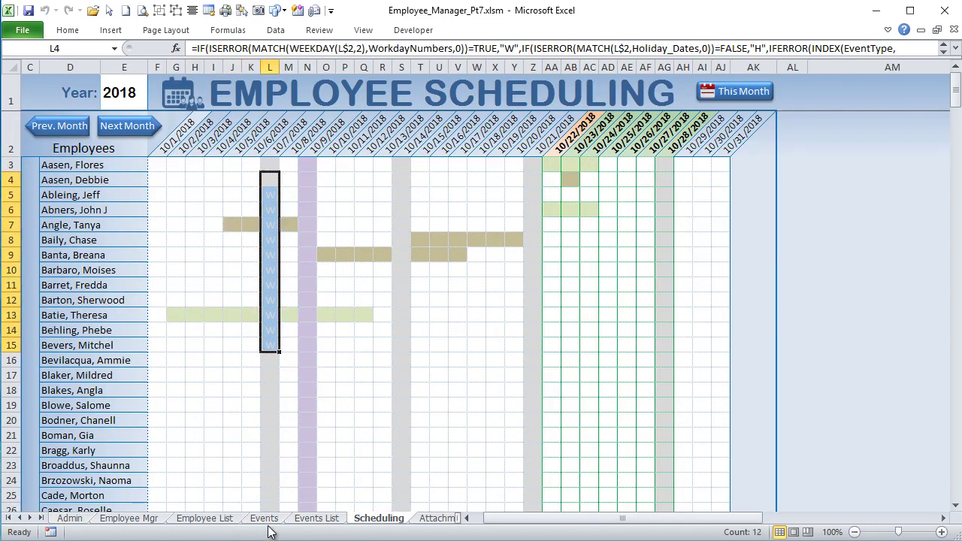
- Set Sunday to Work Day in the company work schedule and check the Scheduling sheet
click(69, 517)
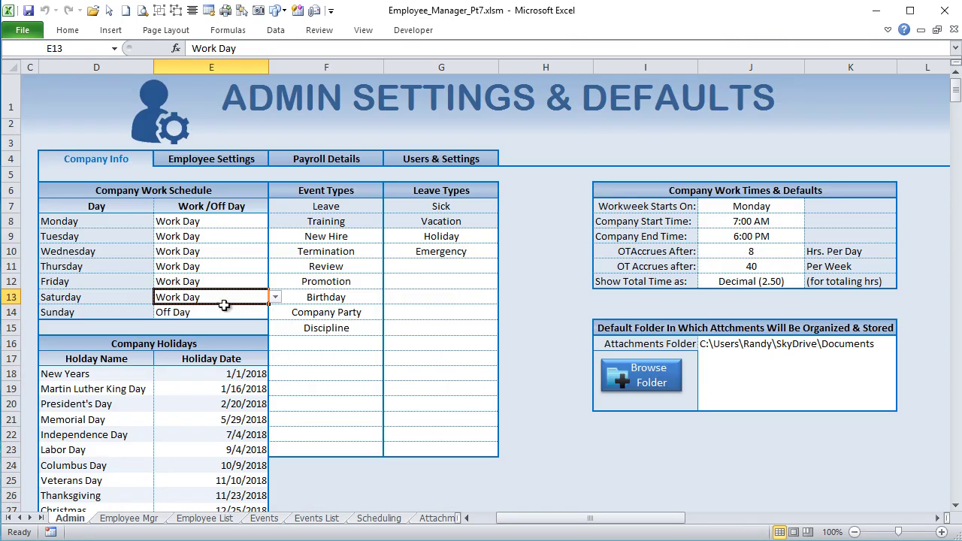
click(232, 314)
click(275, 314)
click(263, 332)
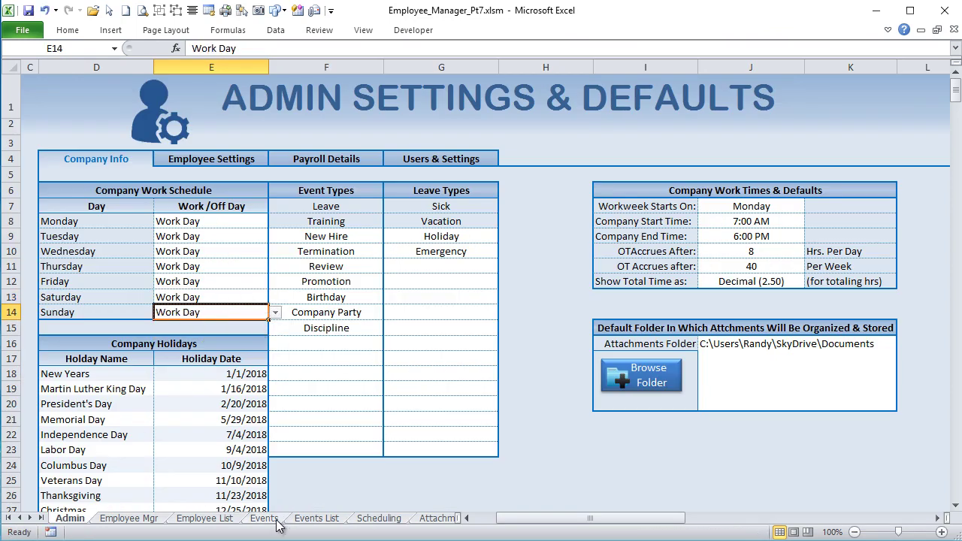
click(378, 519)
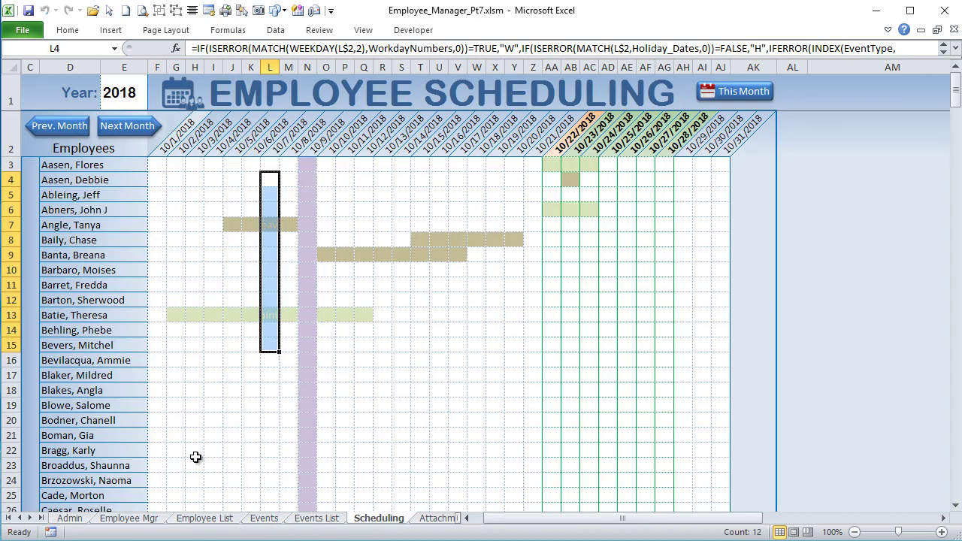
- Set both Saturday and Sunday back to Off Day in the Admin sheet's company work schedule
click(69, 518)
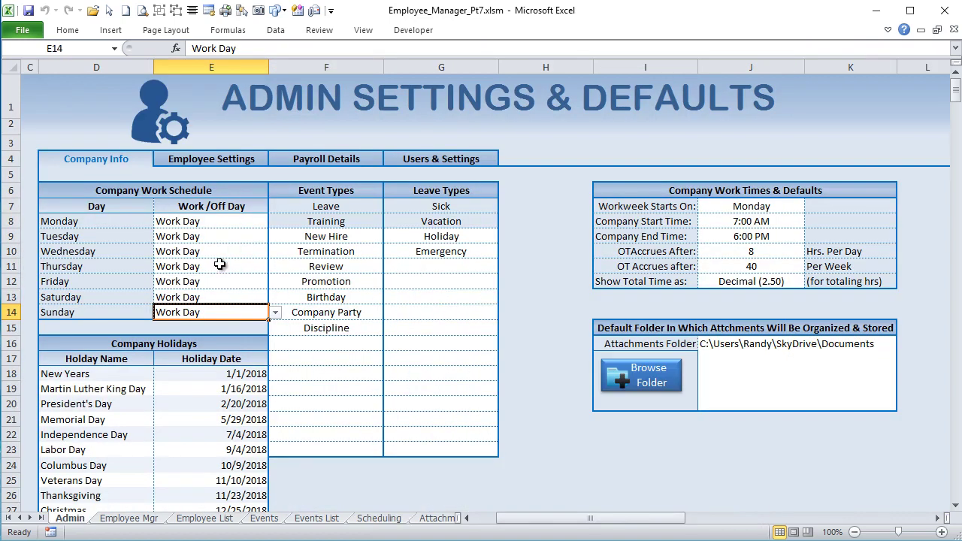
click(260, 297)
click(275, 298)
click(258, 321)
click(255, 313)
click(275, 313)
click(258, 334)
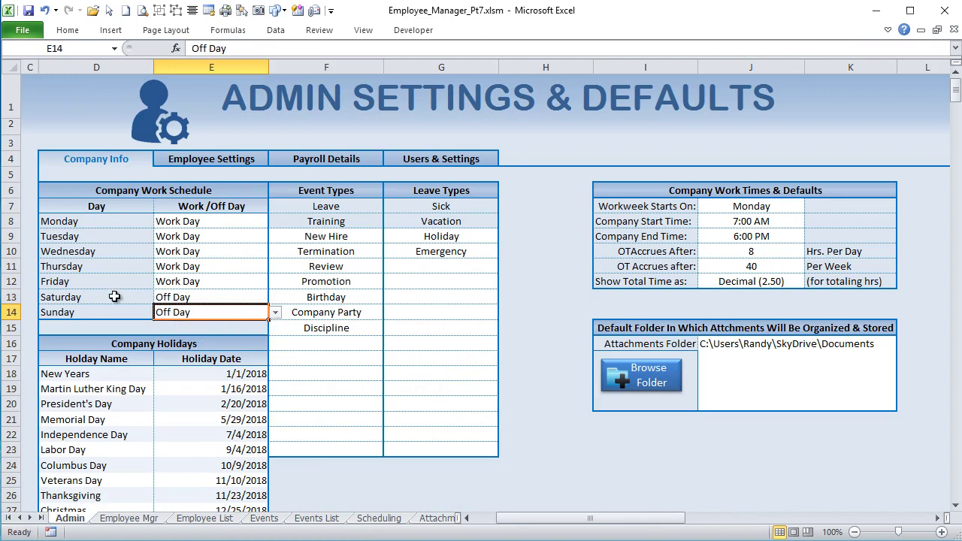
- Examine the Company Holidays table on the Admin sheet, highlighting its list of holiday names
scroll(97, 368, down, 3)
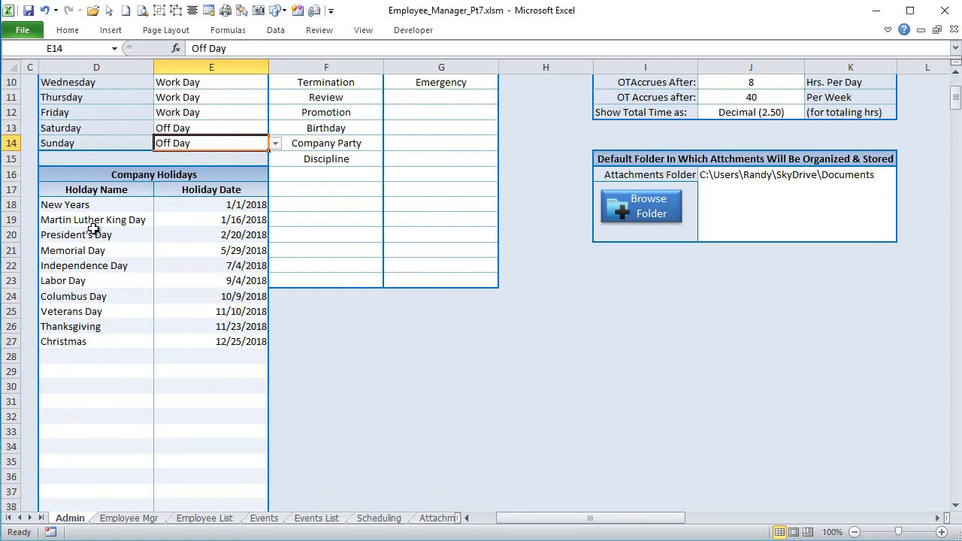
drag(99, 206, 92, 365)
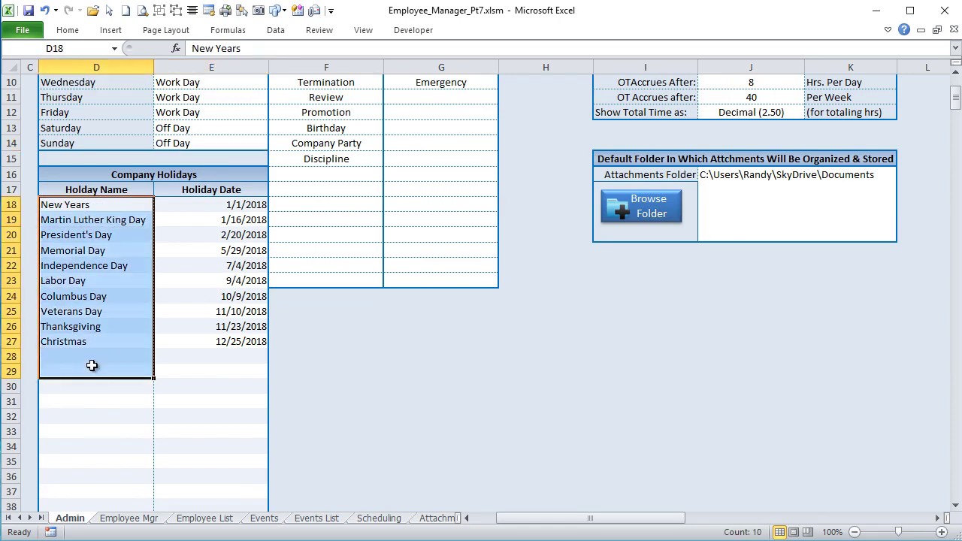
scroll(92, 365, down, 5)
scroll(93, 365, up, 6)
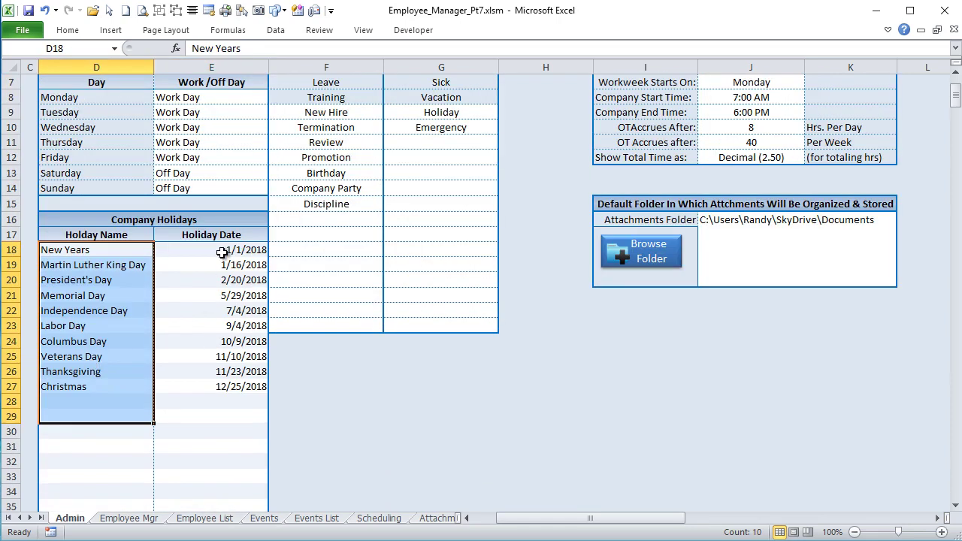
- Examine the holiday dates in the Company Holidays table, ending on the Columbus Day entry and its date
drag(223, 253, 226, 392)
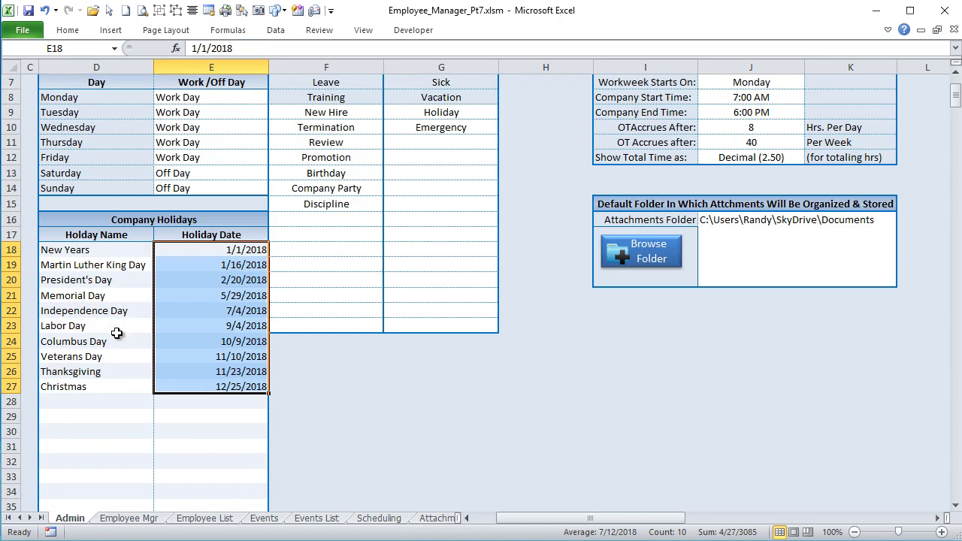
click(119, 311)
click(80, 264)
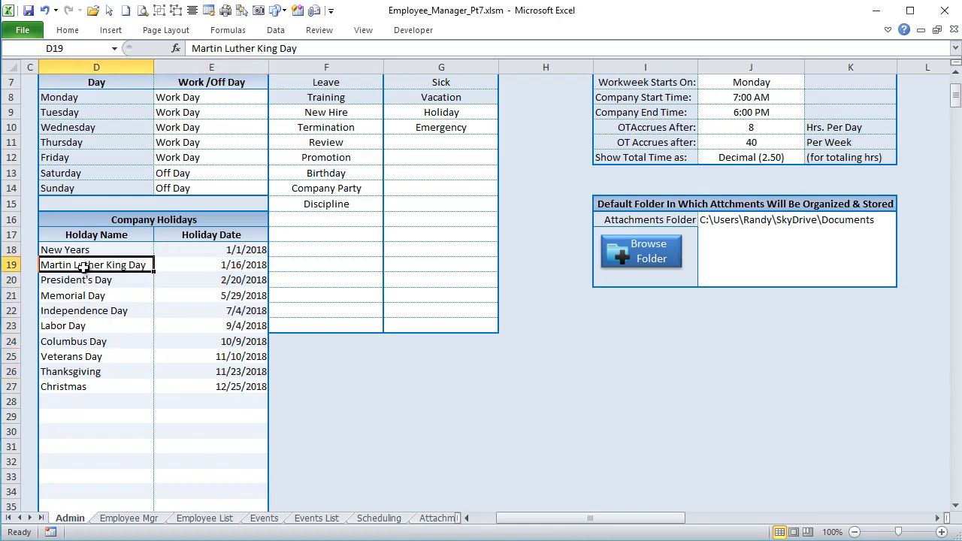
click(72, 356)
click(72, 342)
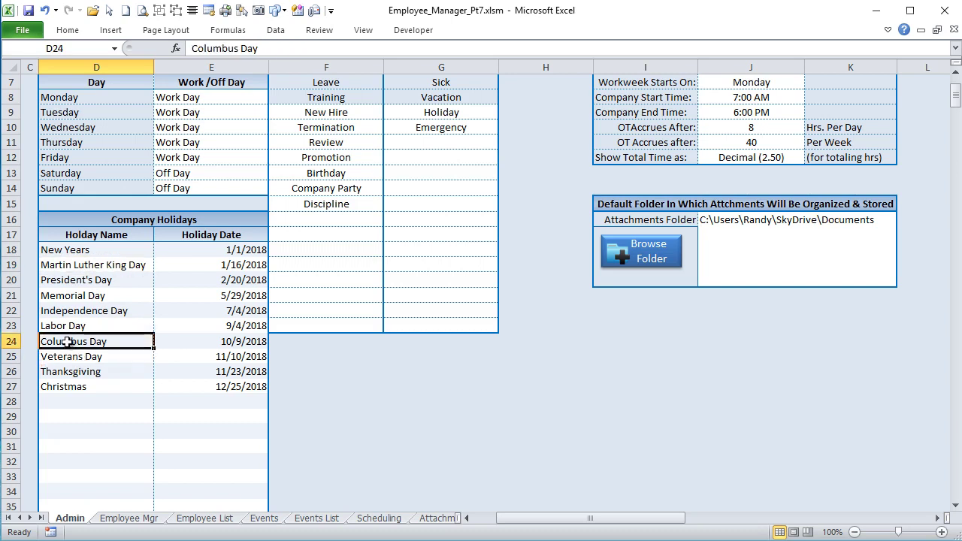
click(215, 341)
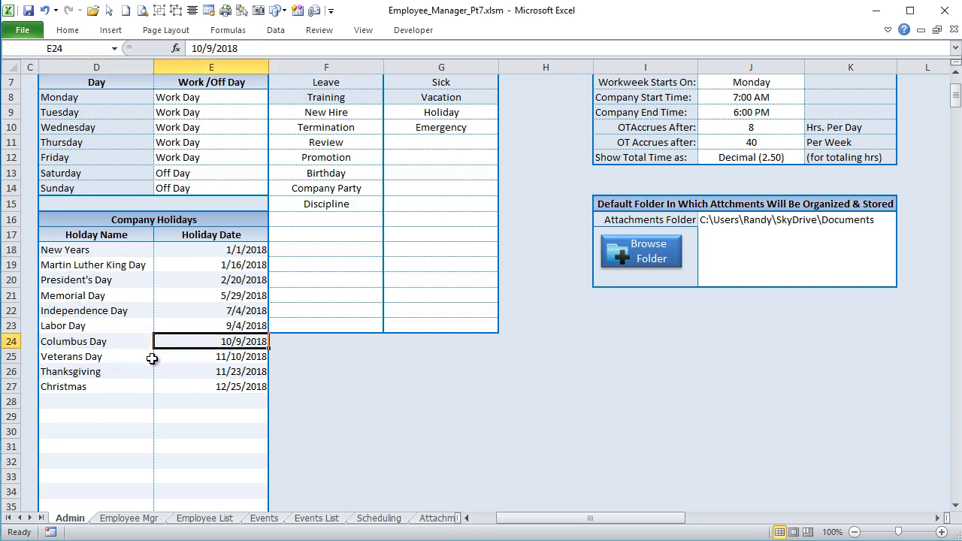
- Check the Columbus Day holiday column on the Scheduling sheet and view the holiday note in its cells
click(374, 518)
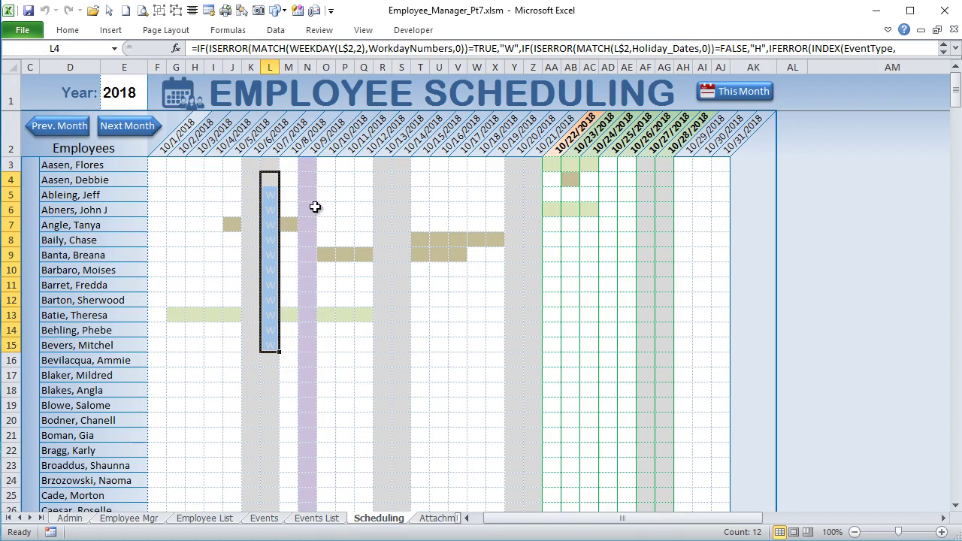
click(314, 167)
click(306, 223)
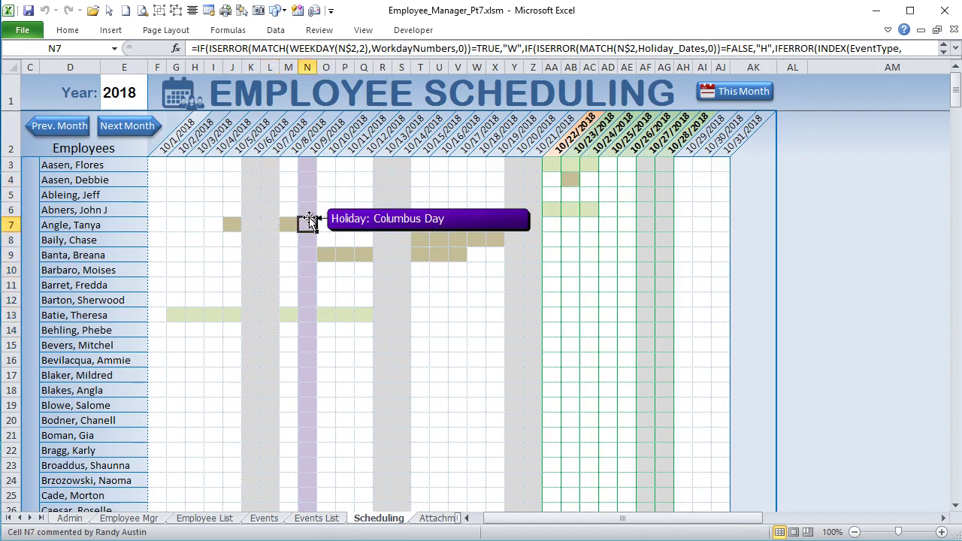
mouse_move(303, 221)
click(304, 198)
mouse_move(305, 203)
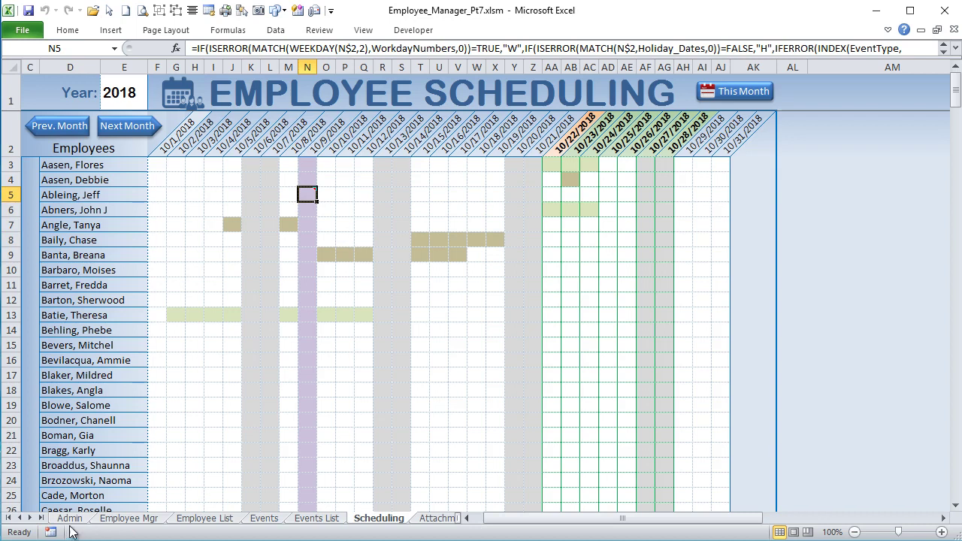
- View the event details of the leave entry in cell J7 of the scheduling calendar
click(226, 223)
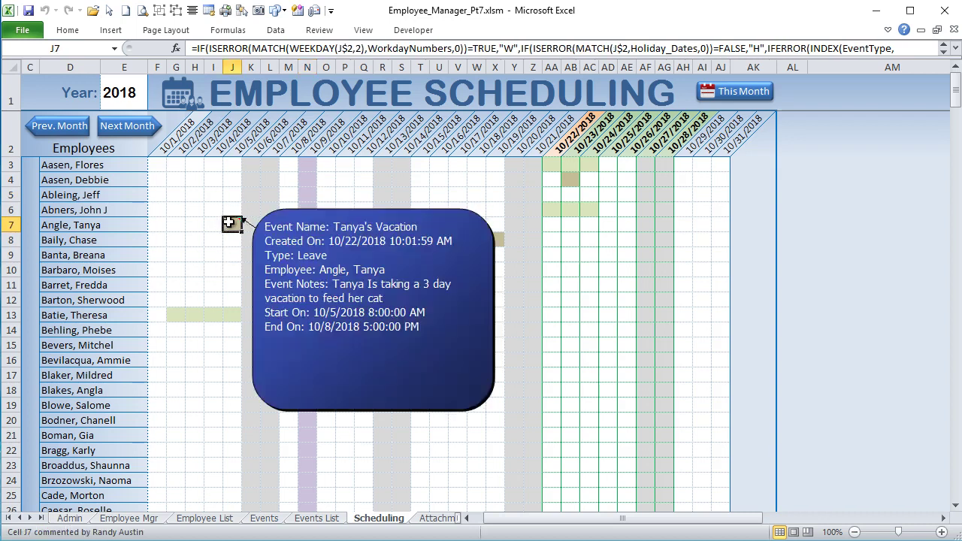
mouse_move(230, 225)
click(194, 224)
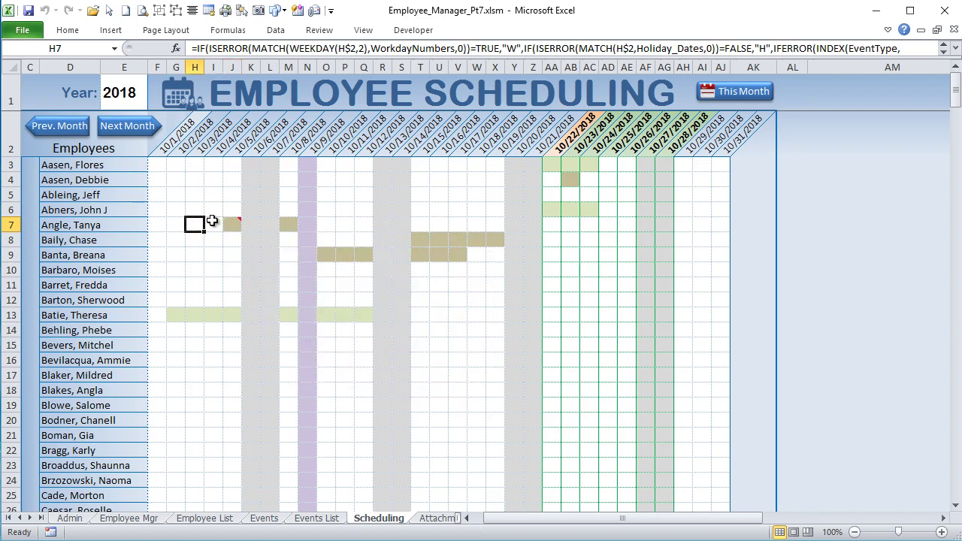
- Review the Event Types list and the workweek start, company start time and company end time on the Admin sheet
click(69, 518)
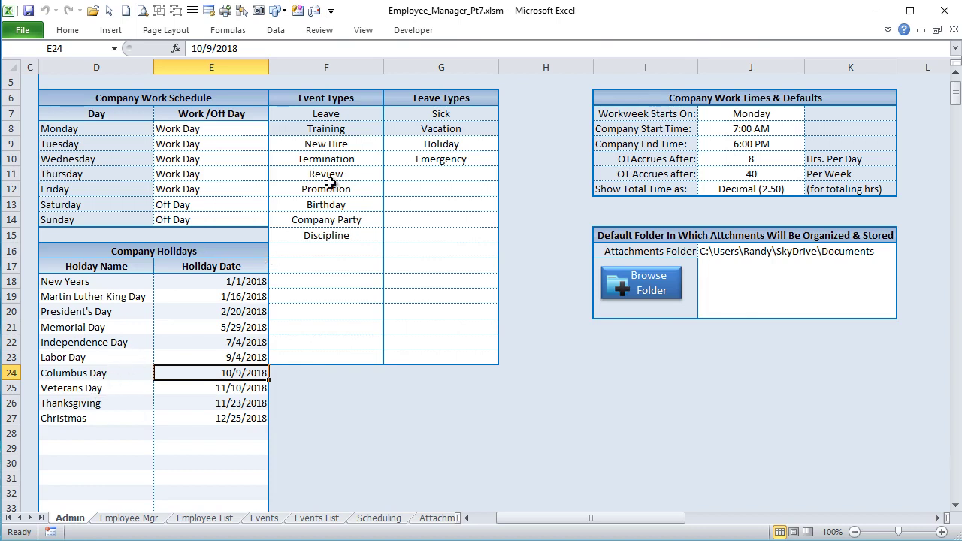
click(326, 115)
scroll(390, 240, up, 2)
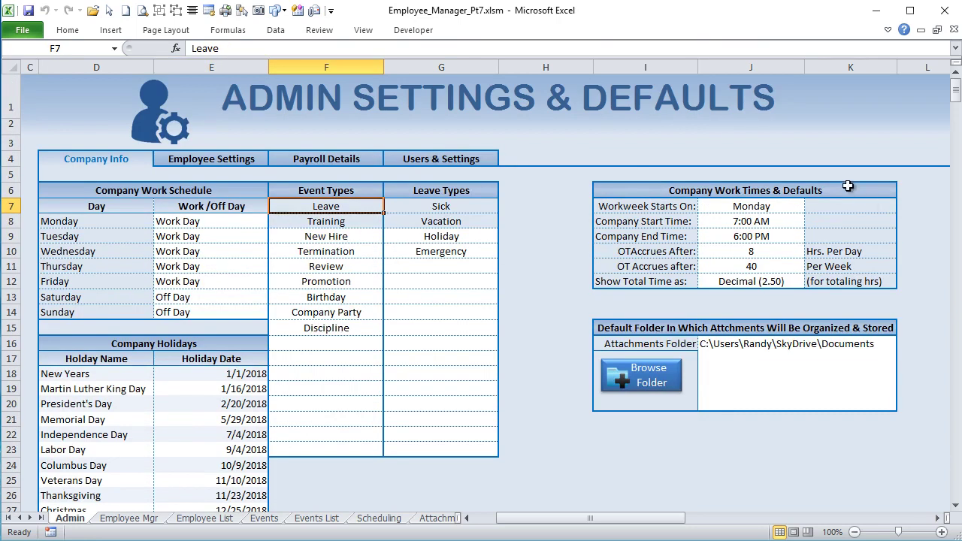
click(714, 207)
click(778, 223)
click(763, 239)
drag(766, 221, 766, 232)
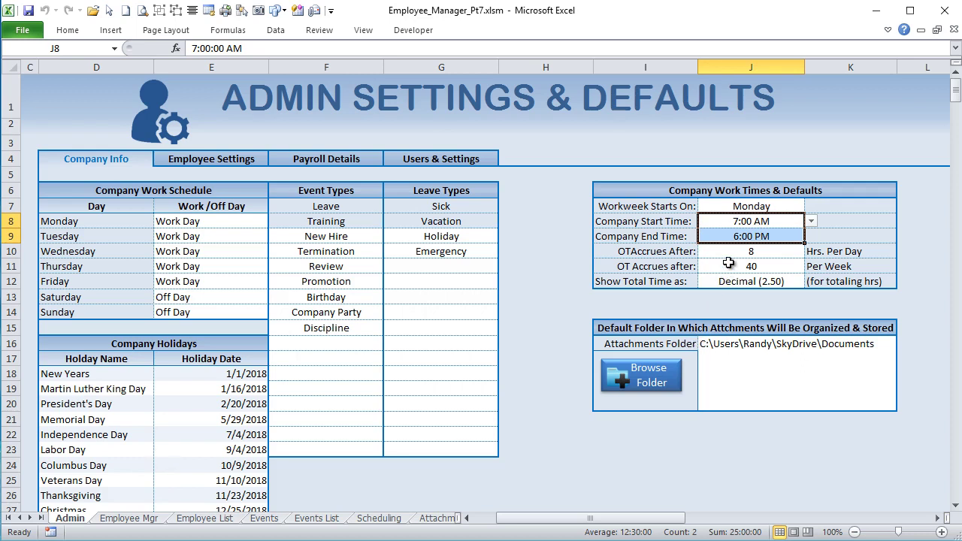
- Correct the spacing in the daily overtime label so it reads "OT Accrues After:"
drag(737, 251, 737, 265)
double_click(629, 251)
click(738, 252)
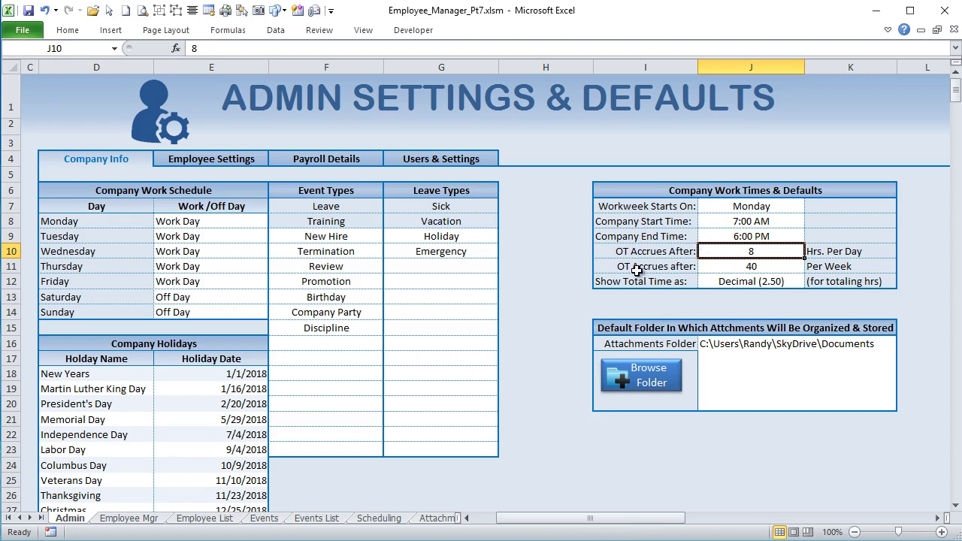
- Examine the daily and weekly overtime accrual settings in the Company Work Times & Defaults table
click(715, 268)
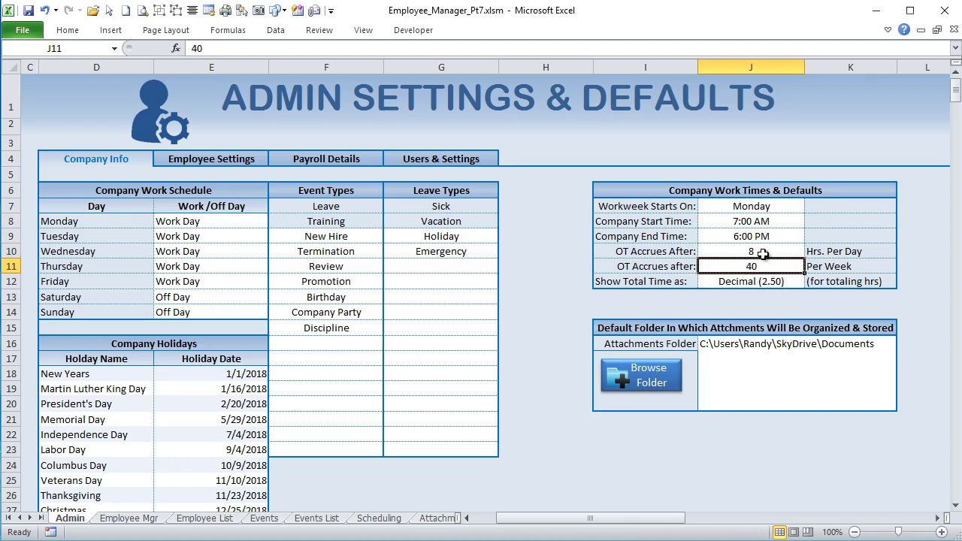
drag(762, 254, 844, 265)
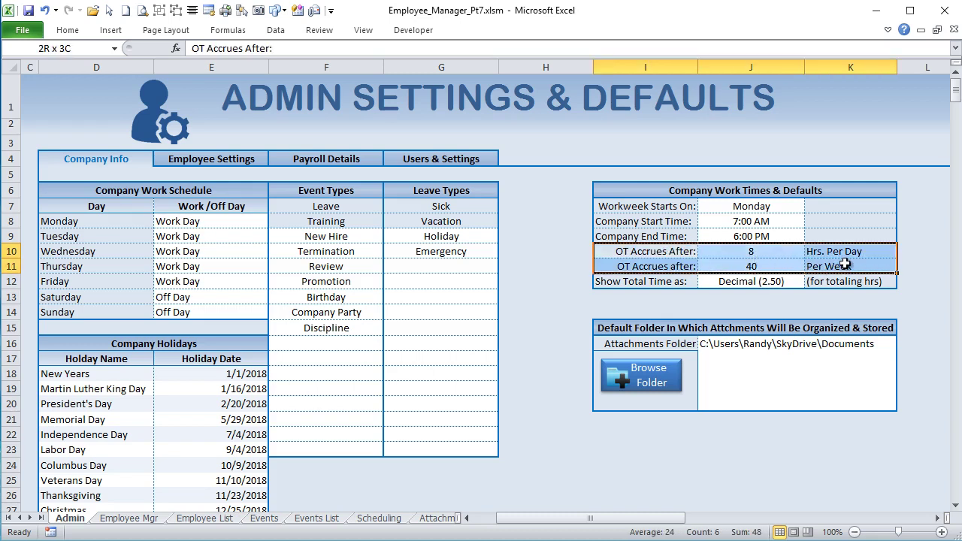
click(800, 253)
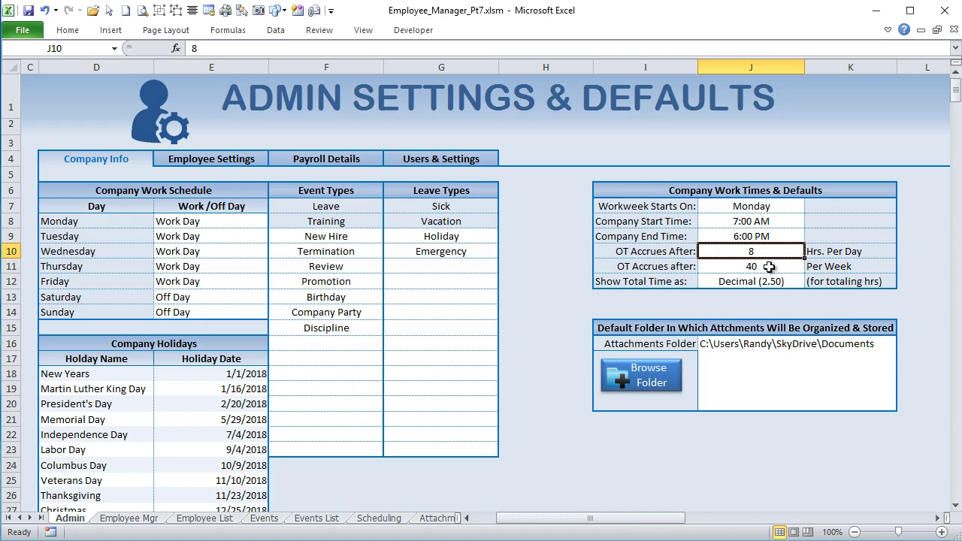
drag(768, 267, 659, 253)
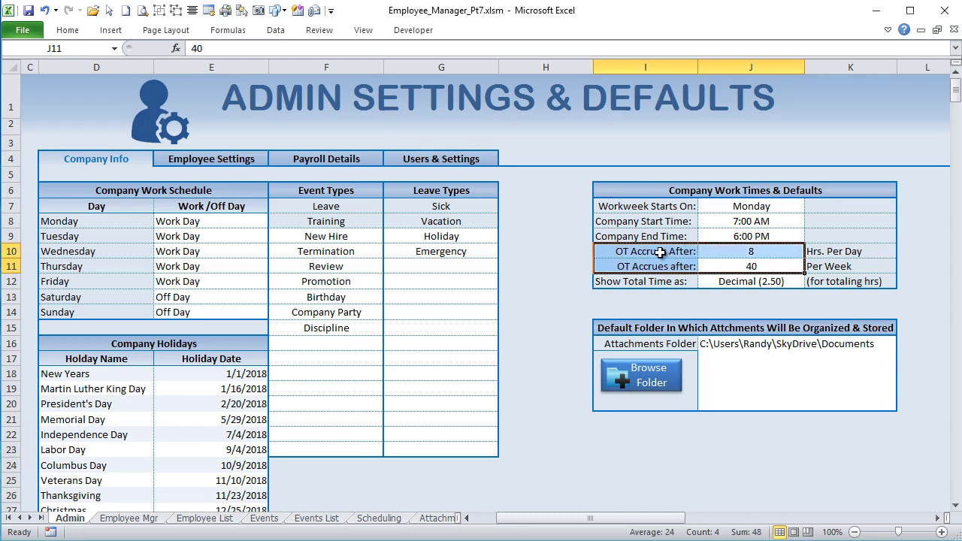
- Switch the Show Total Time as setting to Time Format (2:30), and return it to Decimal (2.50)
click(720, 285)
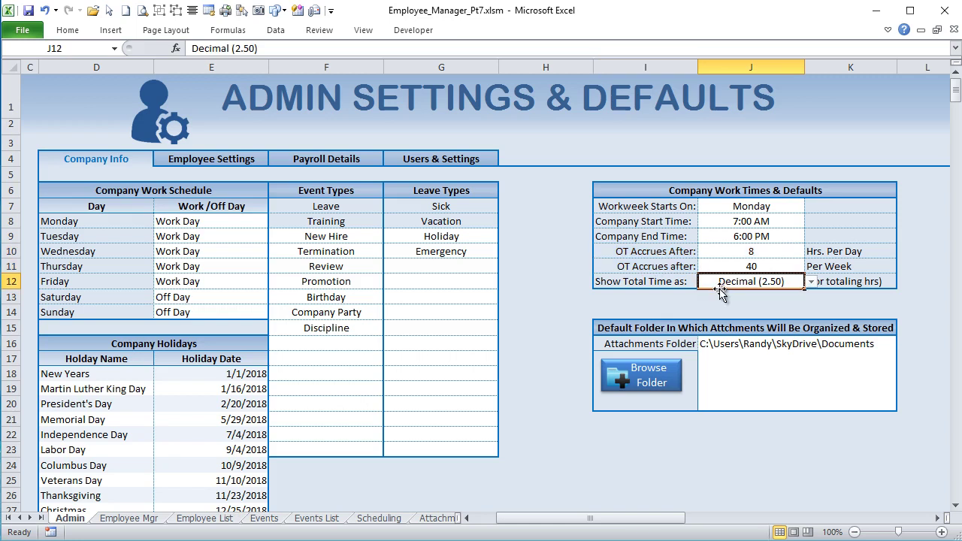
click(812, 282)
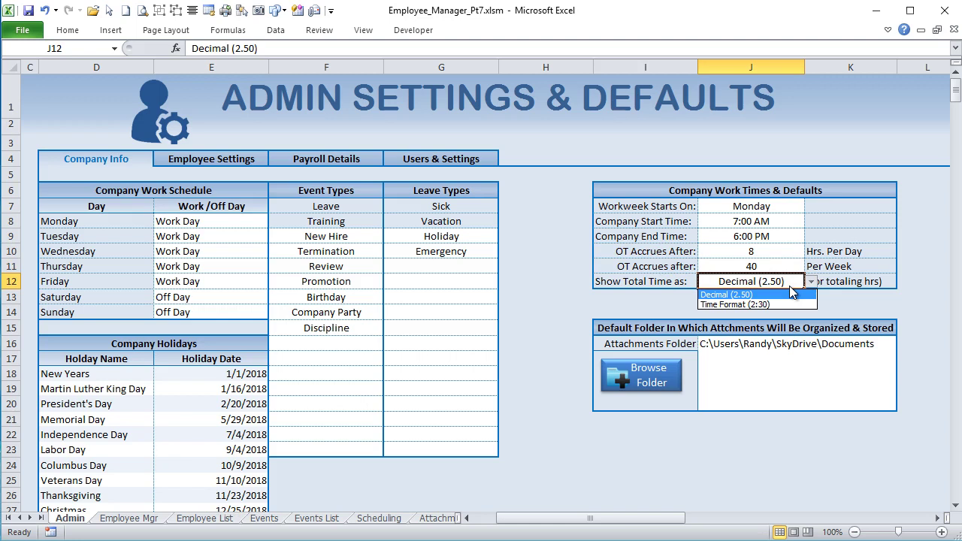
click(790, 293)
click(811, 283)
click(787, 301)
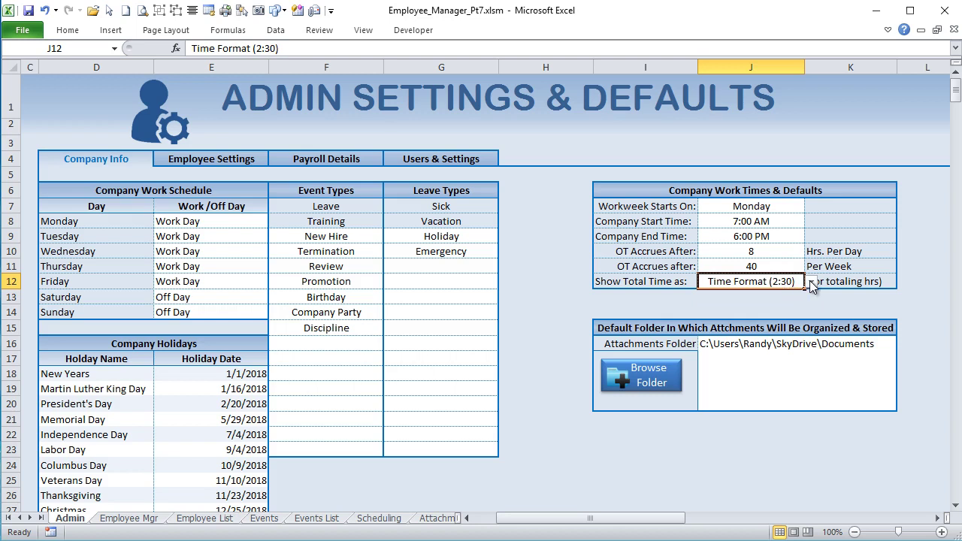
click(811, 282)
click(790, 293)
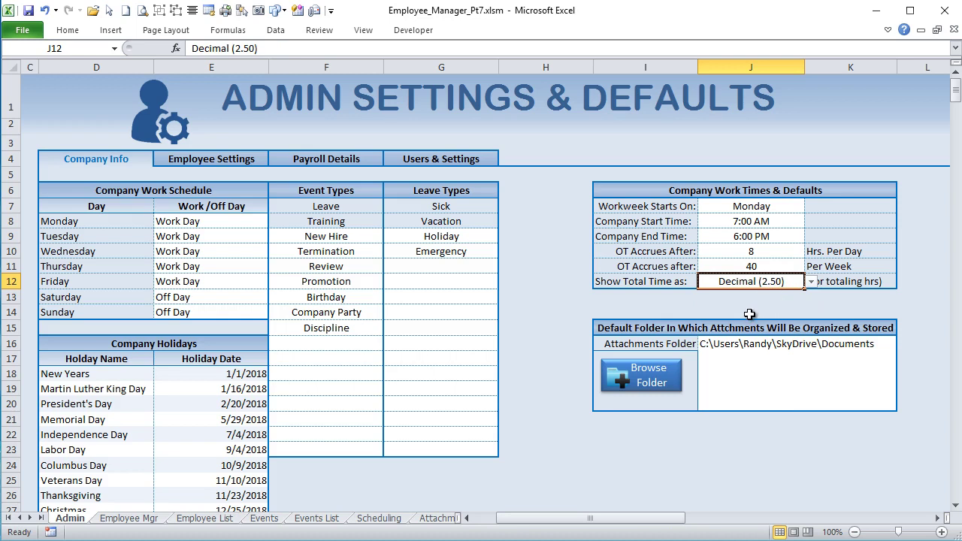
- Examine the Regular Hours and OT Hours columns in the Time Clock History section of the Employee Mgr sheet
click(157, 520)
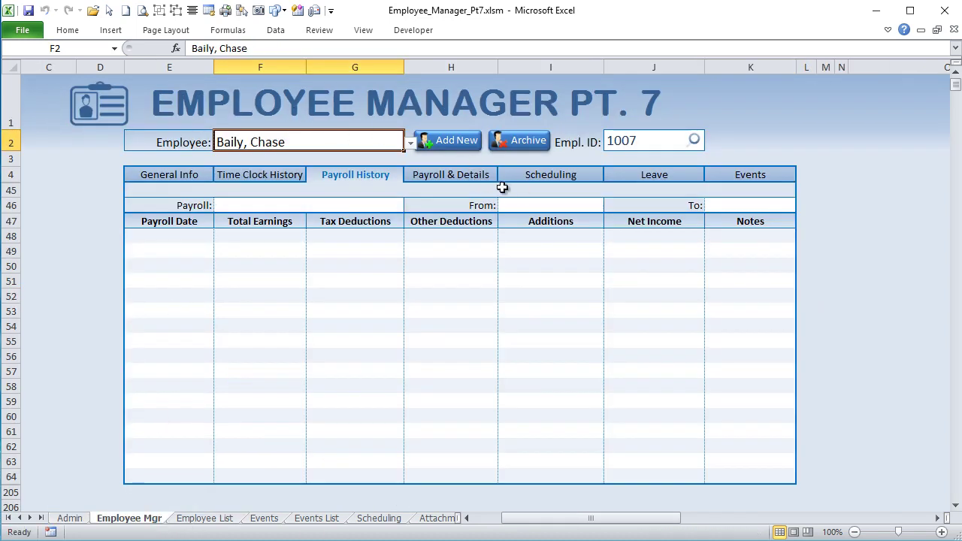
click(275, 177)
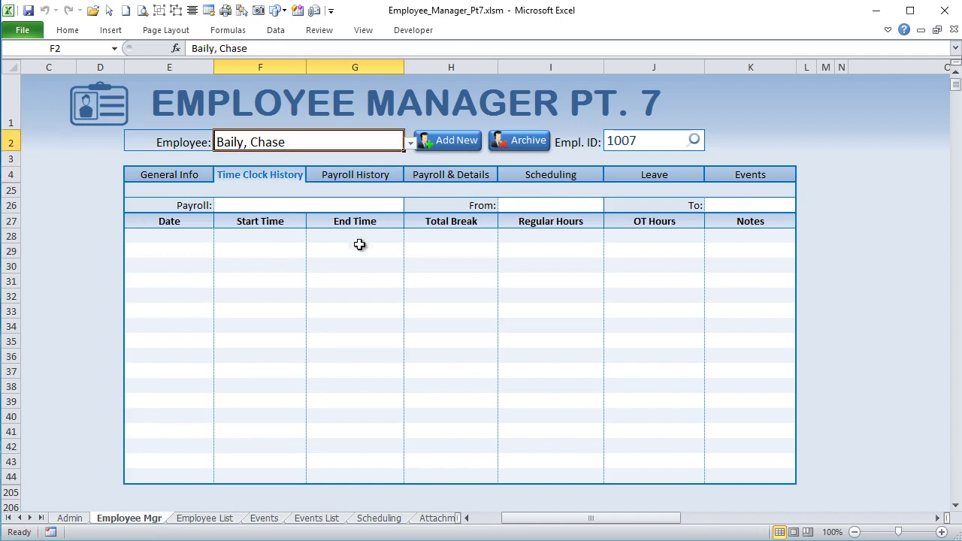
click(623, 238)
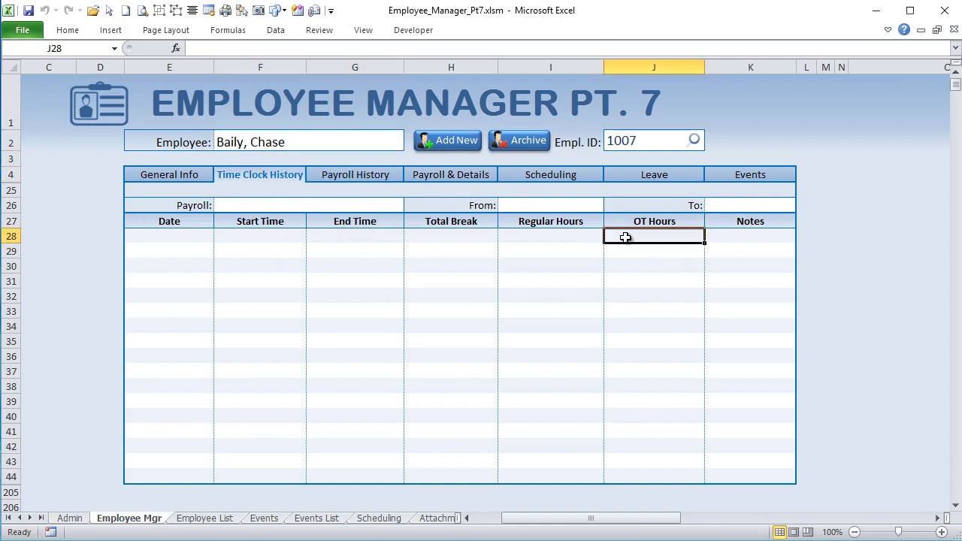
click(597, 246)
drag(594, 235, 651, 386)
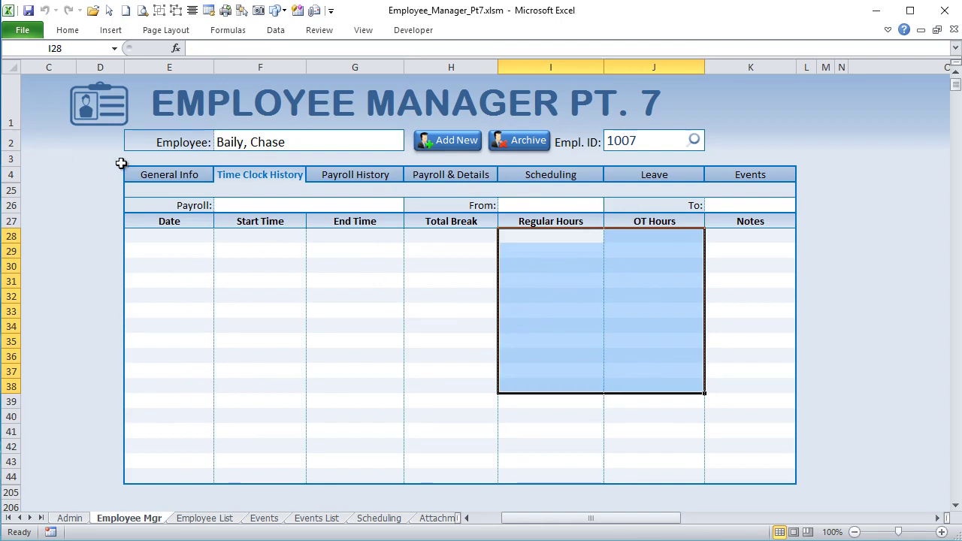
- Back on the Admin sheet, try Time Format (2:30) for the total time display and restore Decimal (2.50)
click(70, 518)
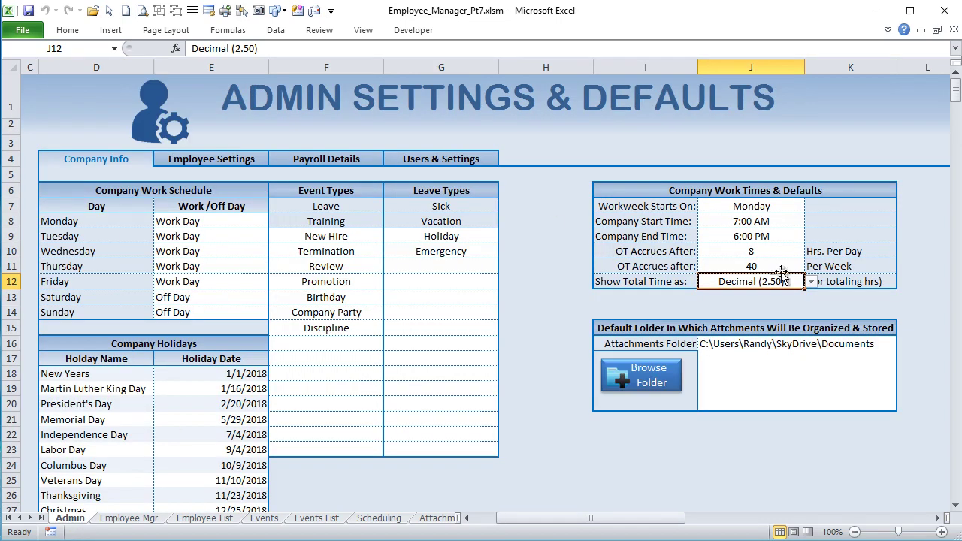
click(812, 281)
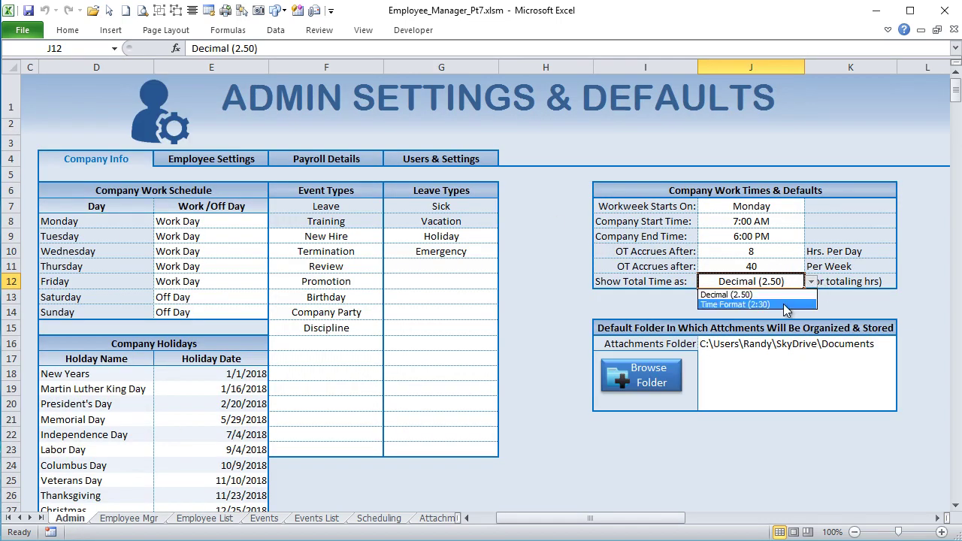
click(784, 305)
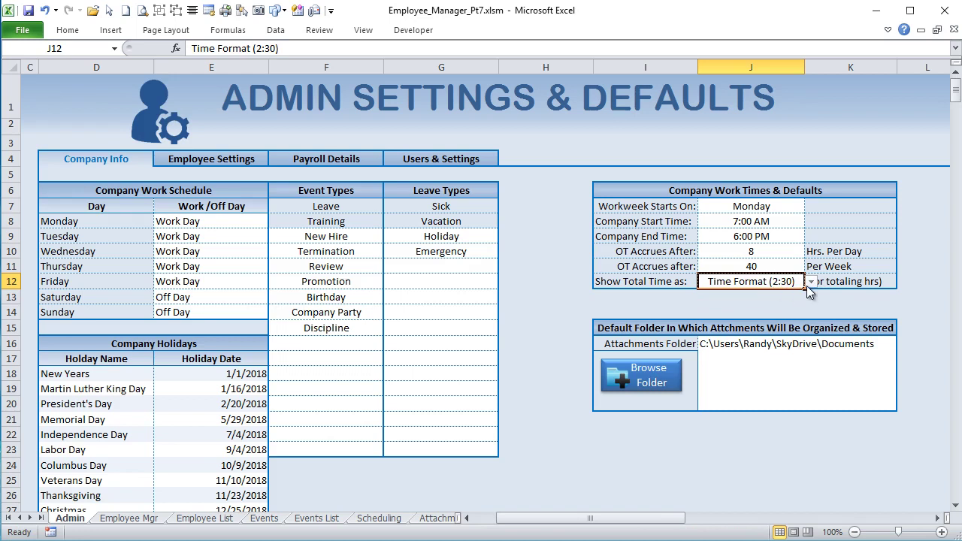
click(810, 283)
click(771, 295)
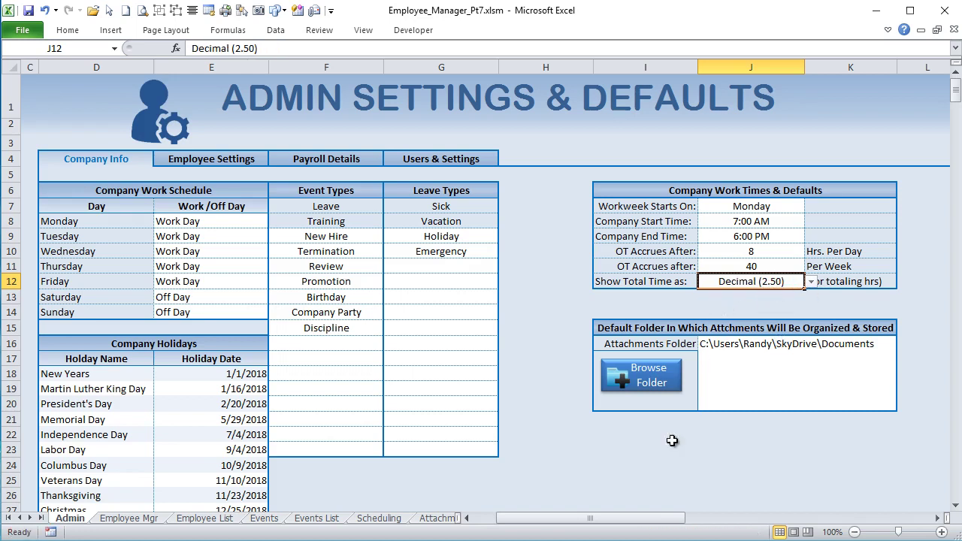
- Check the default attachments folder, and set the new employee default Pay Type to Hourly in Employee Settings
click(748, 359)
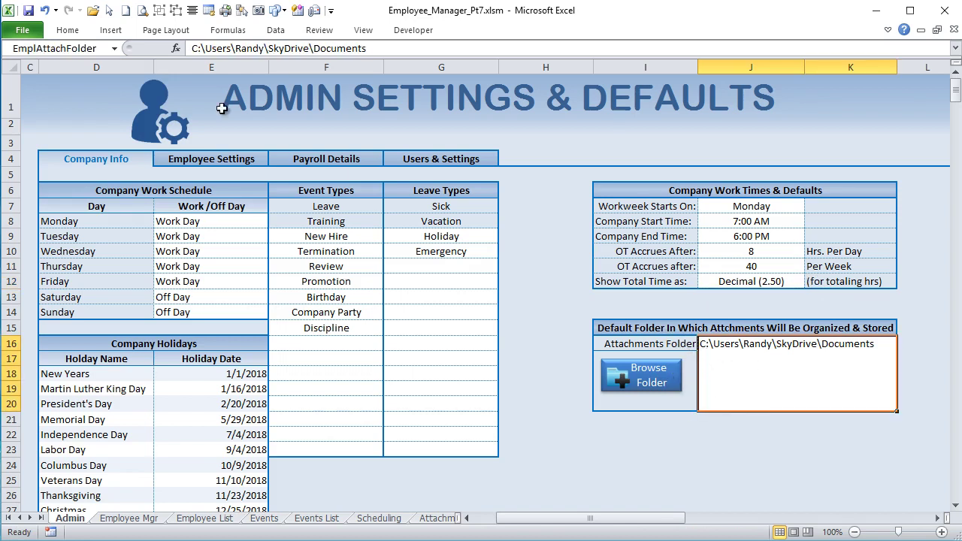
click(194, 158)
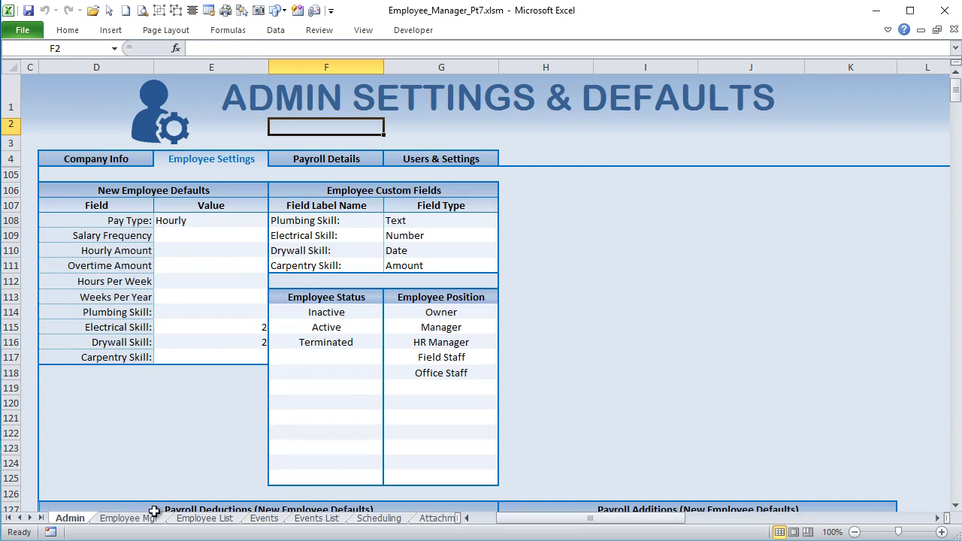
click(229, 218)
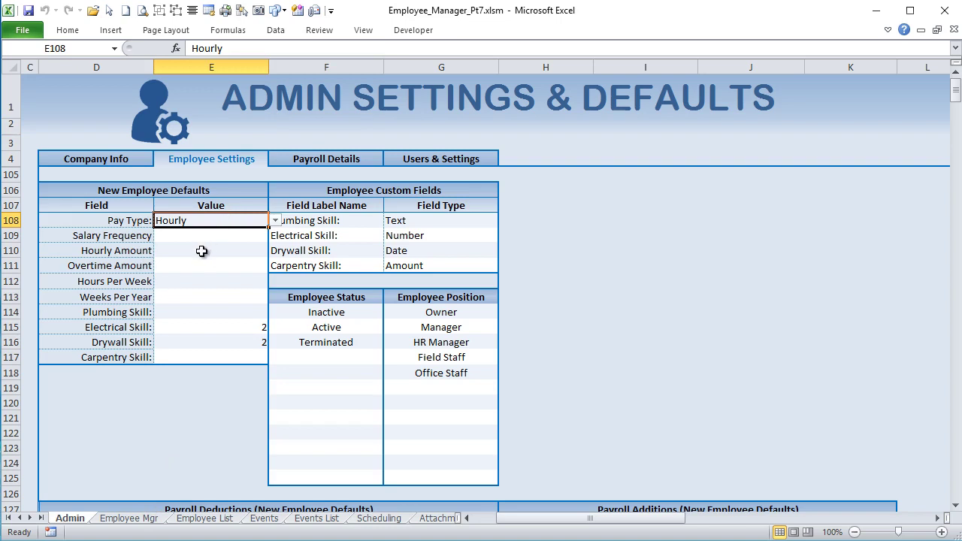
click(274, 221)
click(242, 233)
- Set the new employee default Hourly Amount to 15
click(251, 236)
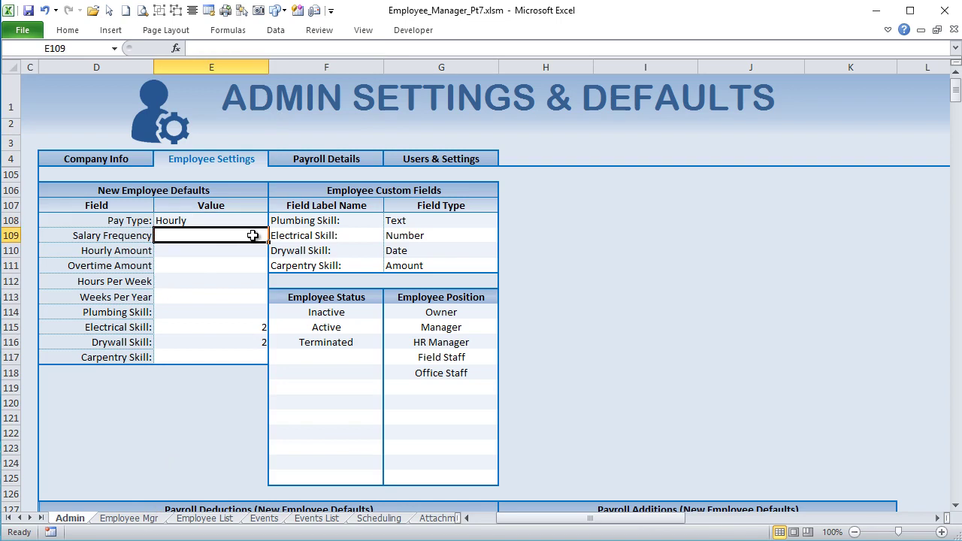
click(231, 252)
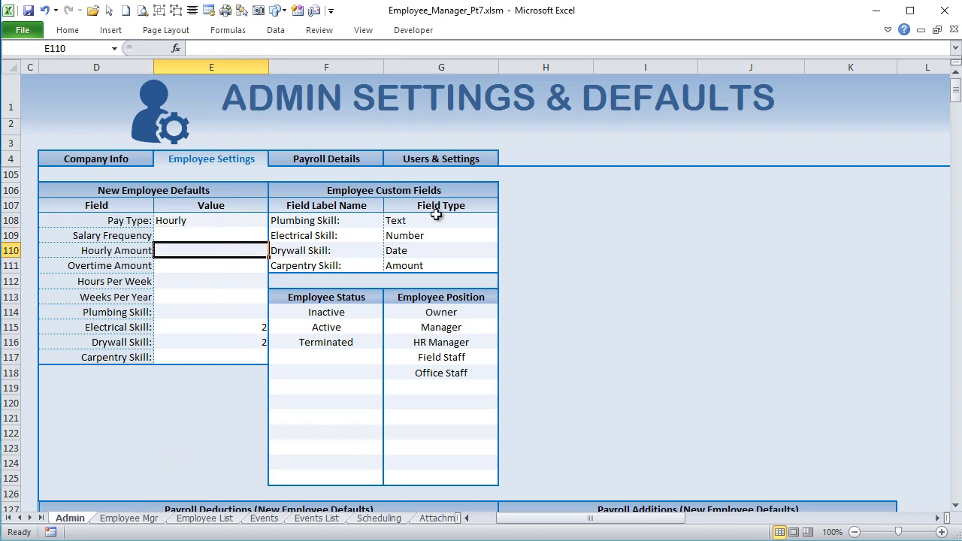
text(15)
key(Return)
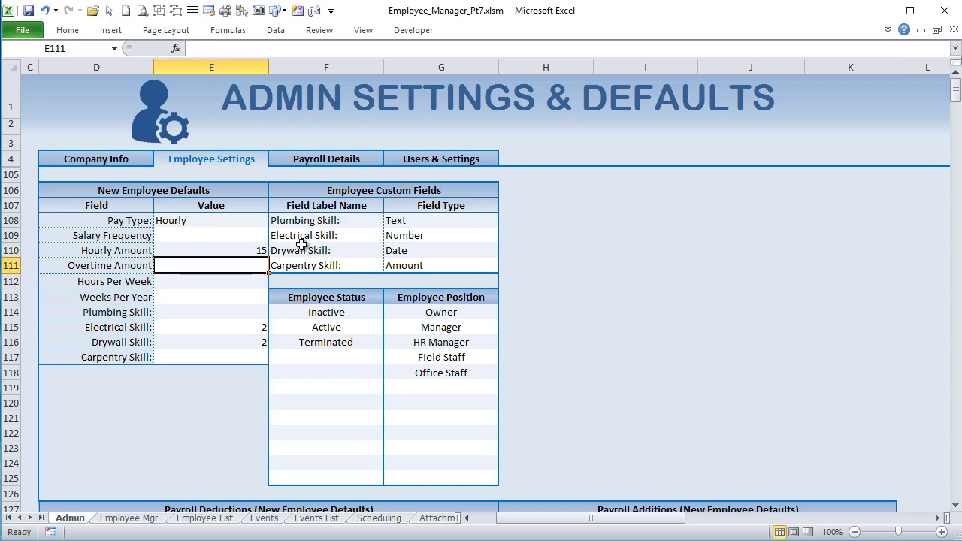
- Examine the New Employee Defaults values and the Employee Custom Fields table in Employee Settings
click(274, 251)
click(254, 250)
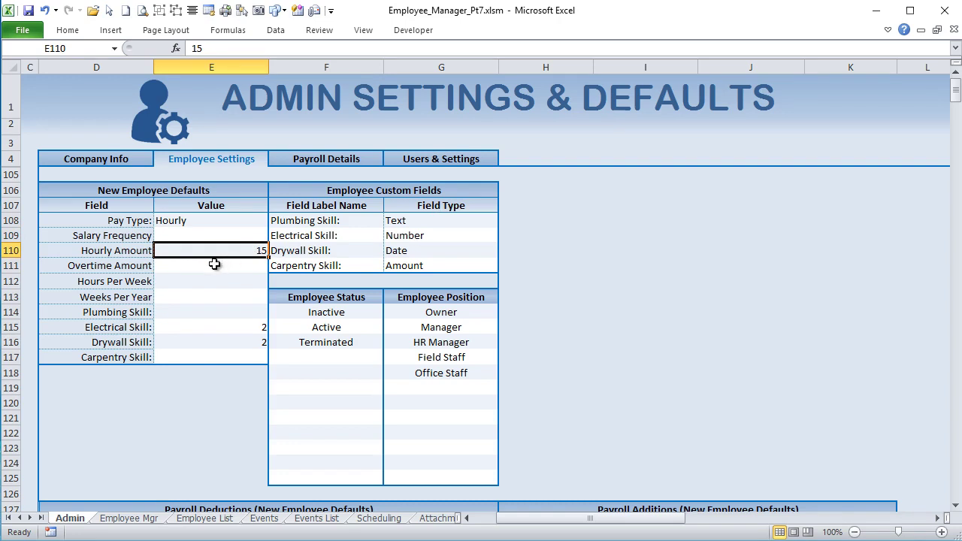
click(214, 263)
click(208, 296)
drag(199, 250, 110, 434)
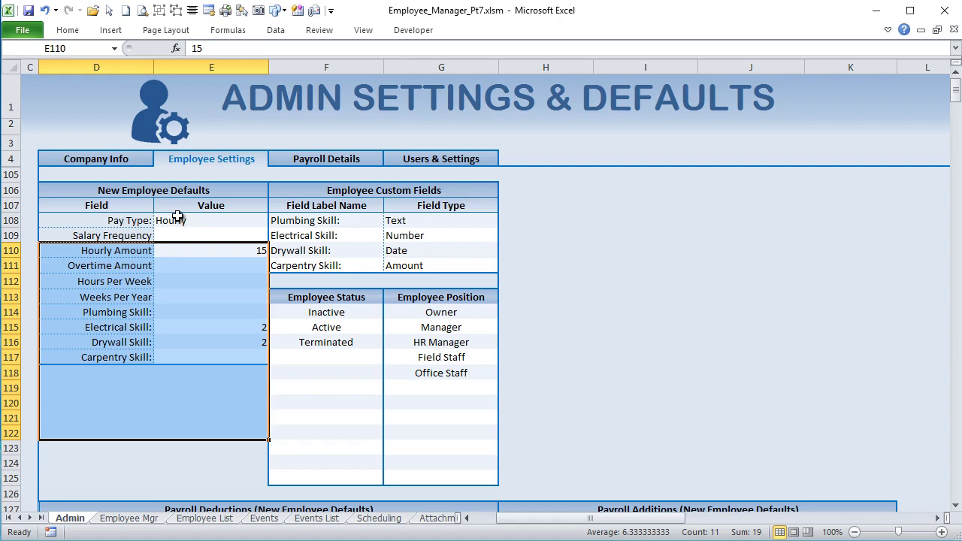
drag(178, 220, 183, 349)
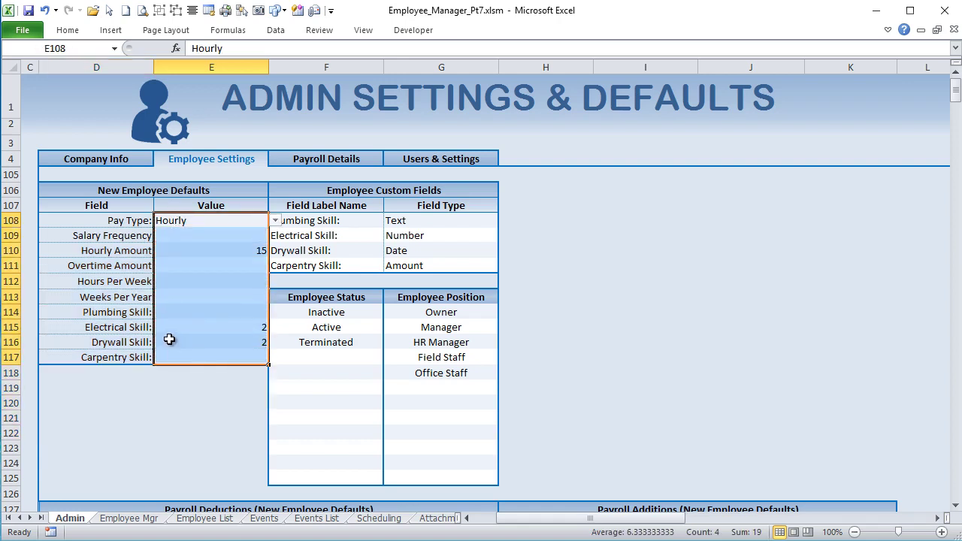
click(317, 219)
drag(317, 219, 417, 281)
drag(344, 219, 422, 259)
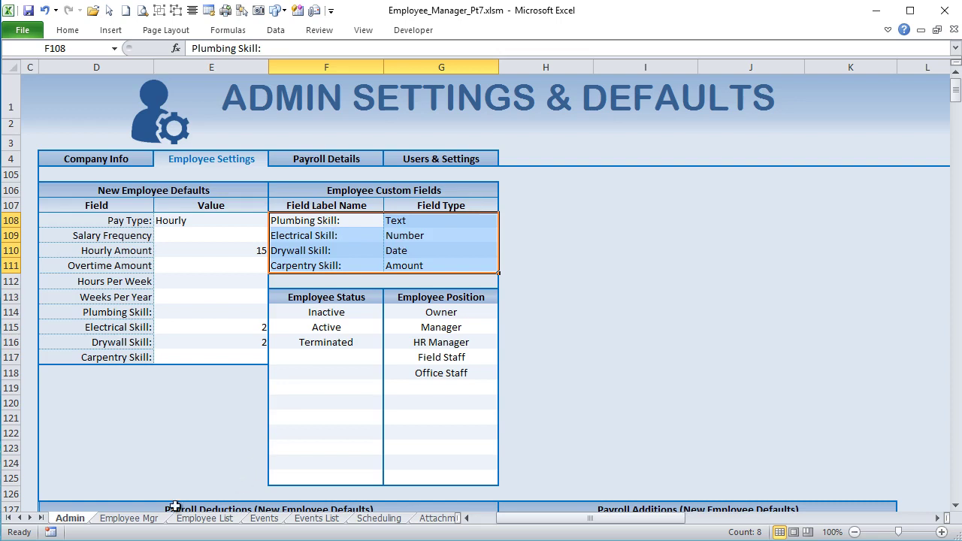
- Browse the employee record sections on the Employee Mgr sheet and examine the Earnings & Details fields under Payroll & Details
click(129, 517)
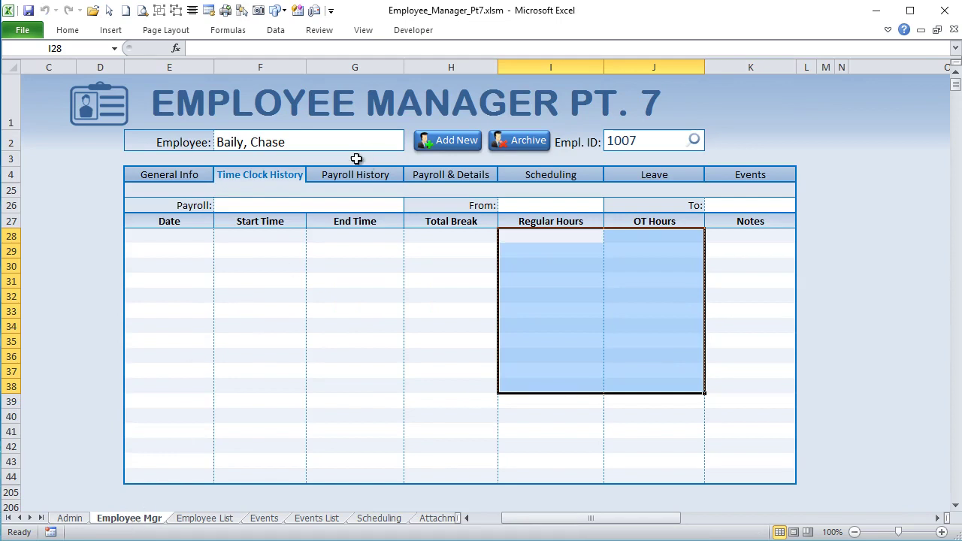
click(183, 178)
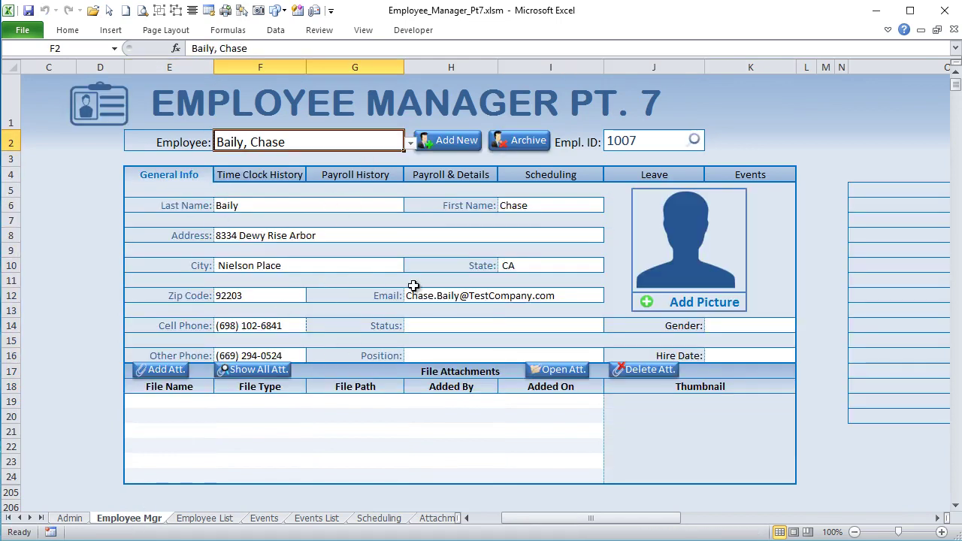
click(273, 179)
click(376, 176)
click(440, 176)
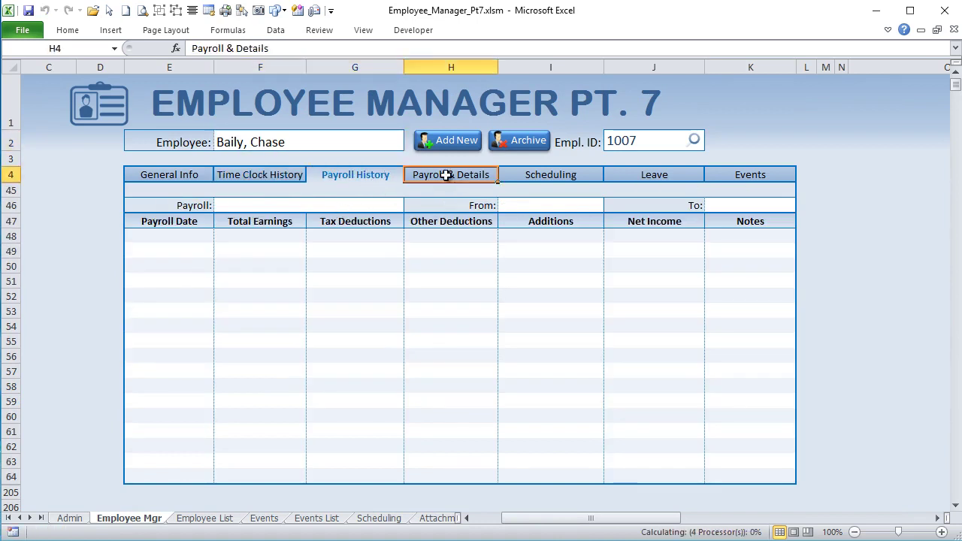
drag(248, 192, 451, 220)
drag(257, 192, 662, 278)
click(784, 325)
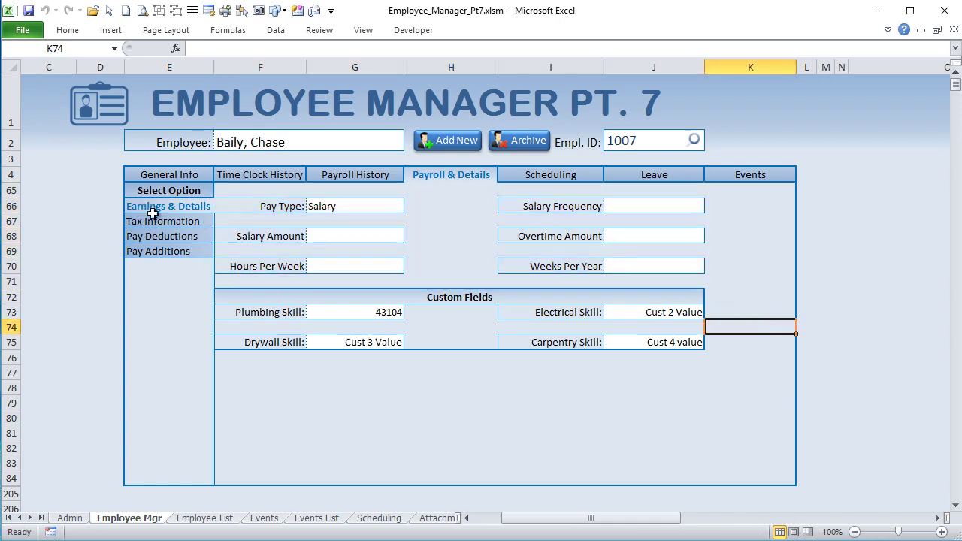
- Examine the Custom Fields block in Earnings & Details and the source of the Plumbing Skill label
click(266, 298)
drag(266, 298, 640, 339)
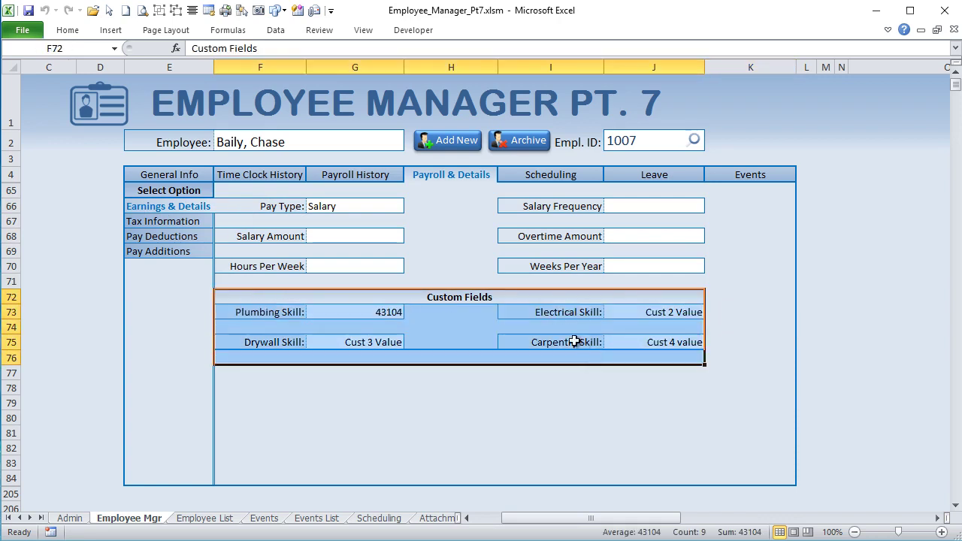
click(317, 310)
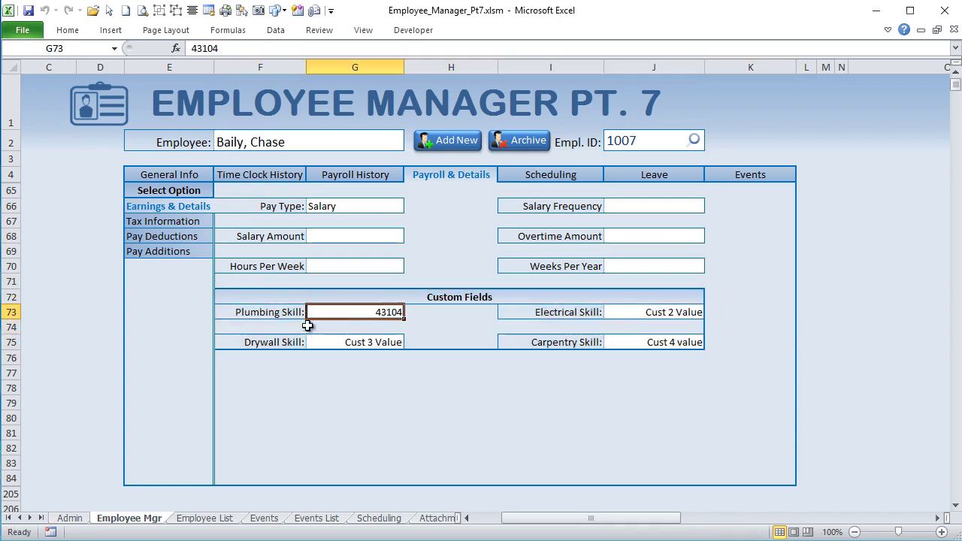
click(270, 308)
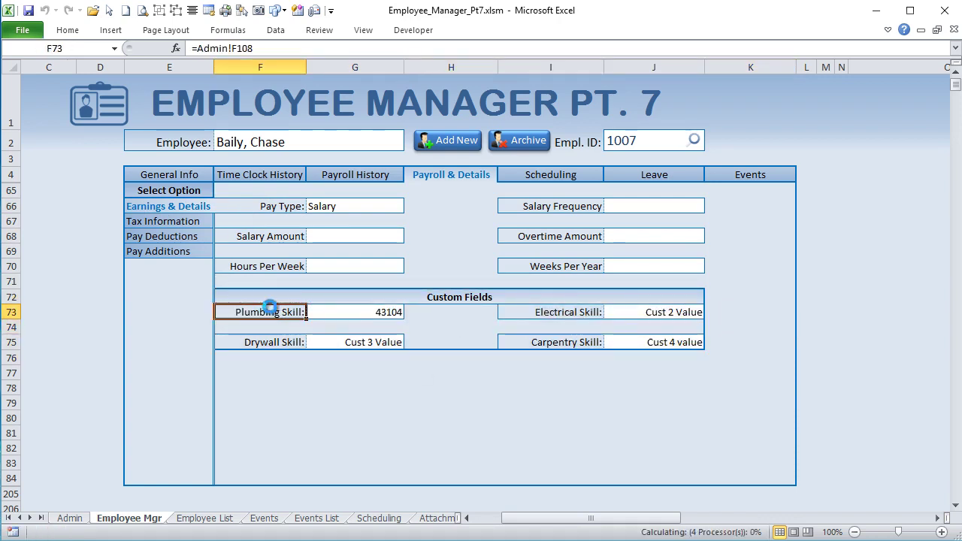
click(363, 311)
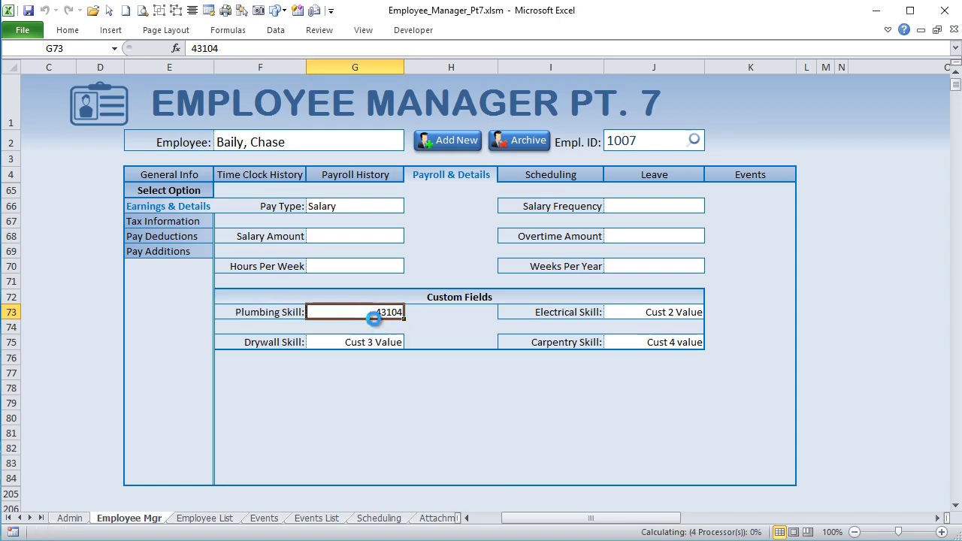
- In the Admin sheet's Employee Settings, rename the Plumbing Skill custom field label as Renew Date
click(69, 518)
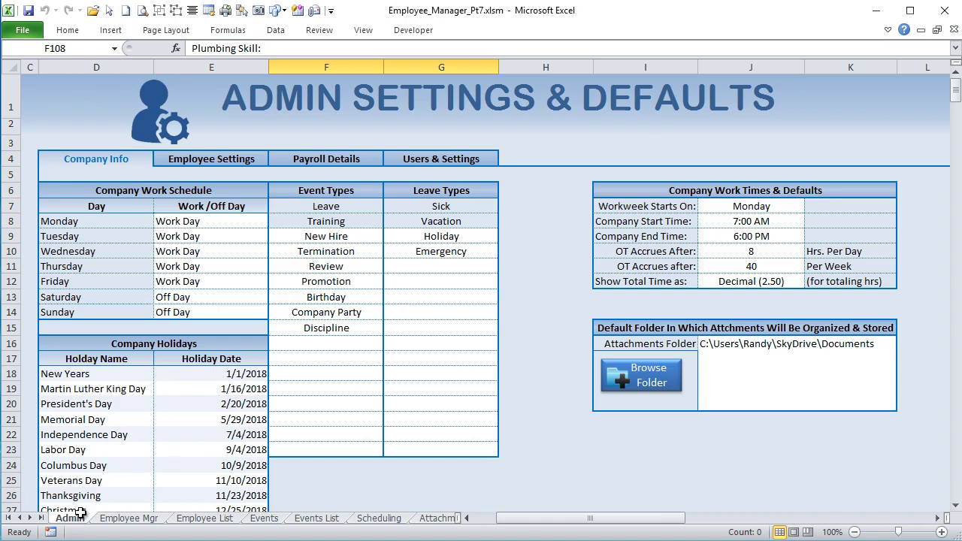
click(128, 518)
click(70, 519)
click(216, 155)
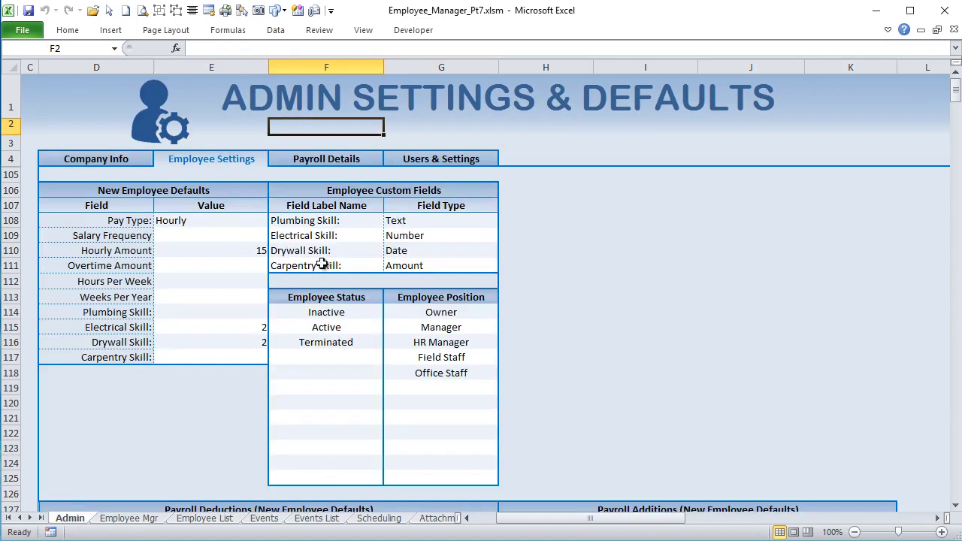
click(357, 225)
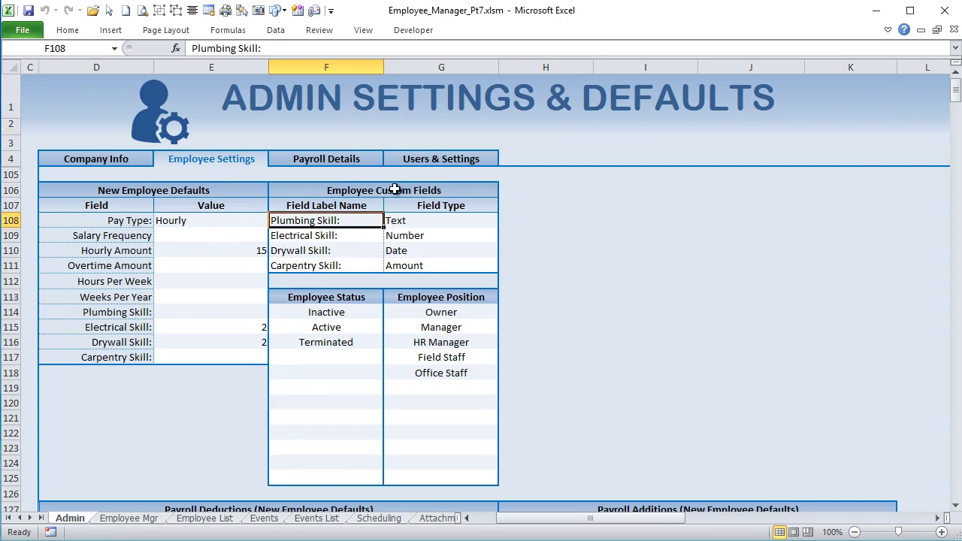
text(Renew)
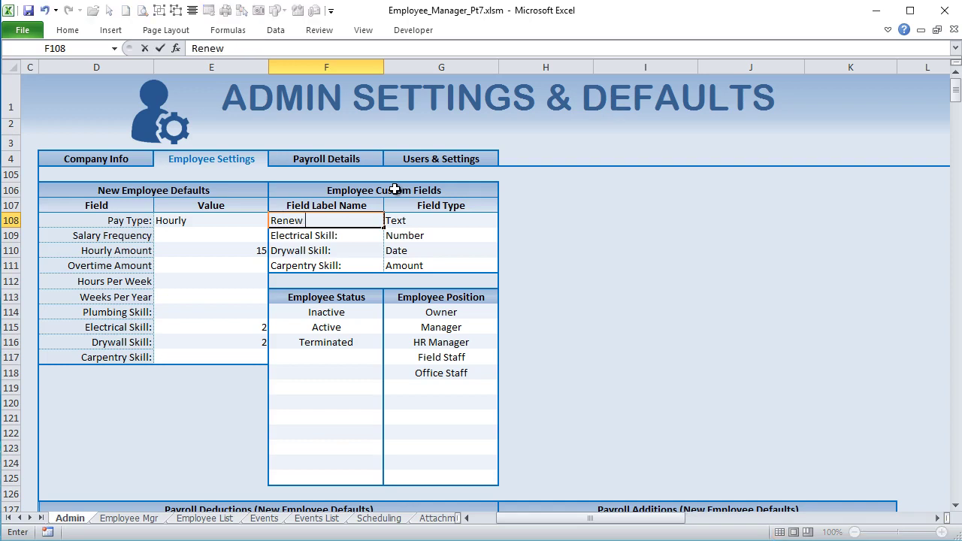
text( Date)
key(Tab)
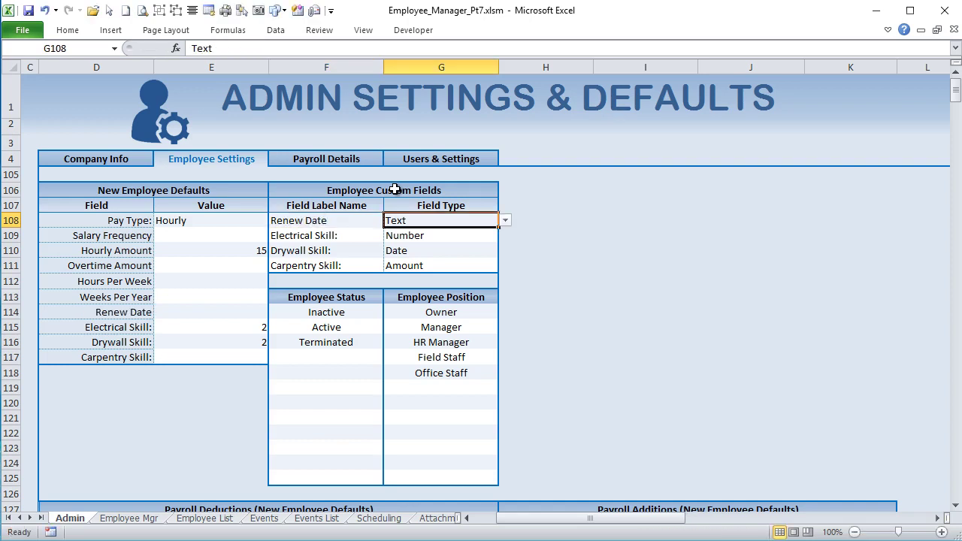
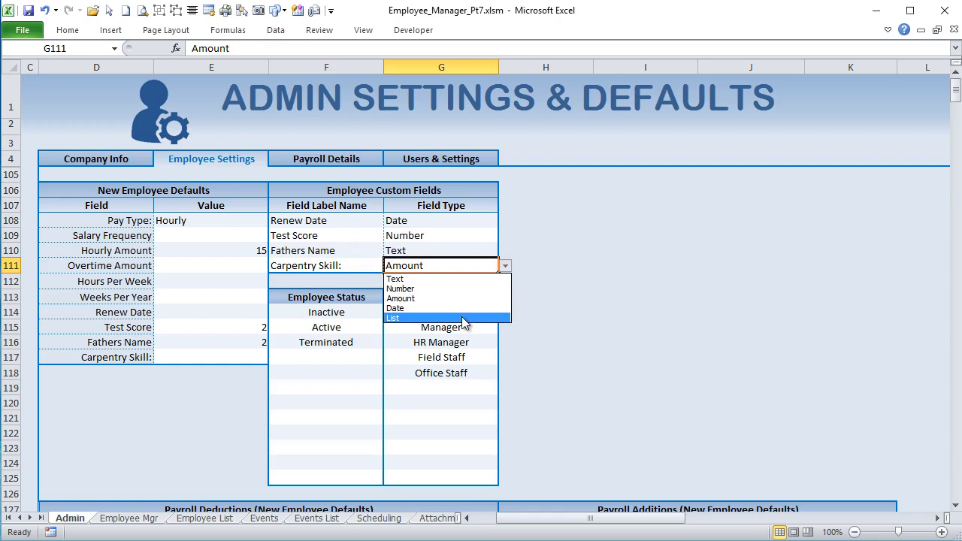
- Set the Carpentry Skill custom field's type to List and check its list values
click(460, 318)
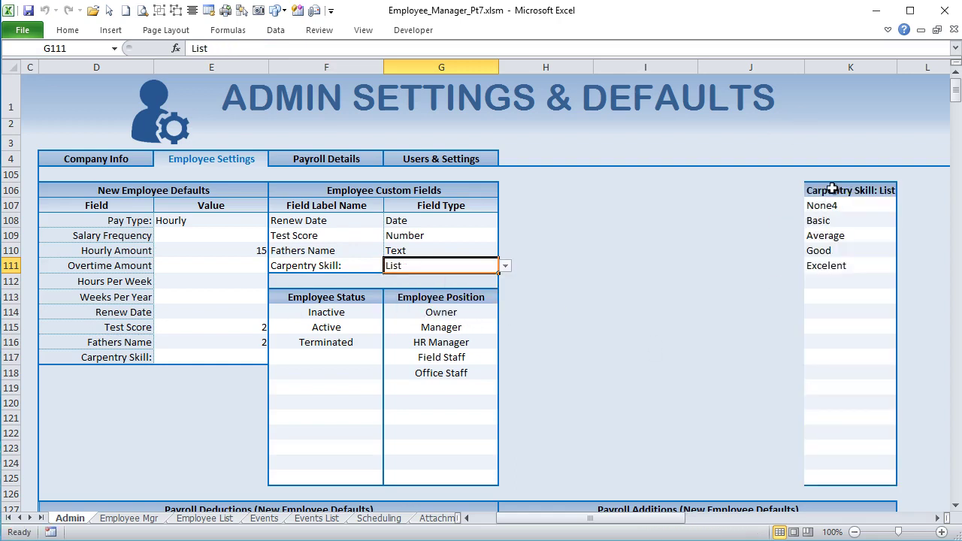
drag(836, 205, 835, 236)
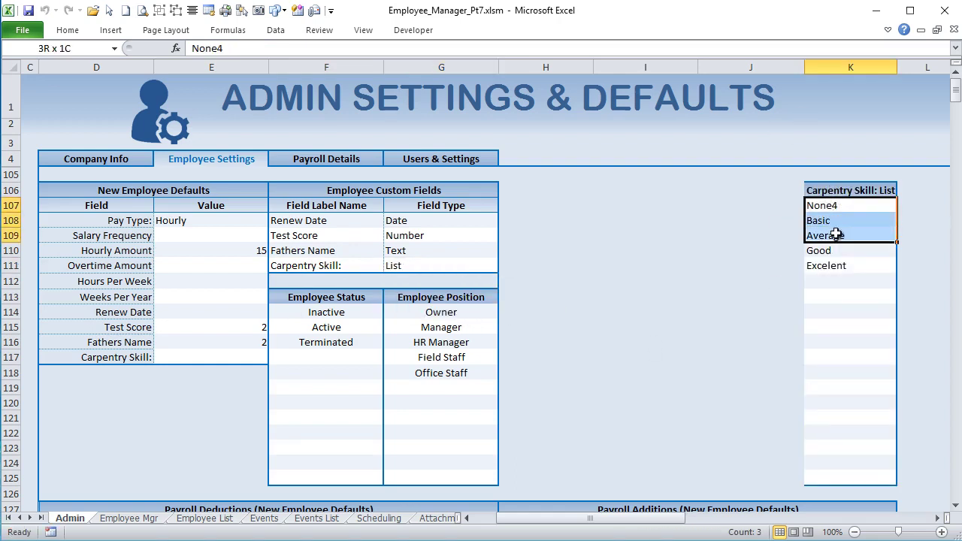
- Try the List field type for the Renew Date, Test Score and Fathers Name custom fields
click(487, 221)
click(504, 220)
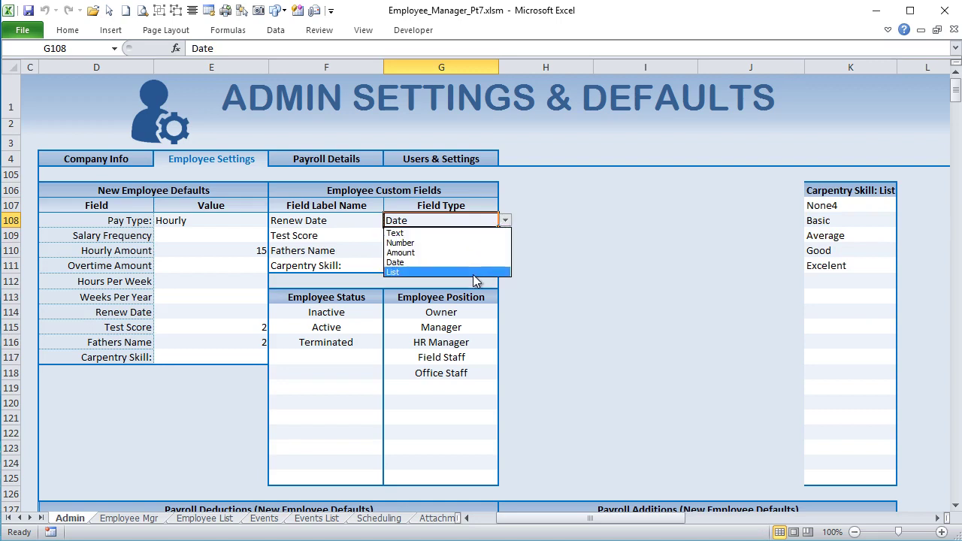
click(472, 275)
click(485, 235)
click(504, 236)
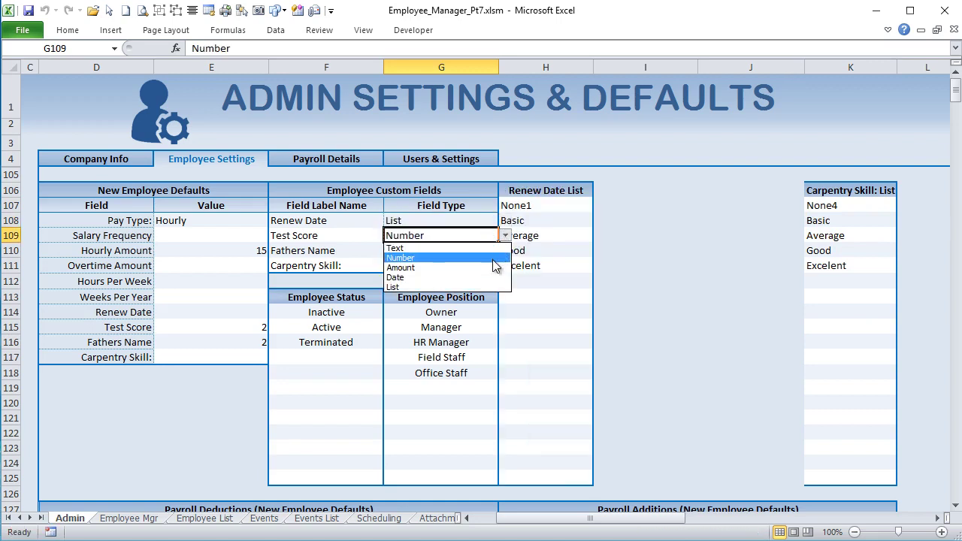
click(482, 286)
click(487, 248)
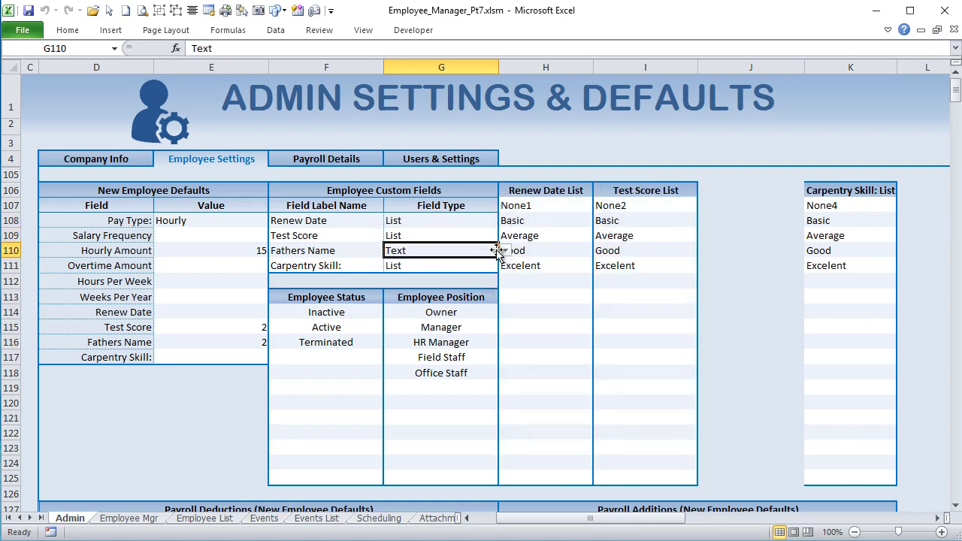
click(504, 251)
click(467, 295)
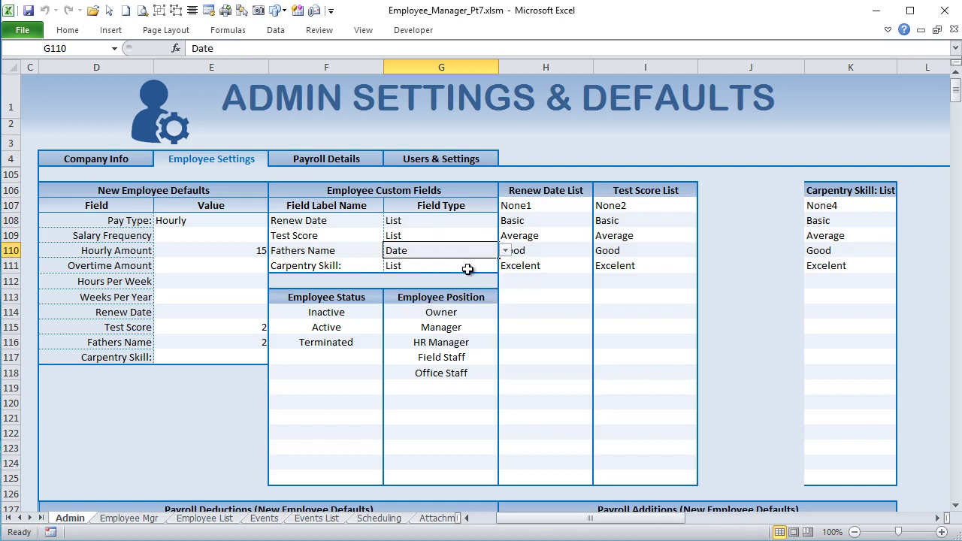
click(504, 251)
click(453, 302)
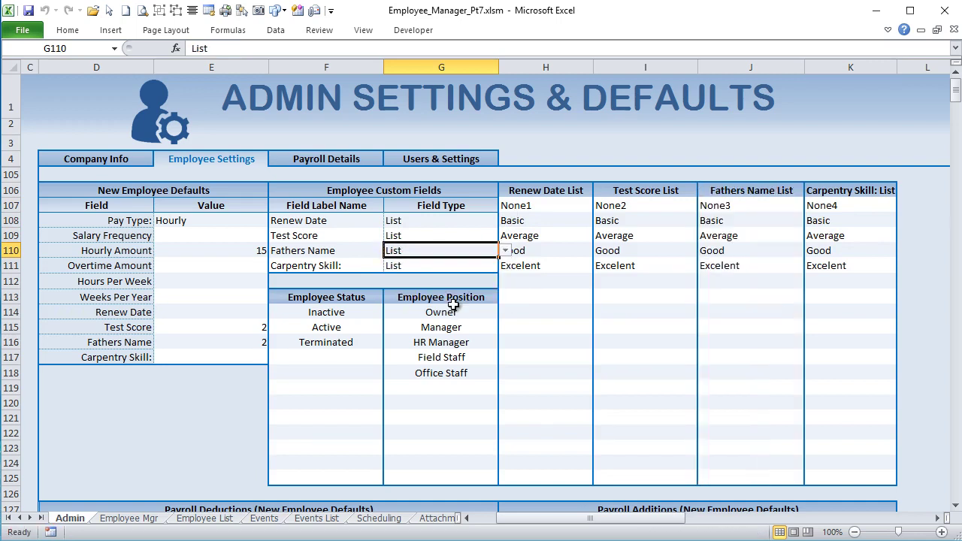
- Restore the custom field types to Date for Renew Date, Number for Test Score and Text for Fathers Name
click(490, 221)
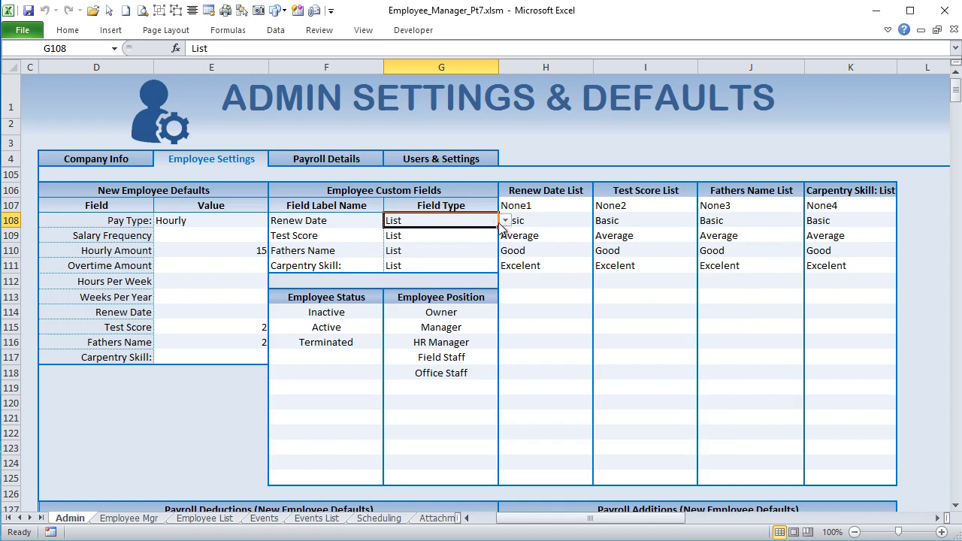
click(504, 221)
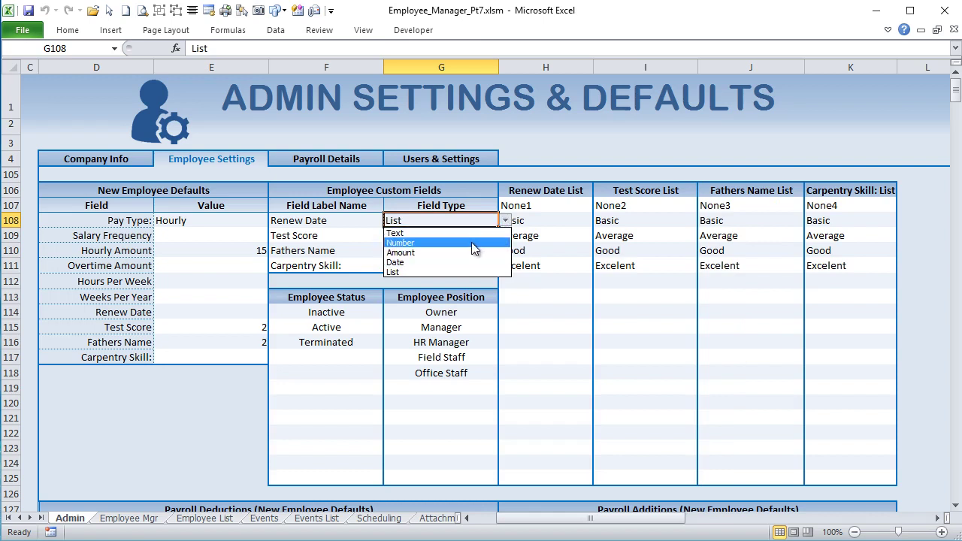
click(459, 262)
click(463, 244)
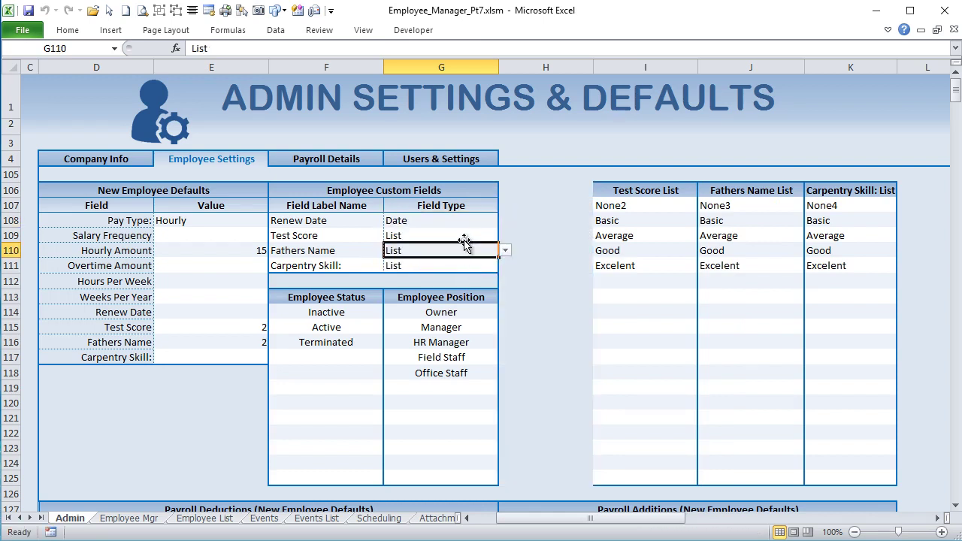
click(486, 236)
click(505, 235)
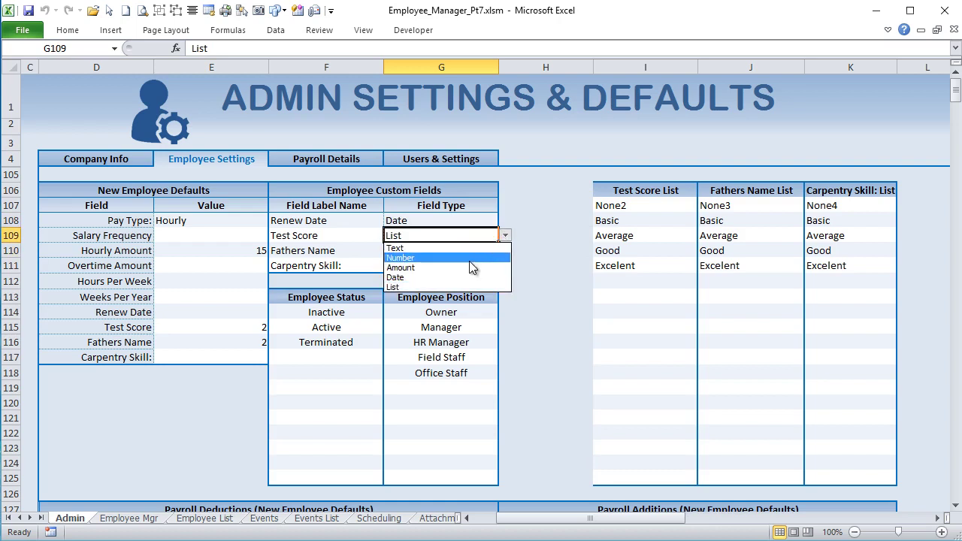
click(469, 259)
click(488, 250)
click(504, 250)
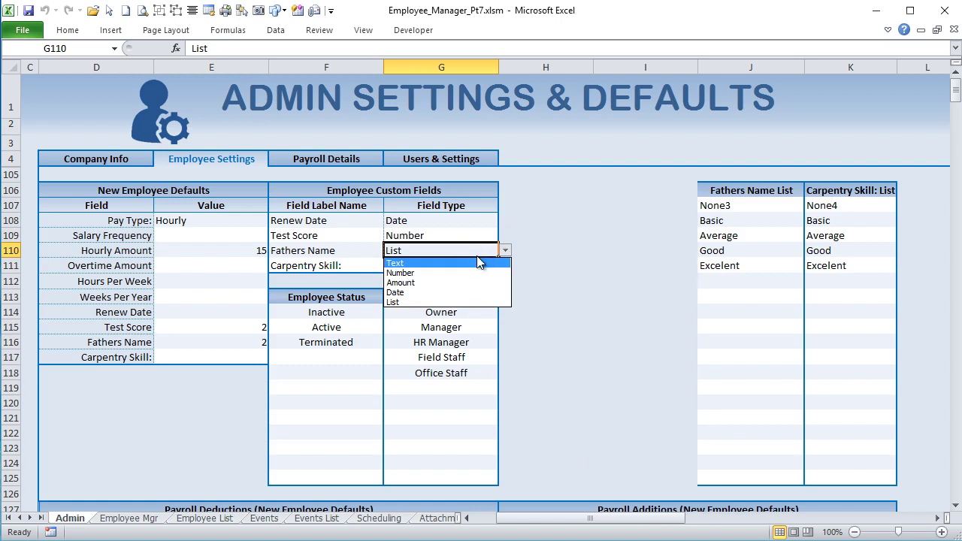
click(473, 262)
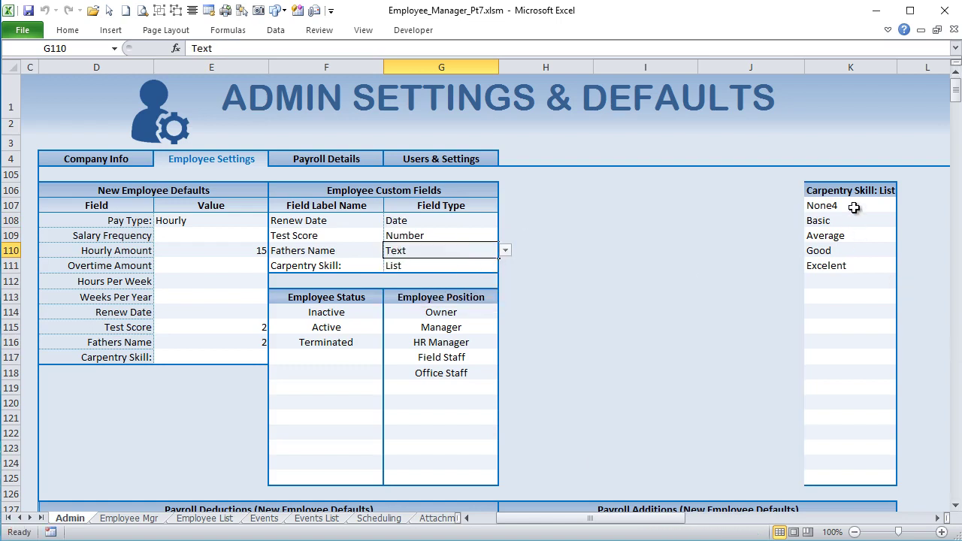
- Change the first entry of the Carpentry Skill list to None
drag(853, 207, 852, 278)
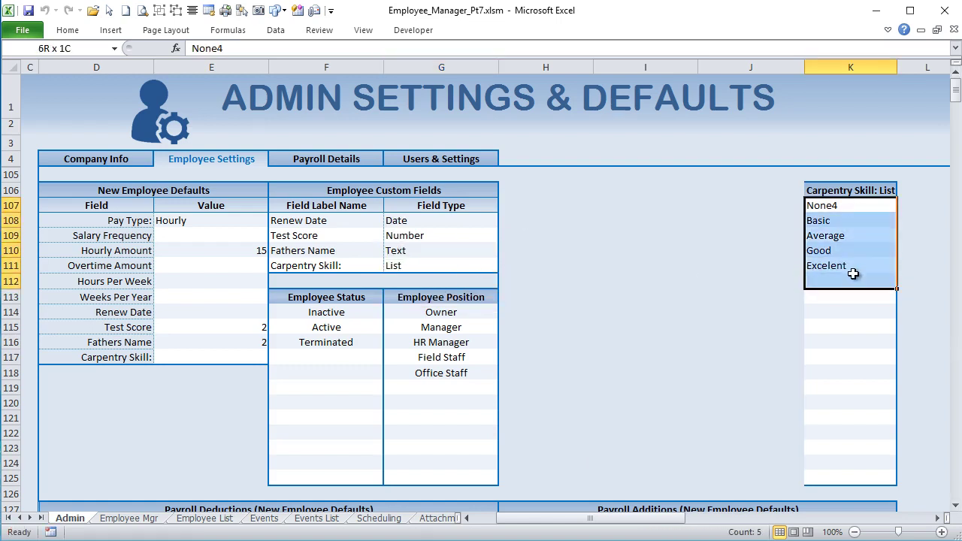
double_click(837, 204)
drag(837, 204, 778, 190)
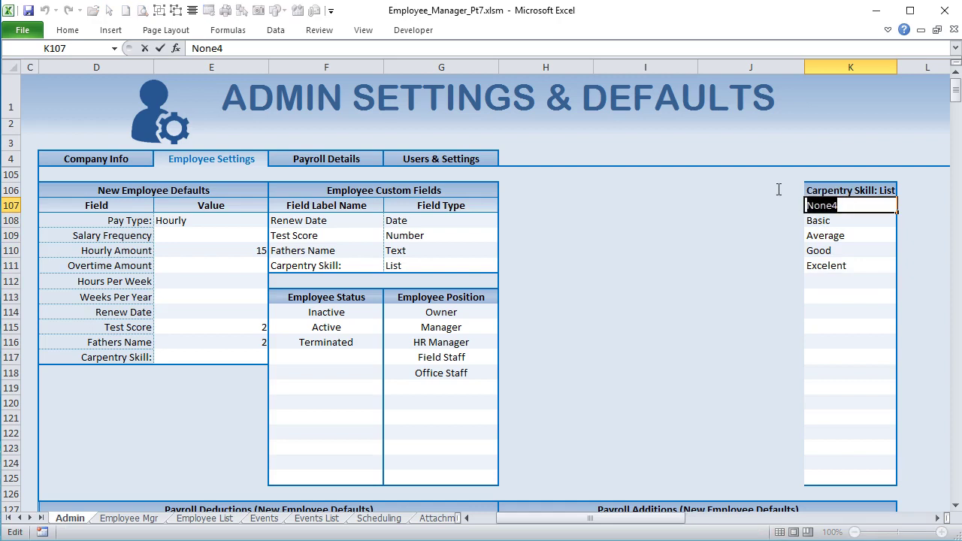
text(No)
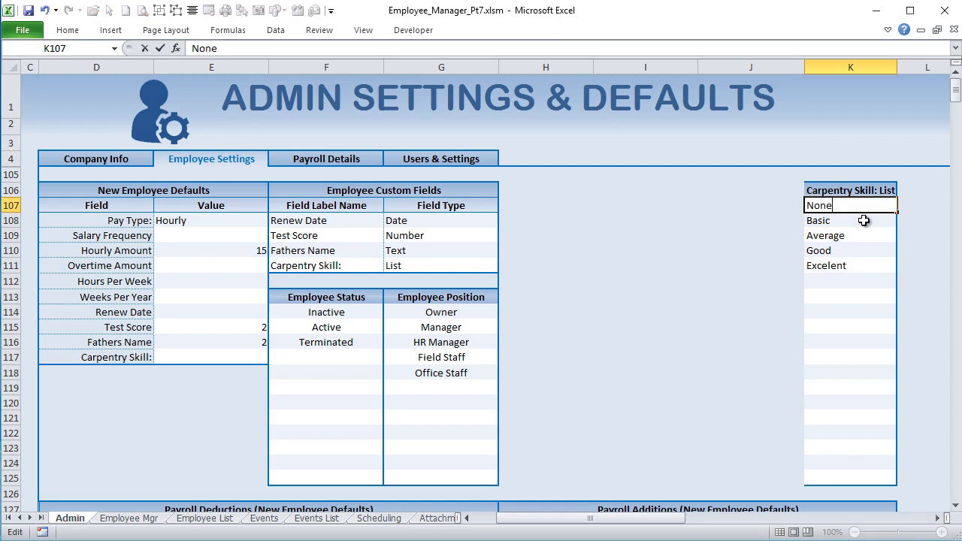
key(Return)
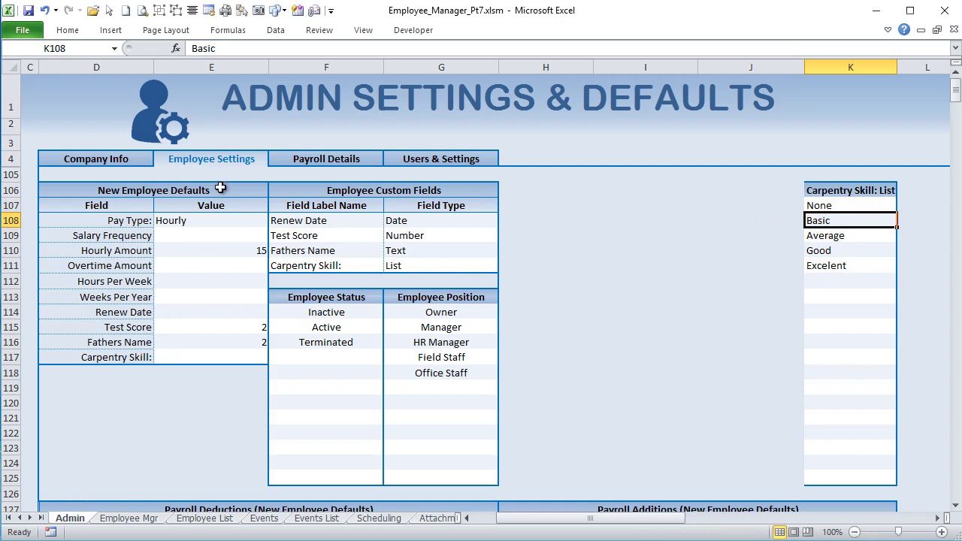
- On the Employee Mgr sheet, fill the custom fields with tett for Fathers Name and 454 for Test Score
click(139, 519)
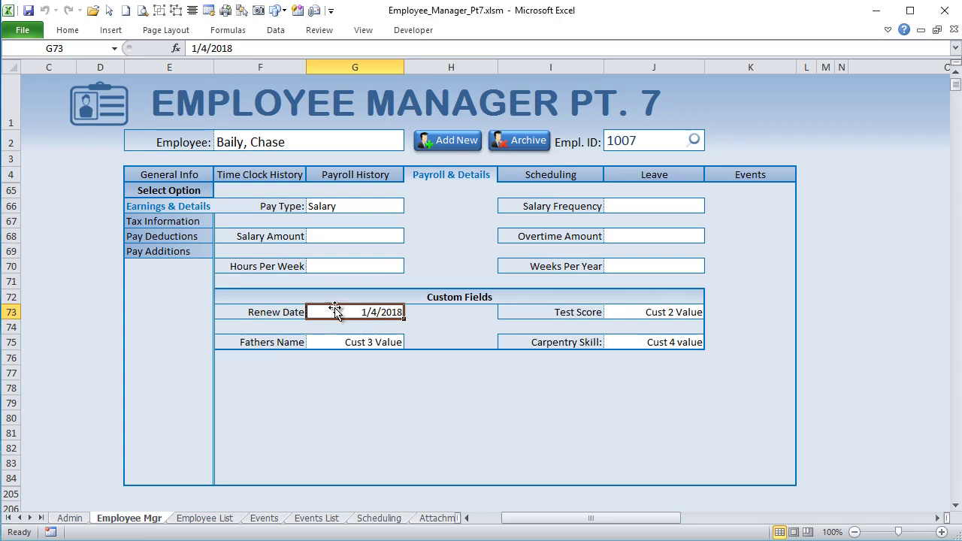
click(363, 342)
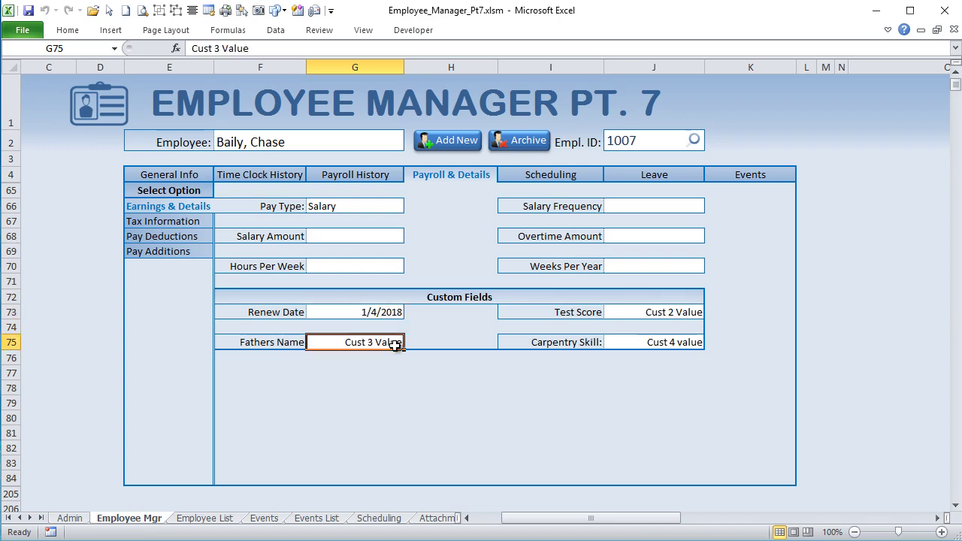
text(tett)
click(676, 313)
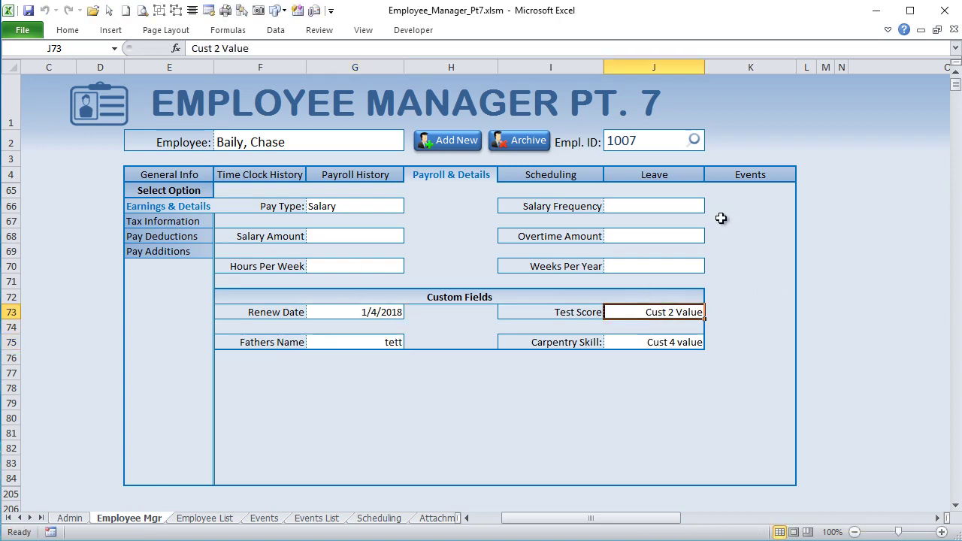
text(454)
key(Return)
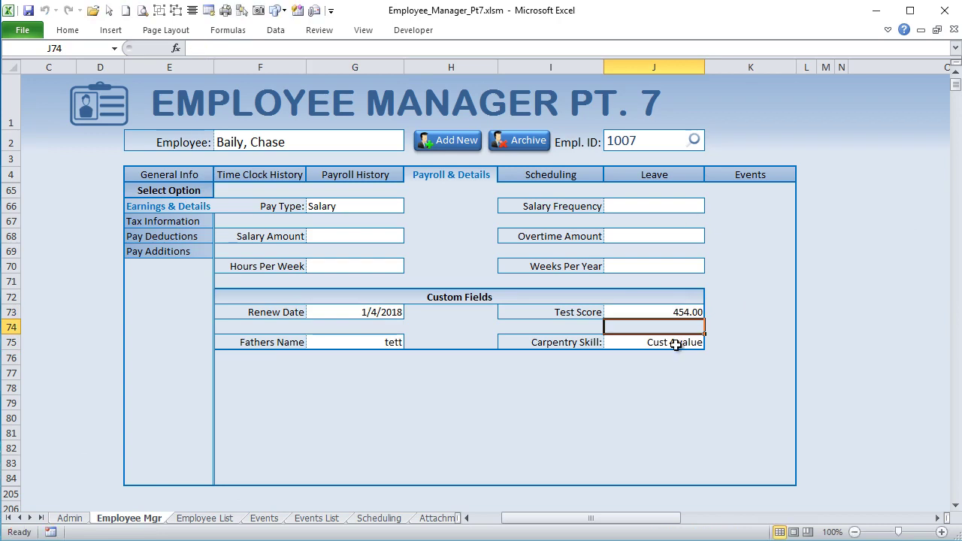
- Check the list options offered for the Carpentry Skill custom field in the employee record
click(675, 344)
click(714, 344)
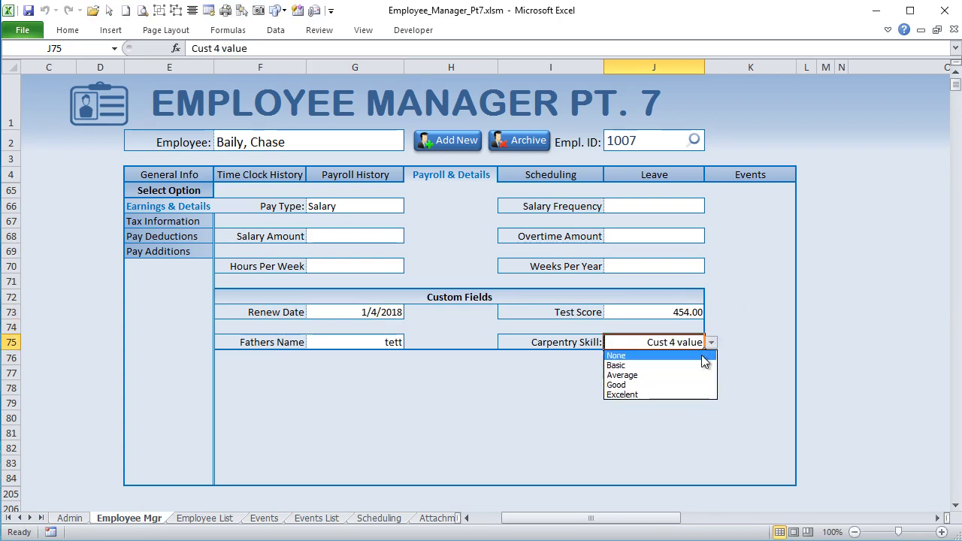
click(700, 343)
click(397, 339)
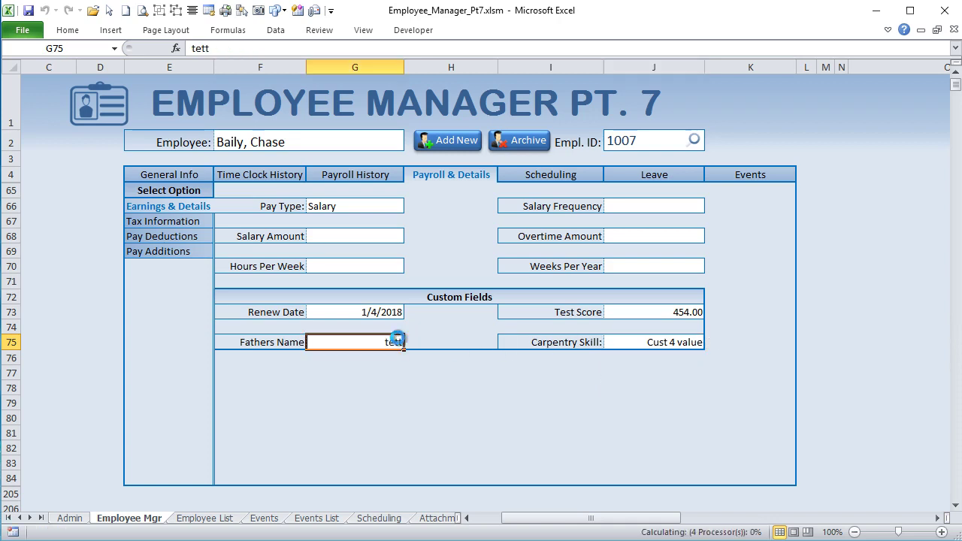
- In the Admin sheet's Employee Settings, change the Fathers Name custom field type to List and check its list values
click(71, 518)
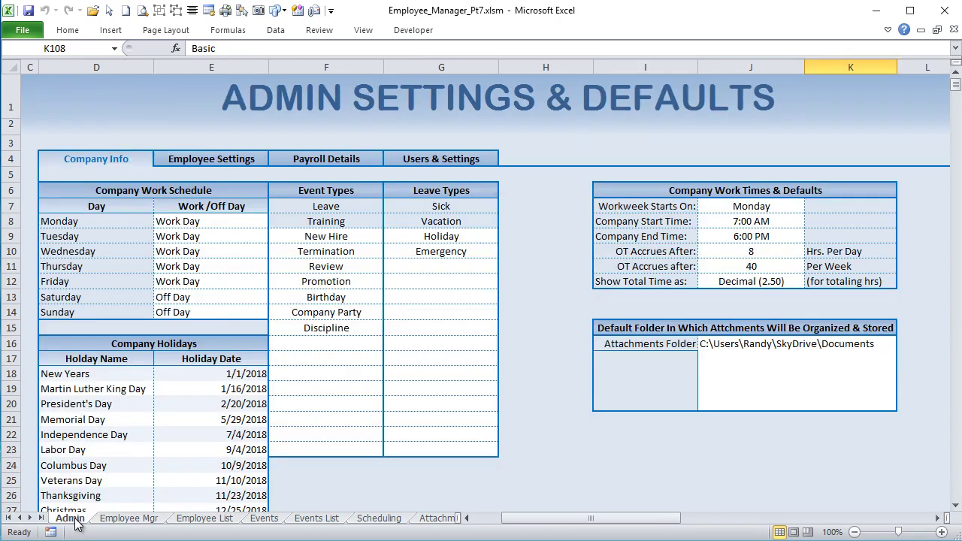
click(222, 156)
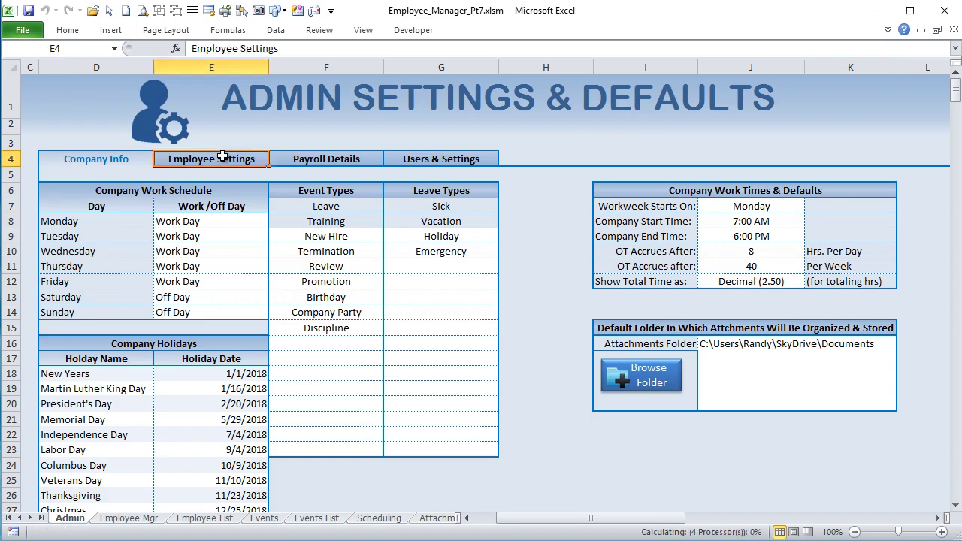
click(417, 252)
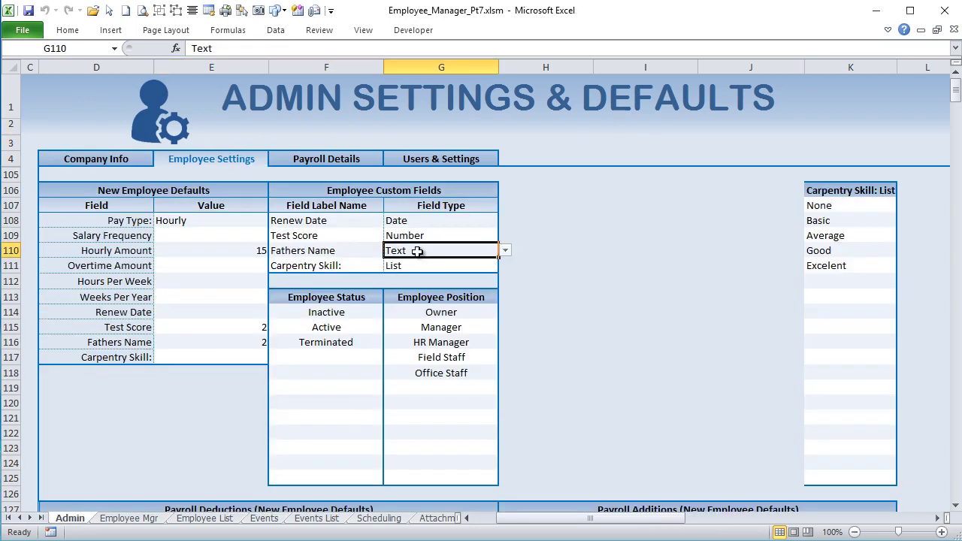
click(505, 250)
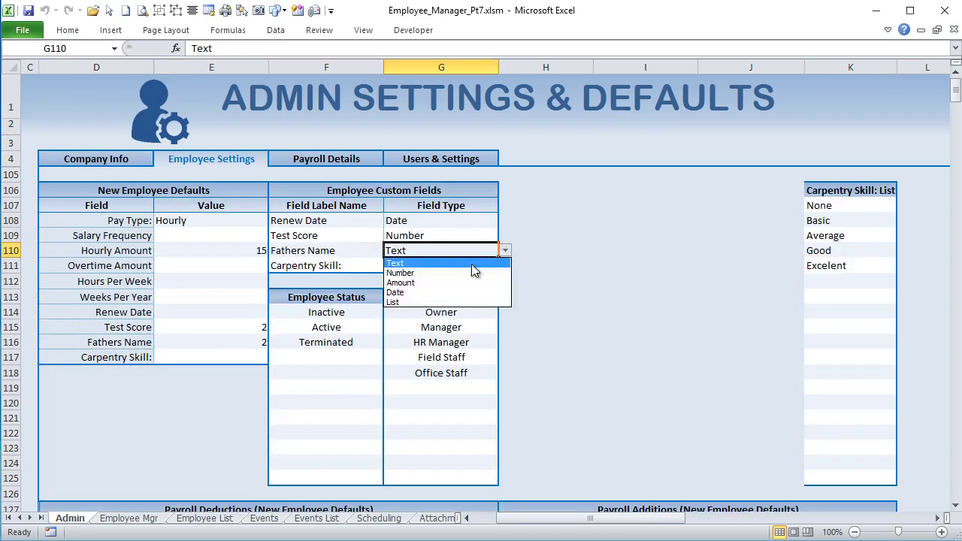
click(430, 301)
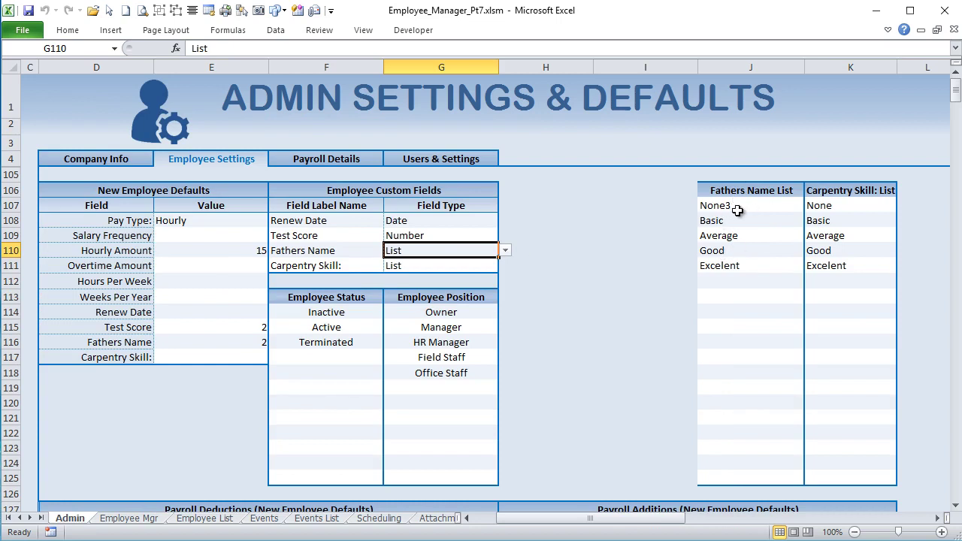
drag(737, 212, 749, 252)
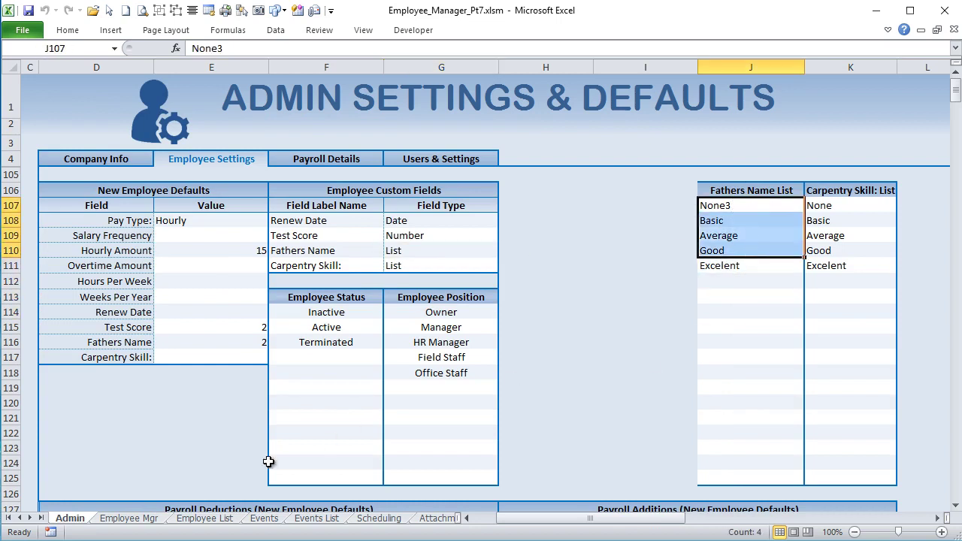
- Check the list options offered for the Fathers Name custom field on the Employee Mgr sheet
click(128, 518)
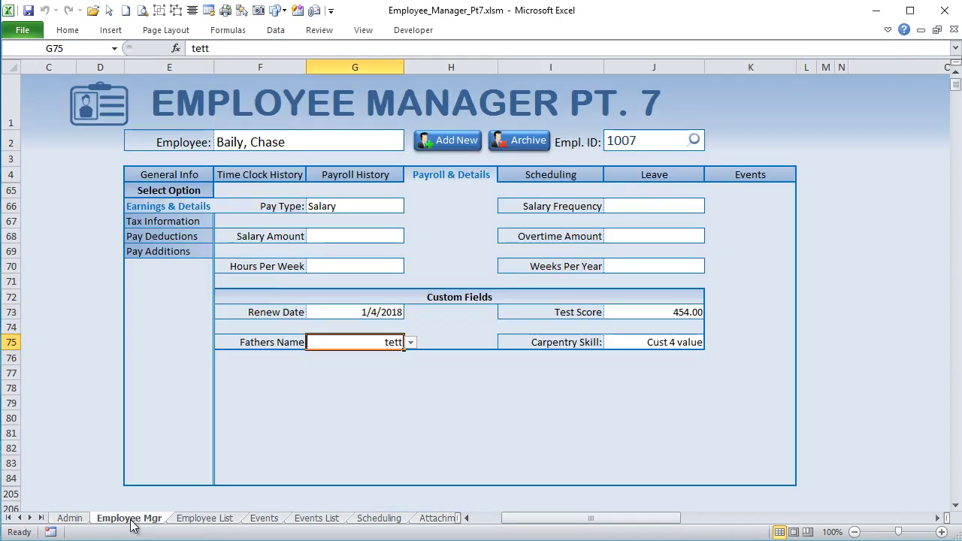
click(411, 343)
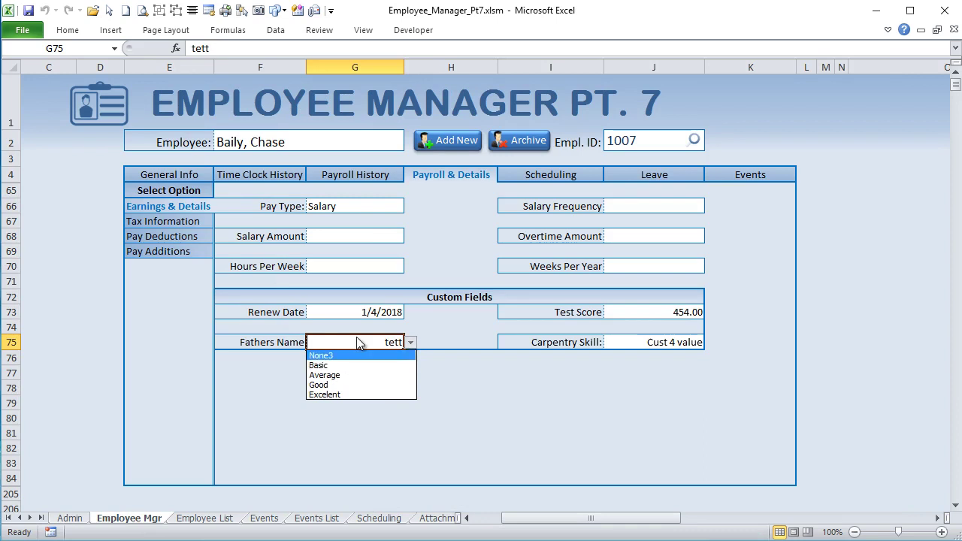
key(Escape)
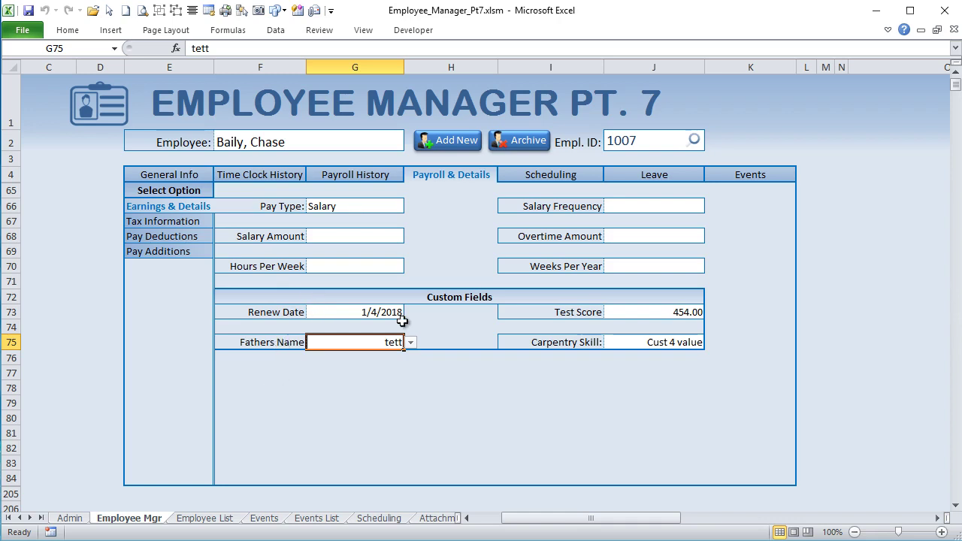
click(411, 343)
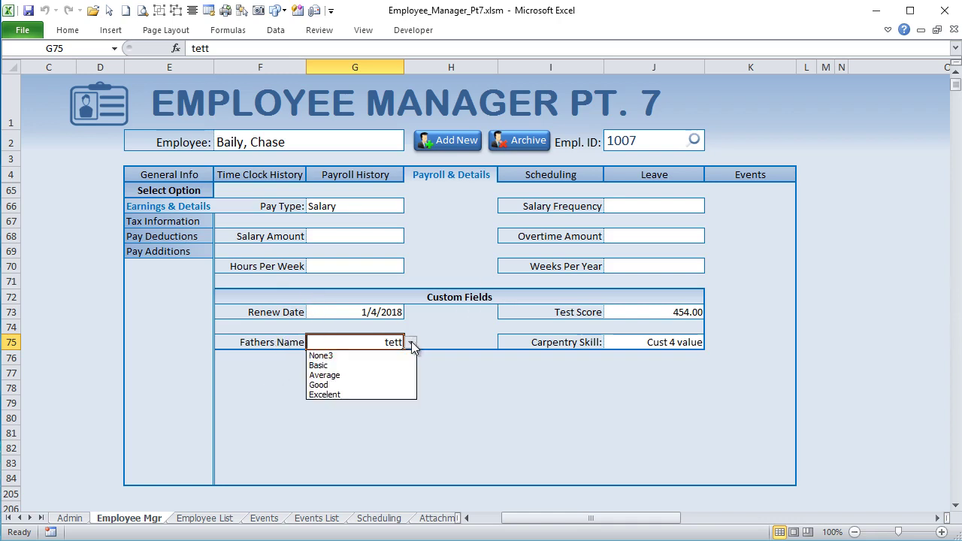
click(411, 343)
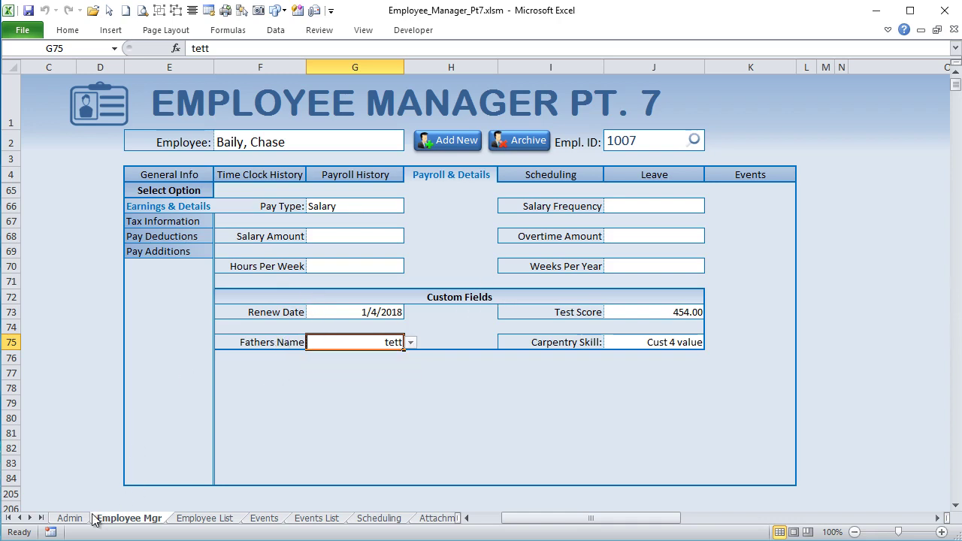
- Review the New Employee Defaults values in the Admin sheet's Employee Settings
click(69, 519)
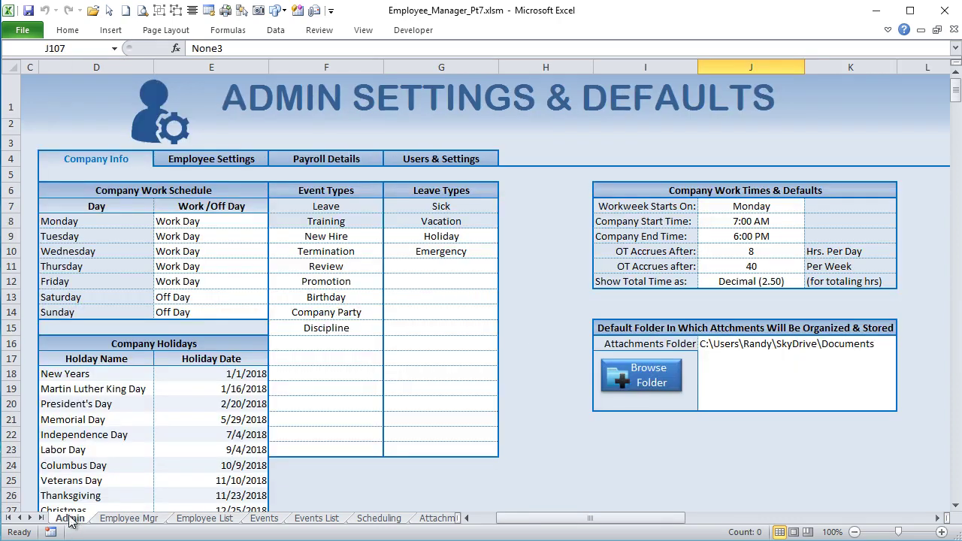
click(227, 158)
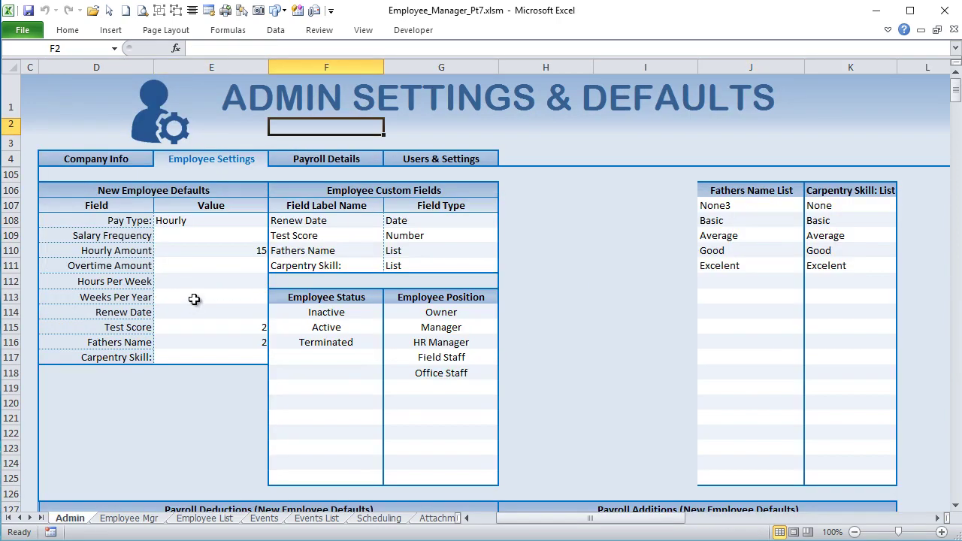
drag(185, 326, 185, 355)
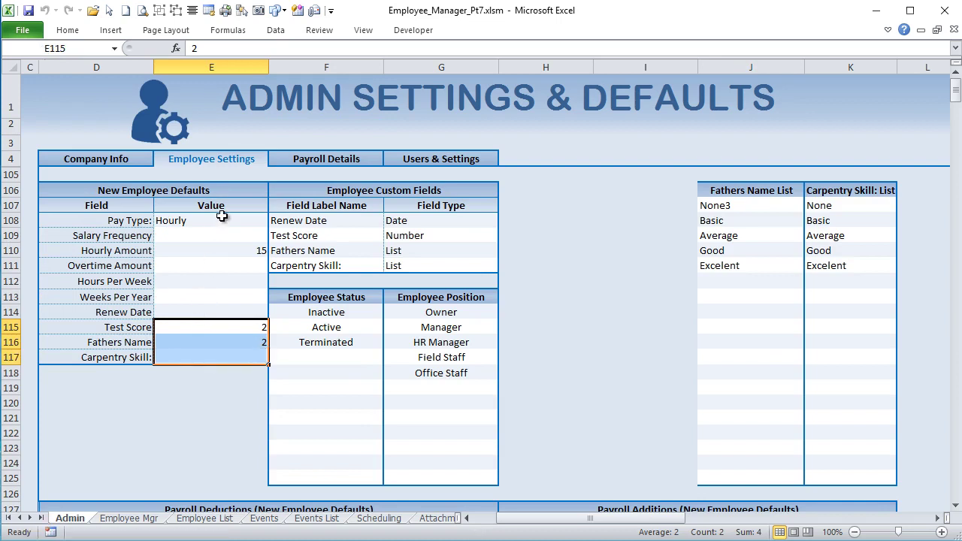
drag(221, 223, 193, 365)
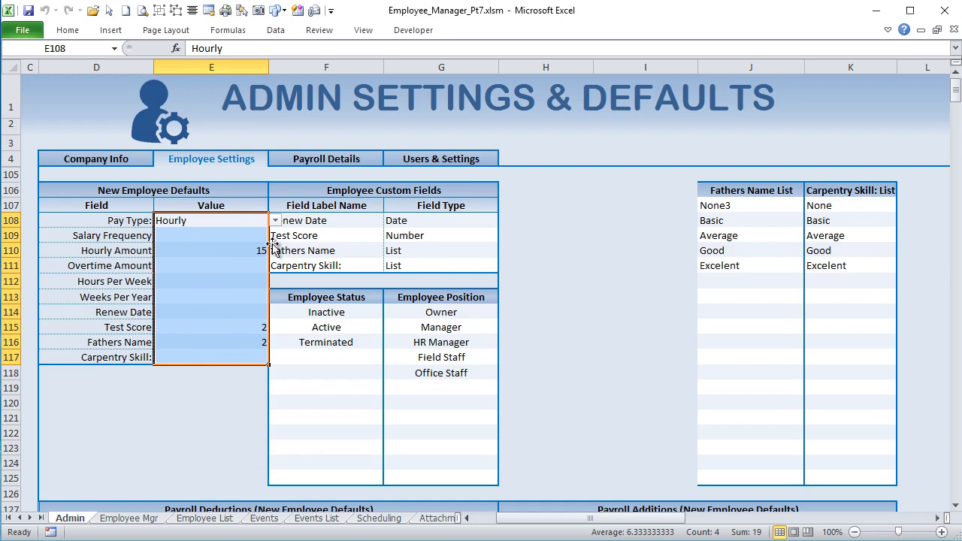
- Review the custom field types and set the Fathers Name type back to Text
click(421, 219)
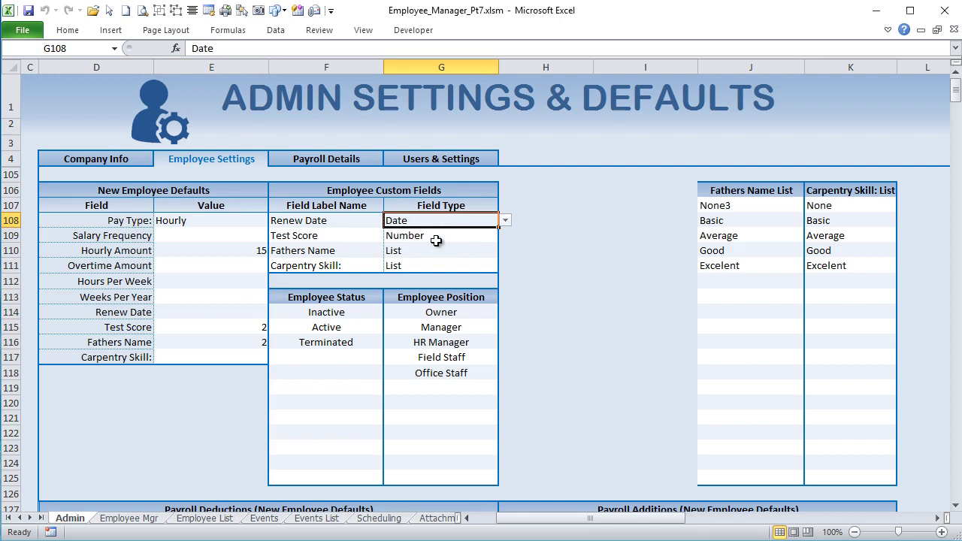
click(436, 239)
click(451, 252)
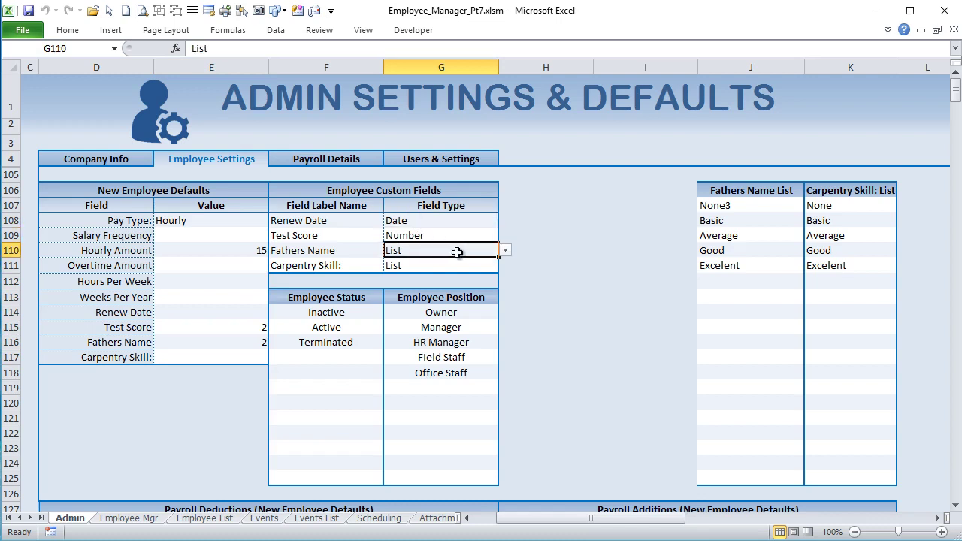
click(505, 251)
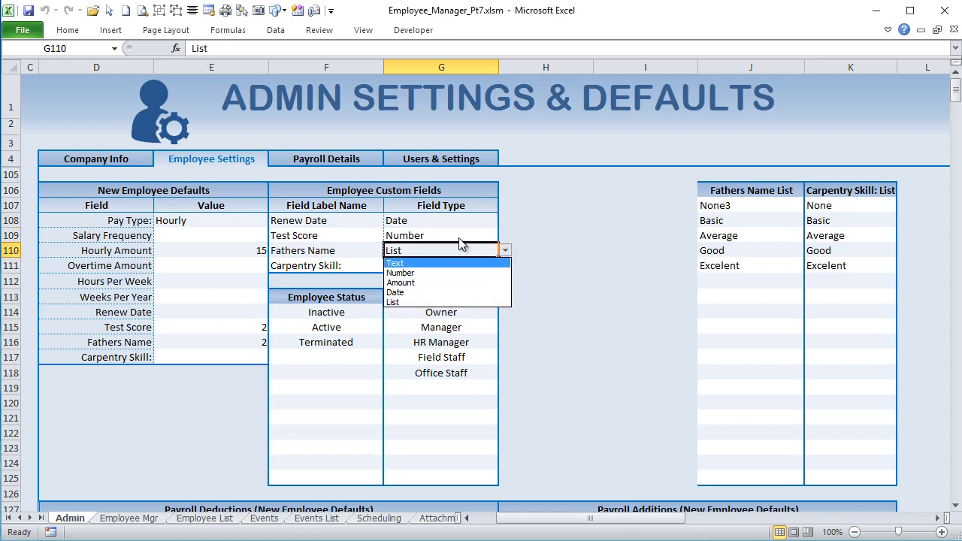
key(Escape)
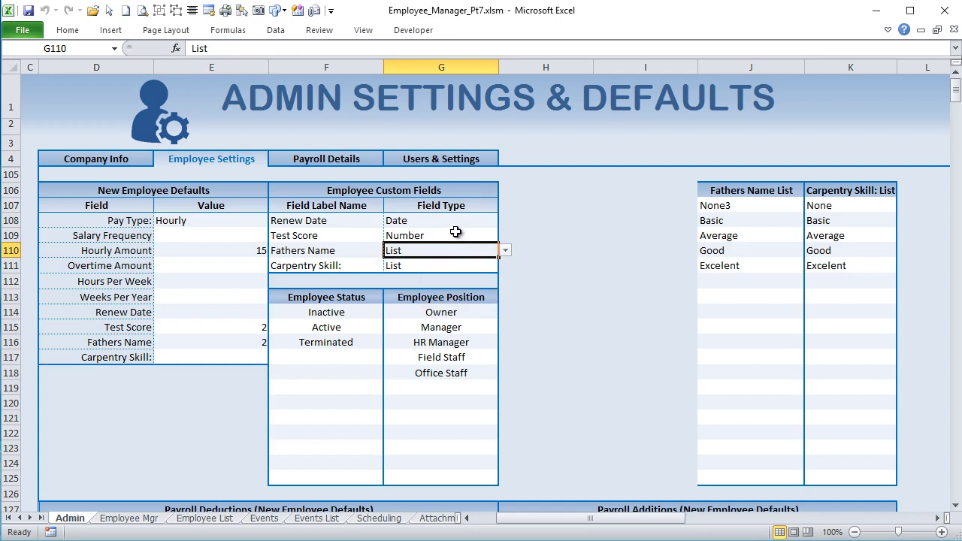
click(504, 251)
click(504, 251)
click(505, 250)
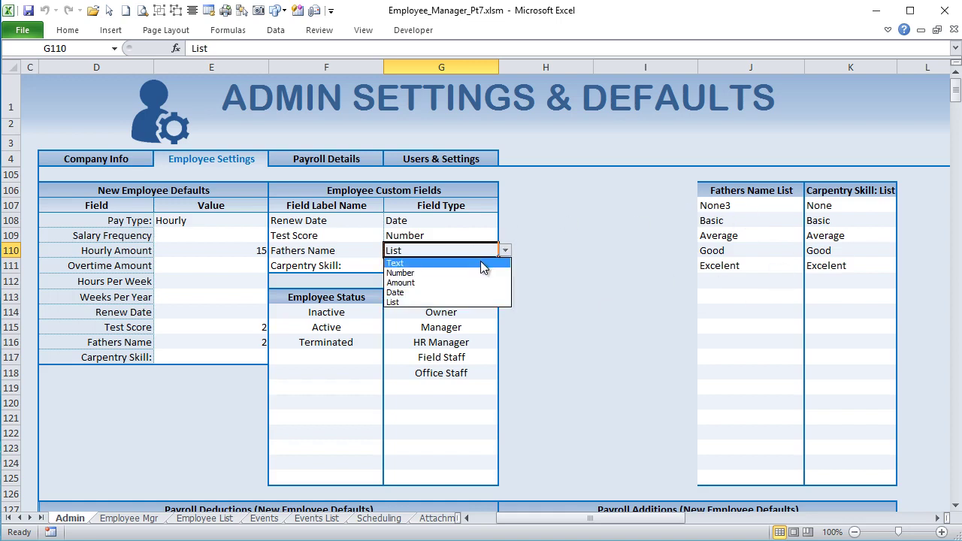
click(473, 263)
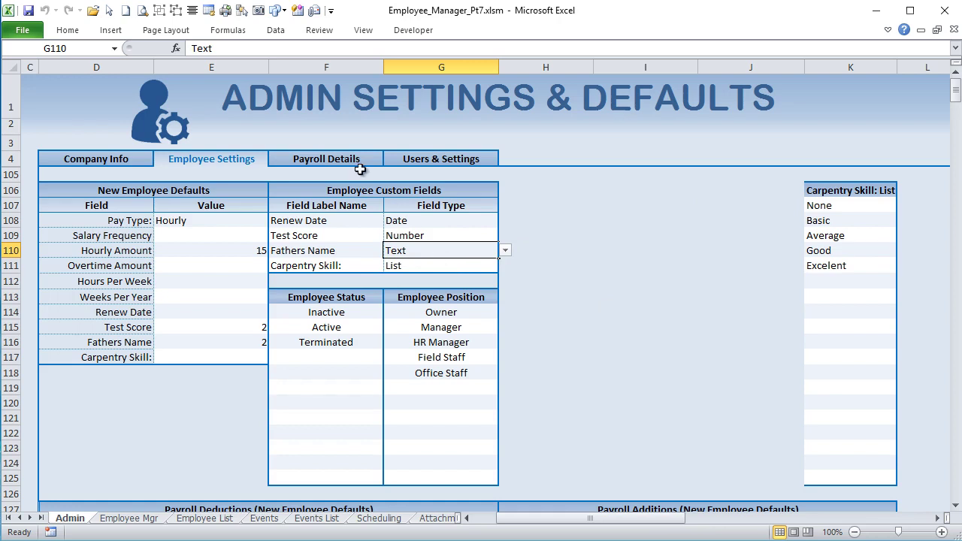
- Examine the Employee Status and Employee Position lists and the Payroll Details tables for pay periods, tax deductions and pay addition items
drag(319, 295, 405, 445)
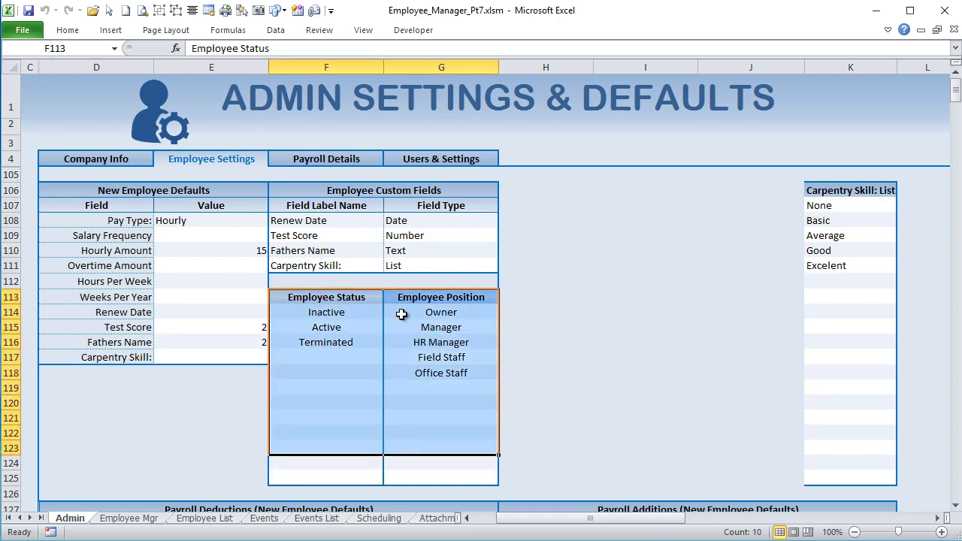
click(293, 160)
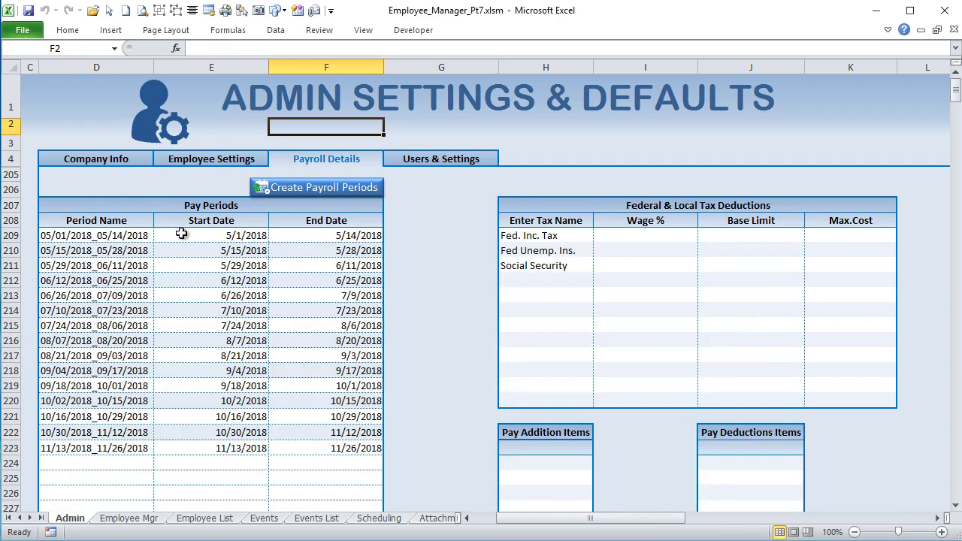
drag(65, 205, 243, 432)
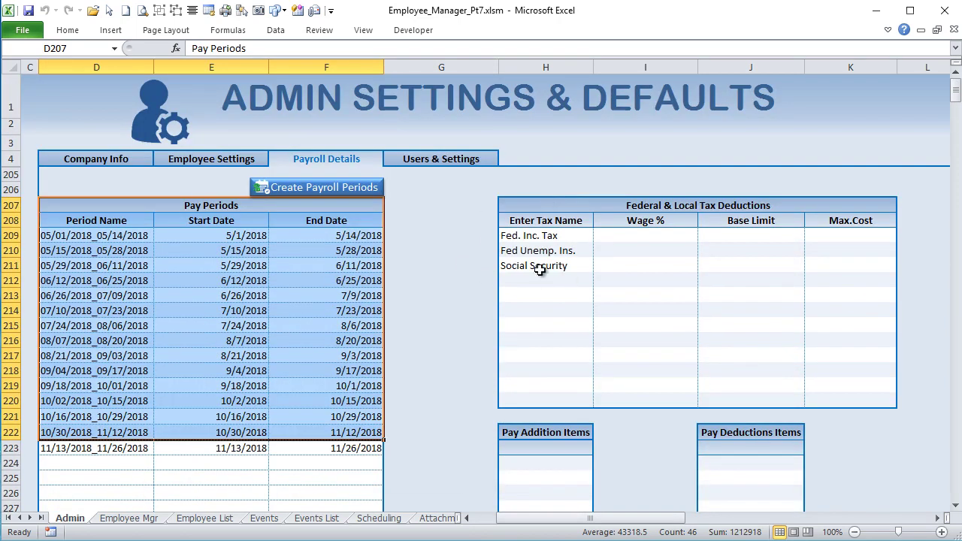
scroll(582, 263, down, 3)
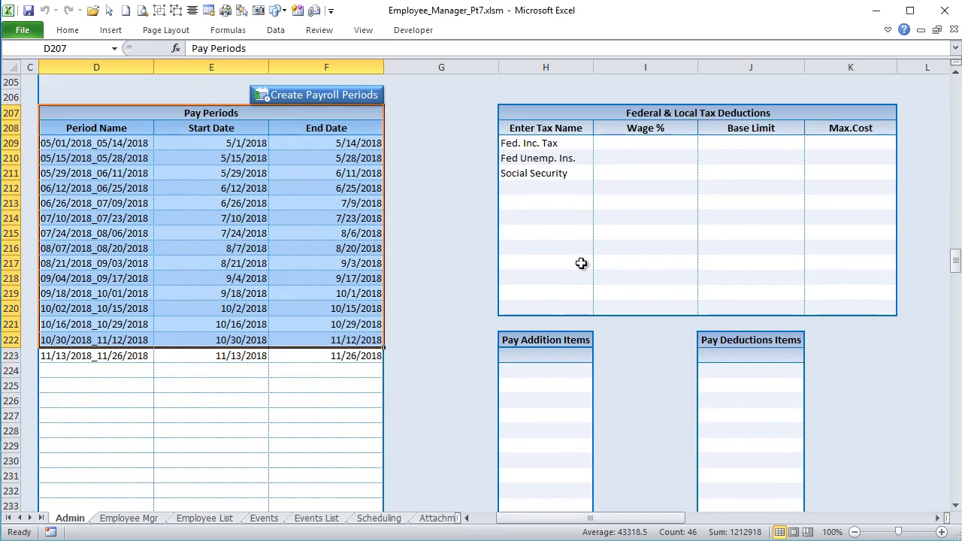
click(565, 338)
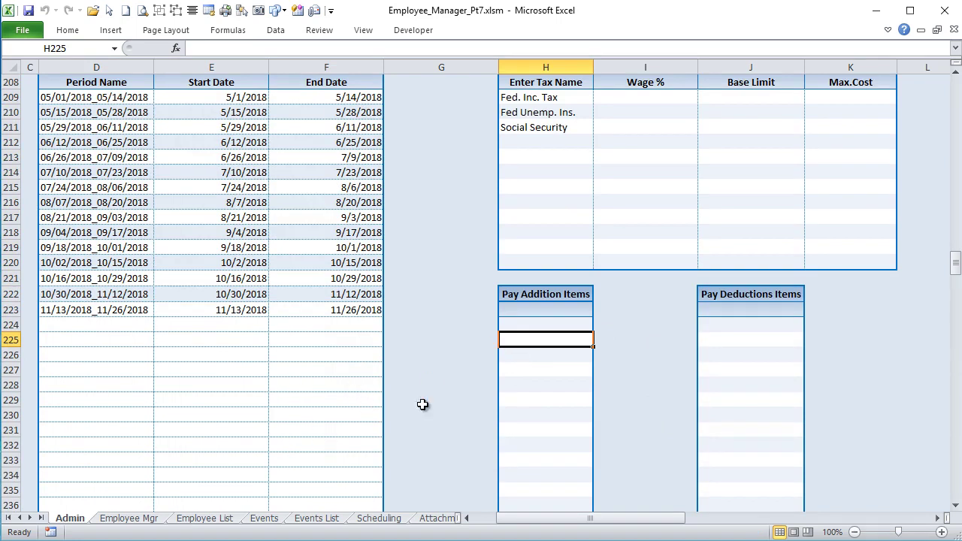
click(530, 324)
click(546, 309)
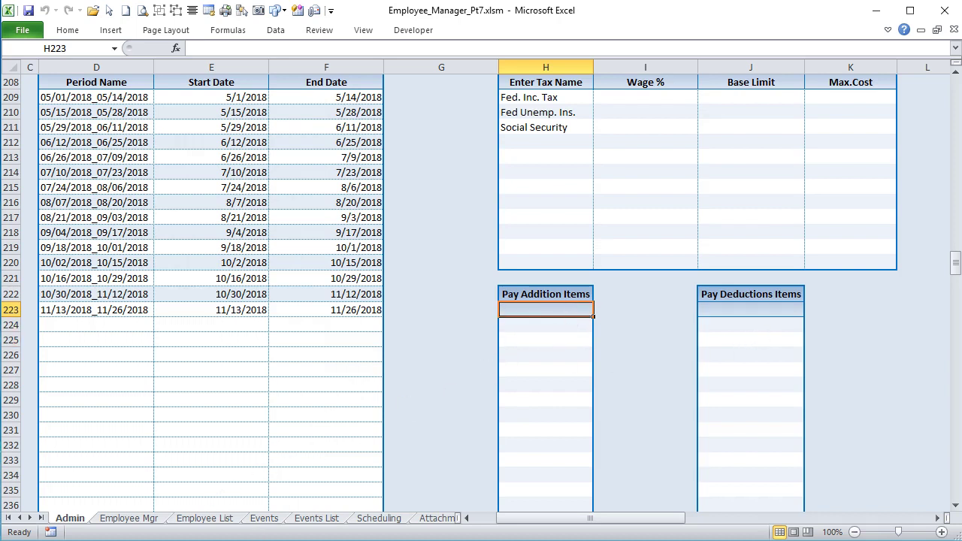
- Check the Pay Deductions and Pay Additions tables under Payroll & Details on the Employee Mgr sheet
click(207, 518)
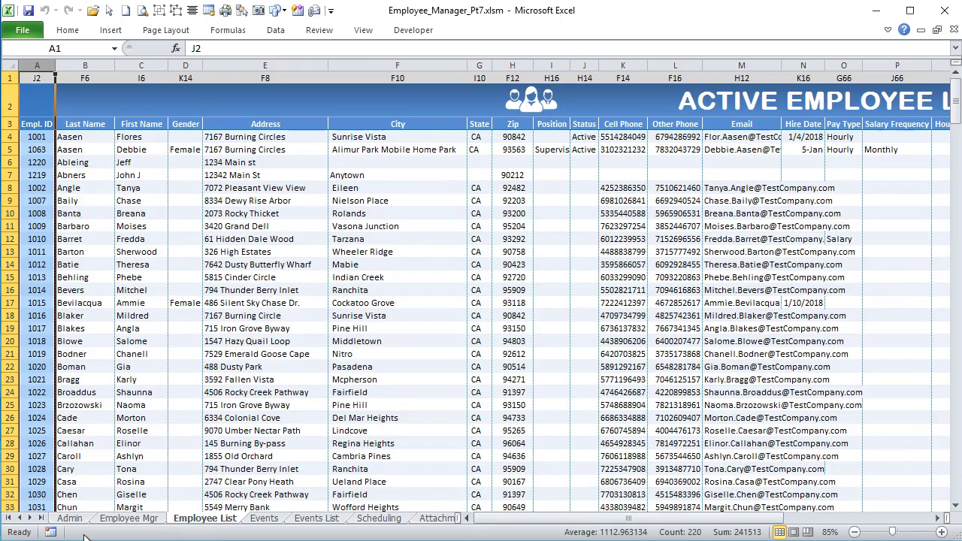
click(128, 518)
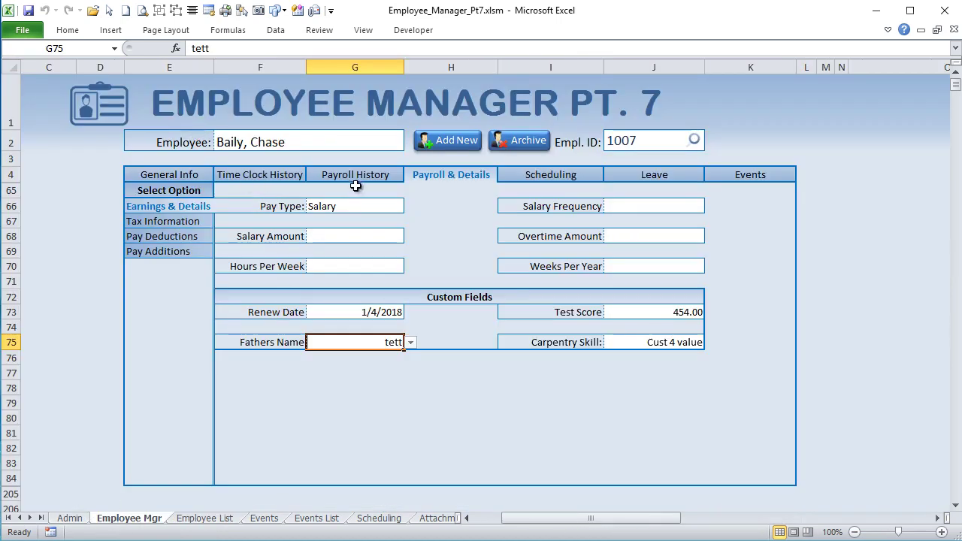
click(167, 239)
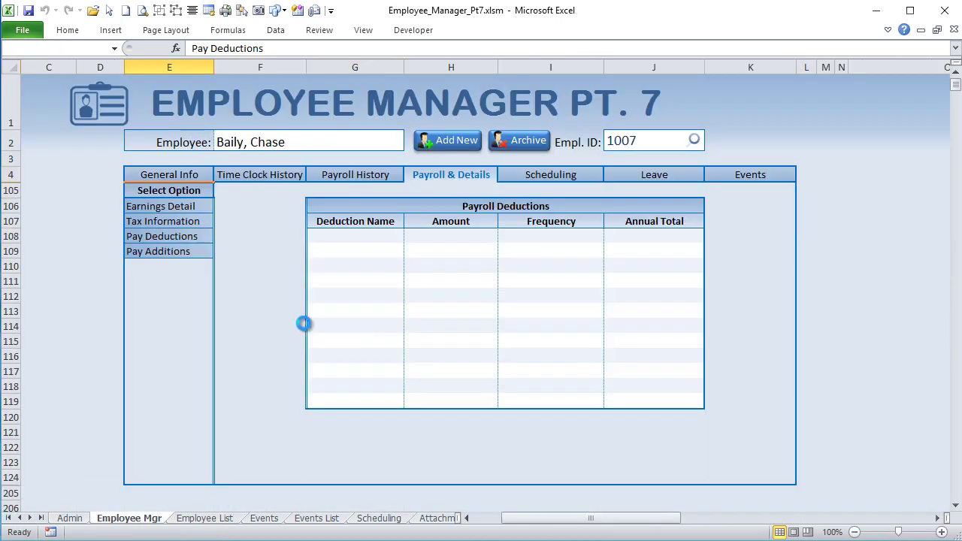
click(387, 239)
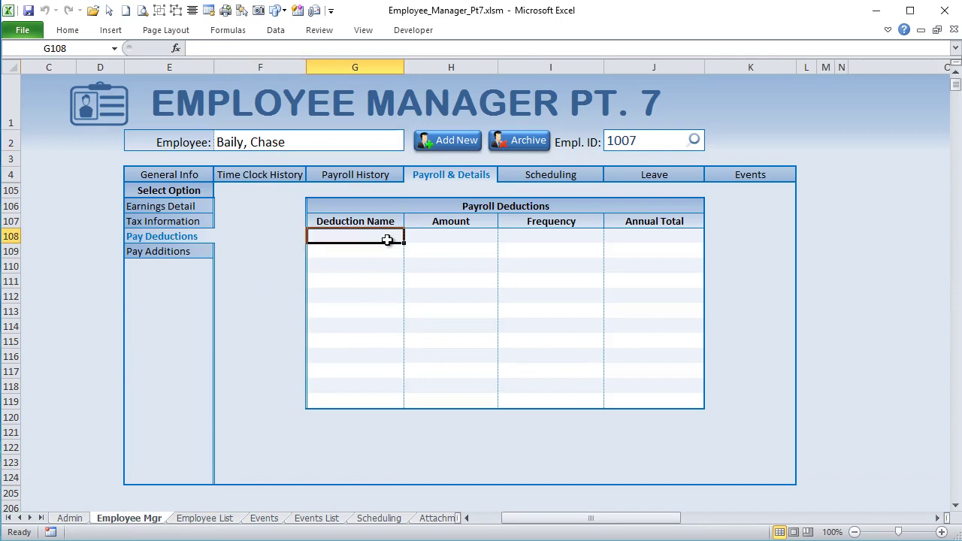
click(167, 251)
drag(359, 253, 375, 316)
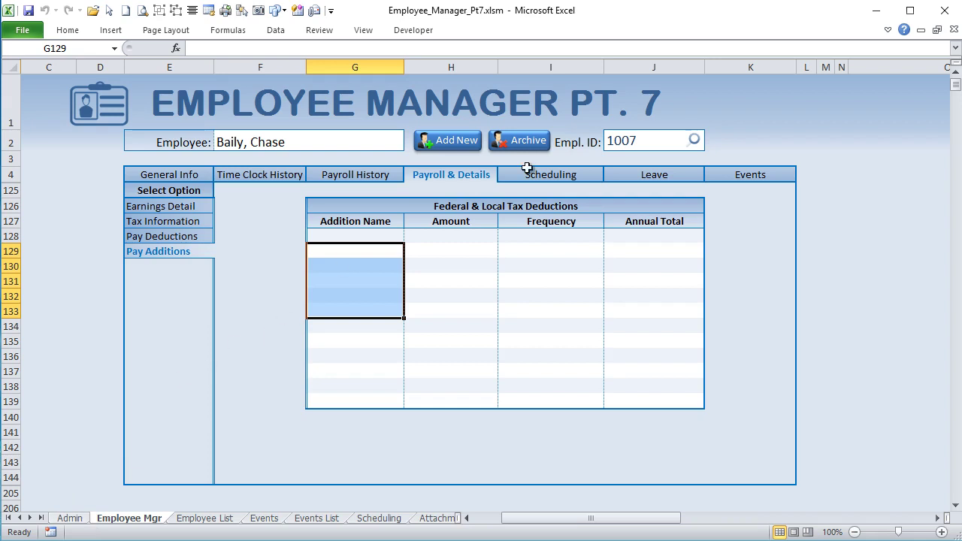
- Examine the User Details and Sheet Security columns in the Admin sheet's Users & Settings section
click(80, 518)
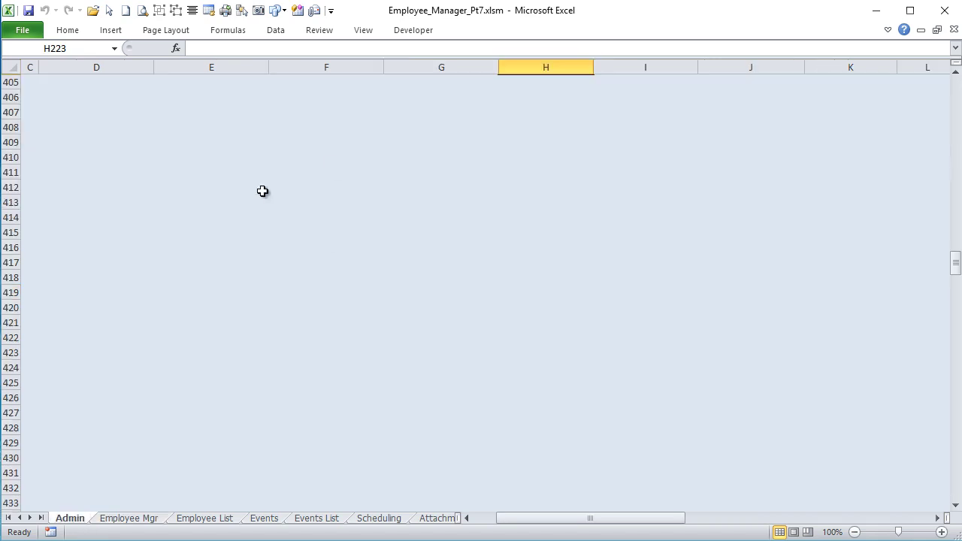
scroll(208, 436, up, 20)
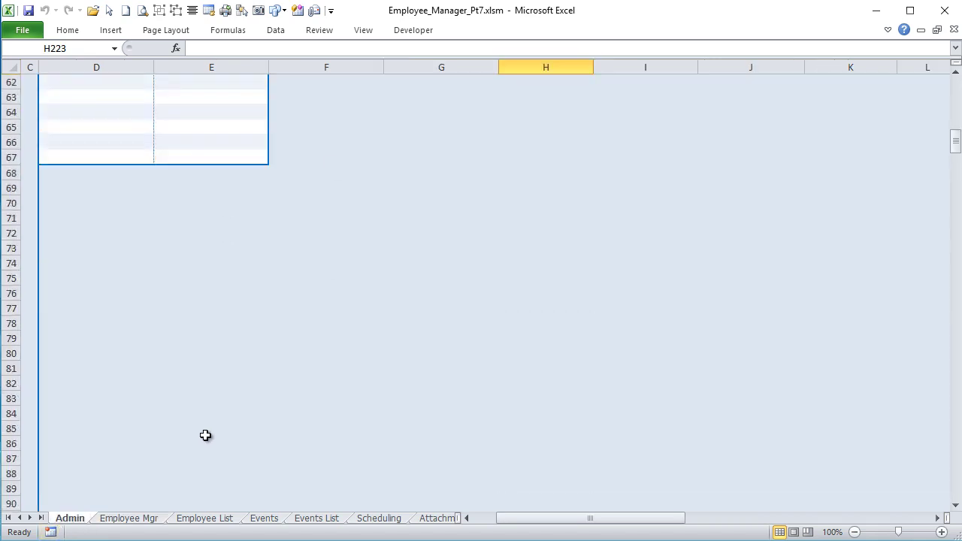
drag(955, 113, 955, 87)
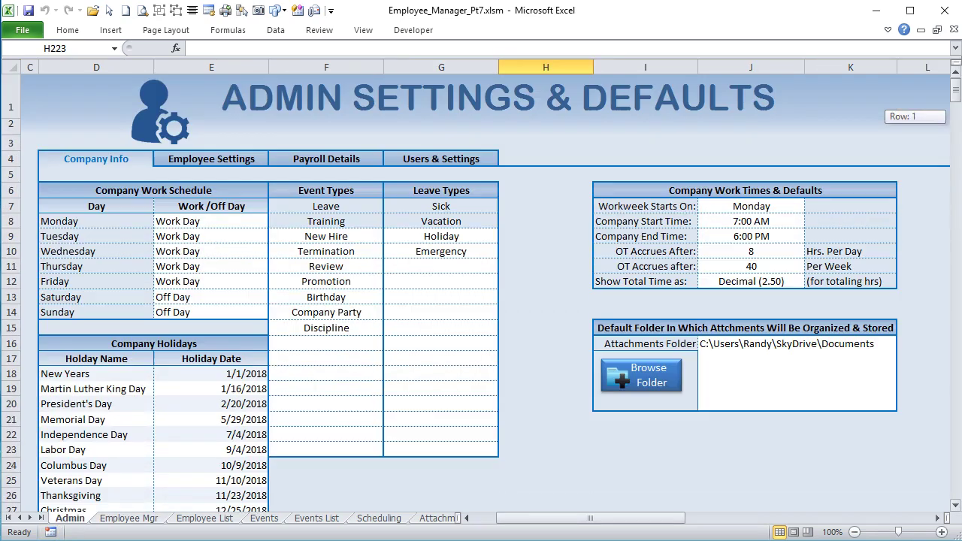
click(435, 151)
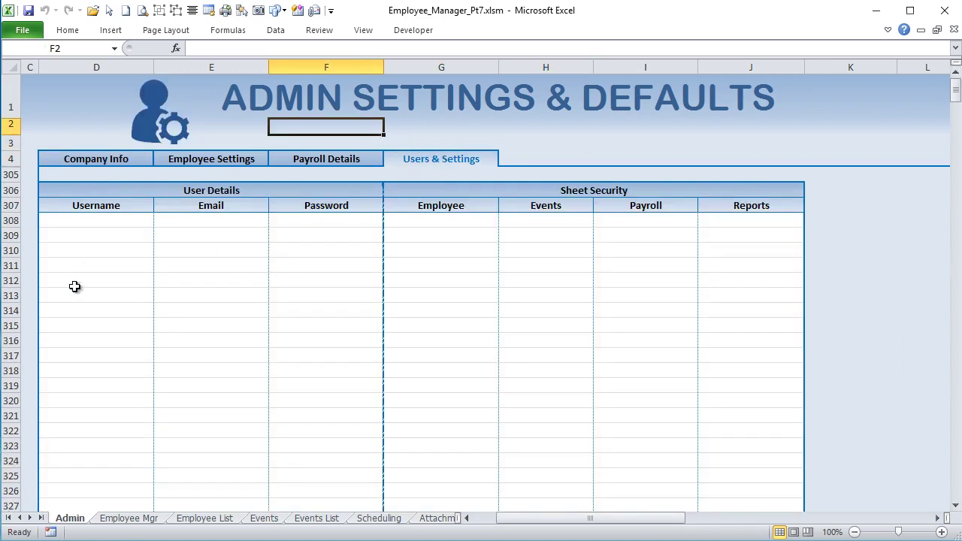
drag(98, 223, 294, 480)
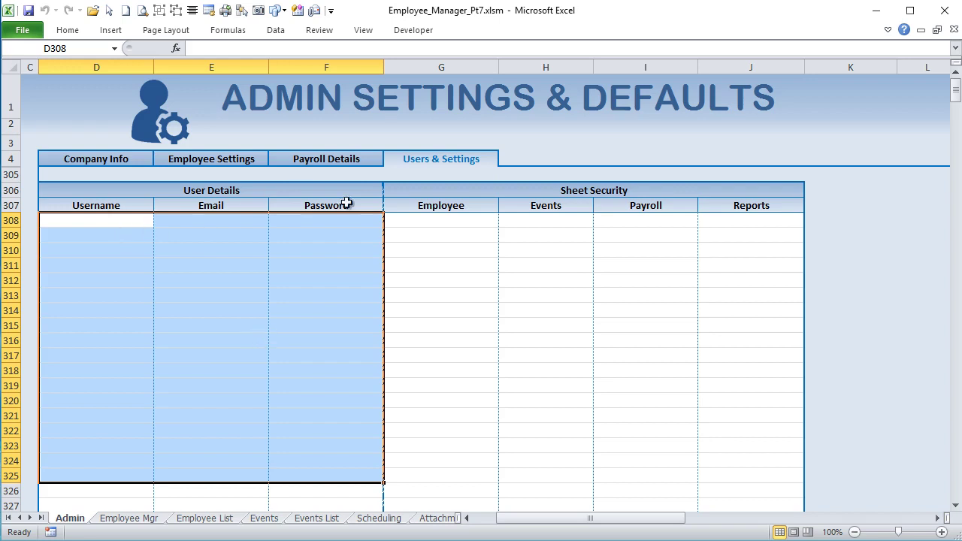
drag(455, 220, 734, 379)
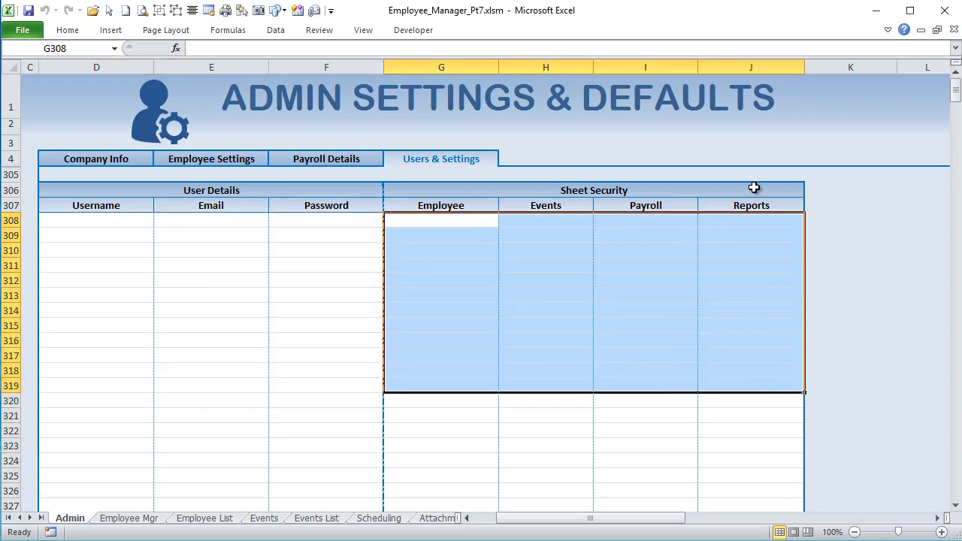
drag(455, 206, 743, 220)
click(456, 219)
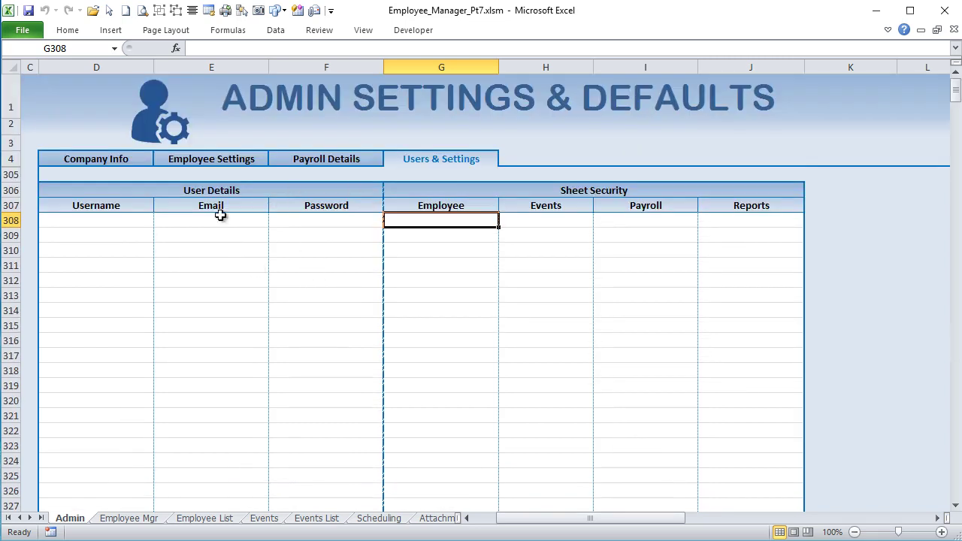
- Review the Admin sheet's Company Info and Employee Settings, and the Custom Fields in the Employee Mgr sheet's Earnings & Details section
click(73, 160)
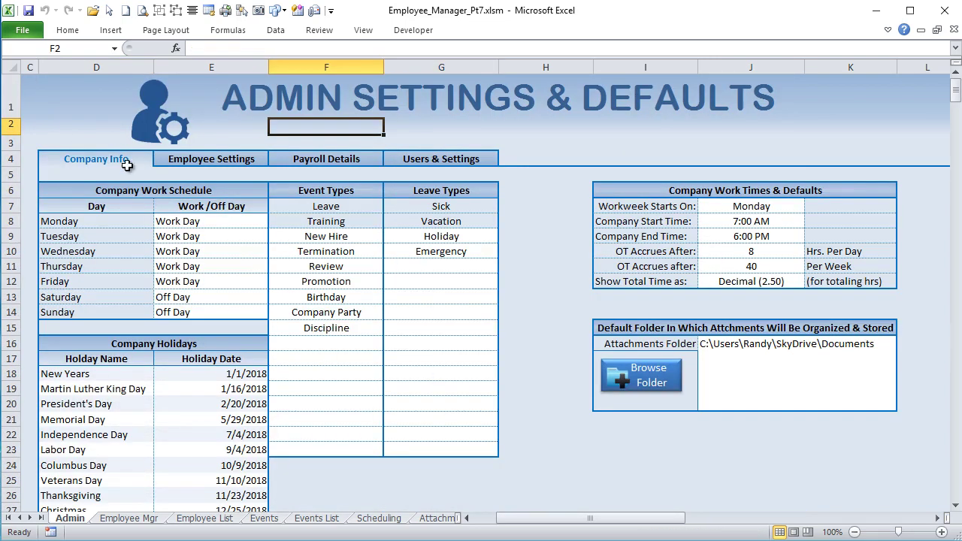
click(177, 160)
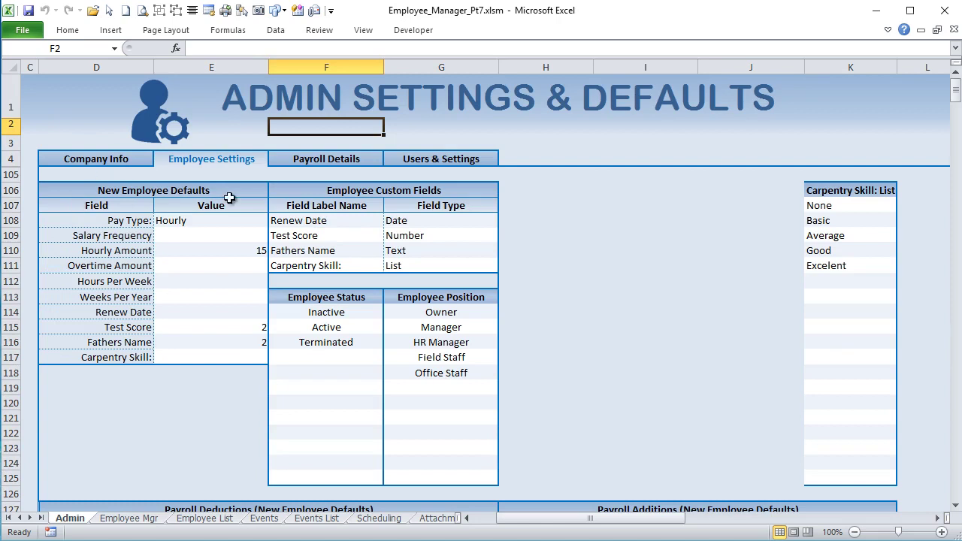
click(87, 162)
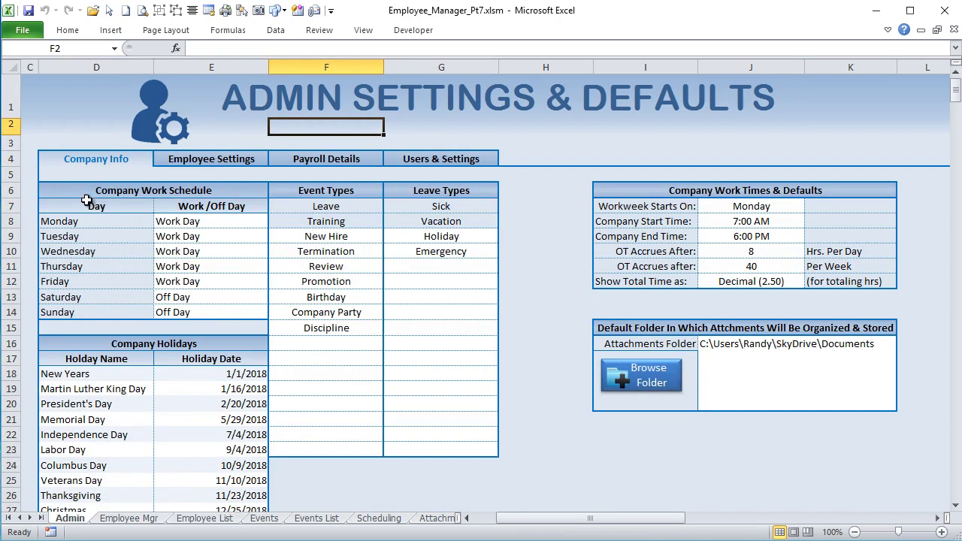
click(129, 519)
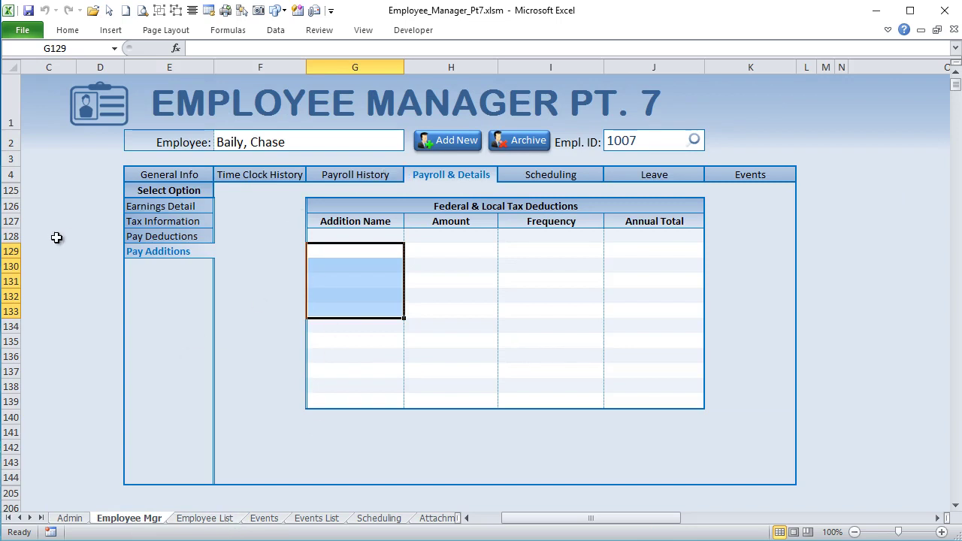
click(166, 210)
drag(278, 301, 552, 347)
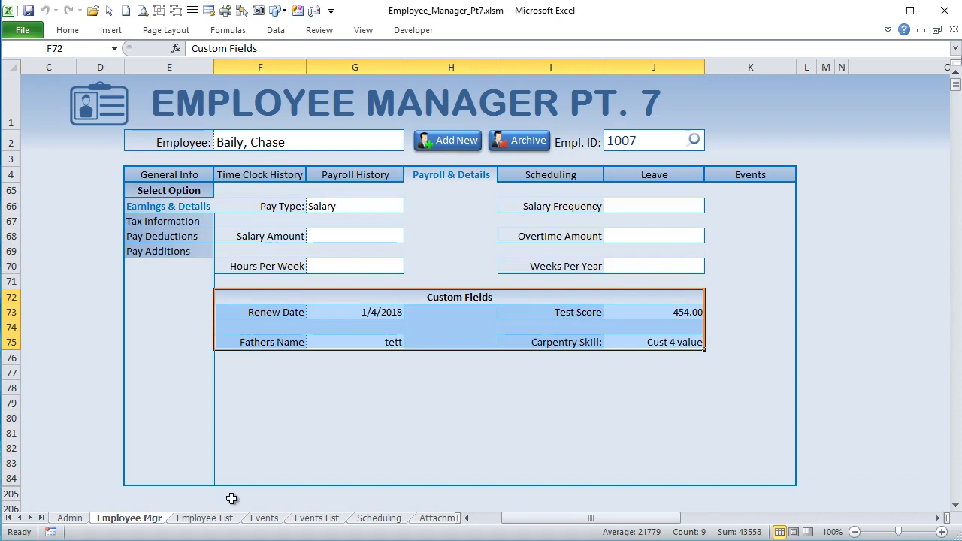
- Narrow column C on the Events sheet so the whole event form fits across the window
click(205, 518)
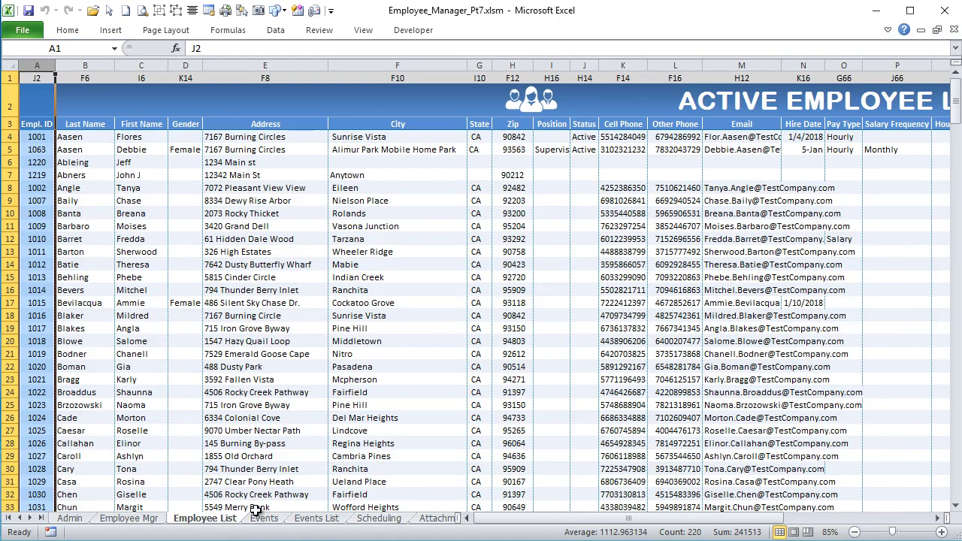
click(257, 519)
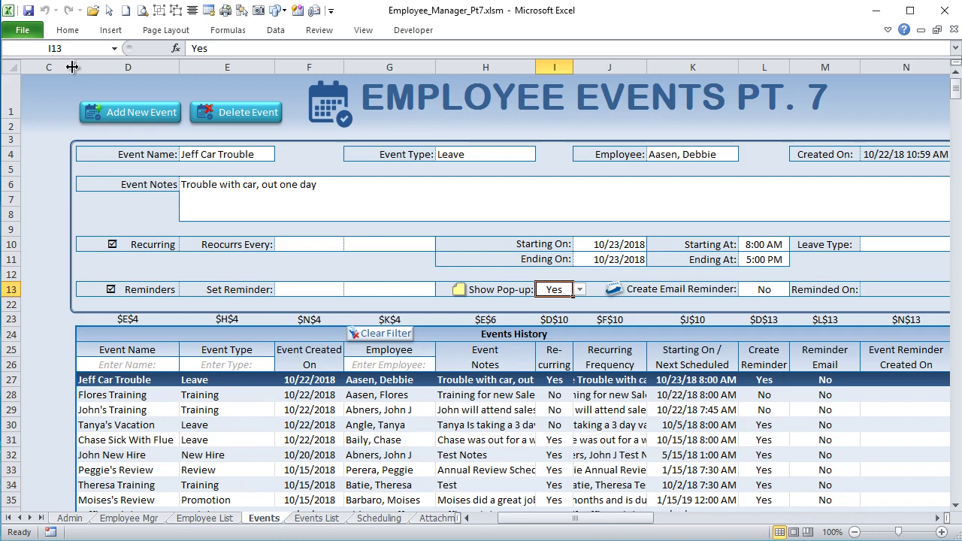
drag(72, 67, 36, 67)
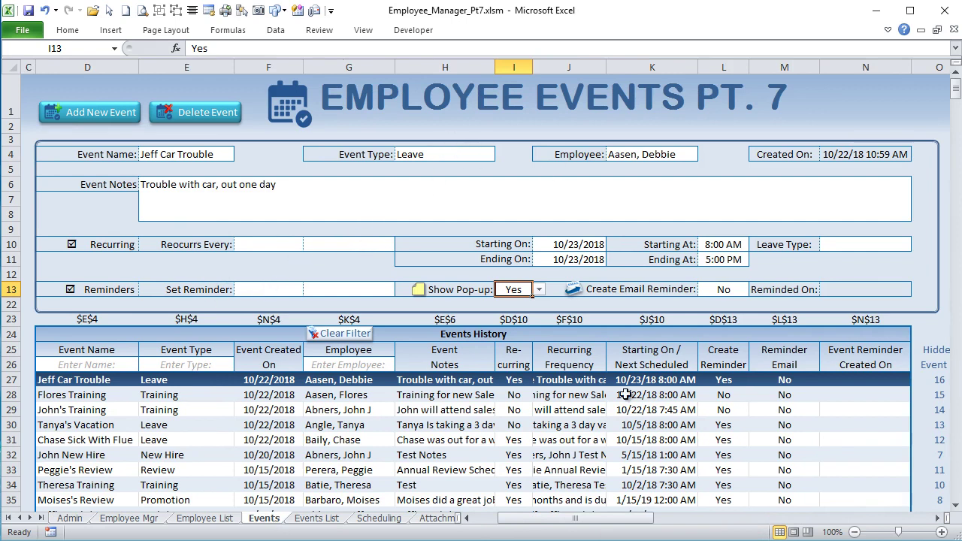
- Set the Leave Type of the open car trouble event to Sick and check its start and end times
click(854, 250)
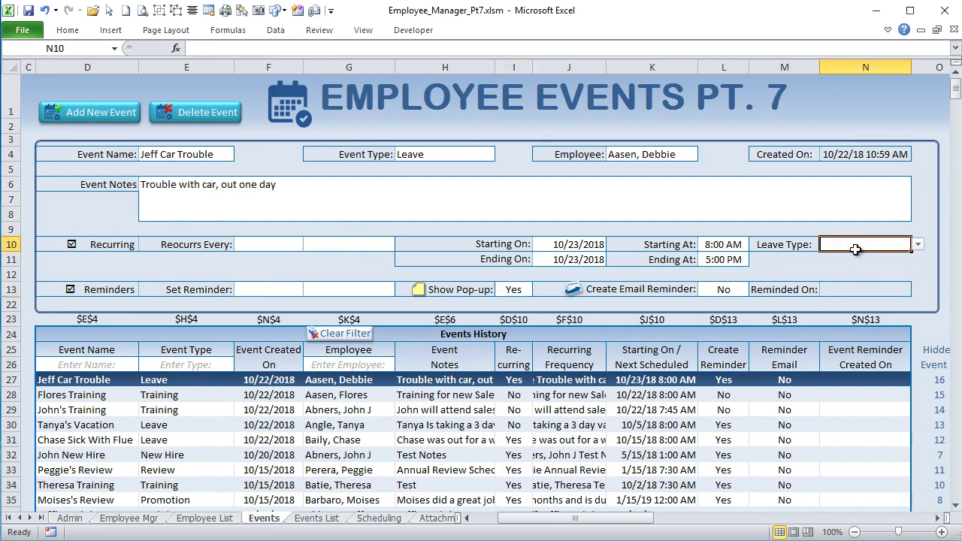
click(918, 247)
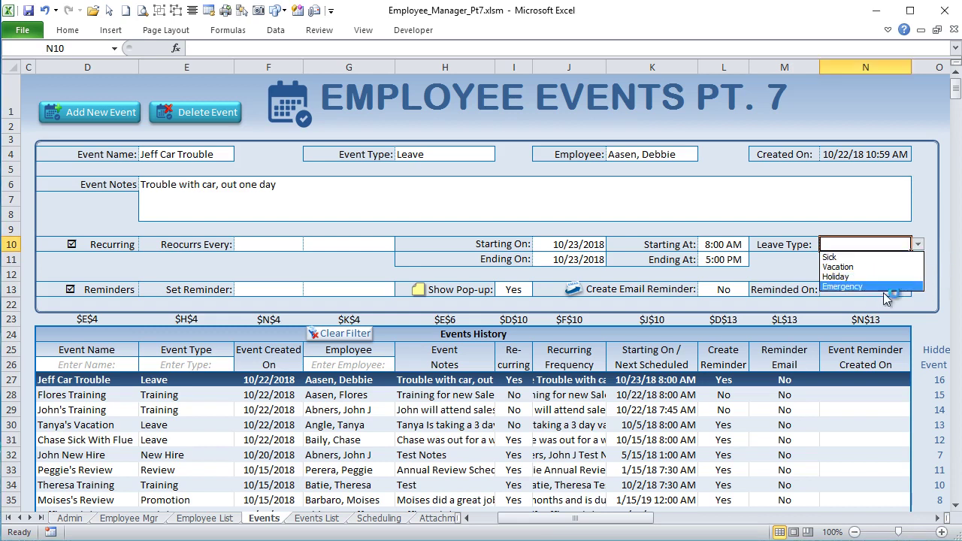
click(883, 259)
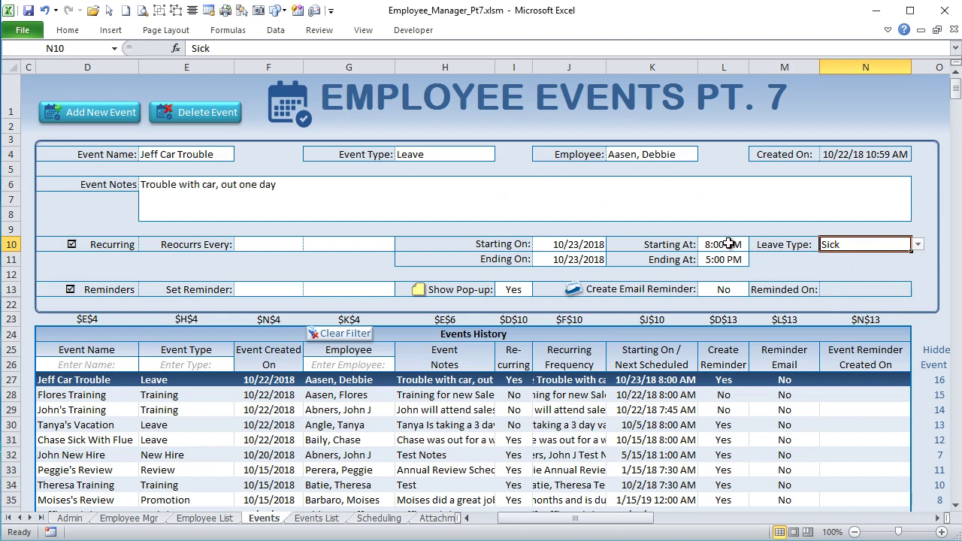
drag(721, 250, 629, 267)
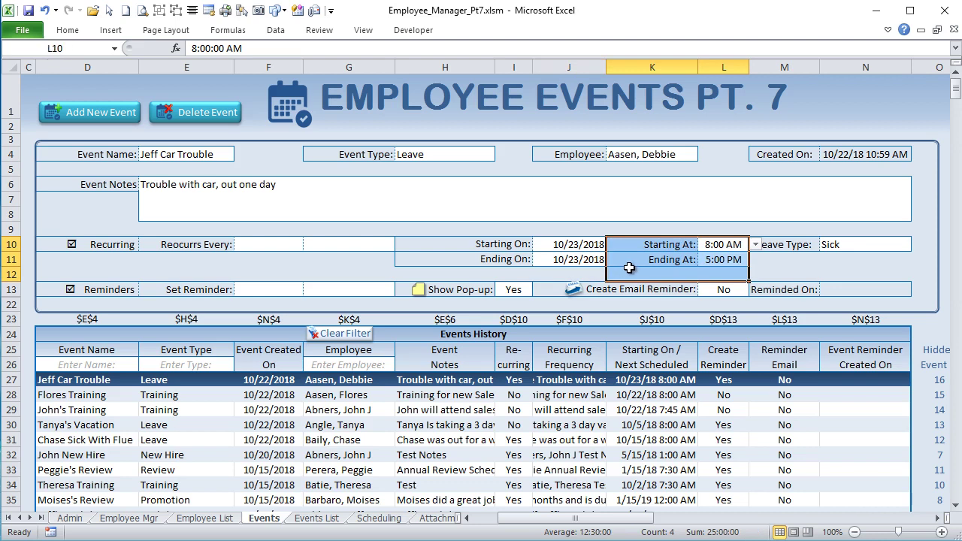
click(832, 244)
- Examine the Annual Leave table and the Earned Paid Time Off fields in the Employee Mgr sheet's Leave section
click(141, 518)
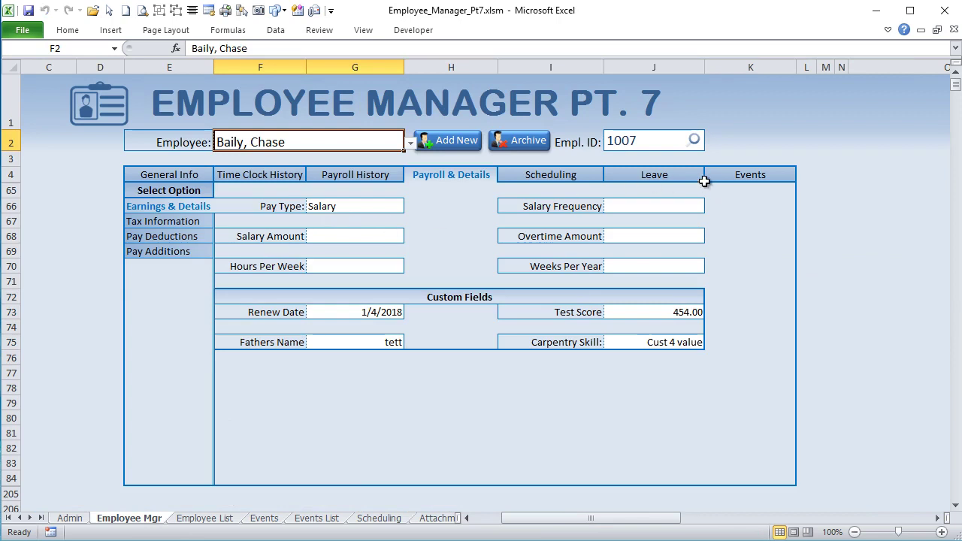
click(680, 171)
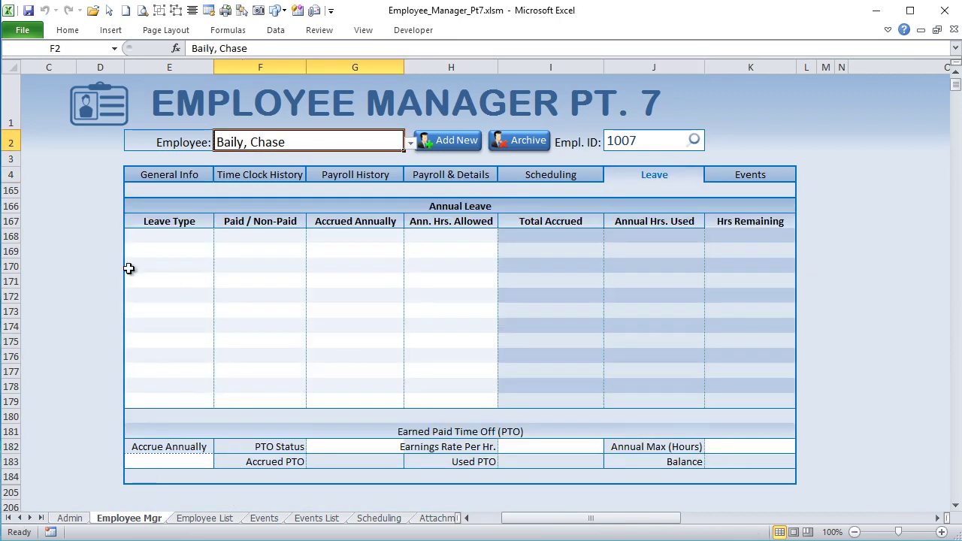
drag(555, 225, 555, 362)
drag(154, 224, 171, 401)
click(155, 239)
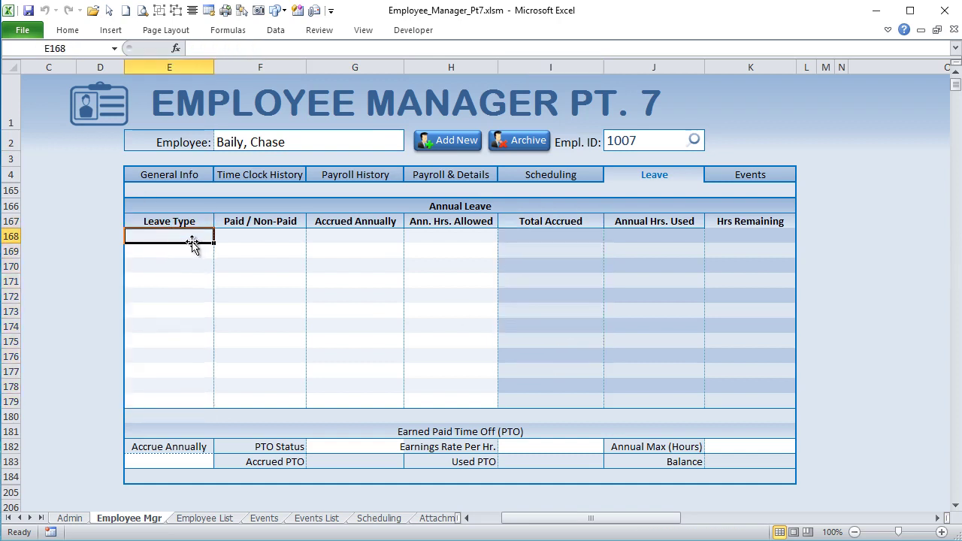
drag(182, 234, 203, 238)
click(574, 237)
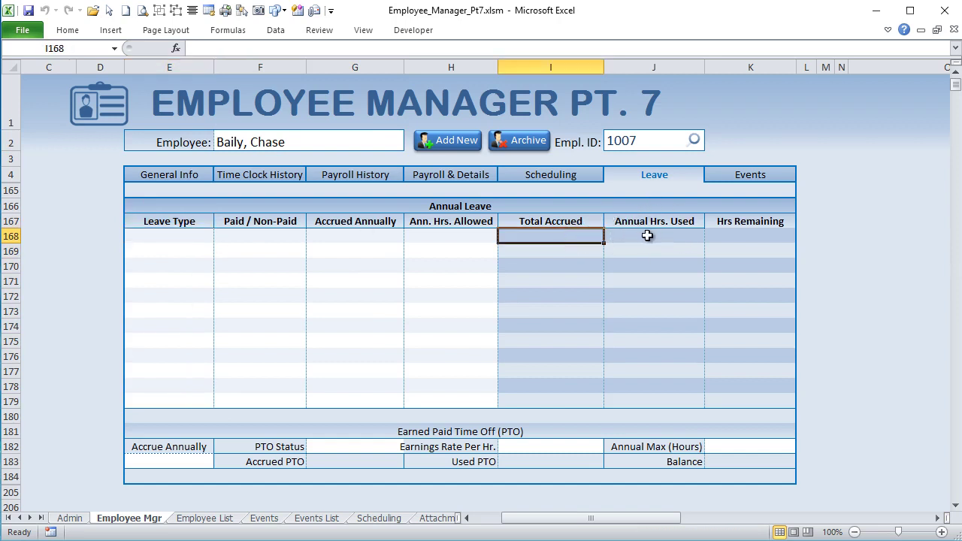
drag(197, 445, 721, 462)
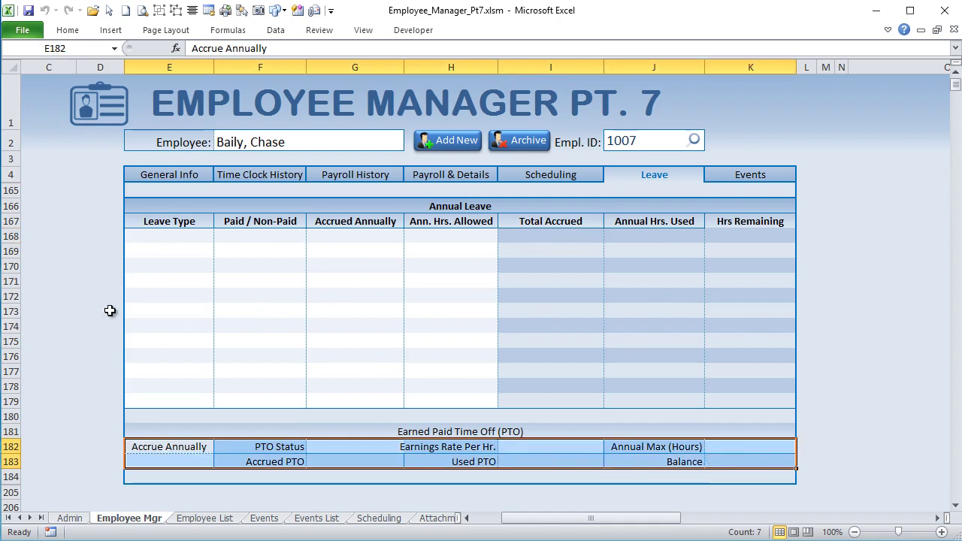
- Set the Leave Type of the car trouble event on the Events sheet to Emergency
click(255, 517)
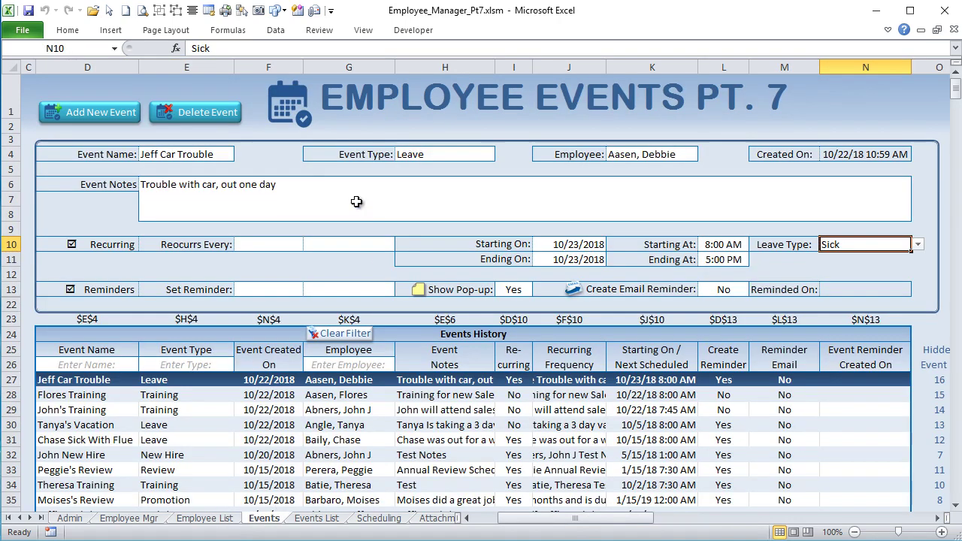
click(469, 151)
click(900, 244)
click(917, 244)
click(890, 287)
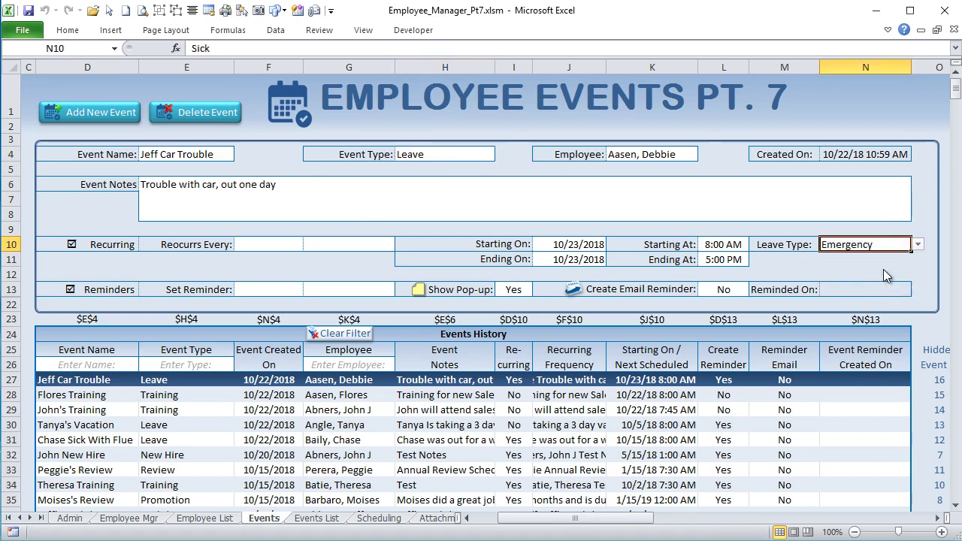
click(917, 244)
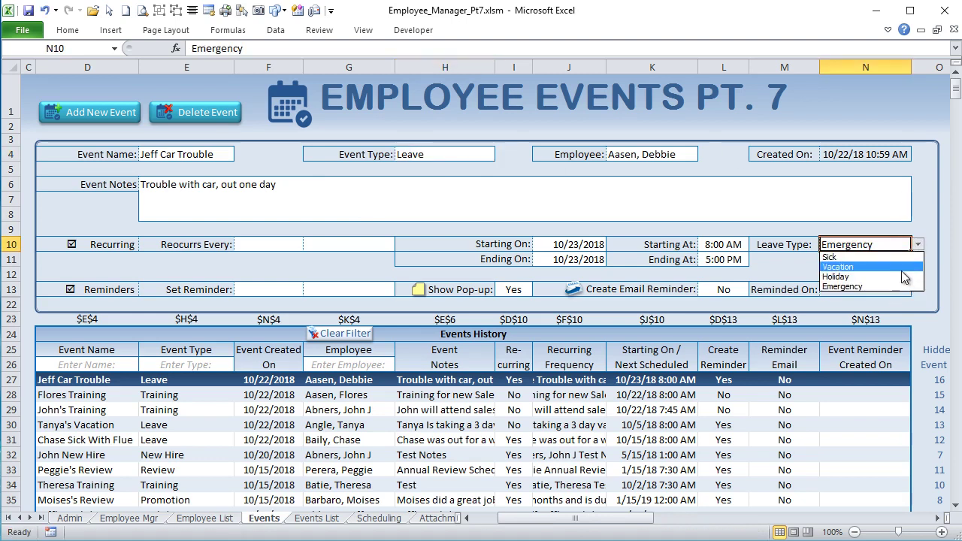
click(900, 242)
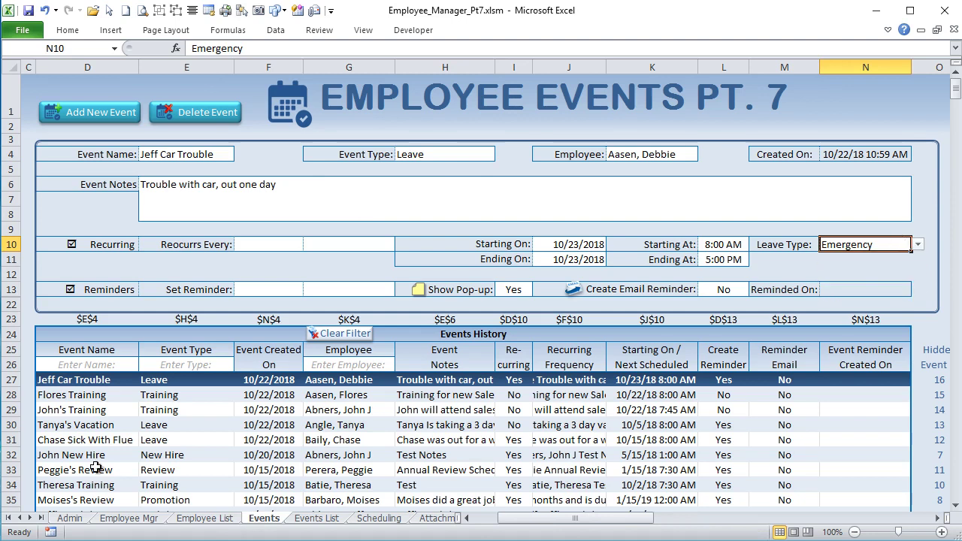
- Review the Leave Types list in the Admin sheet's Company Info section
click(70, 518)
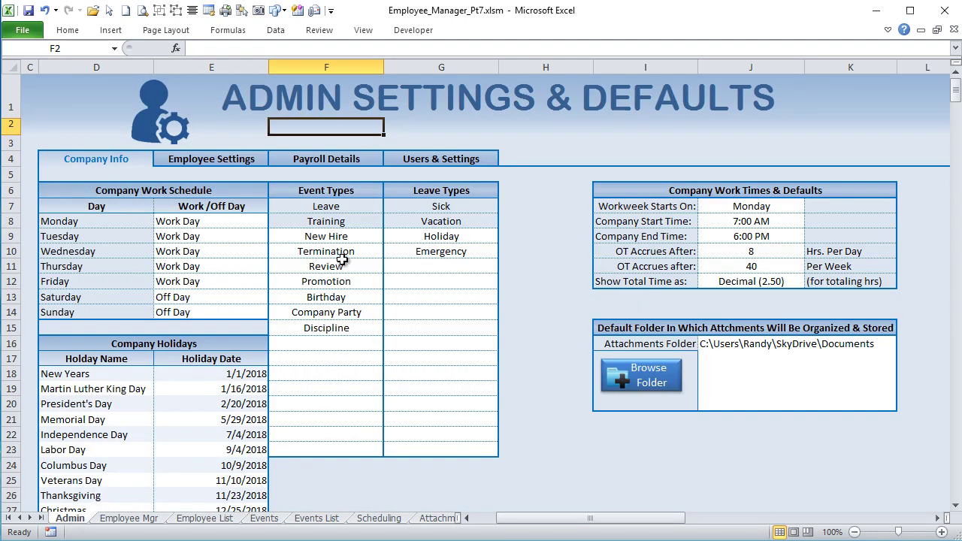
drag(441, 204, 434, 448)
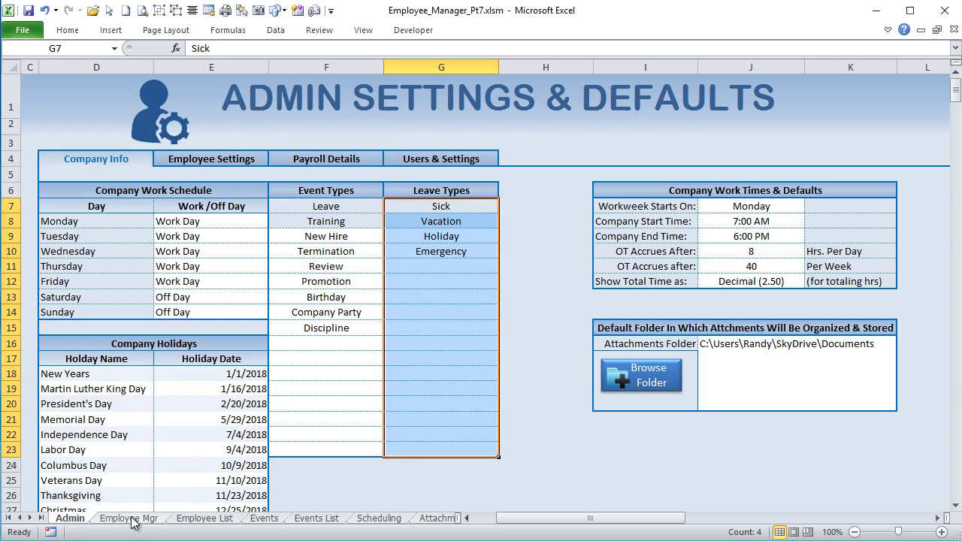
- Set the Leave Type of the car trouble event on the Events sheet to Sick
click(263, 518)
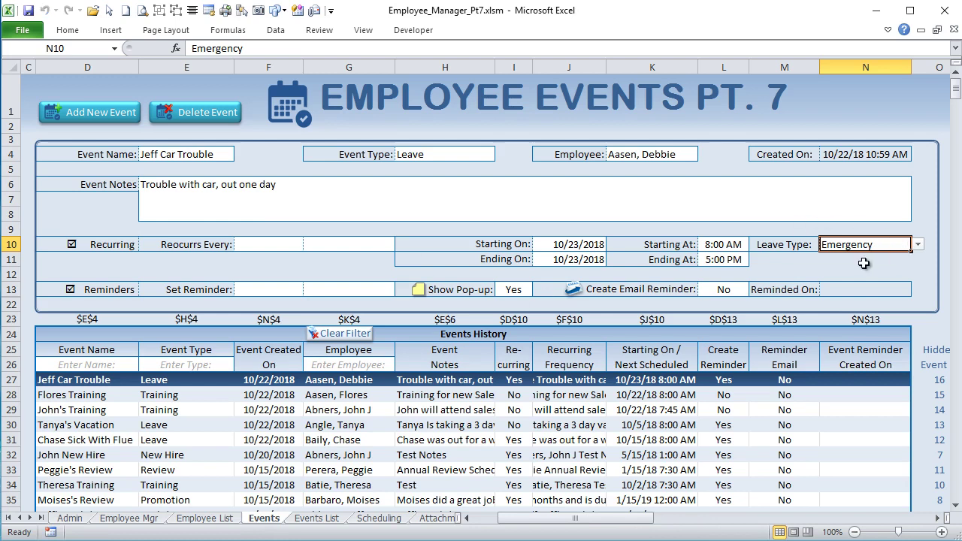
click(918, 245)
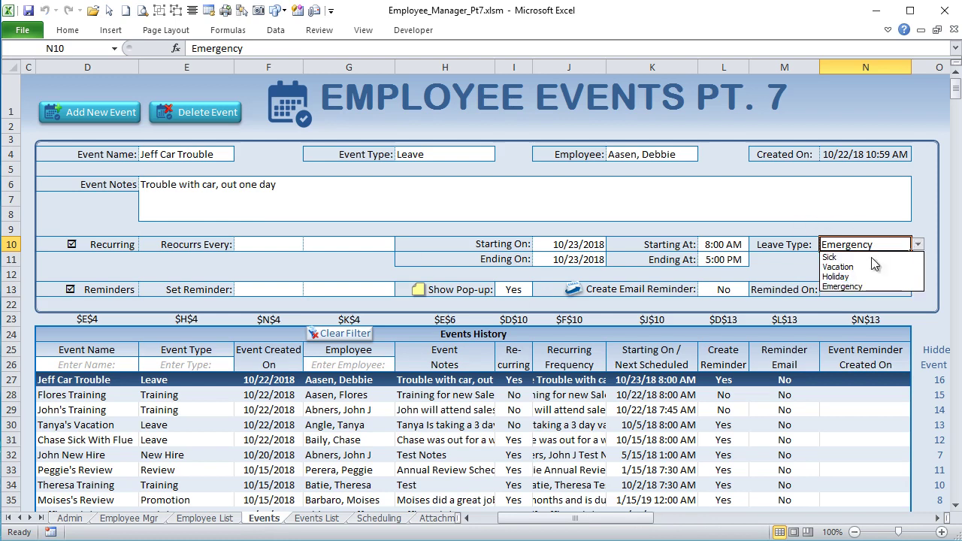
click(829, 257)
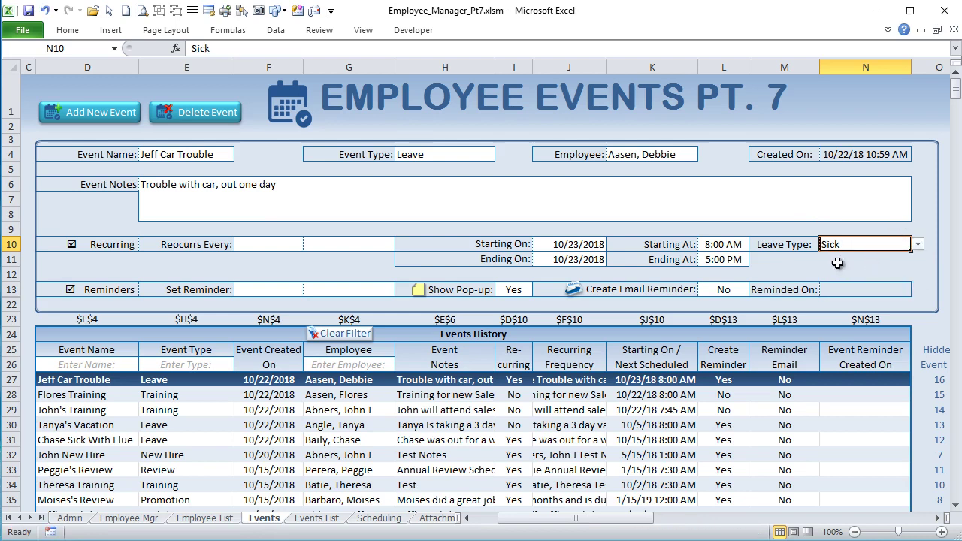
- Switch the car trouble event's Event Type to Training and New Hire, and return it to Leave
click(478, 154)
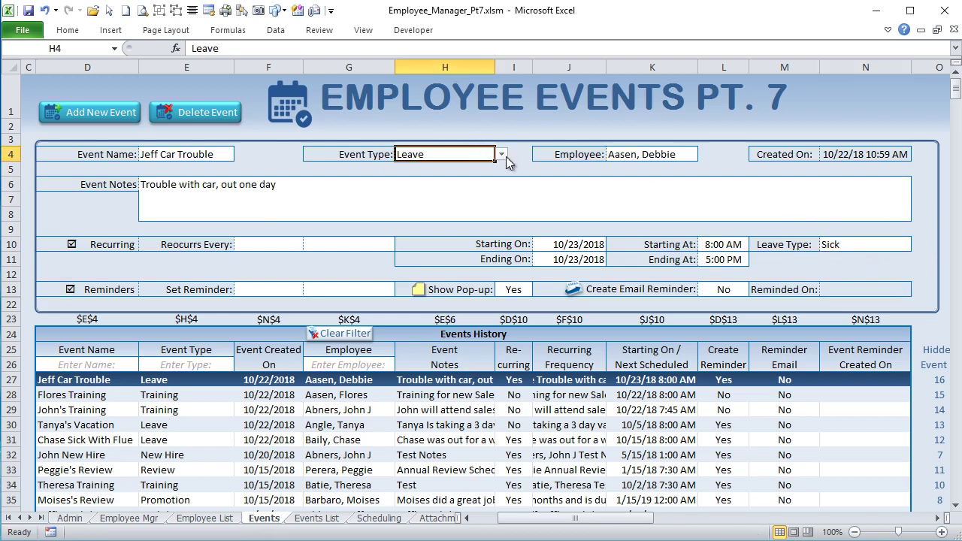
click(501, 154)
click(480, 173)
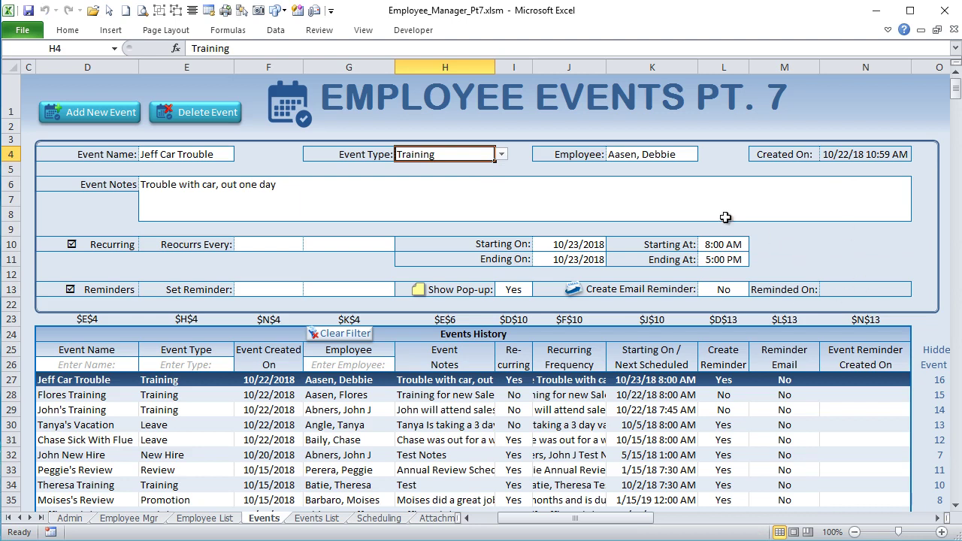
click(502, 154)
click(480, 176)
click(501, 154)
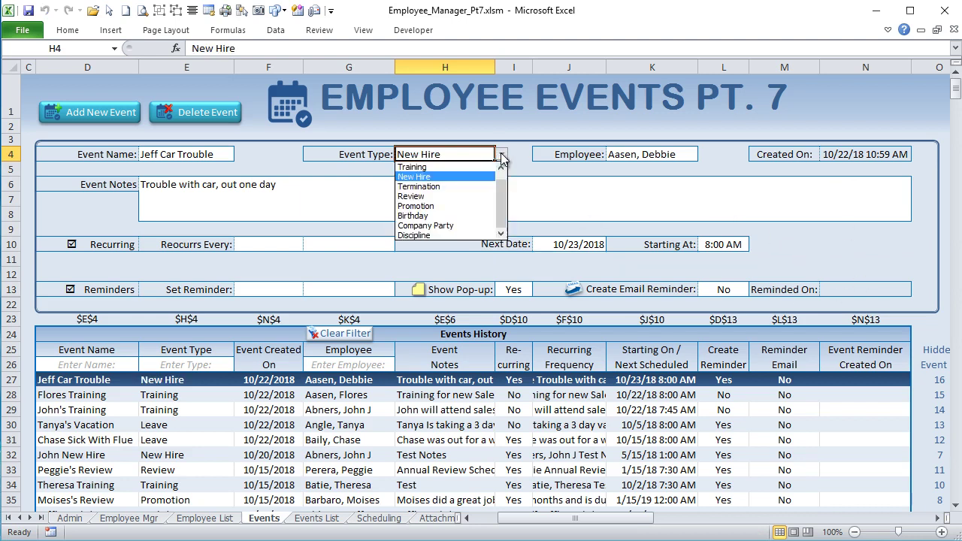
scroll(501, 196, down, 1)
click(413, 235)
- Set the car trouble event to recur every 4 Months
click(273, 243)
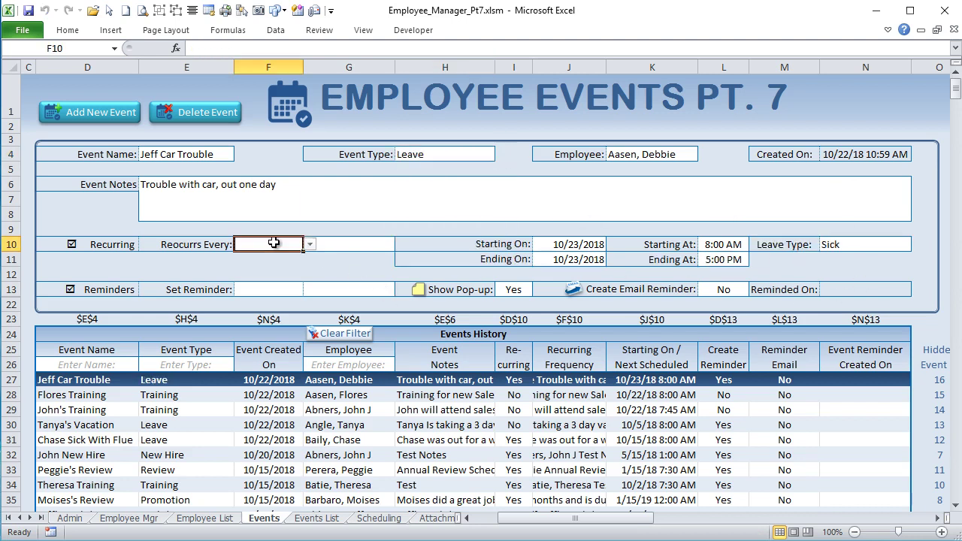
click(309, 245)
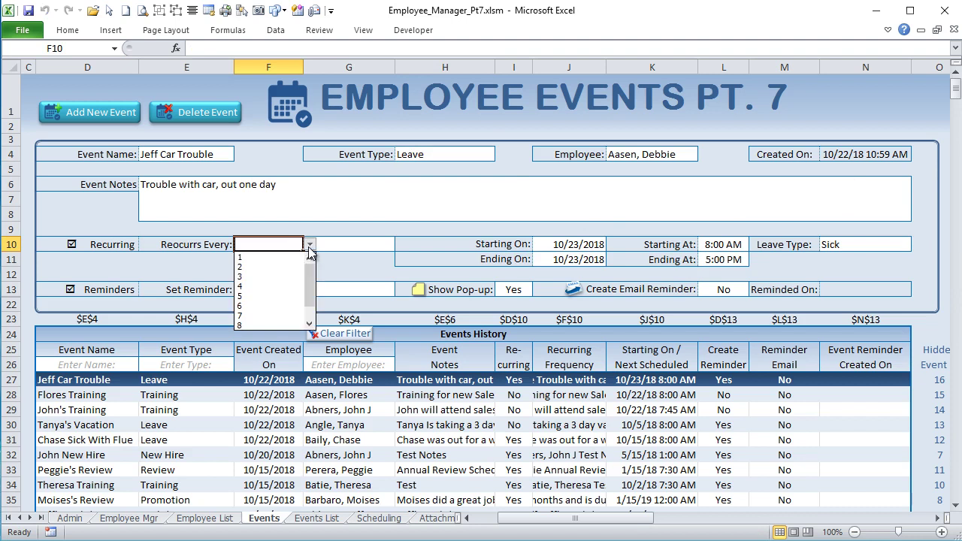
click(275, 288)
click(359, 245)
click(401, 244)
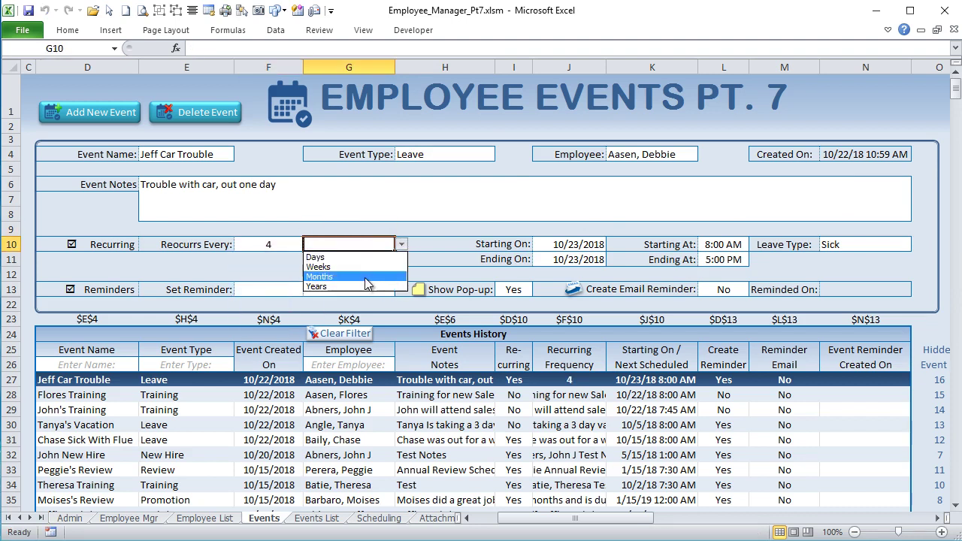
click(365, 277)
- Set the car trouble event's reminder to 4 Hours Before
click(268, 290)
click(309, 289)
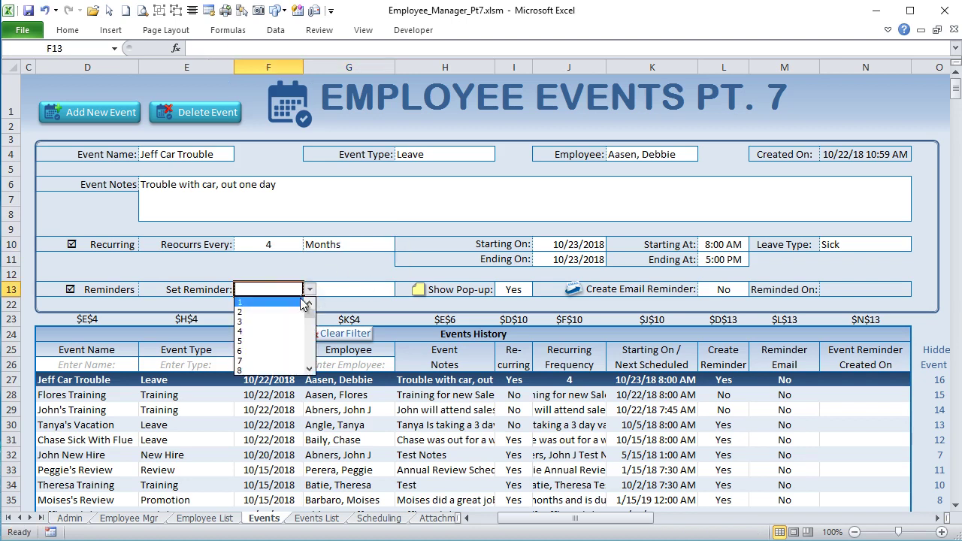
click(259, 331)
click(340, 288)
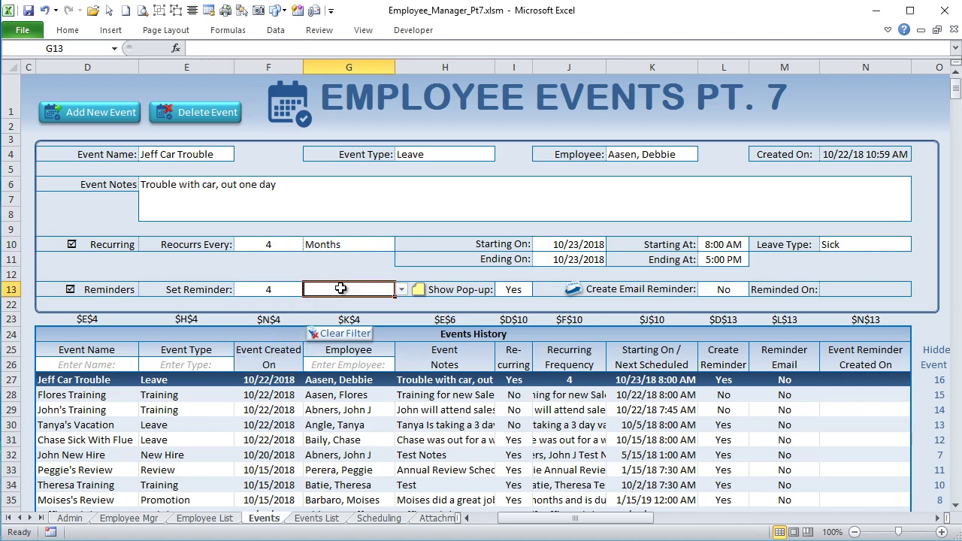
click(402, 289)
click(353, 316)
- Examine the Freq Count list in the Events sheet's column A that supplies the quantity choices
click(276, 291)
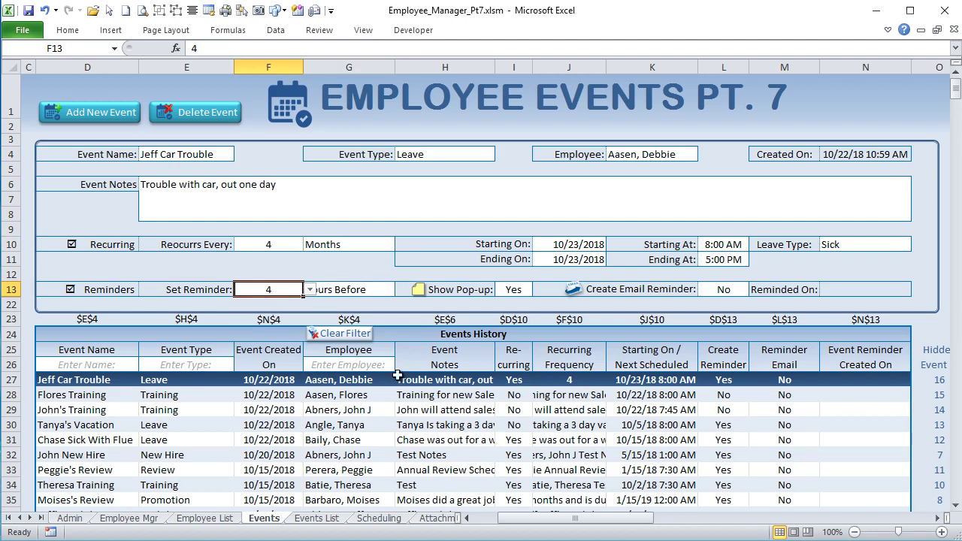
drag(501, 509, 476, 509)
scroll(82, 293, down, 8)
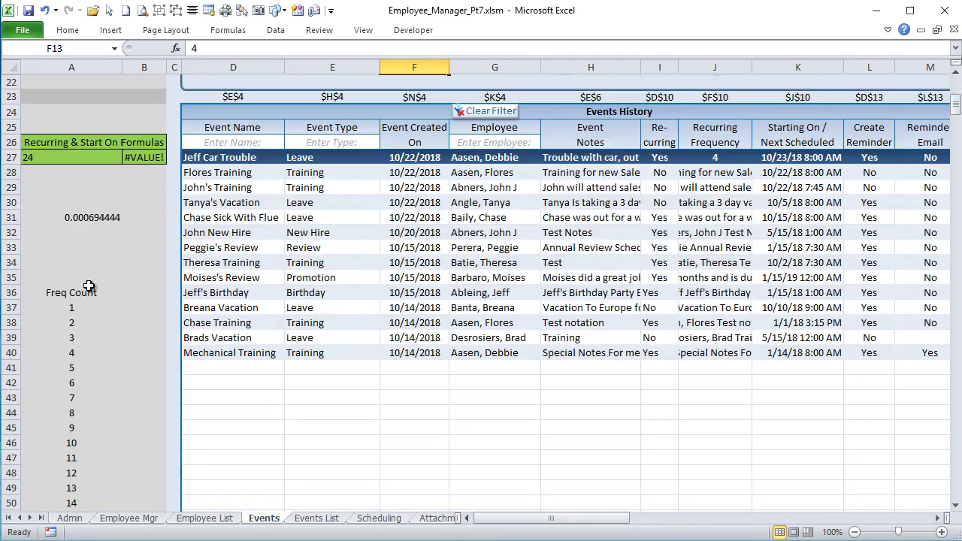
scroll(35, 329, up, 1)
drag(71, 158, 65, 361)
scroll(67, 391, up, 11)
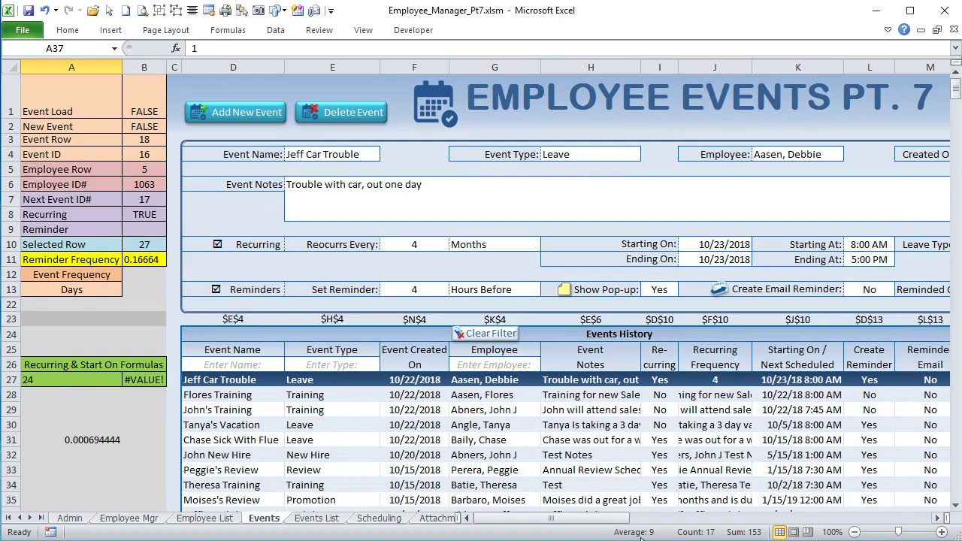
drag(614, 525, 637, 523)
- Look through the quantity choices of Set Reminder and keep the reminder at 4 Hours Before
click(255, 304)
click(267, 279)
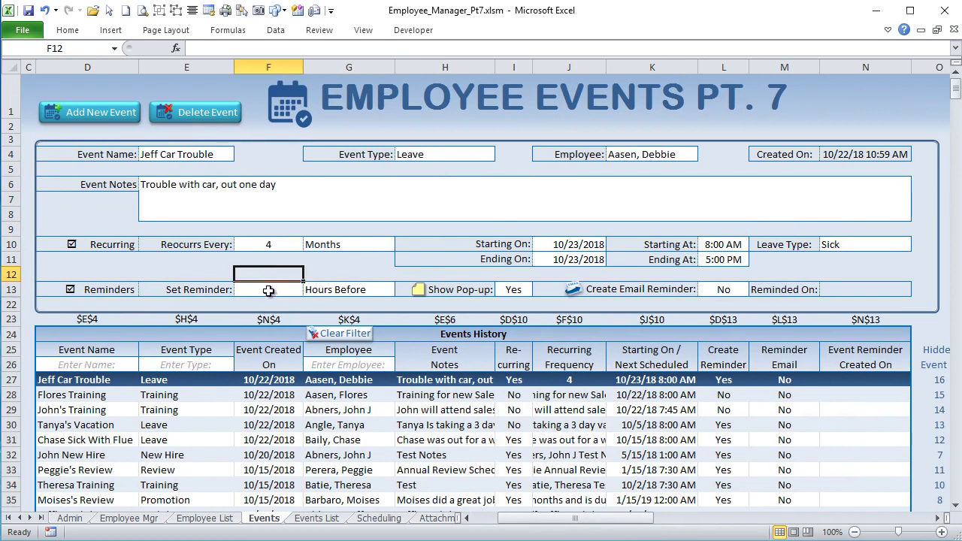
click(269, 290)
click(309, 289)
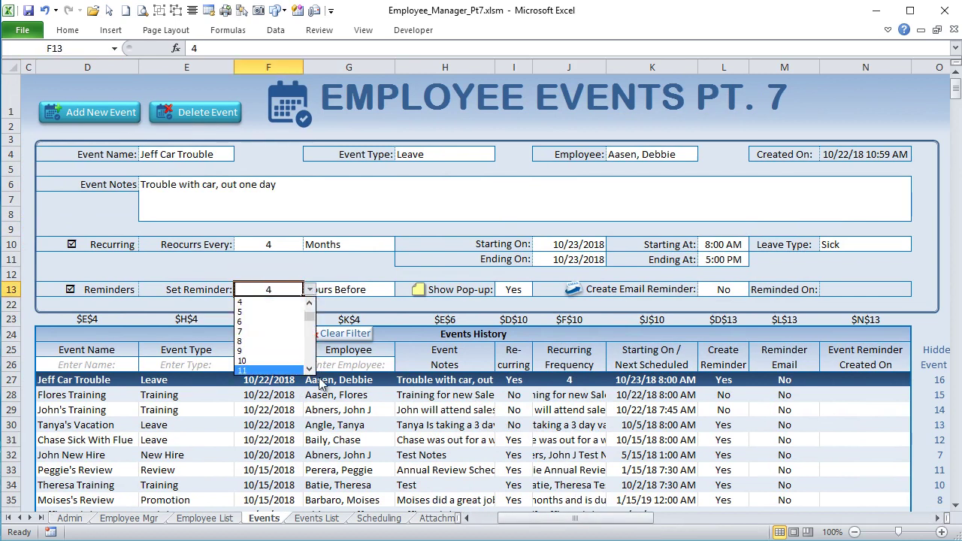
drag(314, 323, 297, 299)
click(350, 289)
click(350, 289)
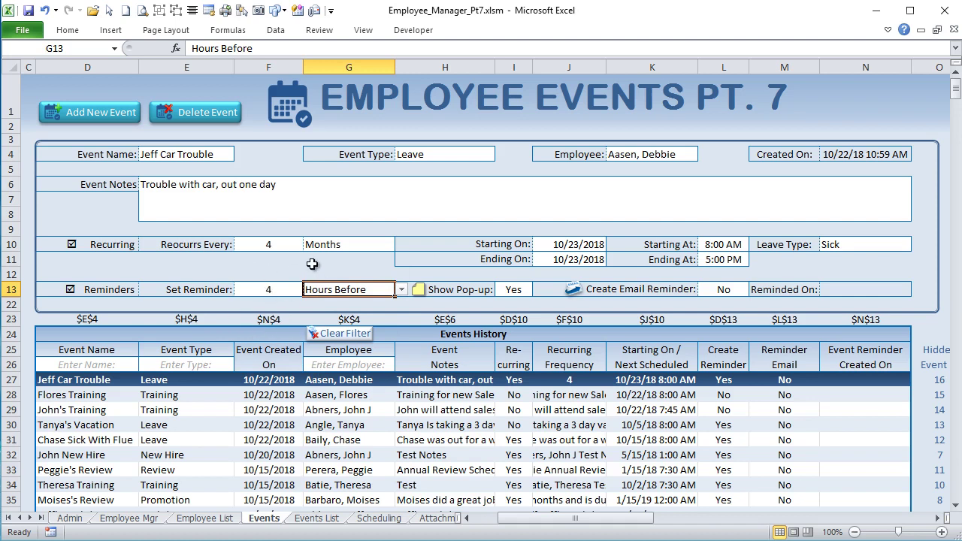
- Check the Set Reminder For value of the car trouble event in row 18 of the Events List sheet
click(316, 518)
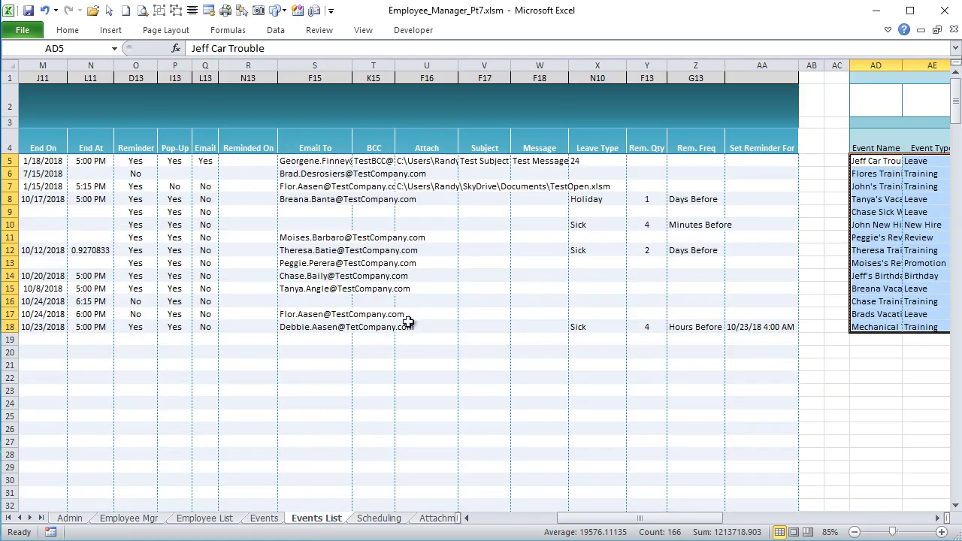
click(774, 327)
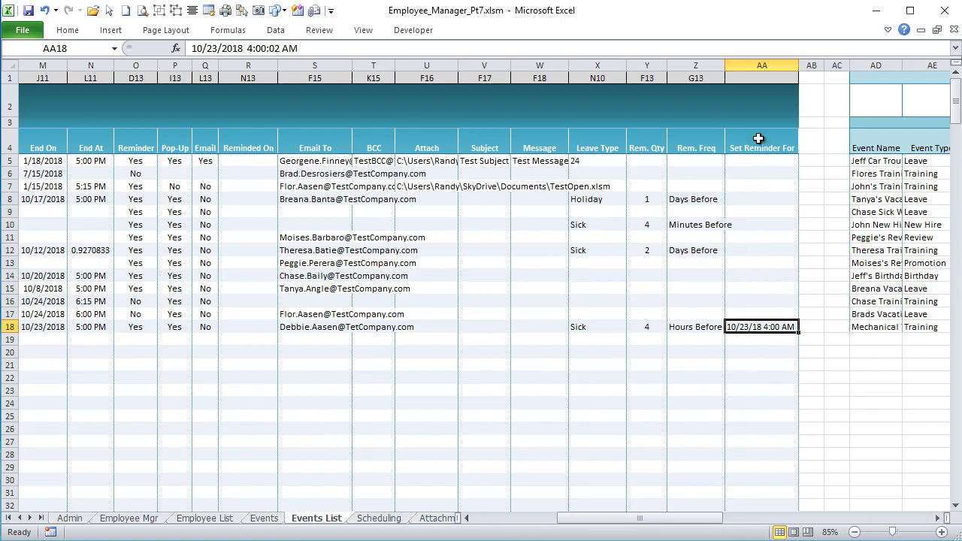
drag(758, 146, 747, 326)
click(747, 326)
- Set the car trouble event's reminder on the Events sheet to 1 Days Before
click(263, 518)
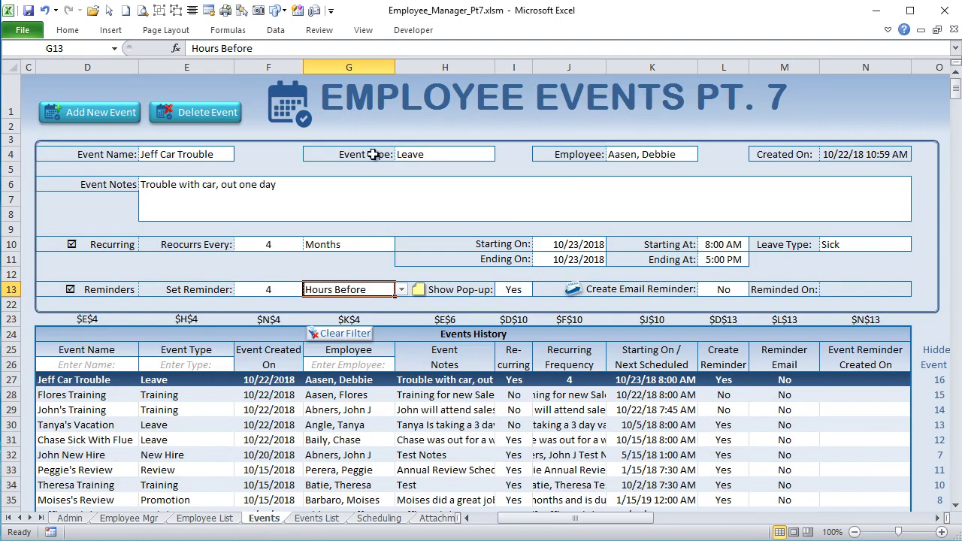
click(577, 244)
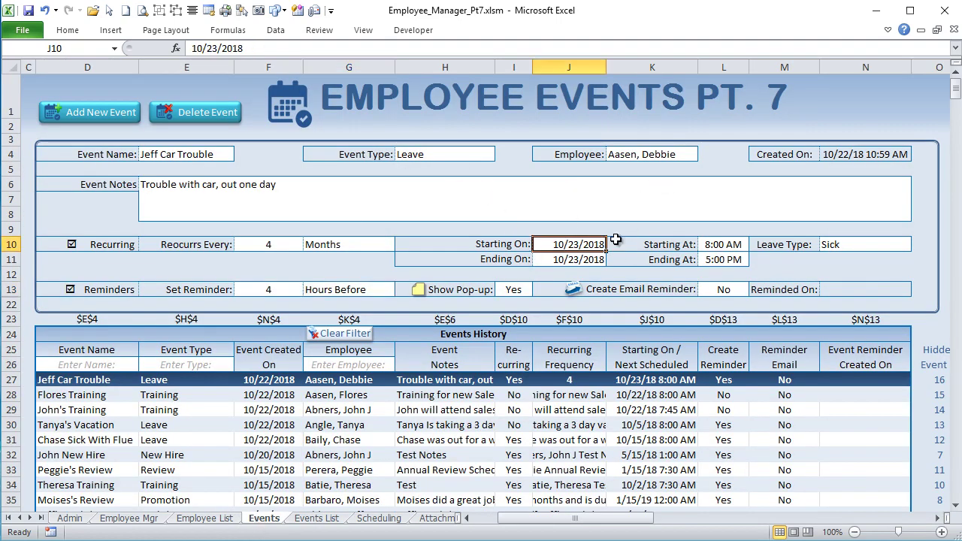
click(272, 290)
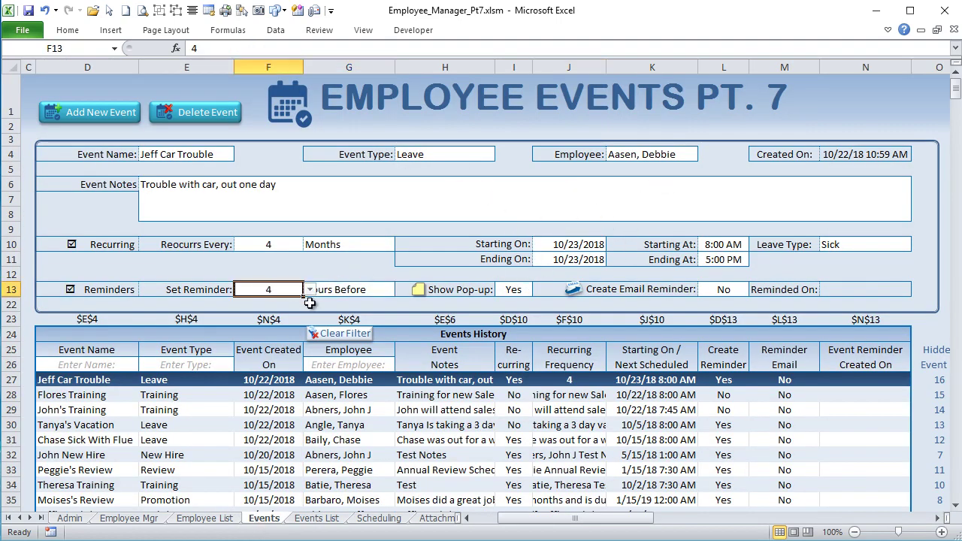
click(310, 291)
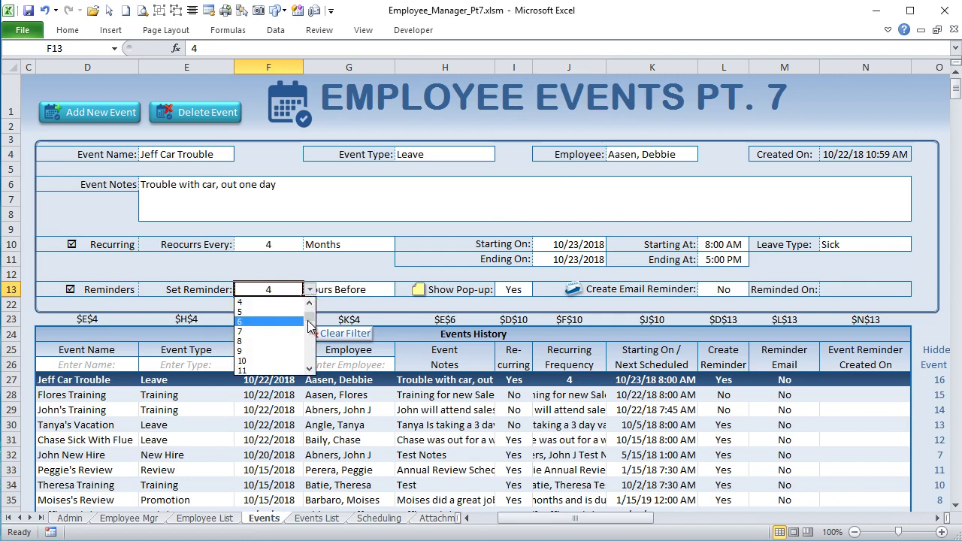
click(289, 302)
click(353, 290)
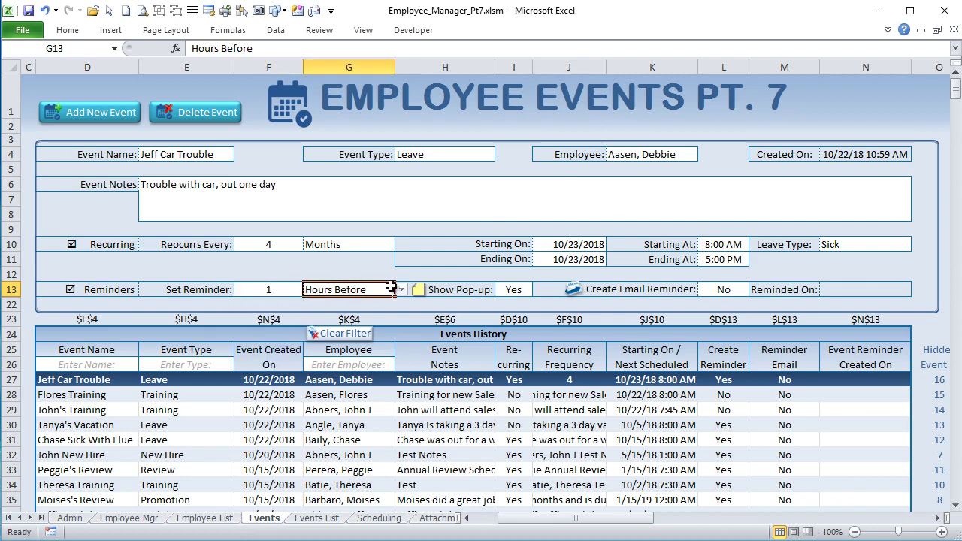
click(401, 289)
click(367, 322)
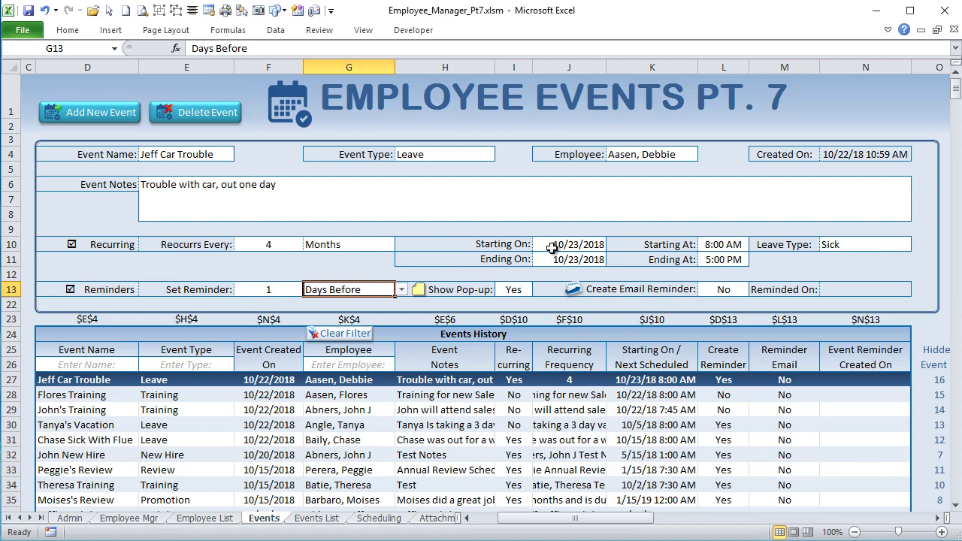
- Compare the event's start date and time with its Set Reminder For value on the Events List sheet
drag(559, 244, 729, 241)
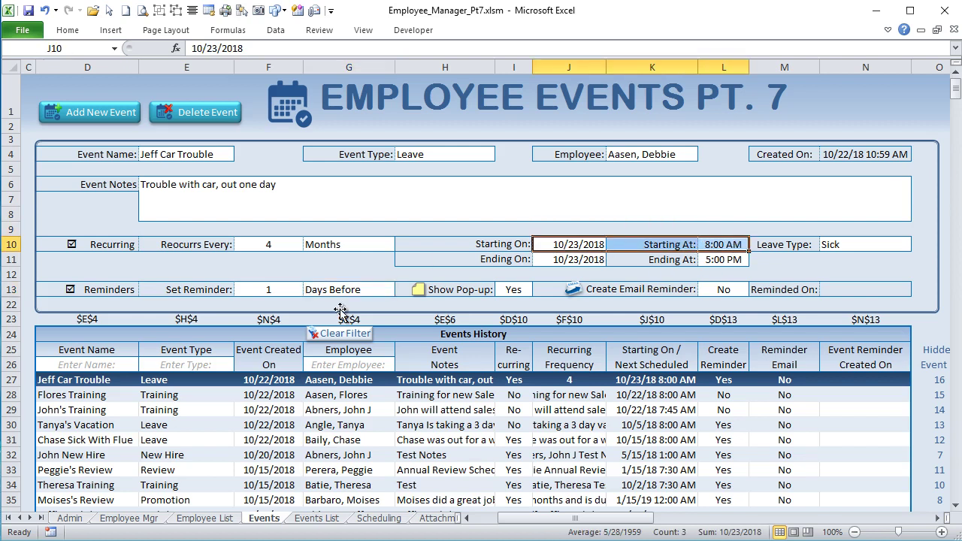
click(325, 291)
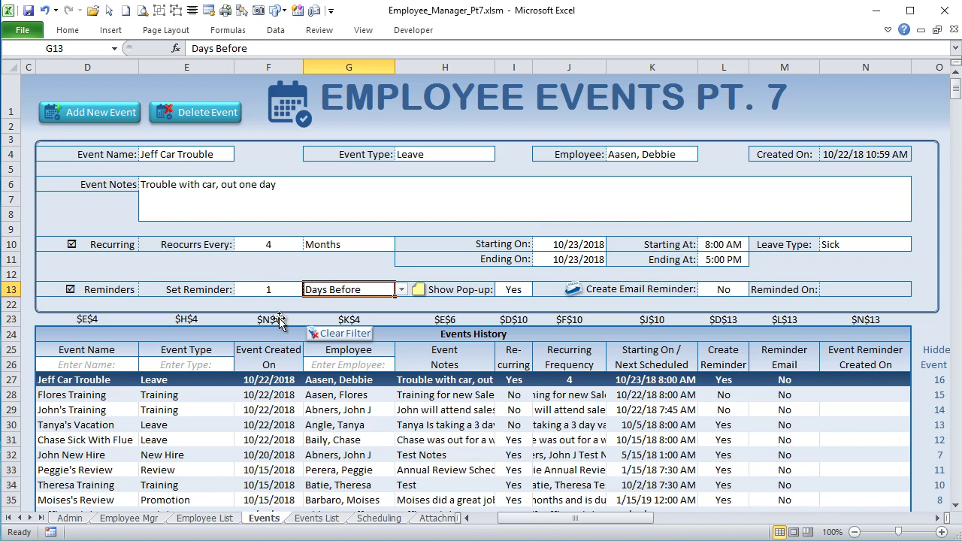
click(319, 520)
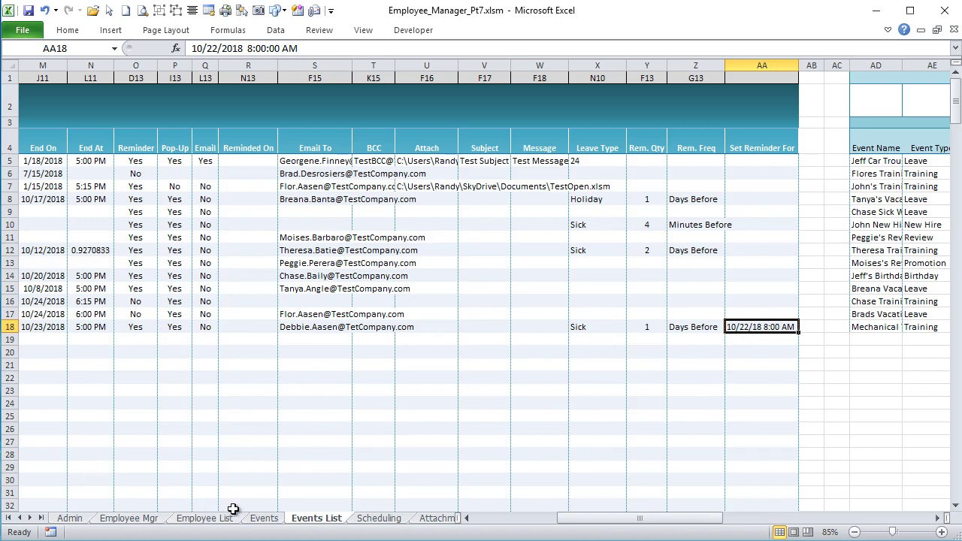
- Change the car trouble event's reminder on the Events sheet to 7 Days Before
click(261, 520)
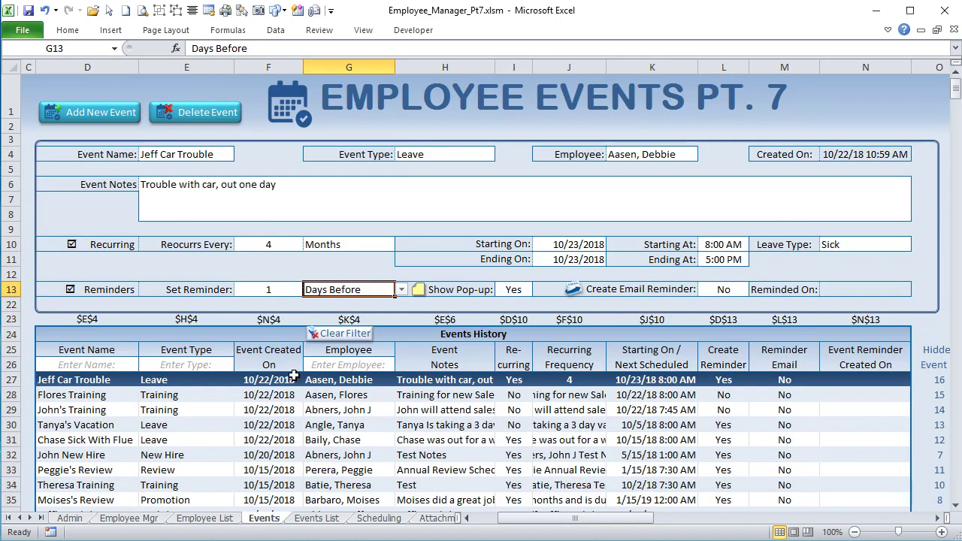
click(281, 292)
click(308, 289)
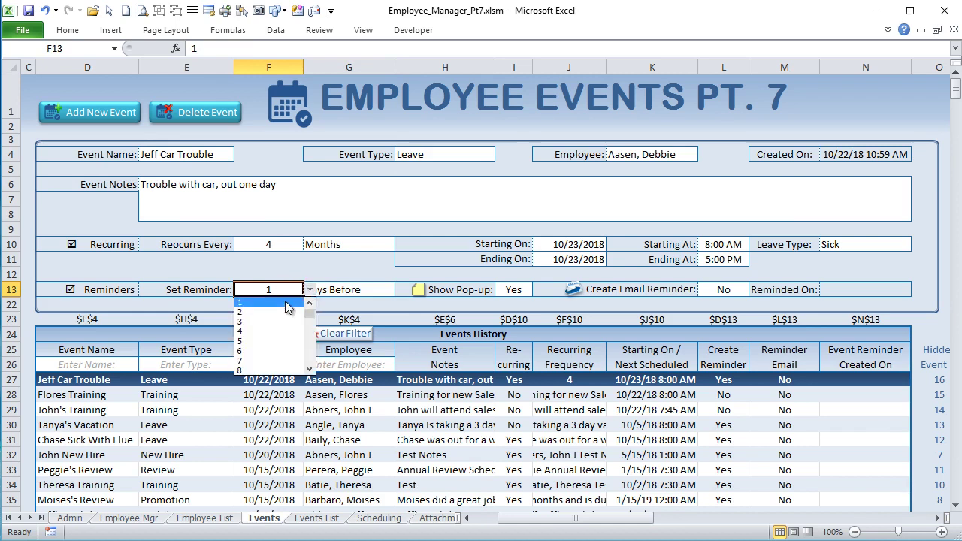
click(299, 303)
click(342, 289)
click(400, 291)
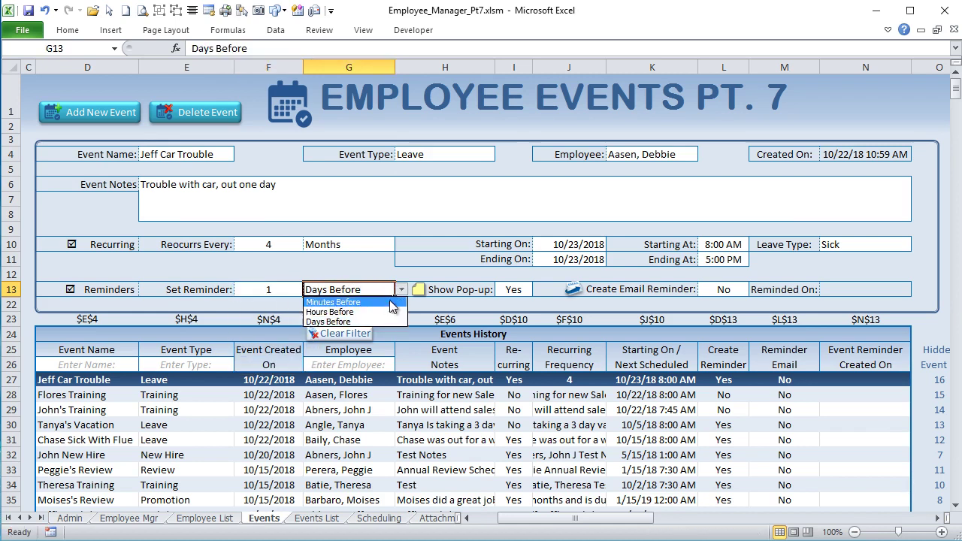
click(353, 322)
click(270, 290)
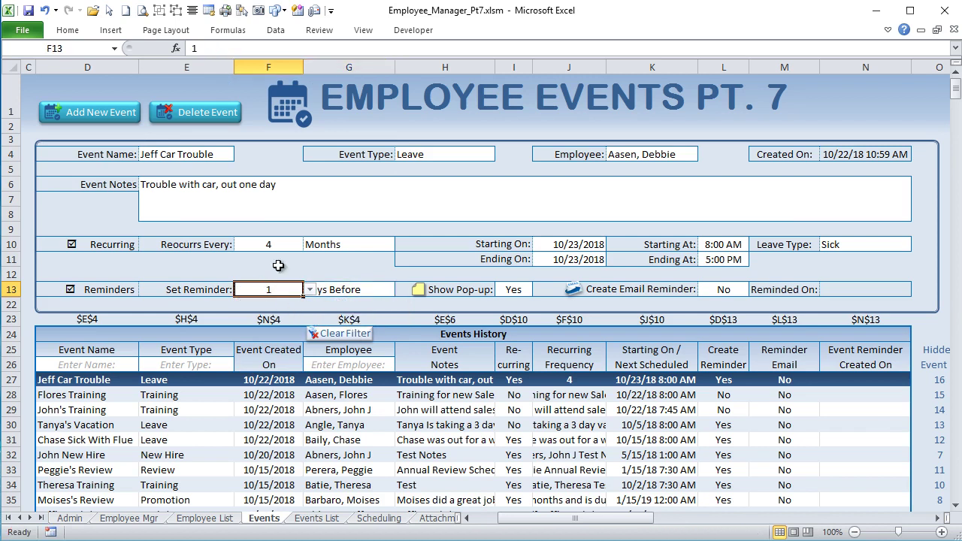
text(7)
key(Tab)
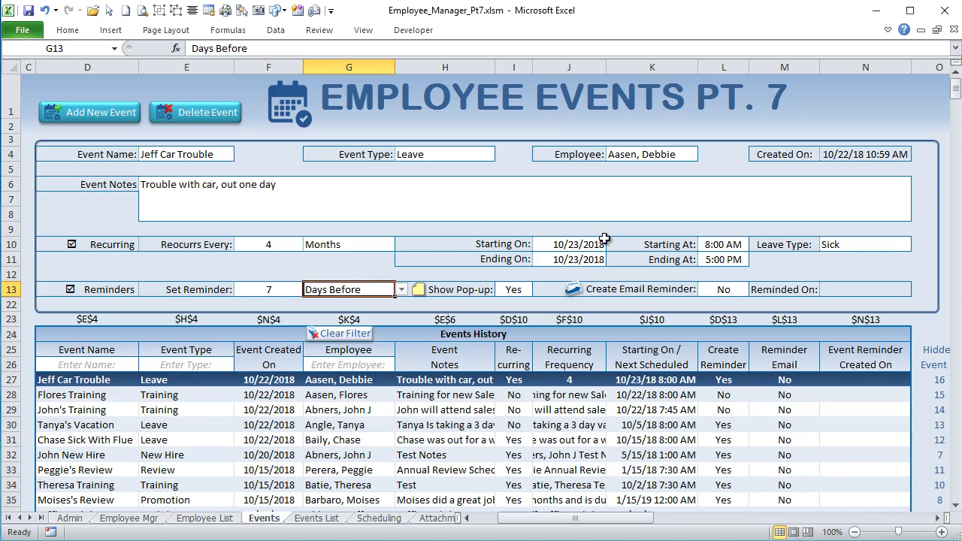
- Check the event's recalculated Set Reminder For value and the Events Sheet Results table on the Events List sheet
click(316, 518)
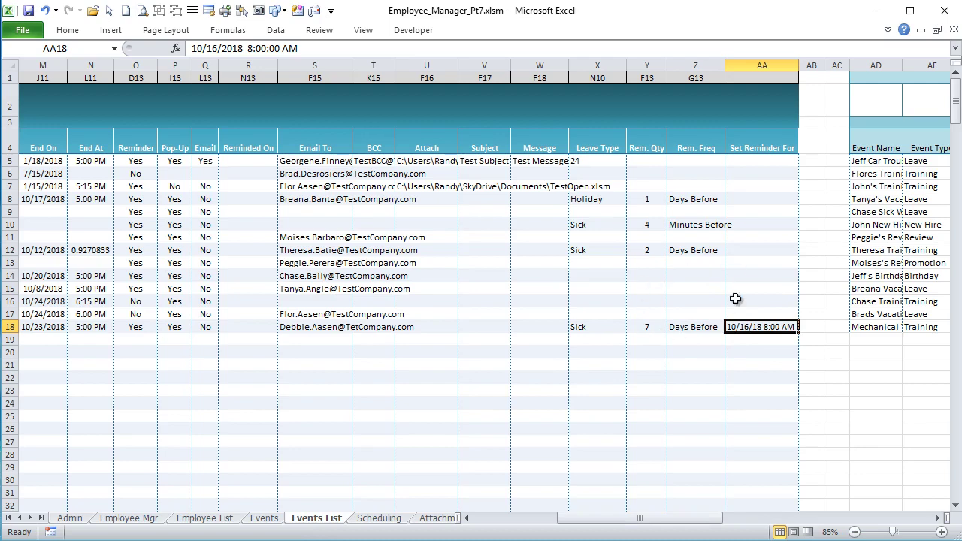
drag(694, 524, 746, 526)
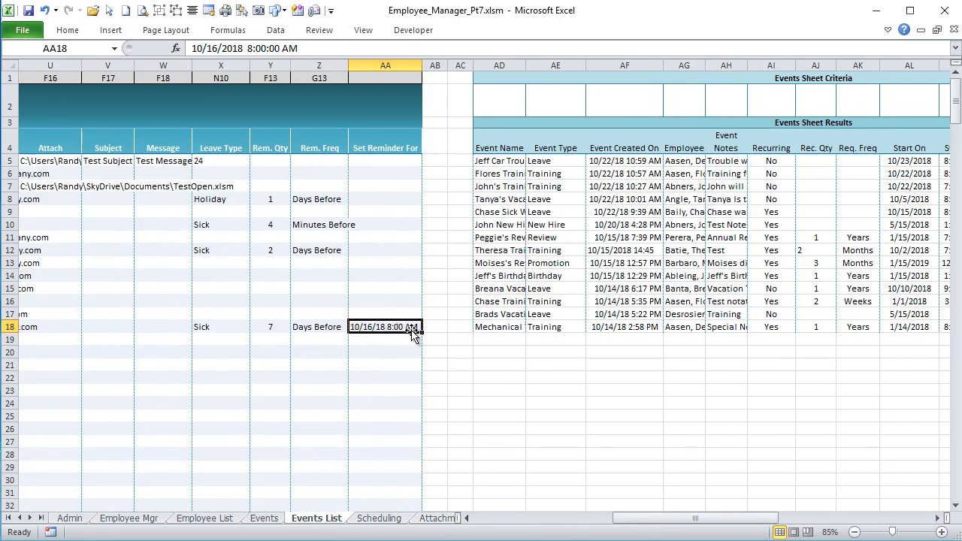
- Check the car trouble event's Reminder value on the Events List sheet
drag(631, 524, 582, 524)
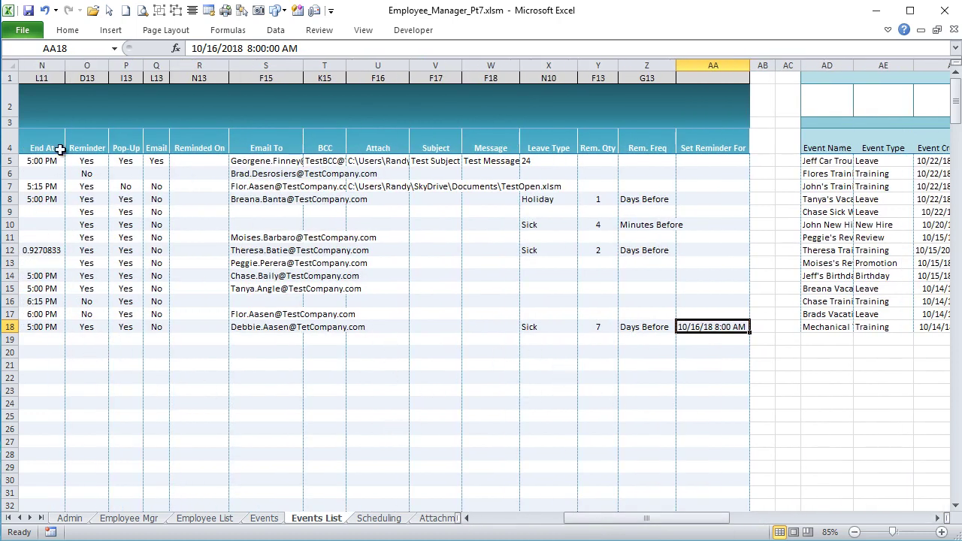
click(89, 316)
click(87, 324)
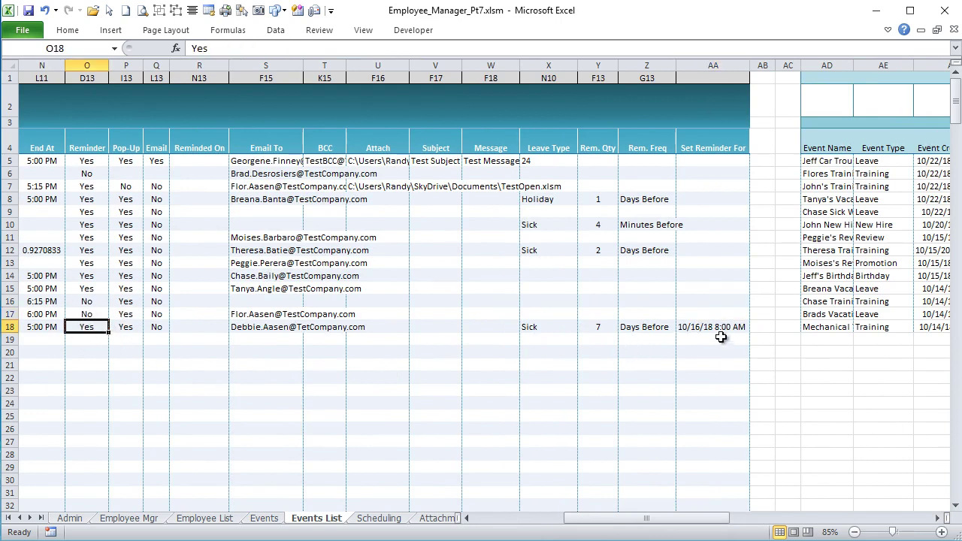
- Switch the car trouble event's reminders off and back on in the Events sheet, checking its Reminder value on the Events List sheet in between
click(263, 518)
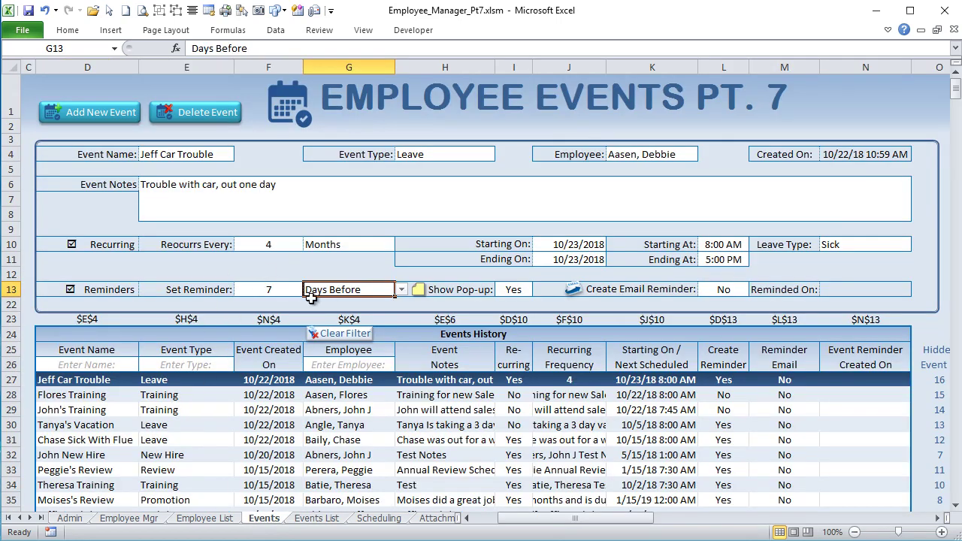
click(71, 289)
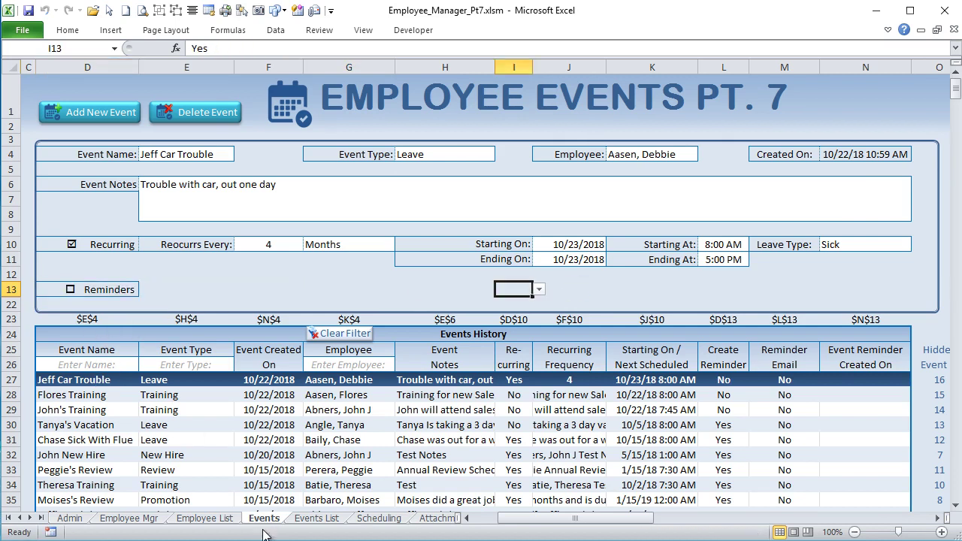
click(315, 518)
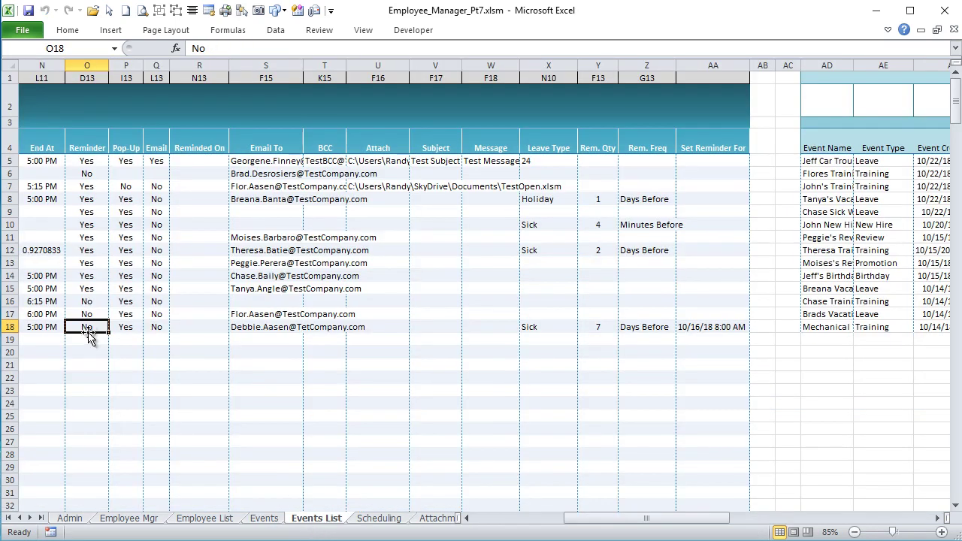
click(265, 520)
click(70, 289)
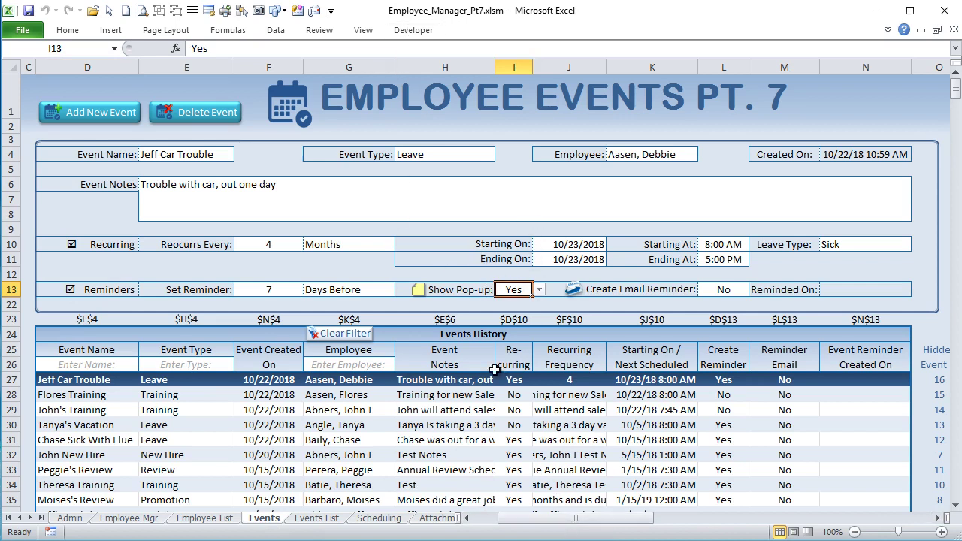
- Open the Visual Basic editor and display the code of Sheet5 (Events)
click(413, 30)
click(7, 66)
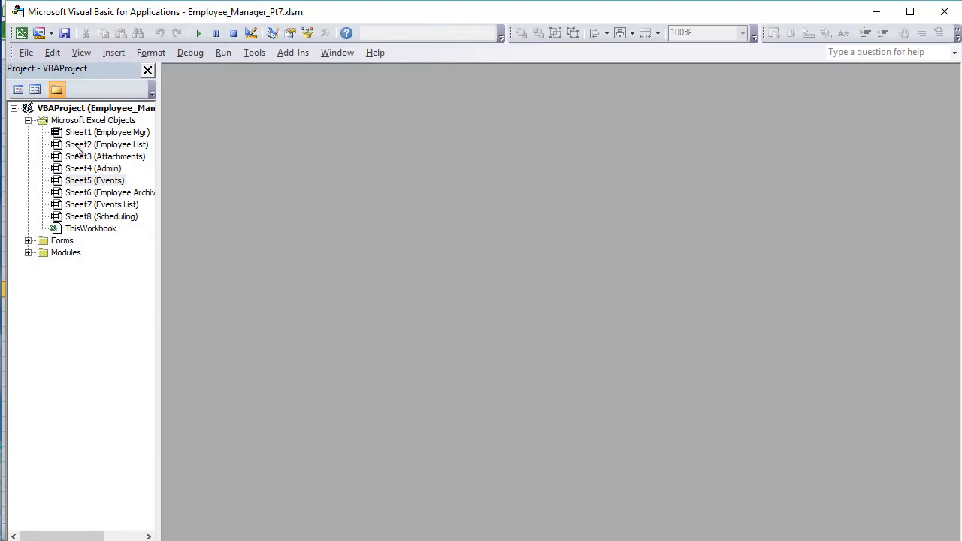
double_click(72, 181)
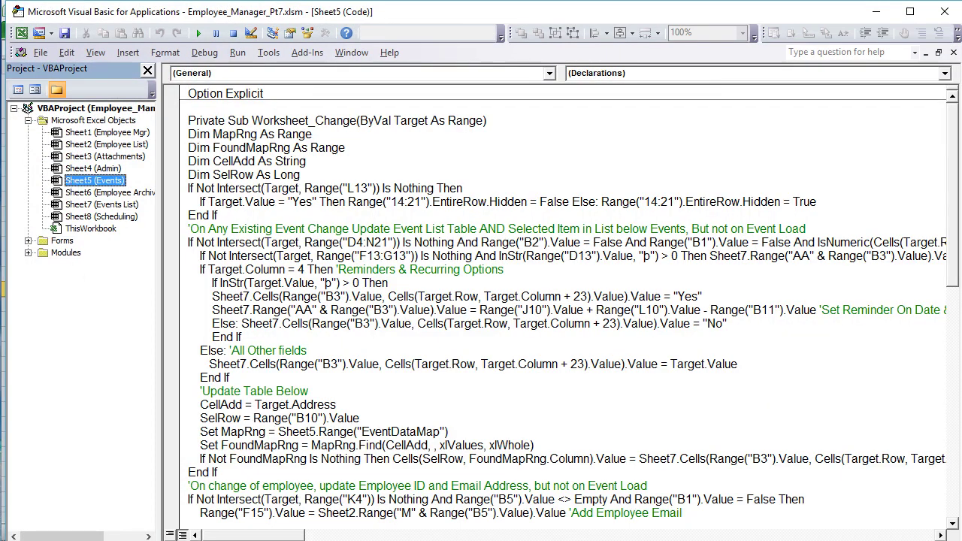
- Review the reminder quantity, reminder frequency and start date cells of the car trouble event on the Events sheet
key(alt+F11)
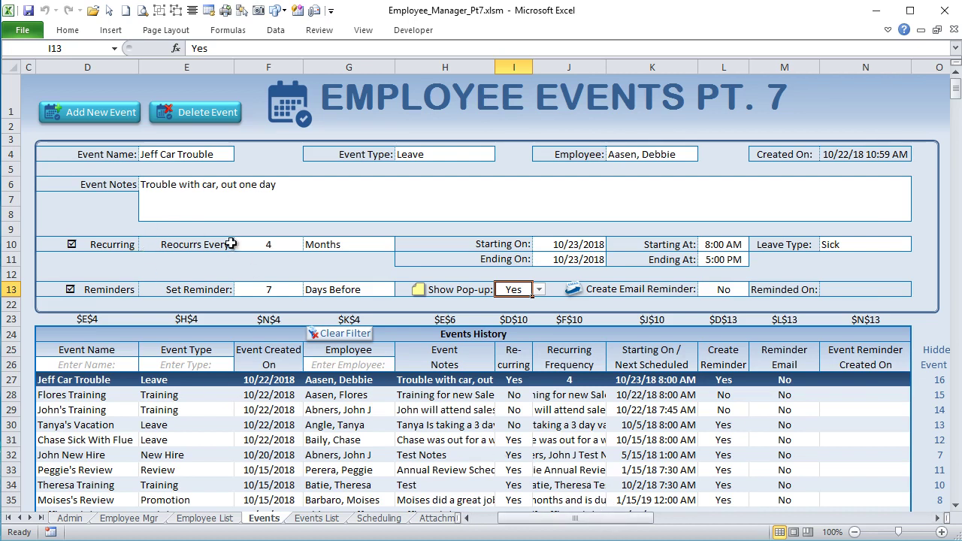
click(257, 289)
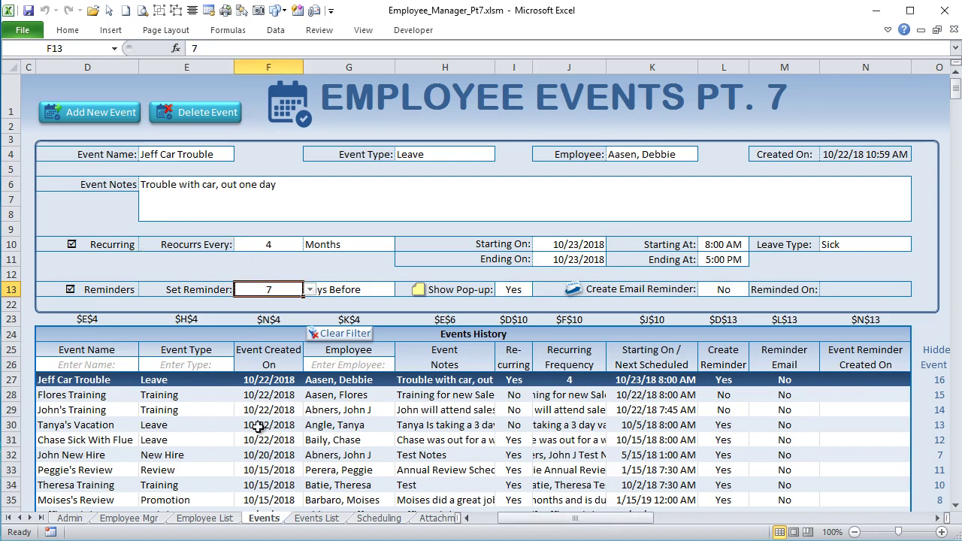
click(344, 288)
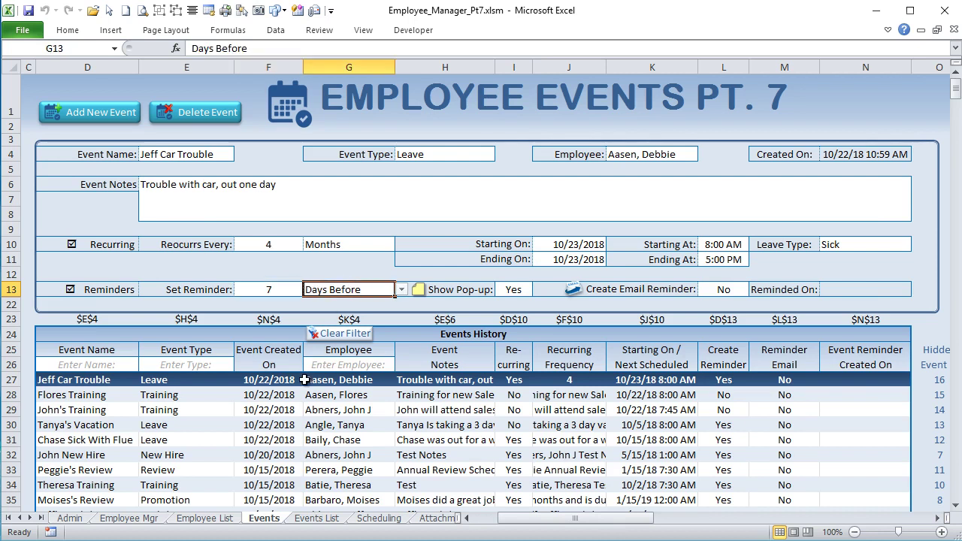
click(575, 244)
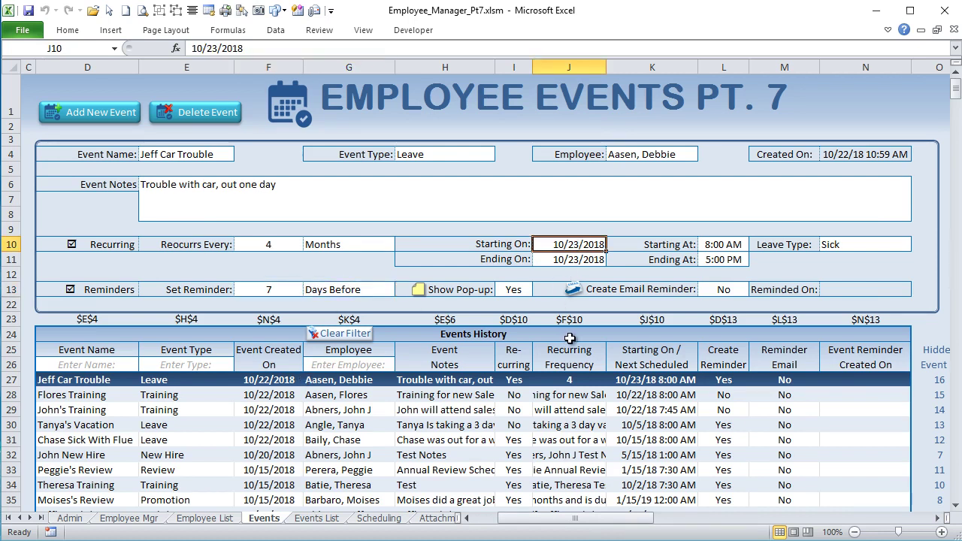
drag(248, 290, 325, 290)
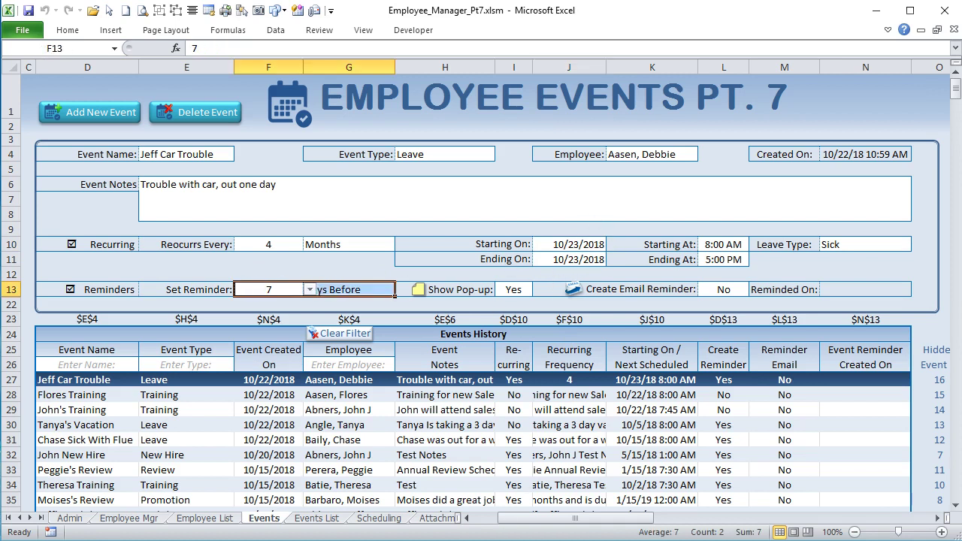
- Find the F13:G13 reminder condition in the Worksheet_Change code of the Events sheet
key(alt+F11)
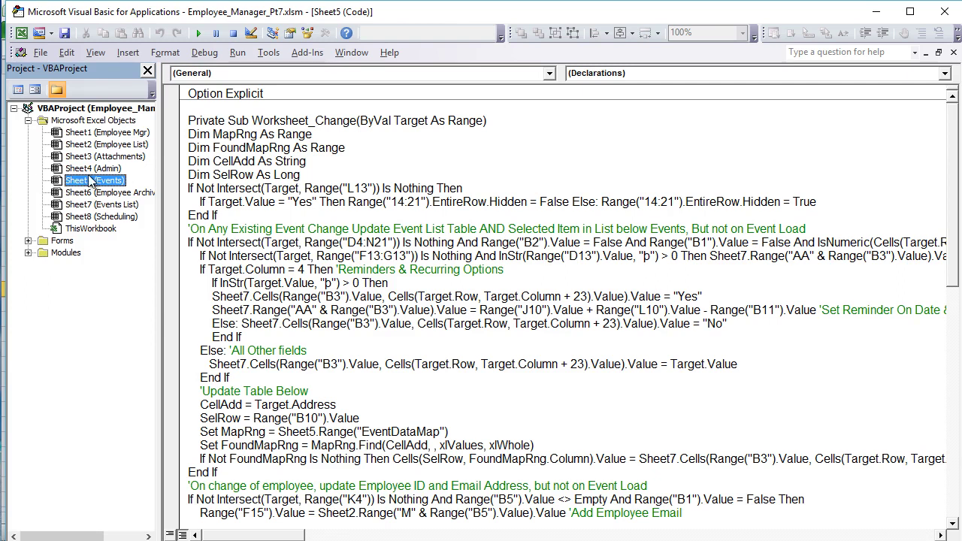
key(Right)
click(378, 445)
scroll(368, 451, down, 3)
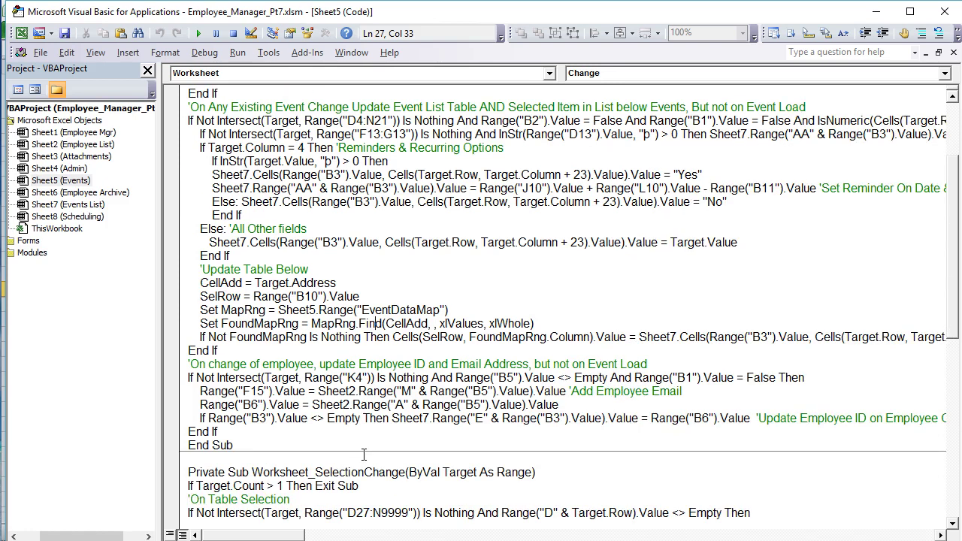
scroll(358, 323, up, 2)
drag(503, 229, 374, 217)
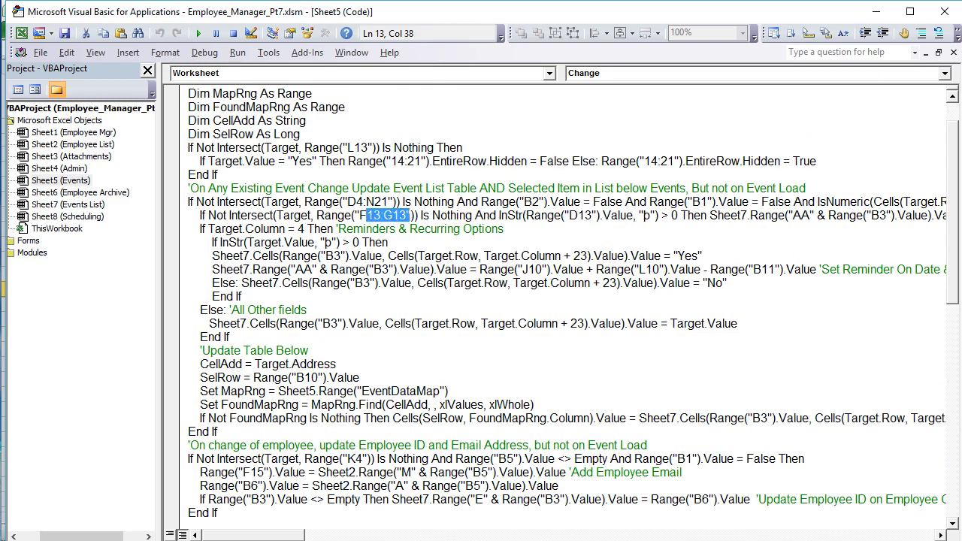
- Examine the D13 check mark condition in the F13:G13 code line, comparing it with the Reminders checkbox on the Events sheet
key(alt+F11)
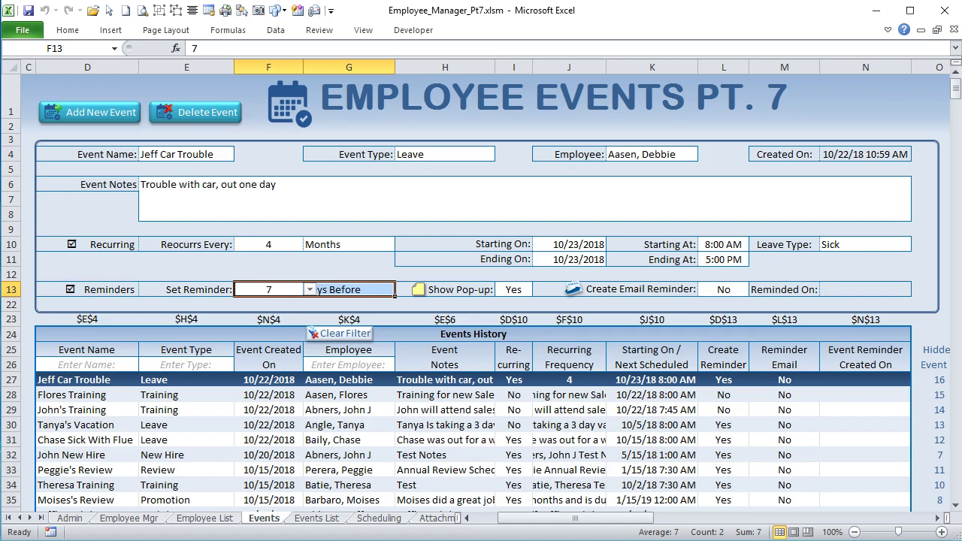
key(alt+F11)
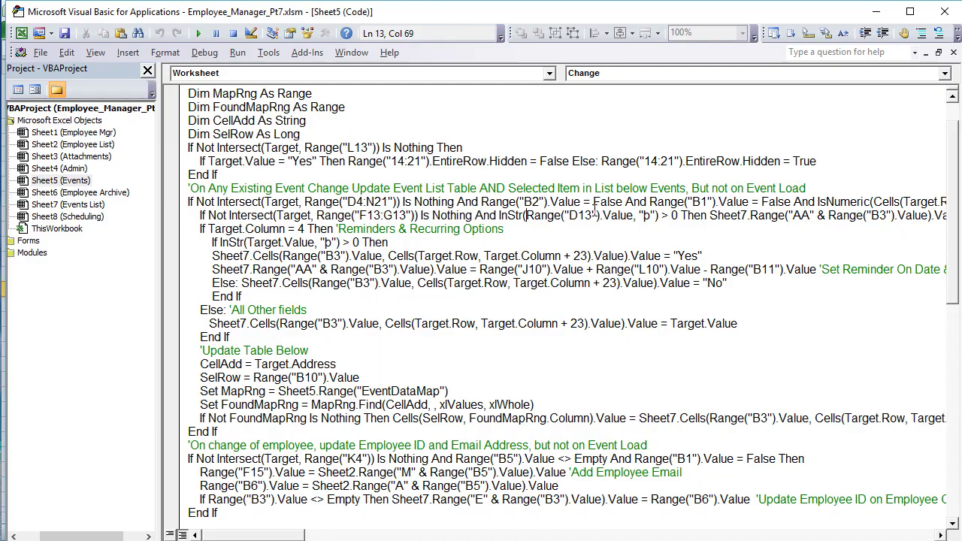
double_click(645, 215)
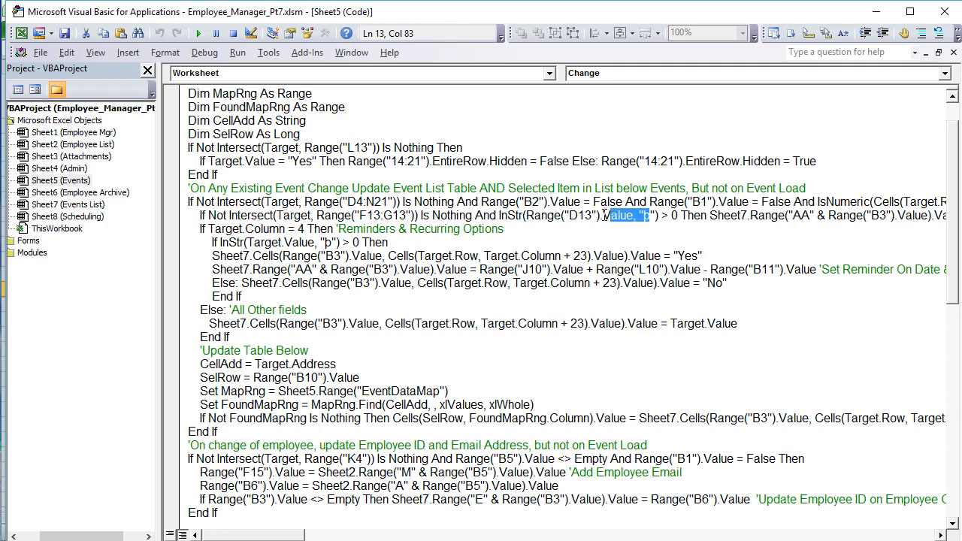
drag(603, 216, 540, 218)
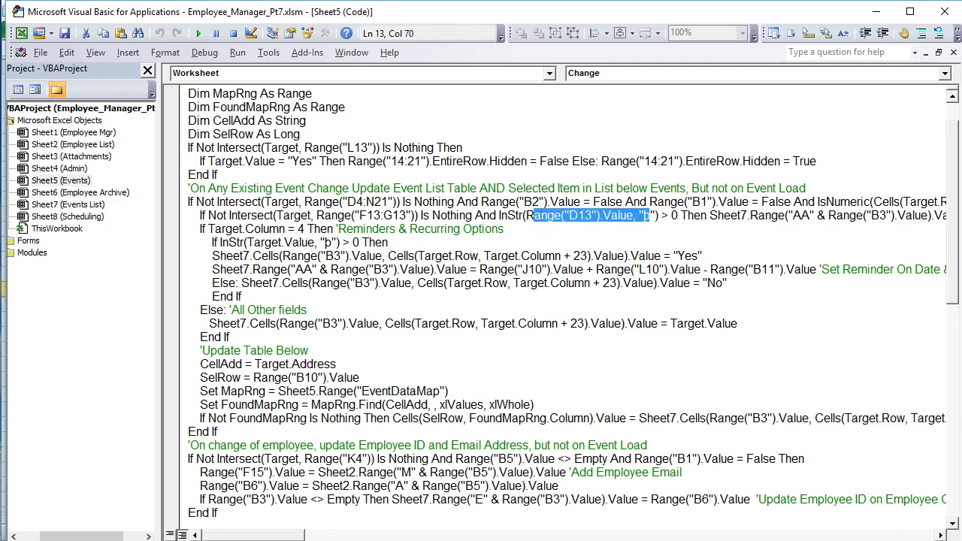
key(alt+F11)
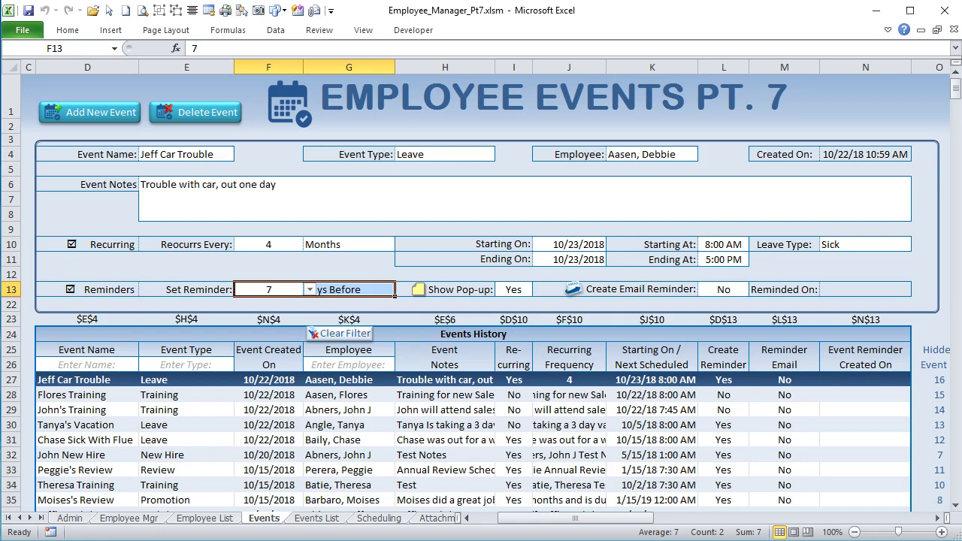
key(alt+F11)
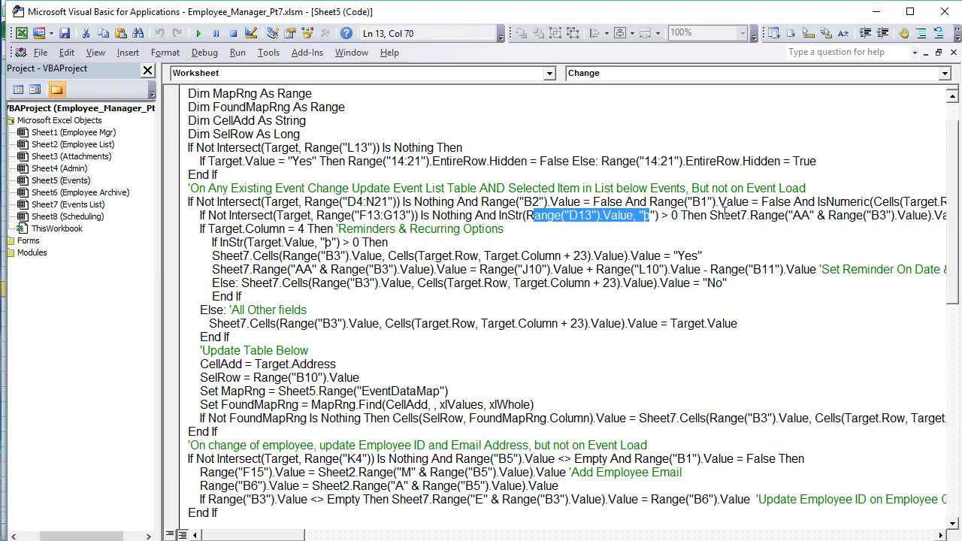
- Trace the code's Sheet7 Range("AA") target to the Set Reminder For column on the Events List sheet
drag(745, 215, 717, 216)
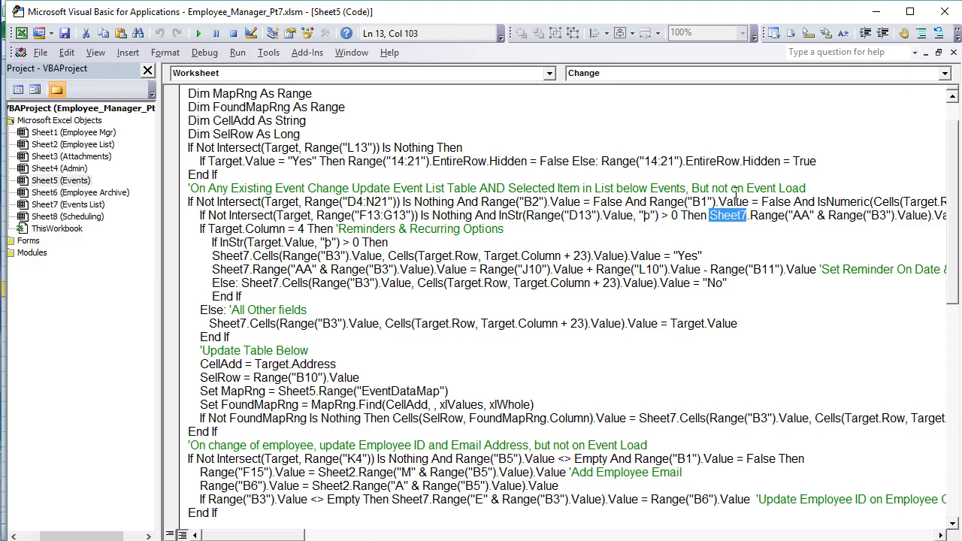
click(49, 205)
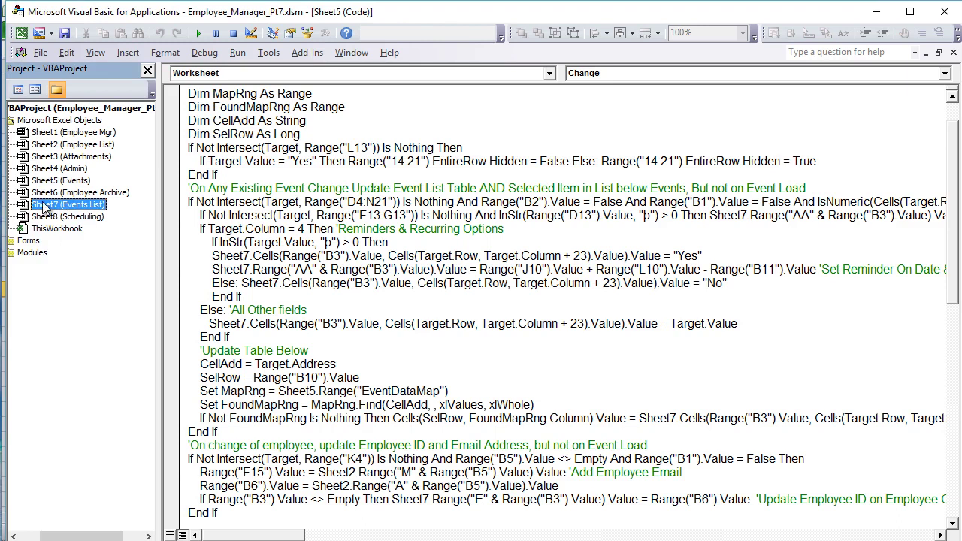
drag(814, 218, 748, 218)
key(alt+F11)
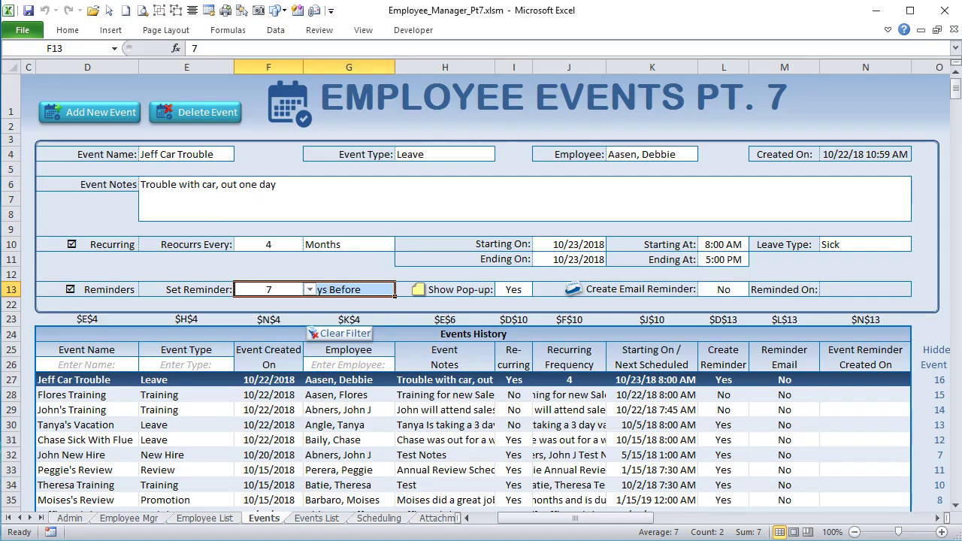
click(316, 517)
click(724, 65)
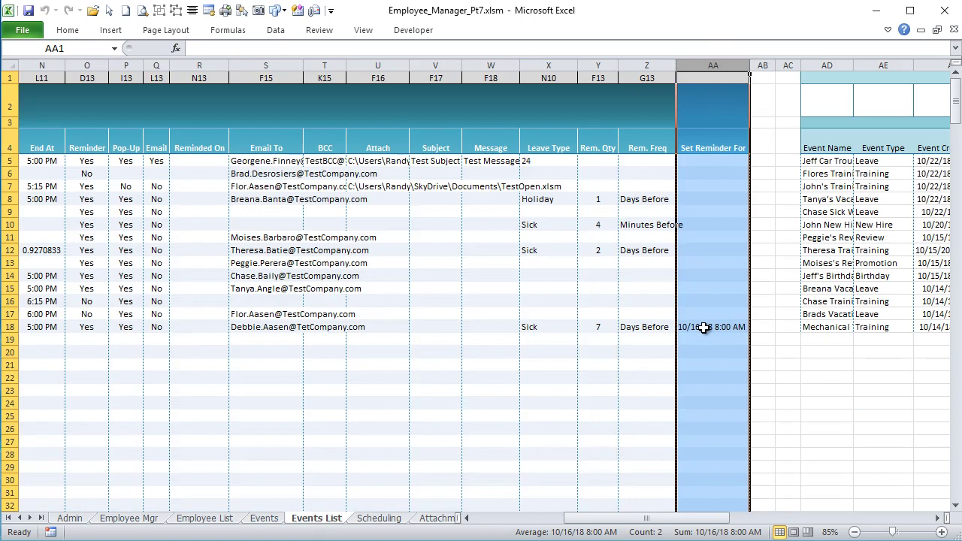
click(703, 328)
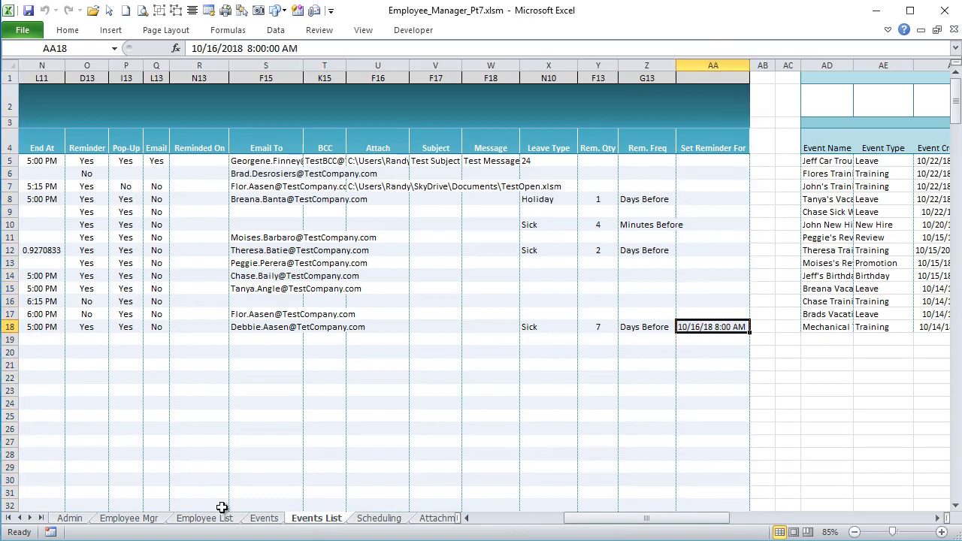
- Inspect the Event Row formula in cell B3 among the Events sheet's helper cells
click(267, 519)
drag(549, 517, 451, 524)
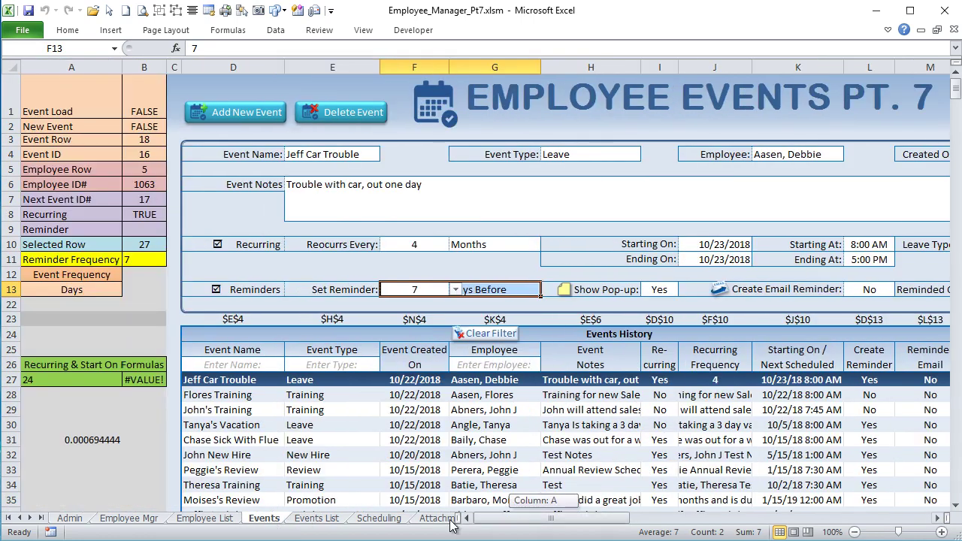
click(142, 140)
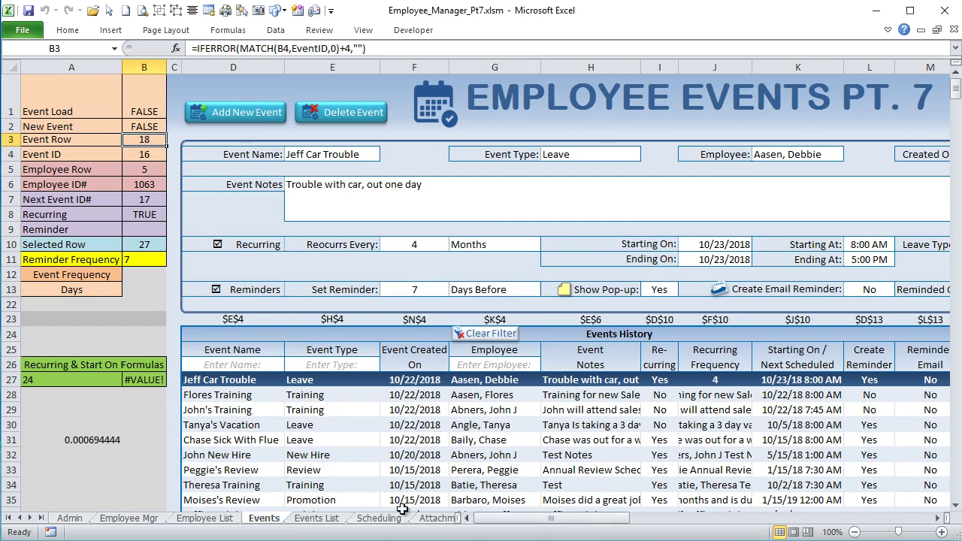
drag(494, 522, 528, 520)
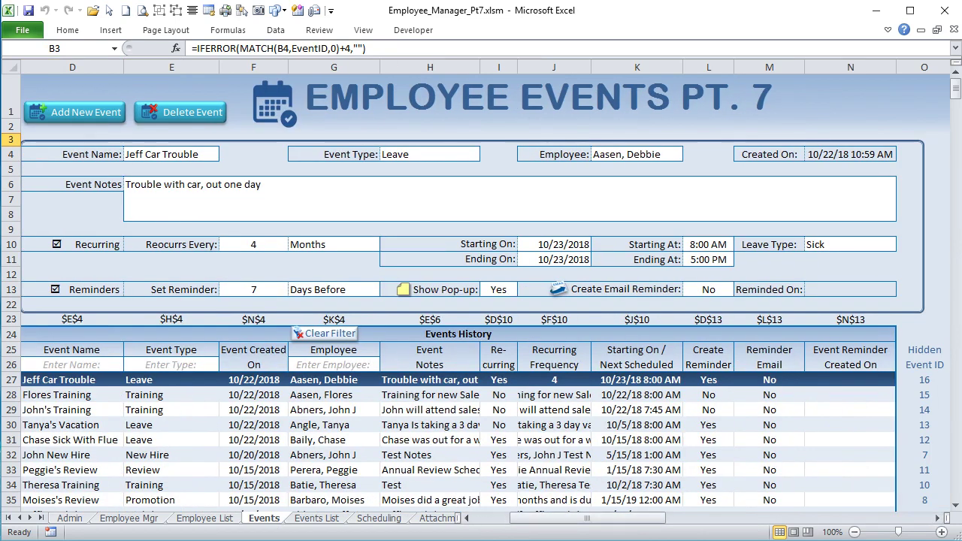
- Examine how the Events code assigns the AA reminder cell from J10 plus L10 minus B11
key(alt+F11)
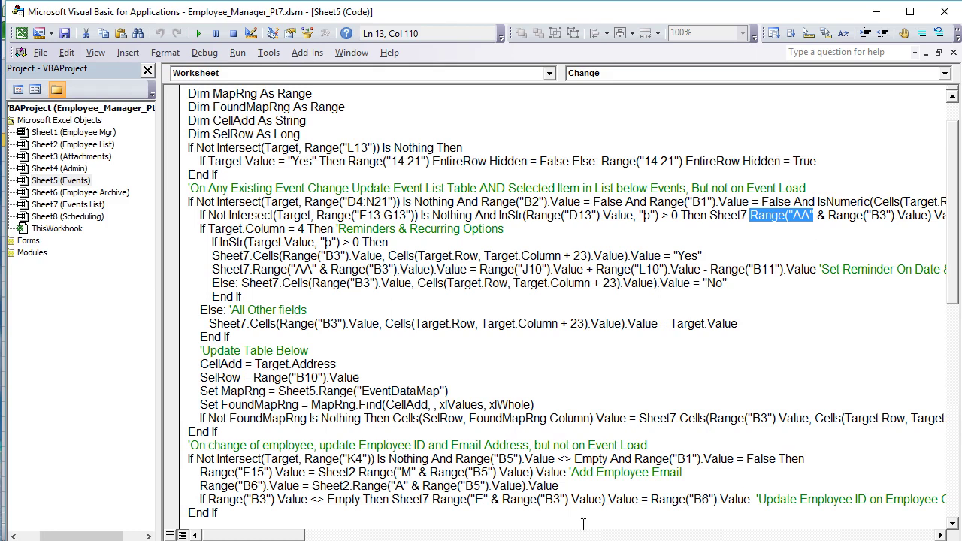
drag(295, 535, 324, 538)
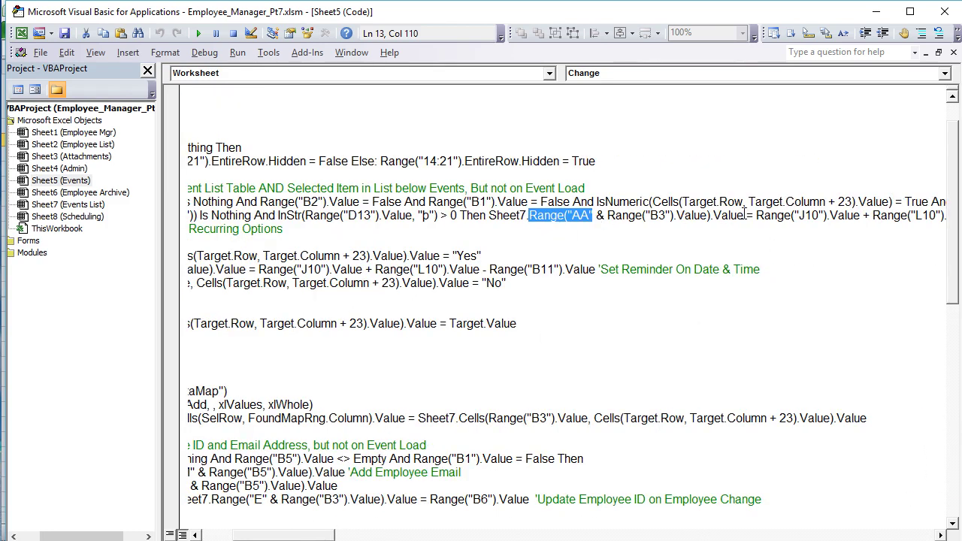
drag(744, 214, 496, 214)
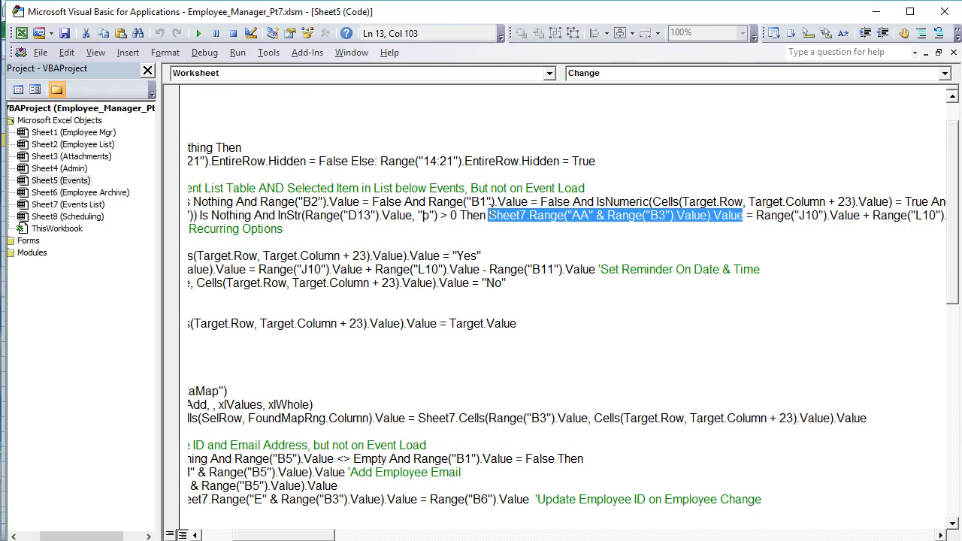
drag(273, 538, 298, 537)
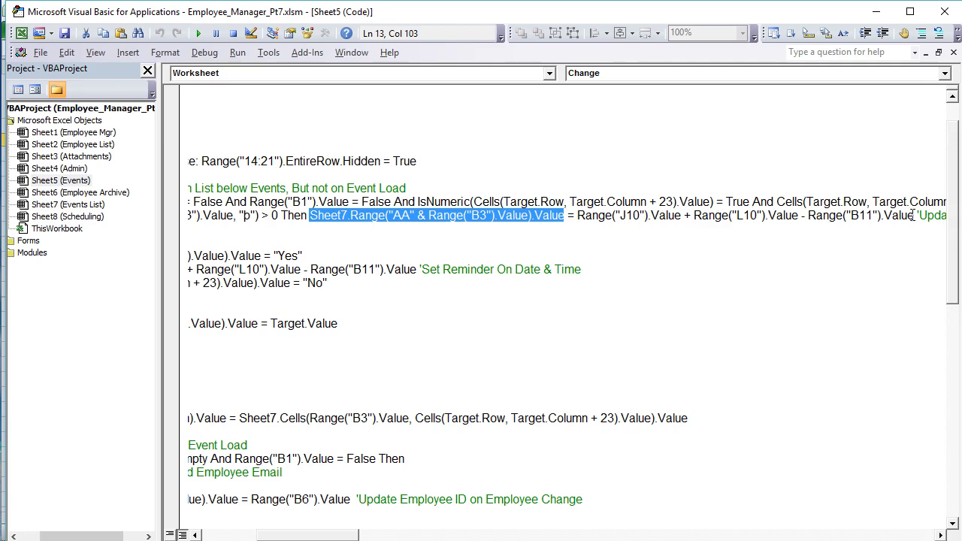
drag(916, 214, 807, 220)
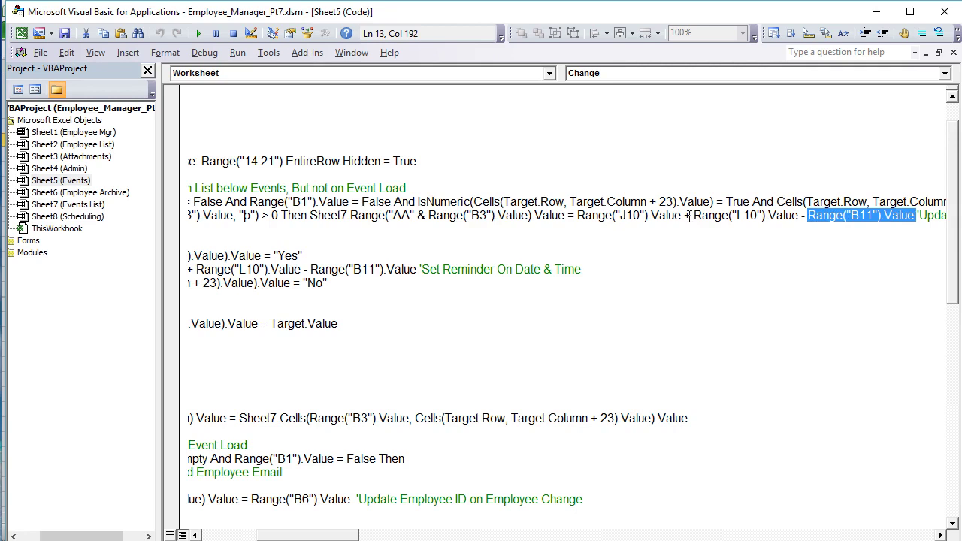
- Trace the reminder calculation's J10, L10 and B11 references to the Starting On, Starting At and Reminder Frequency cells on the Events sheet
drag(689, 215, 585, 215)
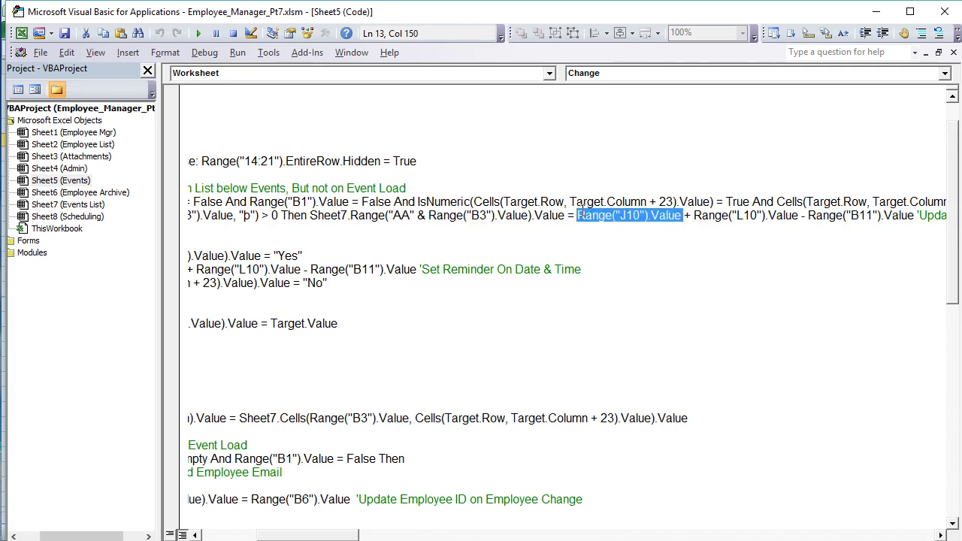
drag(694, 216, 802, 216)
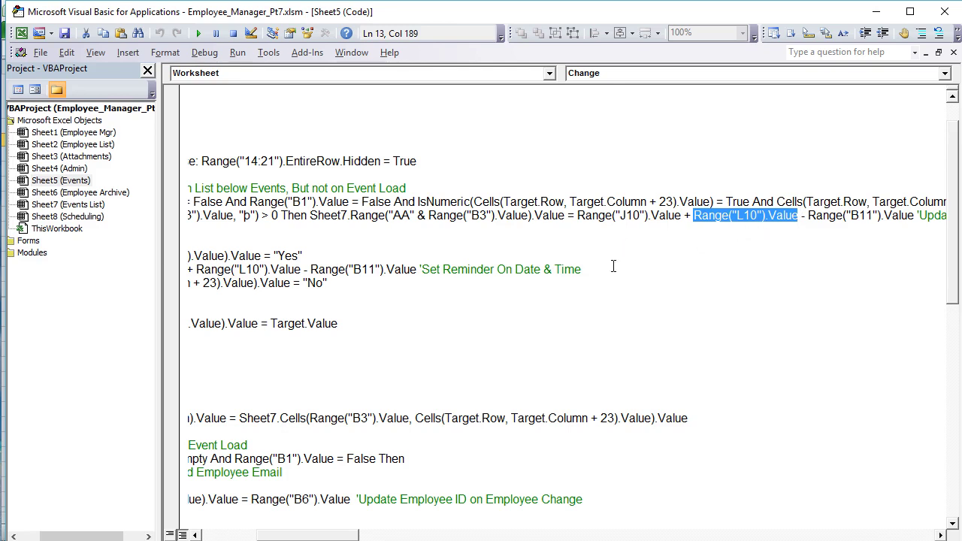
key(alt+F11)
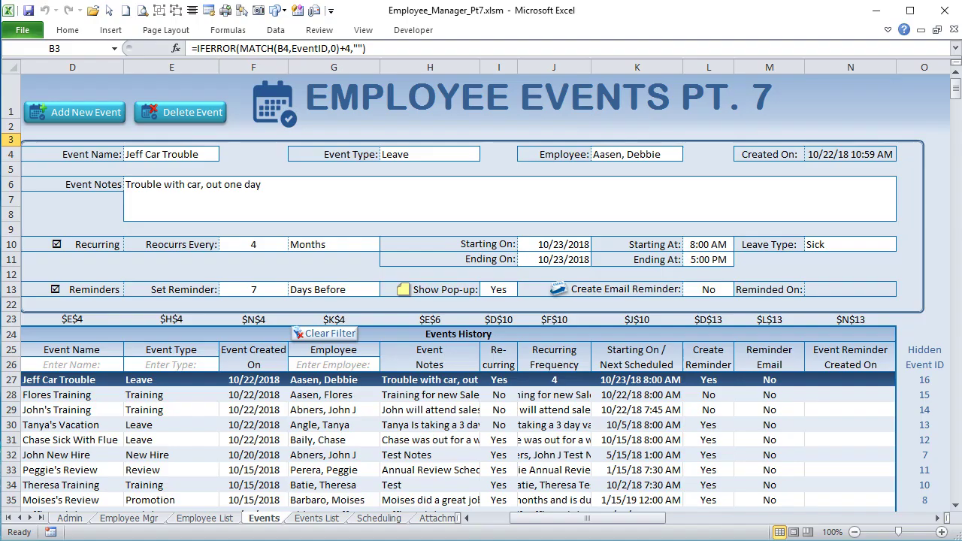
click(543, 242)
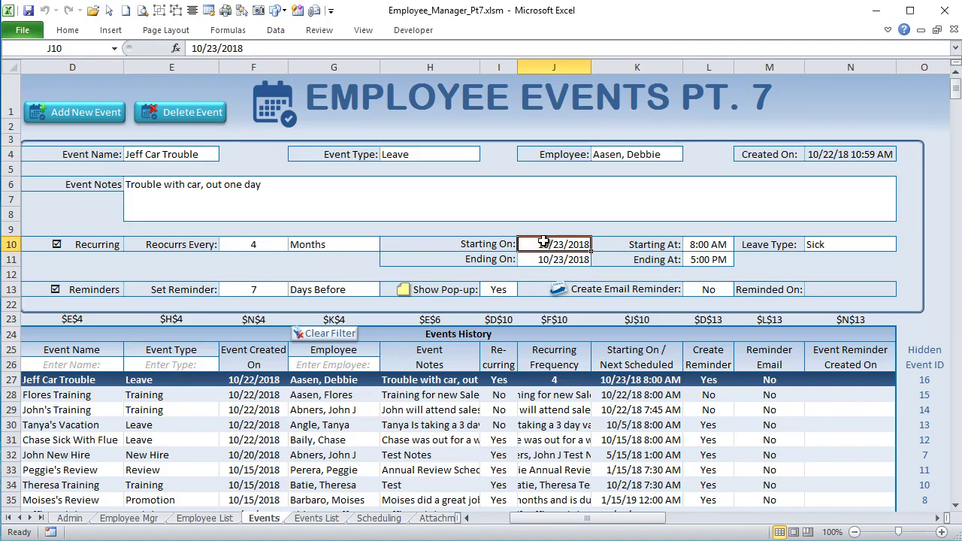
click(722, 246)
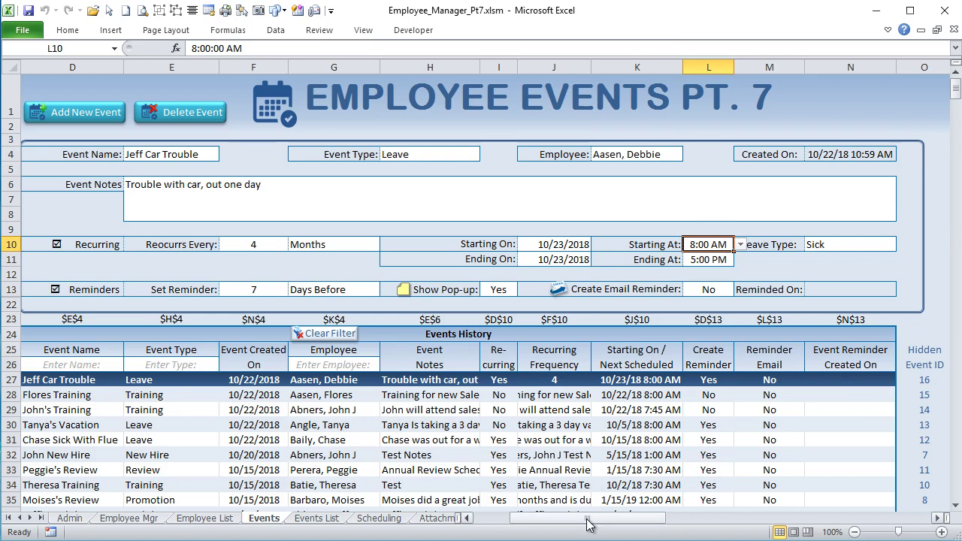
drag(588, 524, 532, 520)
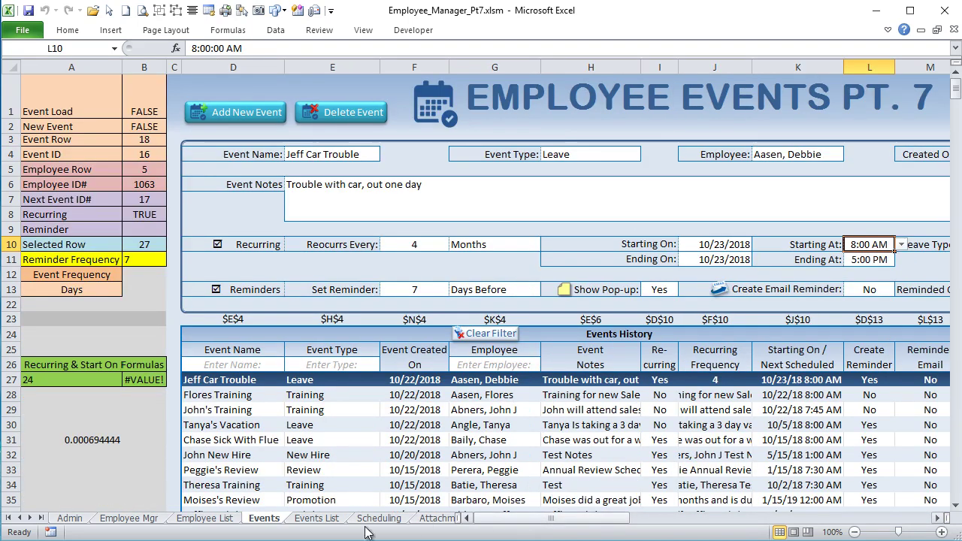
click(144, 259)
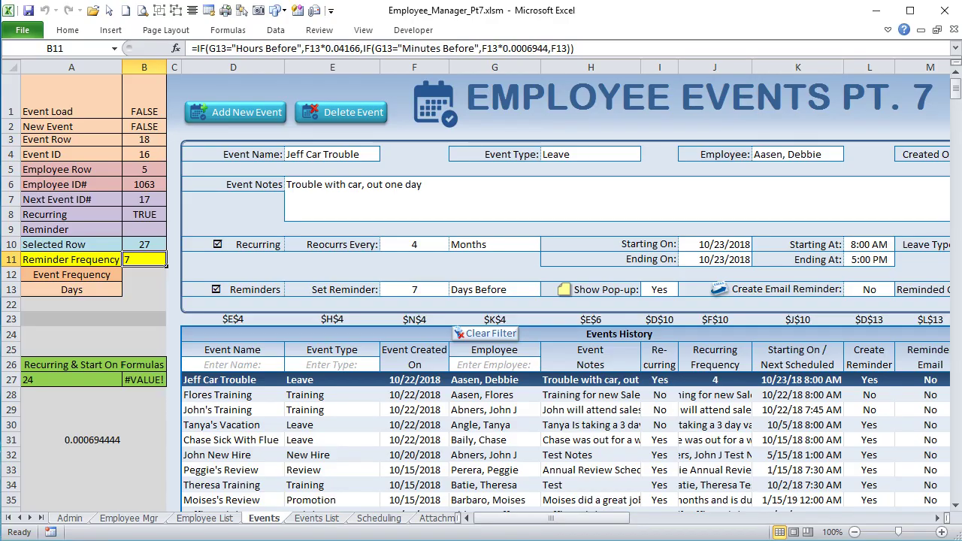
key(alt+F11)
drag(801, 215, 912, 217)
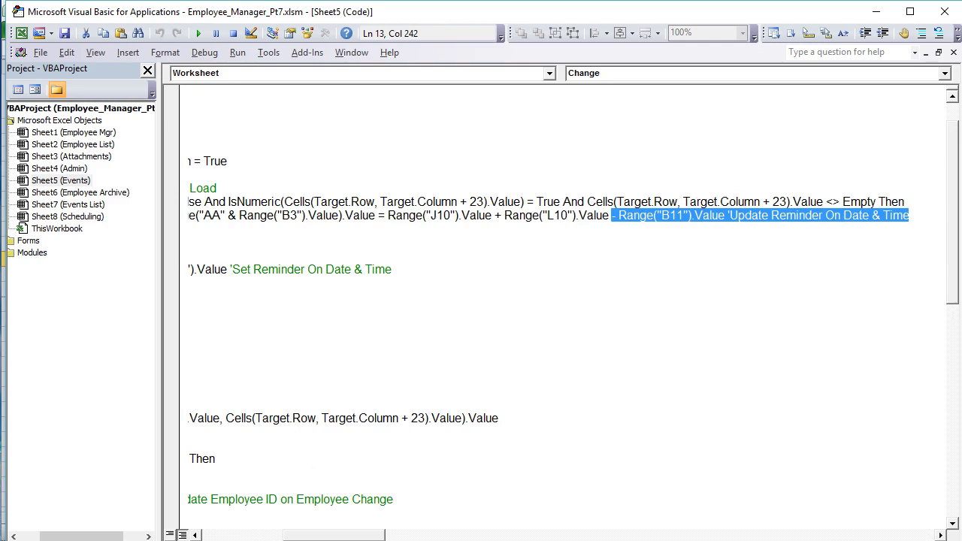
- Inspect the 0.04166 hours multiplier and the 0.0006944 minutes multiplier in the Events sheet's B11 Reminder Frequency formula
key(alt+F11)
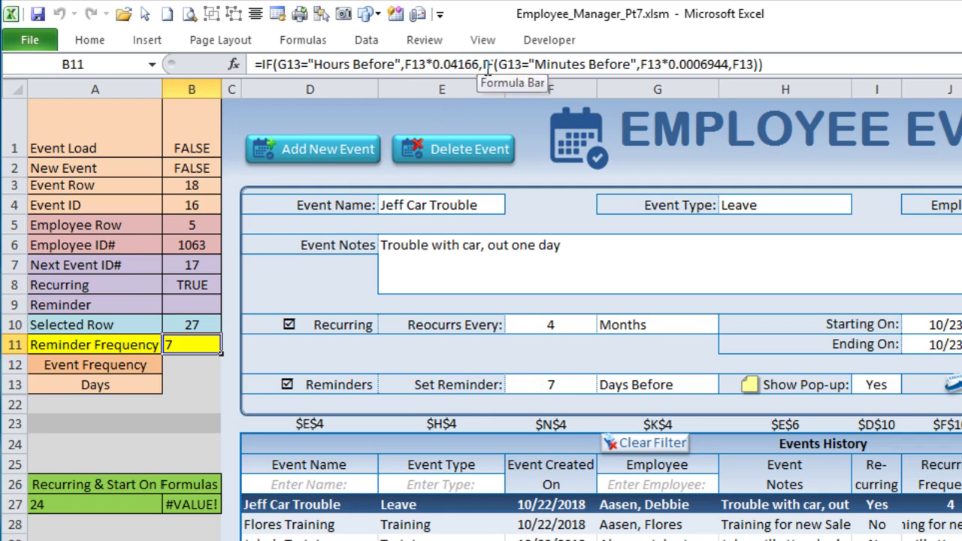
drag(481, 64, 433, 64)
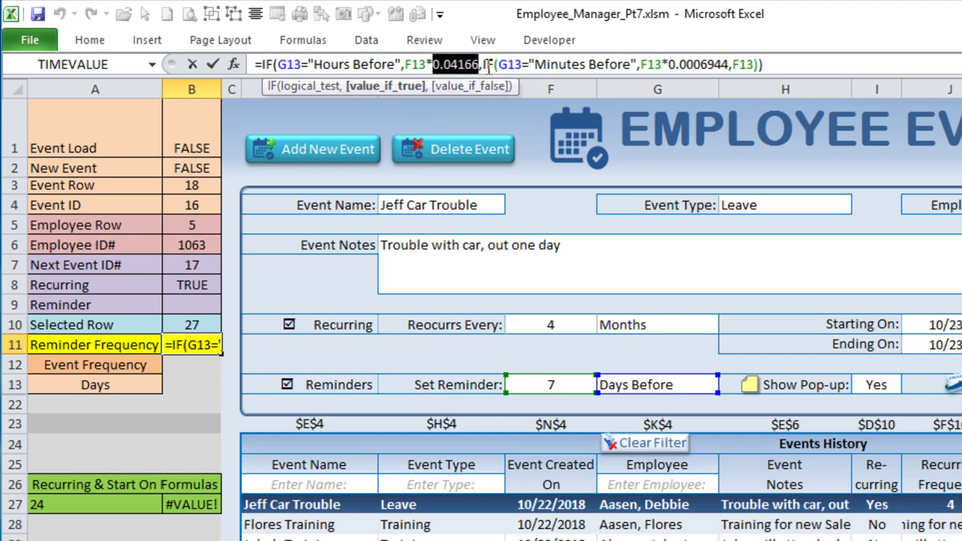
click(466, 86)
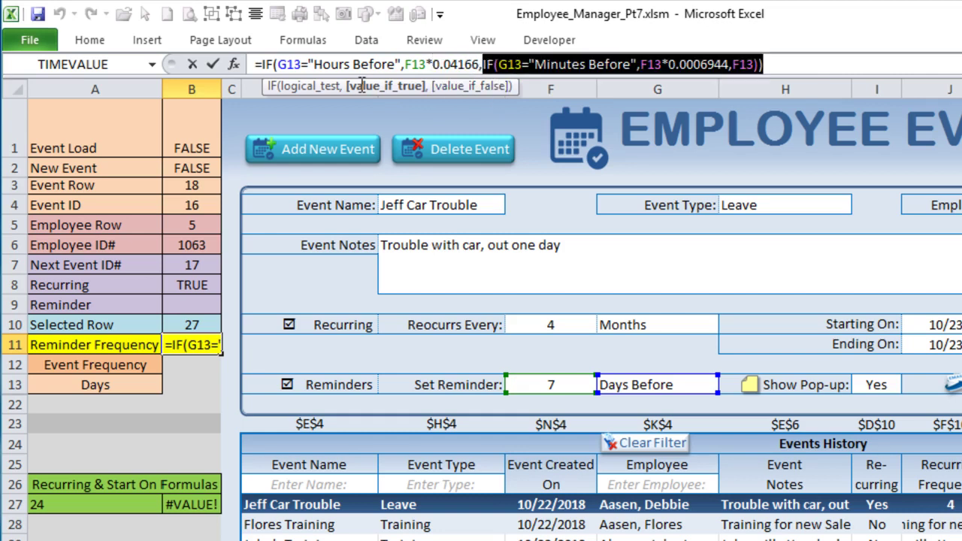
click(376, 85)
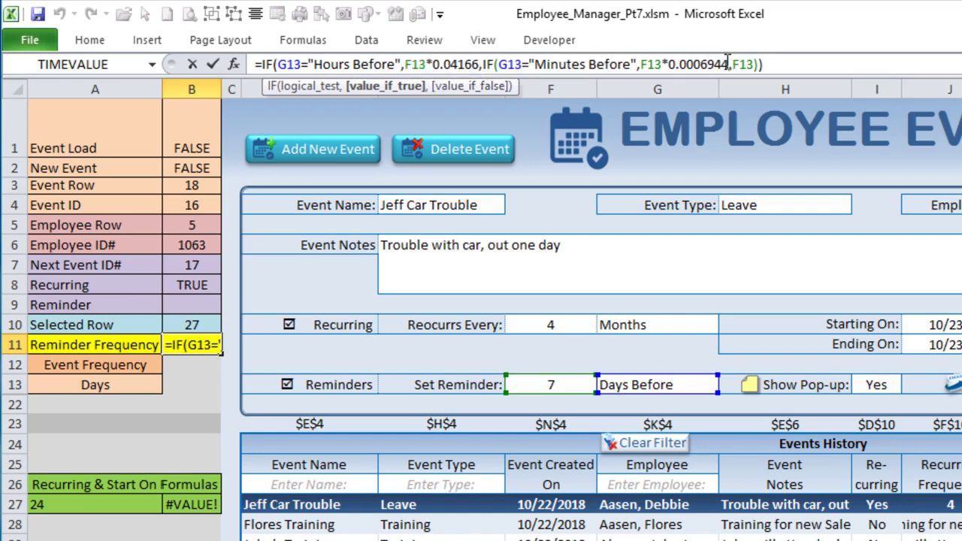
drag(728, 65, 676, 64)
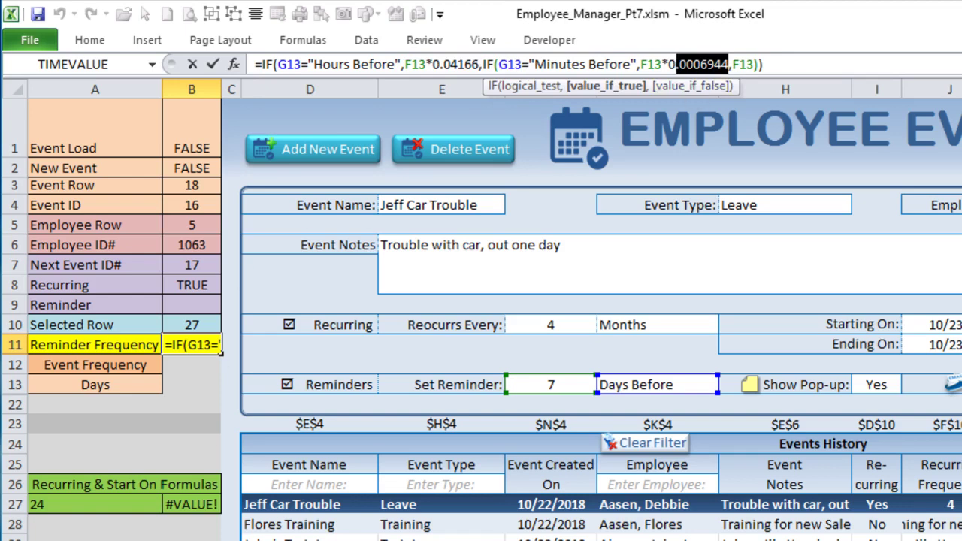
key(Return)
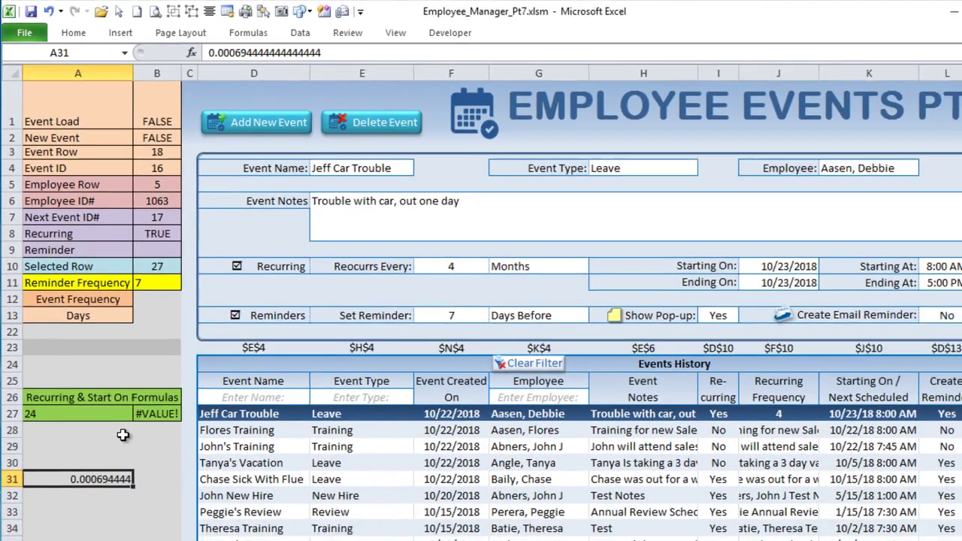
- Calculate one hour as a fraction of a day by entering =1/24 in cell A31
text(1)
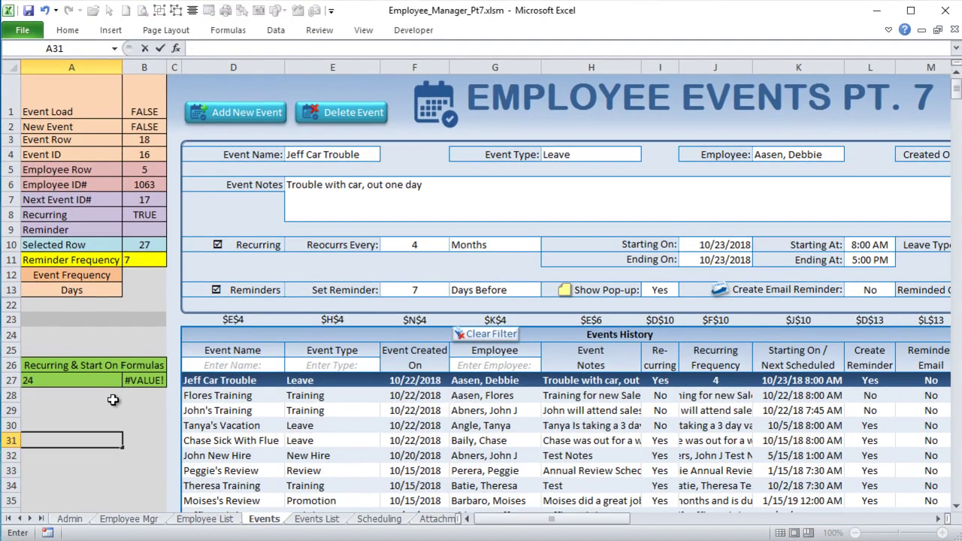
text(=1/24)
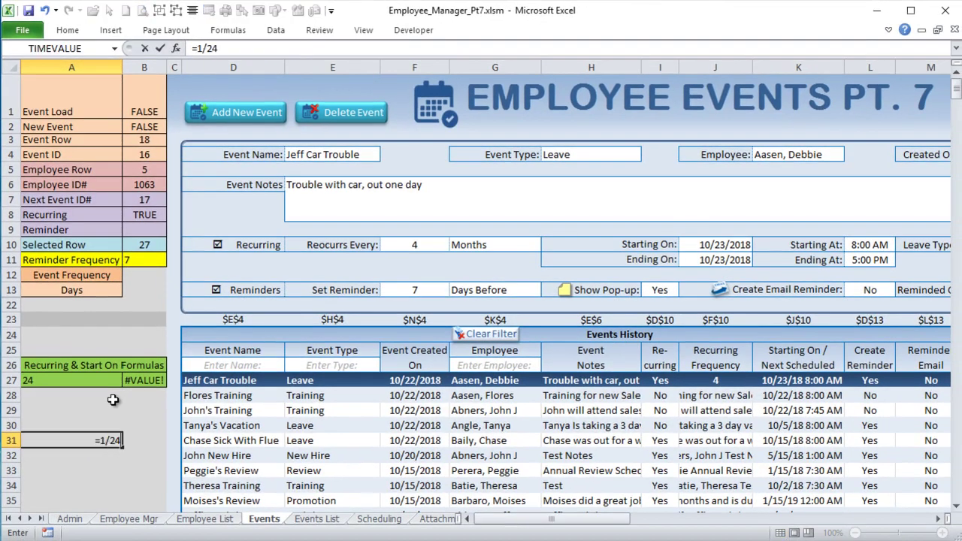
key(Return)
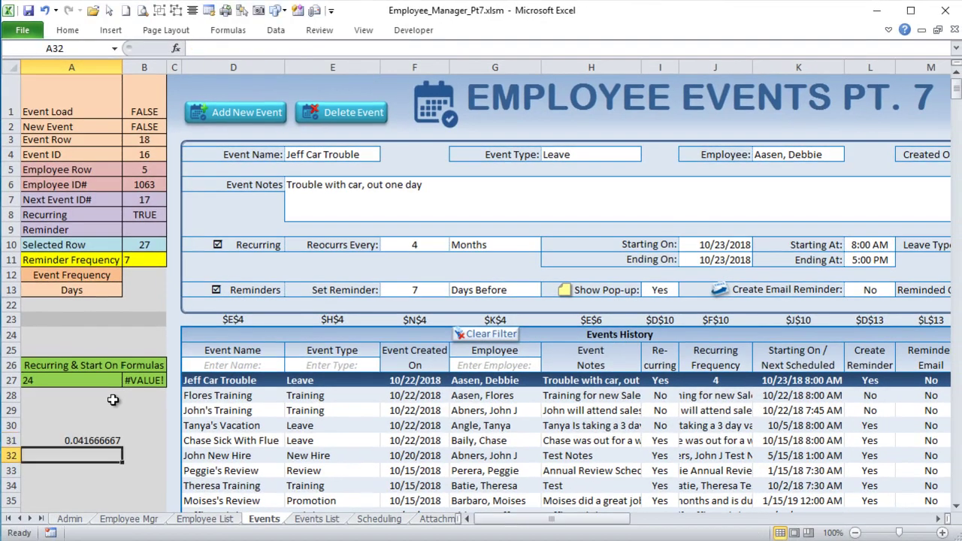
- Extend the A31 formula to =(1/24)/60 to calculate one minute as a fraction of a day
key(Up)
key(Up)
click(84, 441)
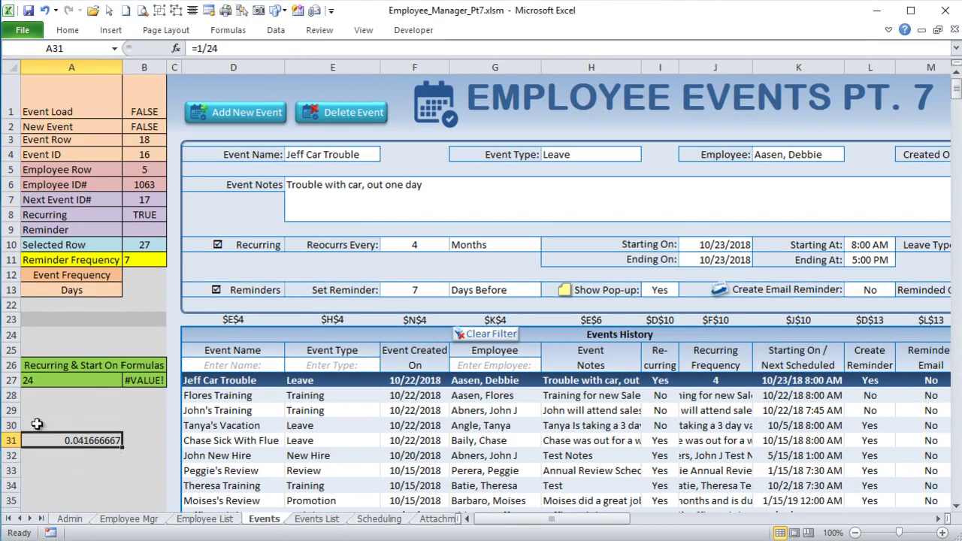
click(197, 48)
text(()
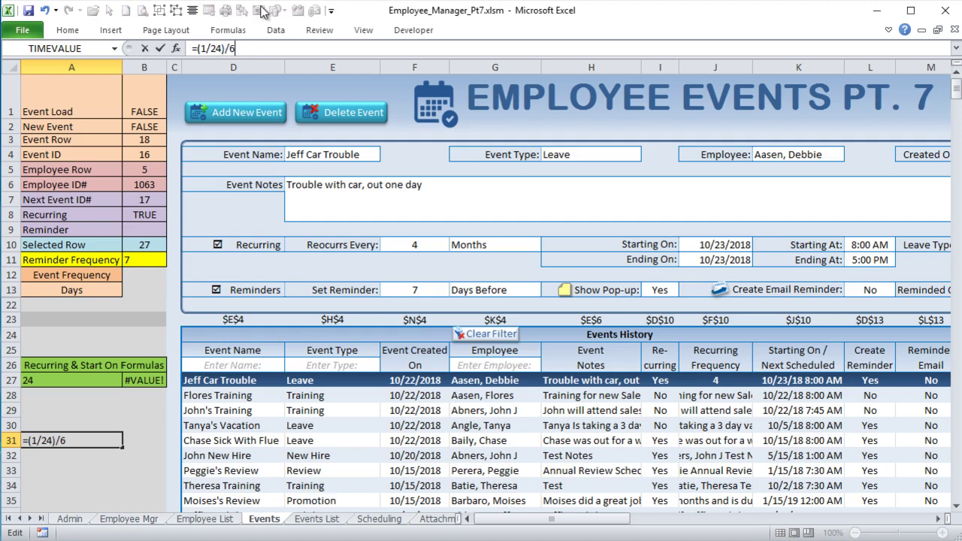
key(Return)
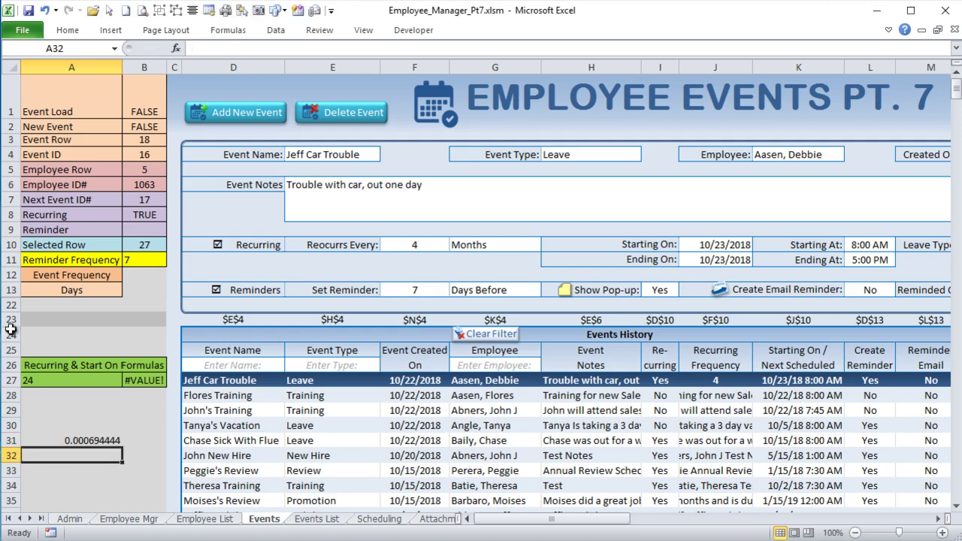
click(84, 438)
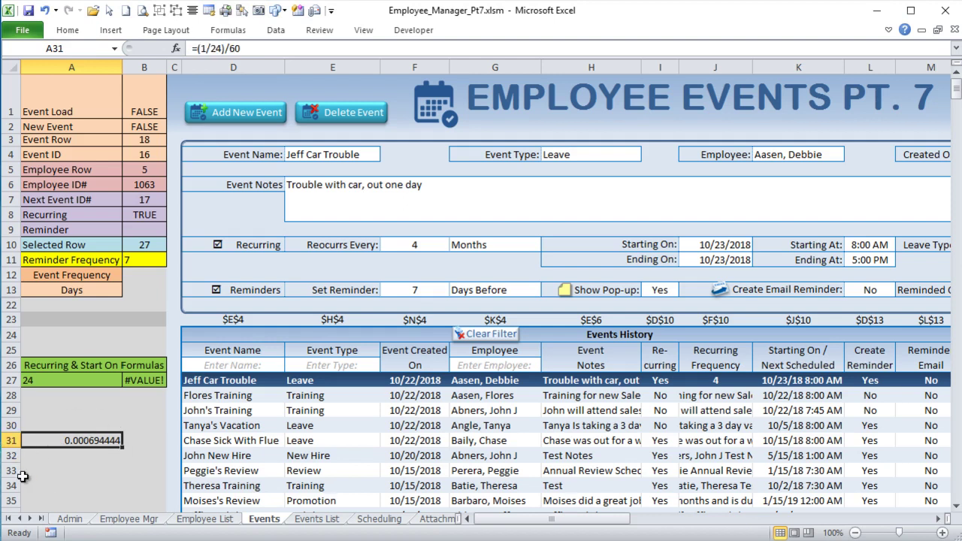
- Examine the B11 formula's F13 fallback value against its Hours Before and Minutes Before conditions
click(134, 258)
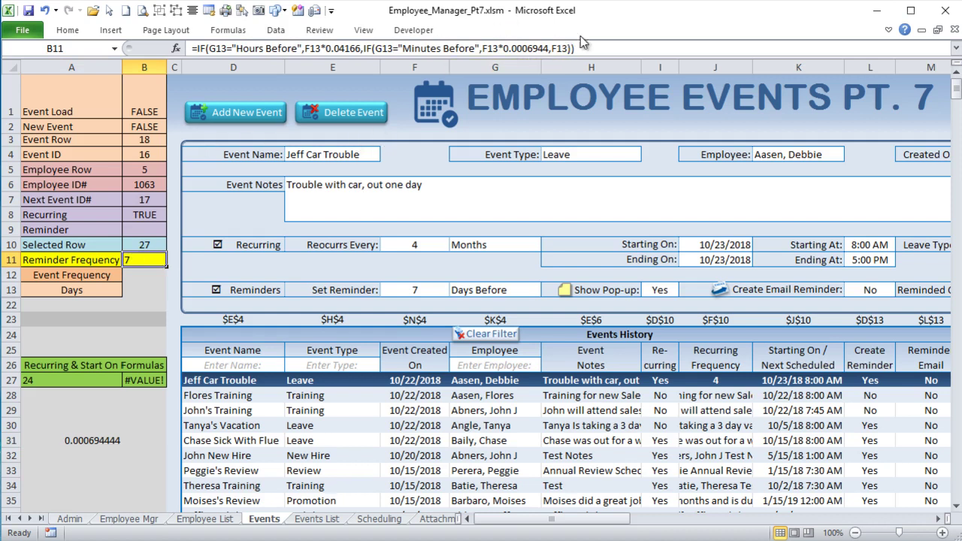
click(554, 46)
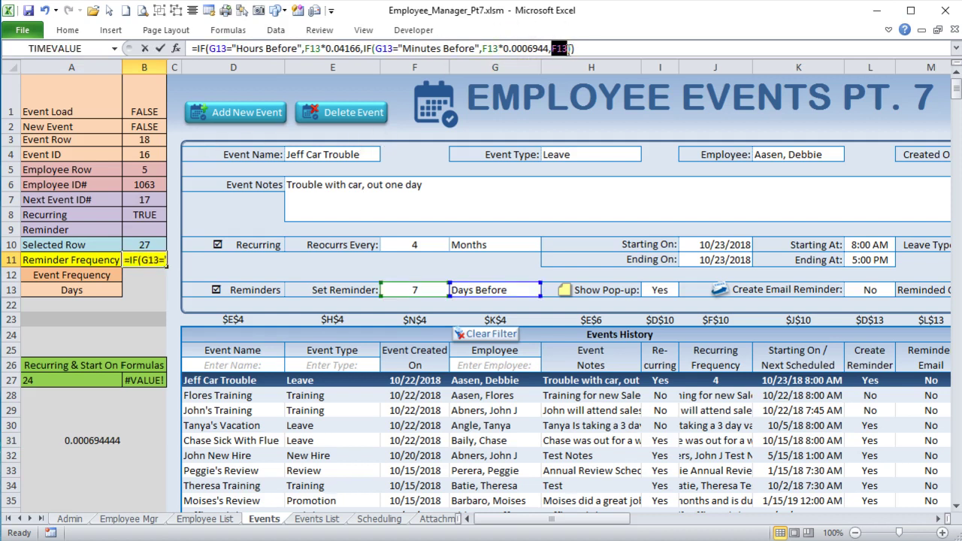
text())
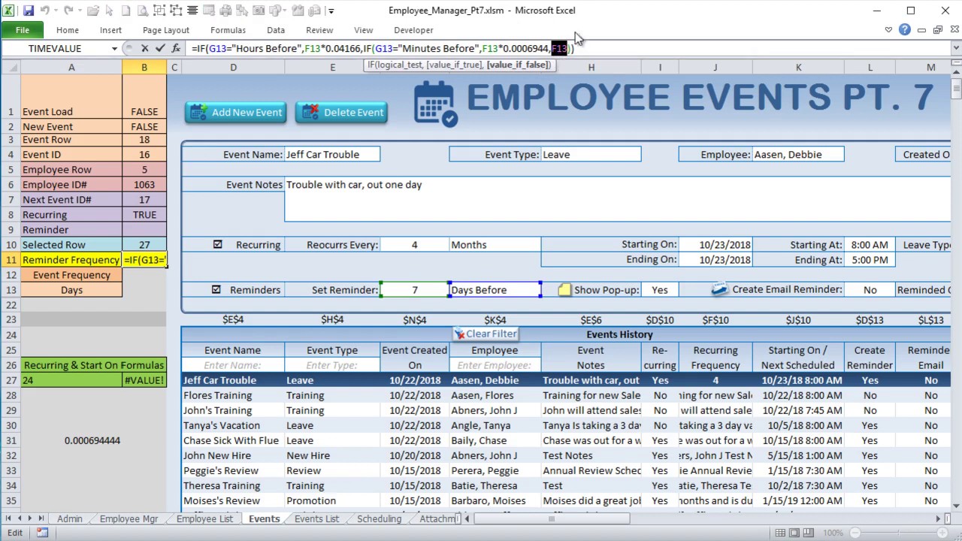
click(271, 48)
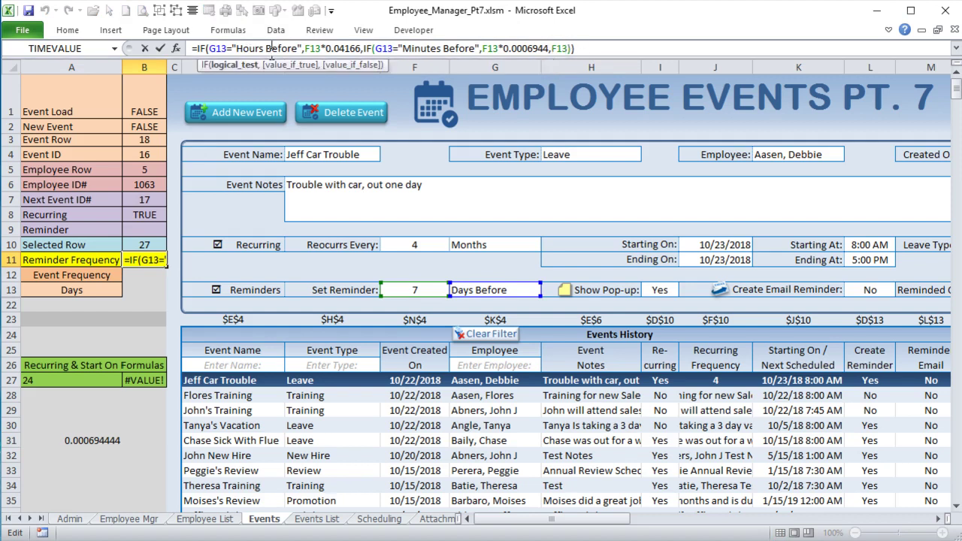
click(421, 48)
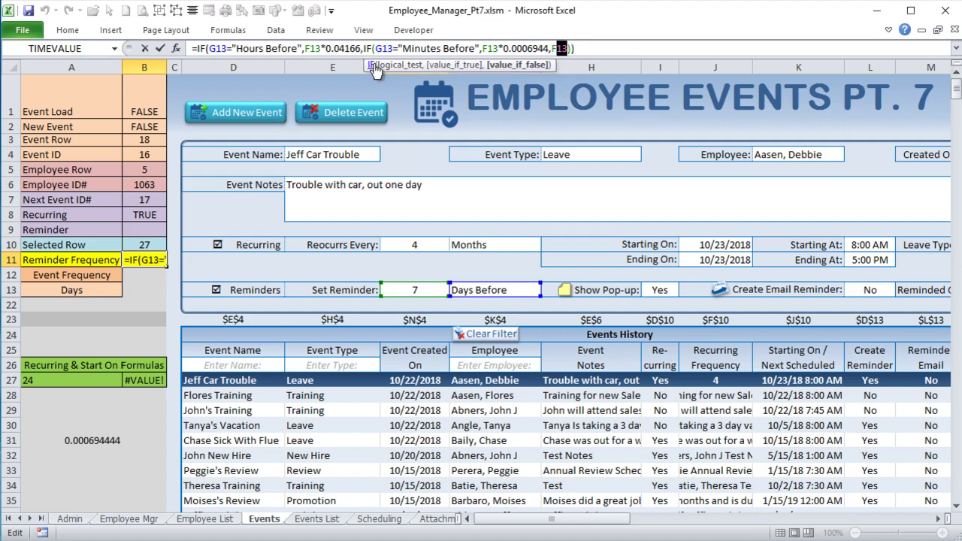
key(Return)
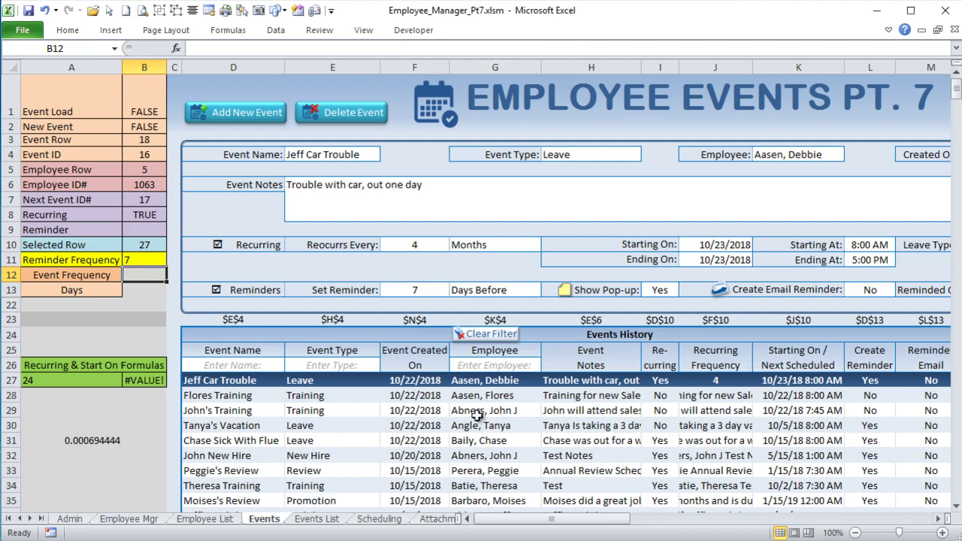
- Set the reminder unit in G13 to Minutes Before, and check B11 and the Set Reminder For column on the Events List sheet
click(147, 259)
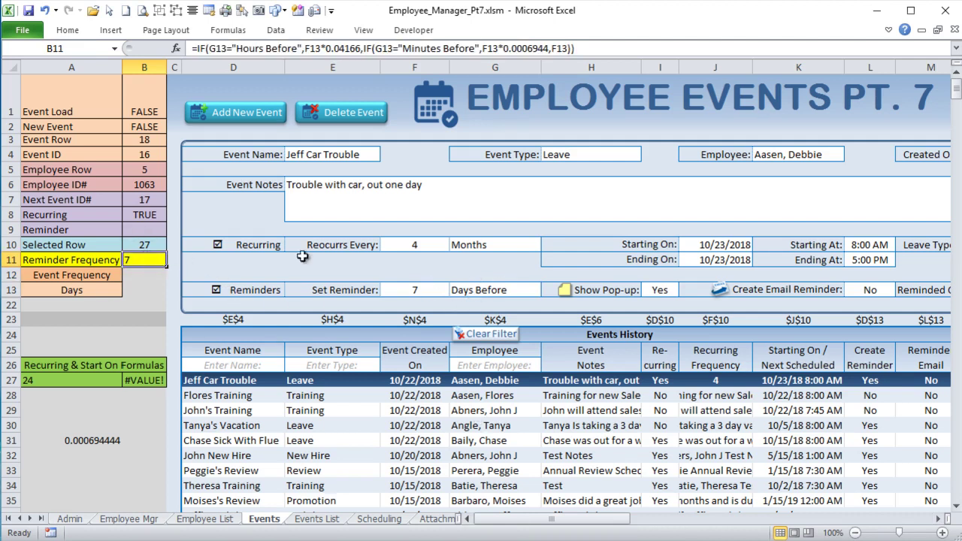
click(497, 293)
click(548, 290)
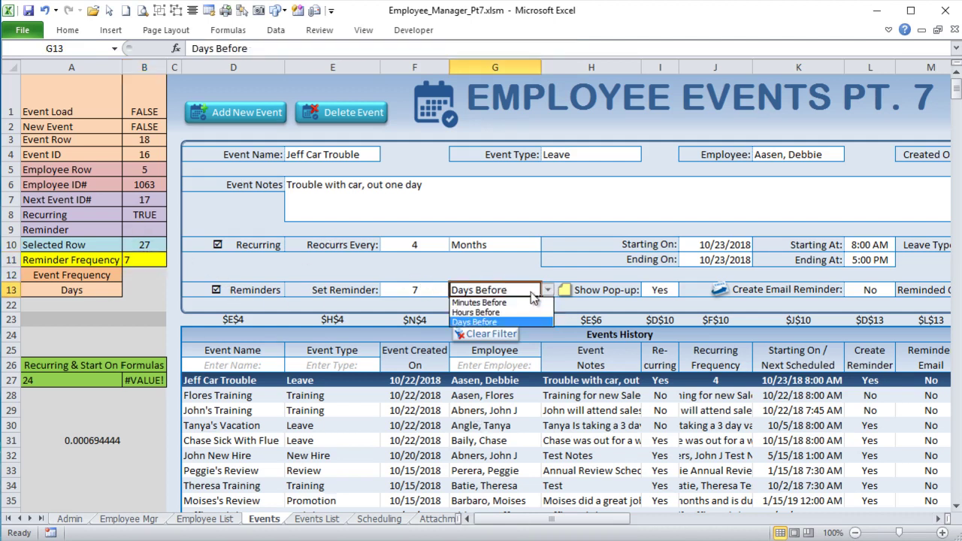
click(479, 302)
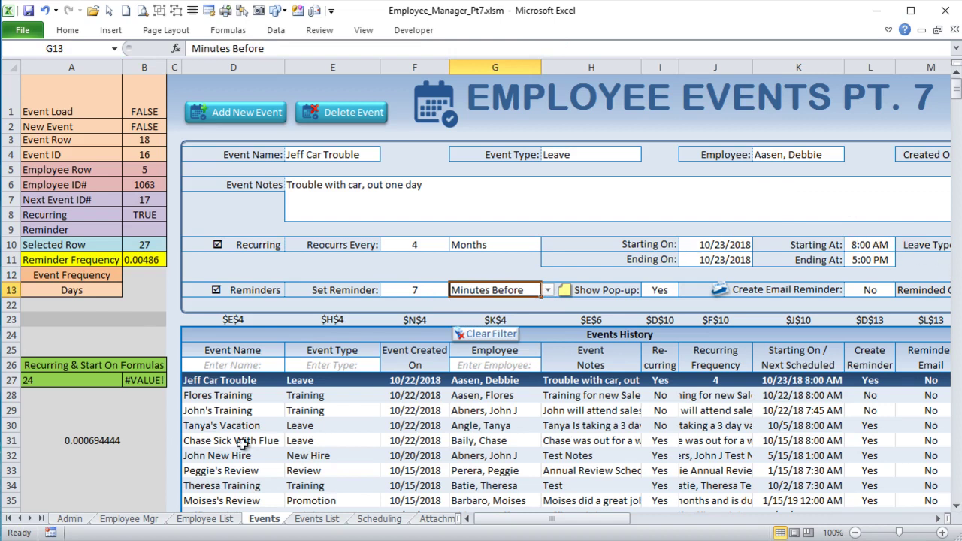
click(139, 261)
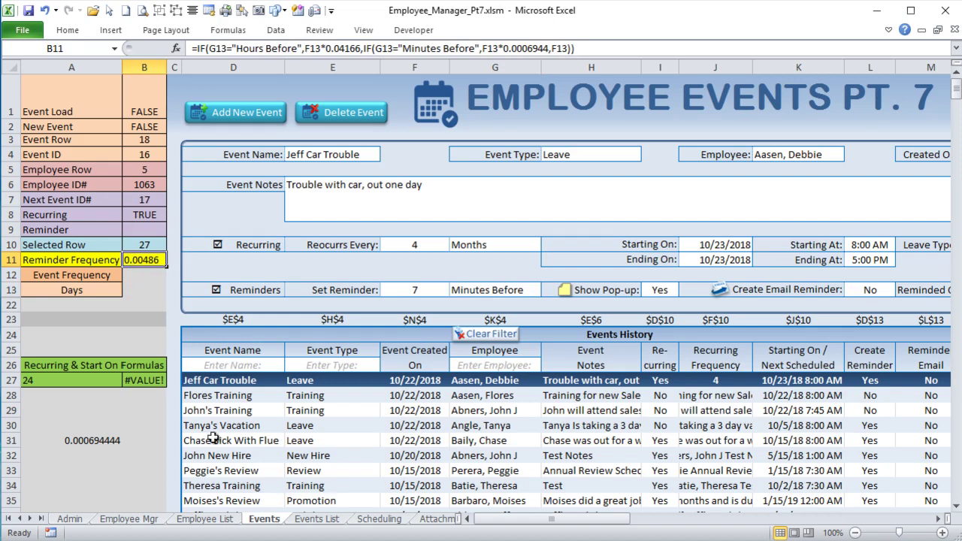
click(315, 518)
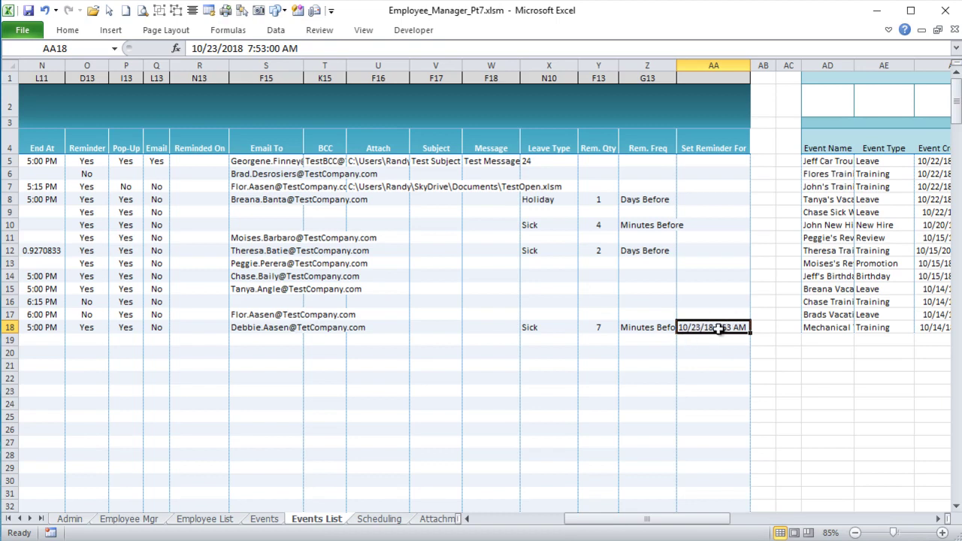
- Set the reminder unit in G13 on the Events sheet back to Days Before
click(263, 519)
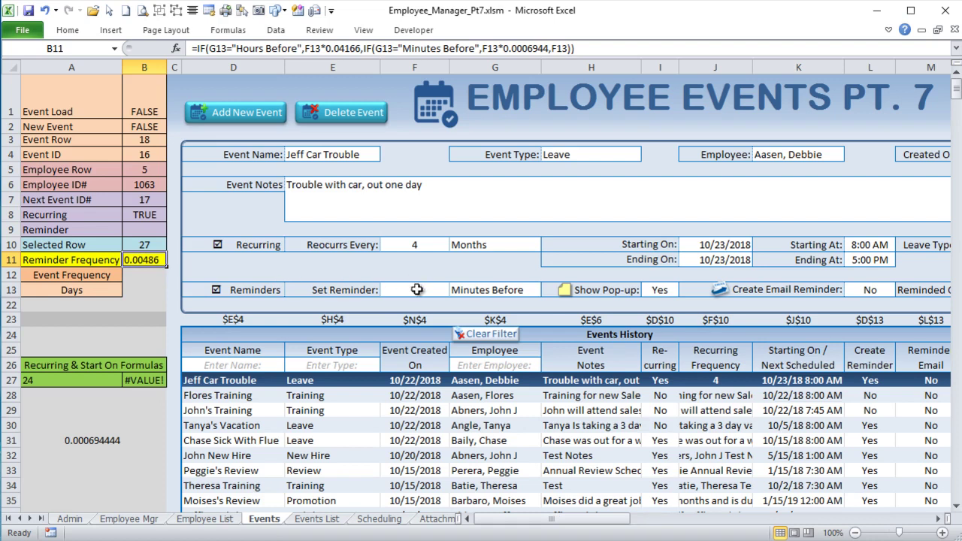
click(509, 290)
click(546, 290)
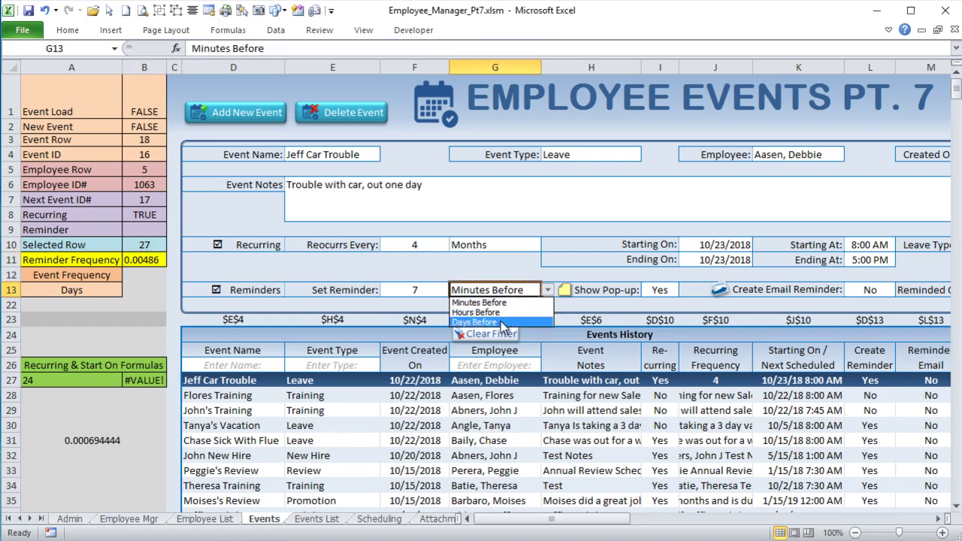
click(481, 324)
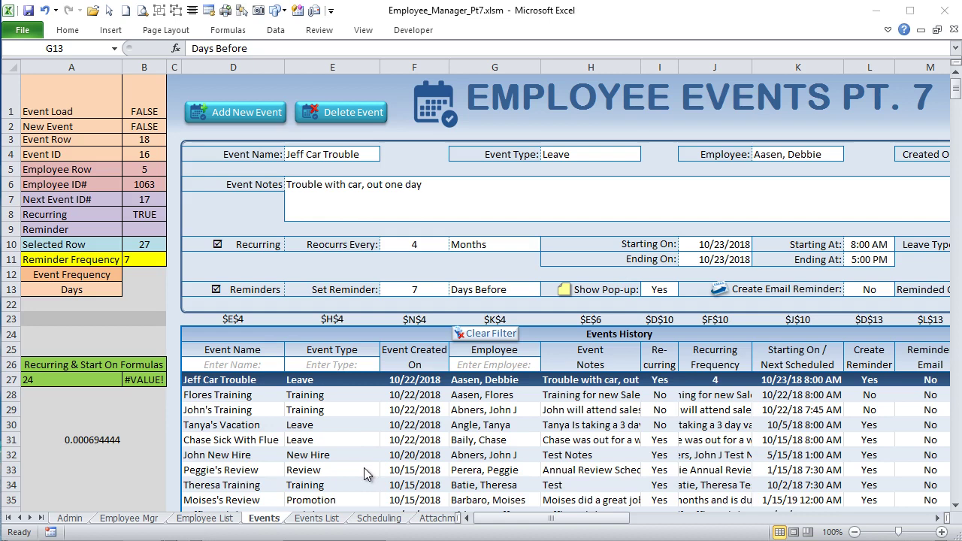
- Examine the Leave Type, Rem. Qty and Rem. Freq columns on the Events List sheet
click(318, 518)
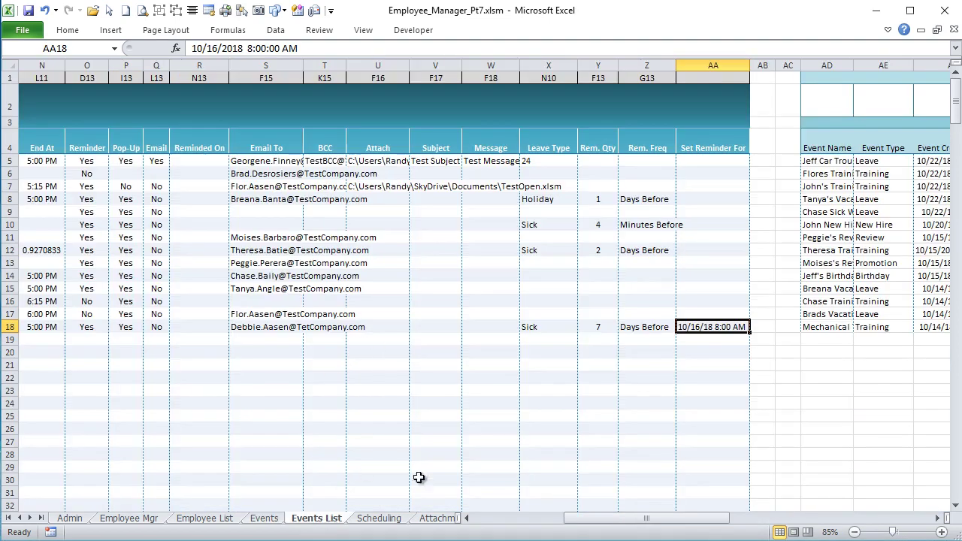
drag(701, 520, 606, 518)
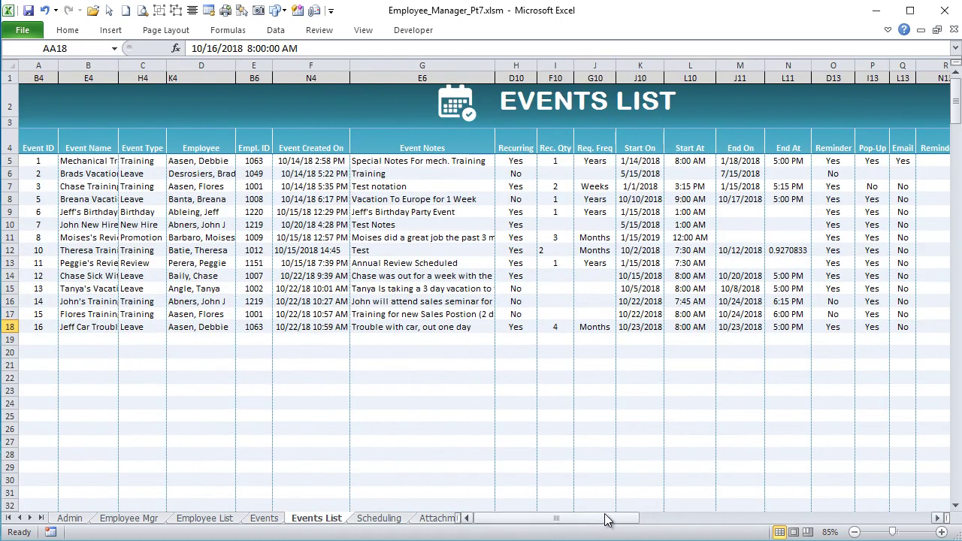
drag(606, 518, 684, 524)
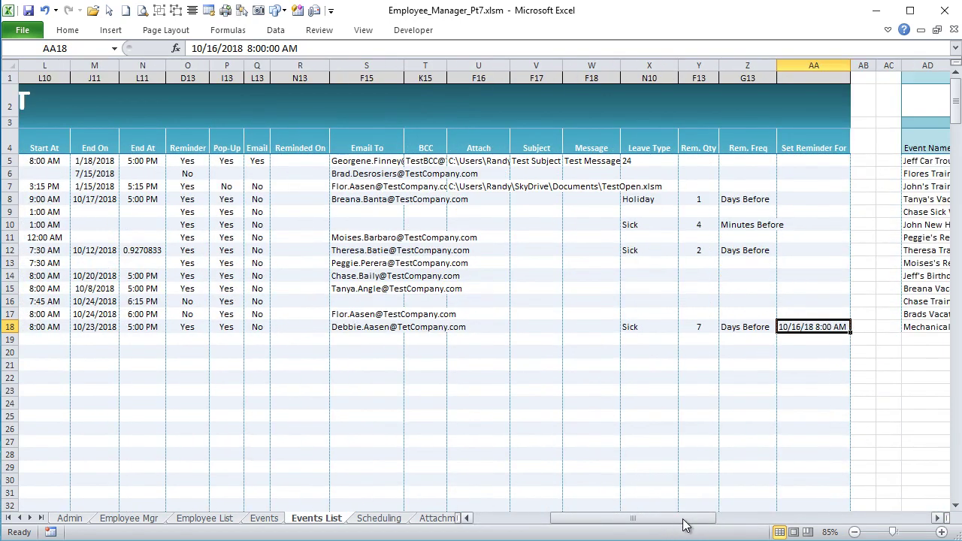
drag(654, 147, 647, 349)
drag(699, 147, 698, 225)
drag(739, 145, 725, 272)
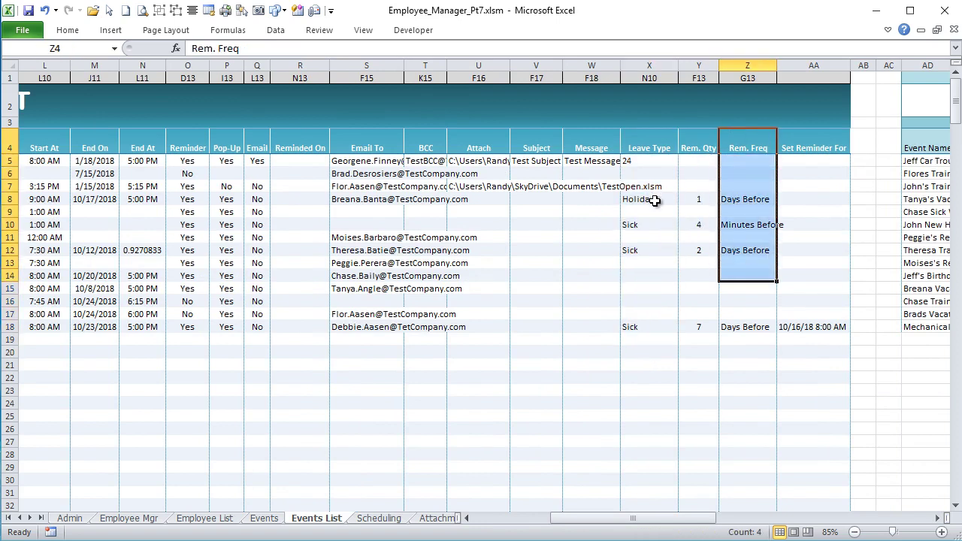
- Check the leave type, reminder quantity, frequency and Set Reminder For values of the event in row 18
click(628, 326)
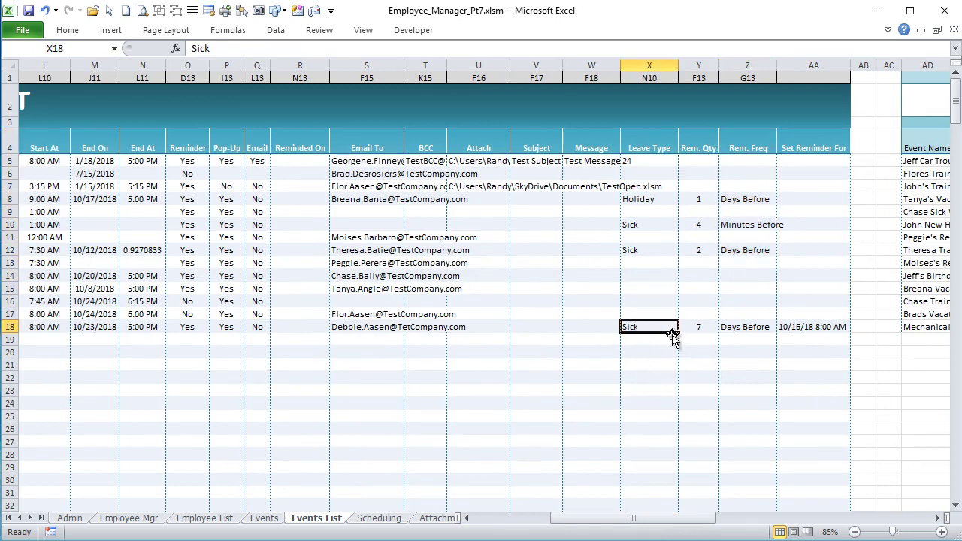
click(702, 328)
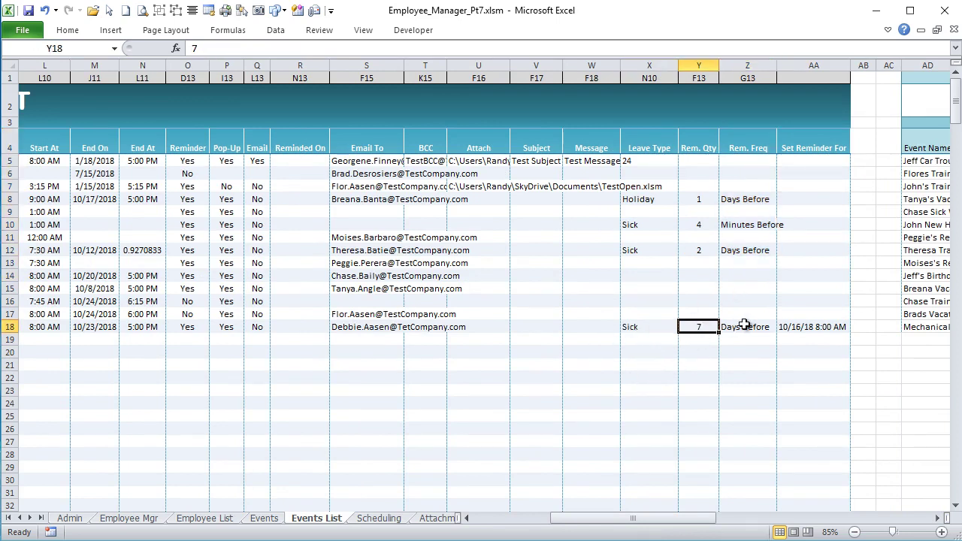
key(Tab)
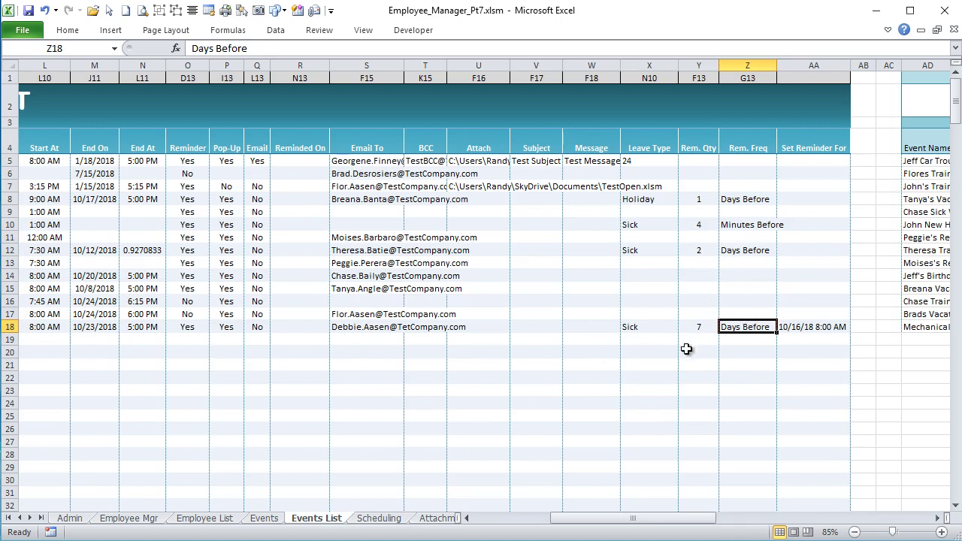
click(810, 326)
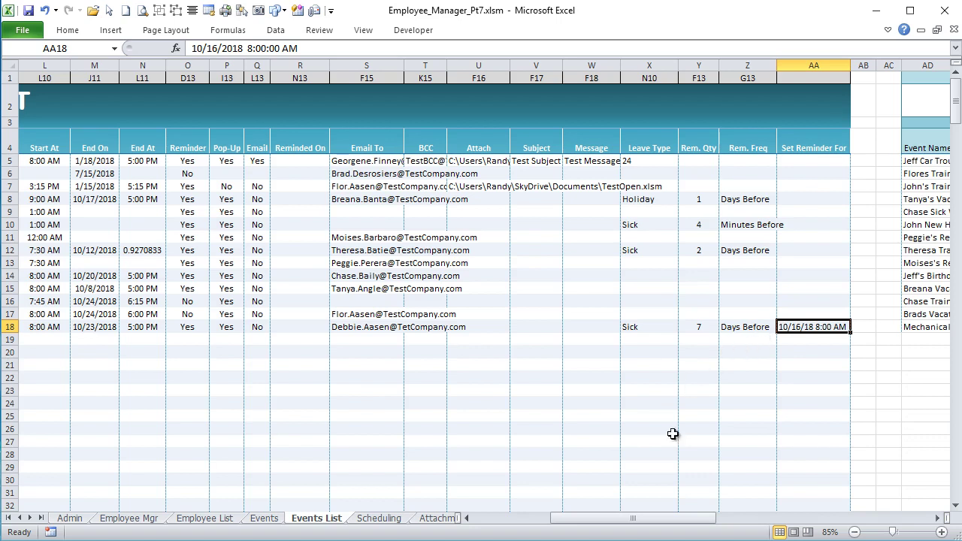
- Open the Name Manager and display the range that the EventEmplID named formula refers to
drag(639, 517, 584, 521)
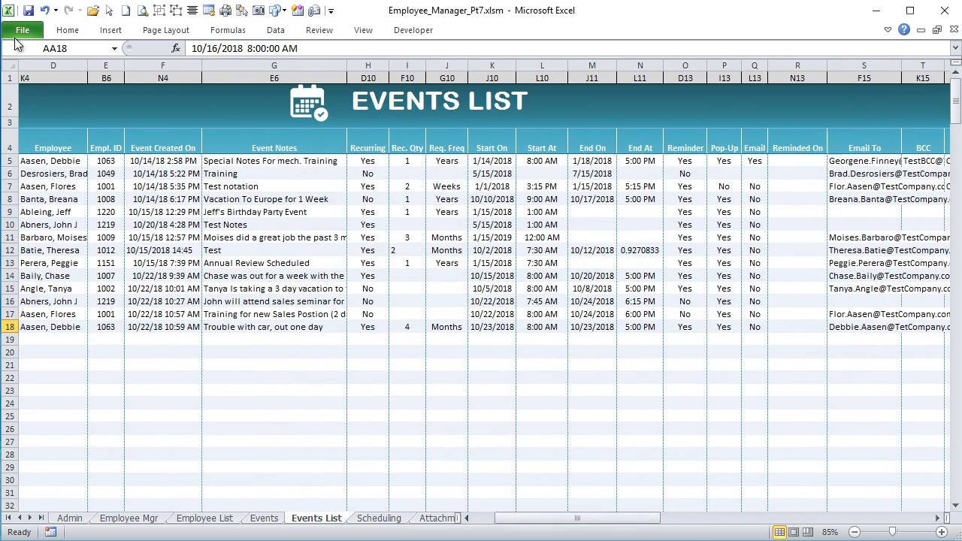
click(221, 32)
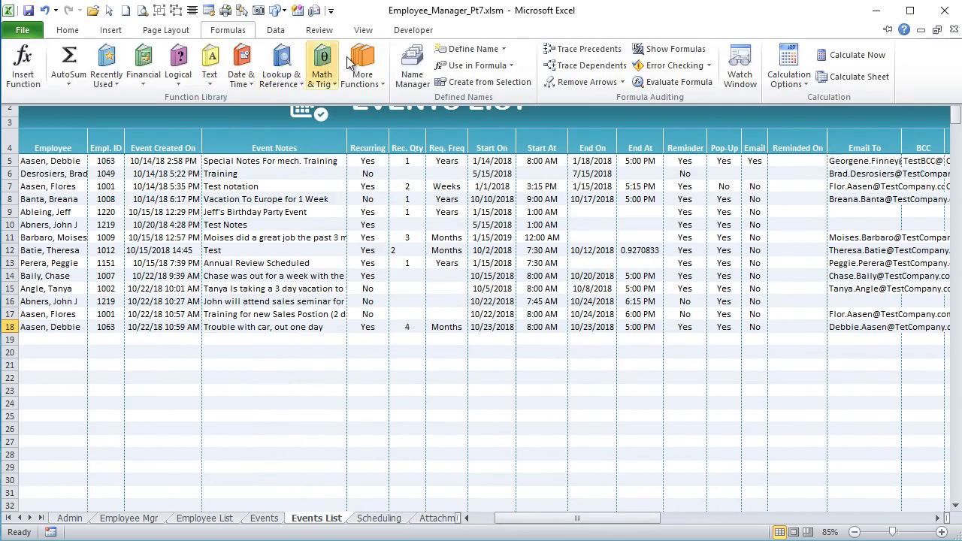
click(411, 66)
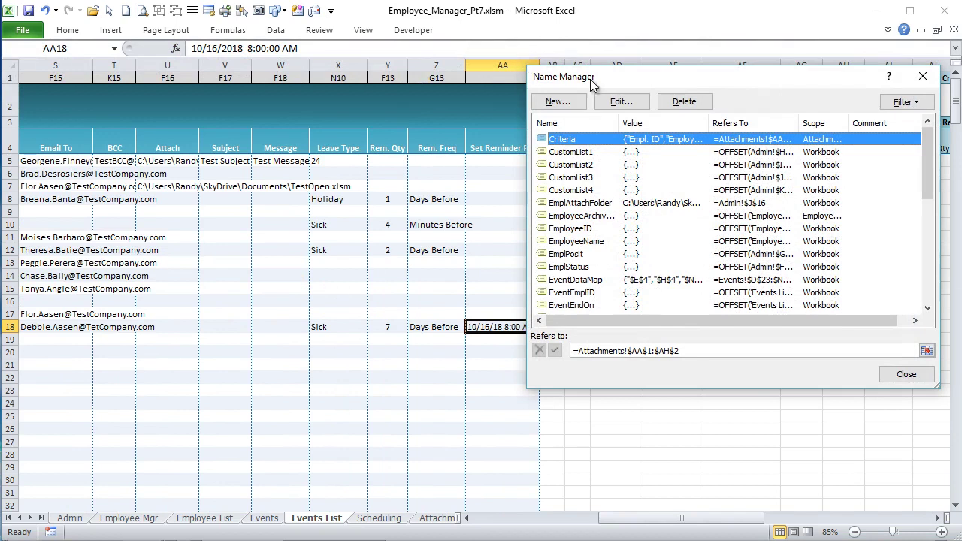
drag(589, 78, 440, 65)
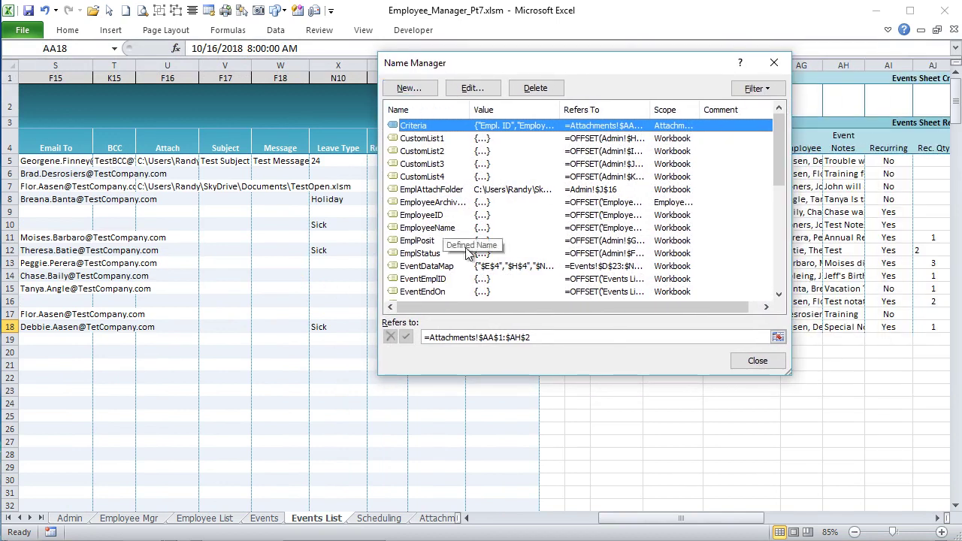
click(429, 279)
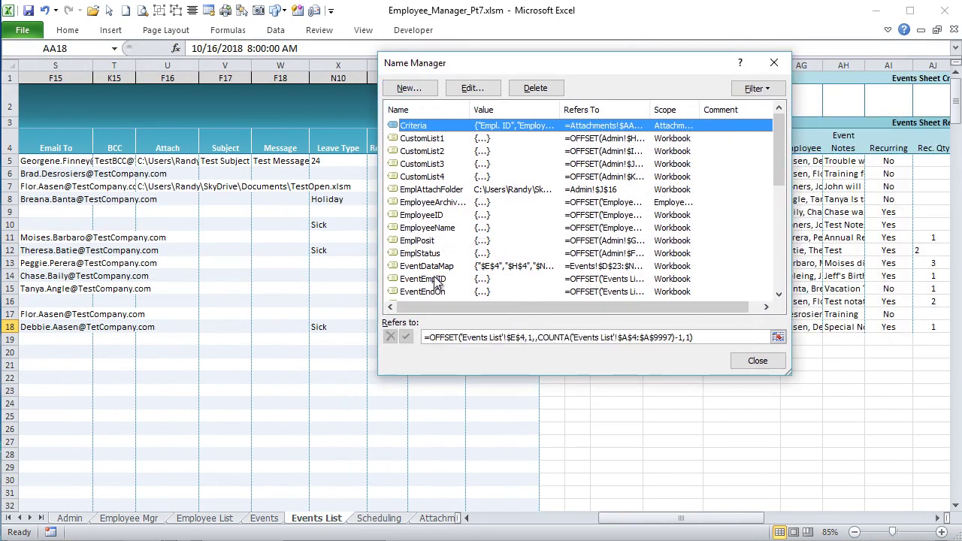
click(506, 336)
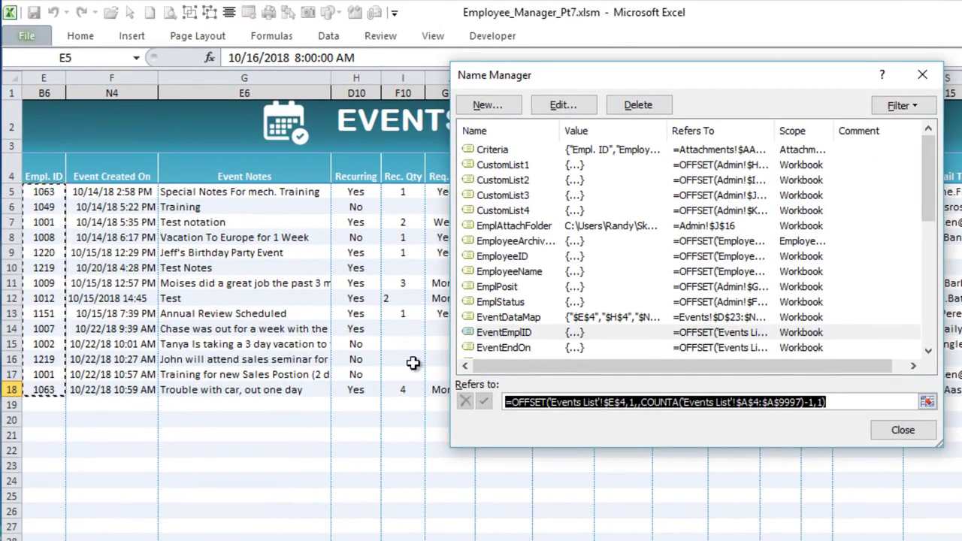
- Remove the row offset of 1 from EventEmplID's OFFSET formula and preview the range it covers
click(622, 402)
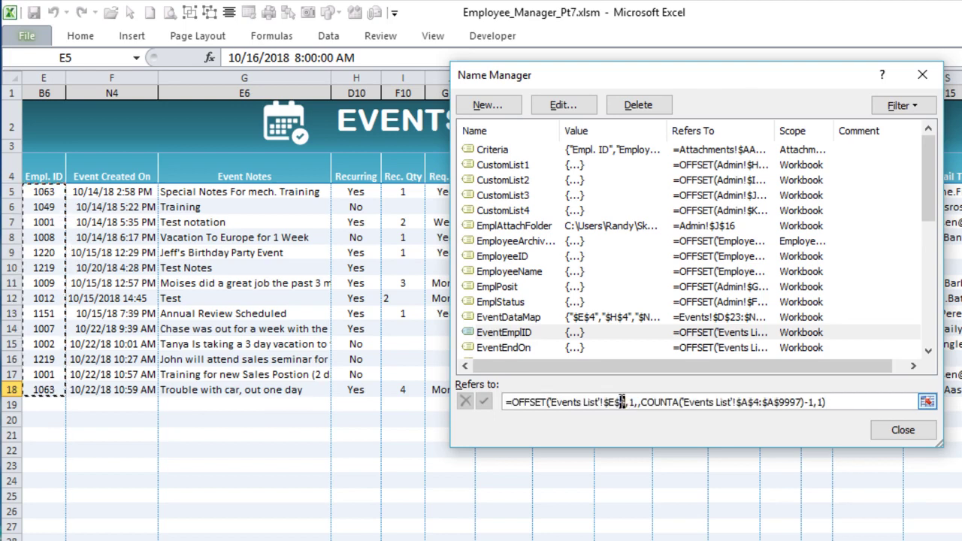
drag(622, 402, 631, 406)
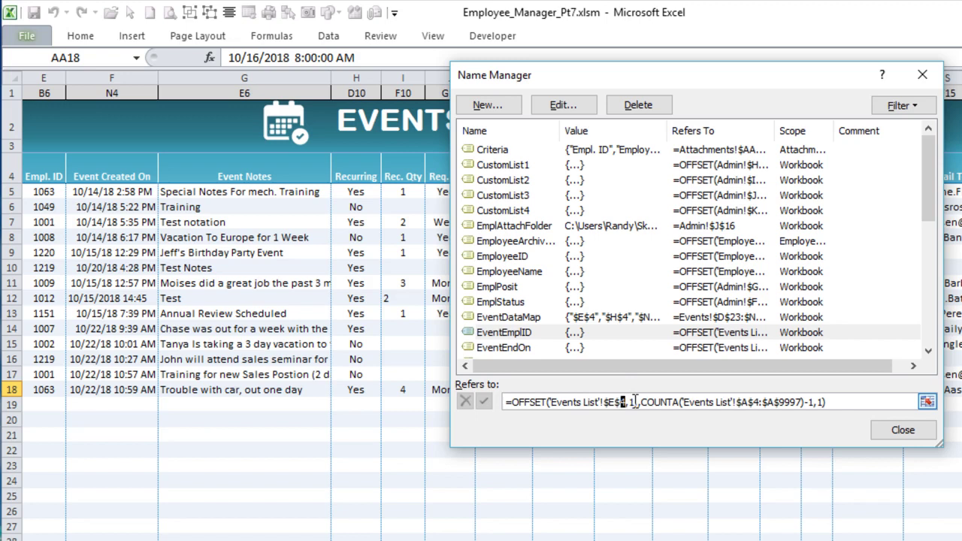
double_click(631, 402)
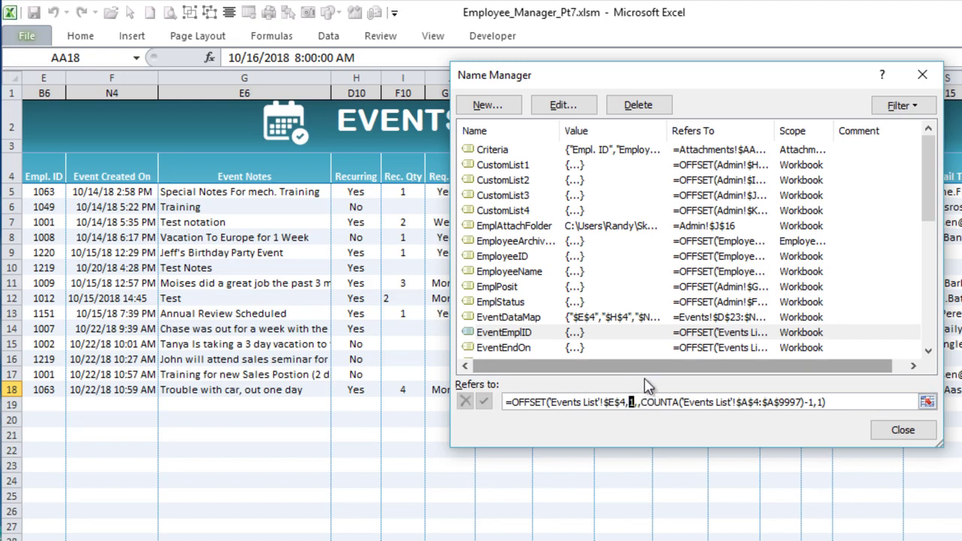
key(BackSpace)
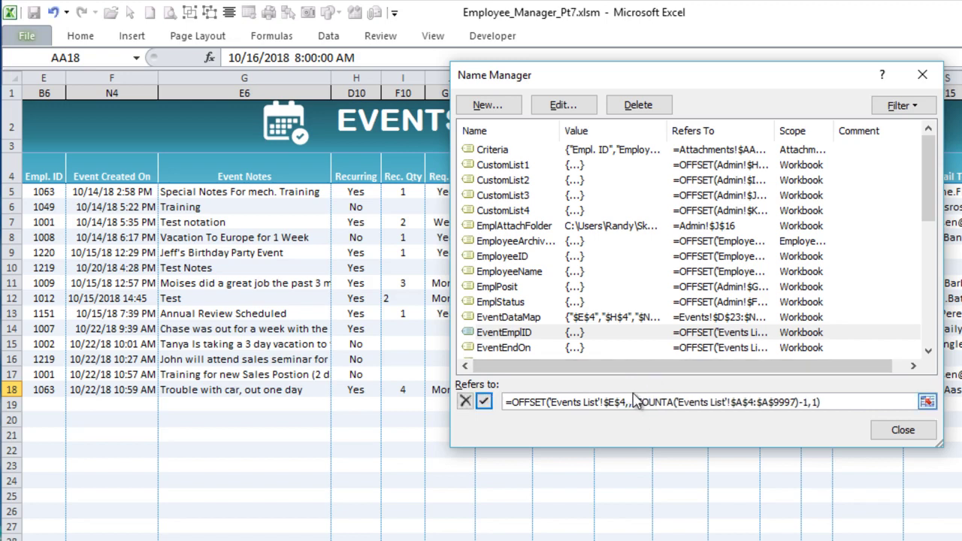
triple_click(634, 401)
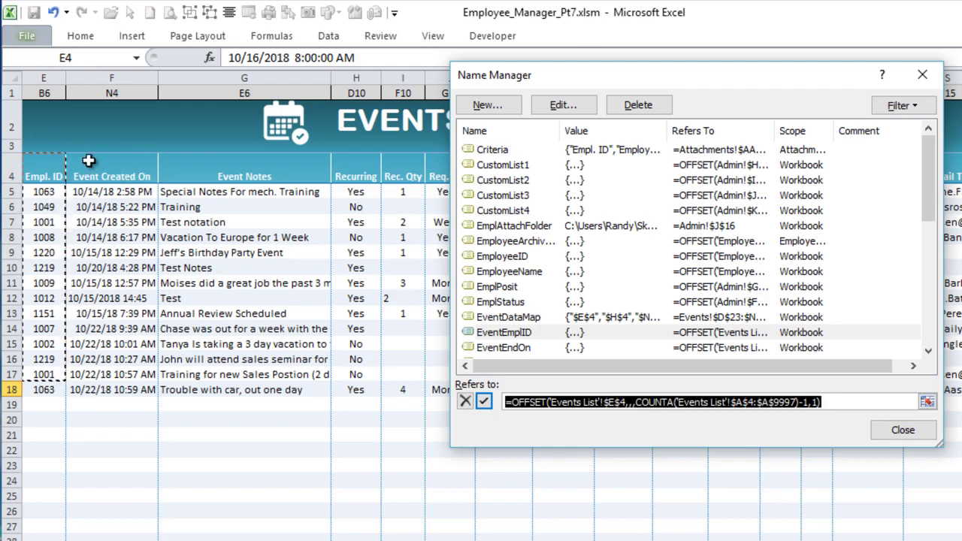
- Restore the row offset of 1 after $E$4 in EventEmplID's OFFSET formula
click(626, 402)
text(,)
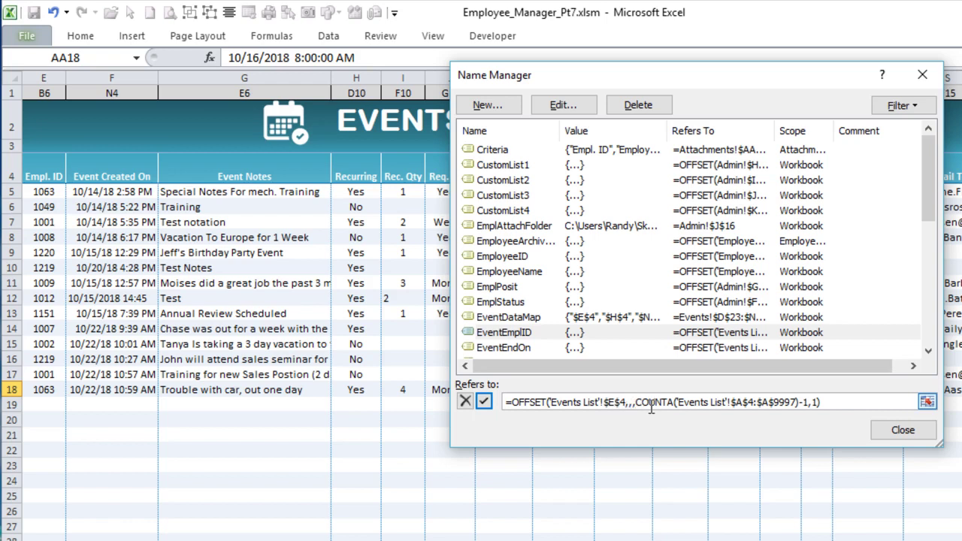
text(1)
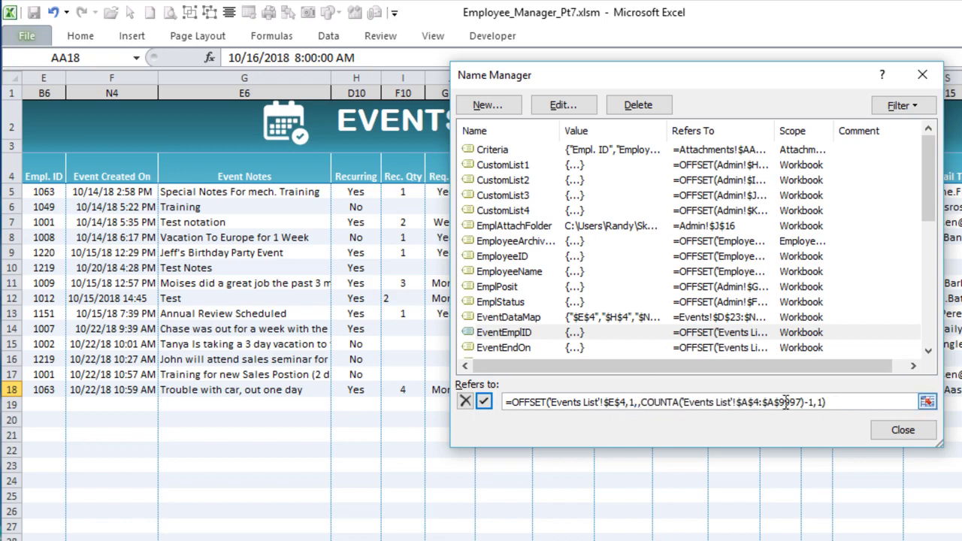
- Remove the -1 after the COUNTA of $A$4:$A$9997 in EventEmplID's formula and preview the range it covers
drag(801, 402, 750, 401)
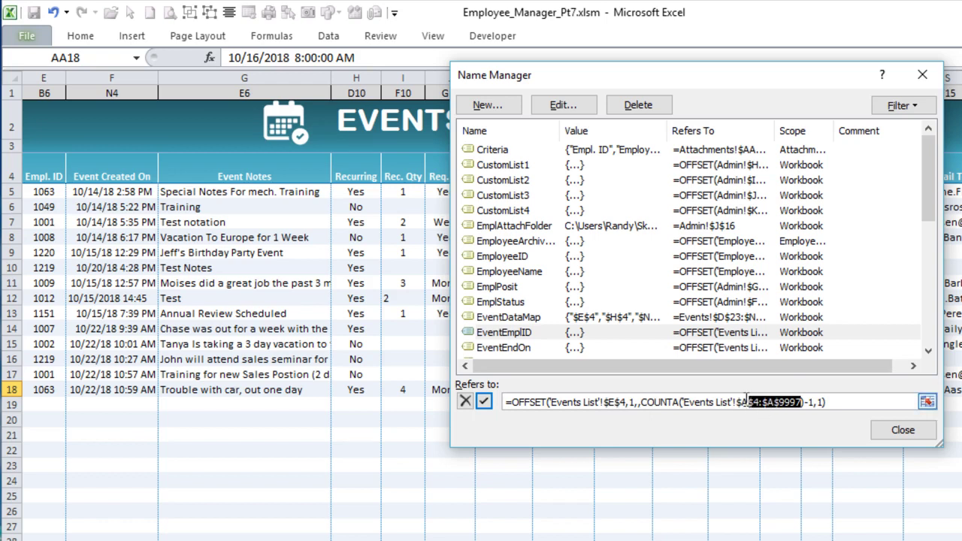
click(762, 403)
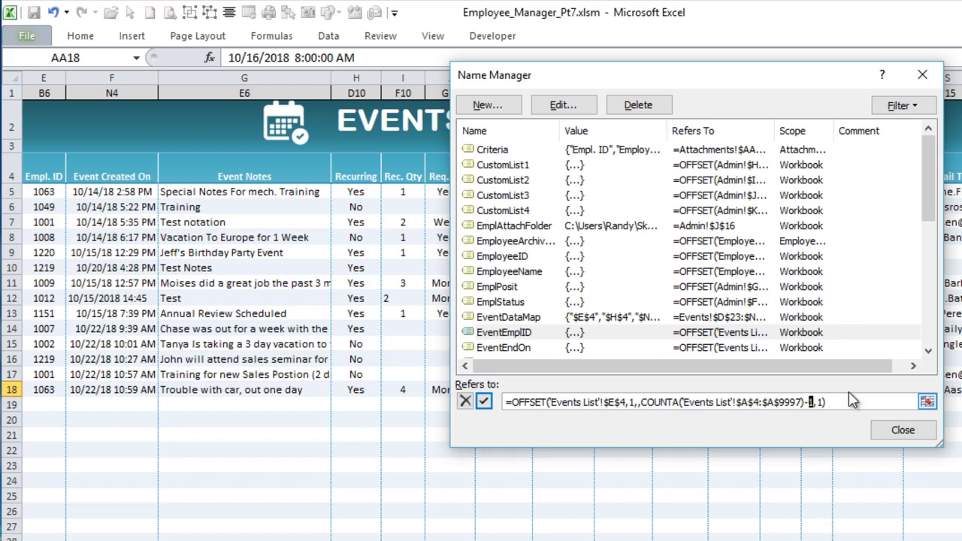
key(BackSpace)
key(BackSpace)
key(Tab)
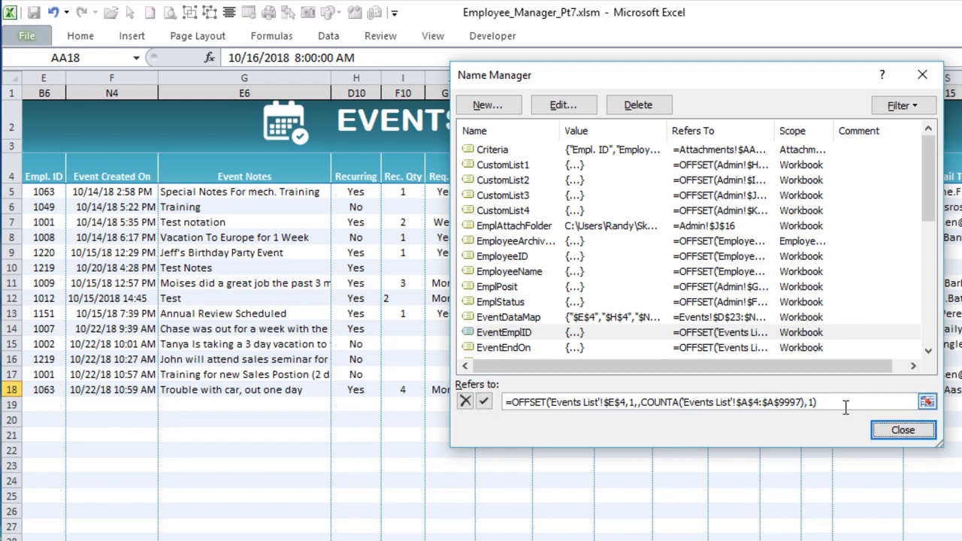
key(shift+Tab)
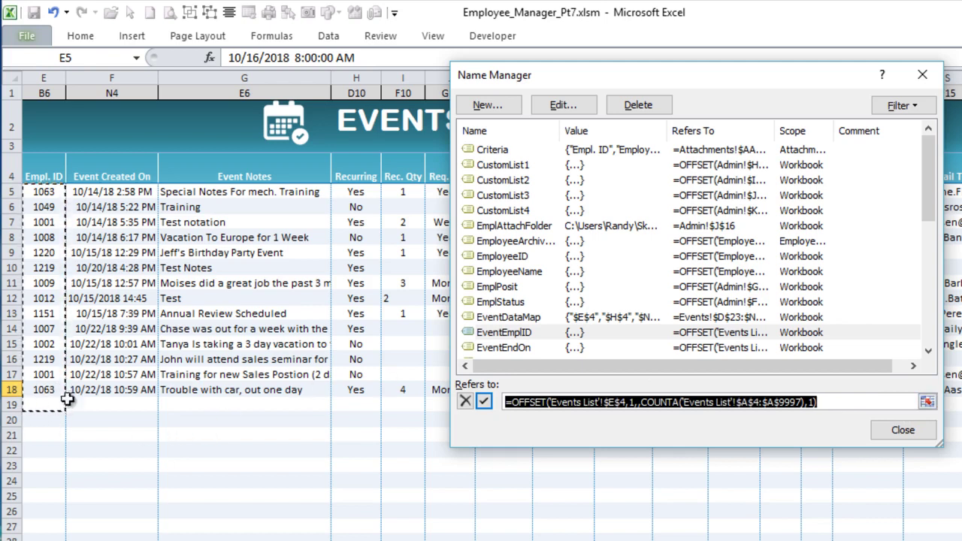
- Put the -1 back after COUNTA in EventEmplID's formula and preview the range again
click(804, 403)
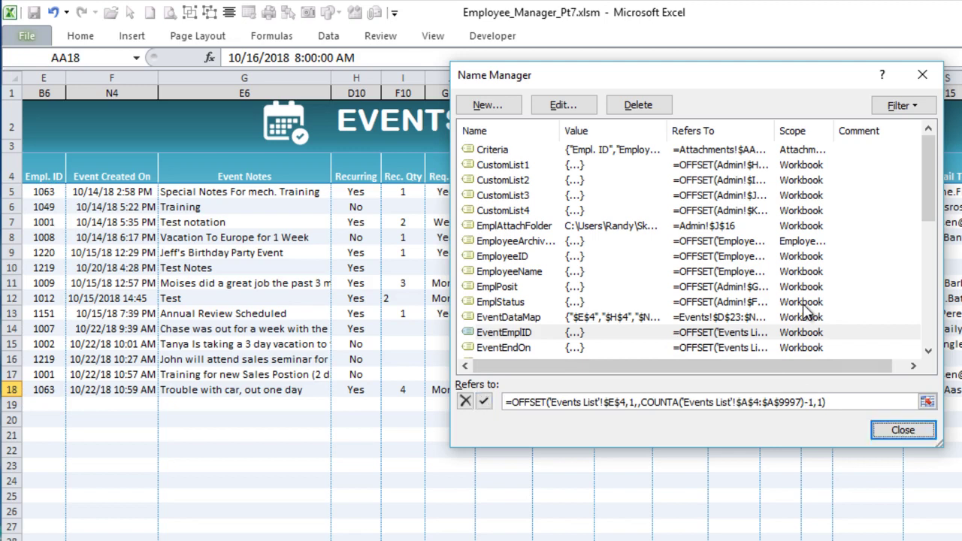
click(483, 401)
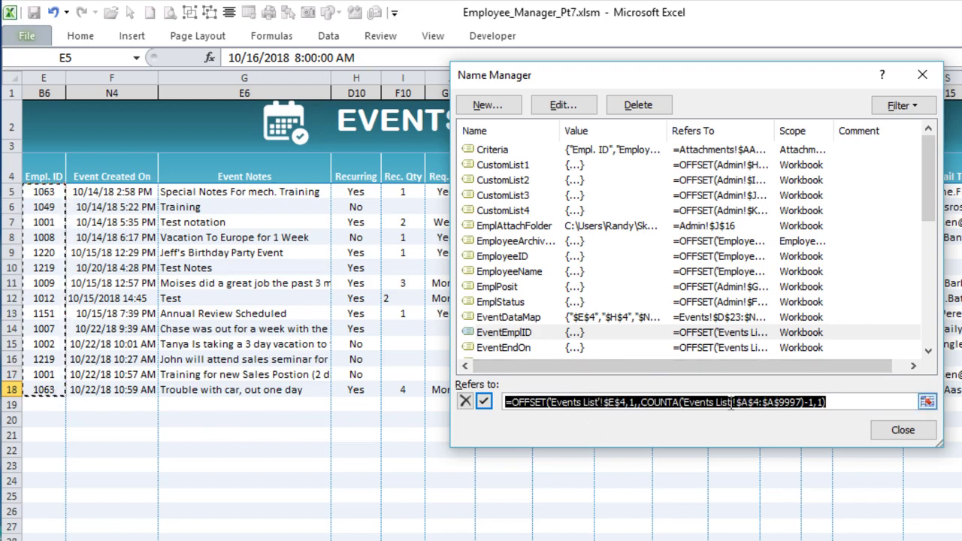
- Examine EventEmplID's $E$4 starting reference against the $A$4:$A$9997 range counted in the Event ID column
drag(779, 398, 742, 398)
click(622, 405)
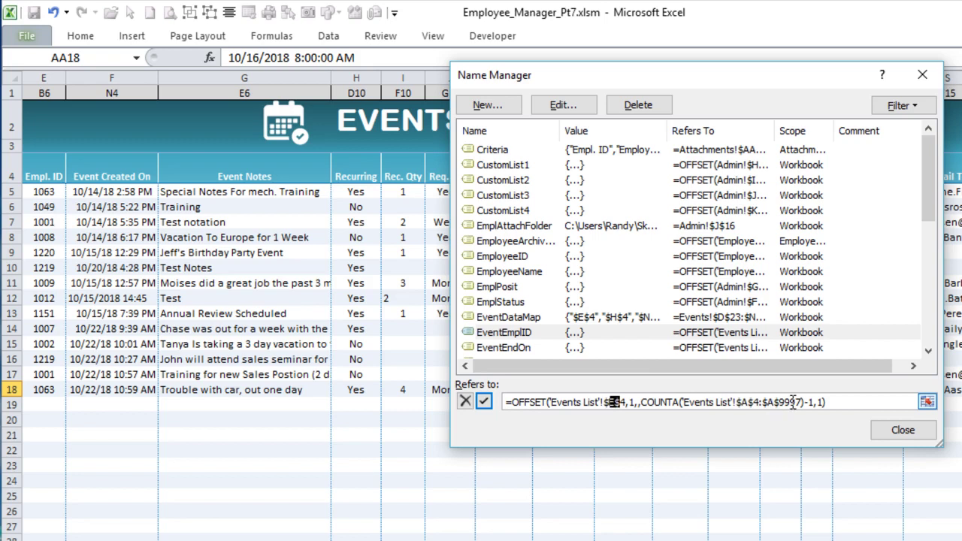
drag(792, 403, 753, 403)
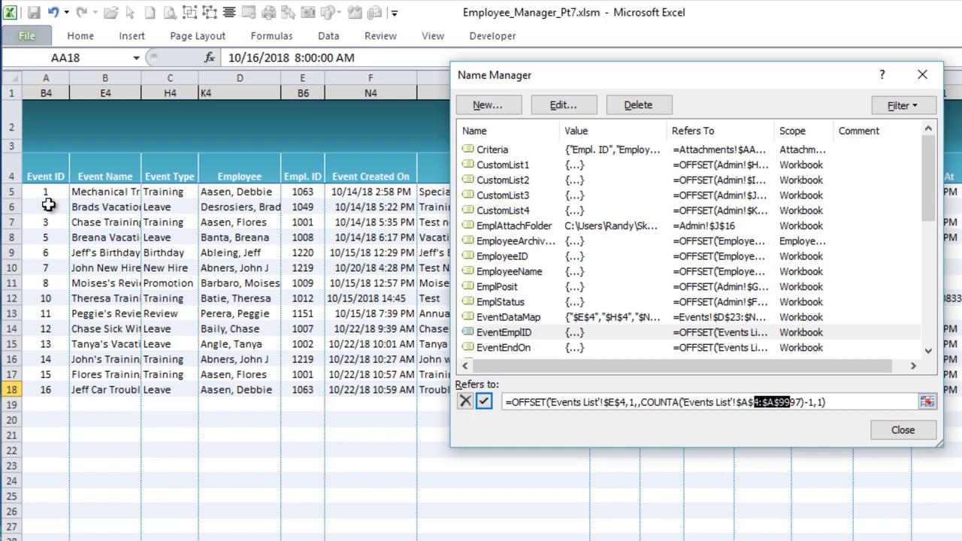
click(614, 405)
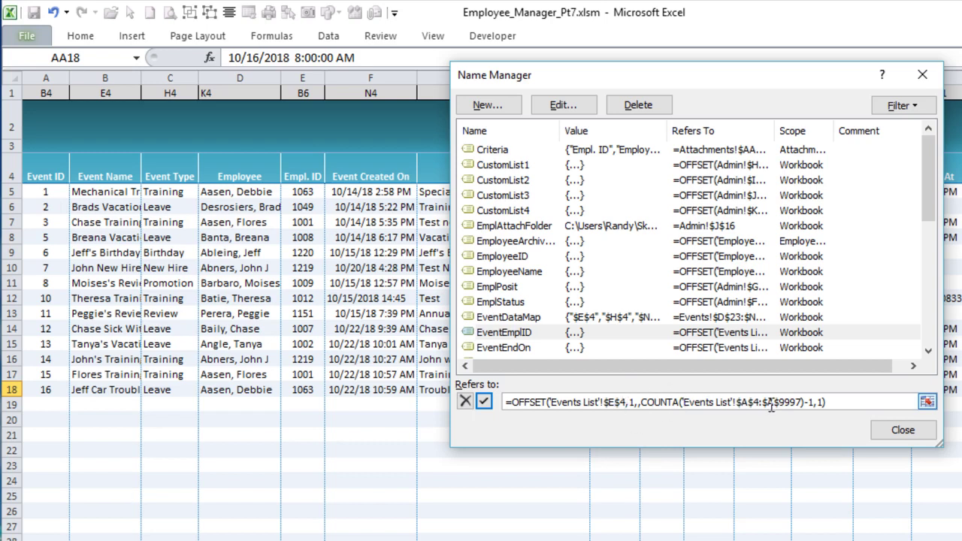
drag(802, 402, 688, 406)
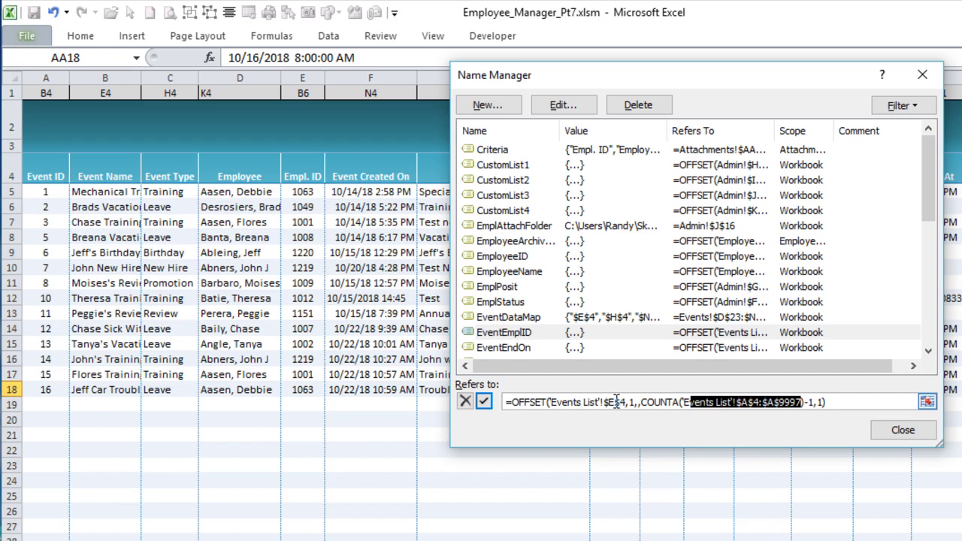
- Save EventEmplID as =OFFSET('Events List'!$E$4,1,,COUNTA('Events List'!$A$4:$A$9997)-1,1) and select the EventFreq name
drag(853, 402, 507, 402)
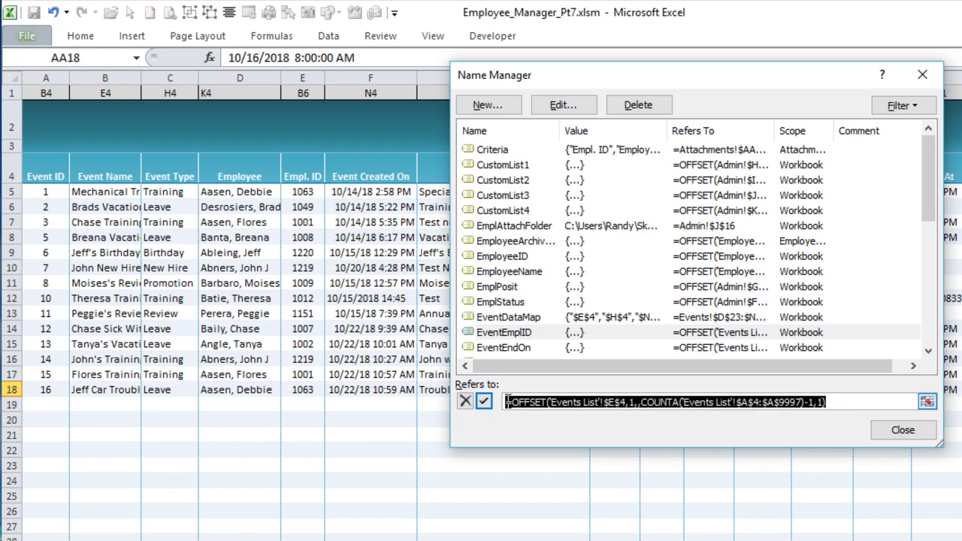
click(614, 404)
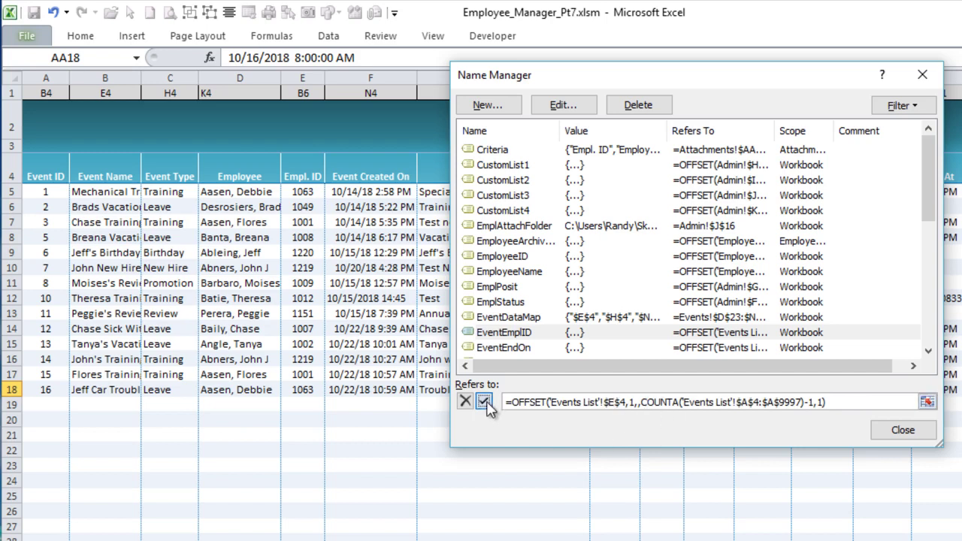
click(518, 363)
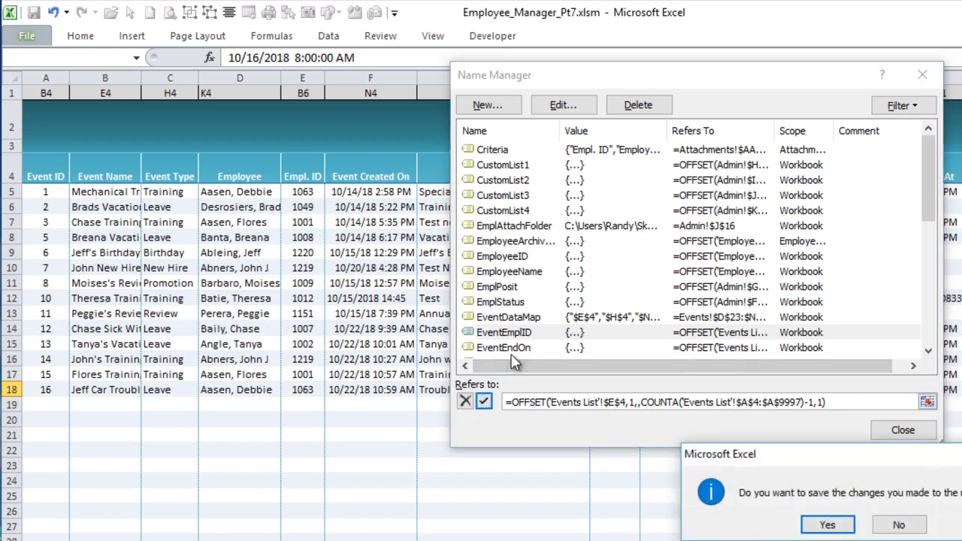
click(826, 524)
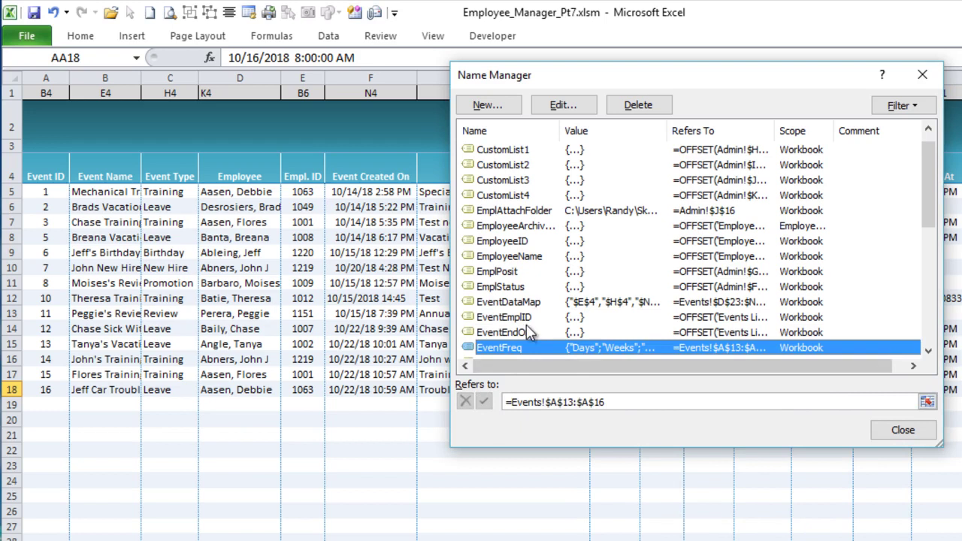
- Examine EventEndOn's OFFSET formula, from its $M$4 start to the COUNTA argument, and preview the End On range it covers
click(519, 333)
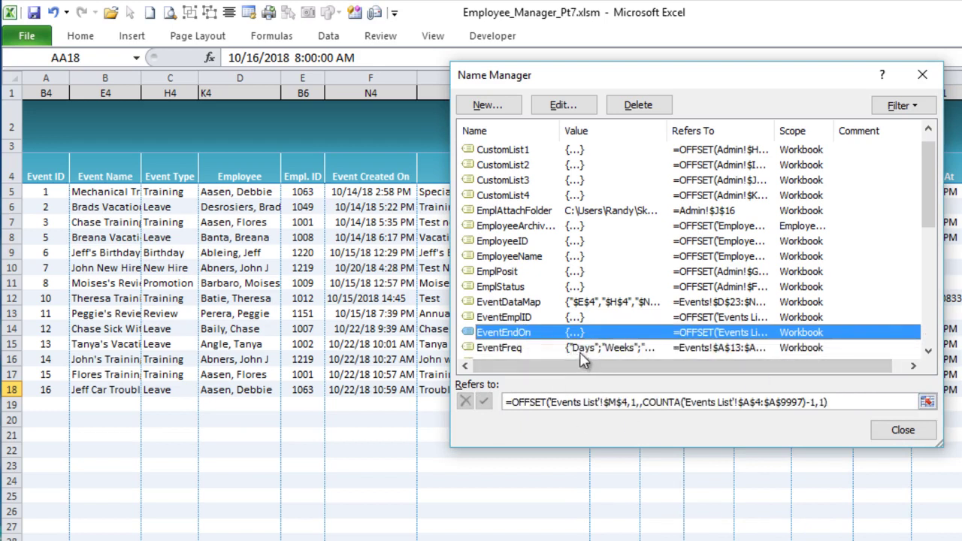
drag(797, 403, 750, 403)
click(640, 404)
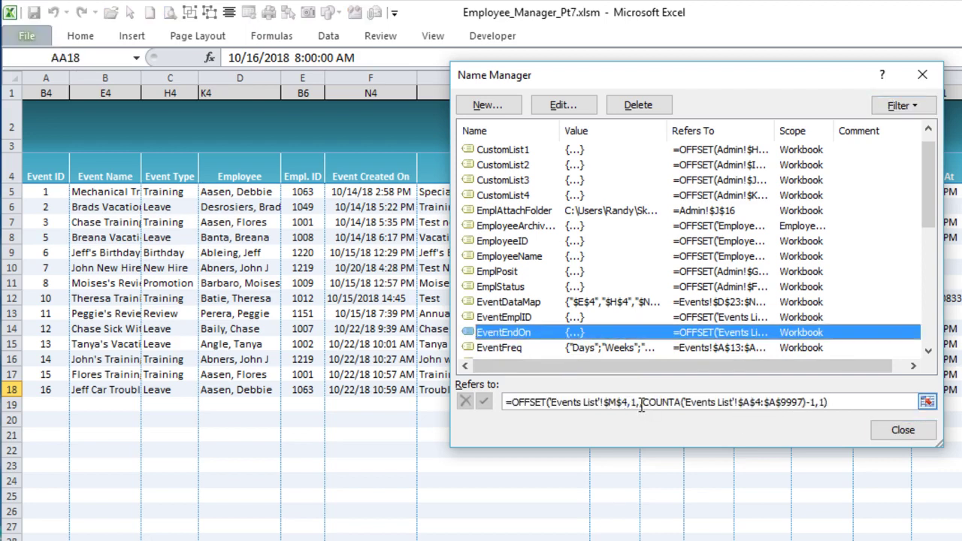
text(,)
key(BackSpace)
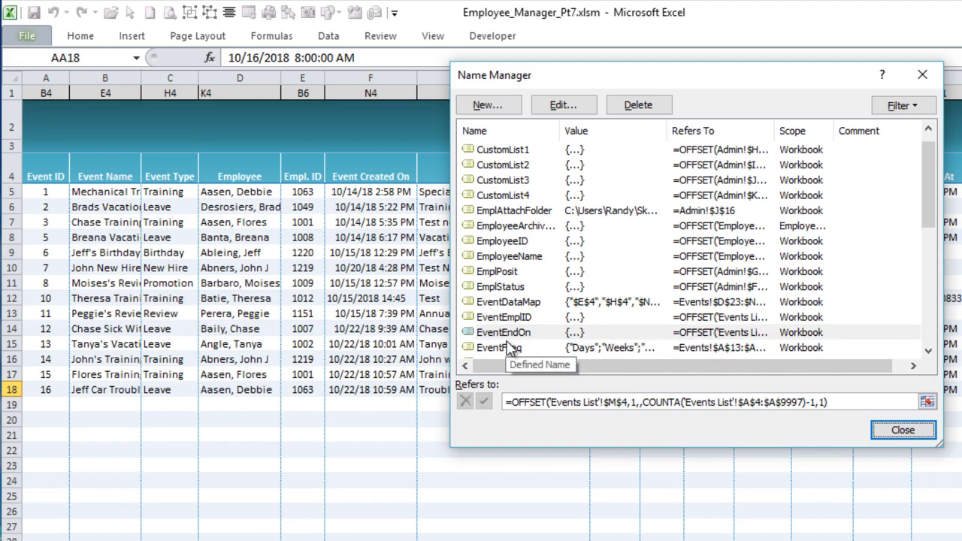
key(Tab)
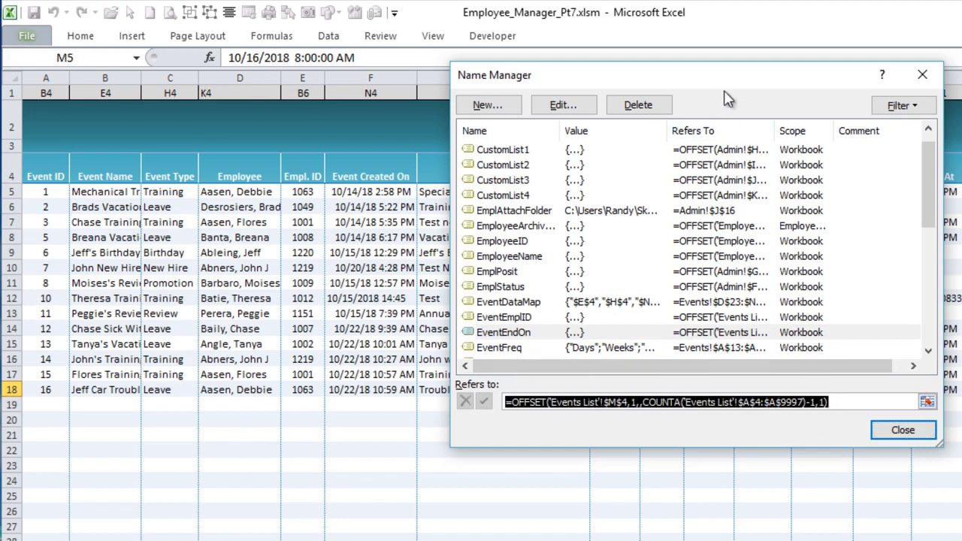
drag(728, 80, 300, 151)
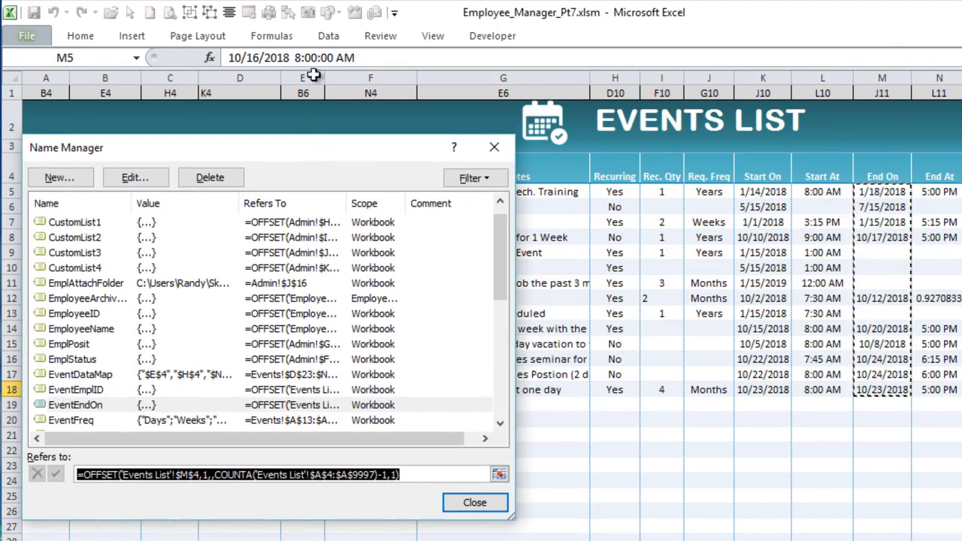
drag(252, 157, 365, 158)
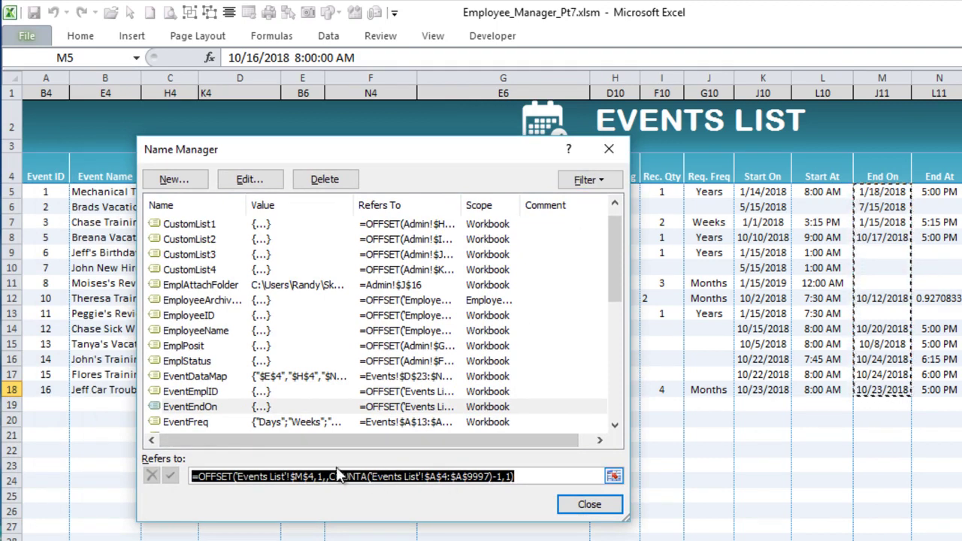
click(179, 411)
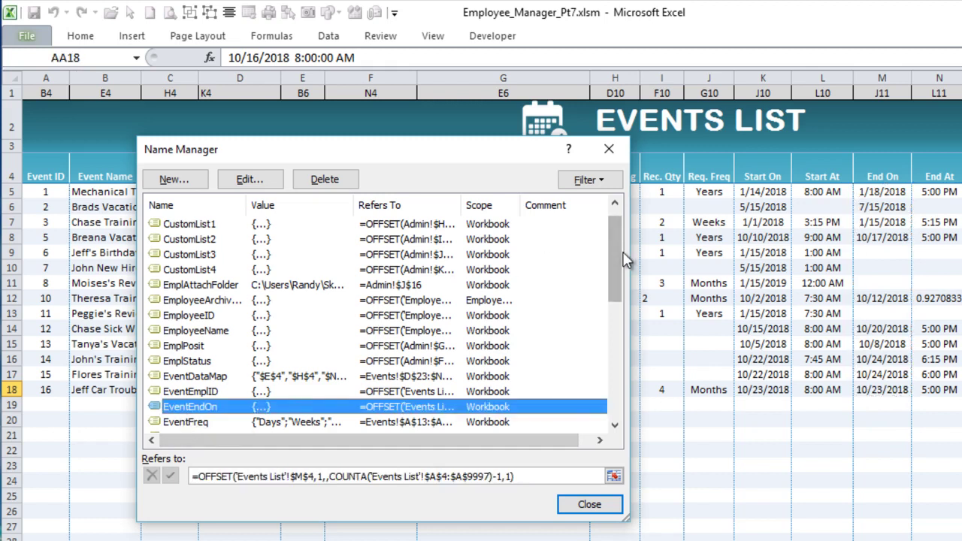
- Look up the EventStartOn name and preview the Start On range its formula covers
drag(614, 279, 612, 326)
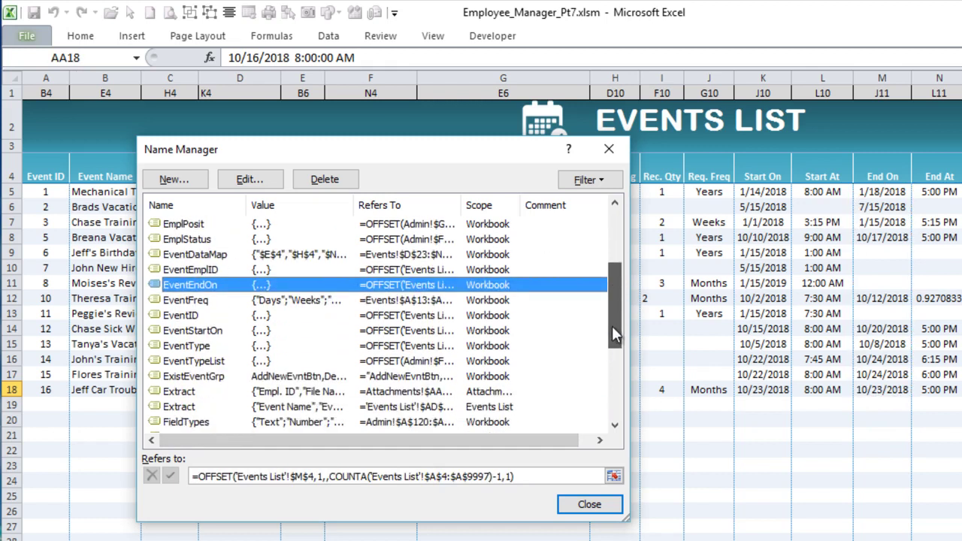
click(180, 331)
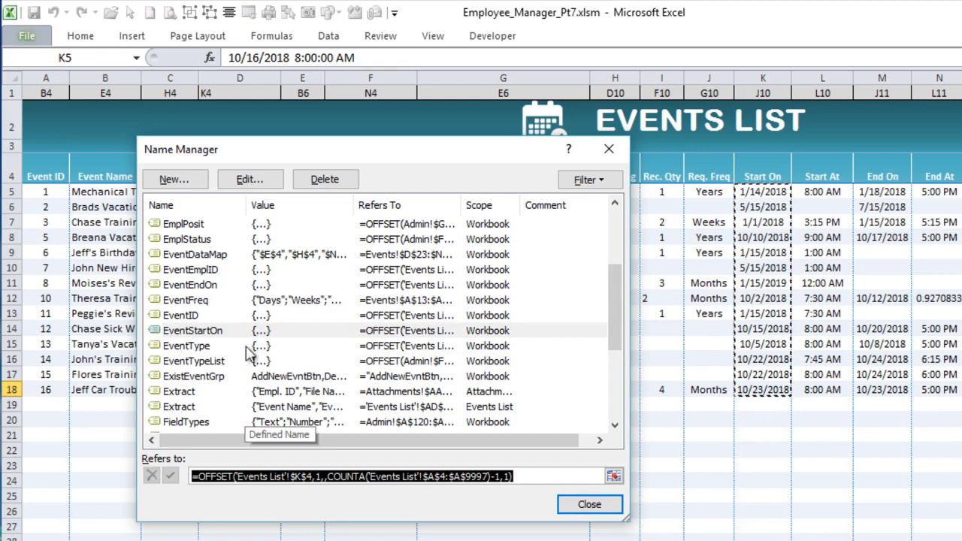
drag(383, 155, 400, 169)
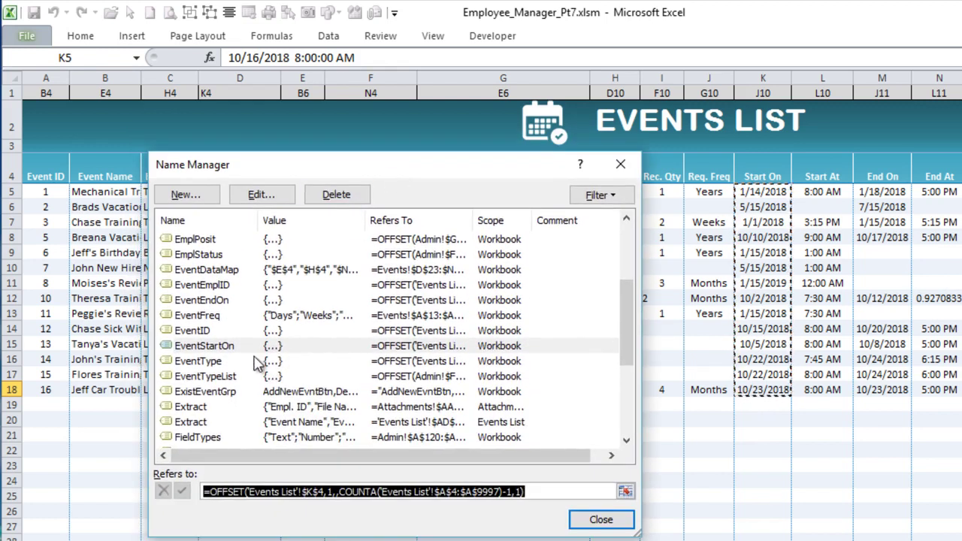
- Preview the range of the EventID name and highlight the column letter A in its starting reference
click(215, 331)
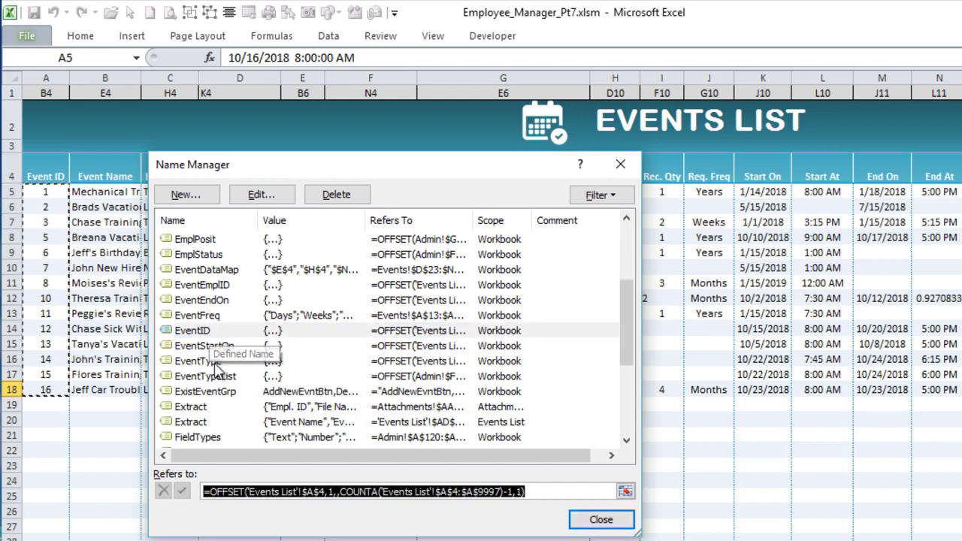
click(306, 494)
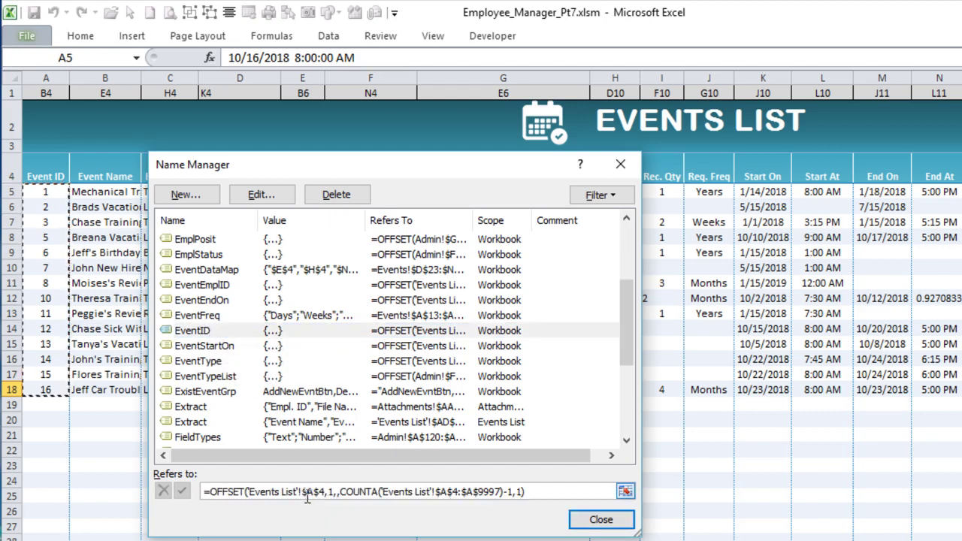
drag(307, 495, 313, 495)
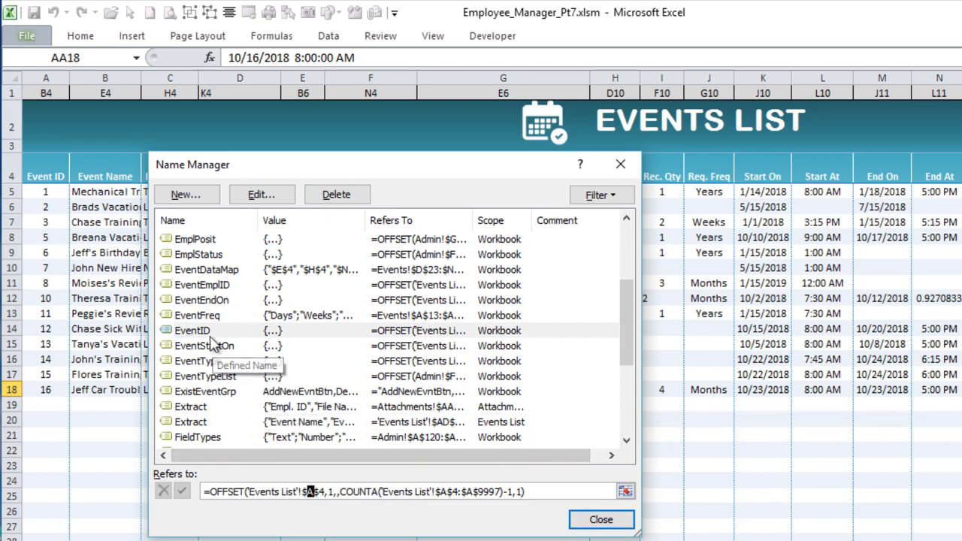
- Sort the defined names by what they refer to, widen that column, and bring the Events List names into view
click(441, 219)
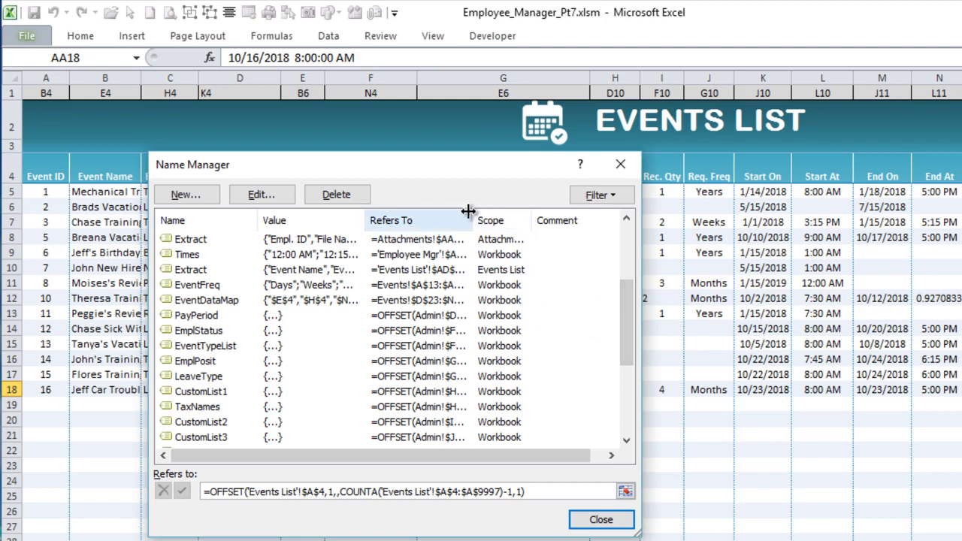
drag(473, 221, 531, 221)
drag(622, 314, 622, 377)
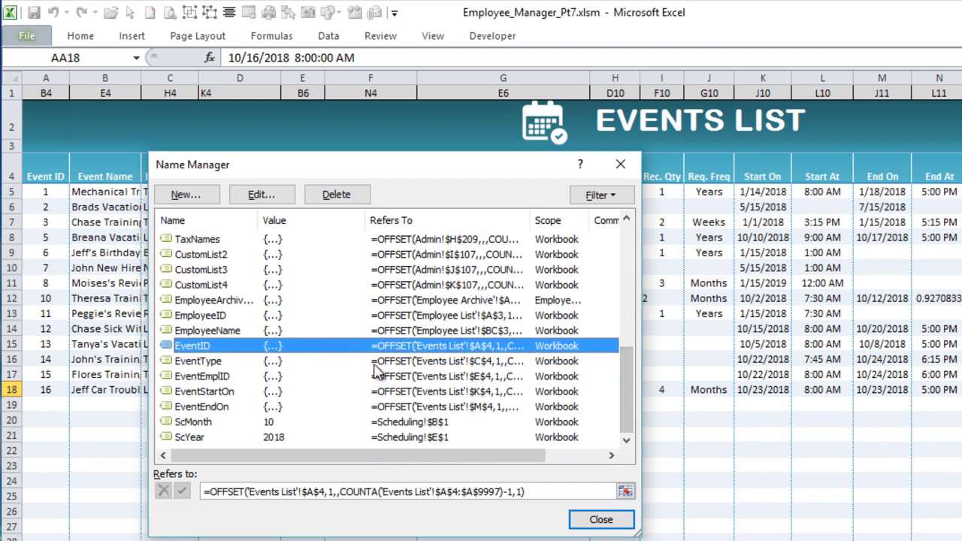
- Compare the OFFSET formulas of the grouped Events List names EventType, EventStartOn, EventEmplID and EventID
click(341, 362)
click(331, 391)
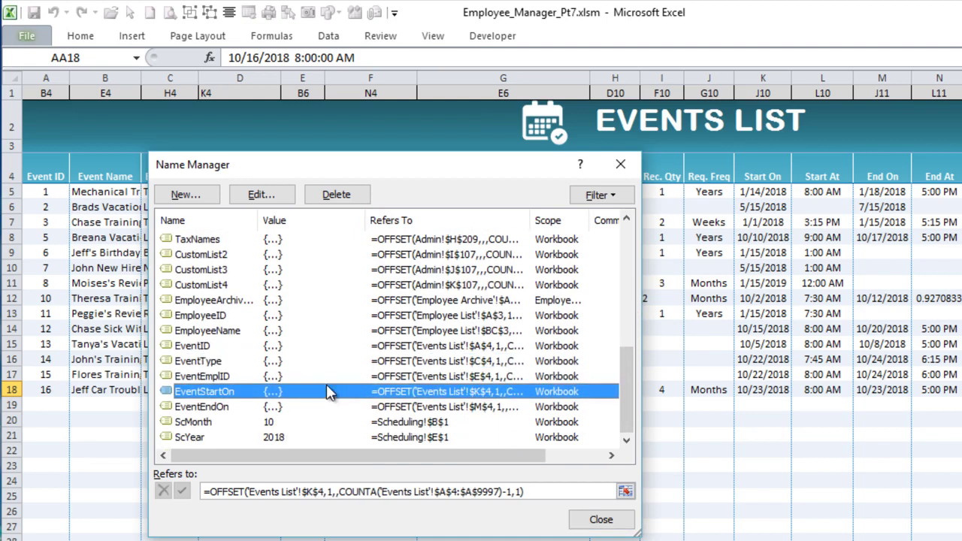
click(319, 377)
click(199, 347)
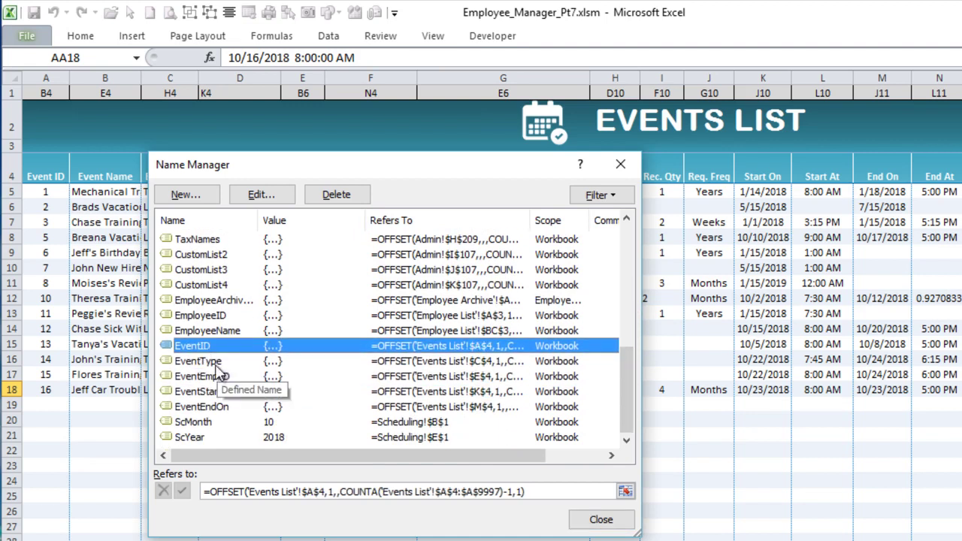
- Preview the EventType range and move the Name Manager aside to uncover the Event Type column
click(213, 361)
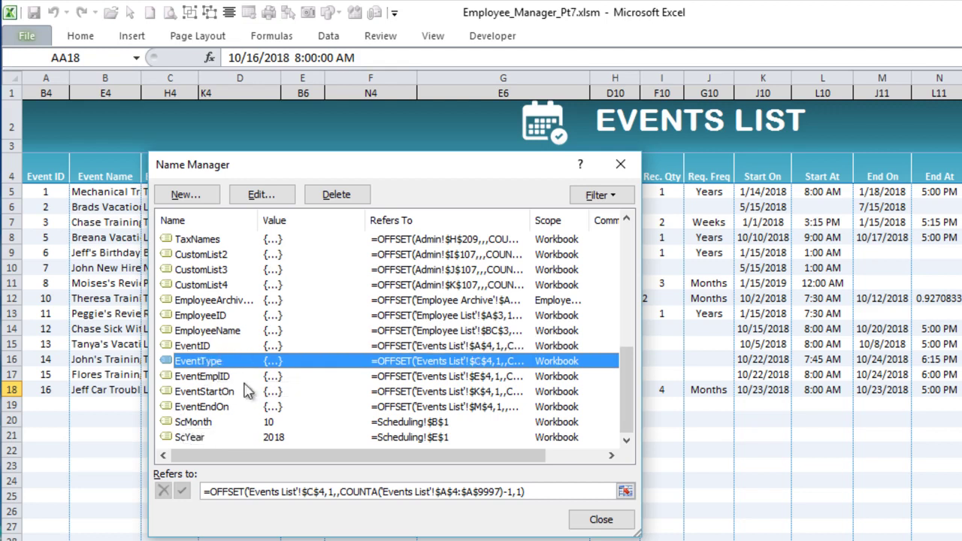
key(Tab)
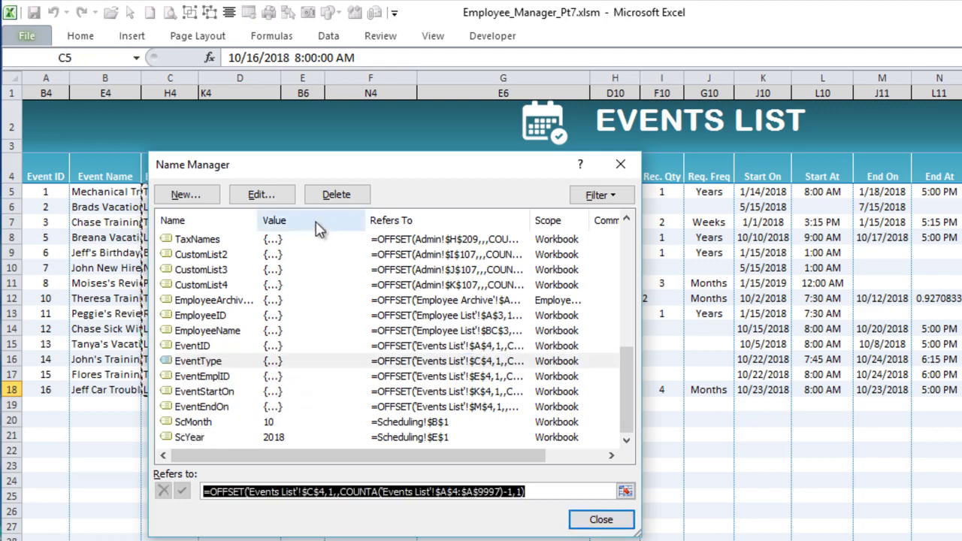
drag(347, 165, 413, 157)
- Check the EventEmplID, EventStartOn and EventEndOn formulas, then close the Name Manager
click(339, 371)
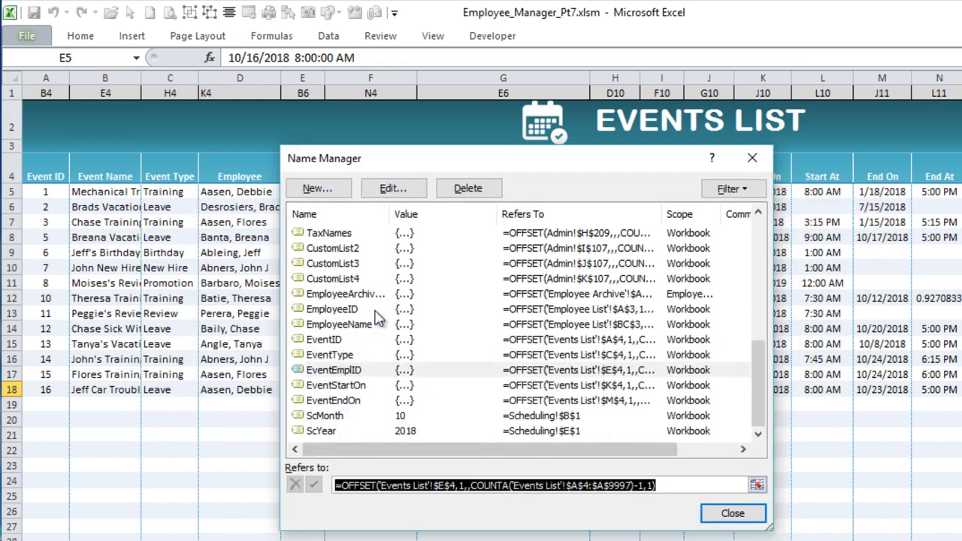
click(336, 384)
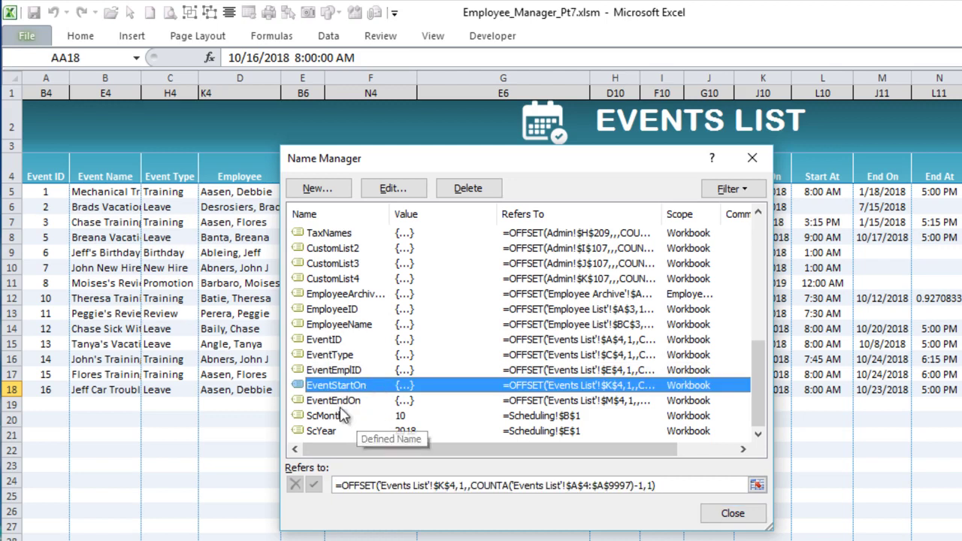
click(341, 400)
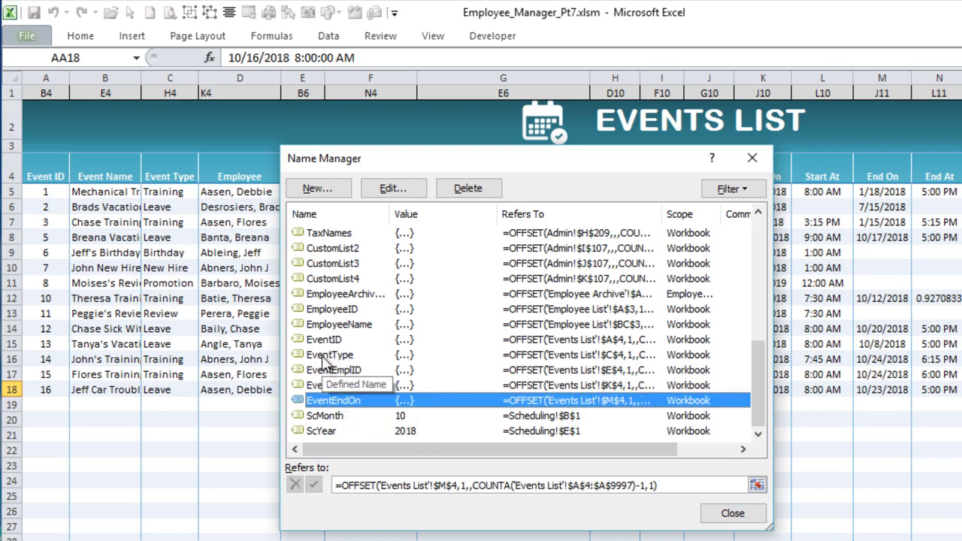
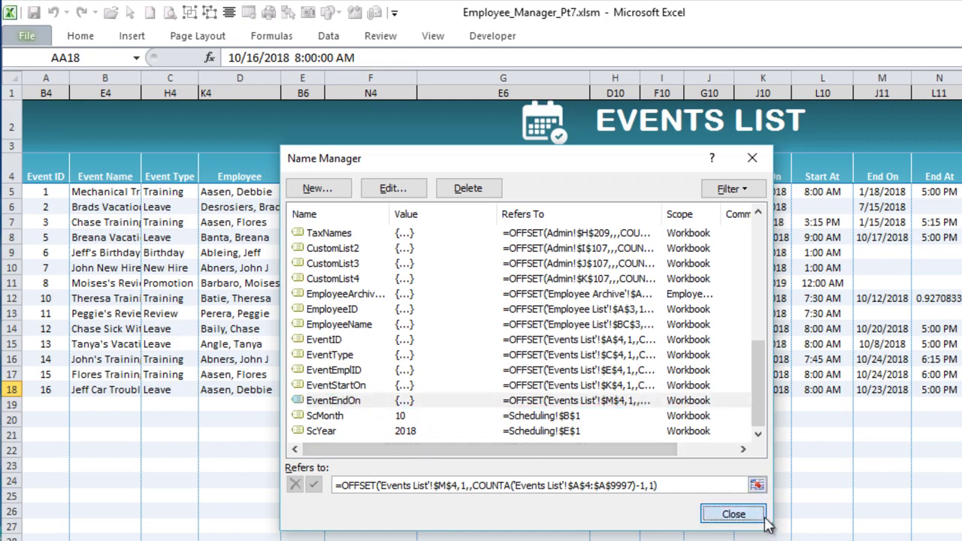
click(732, 513)
- Switch to the Admin sheet and examine the holiday names and holiday dates in the Company Holidays table
key(ctrl+Page_Up)
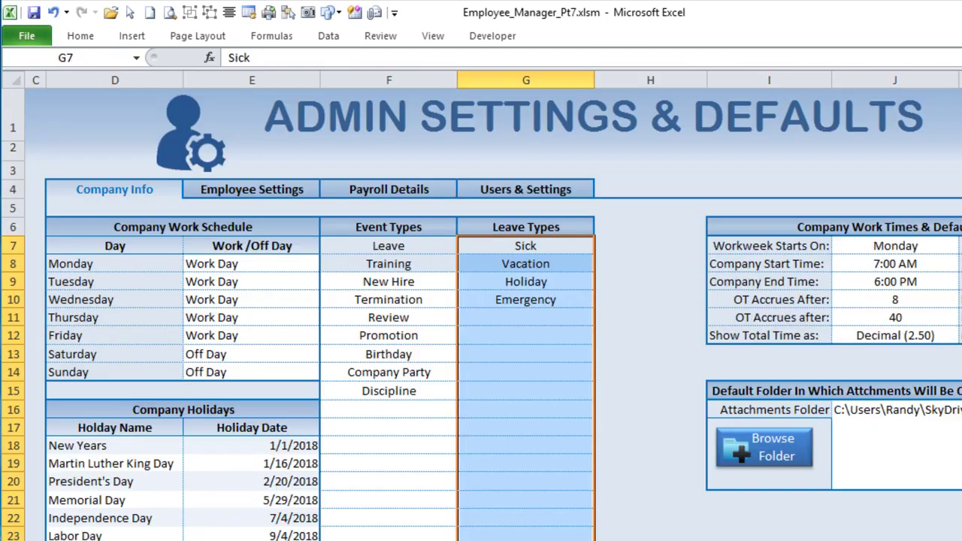
scroll(134, 514, down, 4)
scroll(129, 515, up, 1)
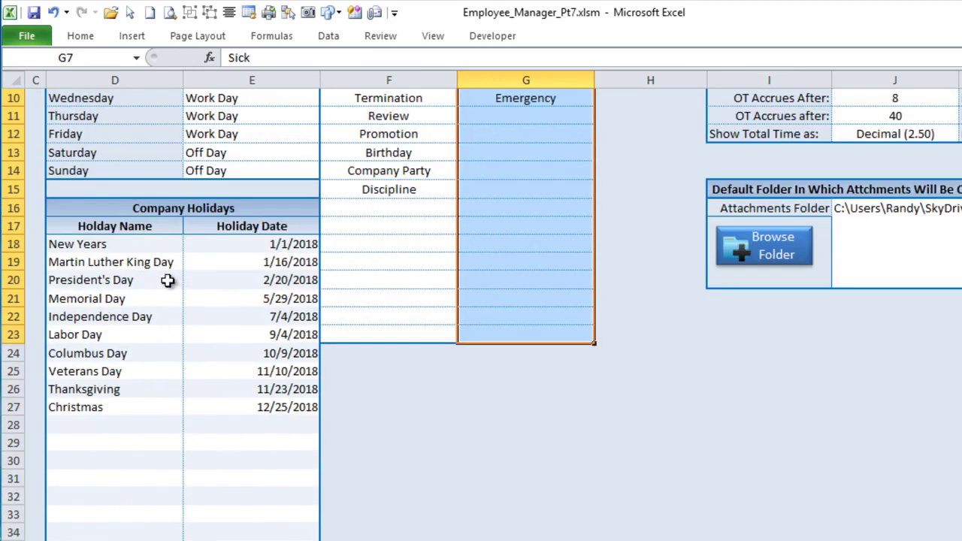
drag(88, 243, 116, 425)
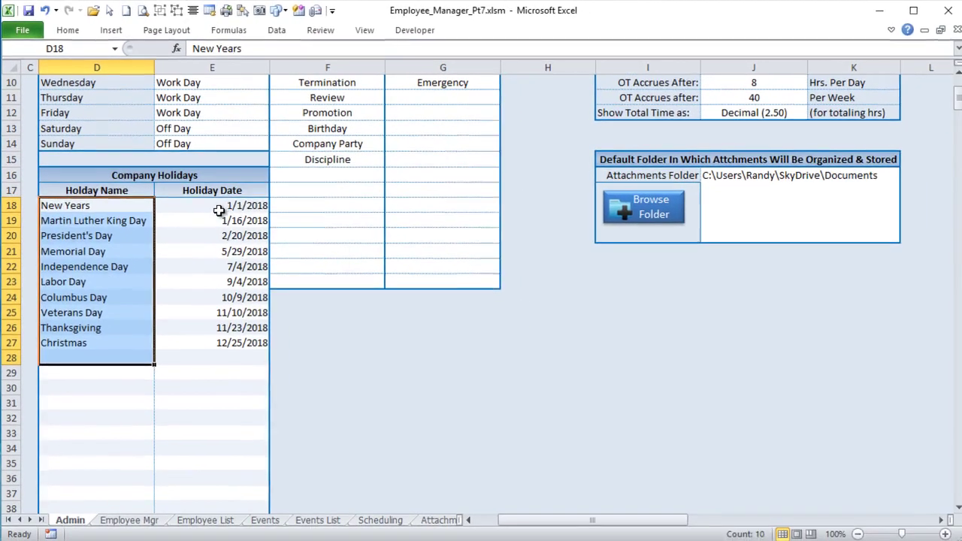
drag(218, 211, 198, 337)
scroll(190, 343, up, 3)
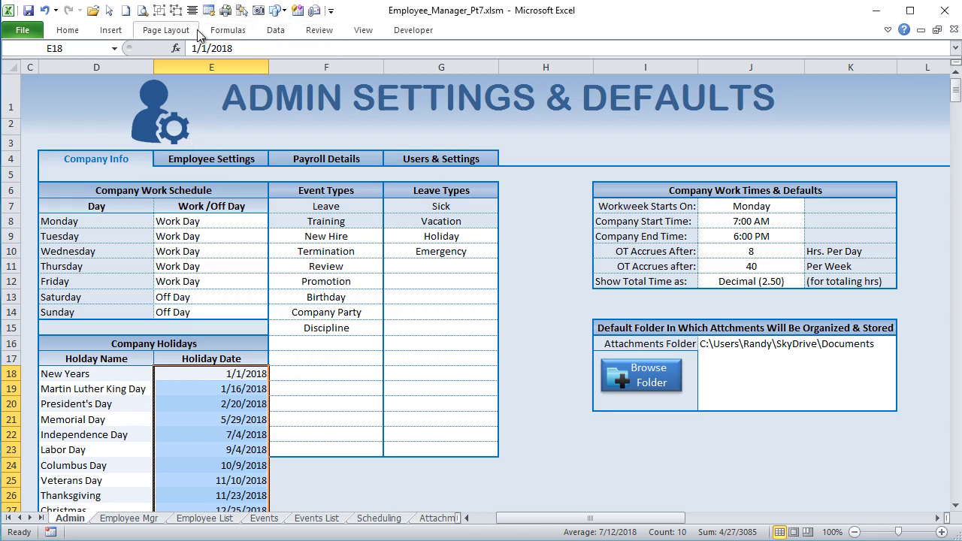
- Reopen the Name Manager and inspect the full extent of the Holiday_Dates range in the Company Holidays table
click(234, 30)
click(416, 68)
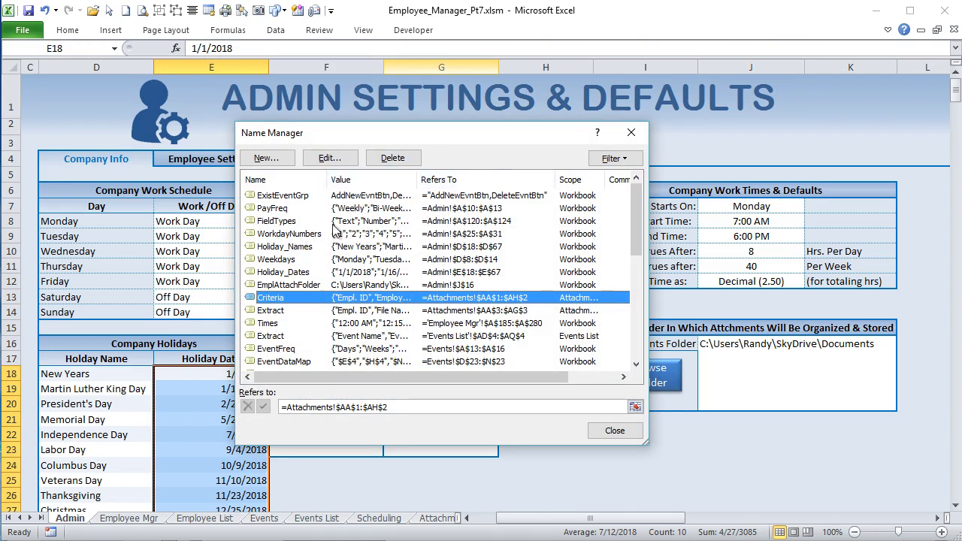
click(280, 273)
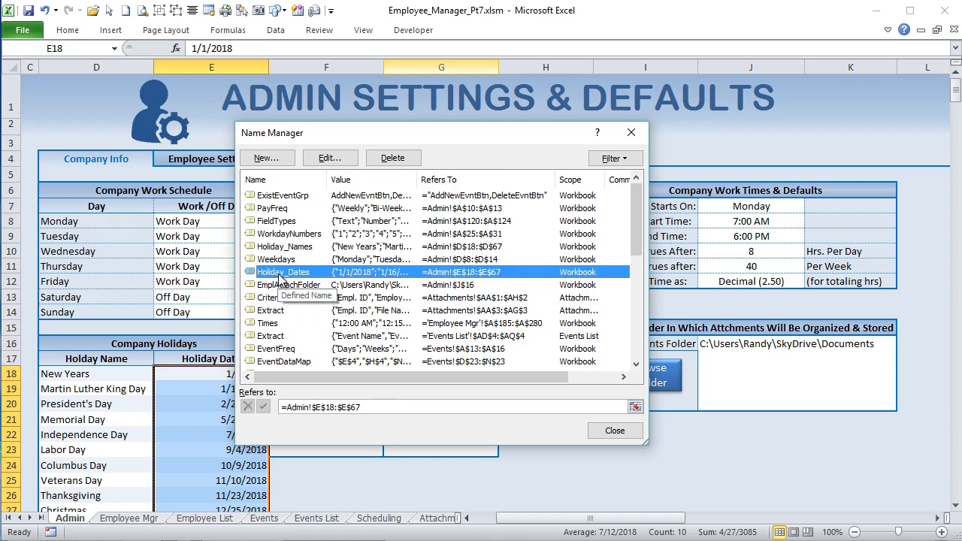
key(Tab)
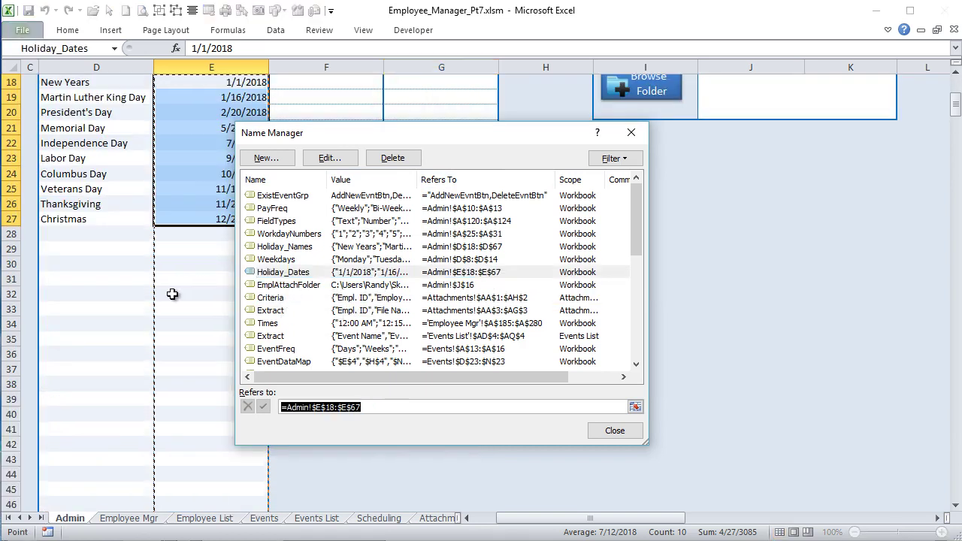
scroll(172, 365, up, 3)
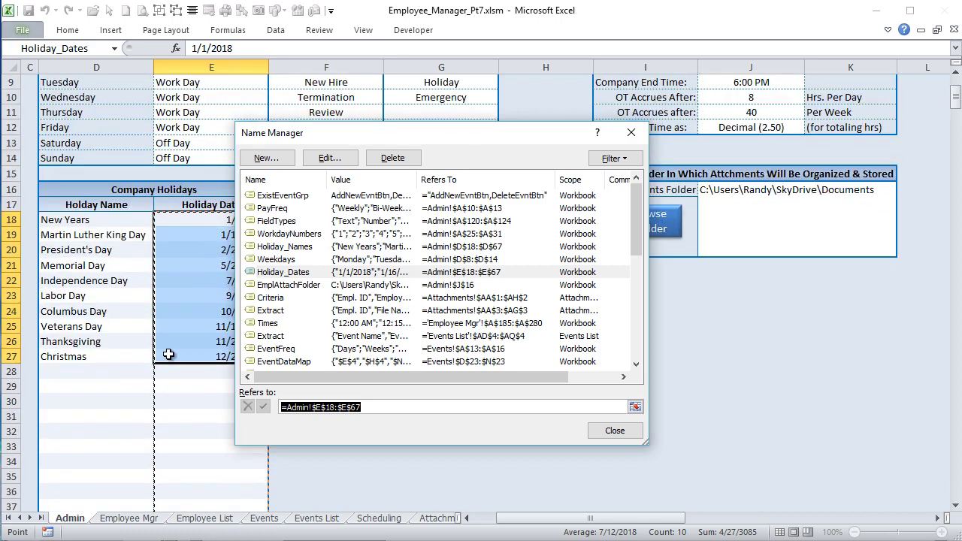
scroll(167, 352, down, 14)
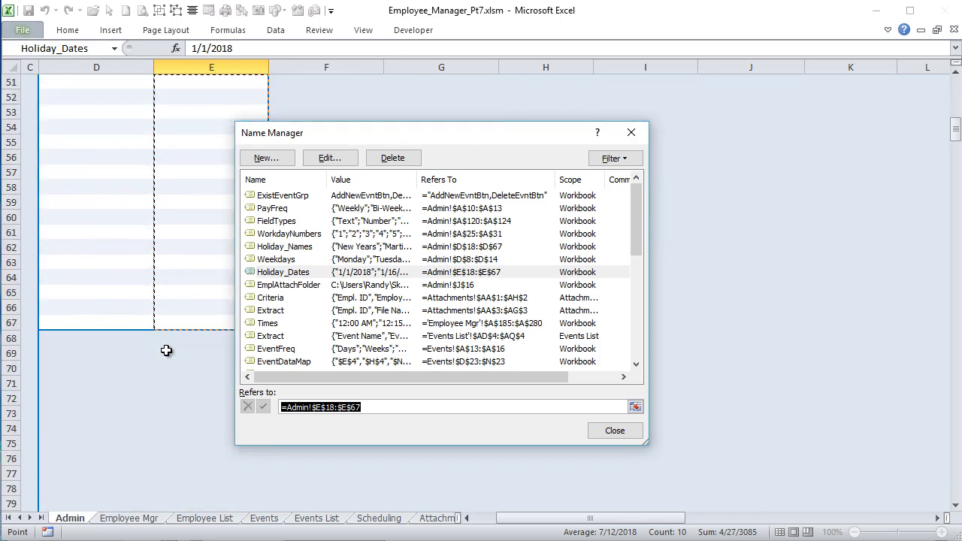
scroll(166, 351, up, 9)
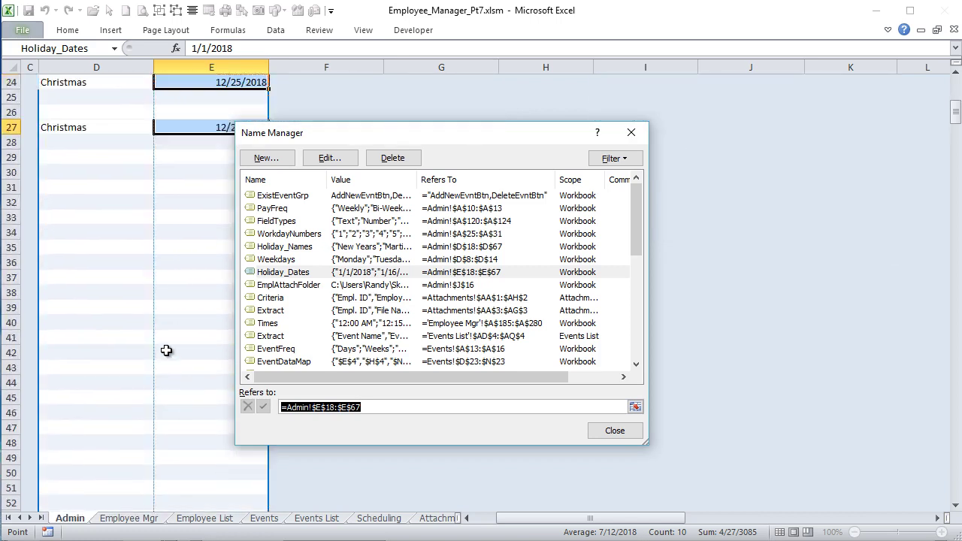
scroll(166, 350, up, 3)
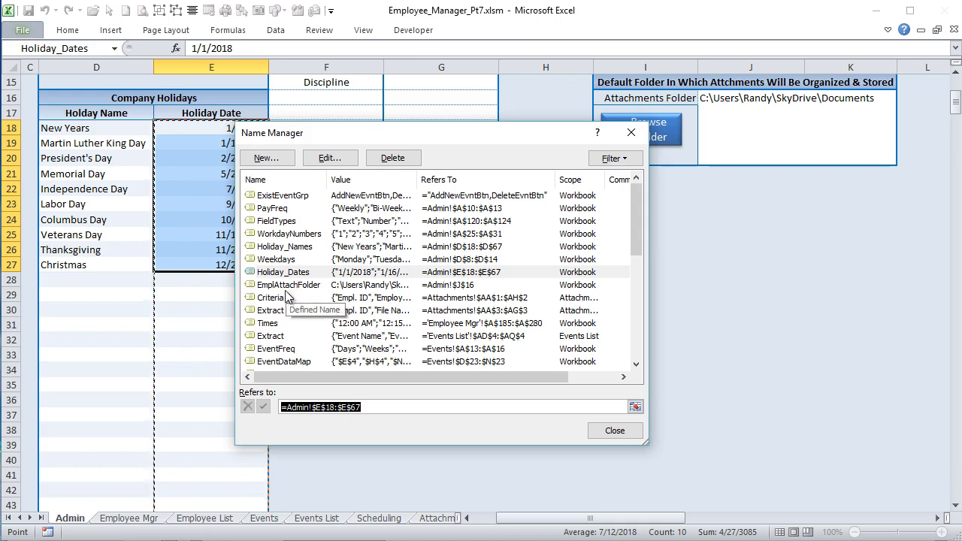
- Preview the Holiday_Names range and inspect its full extent in the Company Holidays table
click(275, 247)
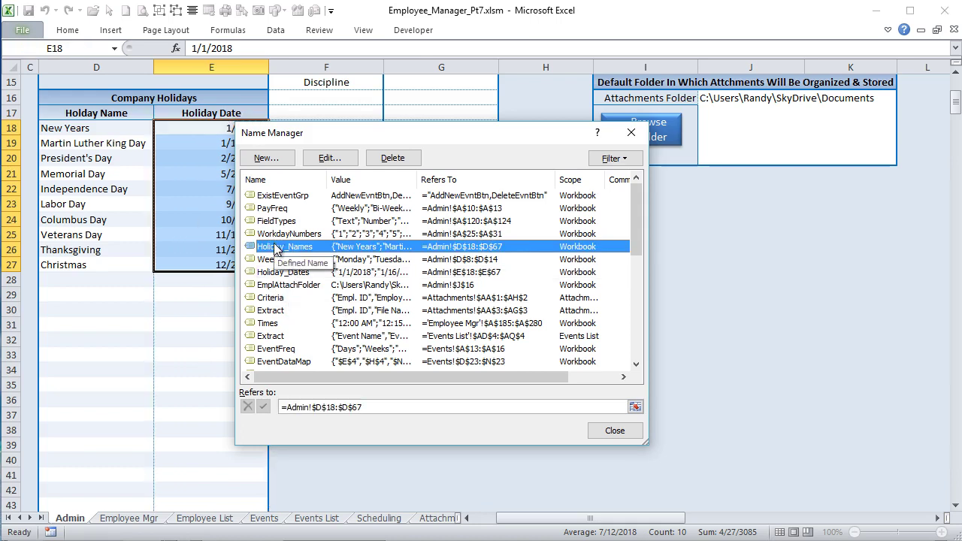
key(Tab)
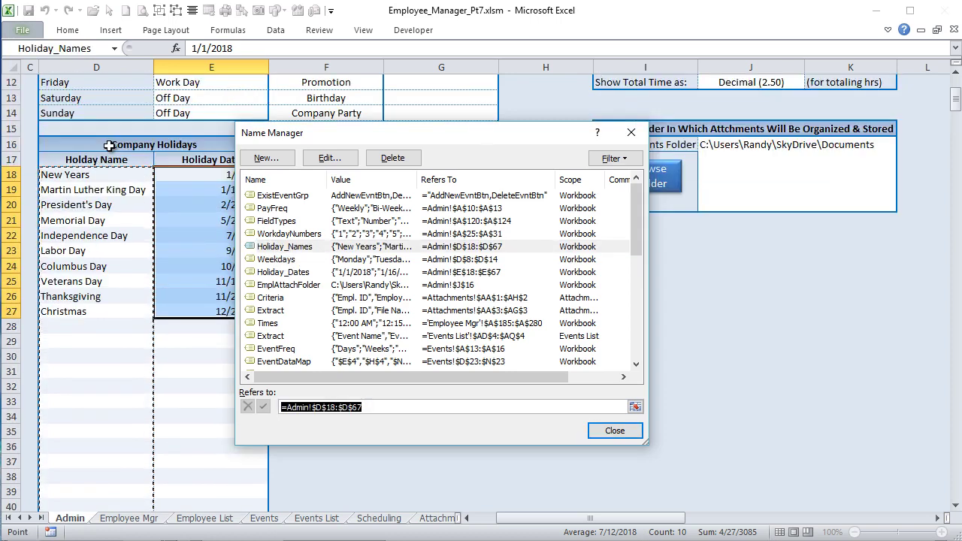
scroll(109, 145, down, 7)
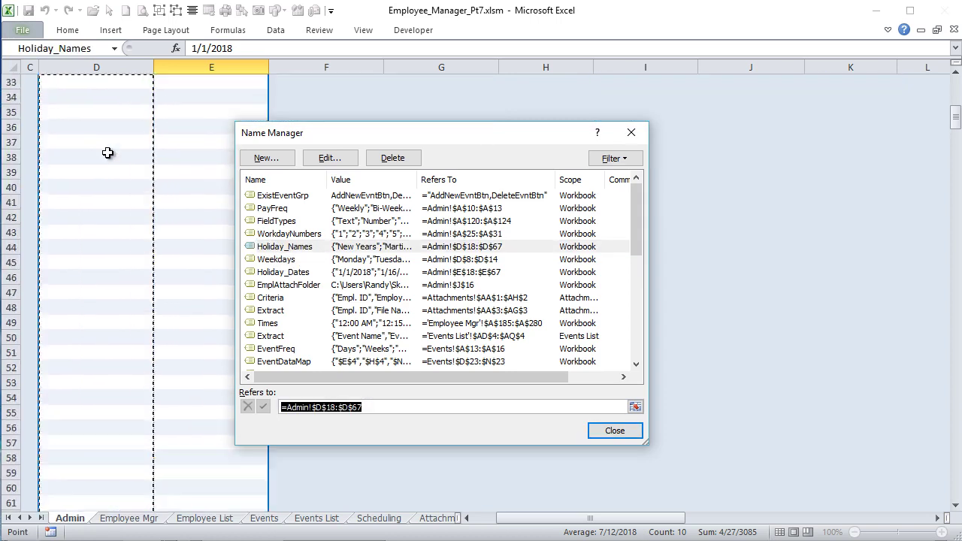
scroll(108, 153, up, 8)
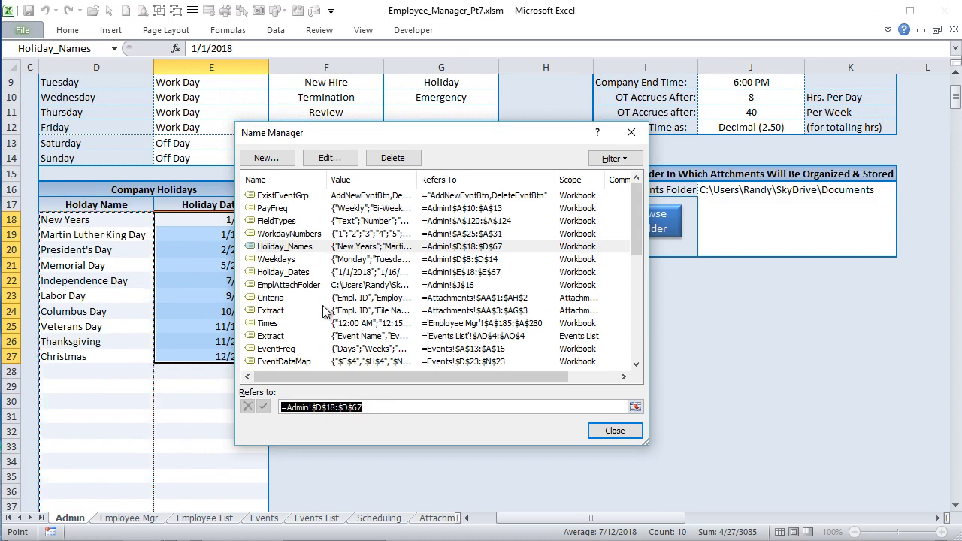
- Preview the Weekdays and WorkdayNumbers ranges on the Admin sheet, then close the Name Manager
click(304, 259)
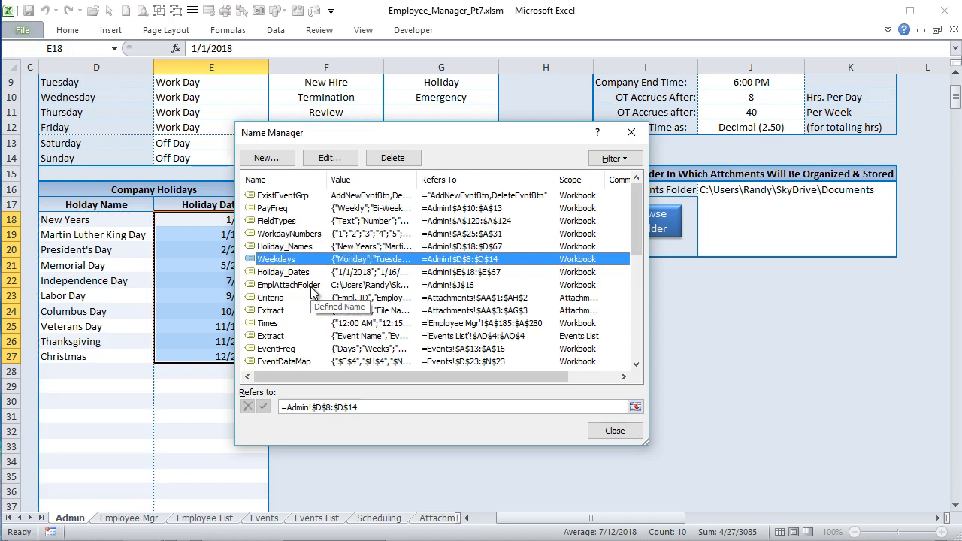
click(304, 260)
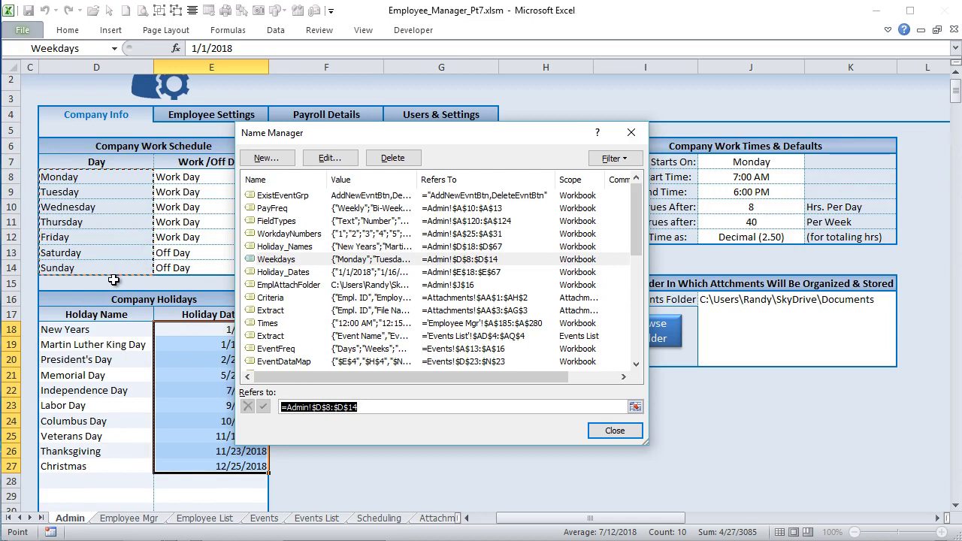
click(283, 234)
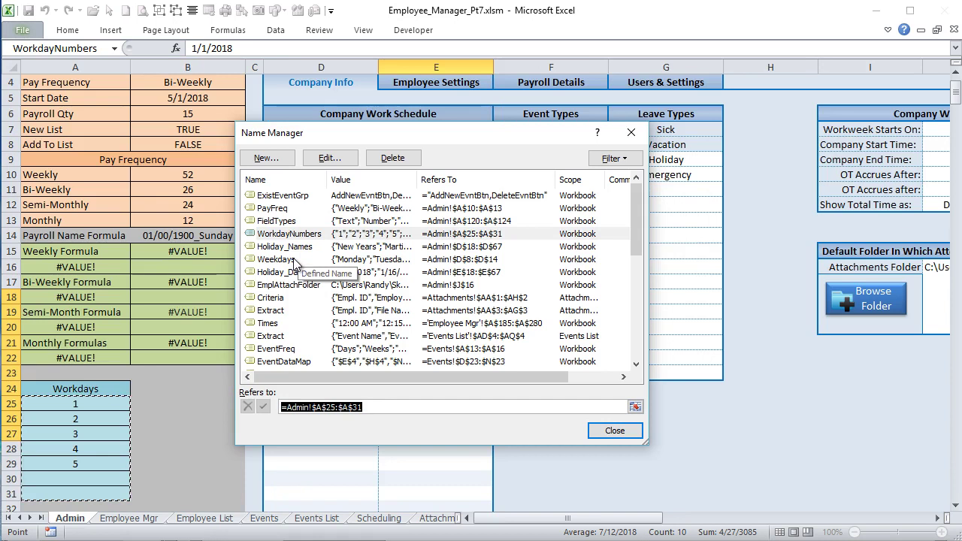
drag(437, 135, 527, 110)
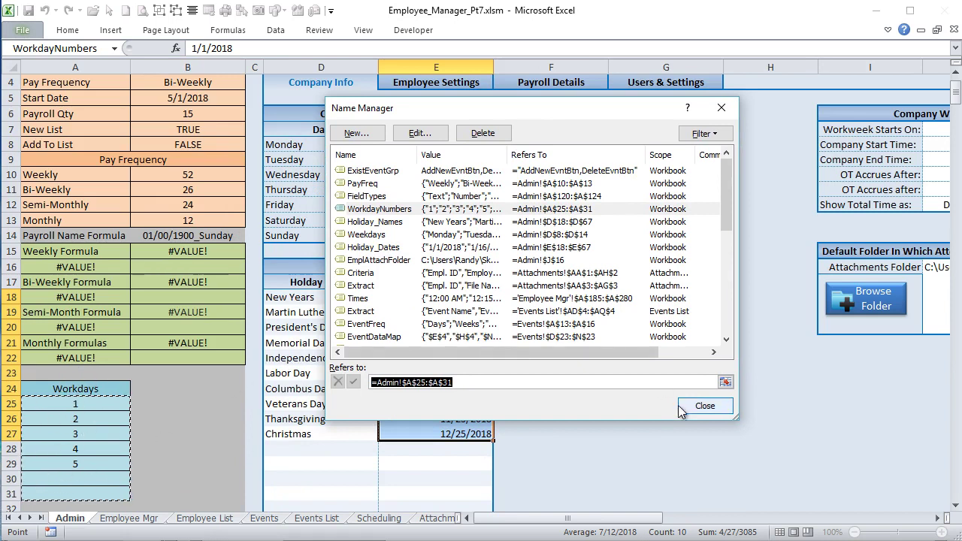
click(711, 405)
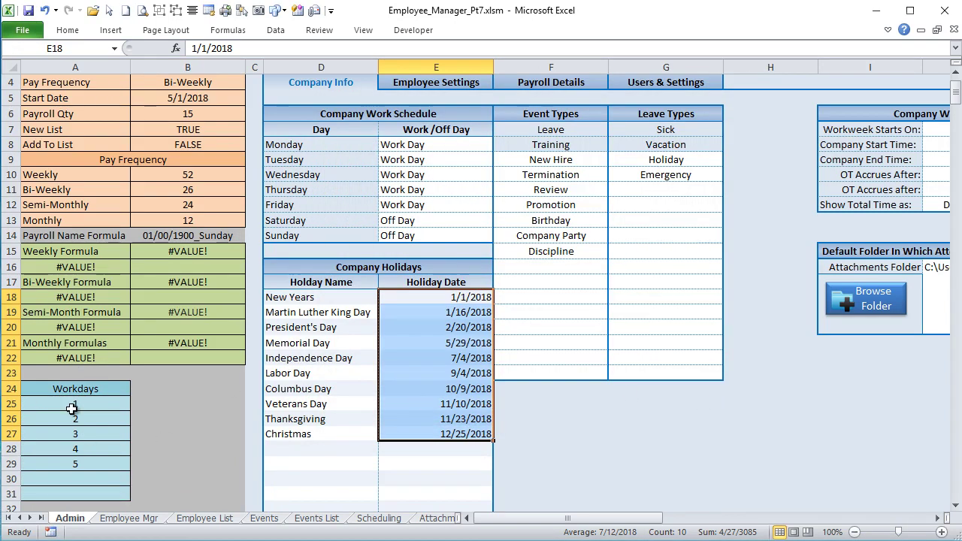
- Review the Work/Off Day entries and examine the formula in the first Workdays cell, A25, leaving it as is
drag(428, 144, 434, 219)
click(436, 221)
click(93, 403)
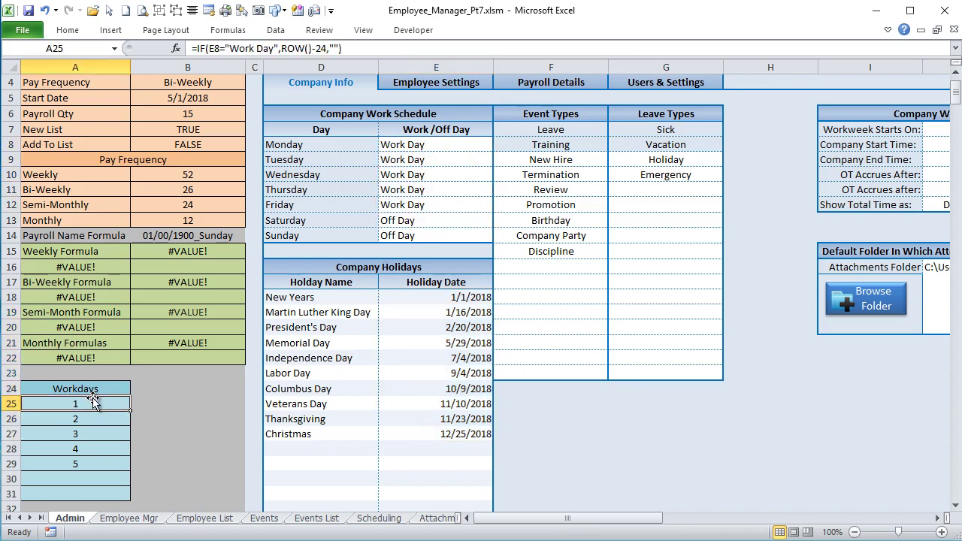
double_click(81, 404)
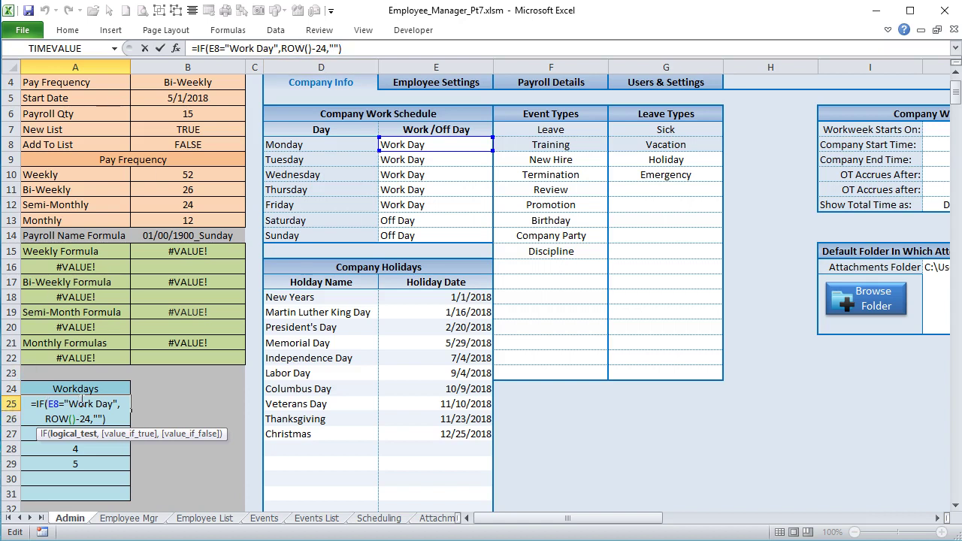
key(Return)
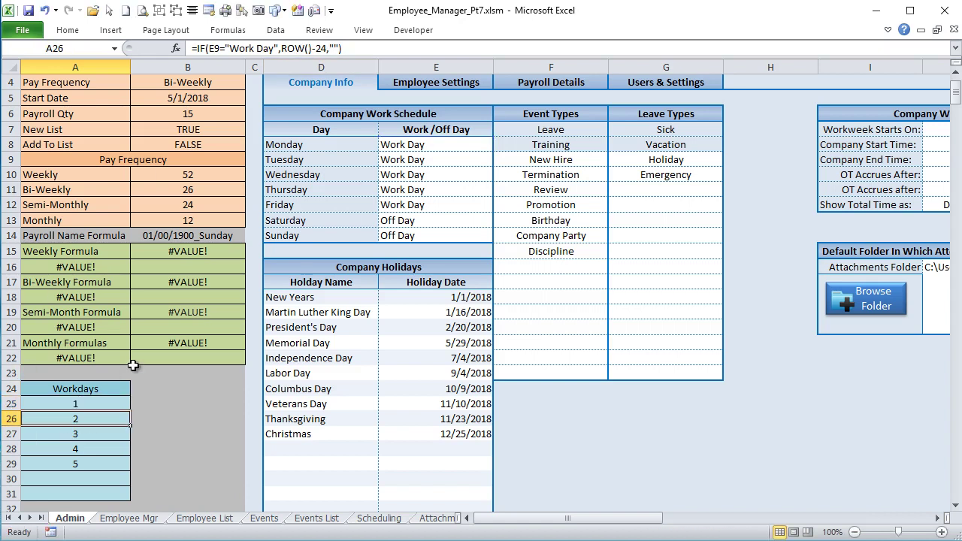
- Compare the Workdays formula in A26 with Tuesday's entry in E9 and review the Workdays numbers in A25:A29
click(12, 418)
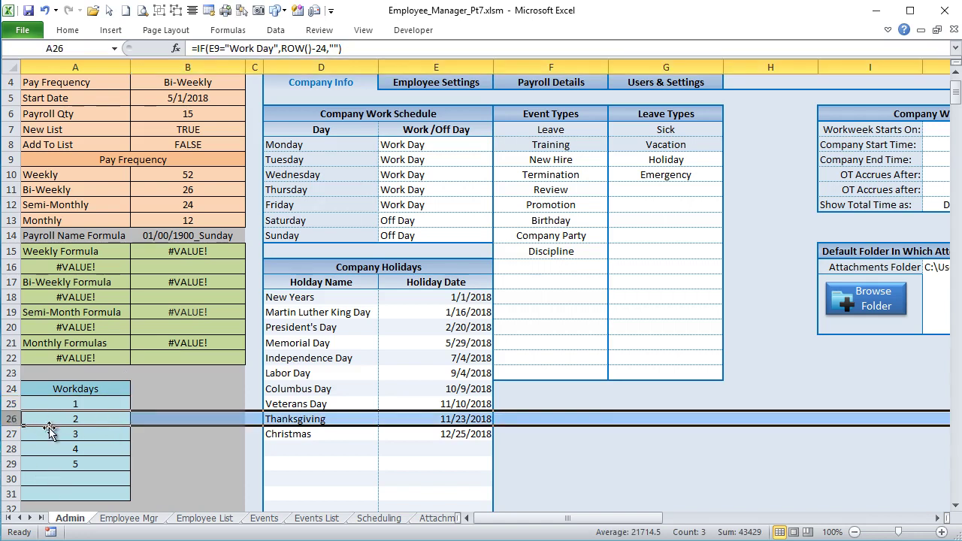
click(413, 160)
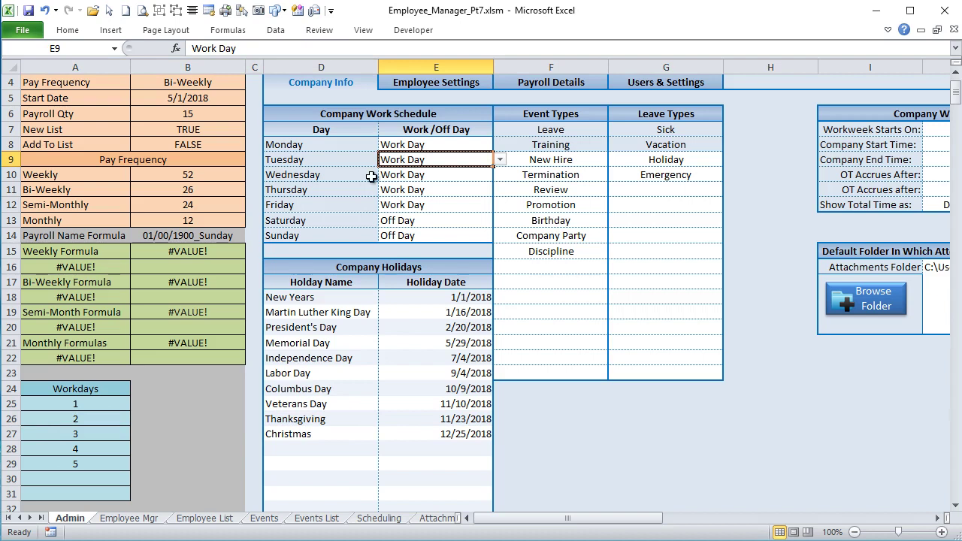
click(69, 422)
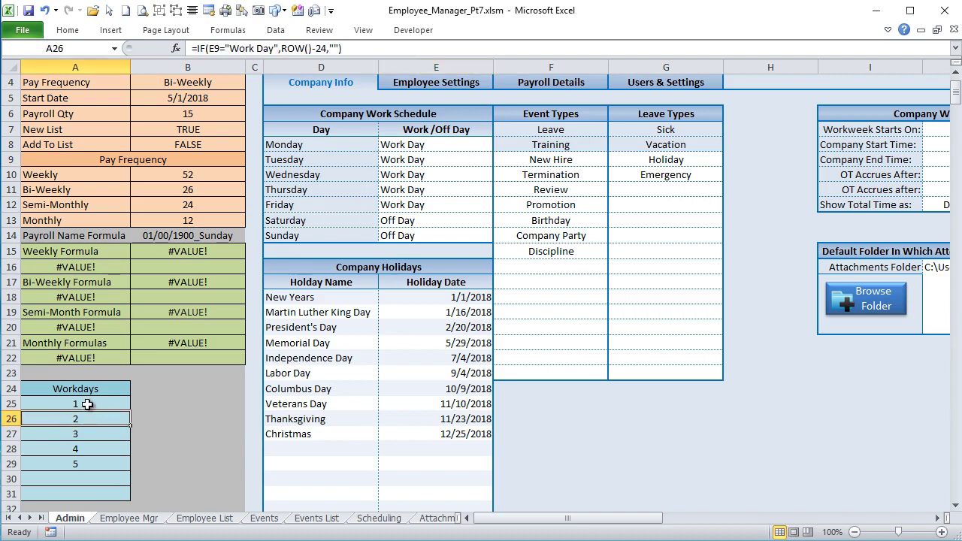
click(88, 404)
drag(88, 404, 91, 464)
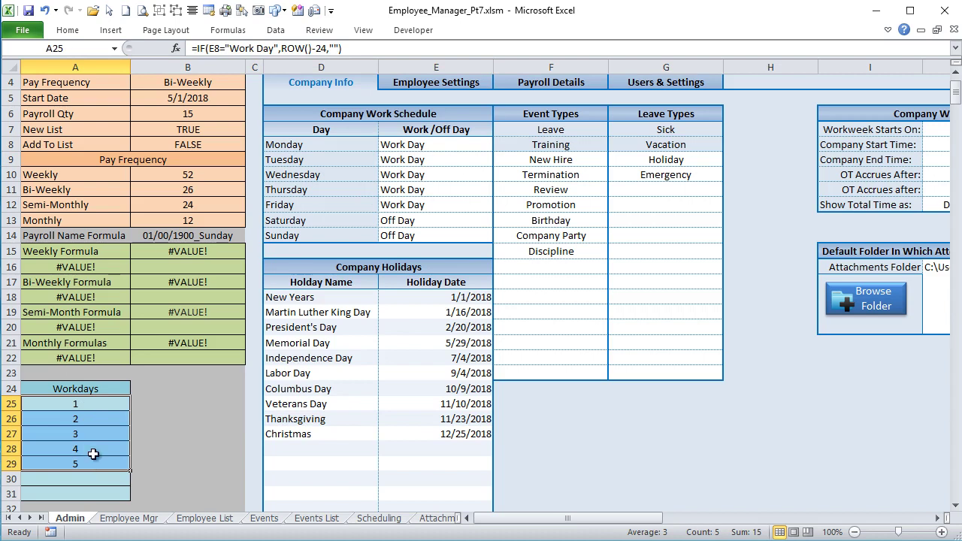
click(103, 402)
click(94, 417)
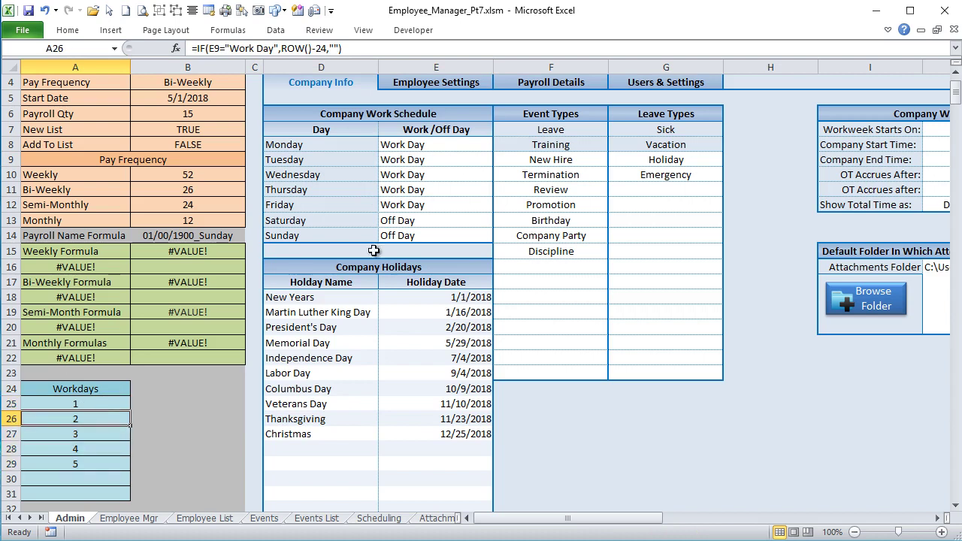
- Set Tuesday to Off Day in the Company Work Schedule
click(453, 160)
click(500, 160)
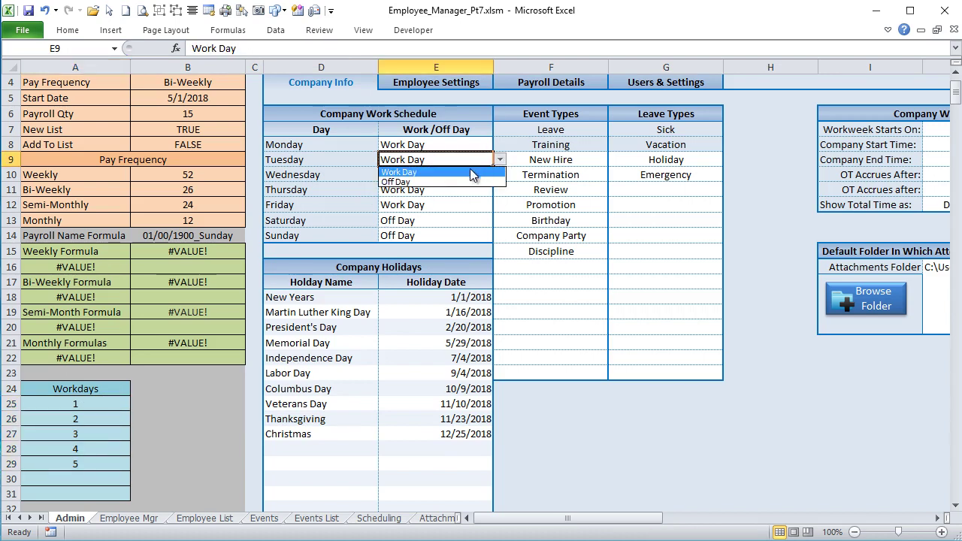
click(446, 184)
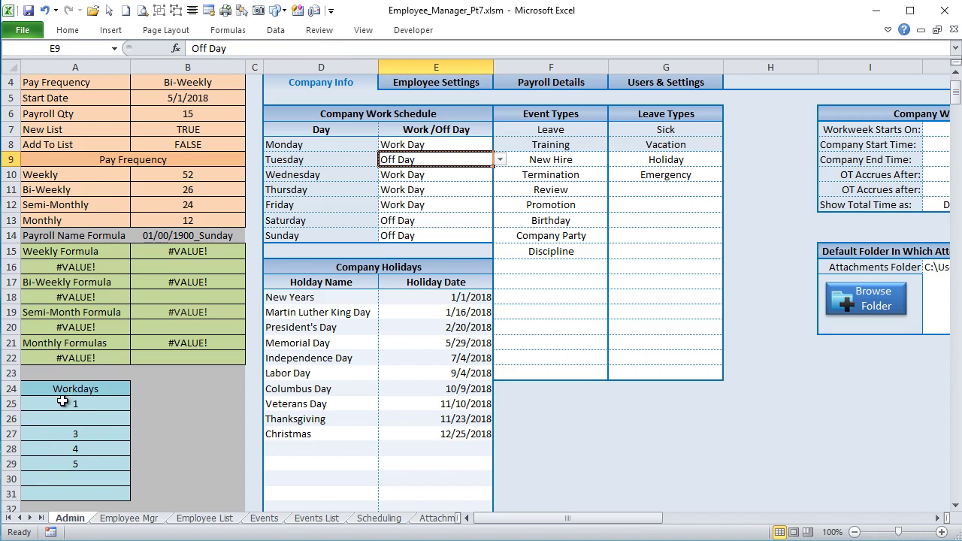
- Check the 10/2/2018 column on the Scheduling sheet, then return to the Admin sheet and select the Workdays range A25:A31
click(378, 518)
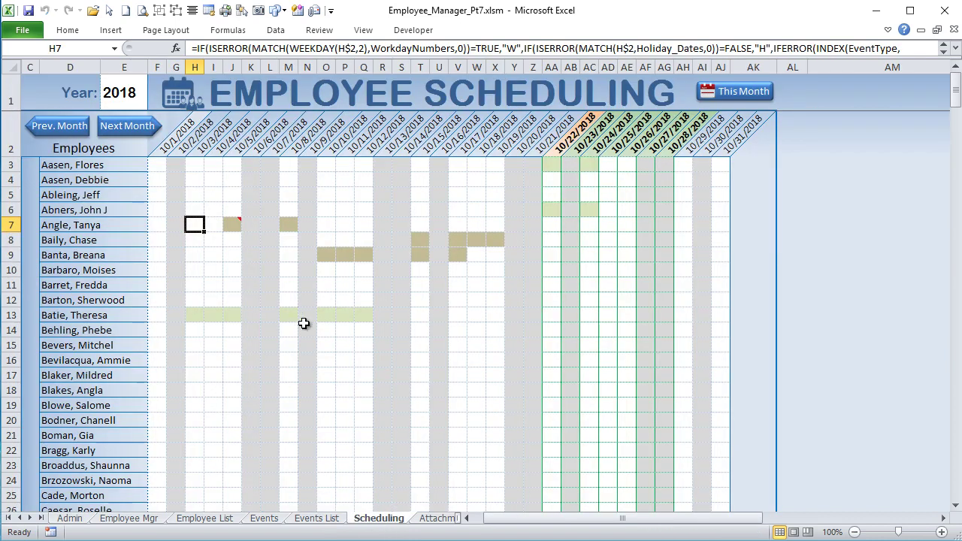
click(178, 152)
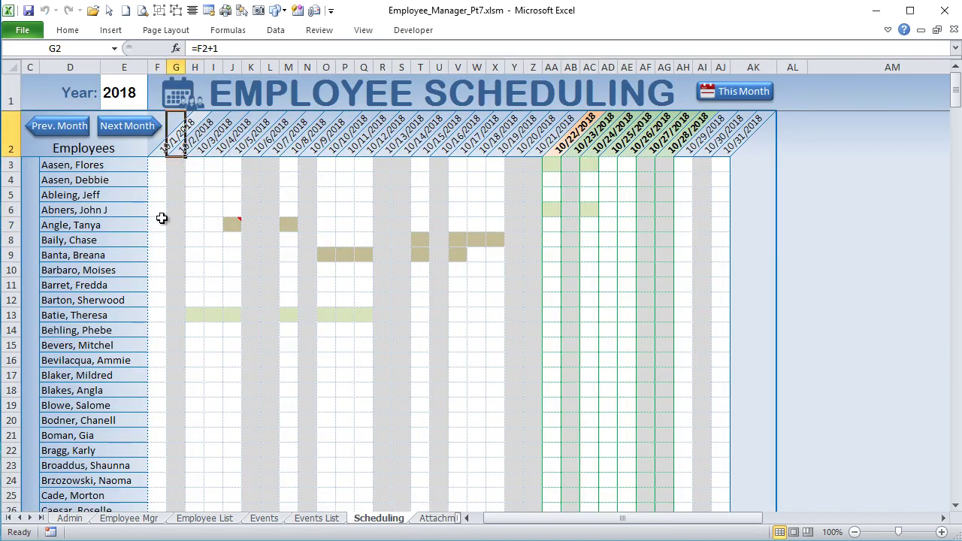
drag(171, 167, 176, 273)
click(176, 167)
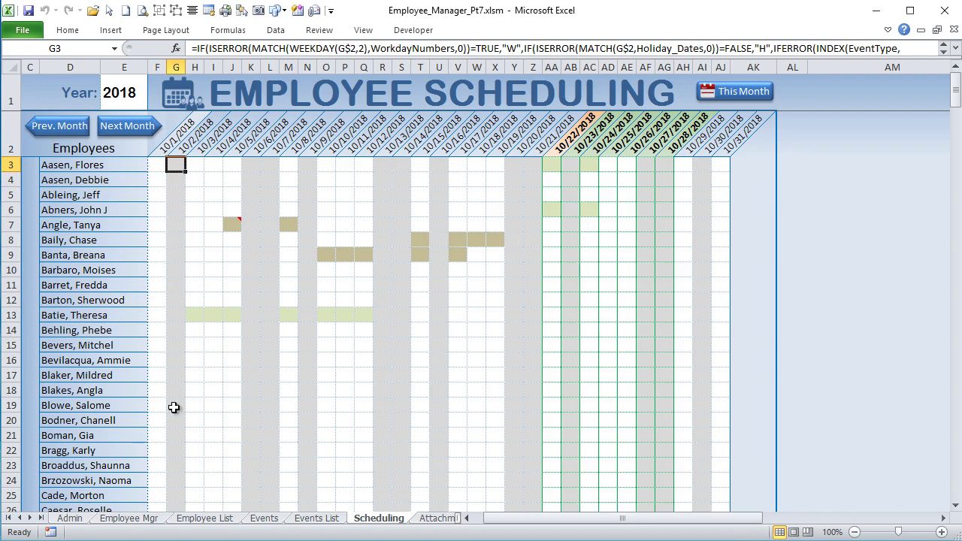
click(85, 518)
drag(97, 403, 95, 493)
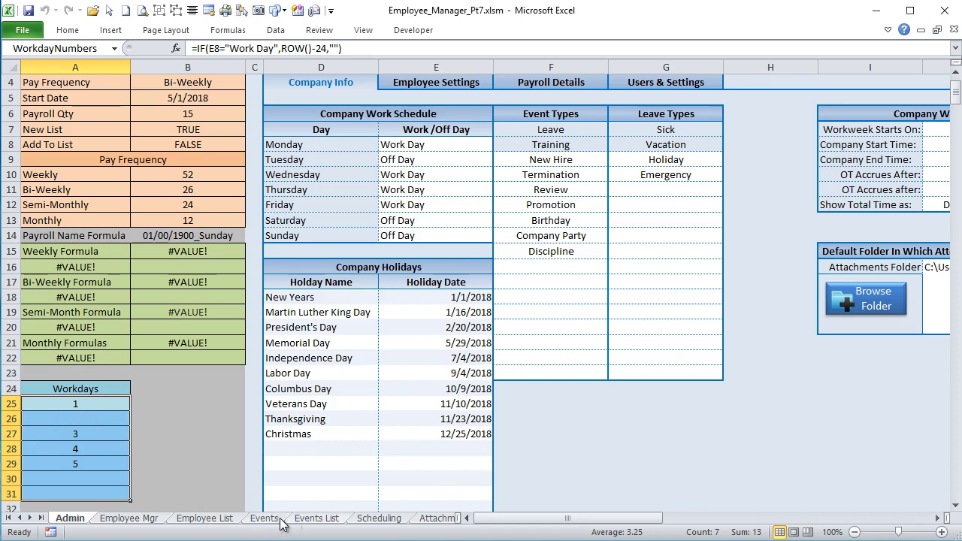
- On the Scheduling sheet, enter =WEEKDAY(G2,2) in cell AM4 to number the date in G2 with Monday as 1
click(374, 523)
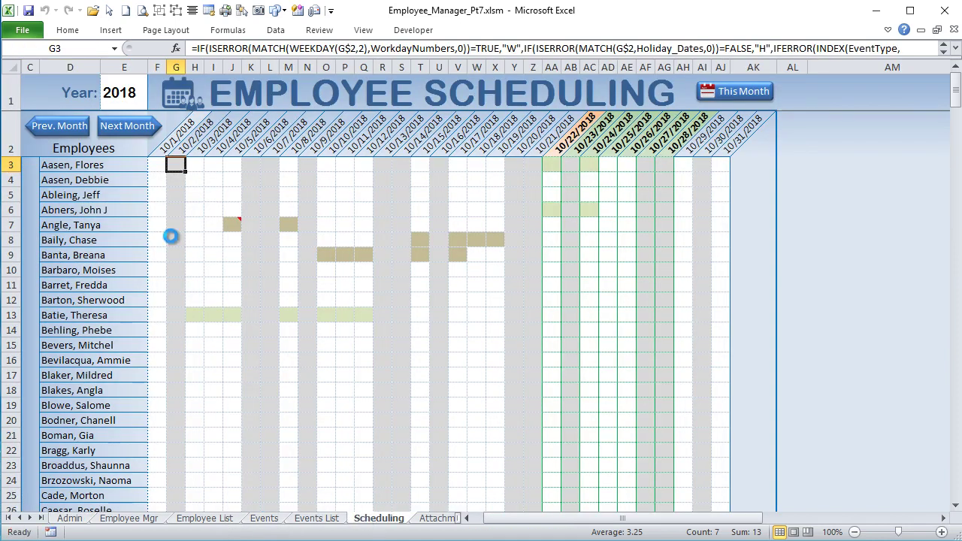
click(183, 149)
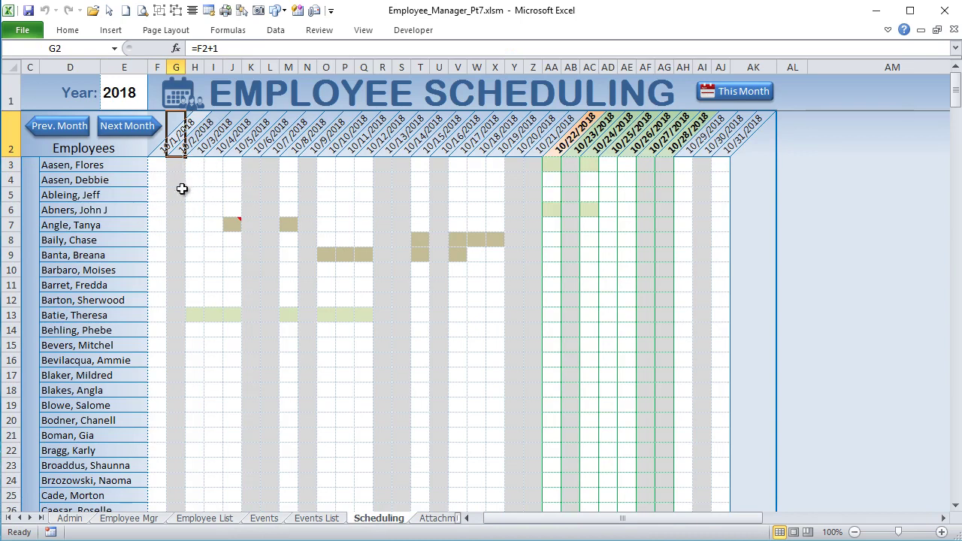
click(823, 183)
text(=weekd)
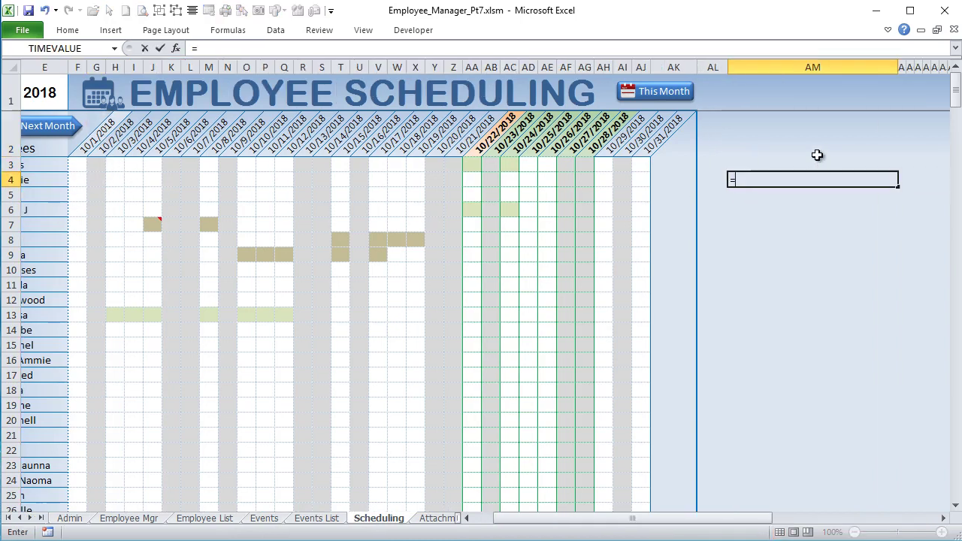
key(Tab)
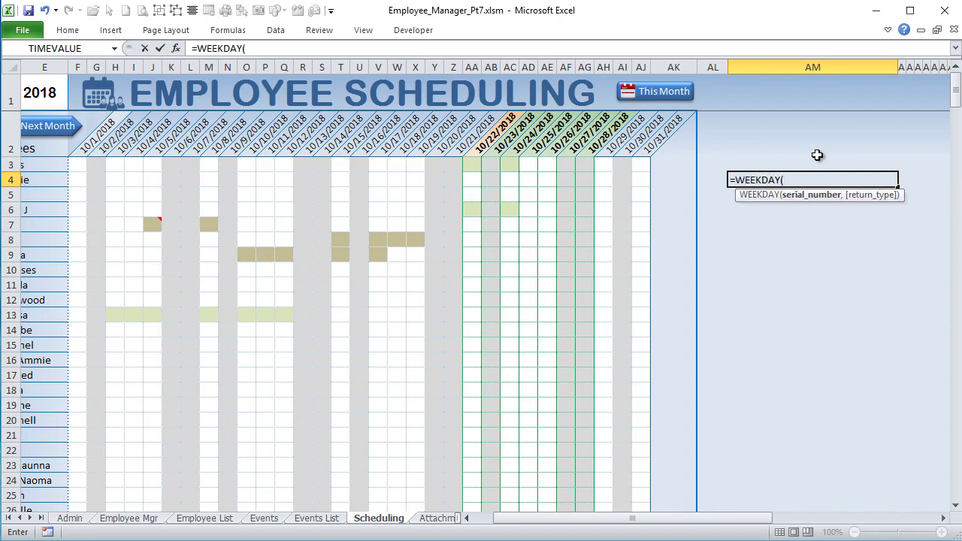
click(98, 147)
text(,)
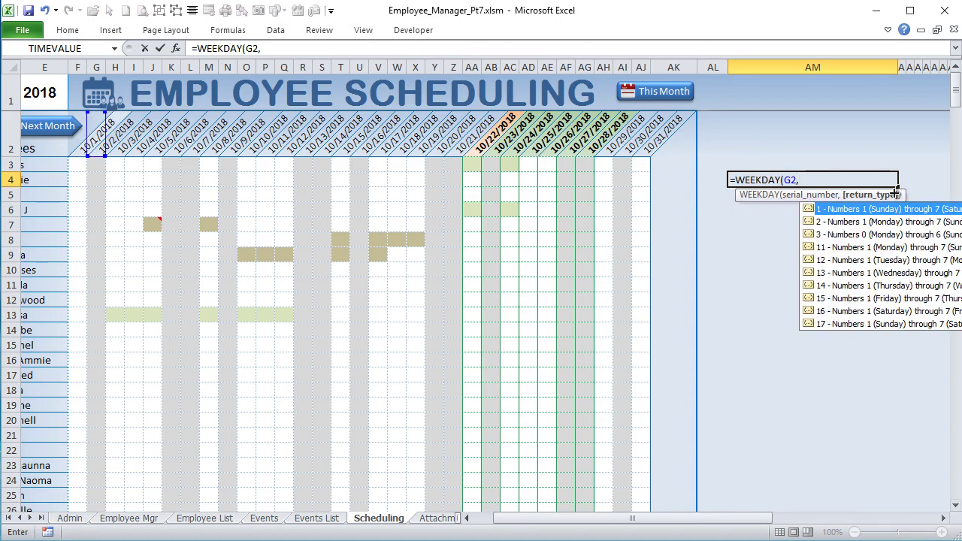
click(884, 222)
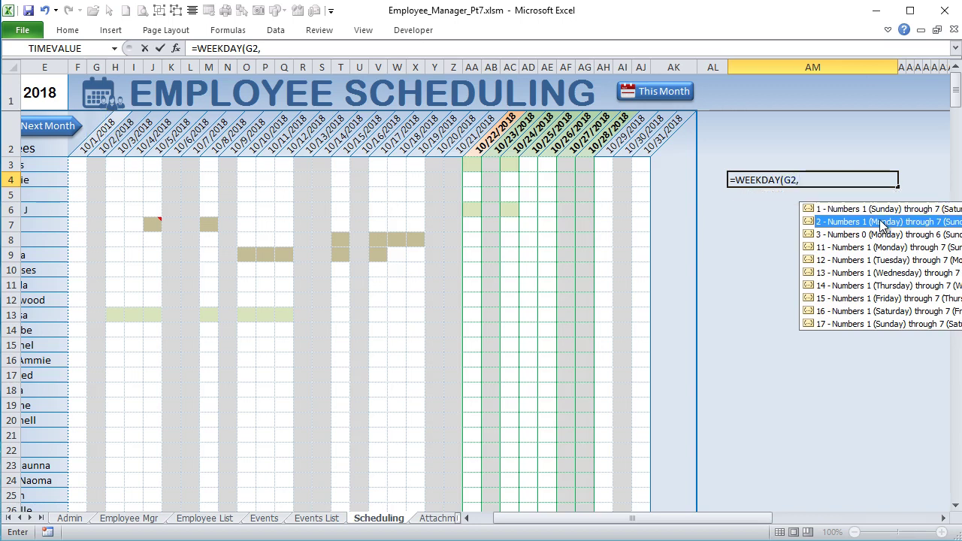
double_click(885, 222)
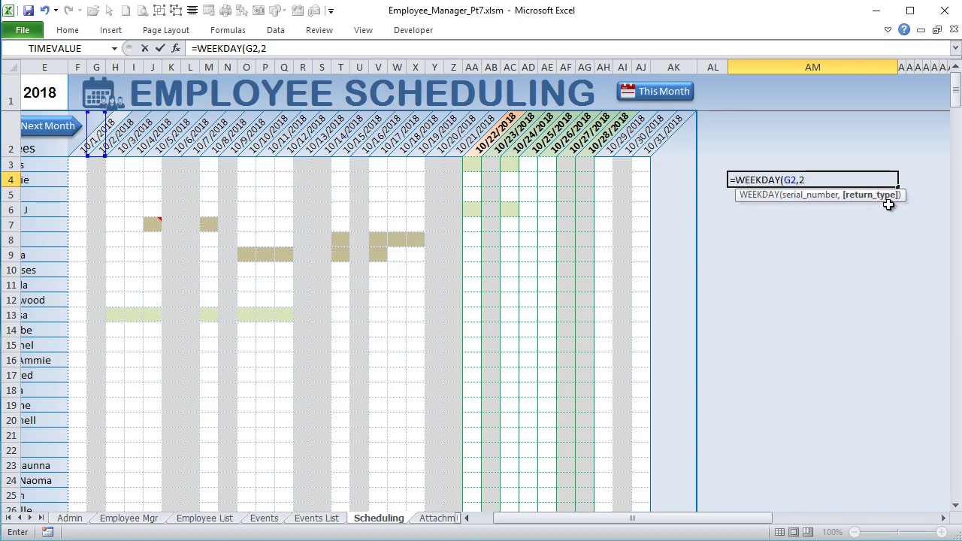
key(Return)
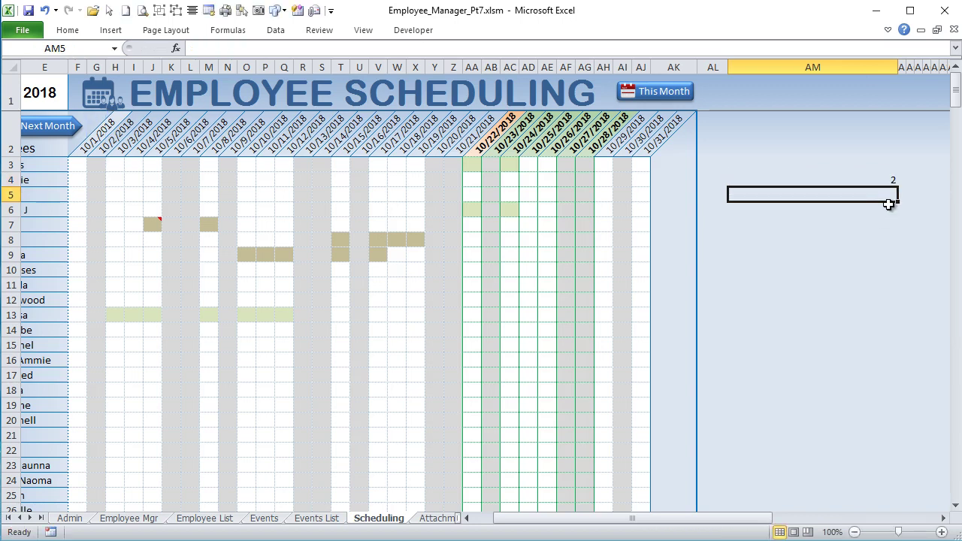
- Wrap the formula in AM4 in a MATCH function, using WEEKDAY(G2,2) as the lookup value
click(854, 183)
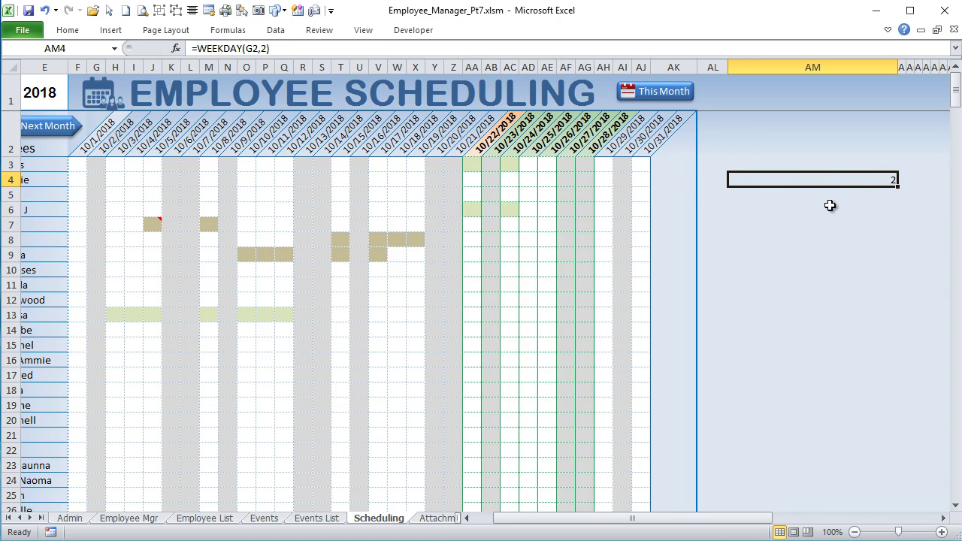
click(198, 48)
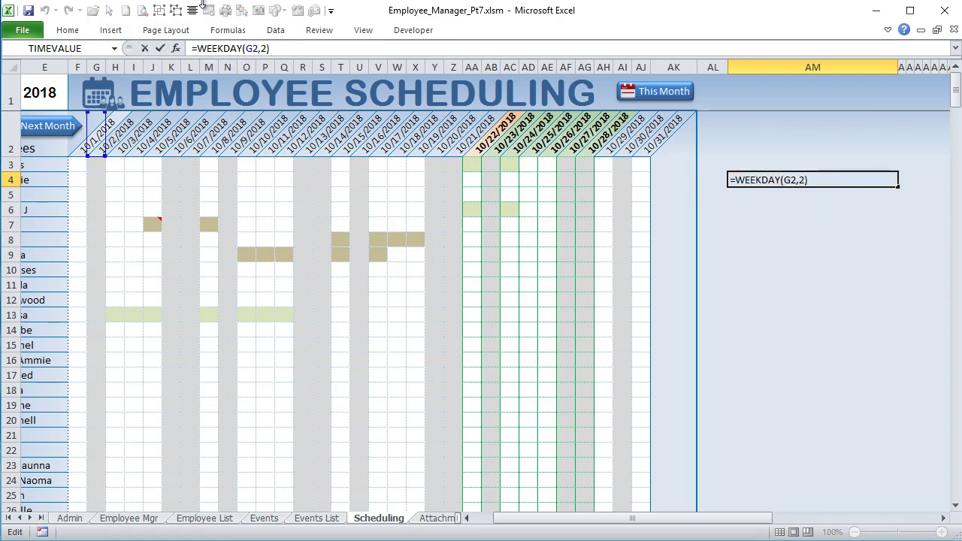
text(=match()
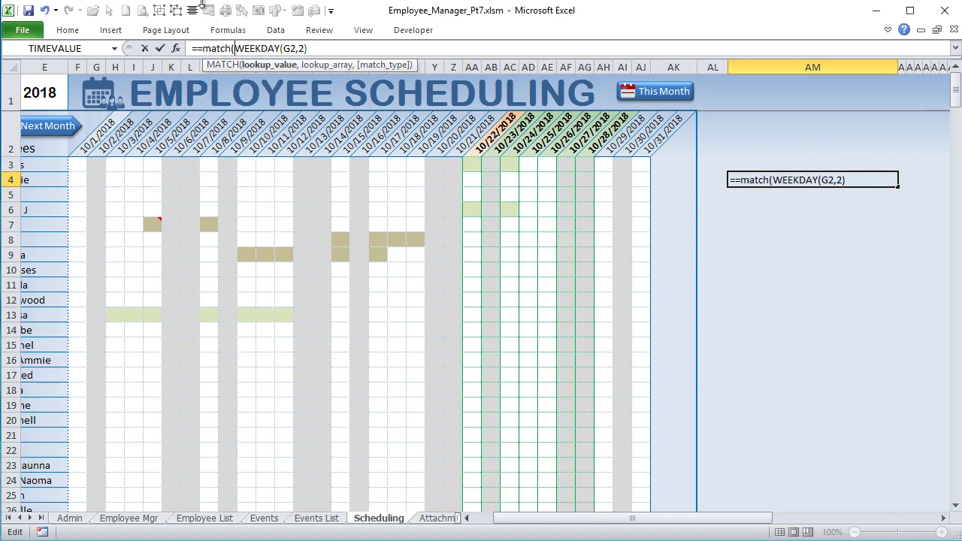
drag(309, 49, 235, 48)
click(316, 49)
text(,)
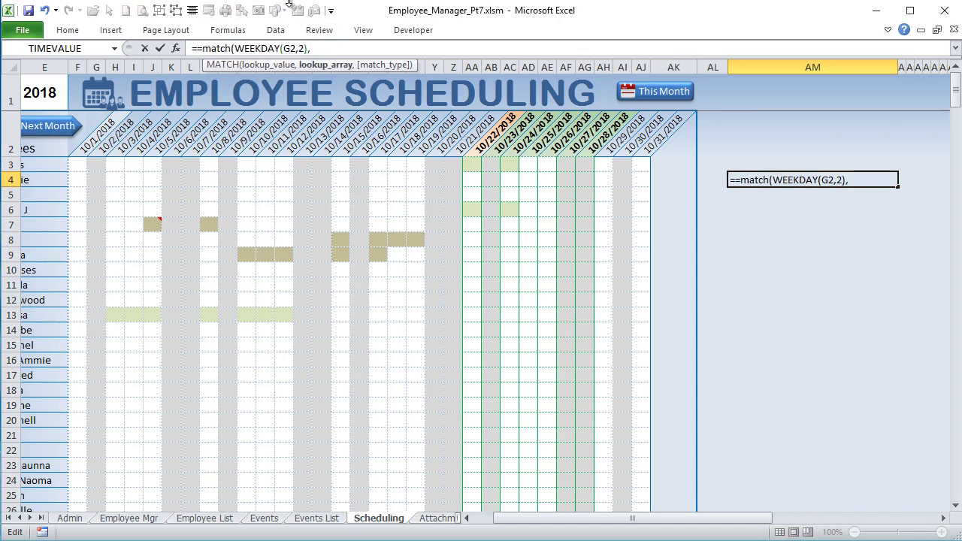
- Set WorkdayNumbers as the lookup array, leave the match type empty and accept the proposed correction =MATCH(WEEKDAY(G2,2),WorkdayNumbers,)
text(we)
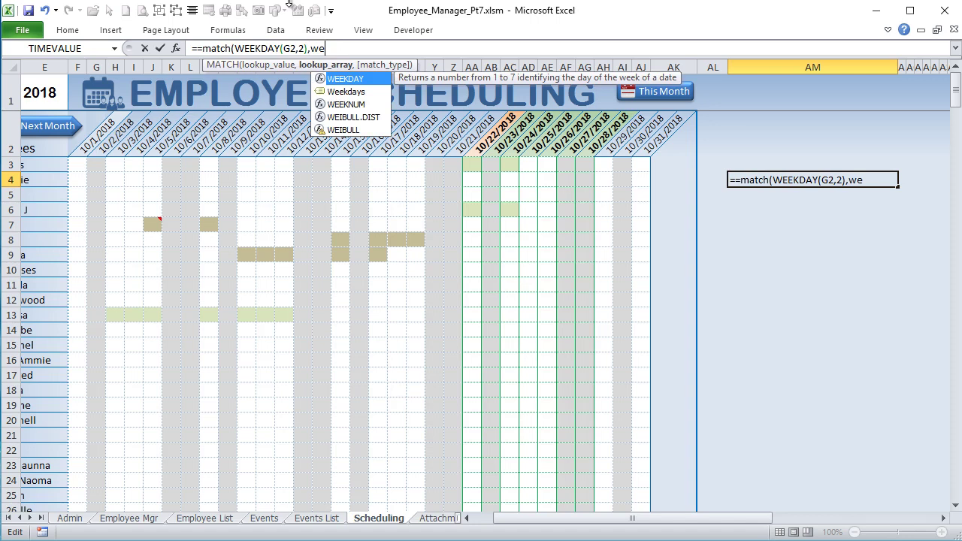
key(BackSpace)
text(o)
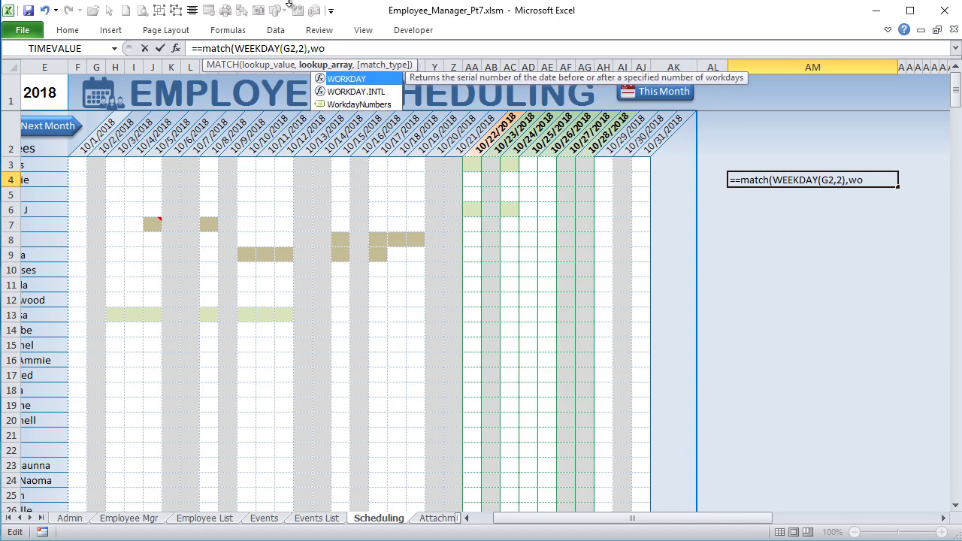
double_click(353, 105)
text(,)
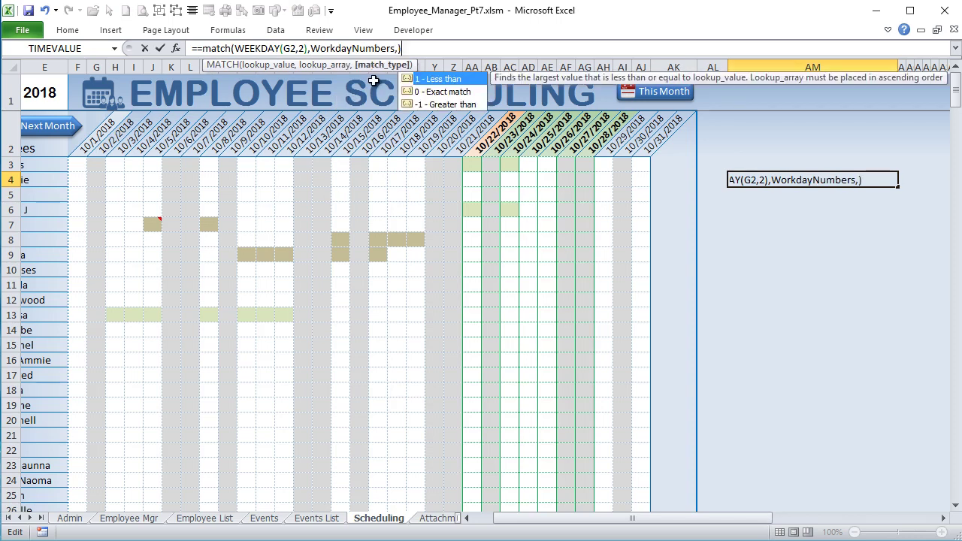
text())
key(Return)
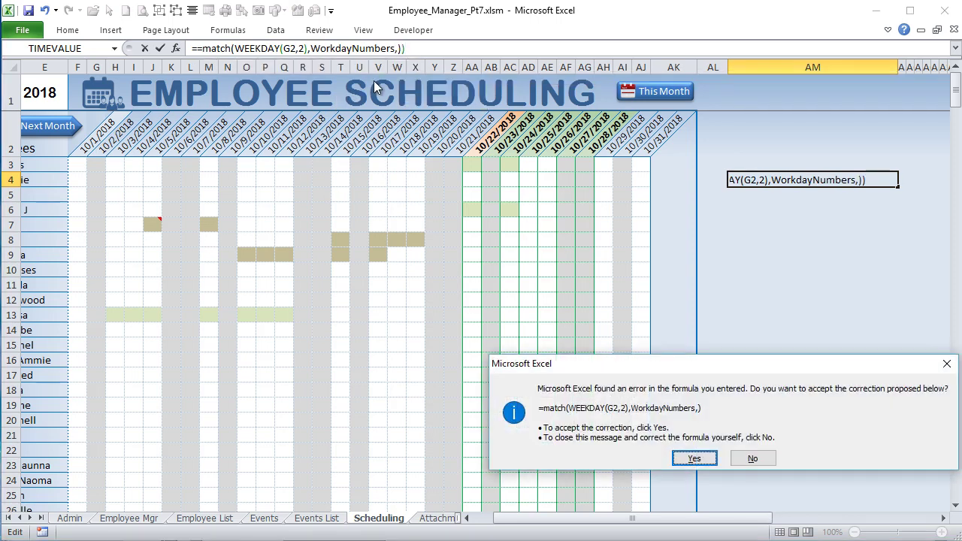
key(Return)
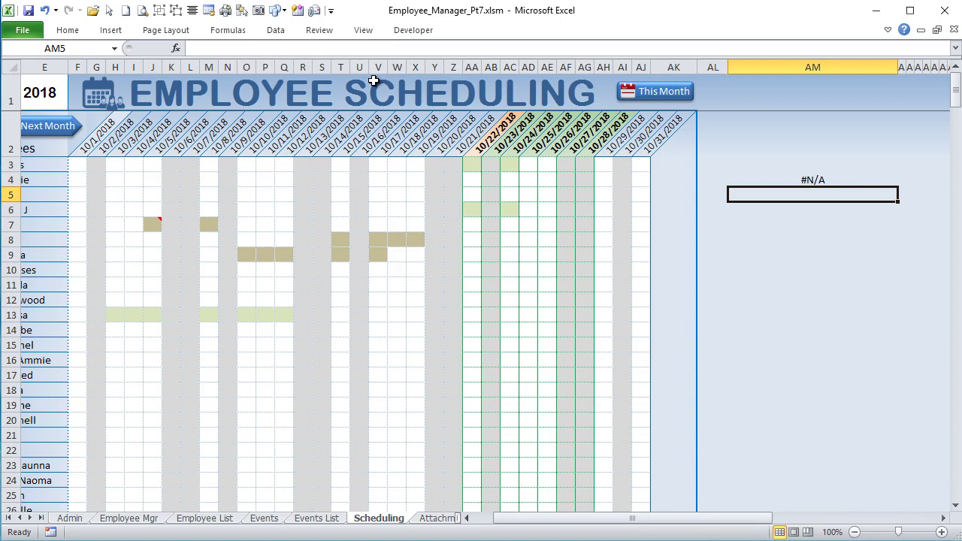
key(Up)
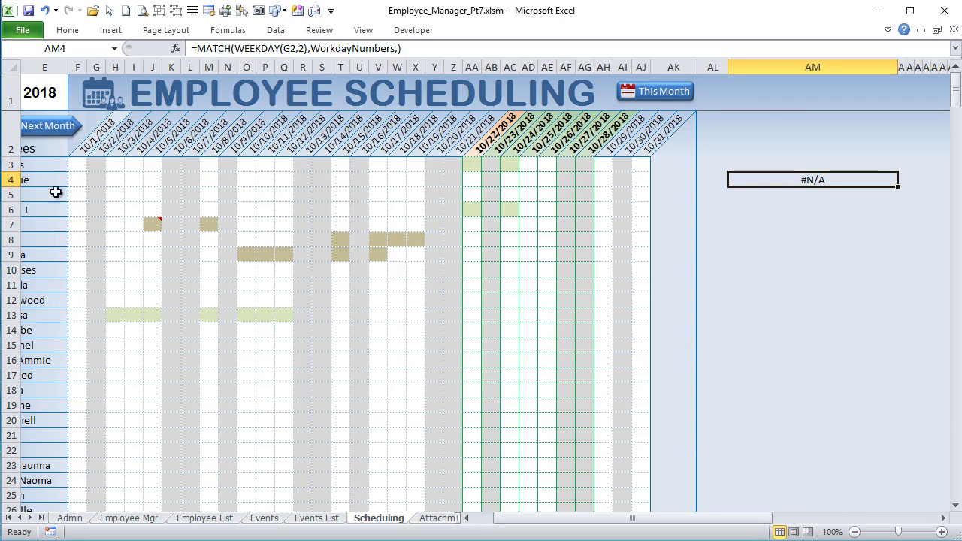
- On the Admin sheet, set Tuesday to Work Day in the Company Work Schedule
click(69, 518)
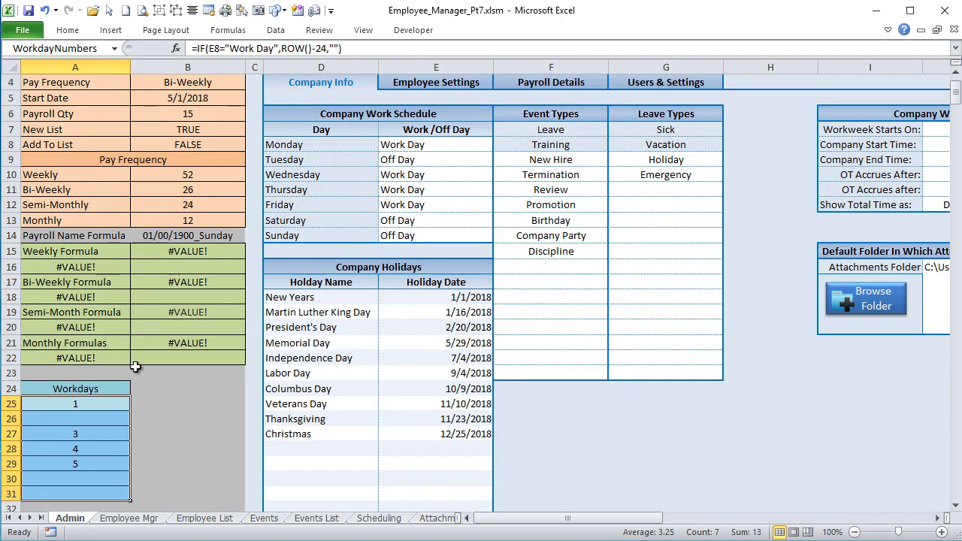
click(419, 158)
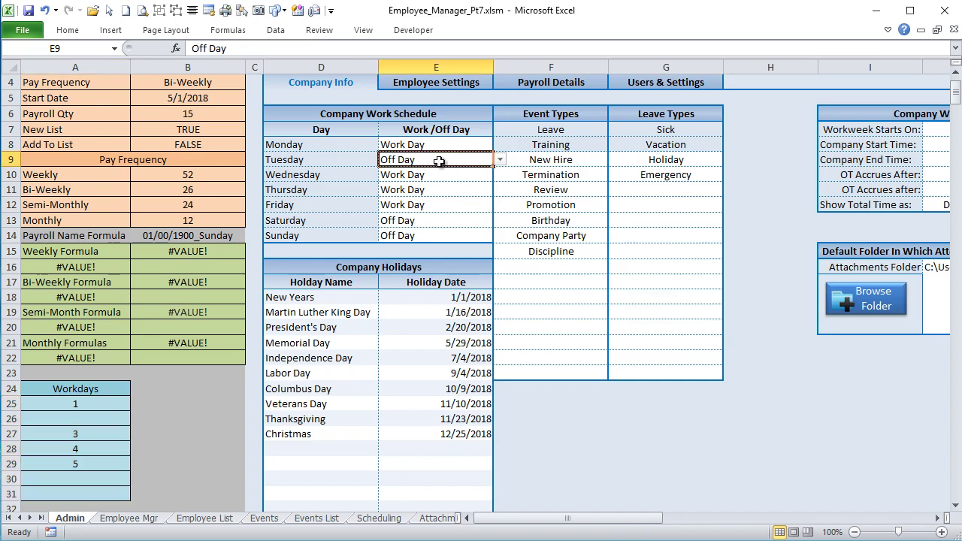
click(501, 160)
click(472, 172)
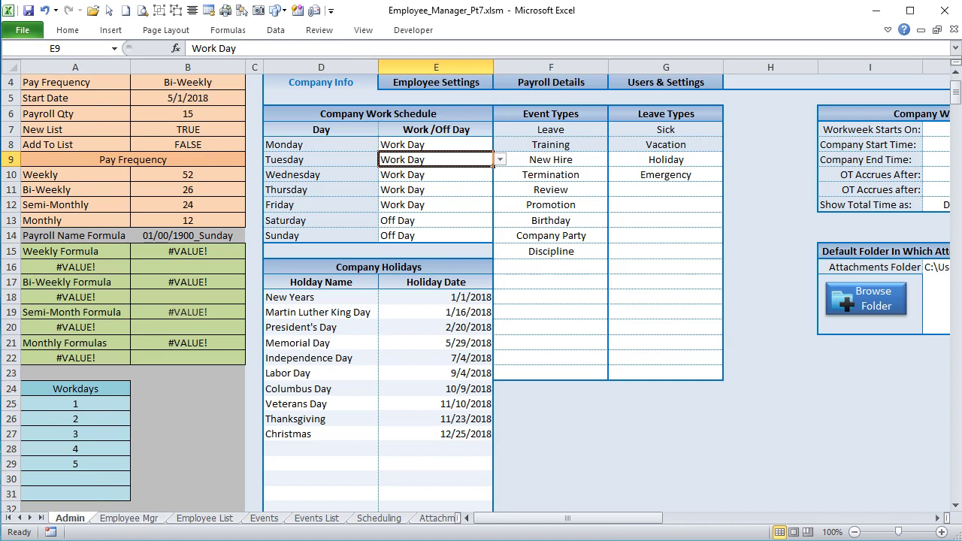
- Return to the Scheduling sheet and check the MATCH result in cell AM4
click(370, 521)
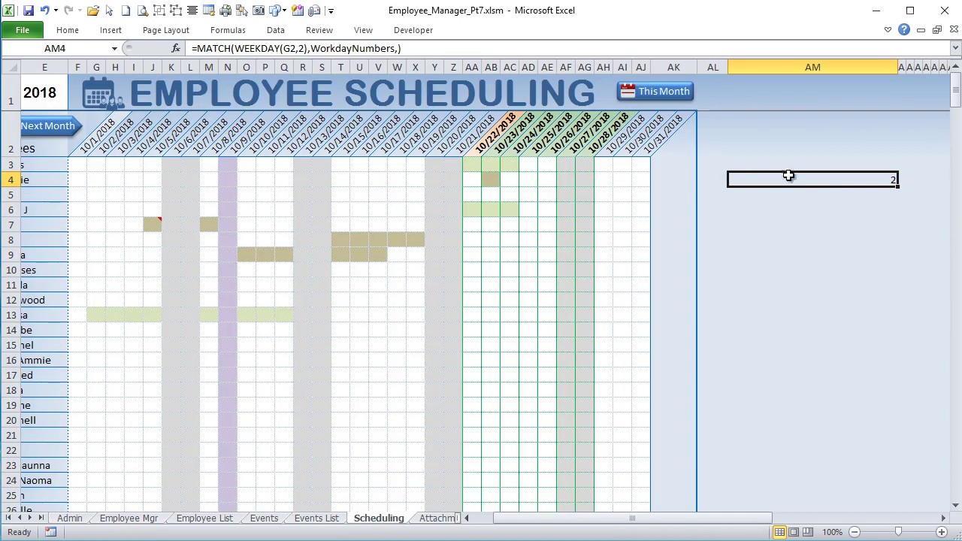
click(871, 224)
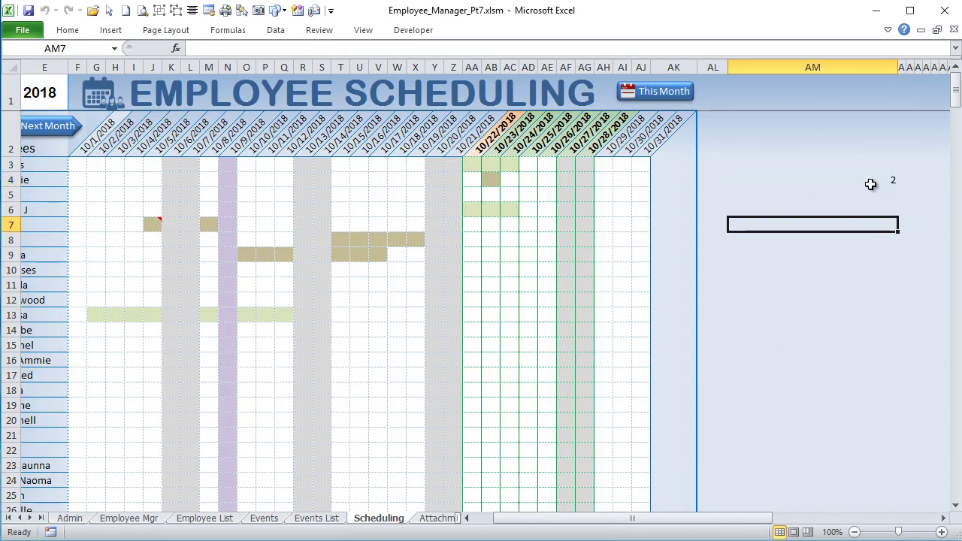
click(870, 185)
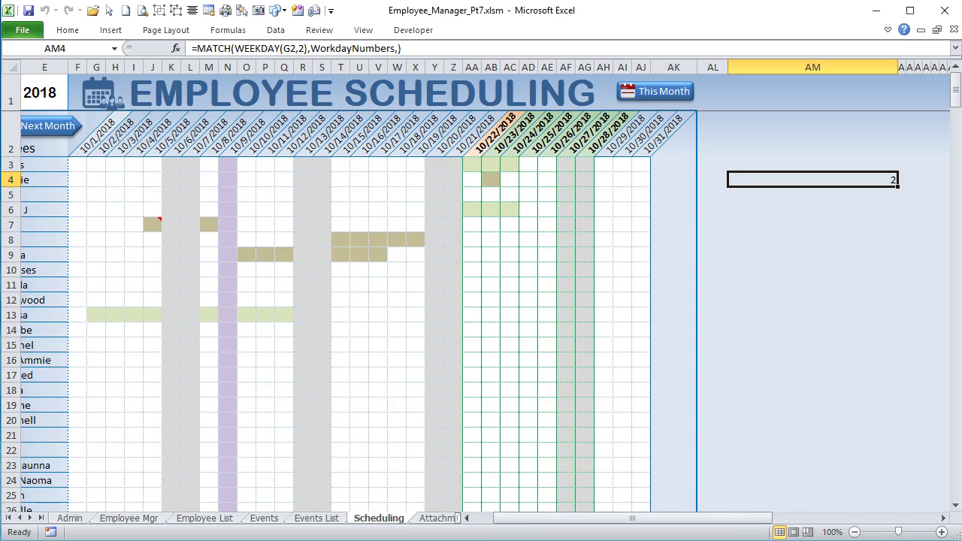
- Examine the off-day part of the formula in K3: the ISERROR and MATCH test, the TRUE comparison and the "W" result
drag(525, 518, 516, 519)
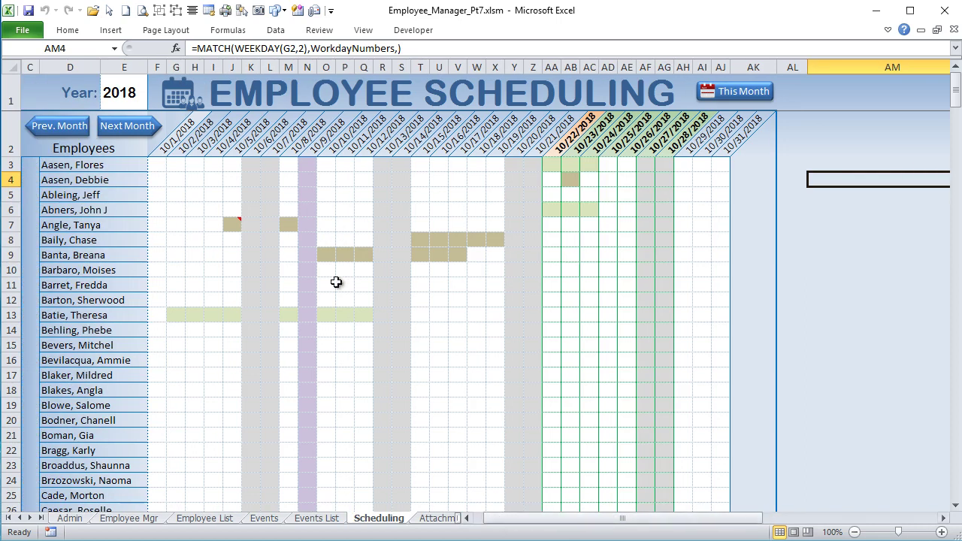
click(244, 167)
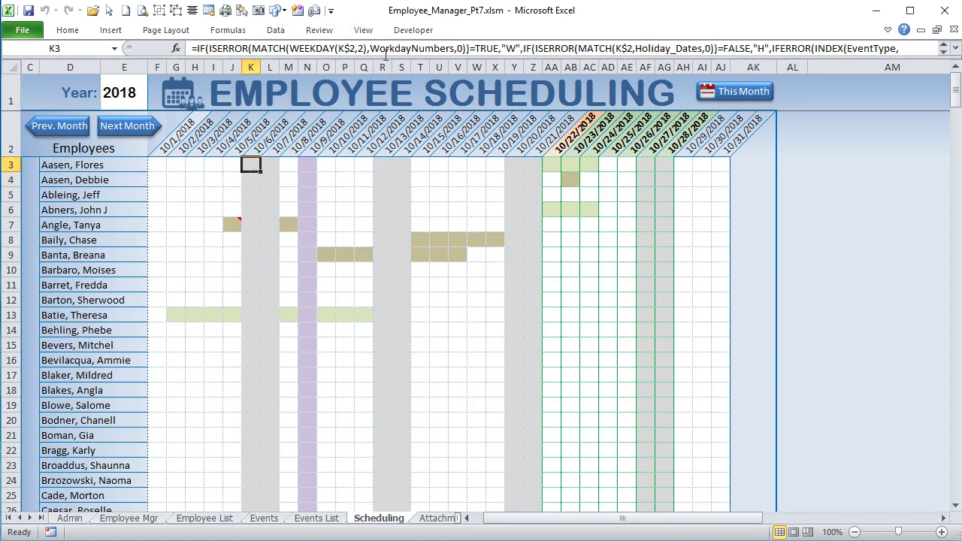
drag(463, 48, 336, 48)
double_click(498, 48)
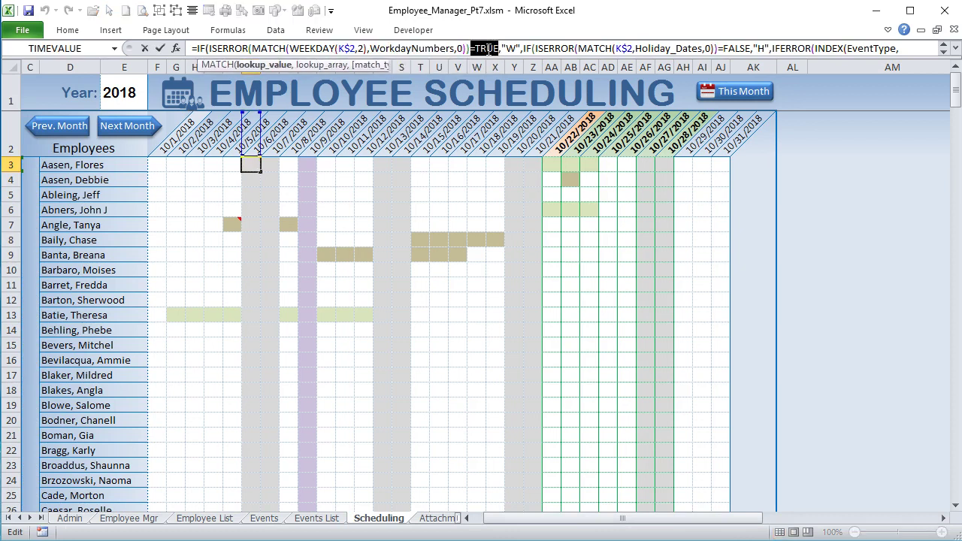
click(514, 48)
double_click(510, 48)
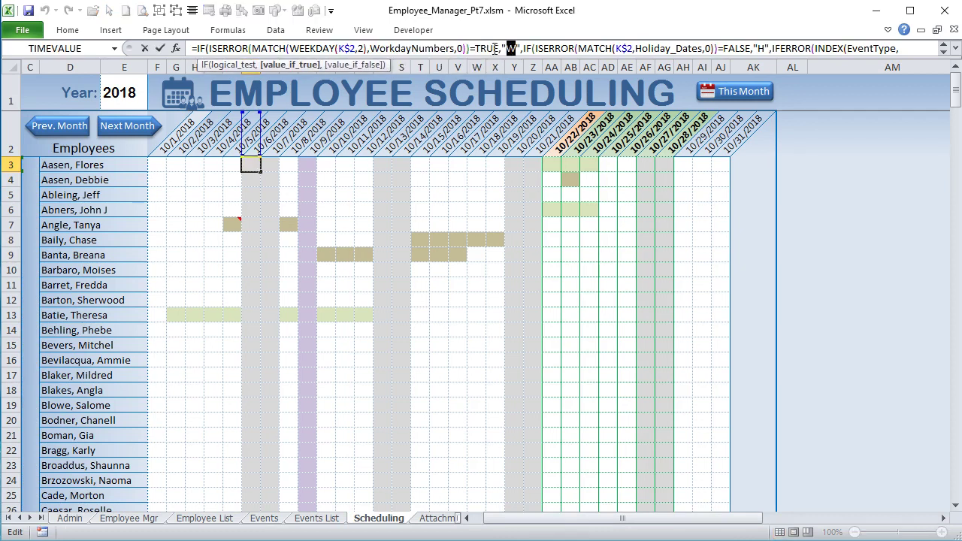
drag(467, 48, 291, 50)
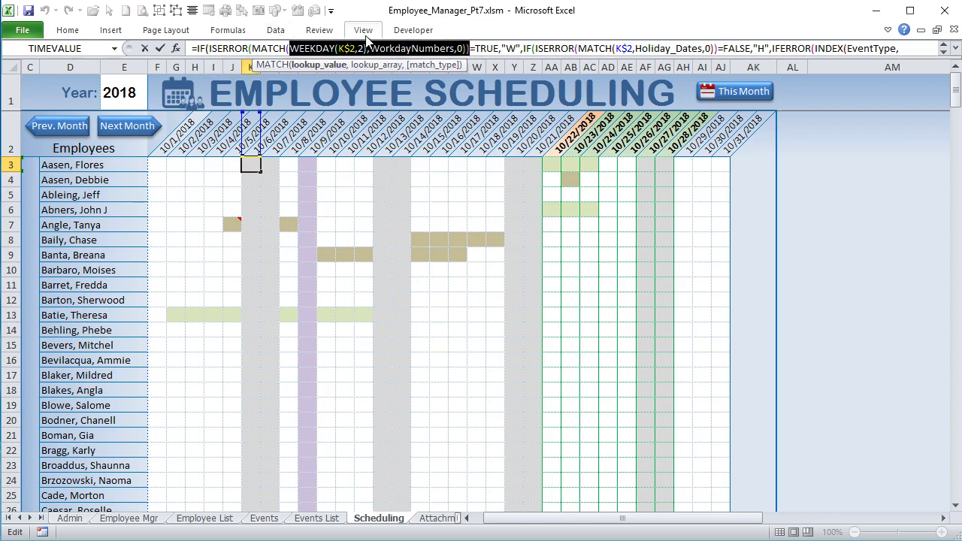
key(Return)
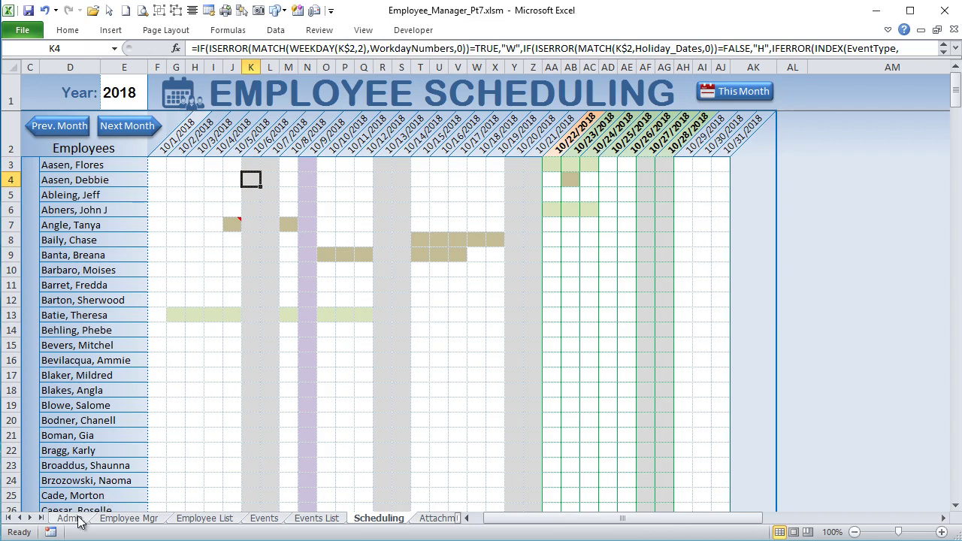
- On the Admin sheet, select the Workdays cells A25:A31 and check the WorkdayNumbers, Holiday_Names and Weekdays ranges in the Name Manager
click(69, 518)
drag(98, 405, 98, 495)
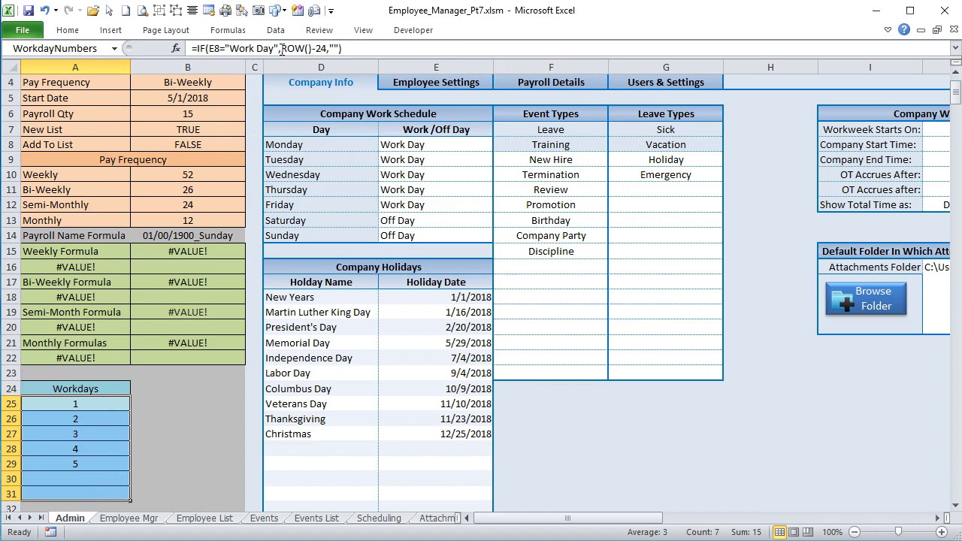
click(275, 31)
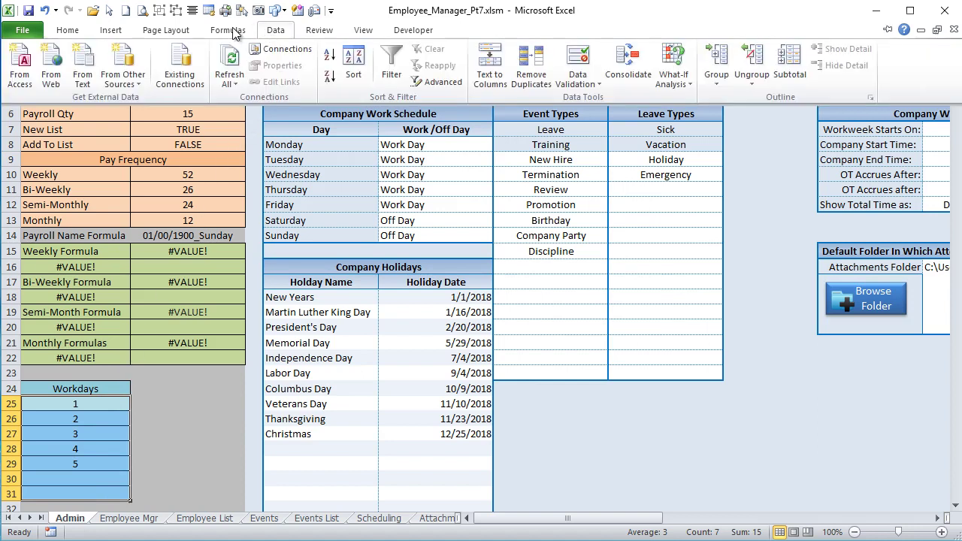
click(229, 31)
click(412, 66)
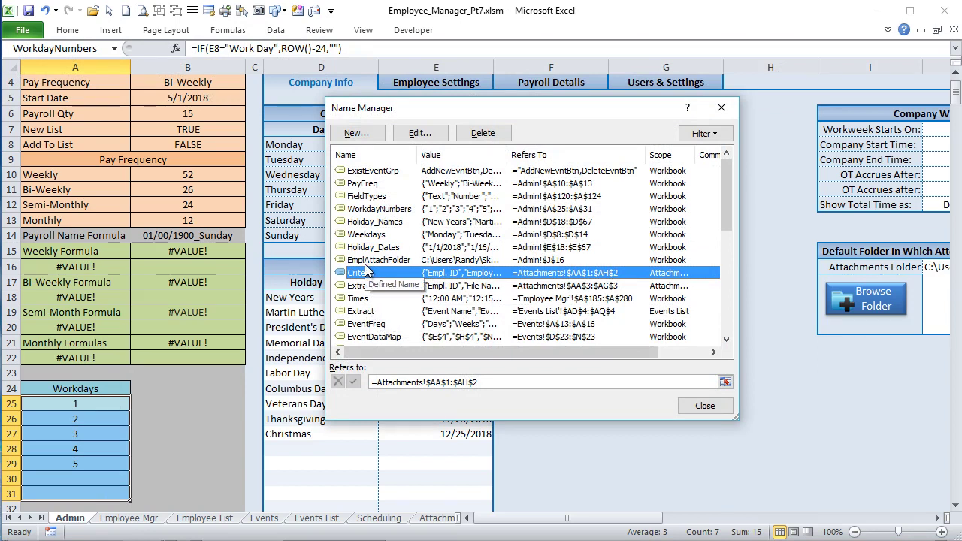
click(385, 212)
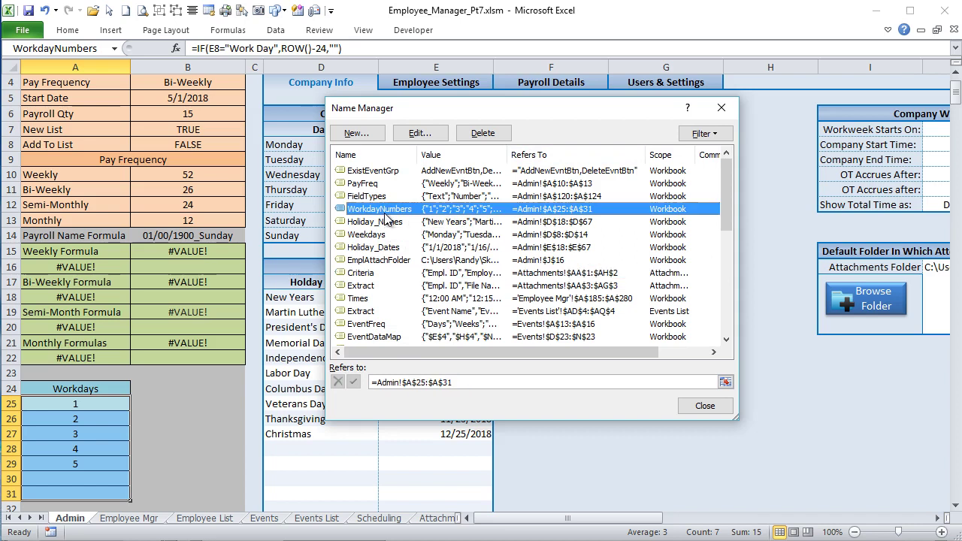
click(370, 225)
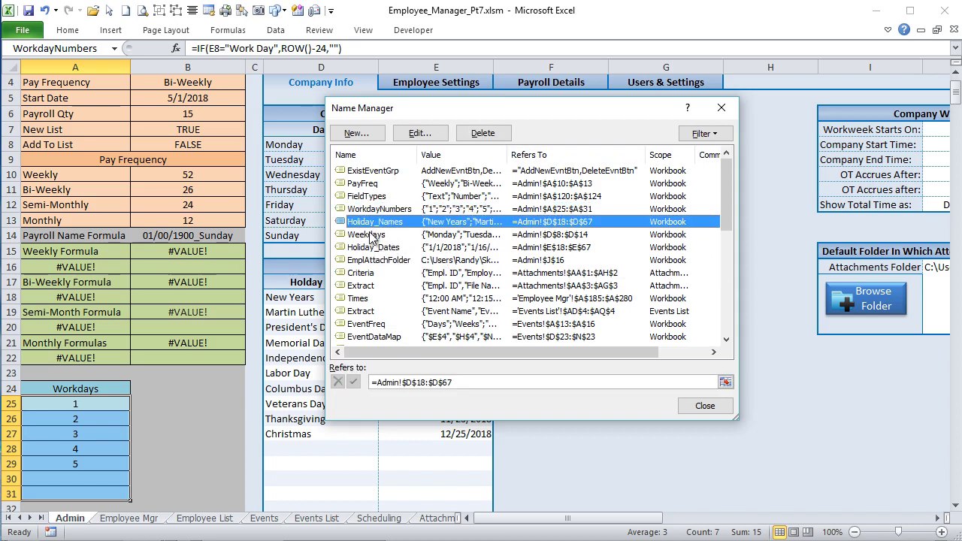
click(369, 235)
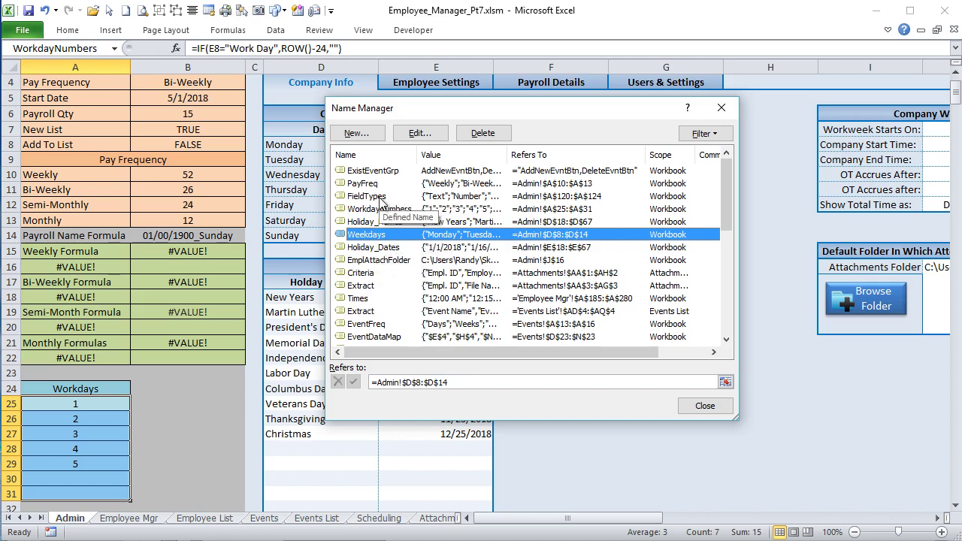
click(704, 406)
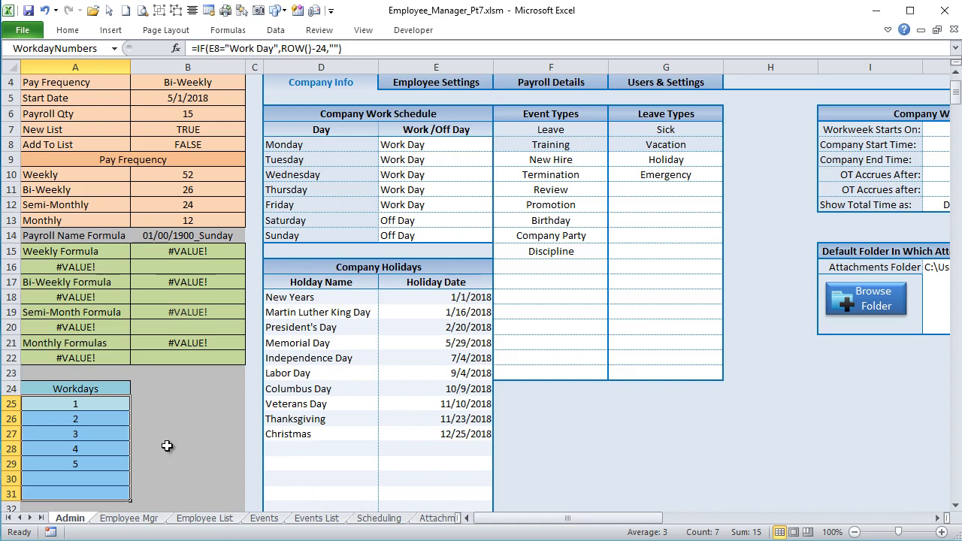
- Highlight the Company Holidays dates in E18:E29, and view the event comment in cell J7 of the Scheduling sheet
drag(406, 297, 410, 460)
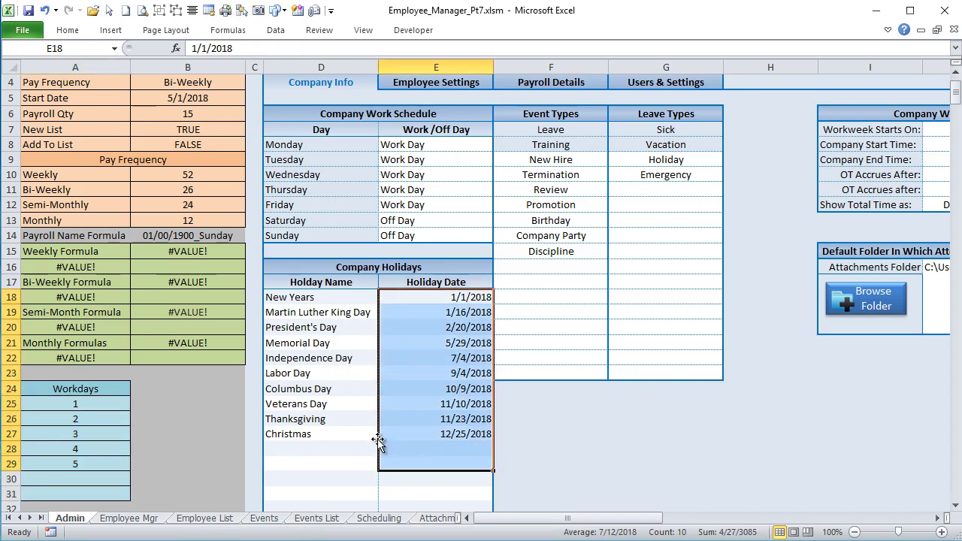
click(368, 519)
click(96, 164)
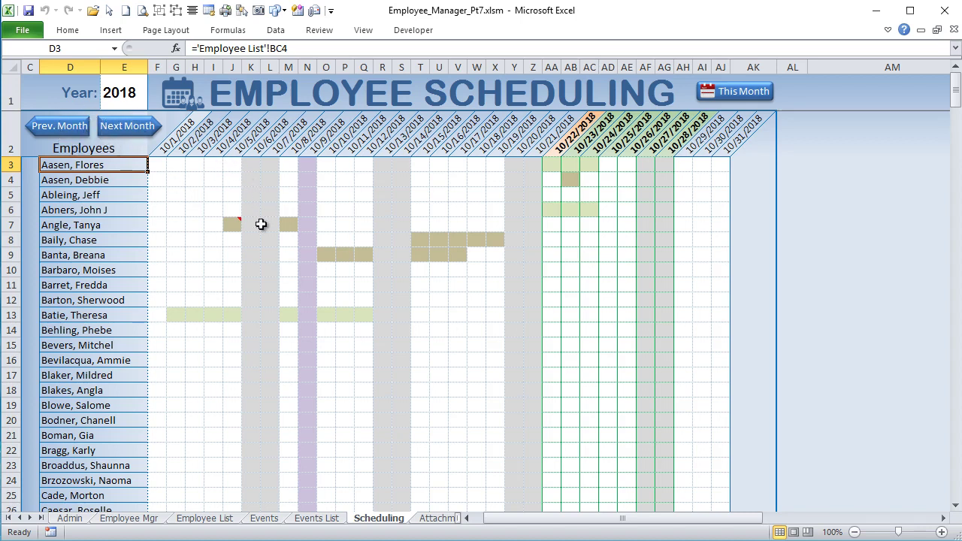
click(235, 225)
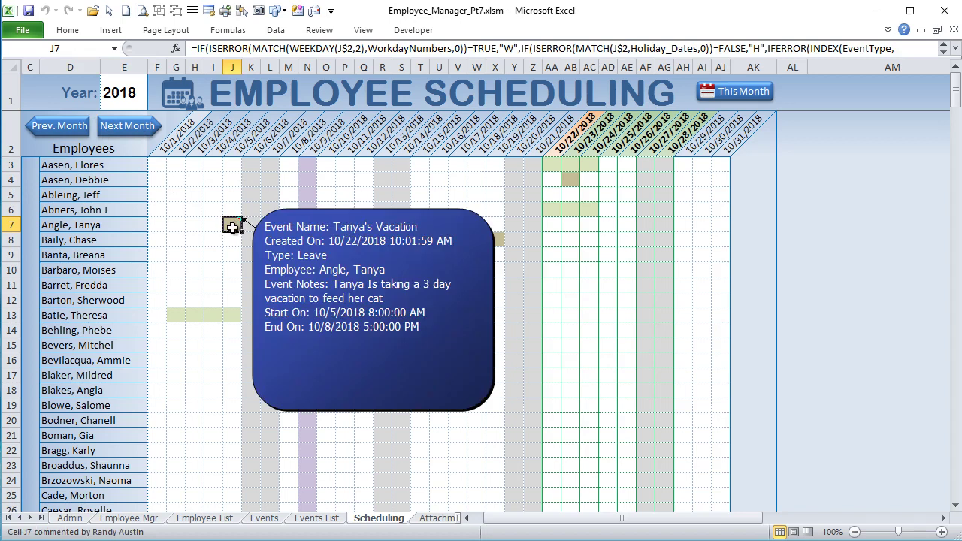
click(812, 266)
right_click(817, 270)
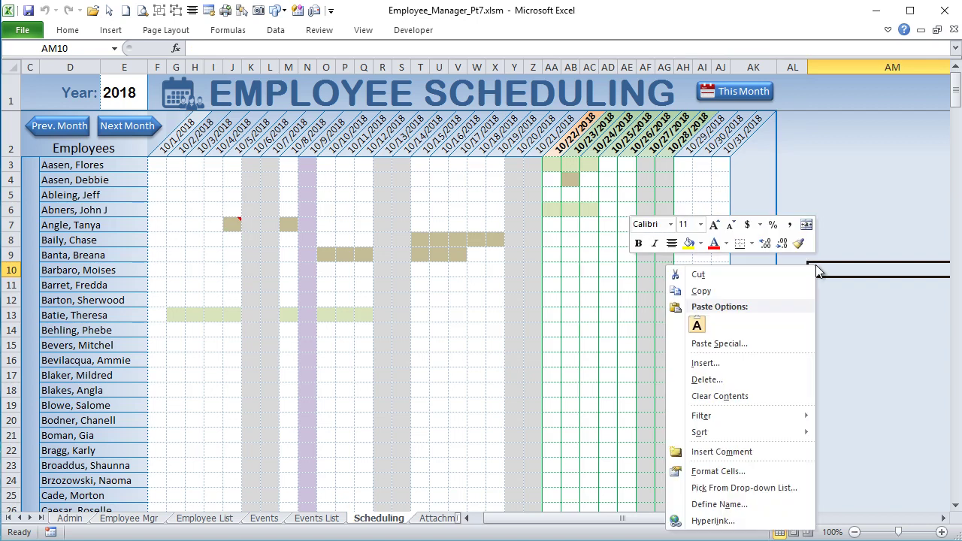
click(744, 450)
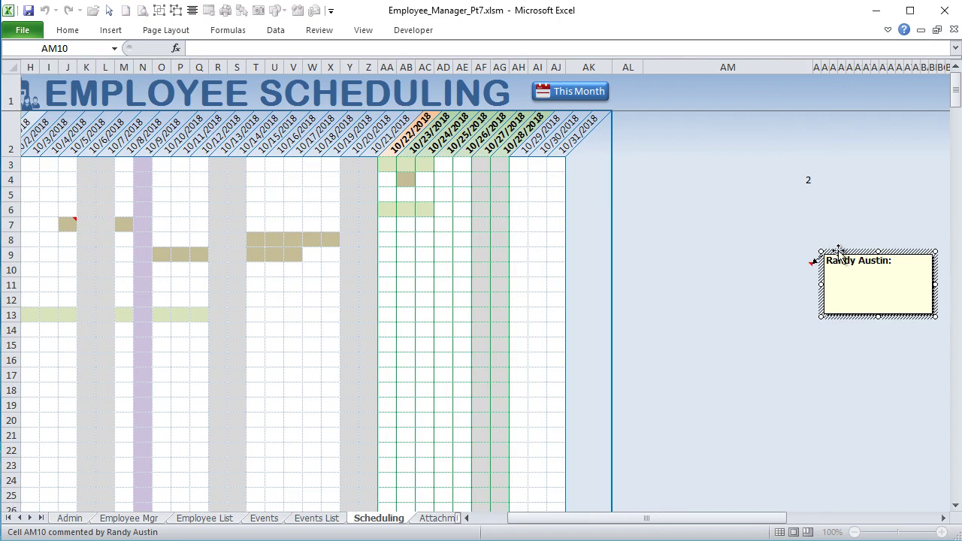
key(Escape)
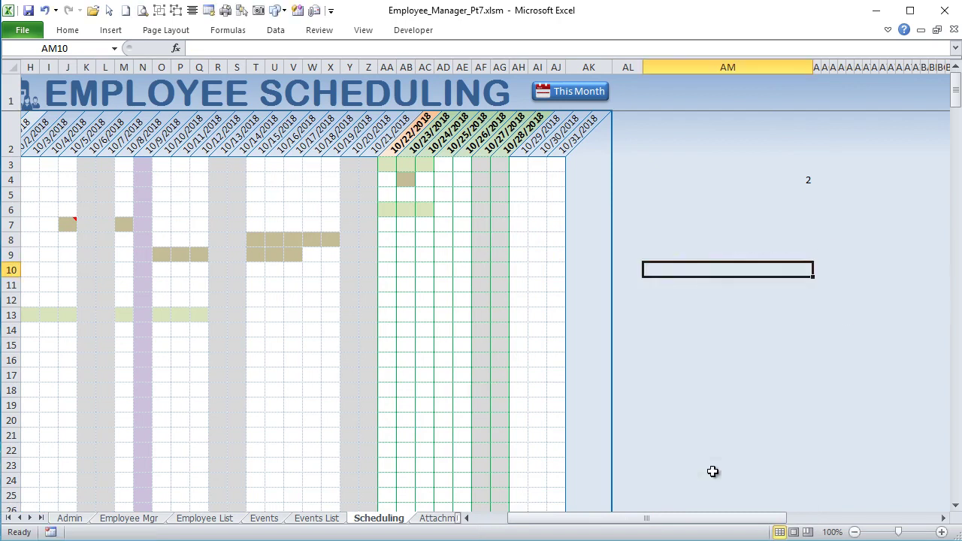
- Check holiday cells N7, N9 and N5 on the Scheduling sheet for an event comment marker, ending on N7
drag(725, 528, 592, 491)
mouse_move(238, 222)
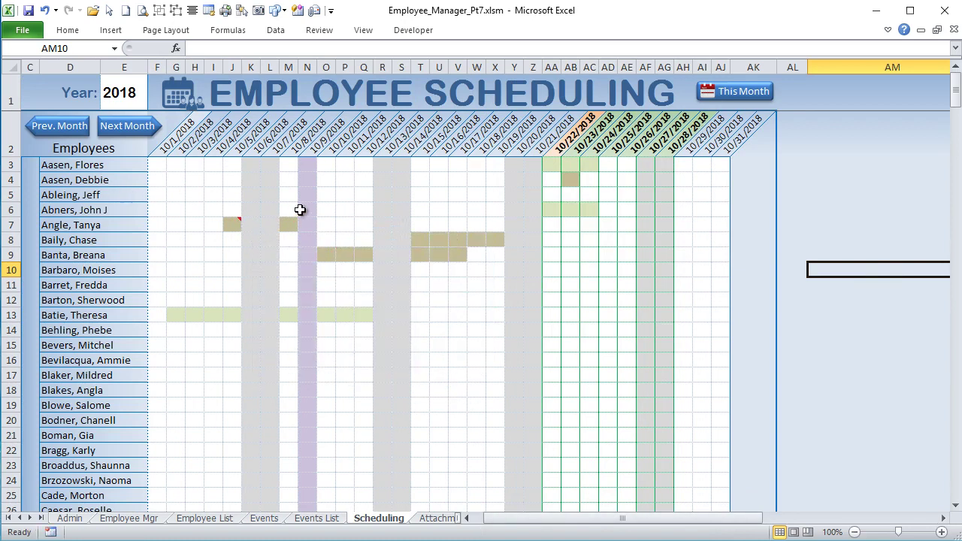
click(308, 224)
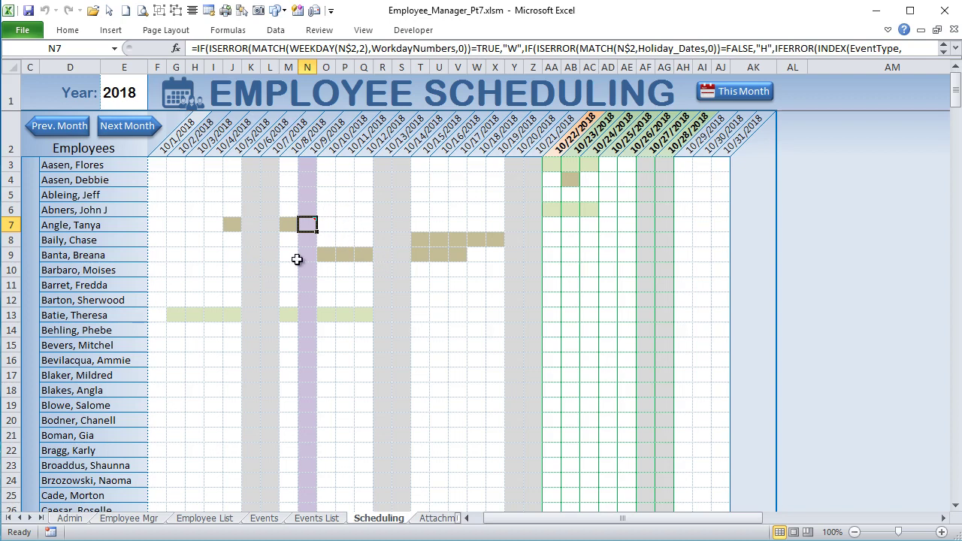
click(305, 253)
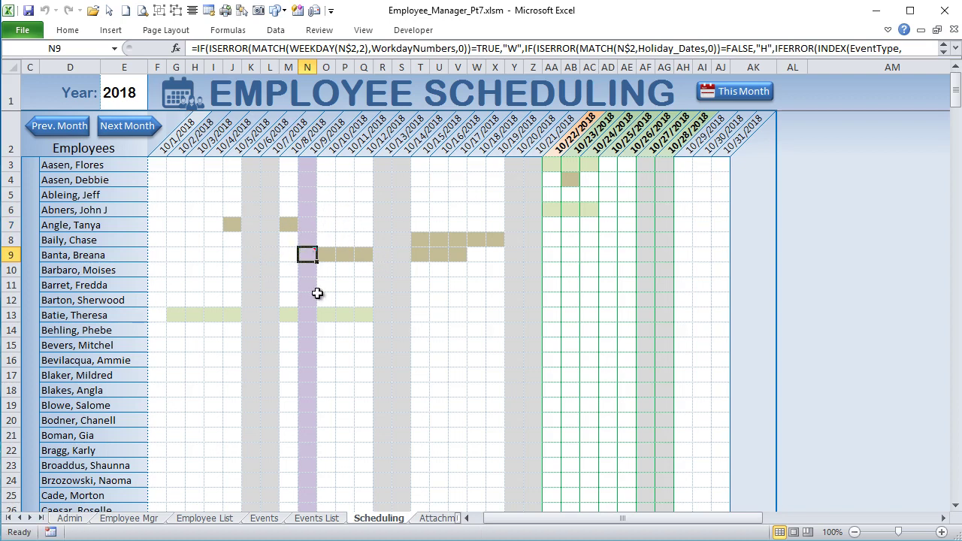
click(308, 193)
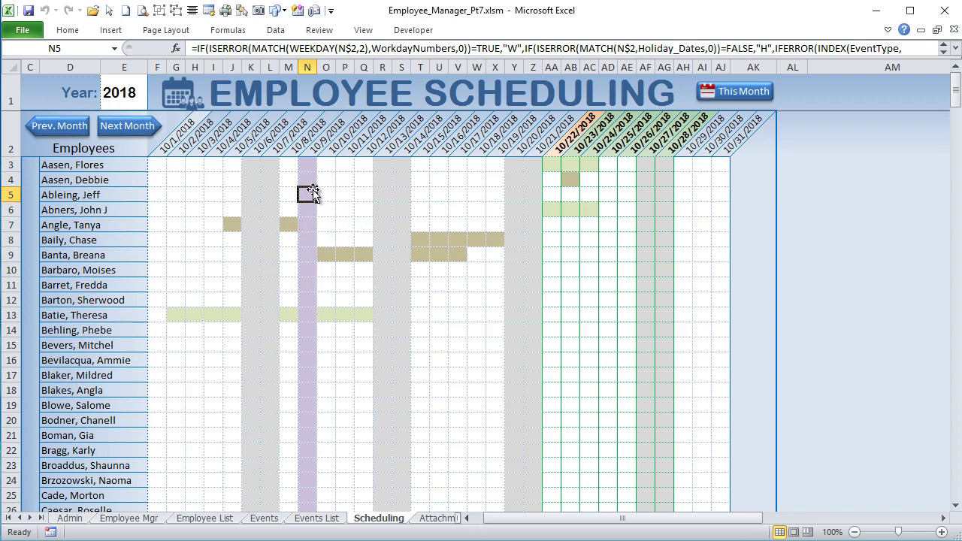
click(308, 226)
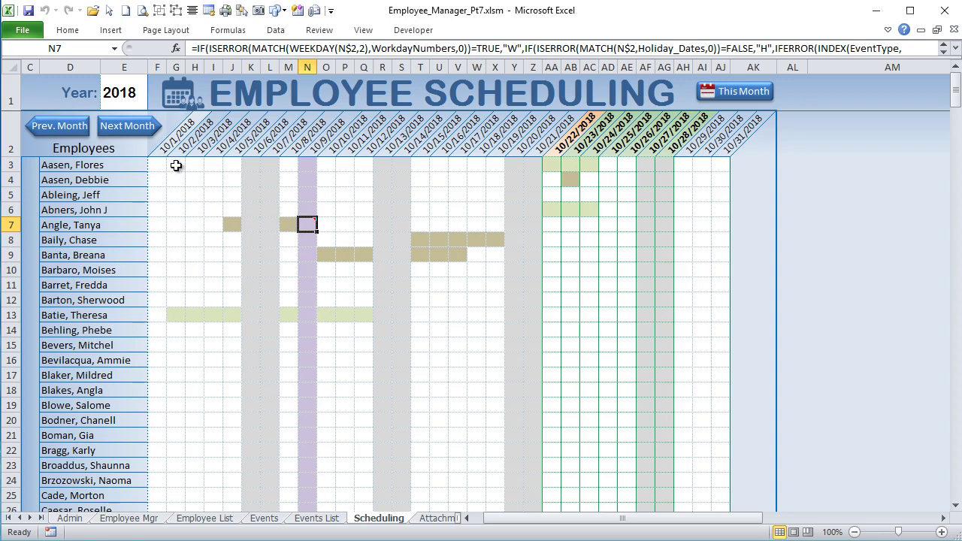
- Select blocks of cells across the schedule grid, starting from F3 and Q3, to inspect the hidden text behind the colours
drag(158, 170, 296, 271)
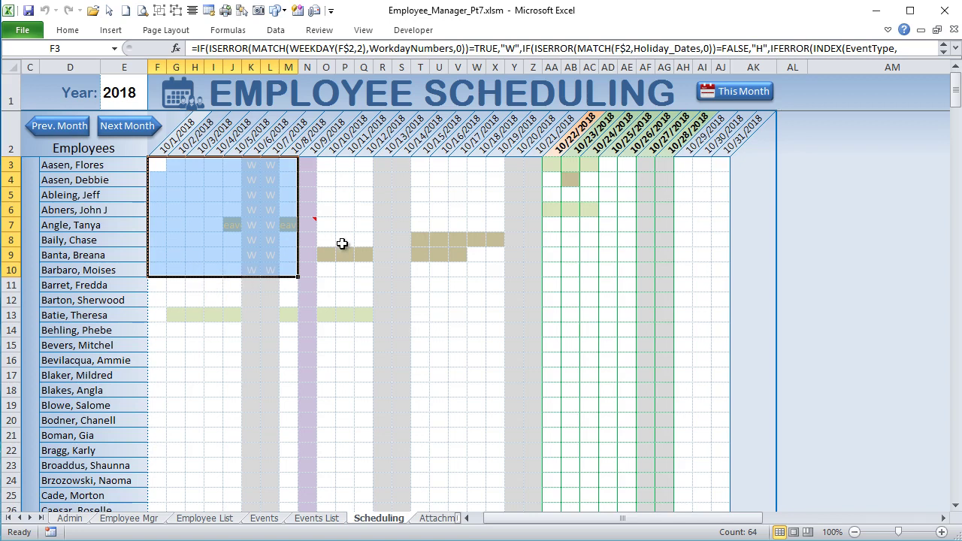
click(364, 179)
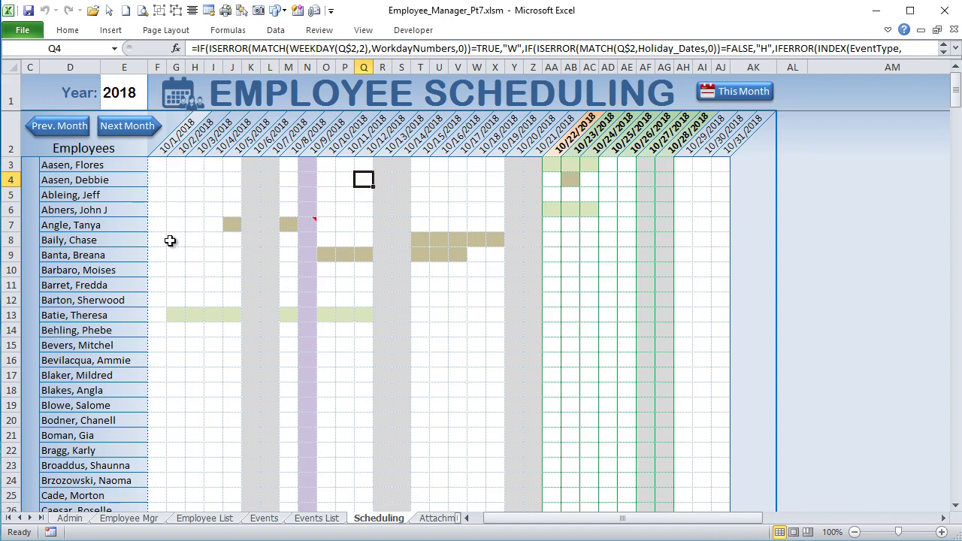
drag(365, 162, 363, 266)
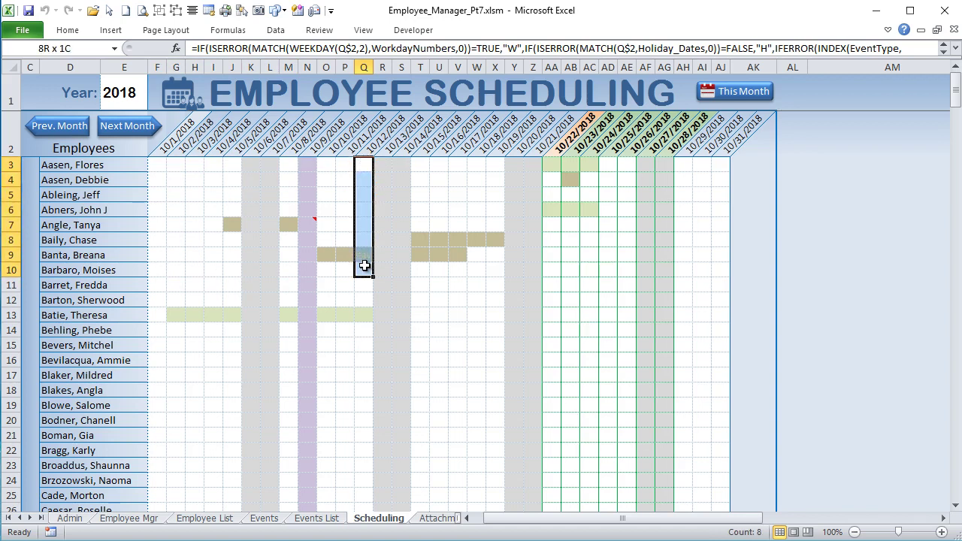
drag(157, 164, 326, 402)
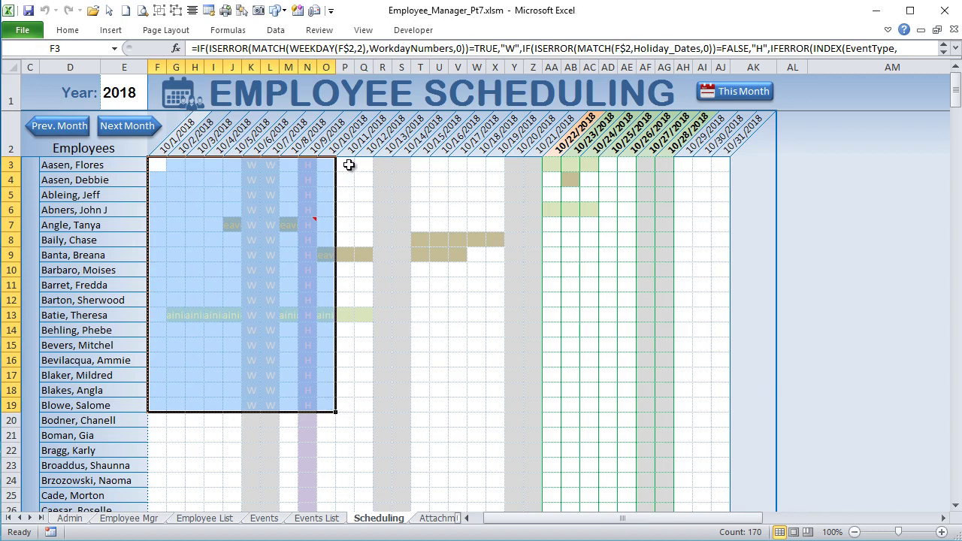
drag(347, 165, 368, 344)
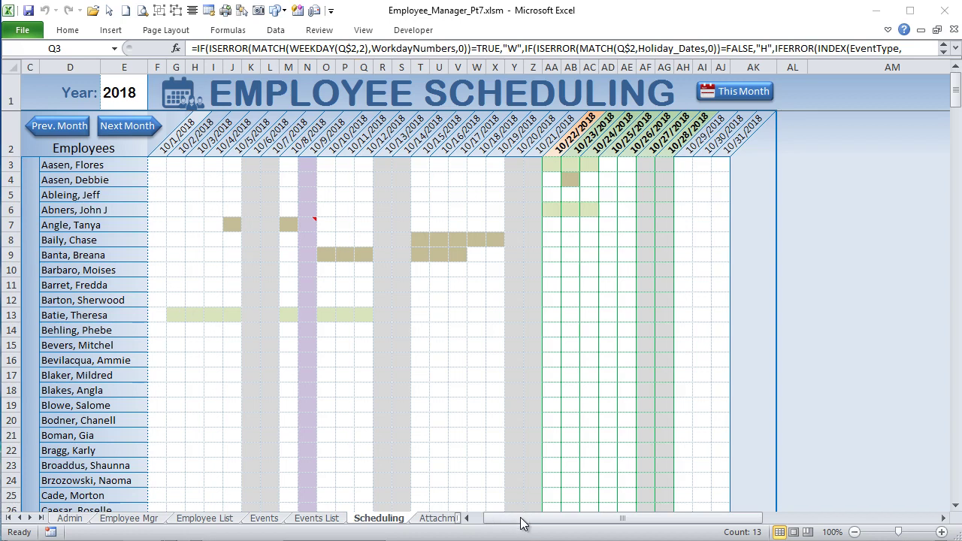
- Unhide columns A and B on the Scheduling sheet and select the Selected Month label in A1
click(135, 267)
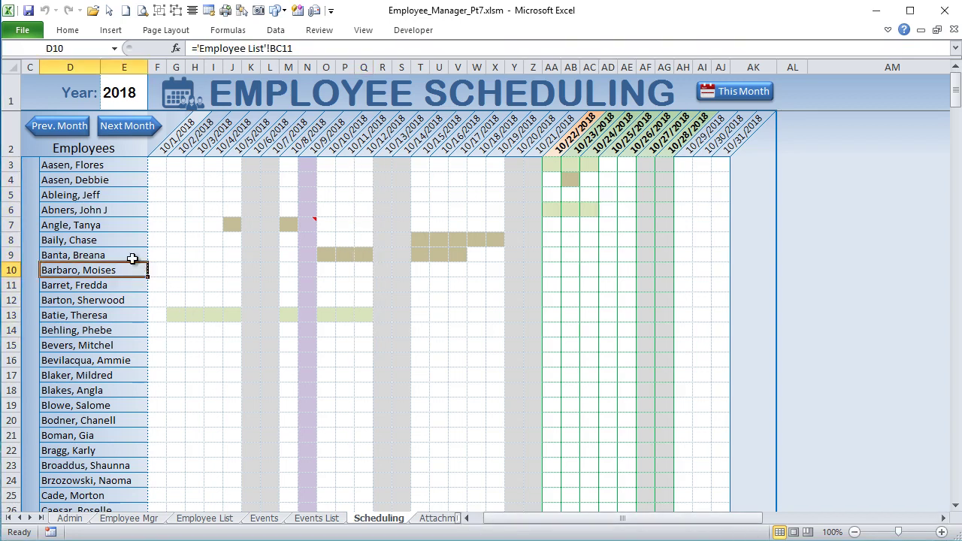
double_click(23, 67)
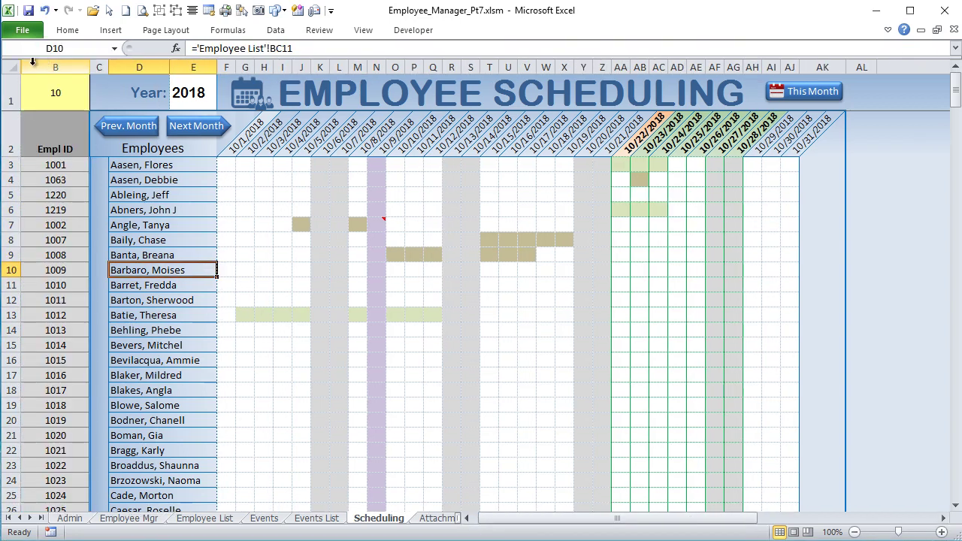
drag(23, 67, 76, 67)
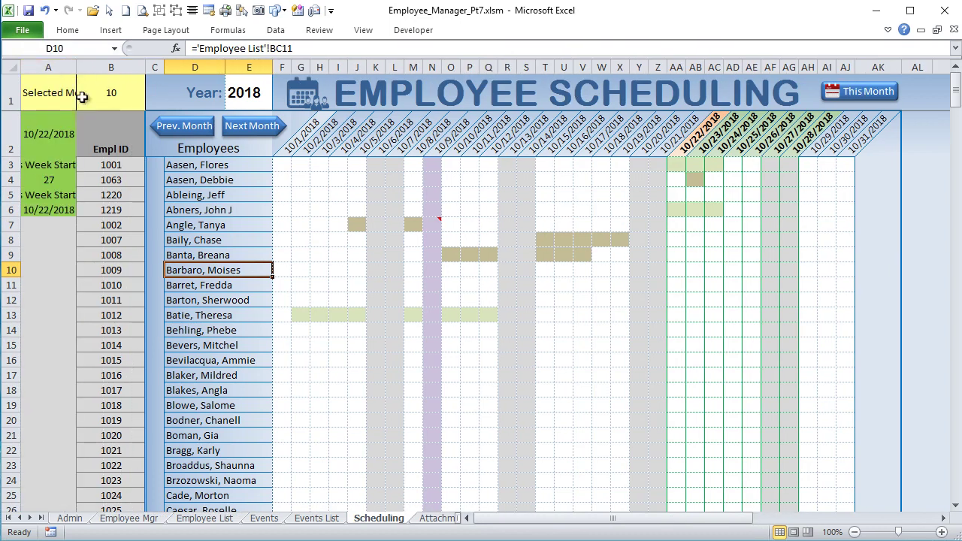
click(49, 78)
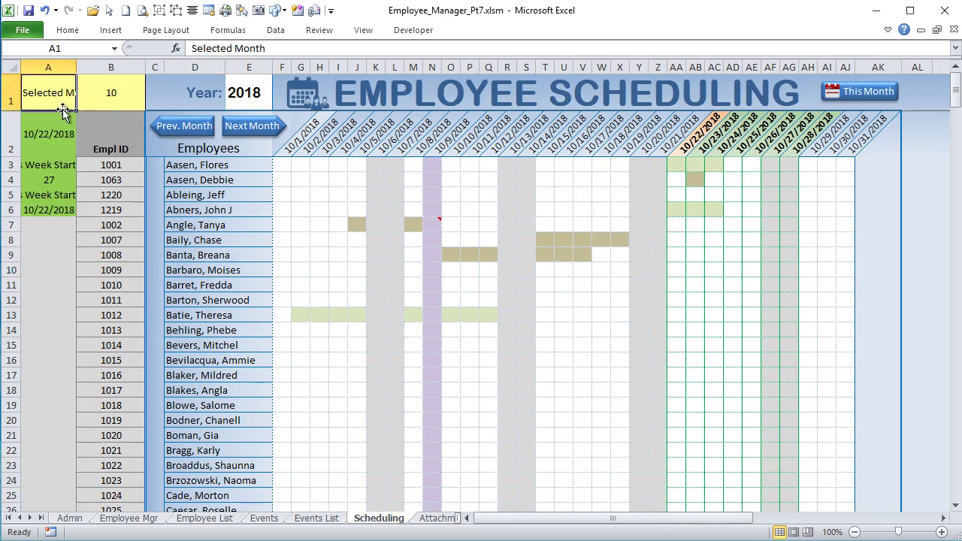
- Trace the employee name link in D3 to the Employee Full Name formula in BC4 of the Employee List sheet
drag(189, 166, 174, 194)
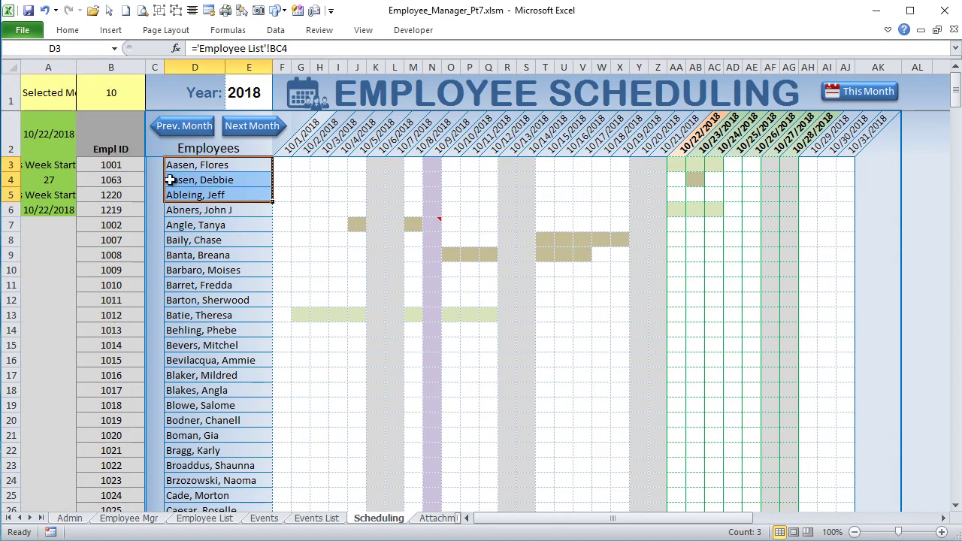
click(188, 167)
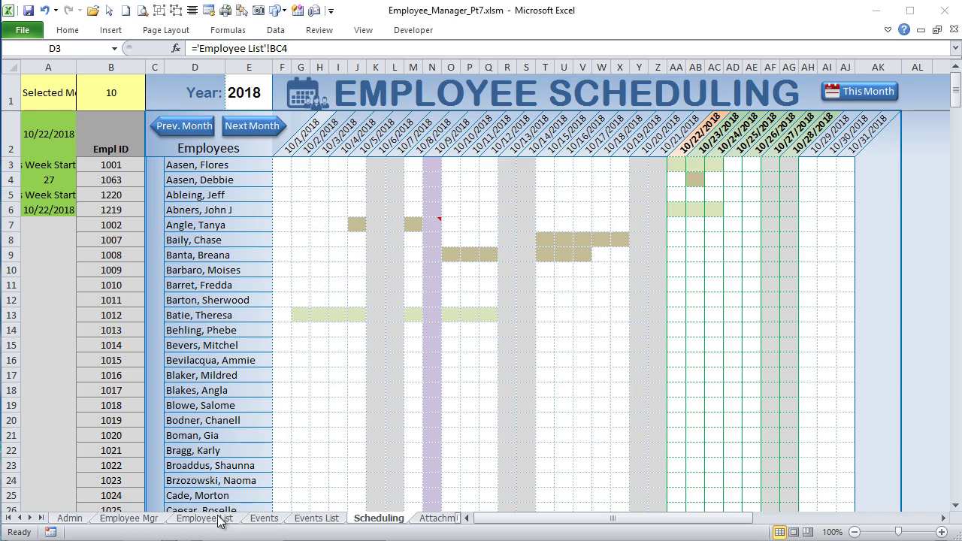
click(205, 519)
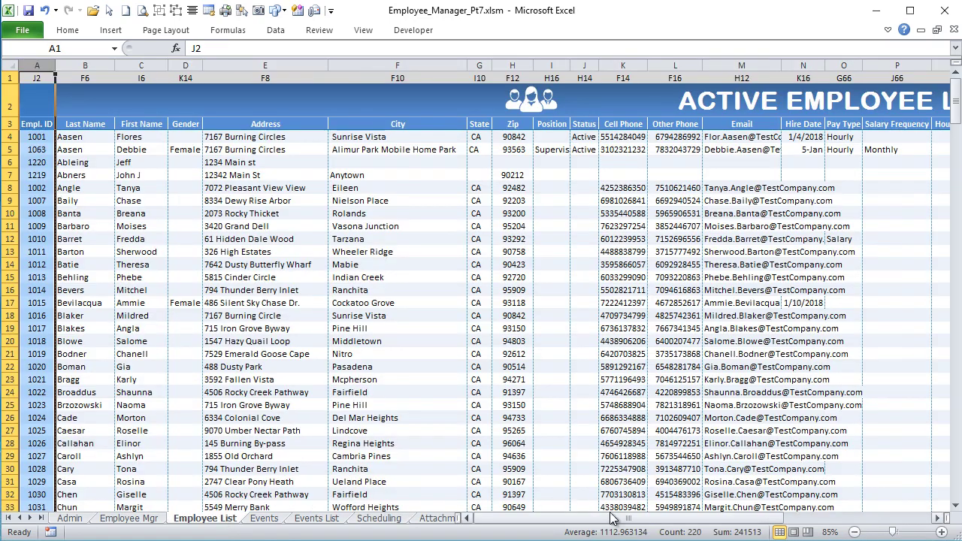
drag(613, 519, 762, 518)
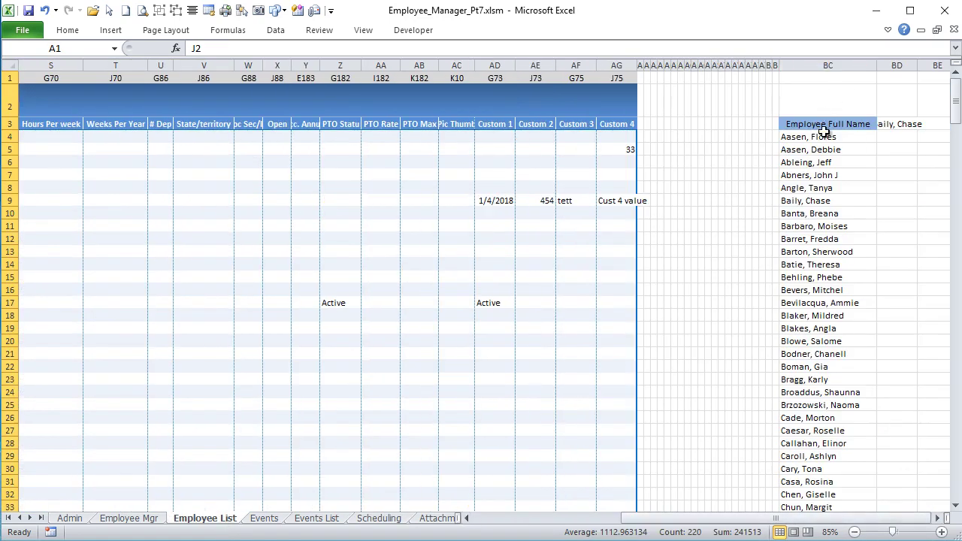
click(824, 134)
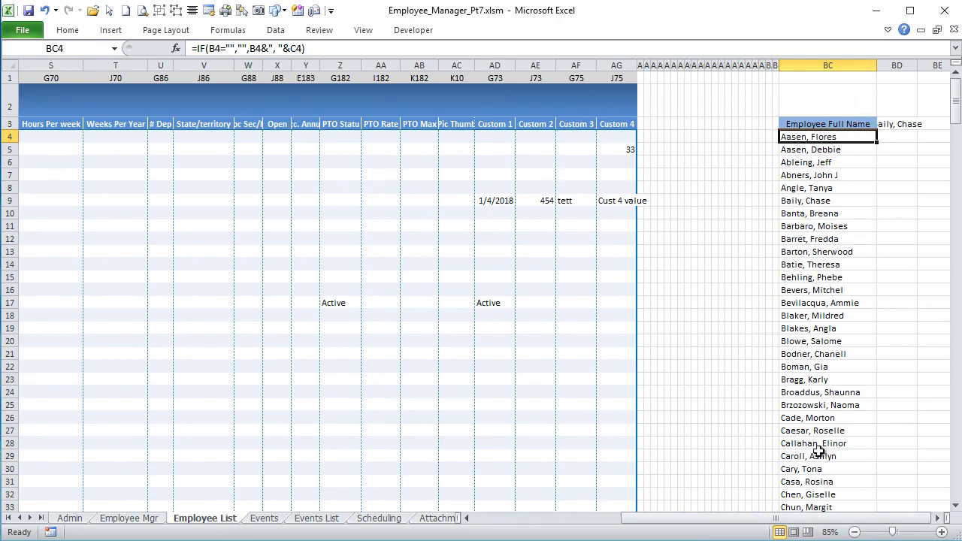
- Compare the Last Name and First Name columns with the Employee Full Name column, and return to the Scheduling sheet
drag(768, 528, 519, 519)
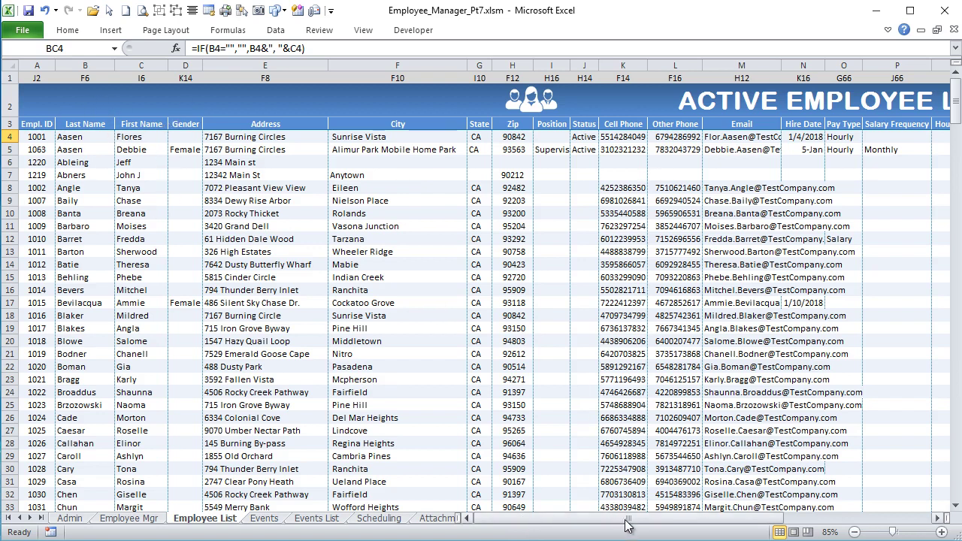
drag(629, 530, 803, 531)
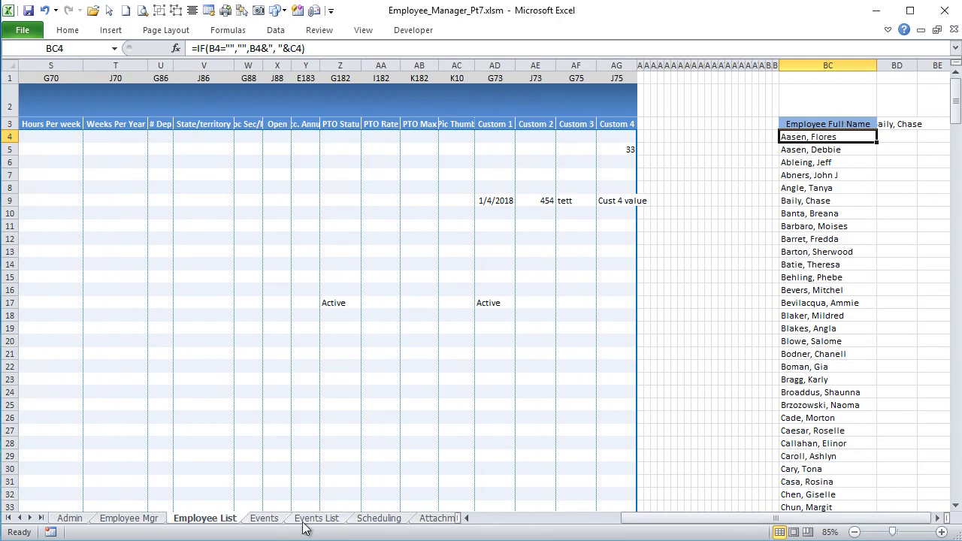
click(379, 519)
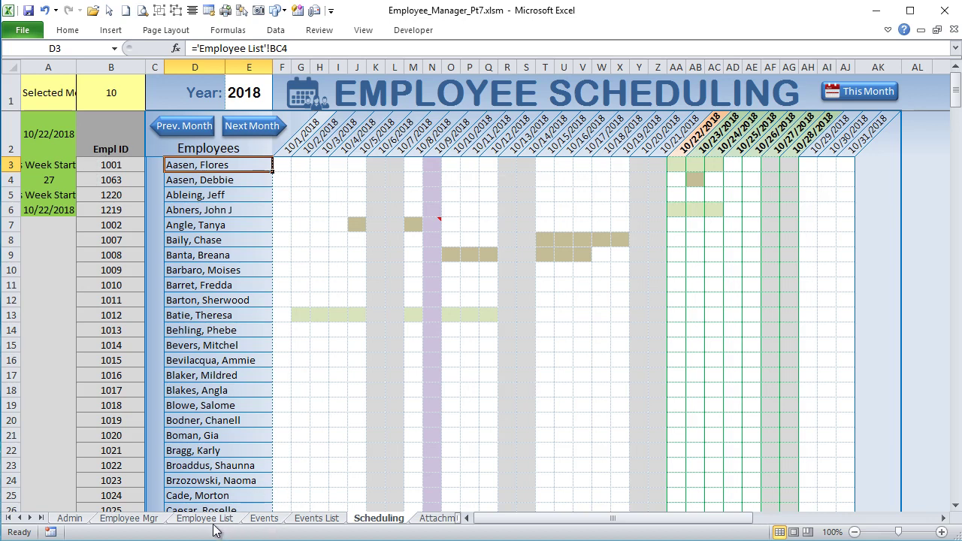
- Compare the Empl. ID column with the Employee names in D5:D18 on the Events List sheet, and return to the Scheduling sheet
click(314, 519)
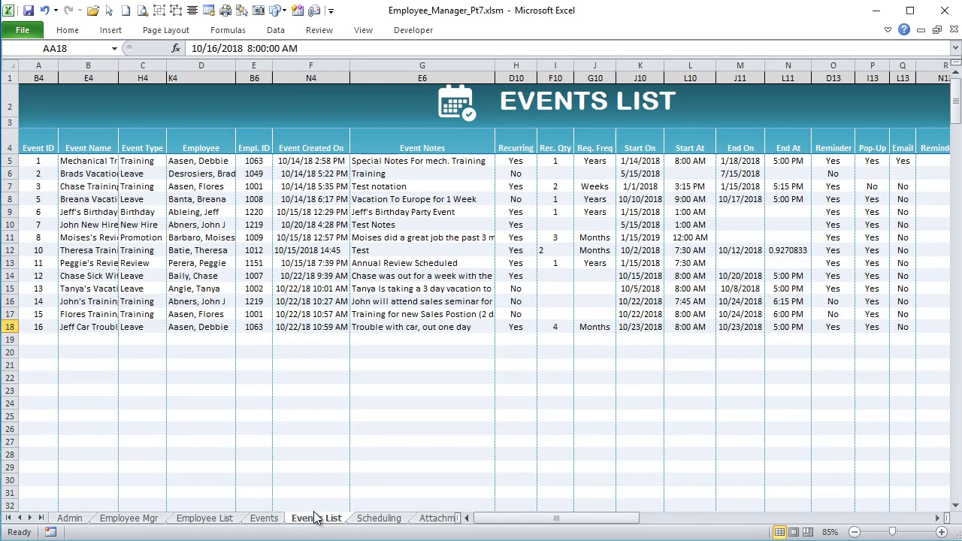
click(254, 66)
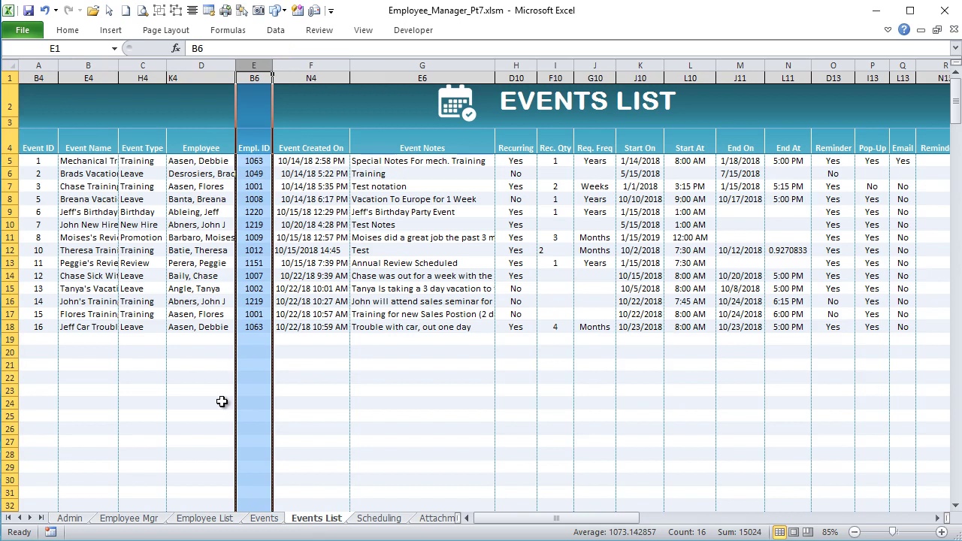
drag(224, 158, 203, 329)
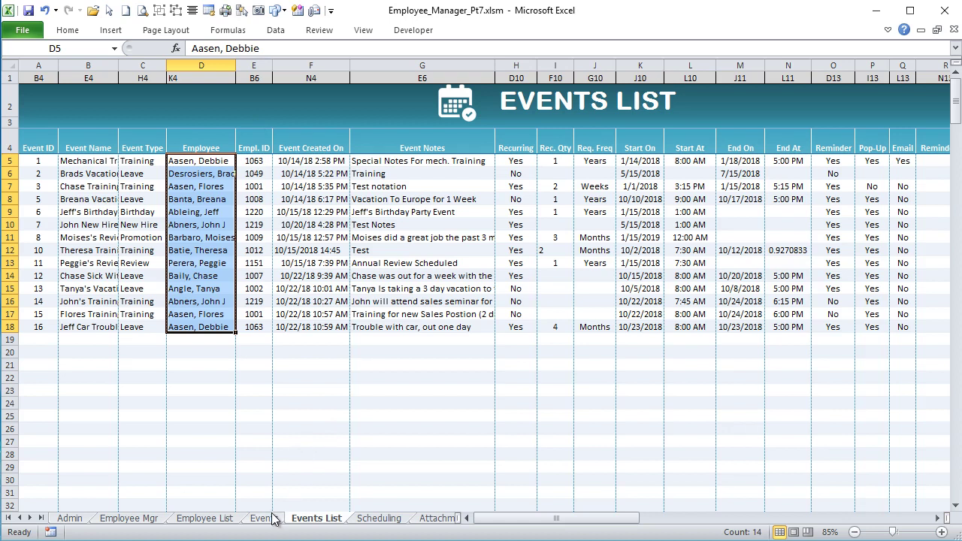
click(365, 520)
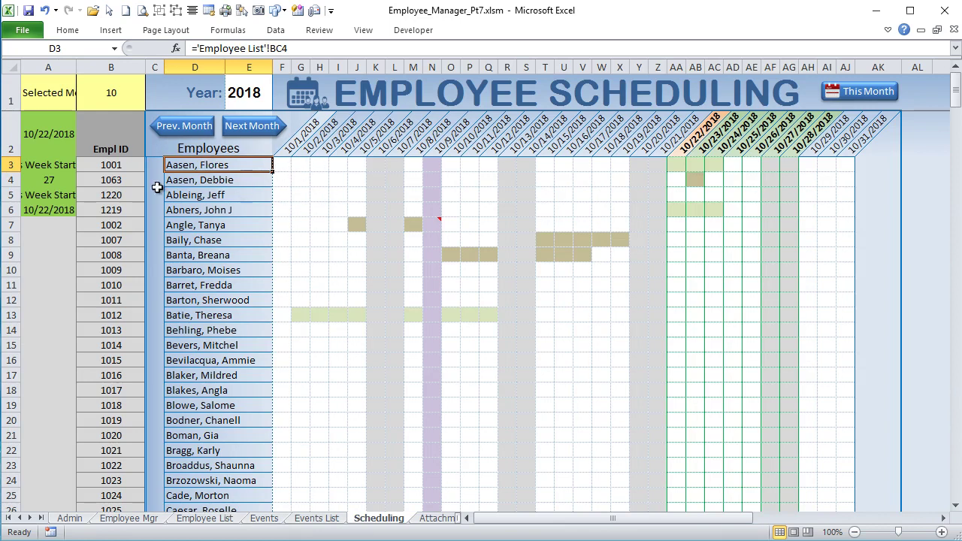
- Examine the Empl ID formula in B3, highlighting its EmployeeID range, D3 lookup value and EmployeeName range
click(119, 165)
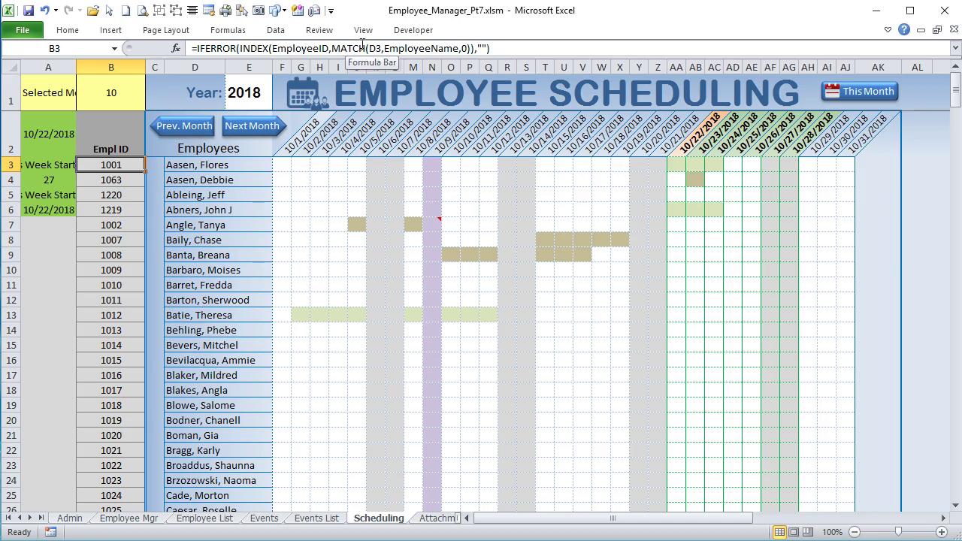
drag(332, 48, 270, 48)
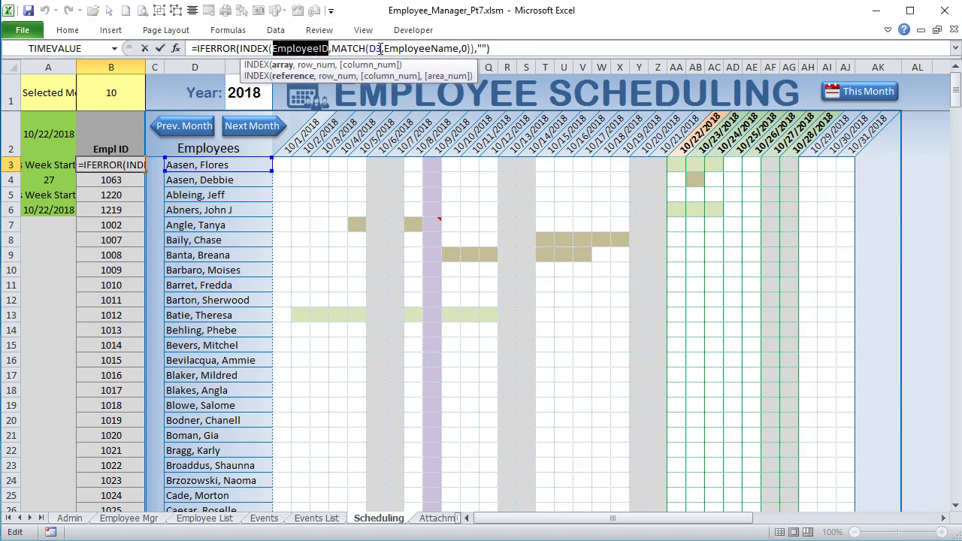
click(378, 48)
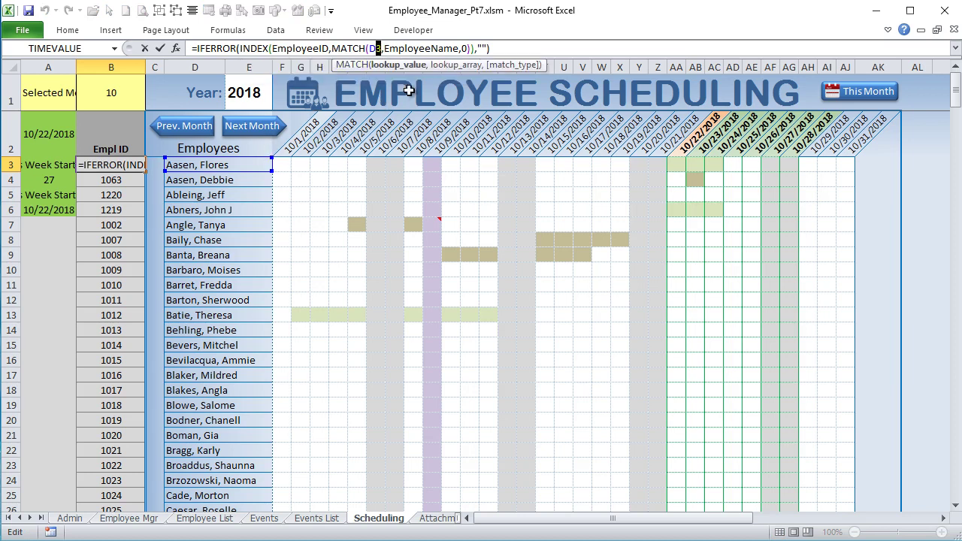
drag(460, 48, 388, 48)
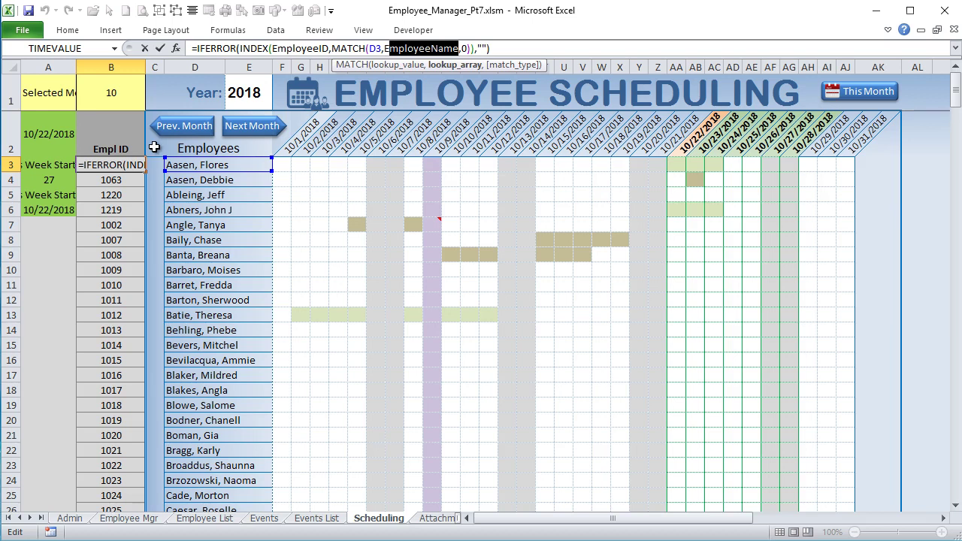
key(Return)
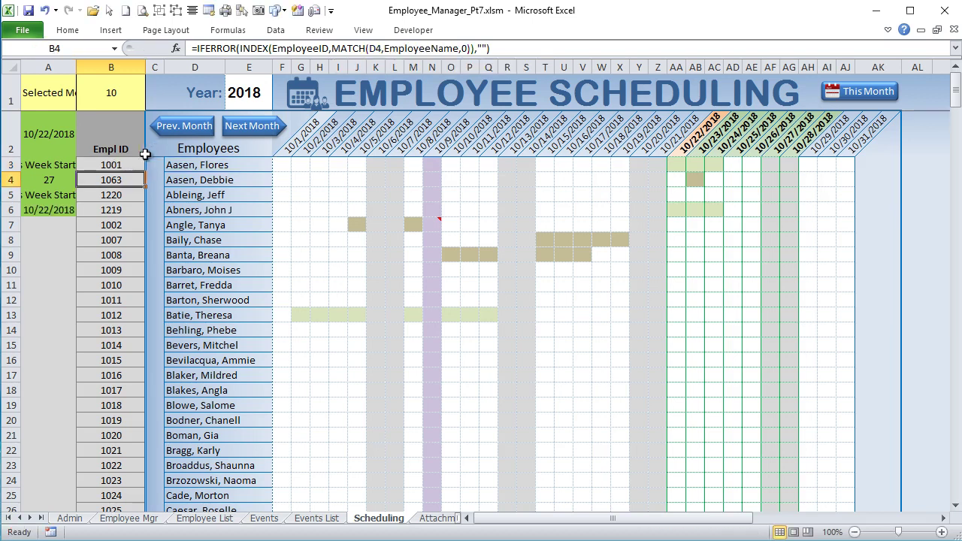
- Follow the Empl ID formula from B3 down to the column's last cell, B309, and go back to the schedule's first rows
drag(121, 170, 122, 190)
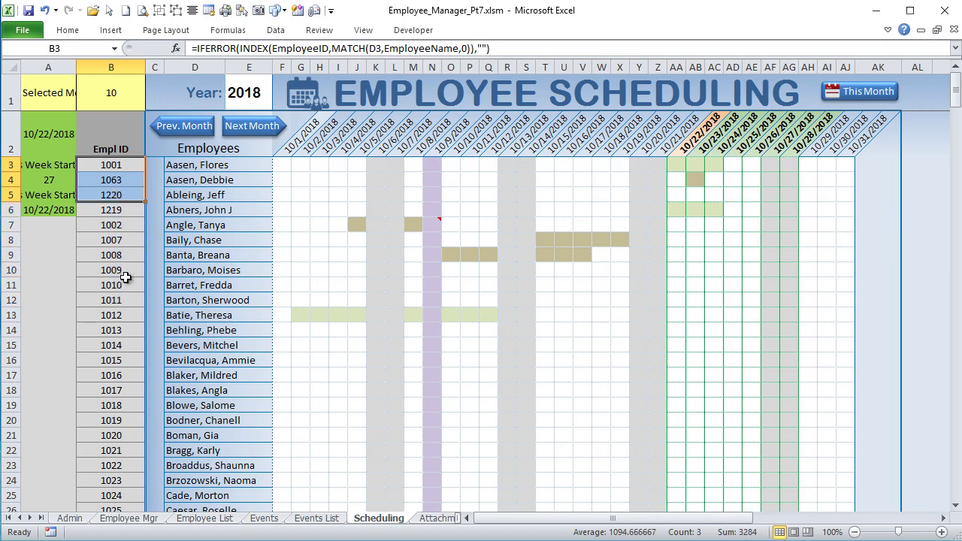
scroll(123, 286, down, 6)
key(ctrl+Down)
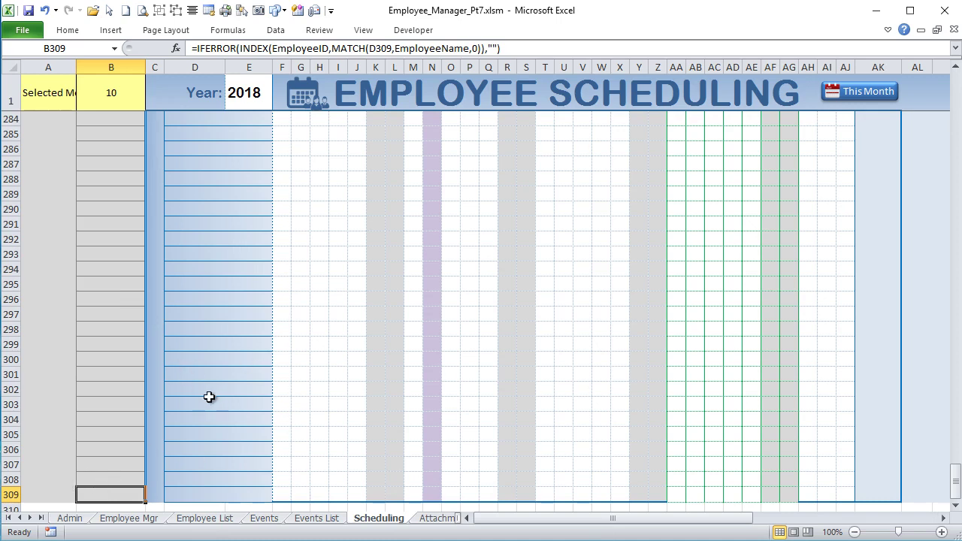
scroll(159, 441, up, 5)
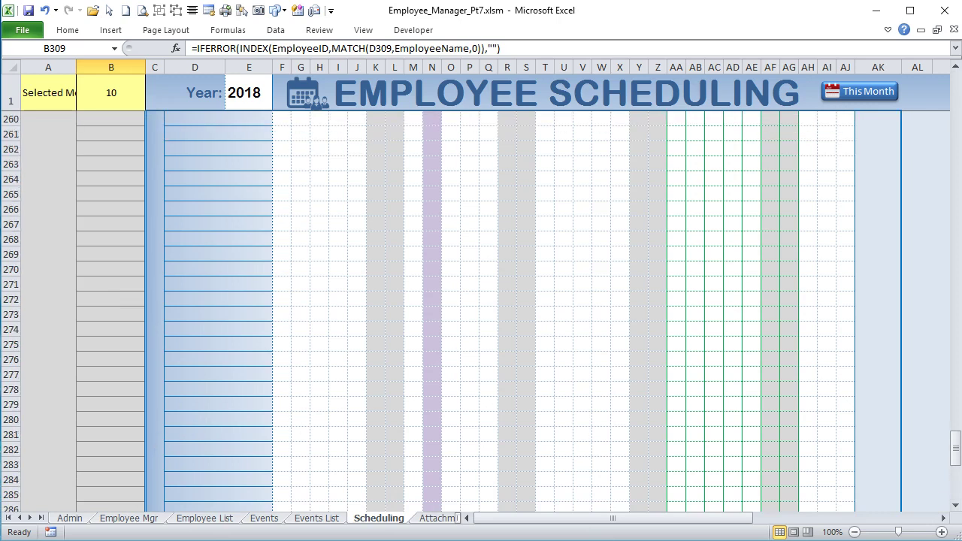
drag(954, 449, 955, 48)
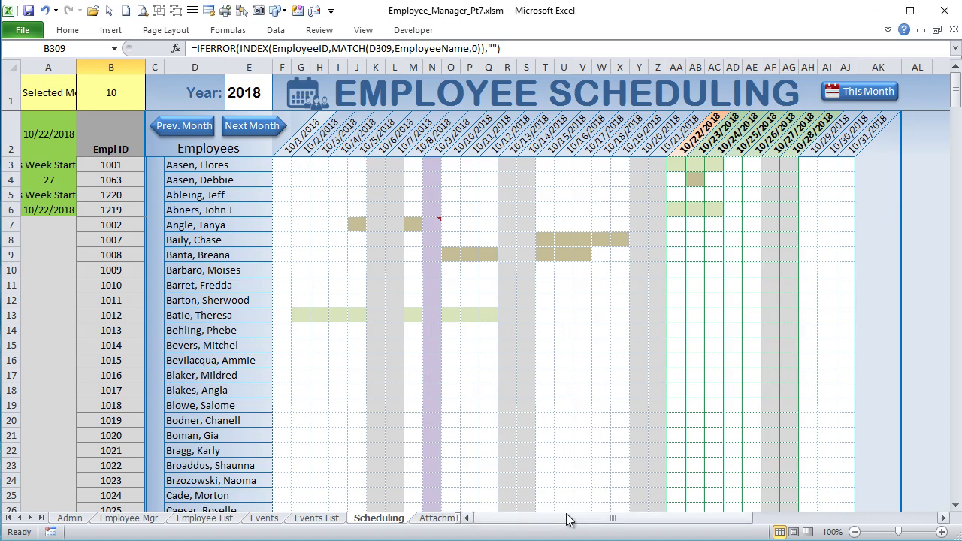
mouse_move(567, 518)
mouse_down()
mouse_move(631, 519)
mouse_move(567, 518)
mouse_up()
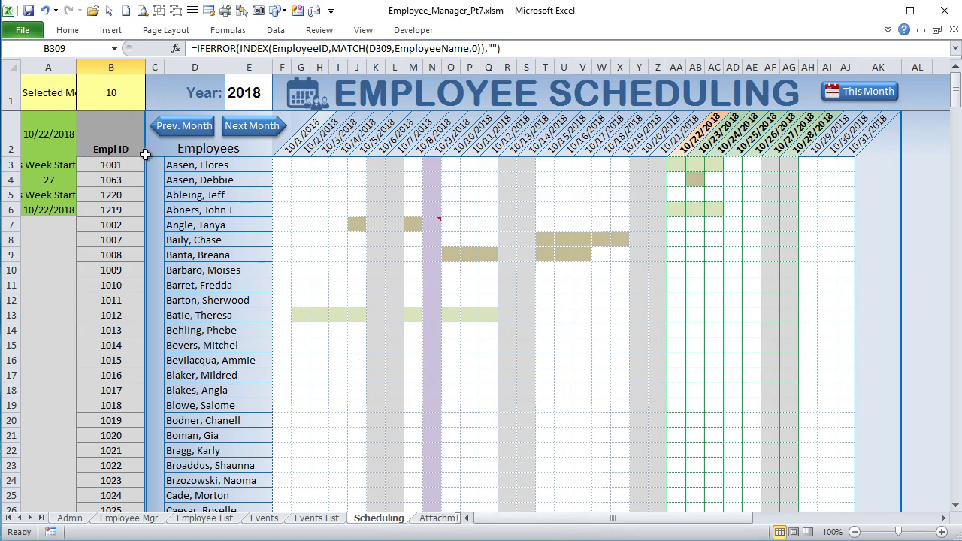
- Inspect the employee name link in D3, the schedule year in E1 and the selected month value in B1
click(191, 167)
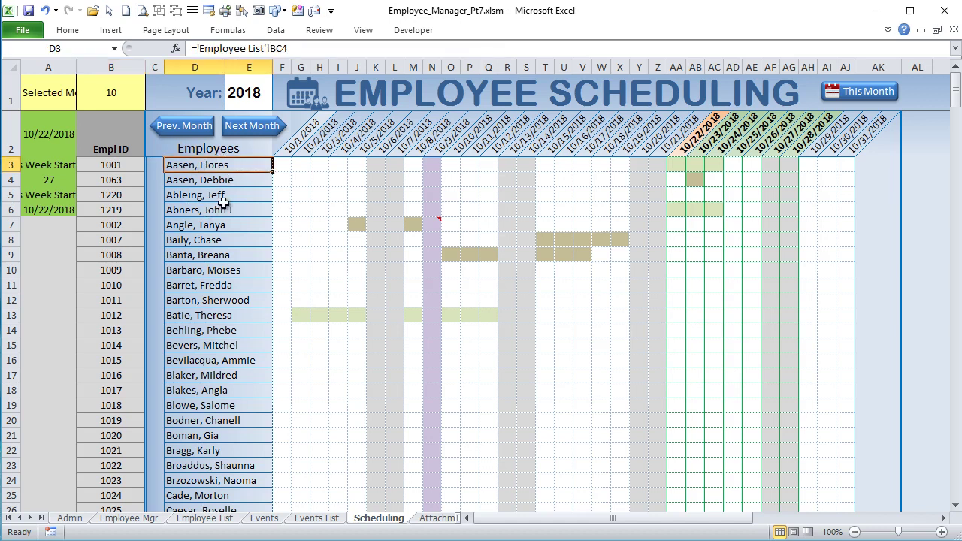
click(248, 91)
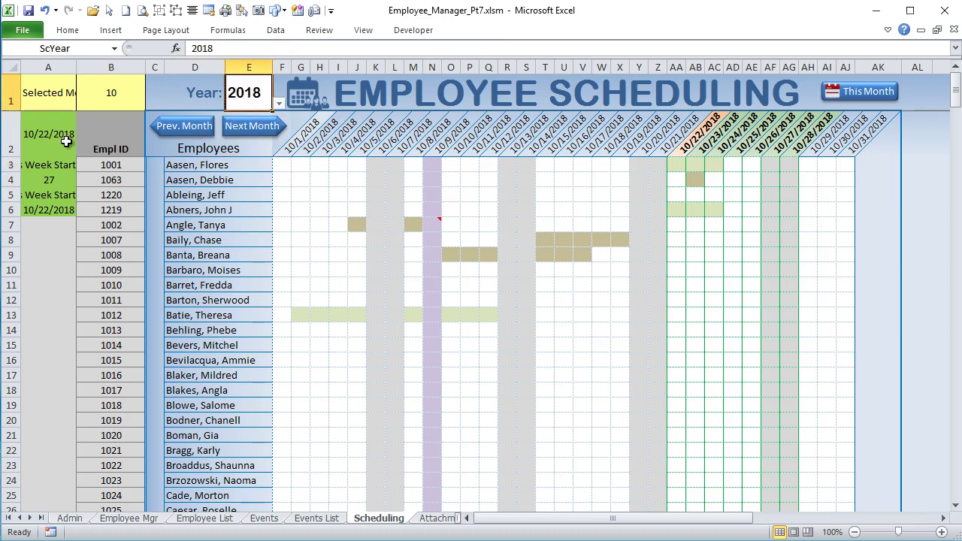
click(103, 94)
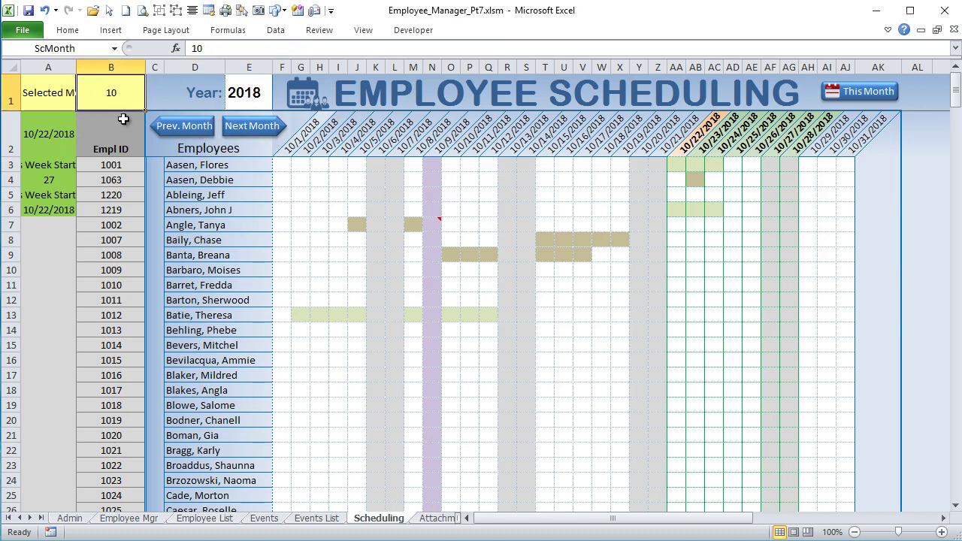
- Step the schedule back month by month from October 2018 to December 2017
click(182, 128)
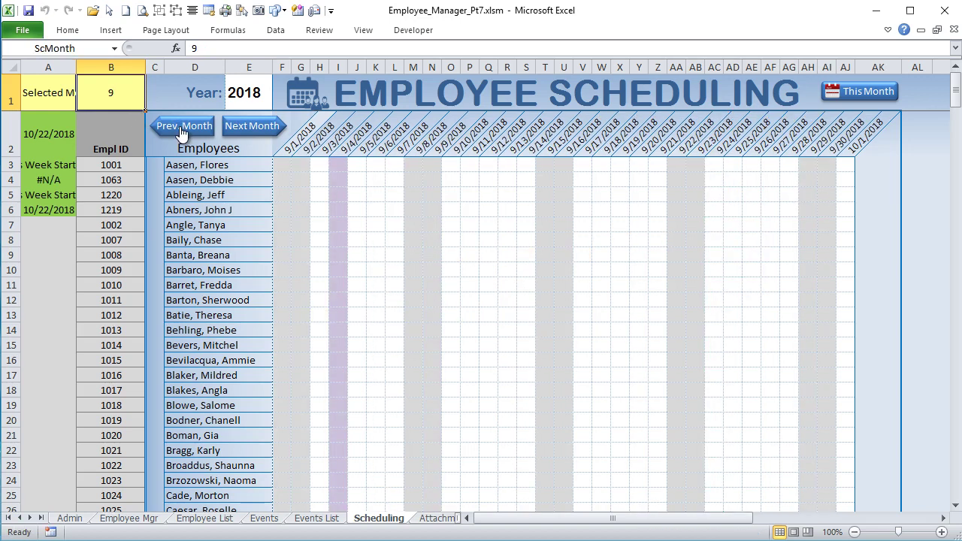
click(180, 132)
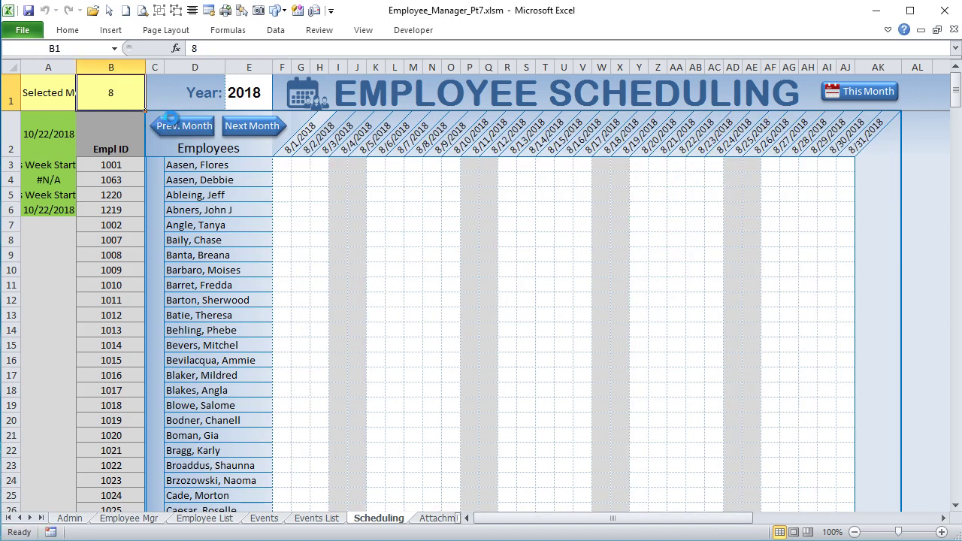
click(171, 122)
click(171, 122)
click(171, 122)
click(171, 122)
click(171, 122)
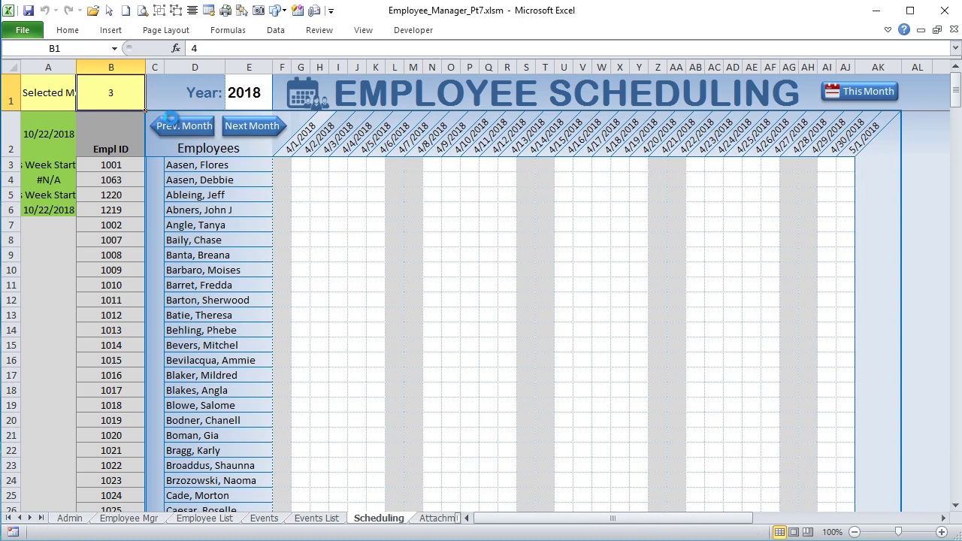
click(171, 121)
click(171, 122)
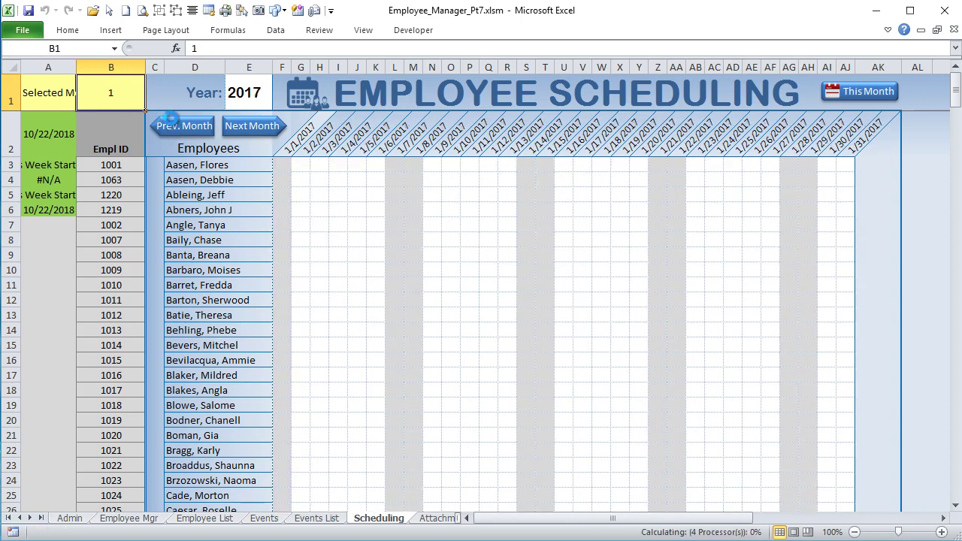
click(171, 122)
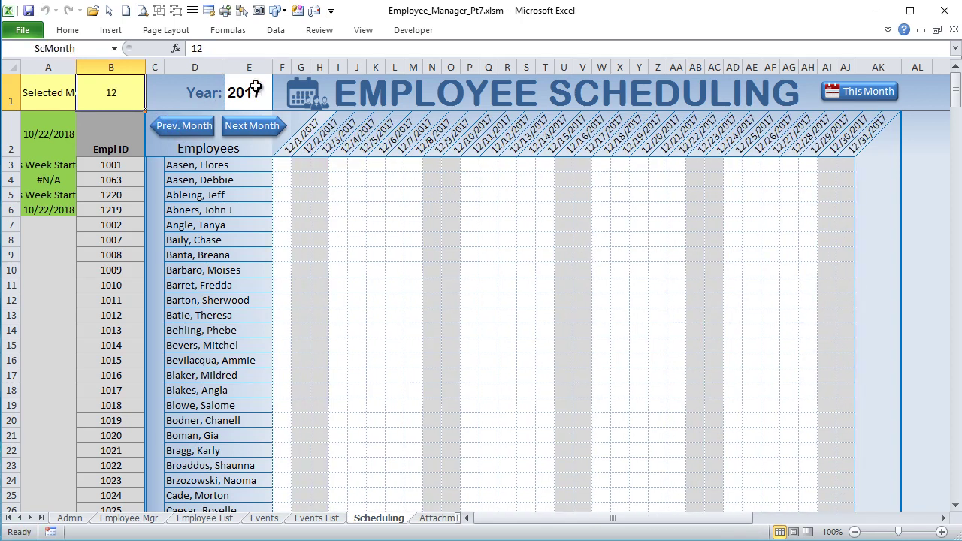
- Step the schedule forward month by month into 2018, up to October 2018
click(242, 131)
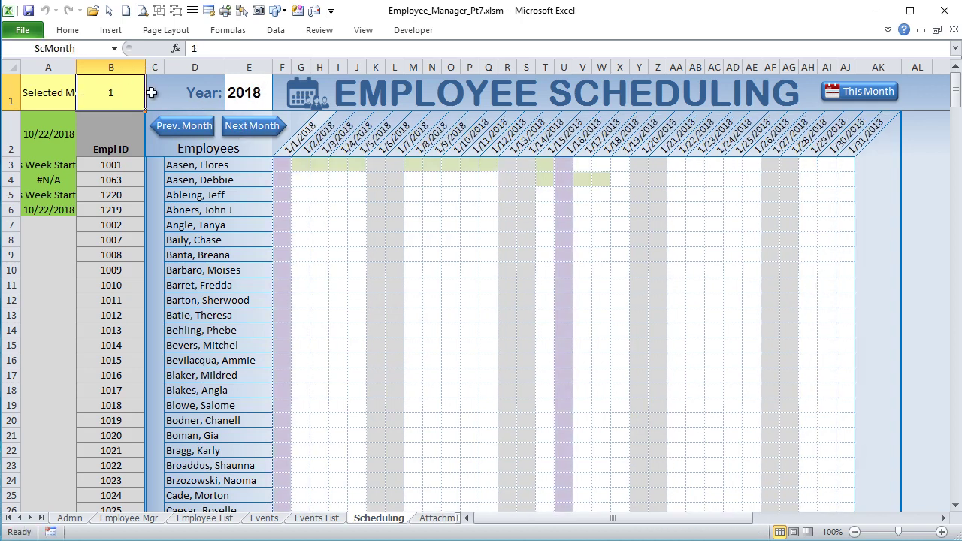
click(237, 129)
click(237, 131)
click(238, 130)
click(236, 128)
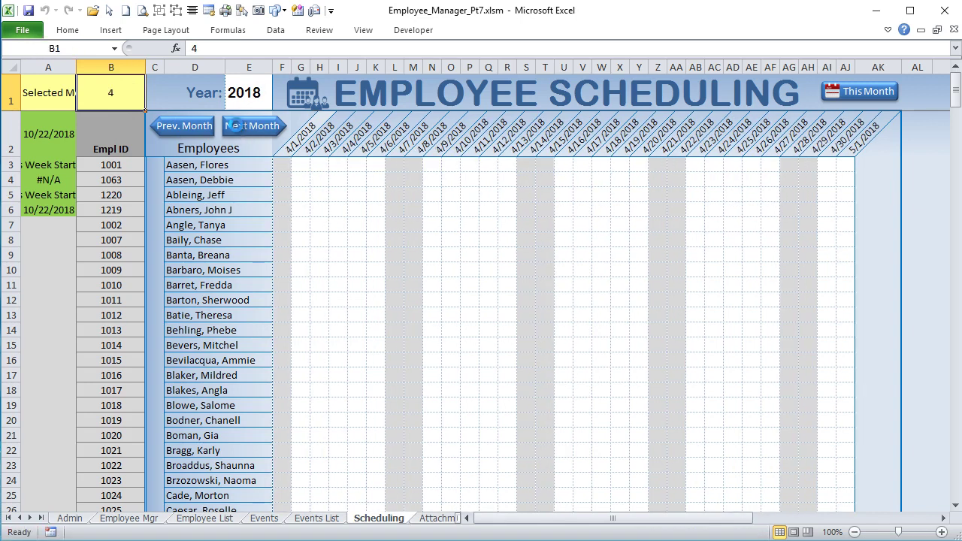
click(235, 126)
click(235, 126)
click(235, 126)
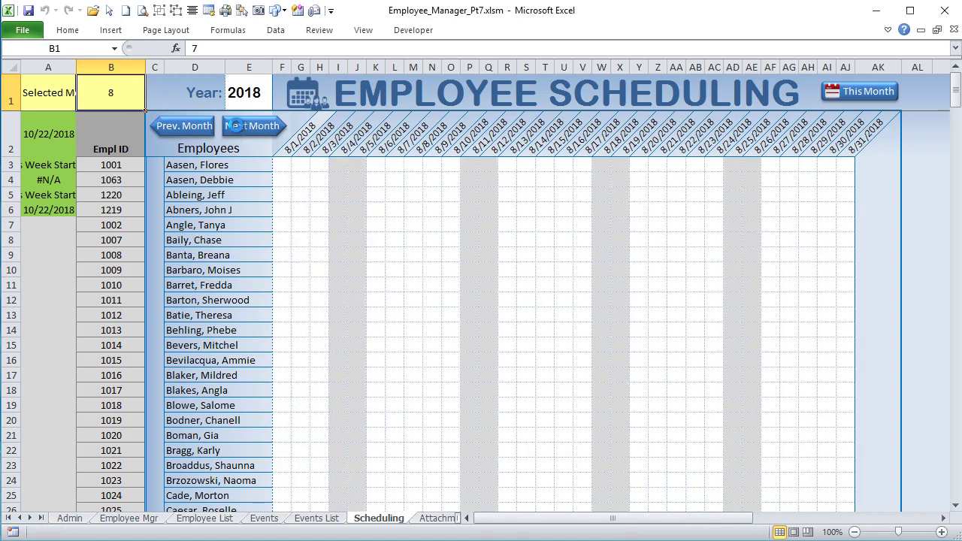
click(235, 126)
click(236, 128)
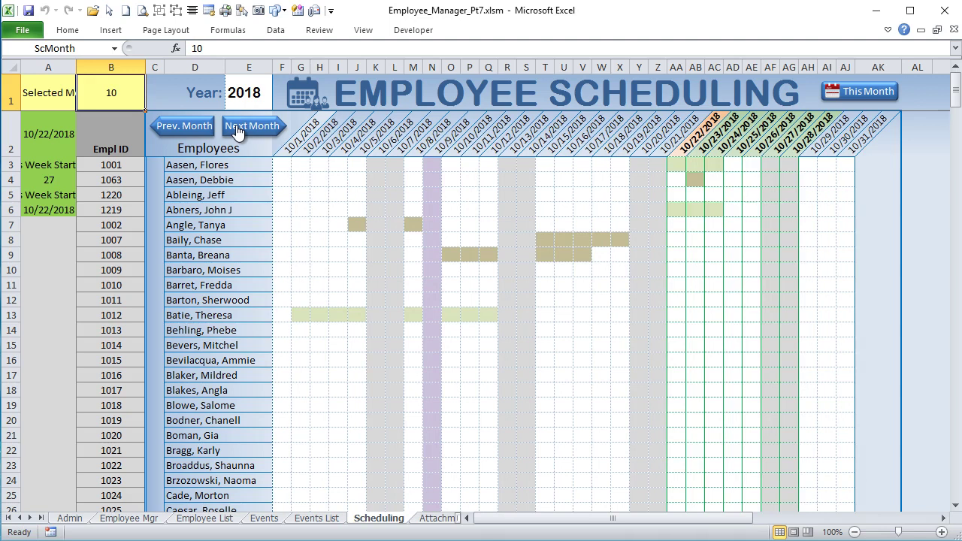
- Inspect the TODAY formula in A2 and the week-start column formula in A4, and select the current week's date headers from AA2
click(57, 132)
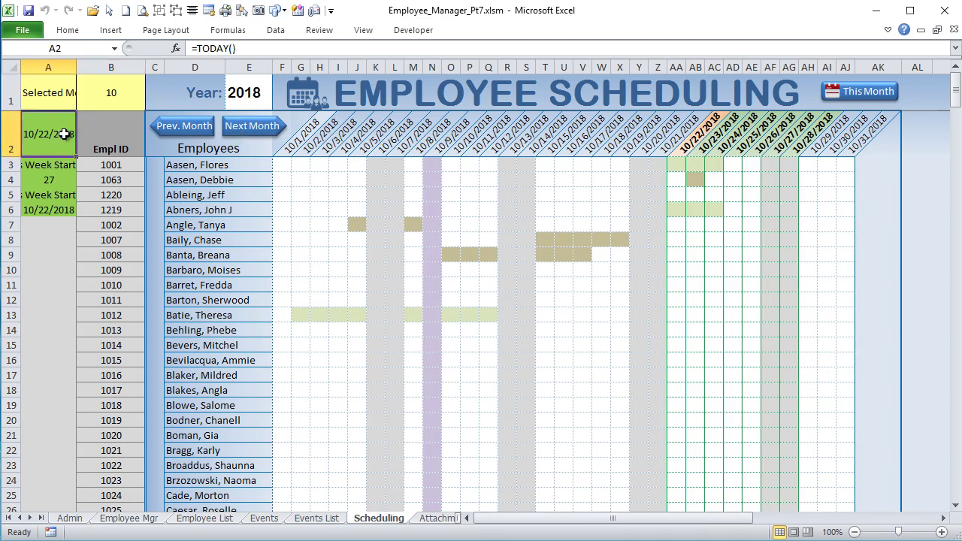
click(44, 180)
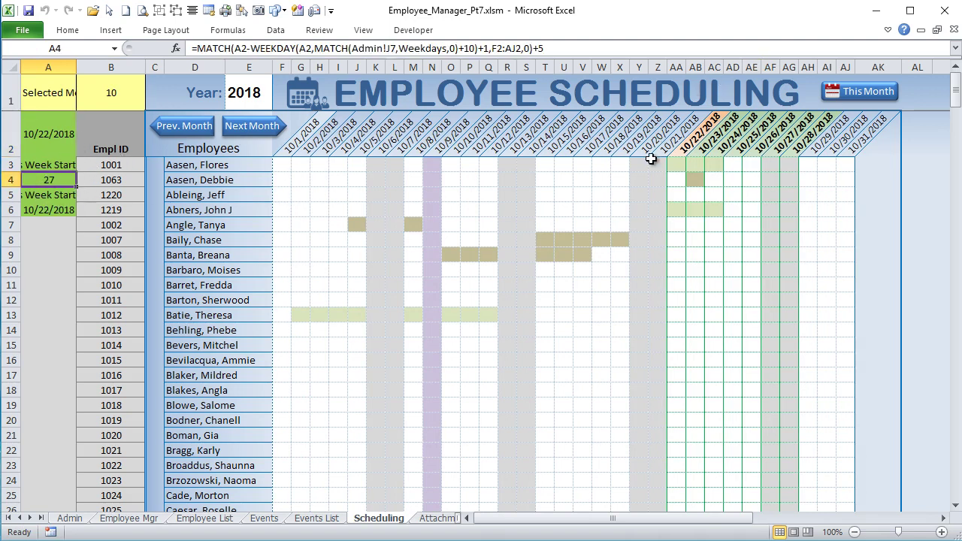
drag(671, 149, 802, 148)
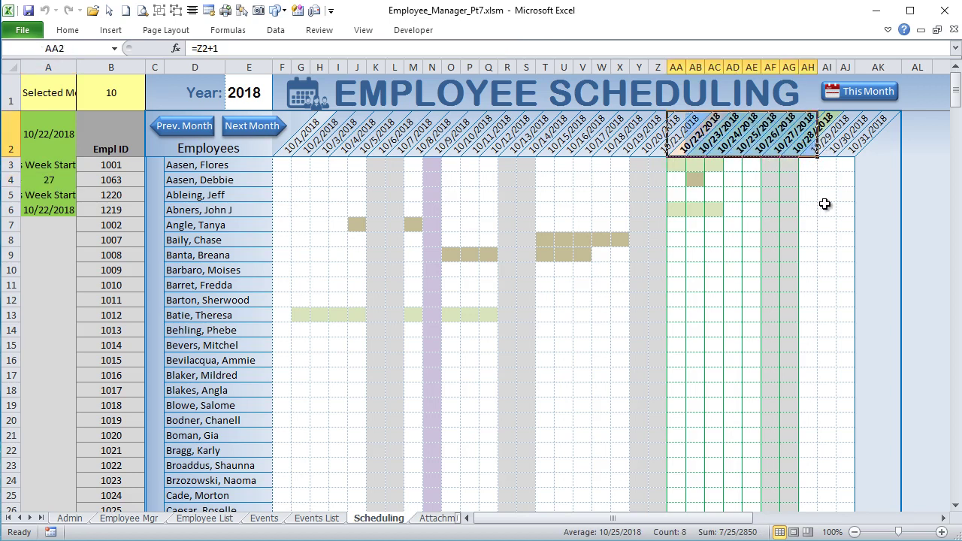
- Select blocks of current-week cells in the schedule grid, including AB4:AF18 and AA3:AG21, to show the green-bordered area
drag(696, 180, 769, 387)
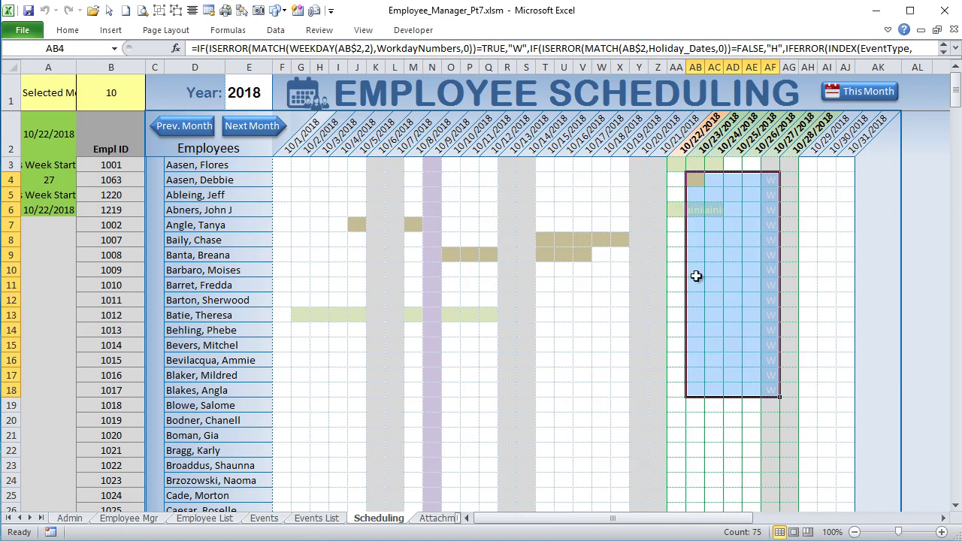
drag(681, 168, 781, 438)
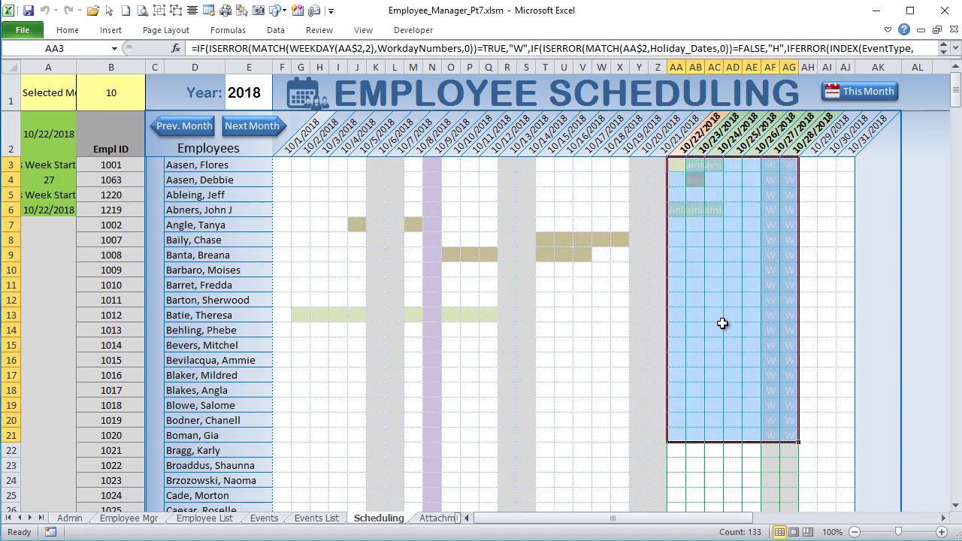
click(713, 286)
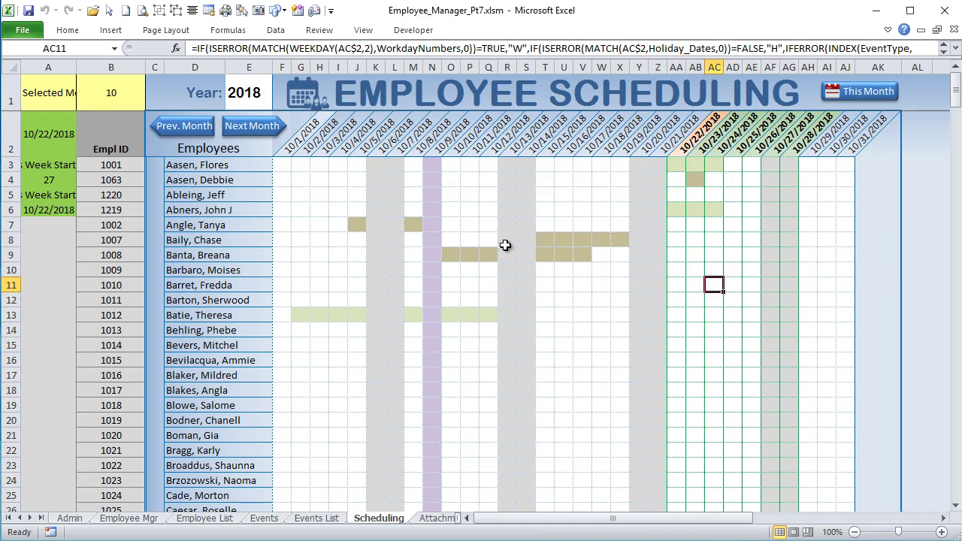
drag(691, 179, 750, 373)
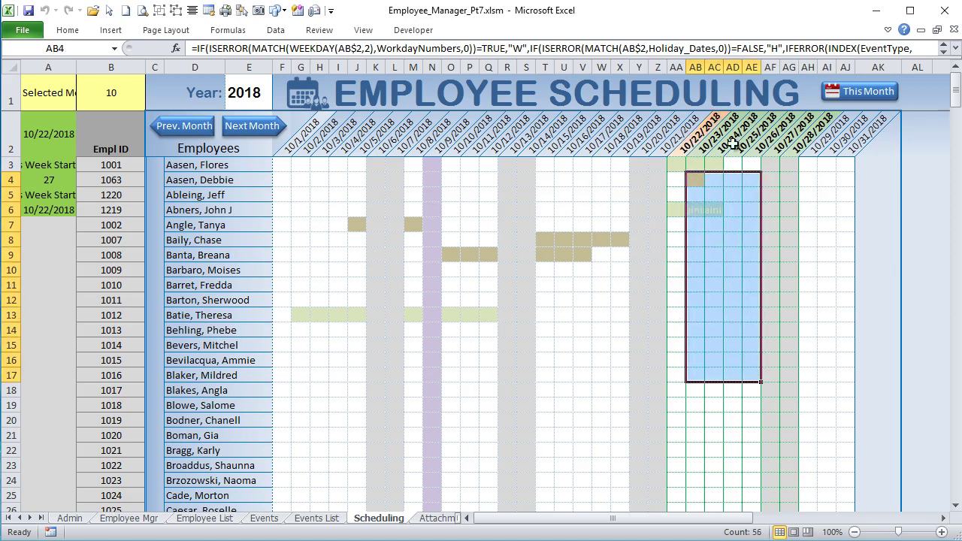
- On the Admin sheet, set Workweek Starts On in the Company Work Times & Defaults table to Tuesday
click(673, 151)
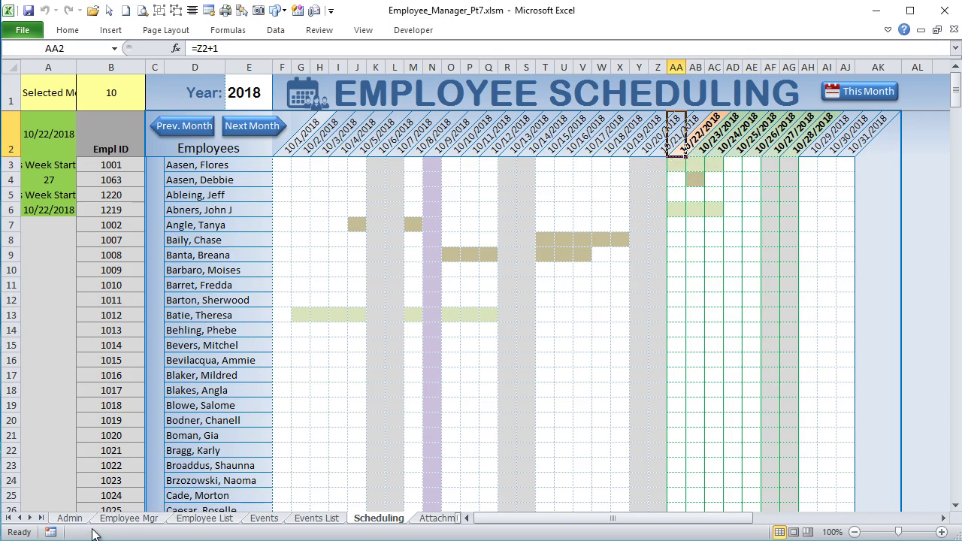
click(69, 519)
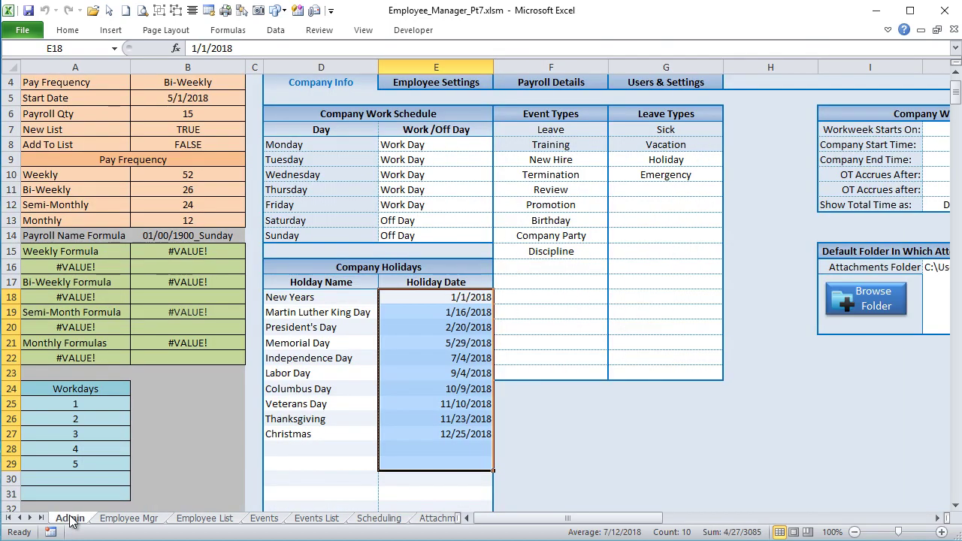
click(939, 518)
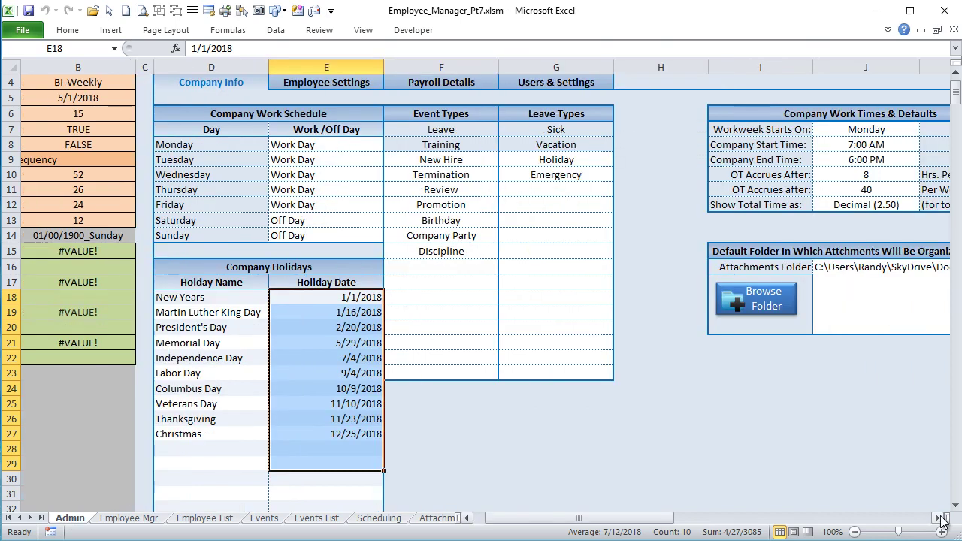
click(939, 518)
scroll(766, 450, up, 1)
click(794, 204)
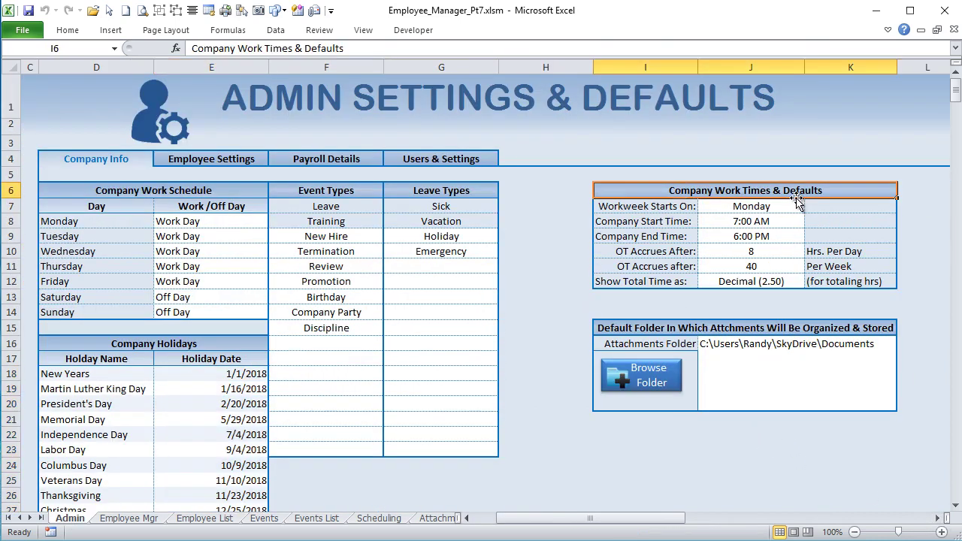
click(811, 206)
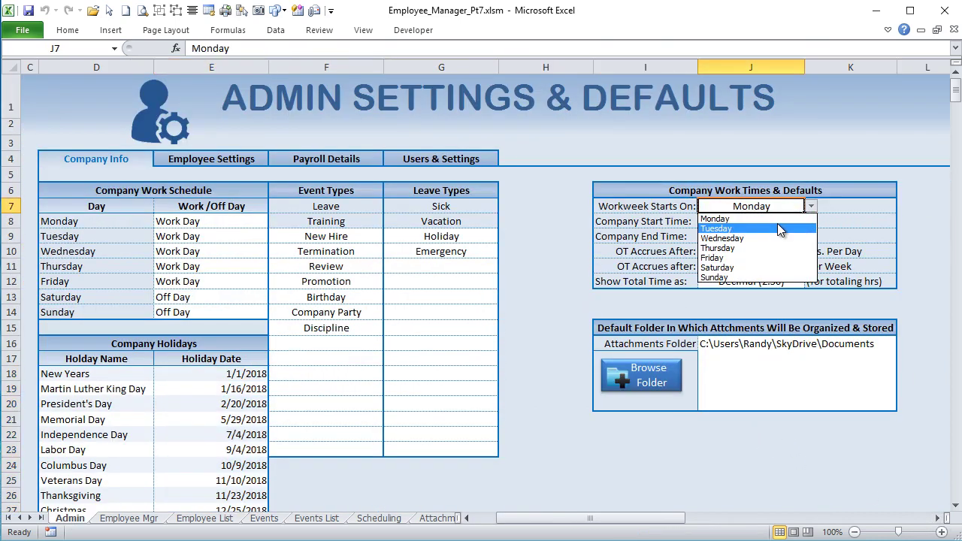
click(779, 227)
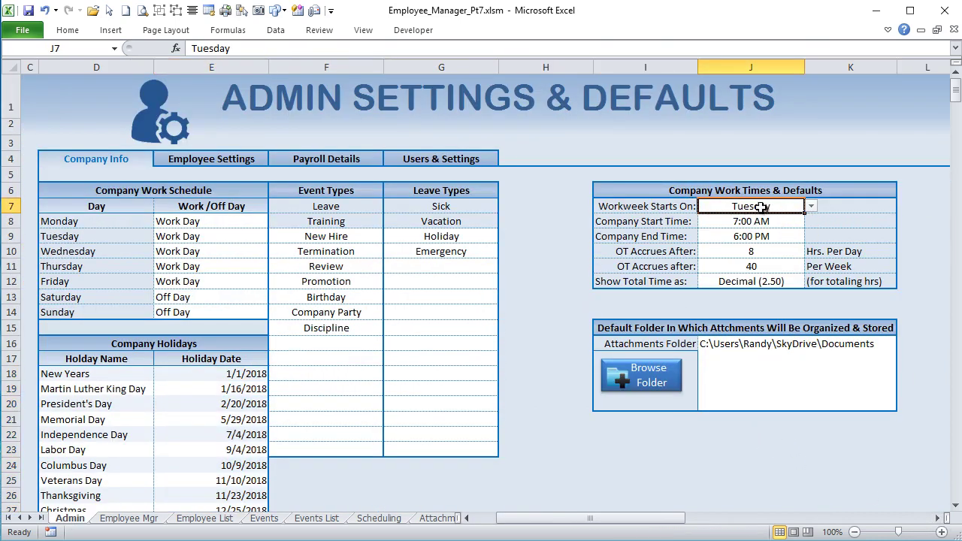
- On the Scheduling sheet, select the highlighted week's date headers and the cells U3:AA15 to show the shifted current week
click(394, 520)
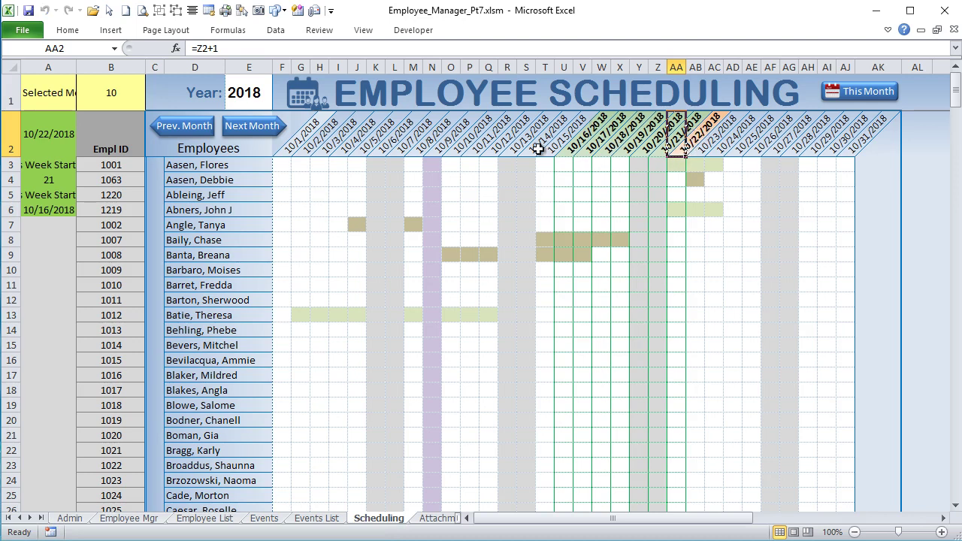
drag(567, 144, 613, 146)
click(678, 149)
drag(576, 150, 686, 319)
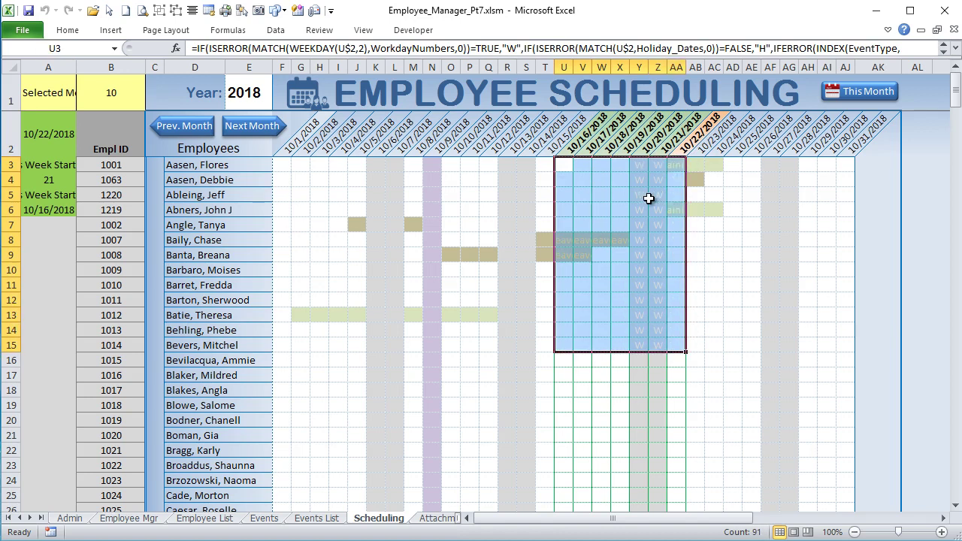
click(752, 253)
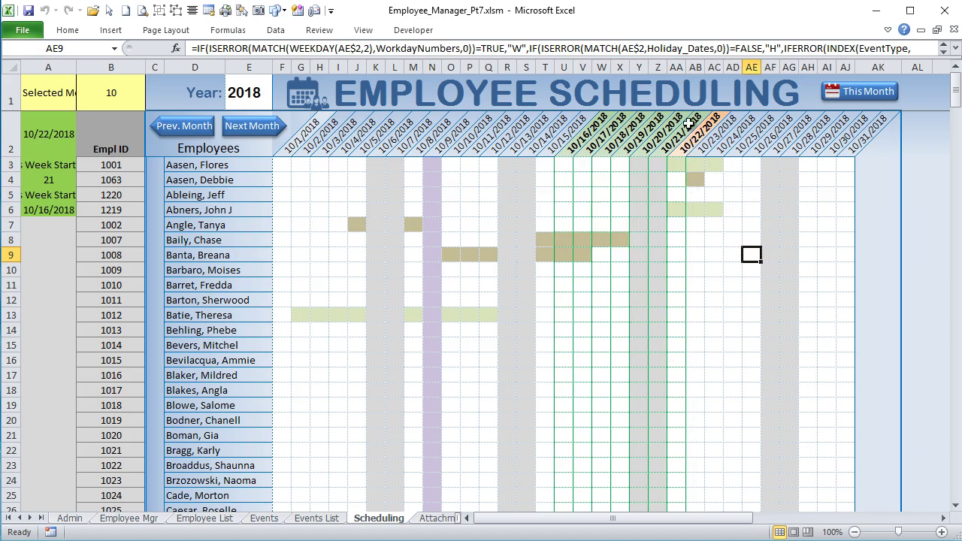
click(680, 148)
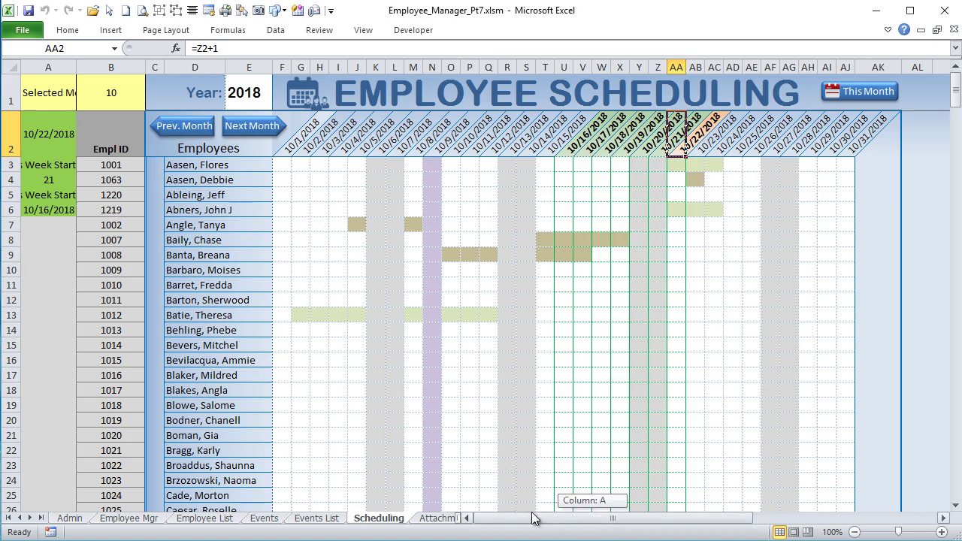
- Widen column A so its helper labels fit, and view the week-start column formula in A4
drag(73, 70, 117, 70)
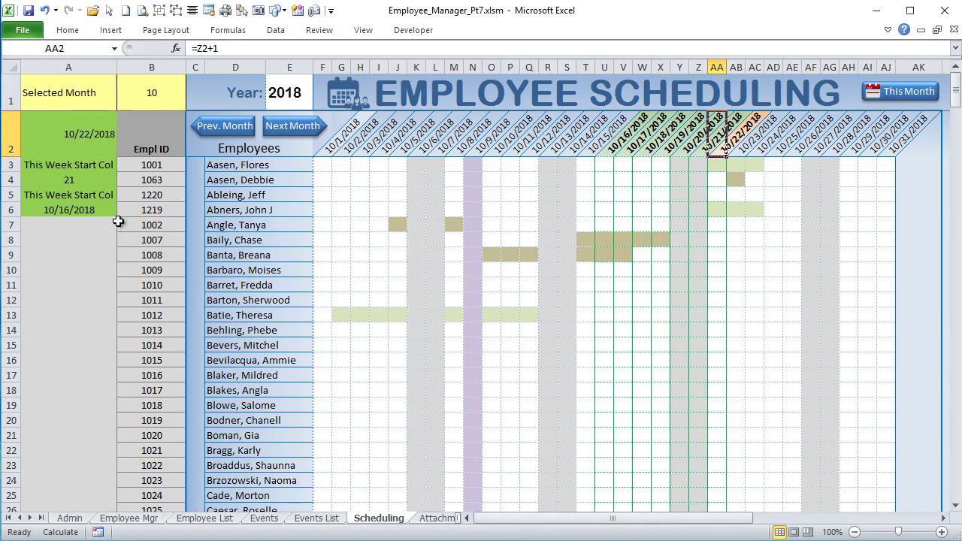
click(65, 181)
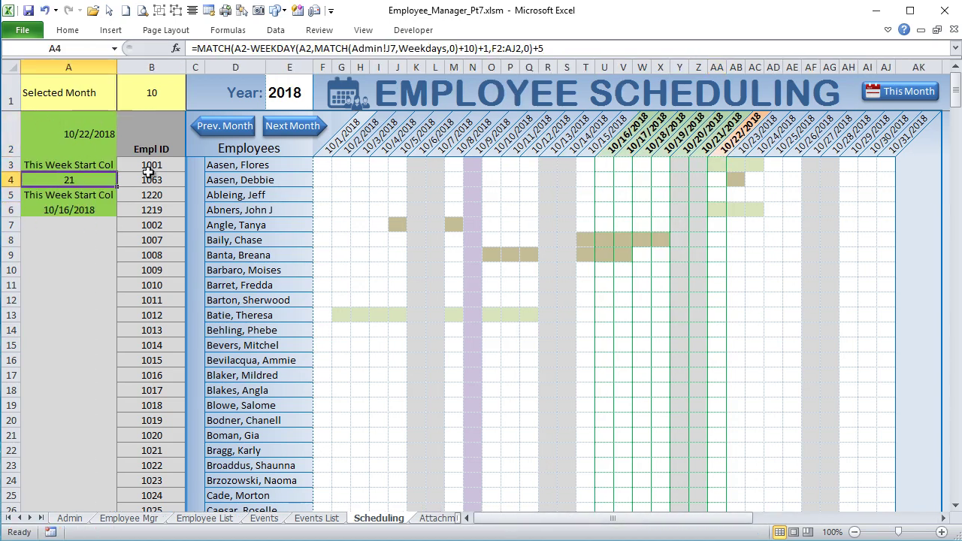
double_click(80, 180)
key(Return)
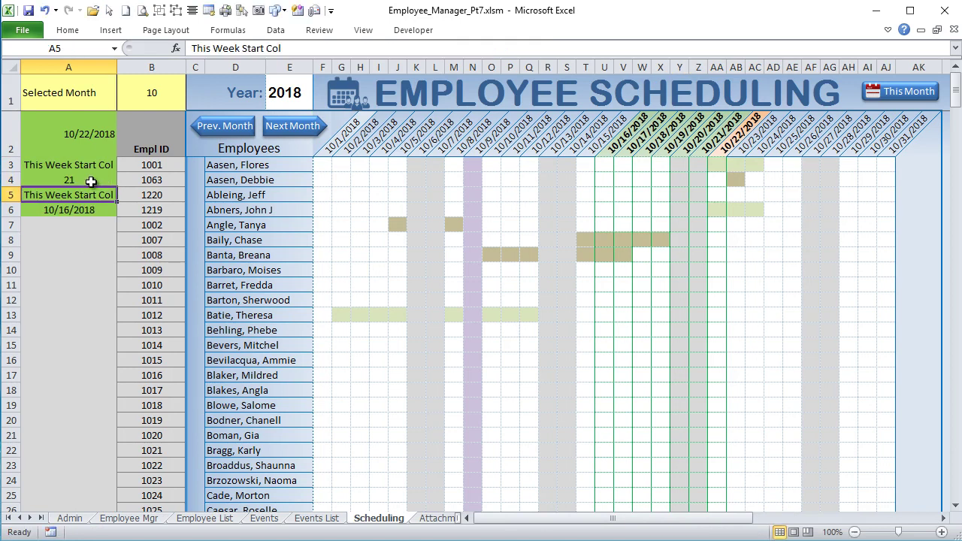
- Examine the nested MATCH function and its Admin!J7 reference within the A4 formula
click(91, 181)
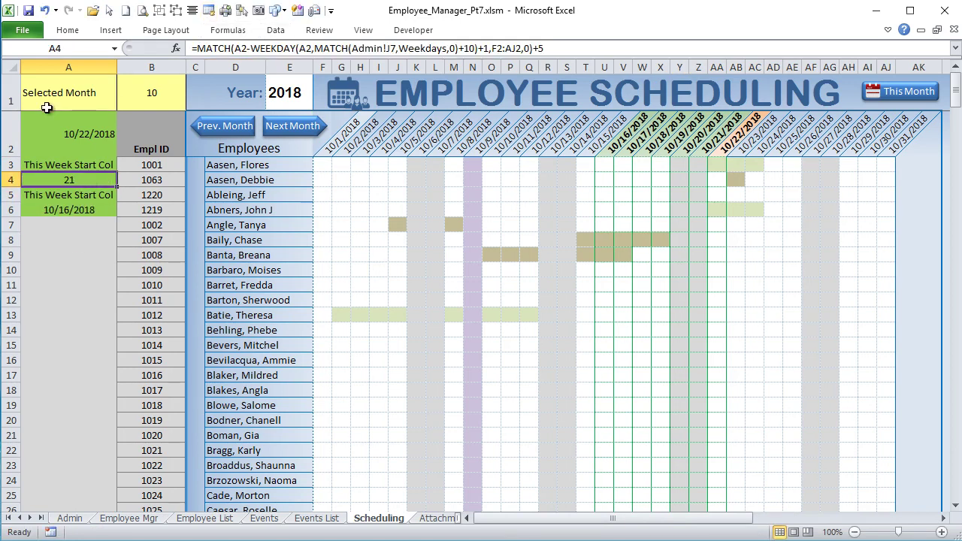
click(242, 49)
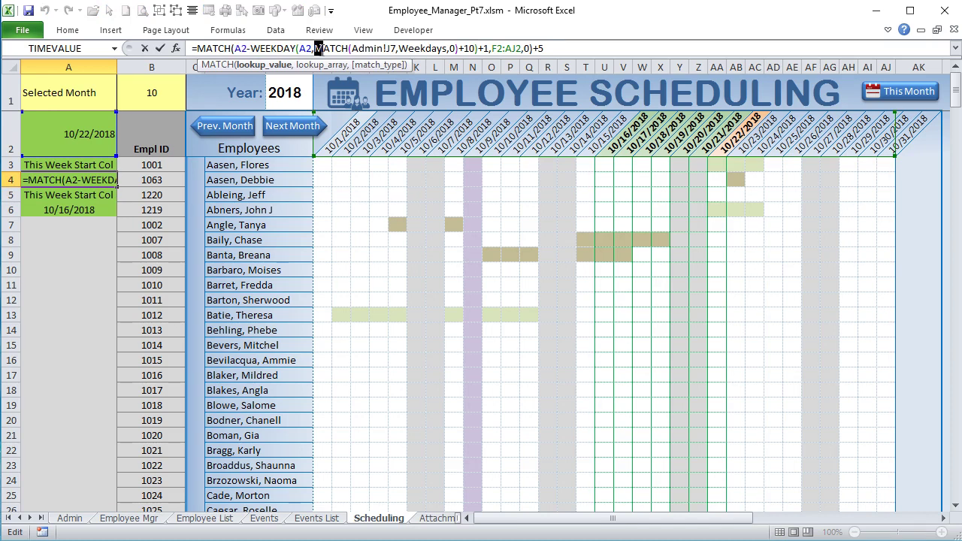
drag(318, 48, 374, 48)
click(379, 48)
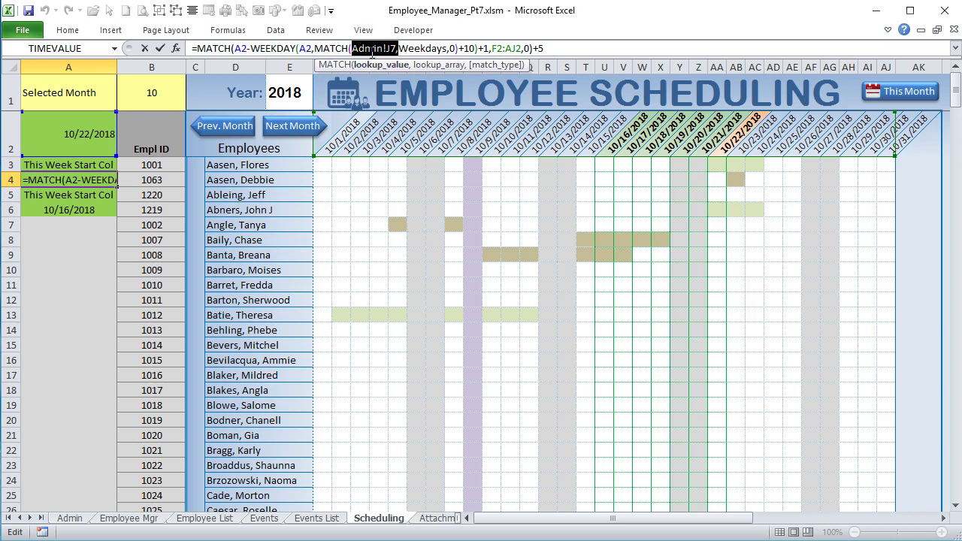
key(Return)
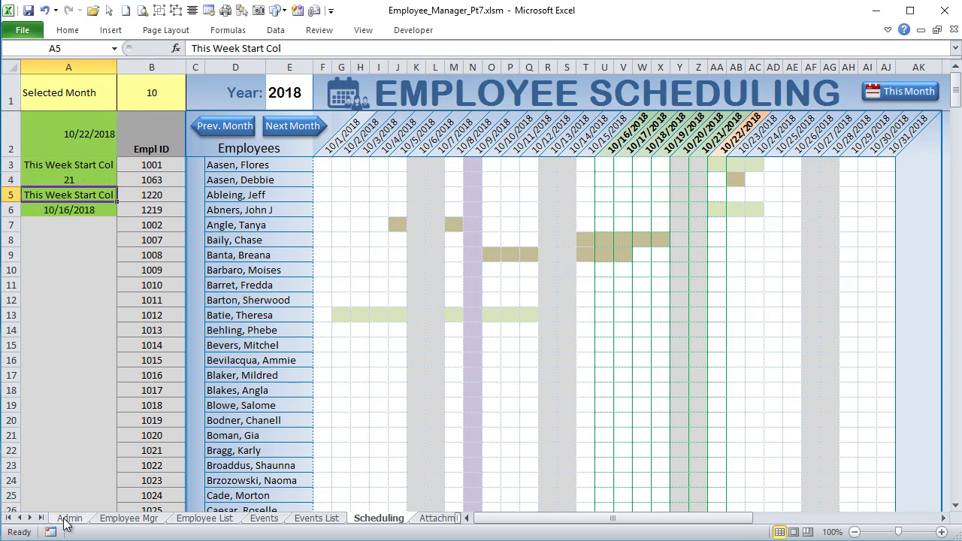
- On the Admin sheet, examine the Weekdays named range in D8:D14 alongside the workweek start day in J7
click(68, 518)
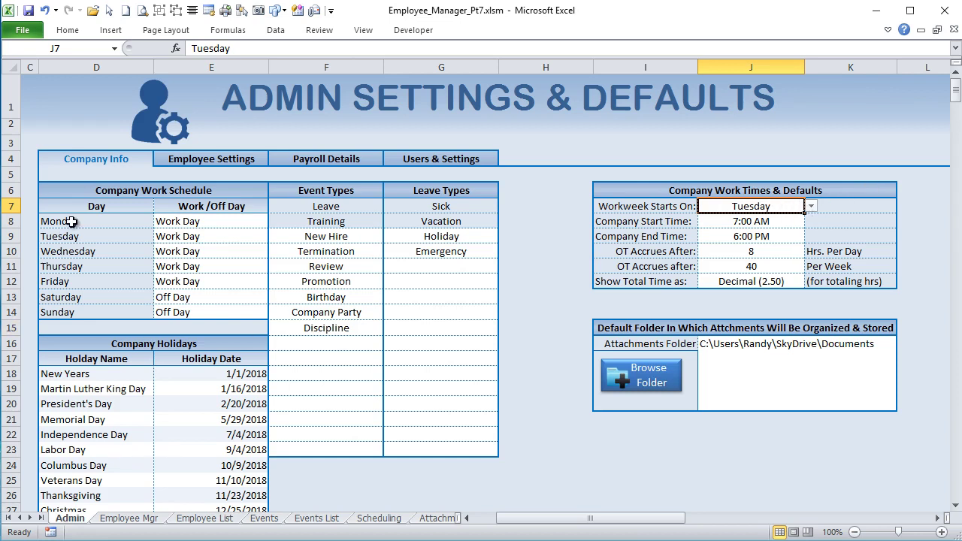
drag(69, 220, 58, 309)
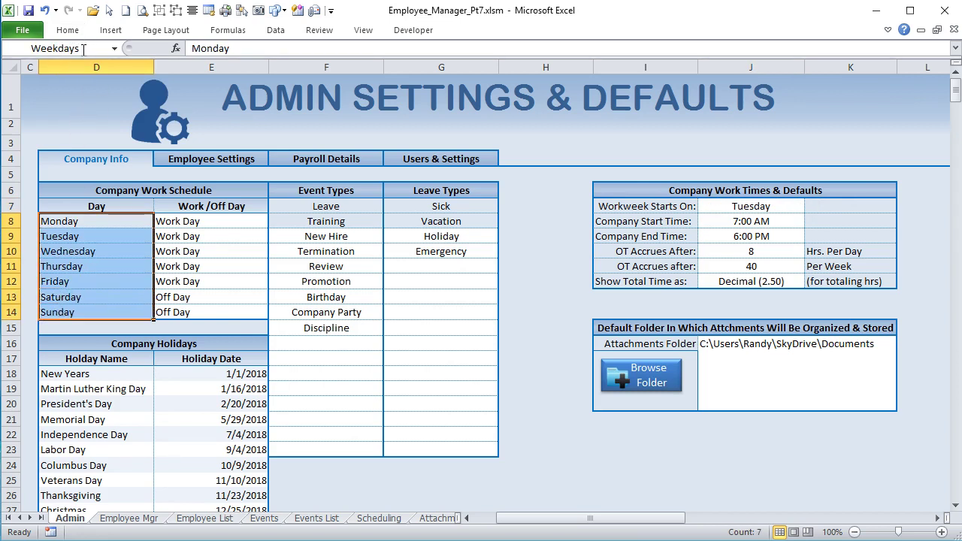
click(81, 237)
click(774, 205)
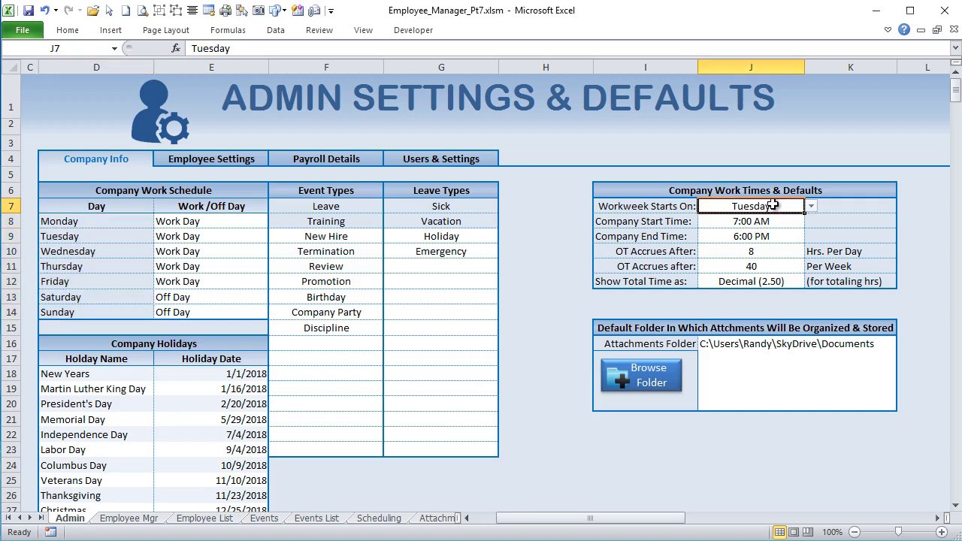
drag(86, 223, 86, 314)
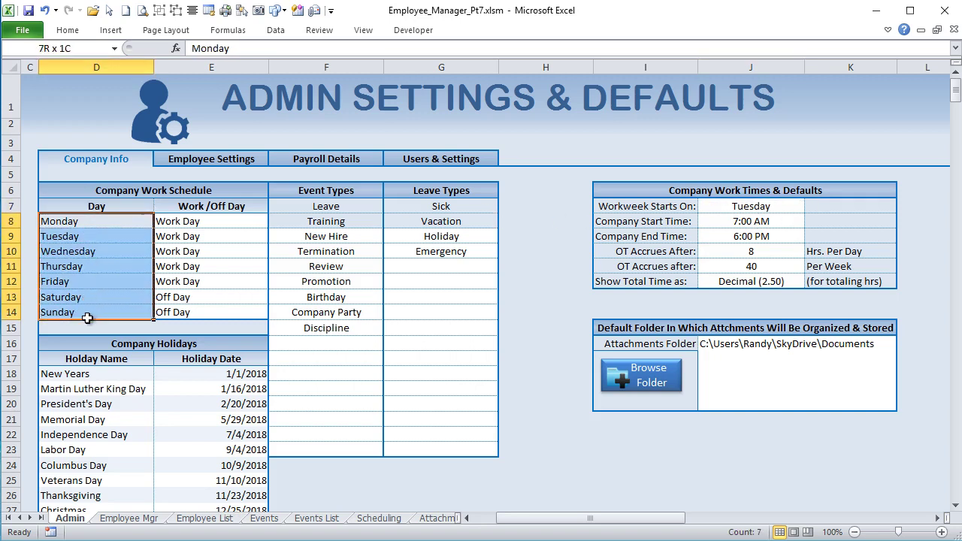
click(95, 232)
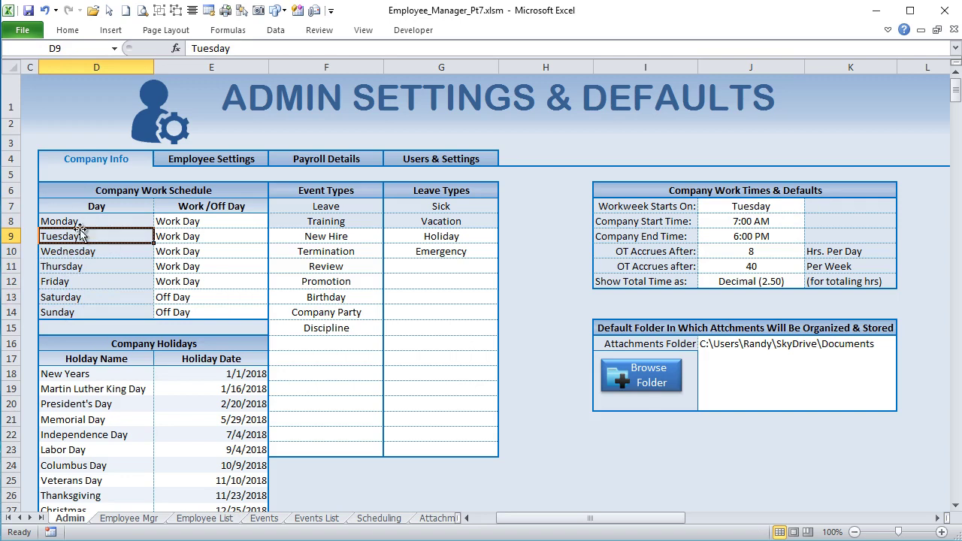
click(83, 223)
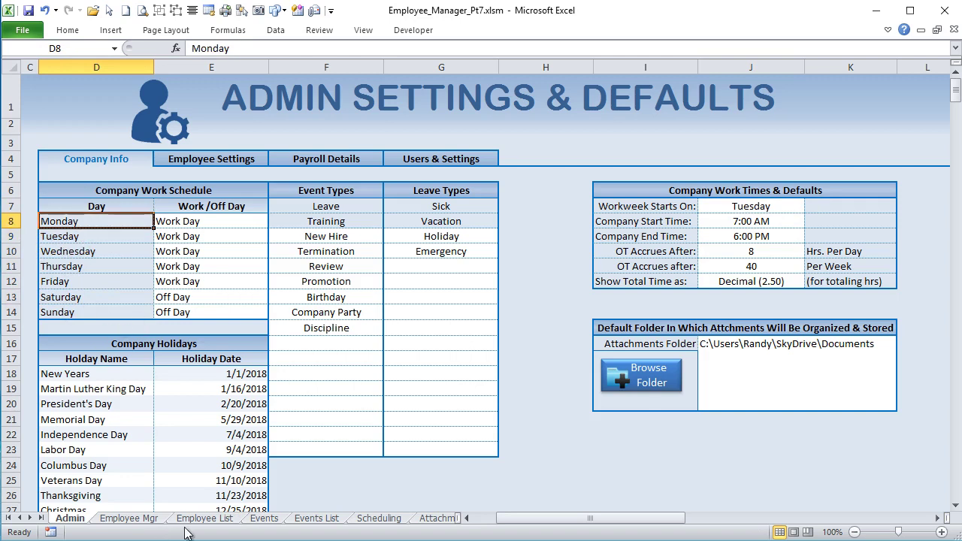
- Back on the Scheduling sheet, highlight A2, Admin!J7 and MATCH(Admin!J7,Weekdays,0) in the A4 formula to examine the WEEKDAY arguments
click(380, 519)
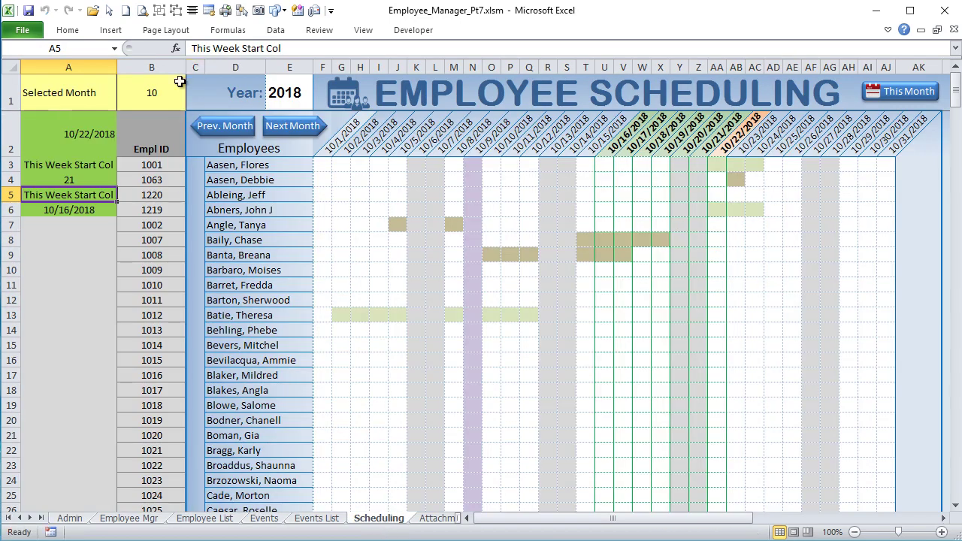
click(73, 179)
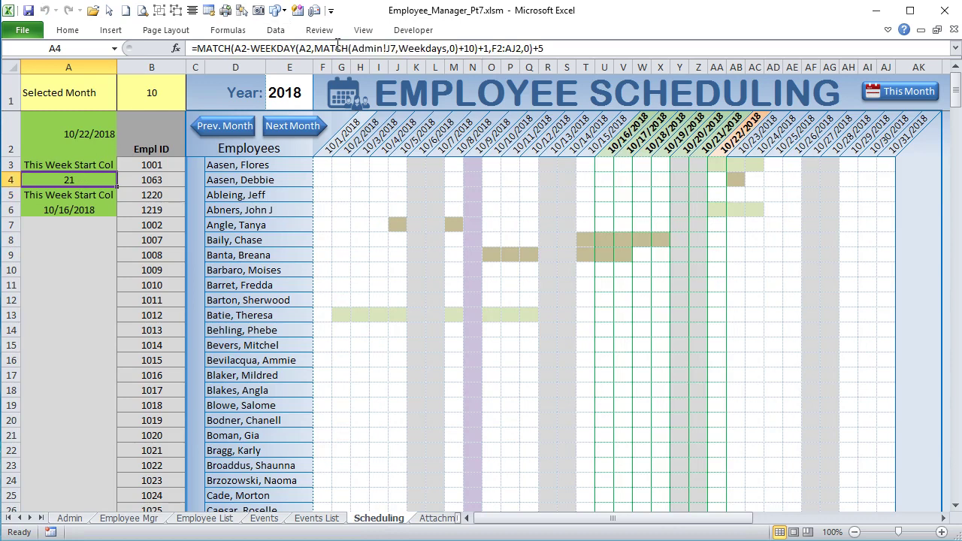
drag(312, 48, 298, 48)
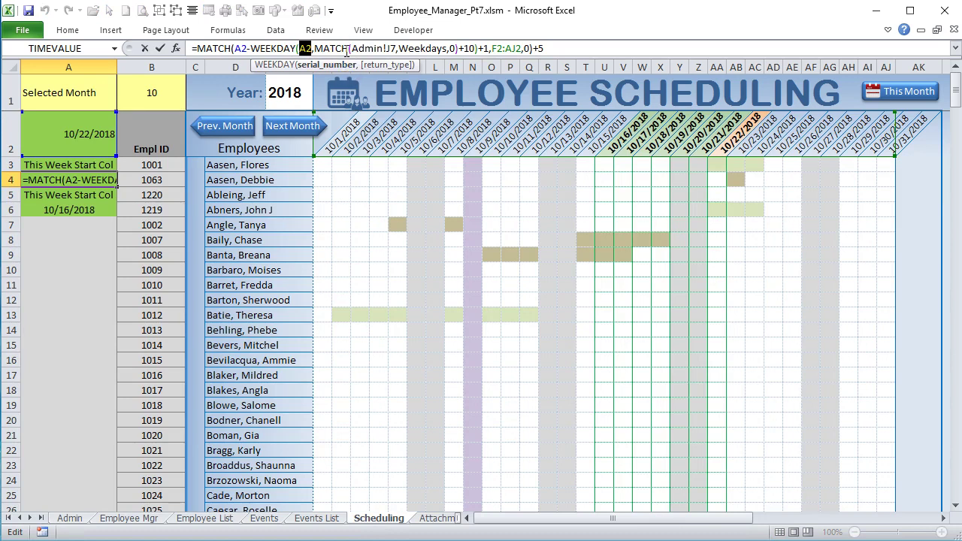
drag(397, 48, 354, 48)
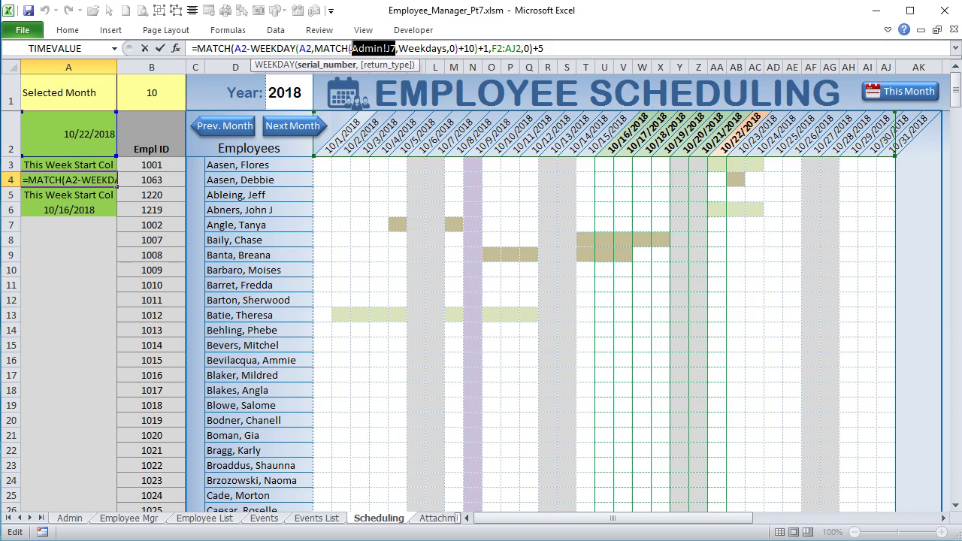
click(381, 48)
drag(388, 48, 359, 48)
drag(448, 48, 315, 48)
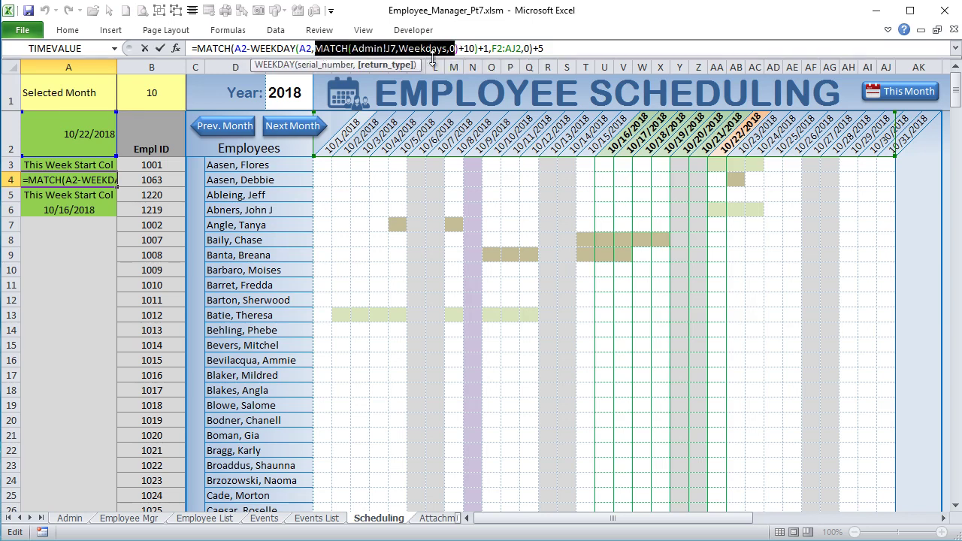
drag(456, 48, 312, 48)
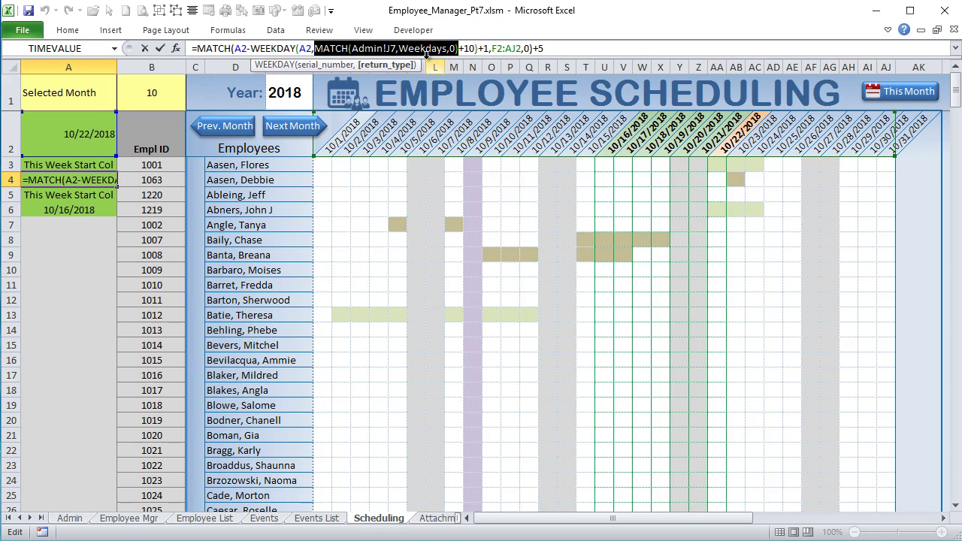
key(Return)
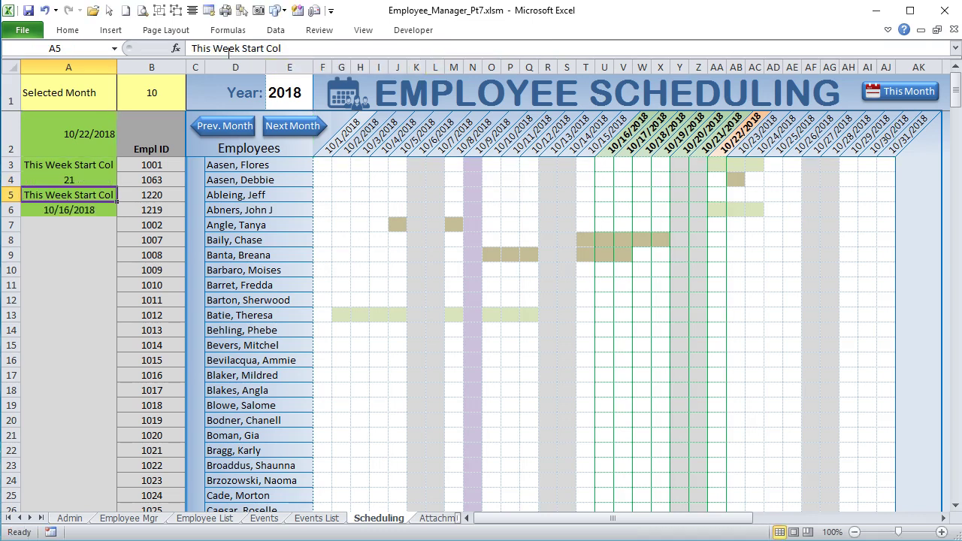
- Highlight the F2:AJ2 lookup range in the A4 formula and select the matching date headers F2:AJ2 in the schedule
click(69, 183)
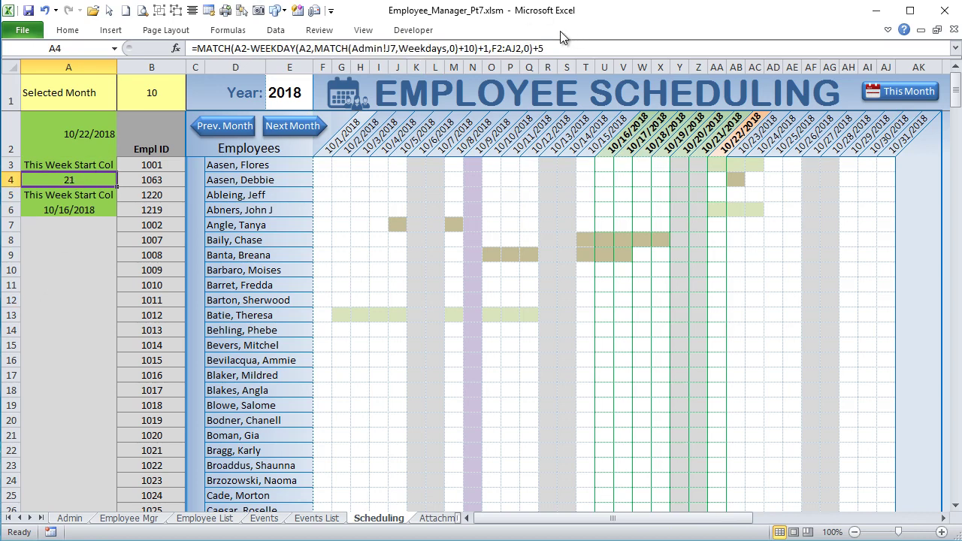
drag(525, 48, 497, 48)
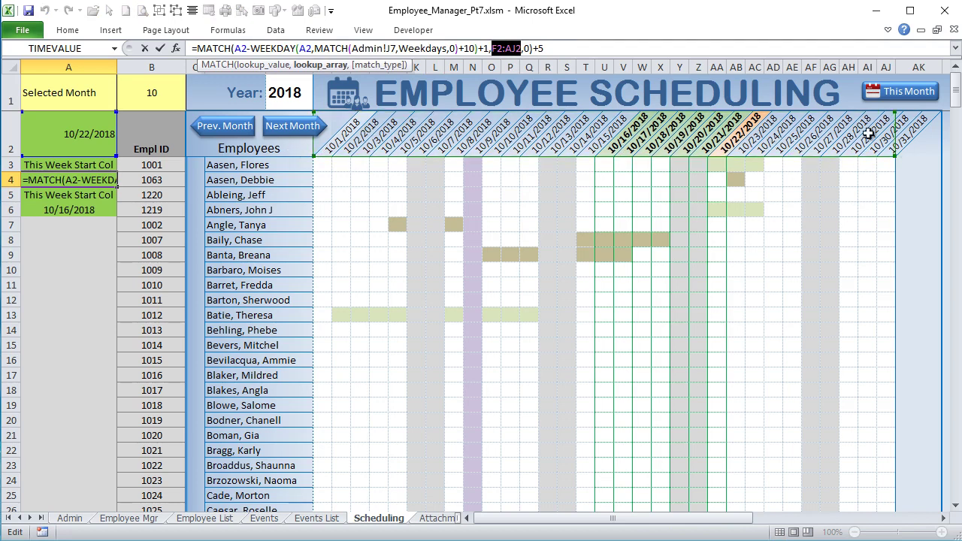
key(Return)
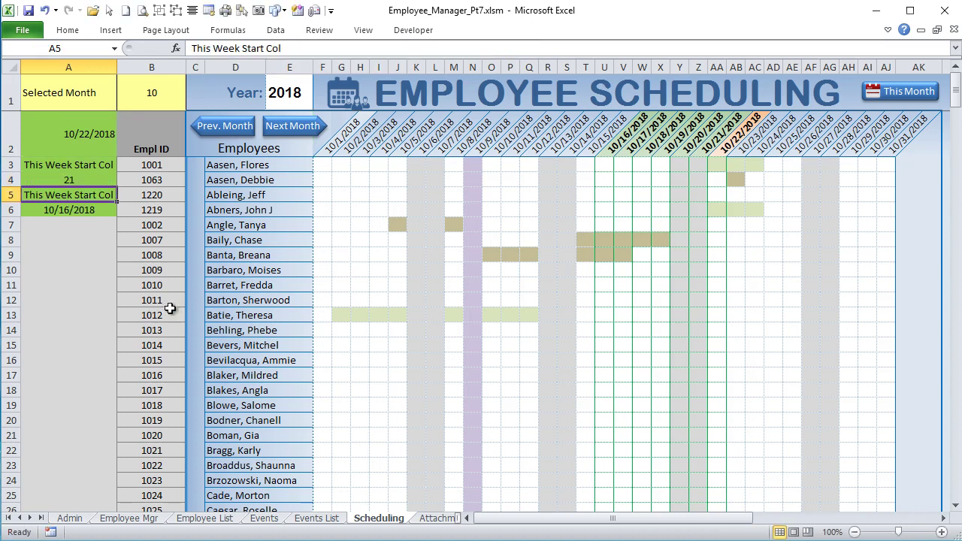
click(81, 181)
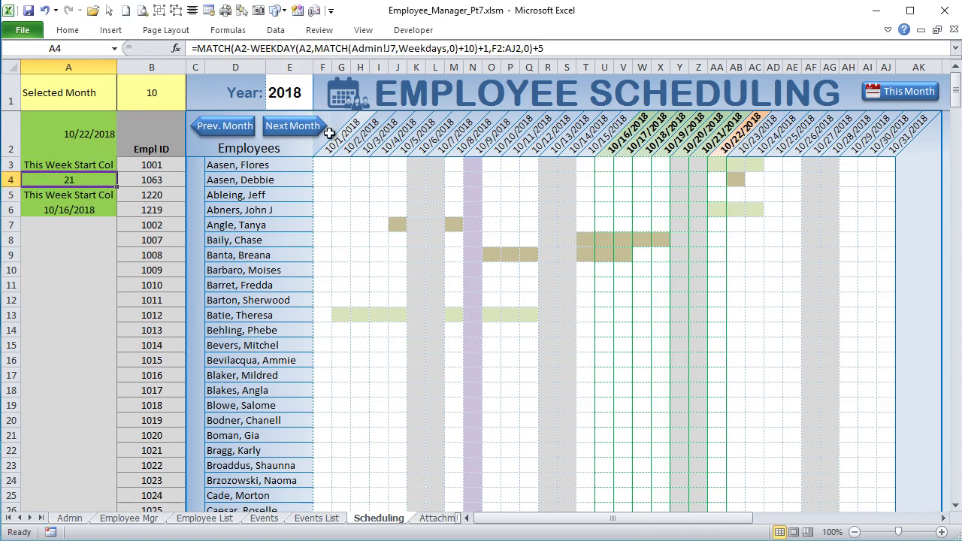
drag(318, 146, 894, 139)
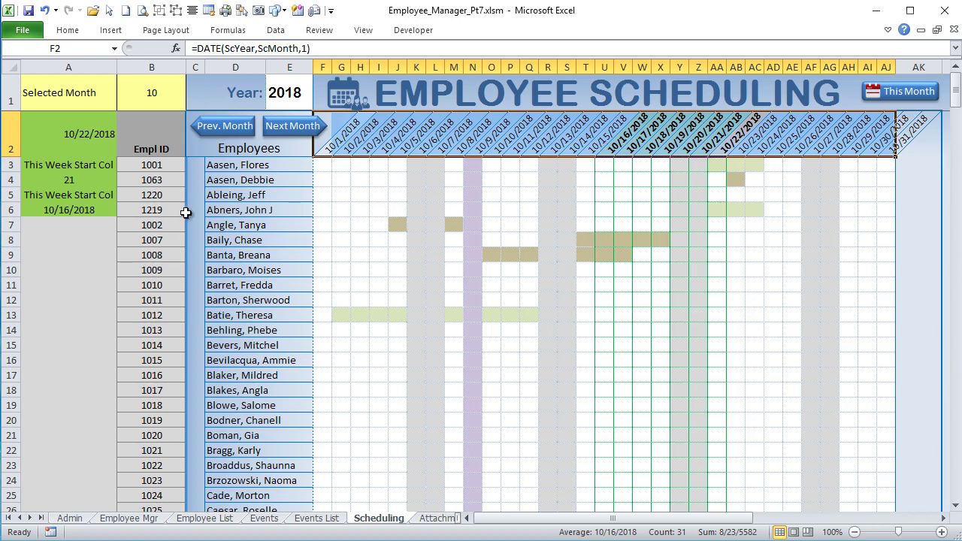
- On the Admin sheet, set the workweek start in J7 to Monday and check the highlighted week on the Scheduling sheet
click(53, 210)
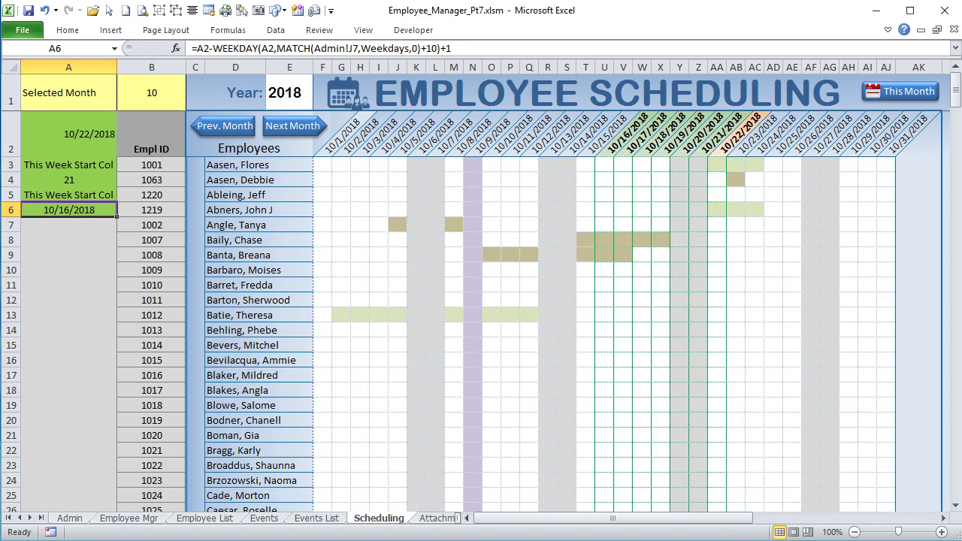
click(69, 519)
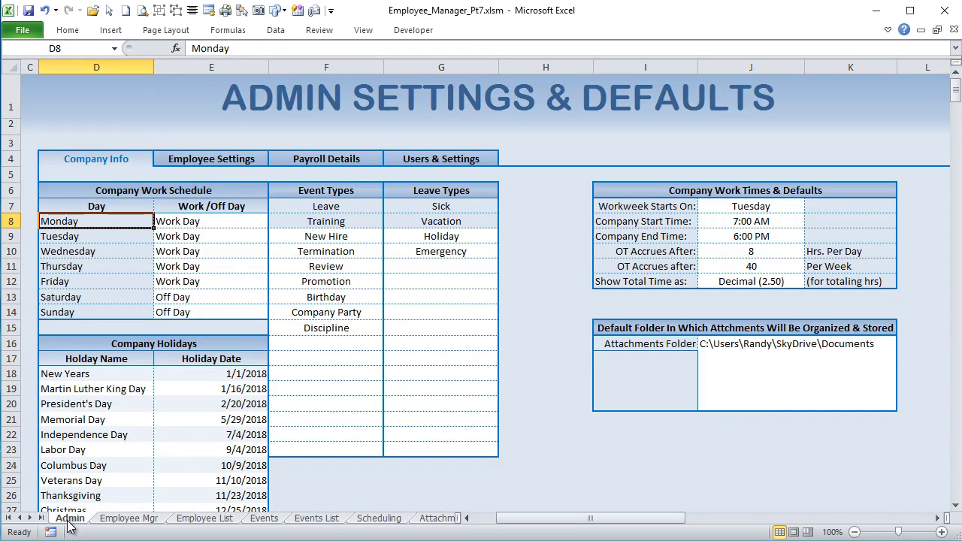
click(765, 205)
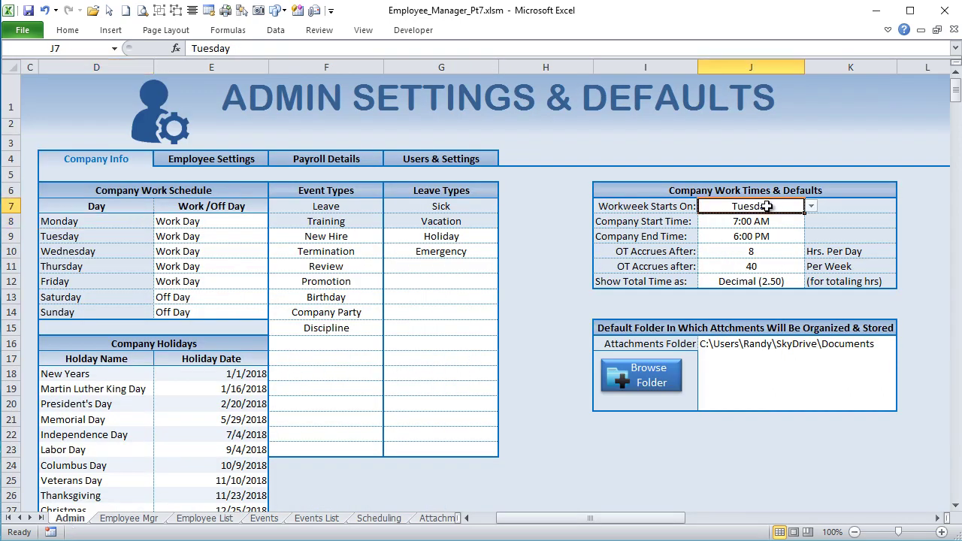
click(811, 208)
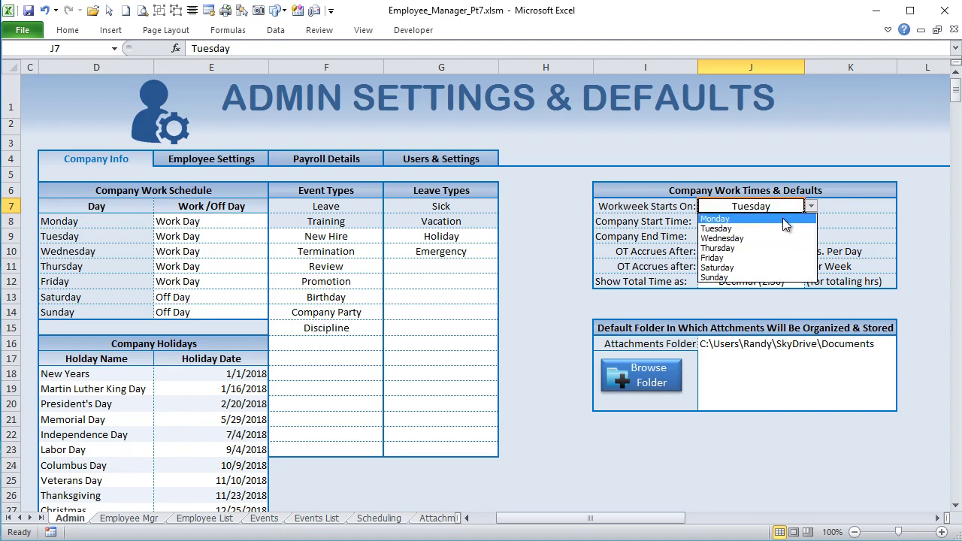
click(782, 218)
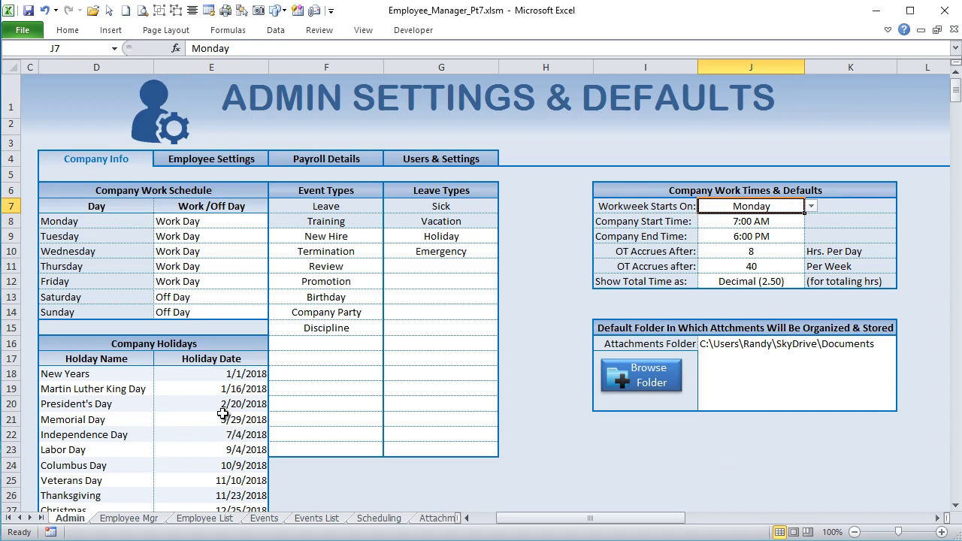
click(380, 518)
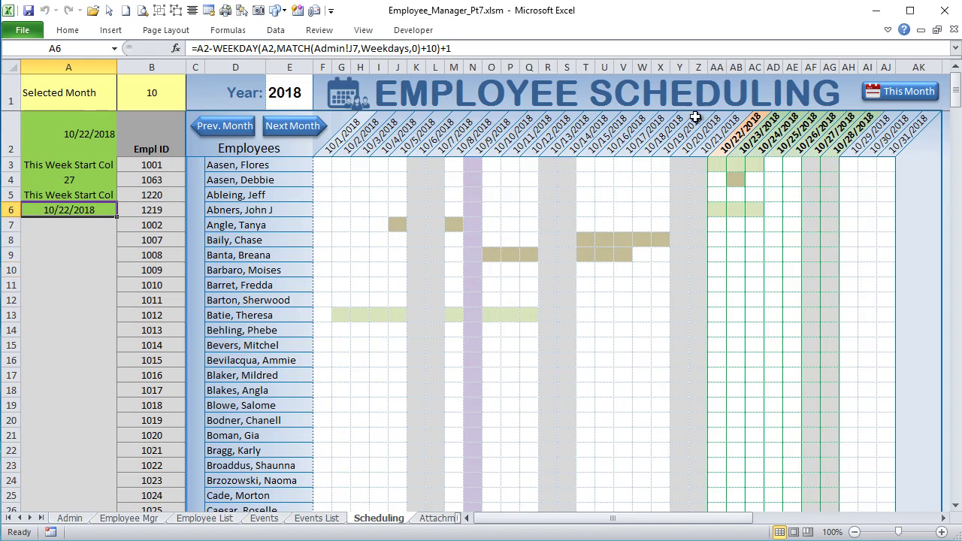
click(721, 147)
- Highlight A2, the WEEKDAY arguments and the entire formula in cell A6 to examine how the week's start date is calculated
click(50, 211)
double_click(202, 48)
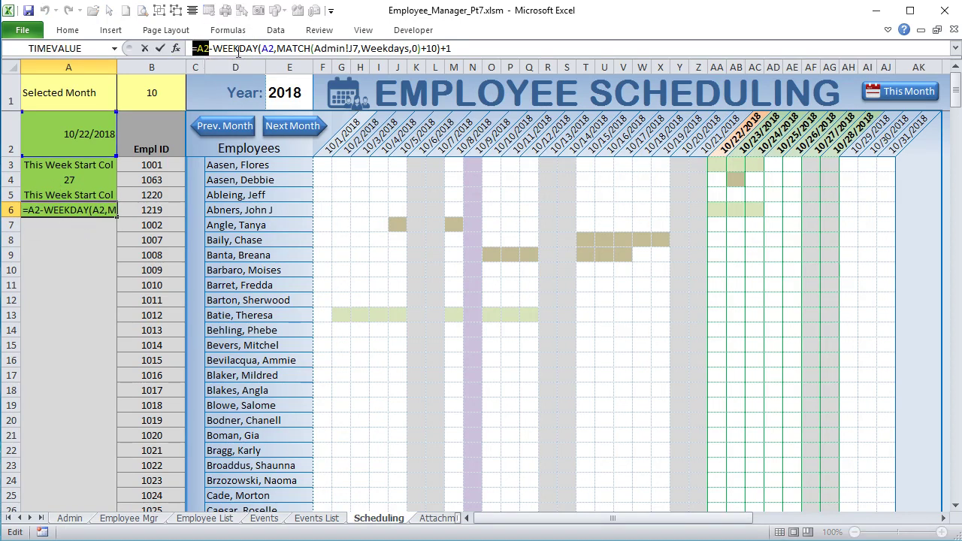
click(271, 48)
drag(264, 49, 260, 52)
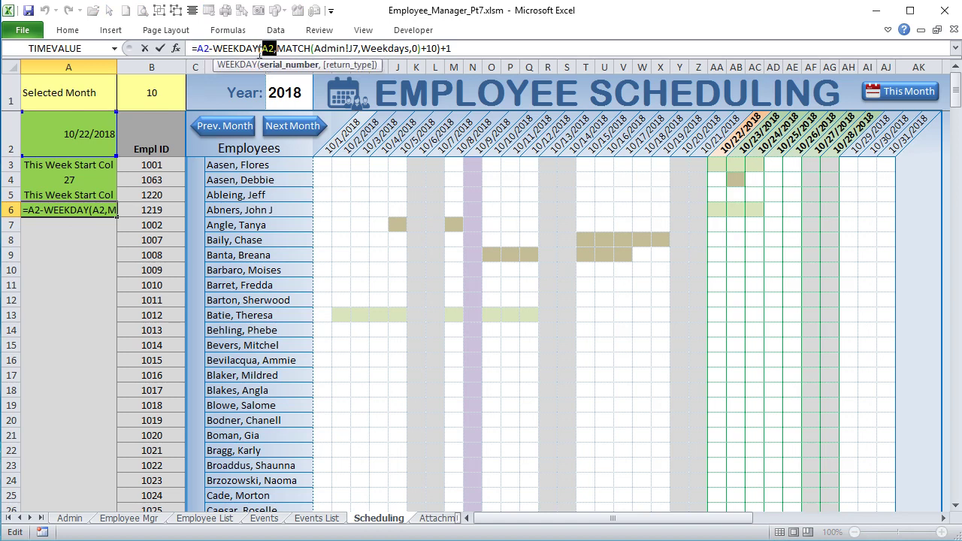
click(422, 49)
key(shift+Left)
key(shift+Left)
key(shift+Left)
key(shift+Left)
key(shift+Left)
key(shift+Left)
key(shift+Left)
key(shift+Left)
key(shift+Left)
key(shift+Left)
key(shift+Left)
key(shift+Left)
key(shift+Left)
key(shift+Left)
key(shift+Left)
key(shift+Left)
key(shift+Left)
key(shift+Left)
key(shift+Left)
key(shift+Left)
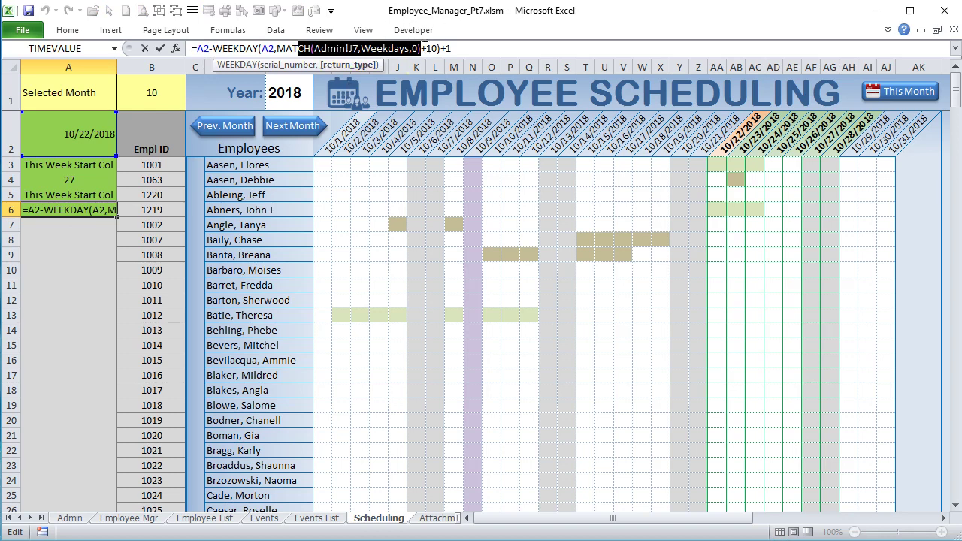
click(466, 48)
drag(465, 48, 194, 48)
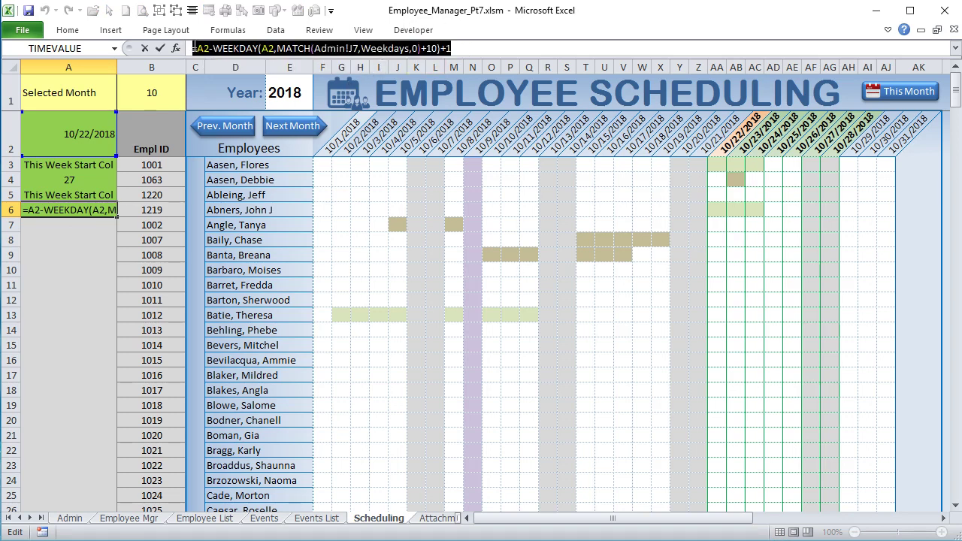
key(Return)
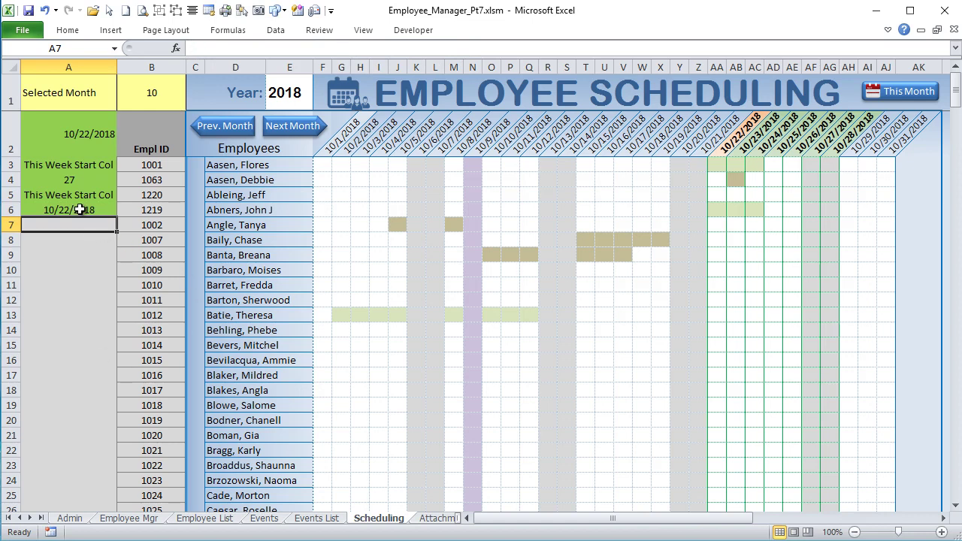
- Re-examine the A6 formula by highlighting the Admin!J7 reference, the leading A2 and the complete expression
click(79, 210)
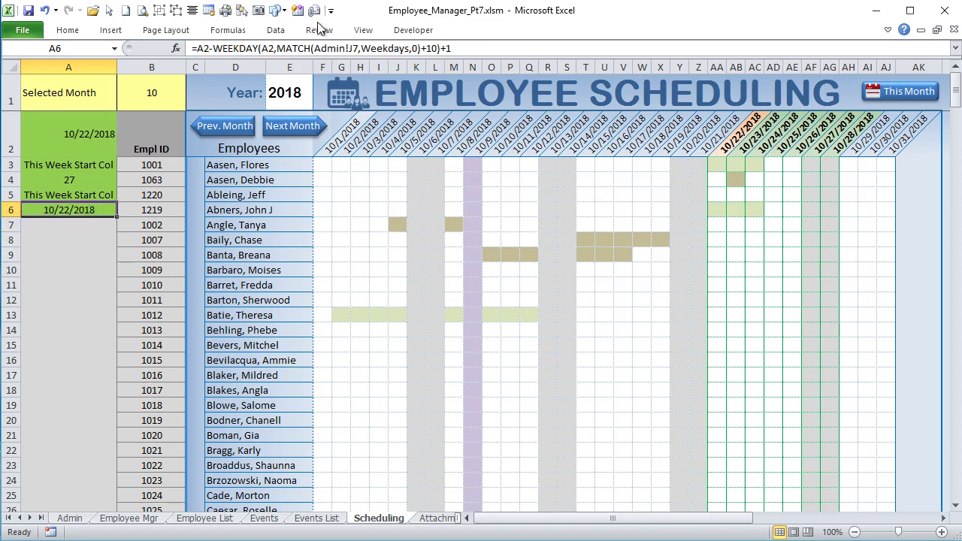
drag(359, 48, 314, 48)
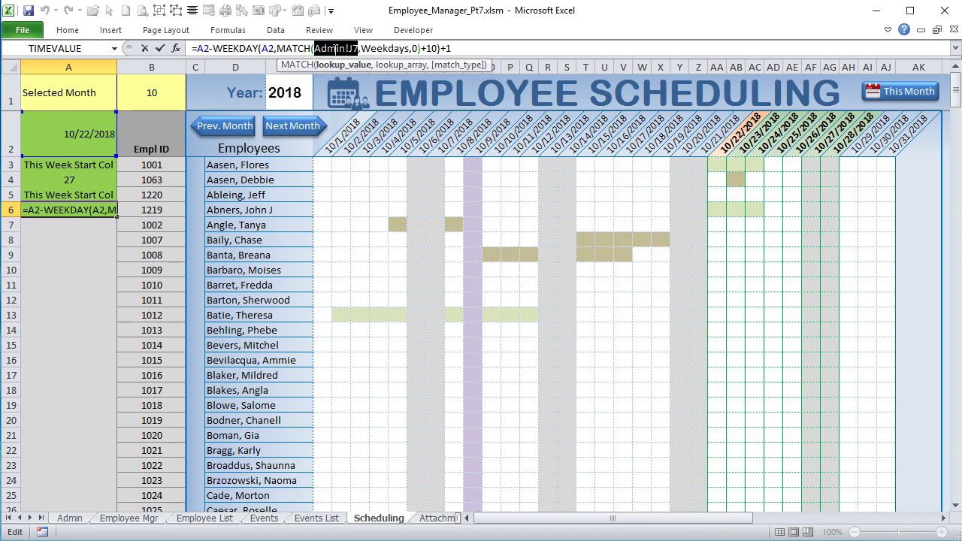
key(Return)
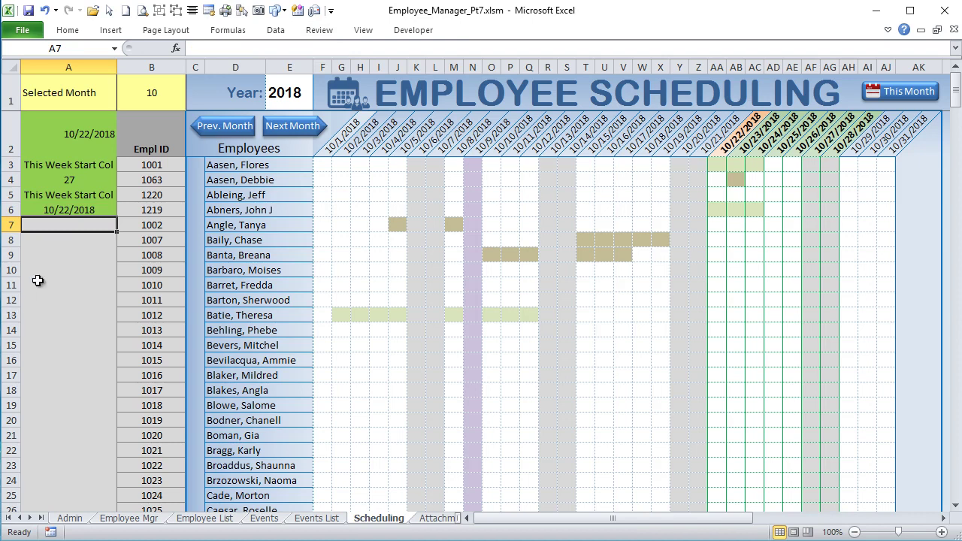
click(67, 210)
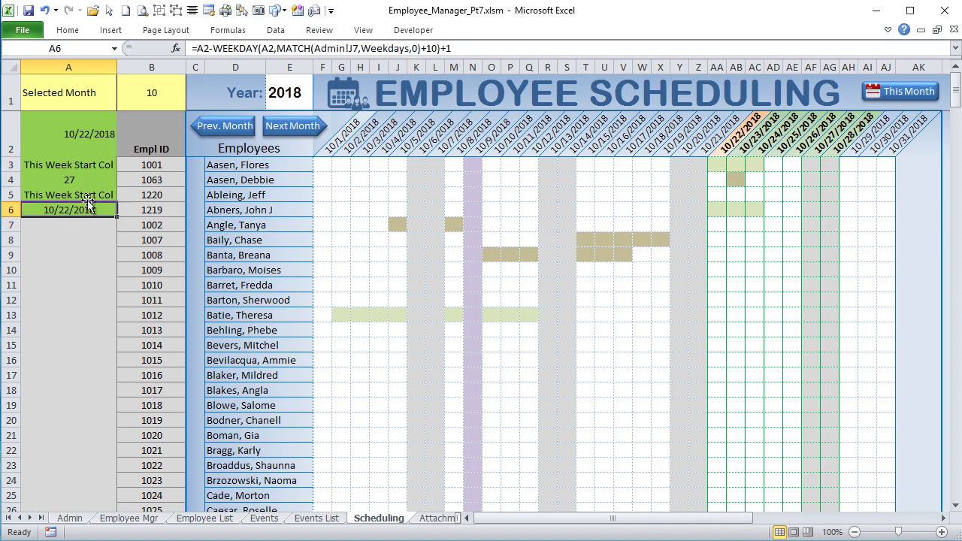
click(207, 49)
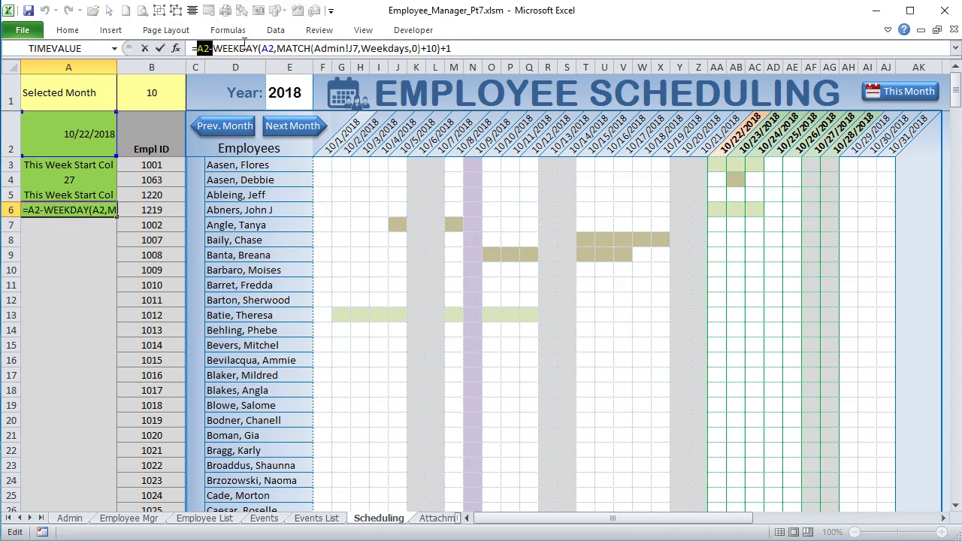
click(442, 48)
drag(470, 47, 192, 48)
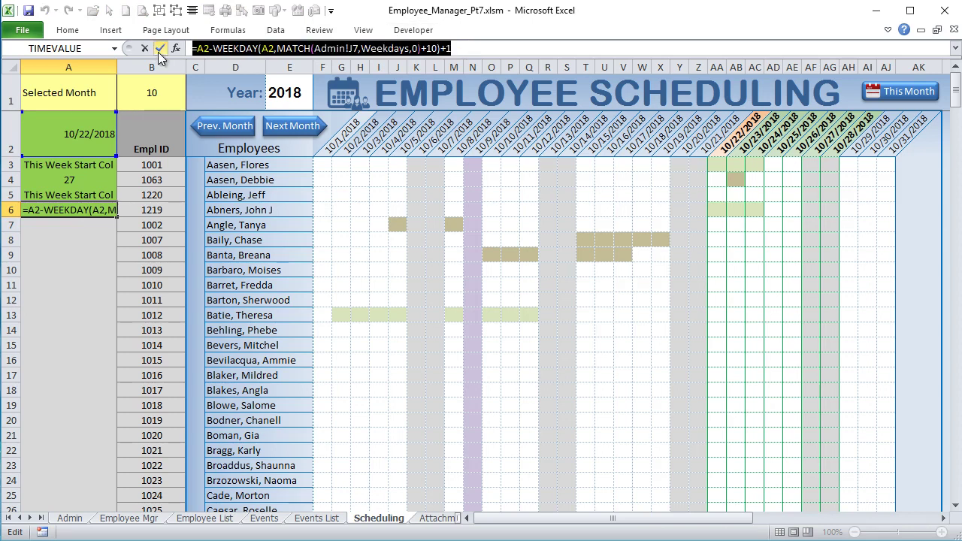
key(Return)
click(59, 211)
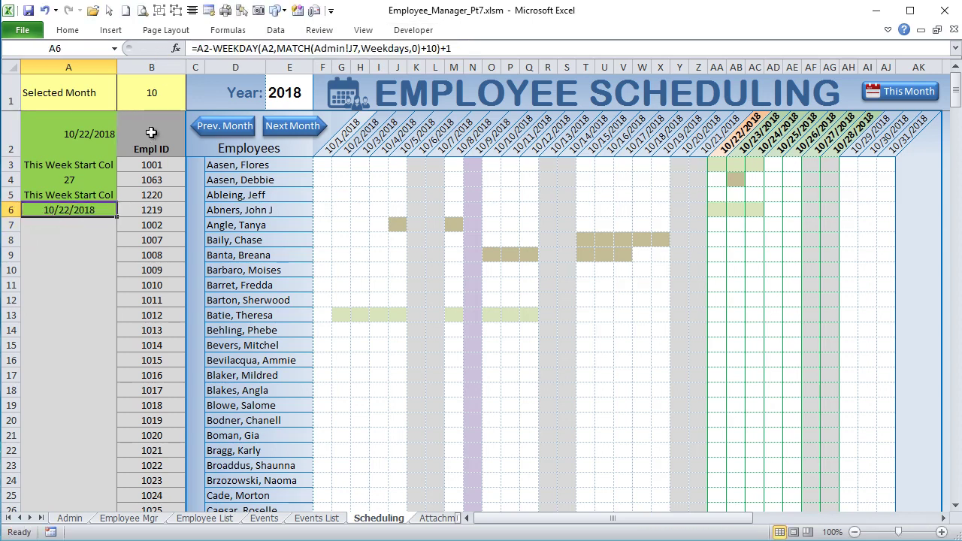
- Open the conditional formatting rules for the date headers F2:AK2 and examine the Today rule's applied range
drag(899, 140, 331, 143)
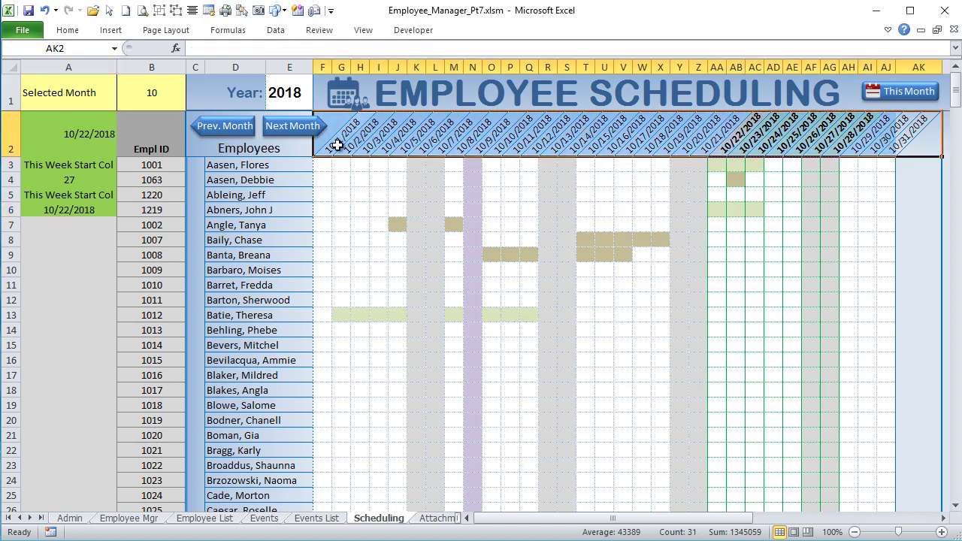
click(54, 33)
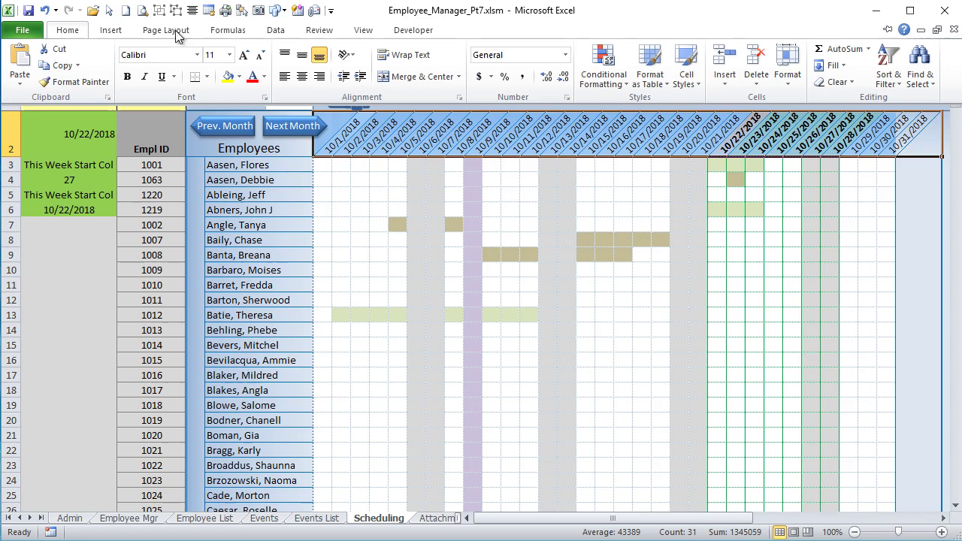
click(606, 78)
click(555, 302)
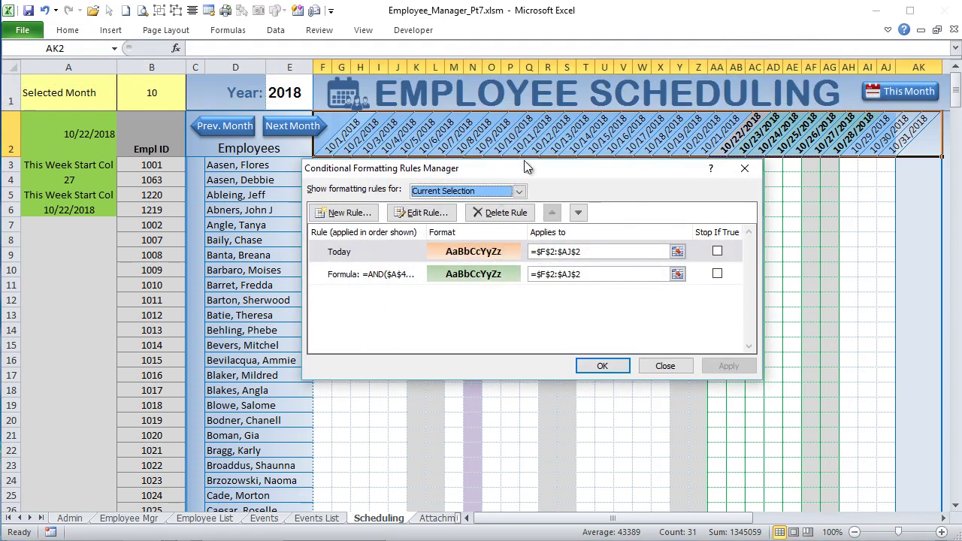
drag(526, 167, 541, 135)
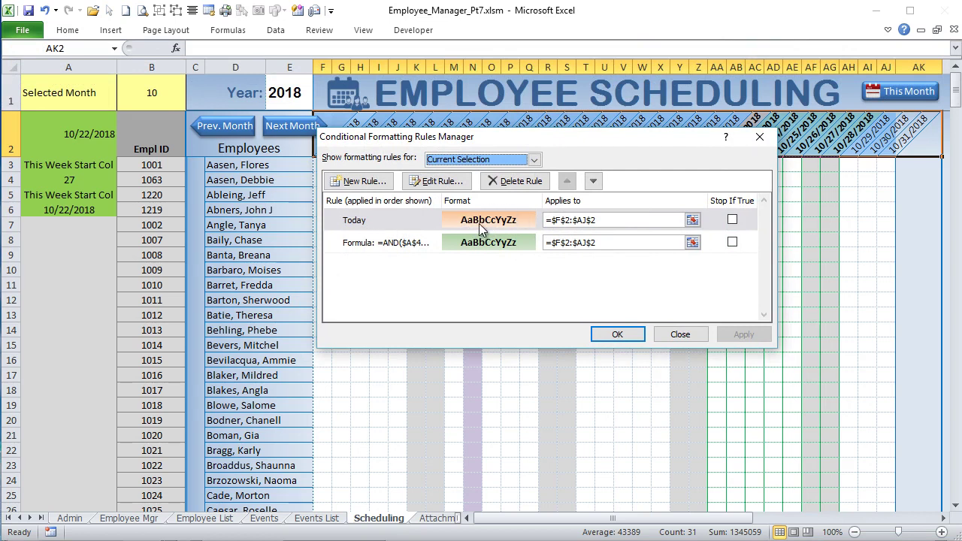
drag(605, 223, 543, 223)
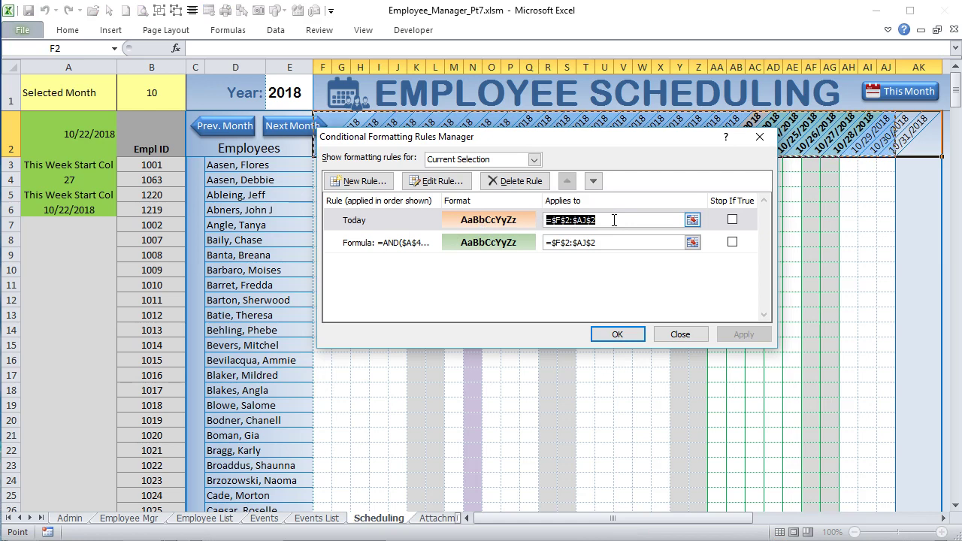
- Examine the header row's green formatting rule with the formula =AND($A$4<=COLUMN(),$A$4>=COLUMN()-6)
click(398, 244)
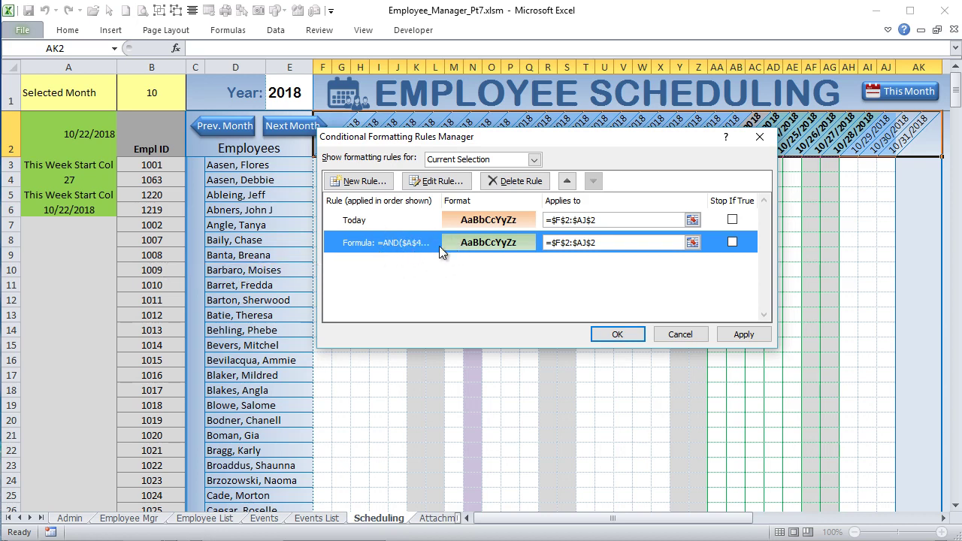
click(435, 182)
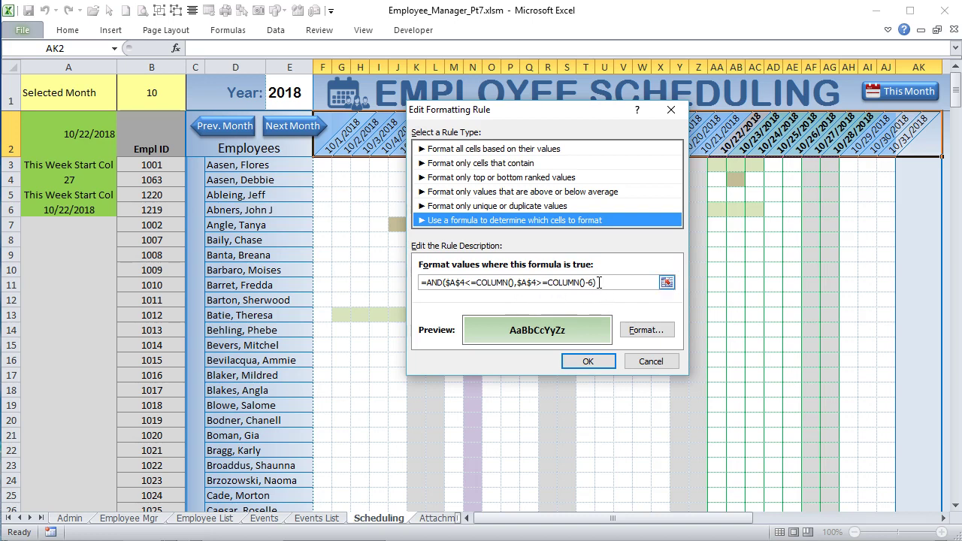
drag(598, 282, 415, 280)
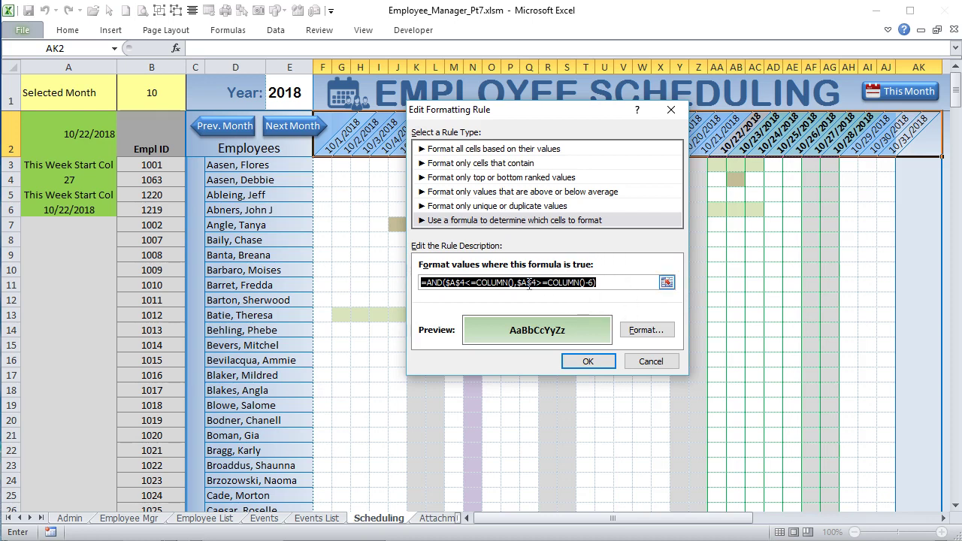
click(456, 283)
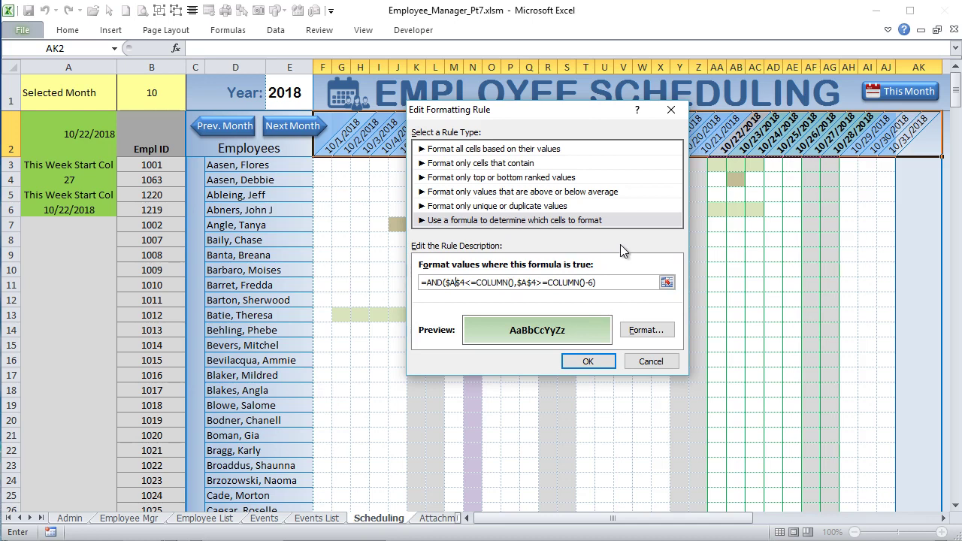
click(604, 283)
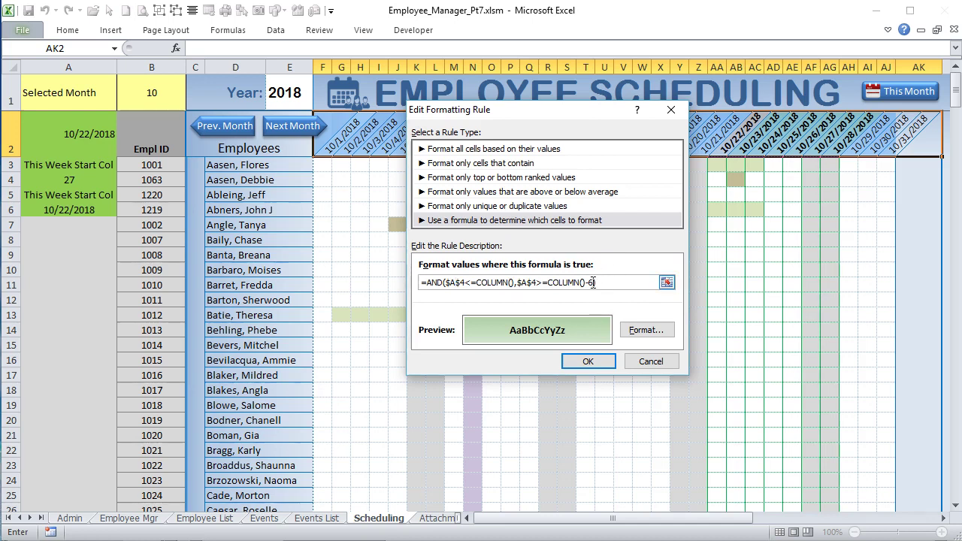
click(597, 362)
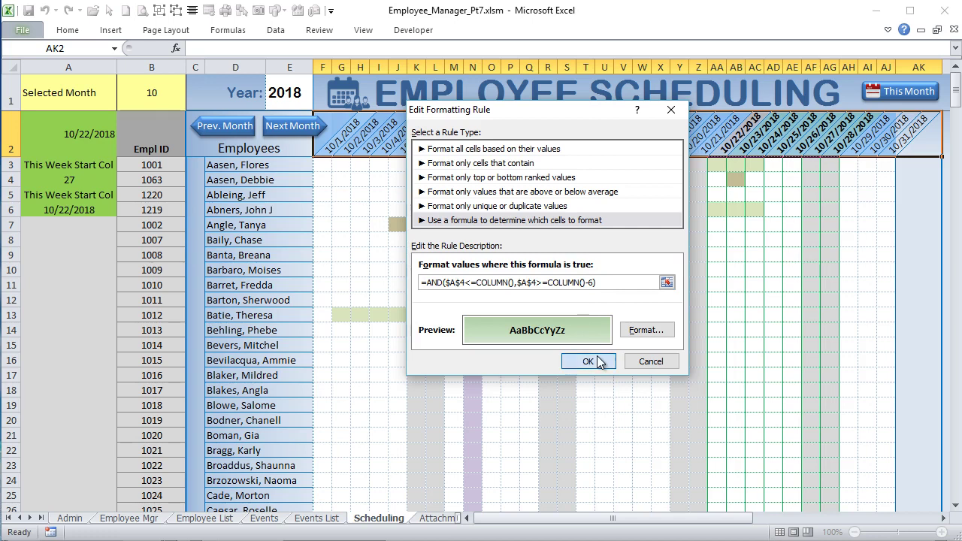
- Move the AND formula rule above the Today rule and apply the new rule order
drag(706, 141, 743, 226)
click(604, 265)
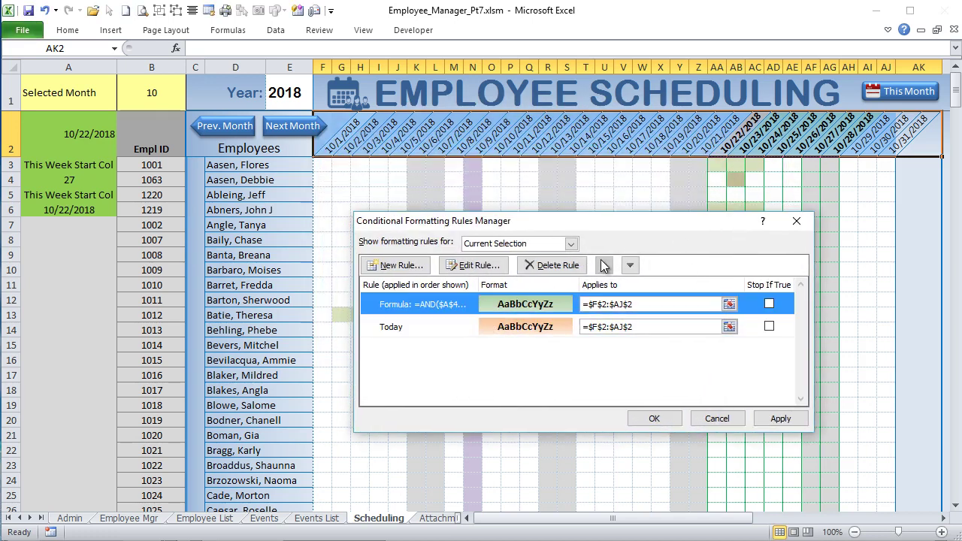
click(779, 420)
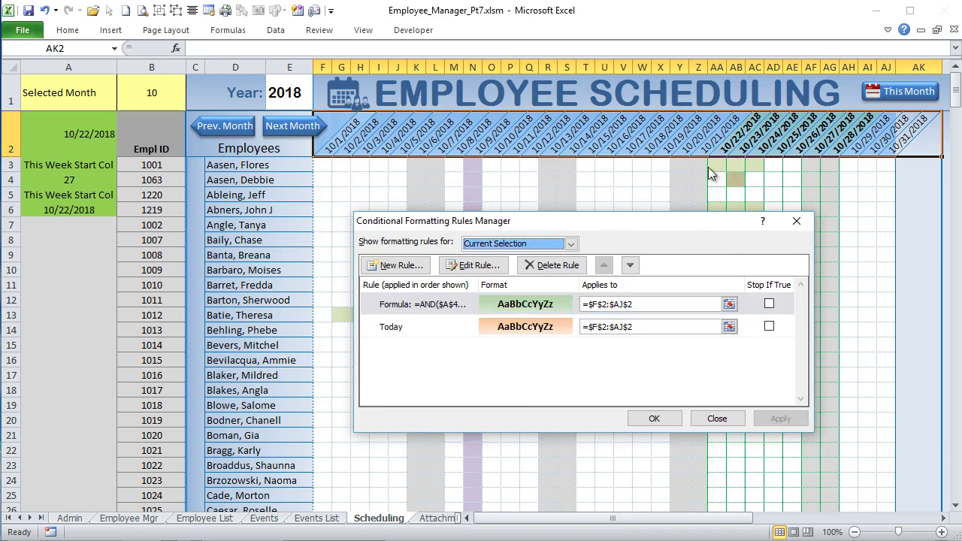
- Move the Today rule back above the AND formula rule, apply the order and close the rules manager
click(432, 331)
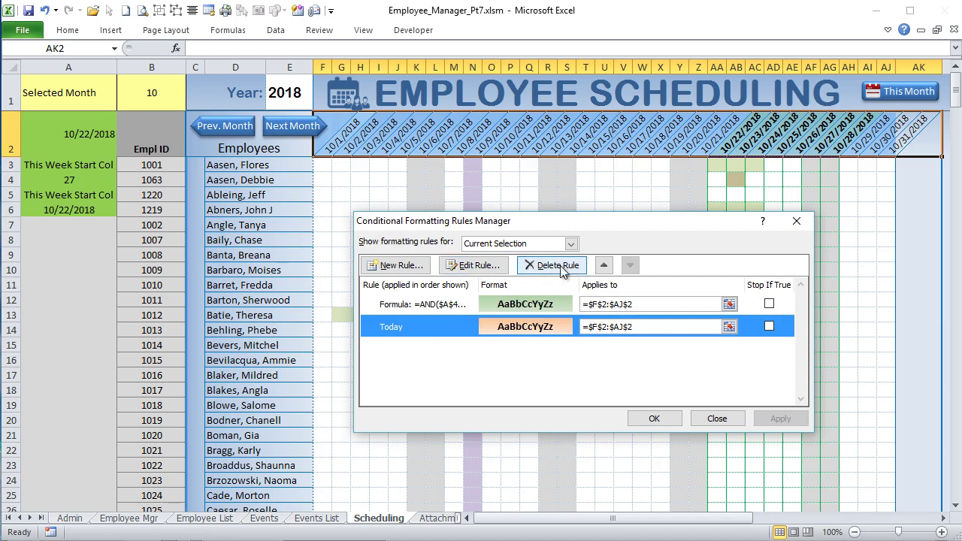
click(605, 265)
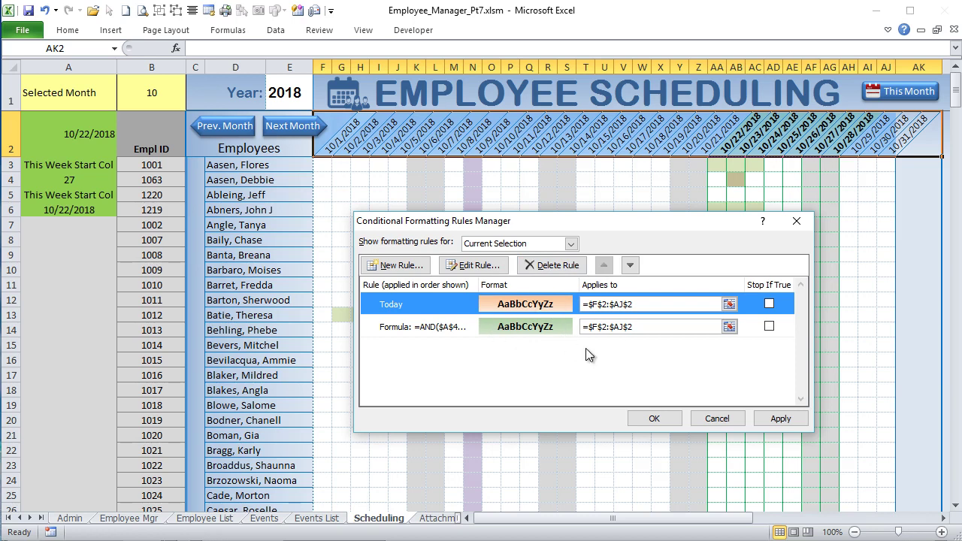
click(781, 421)
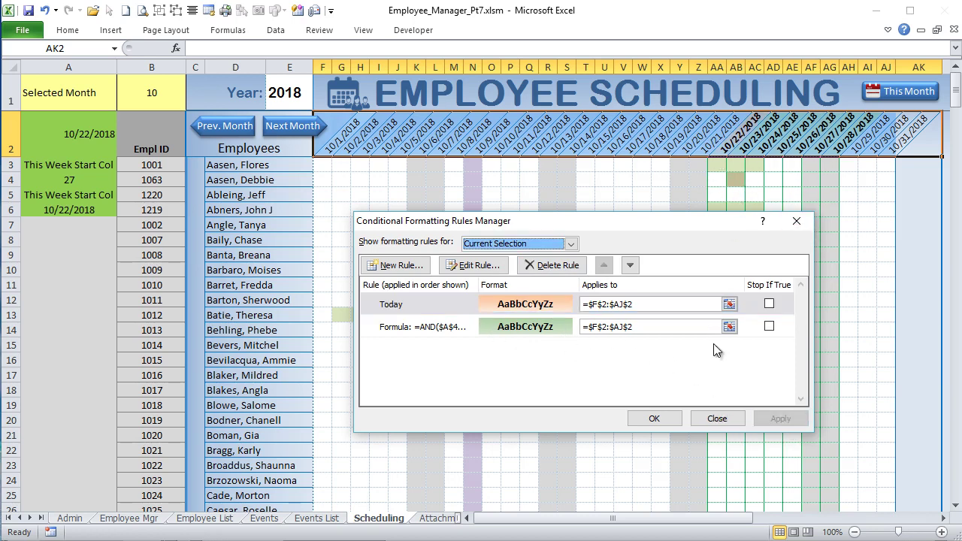
click(664, 420)
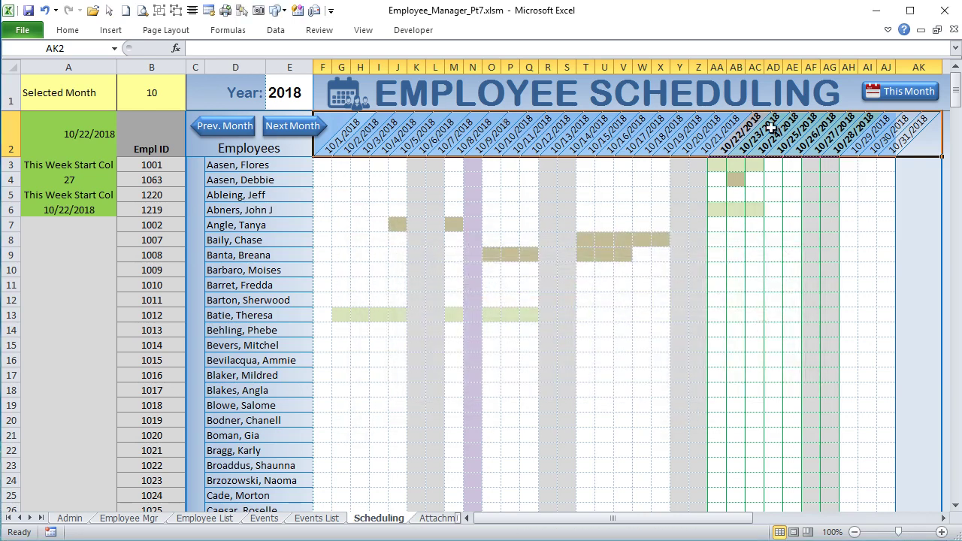
- Open the conditional formatting rules that apply to the schedule grid cells AC3:AE11
click(770, 128)
drag(754, 165, 798, 287)
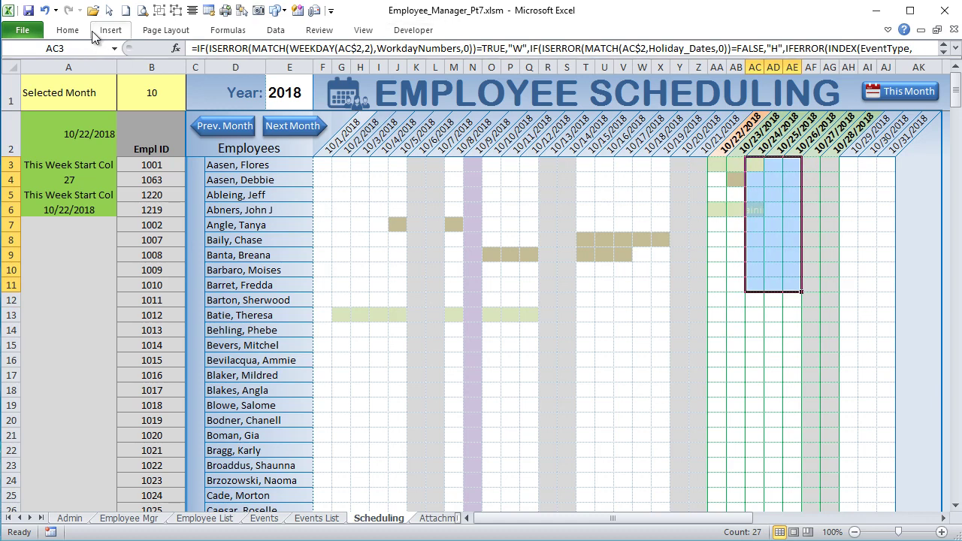
click(68, 31)
click(603, 71)
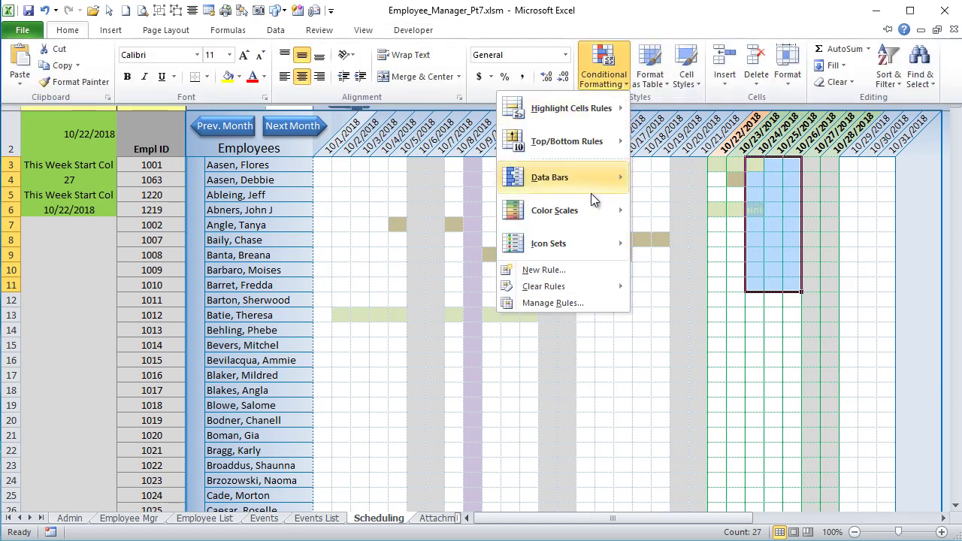
click(566, 304)
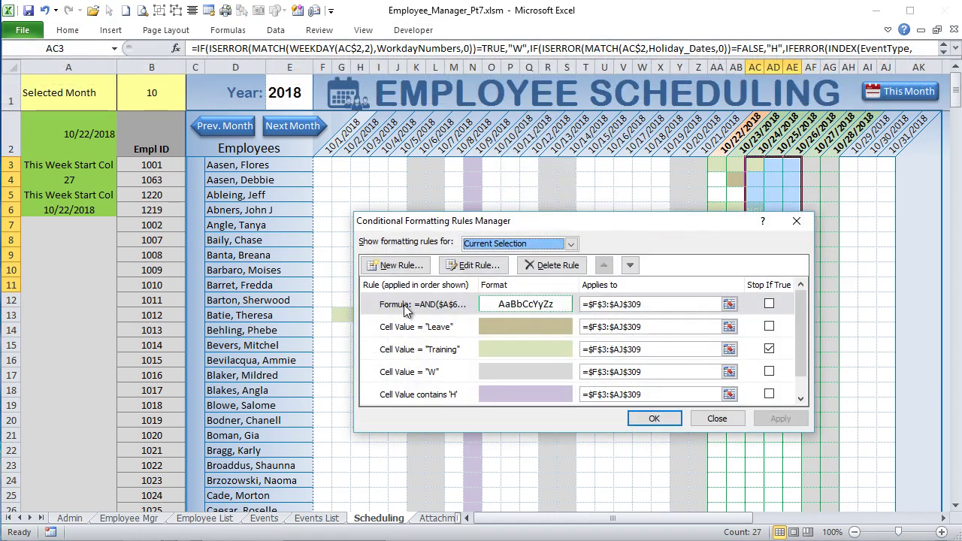
- Open the grid's AND formula rule for editing and examine its formula =AND($A$6<=F$2,$A$6>=F$2-6)
click(406, 305)
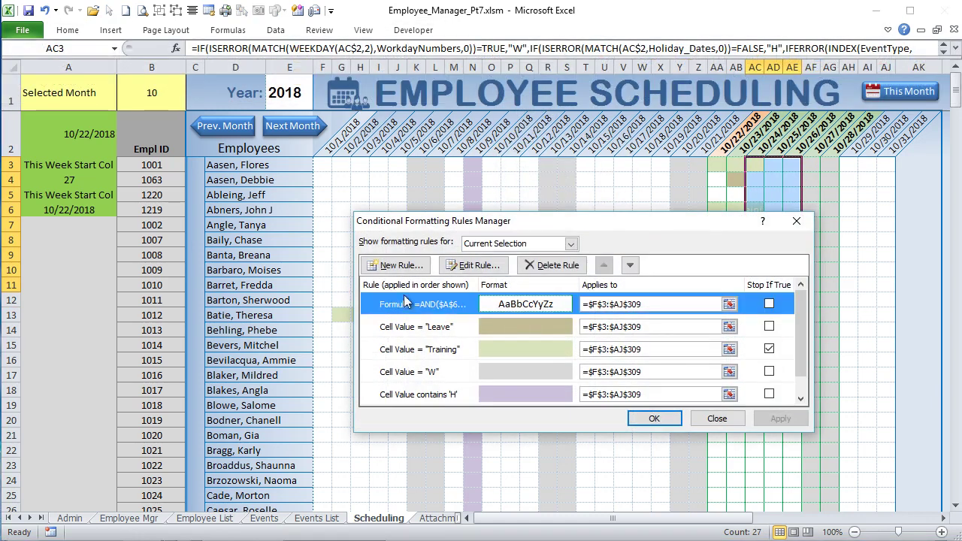
click(472, 266)
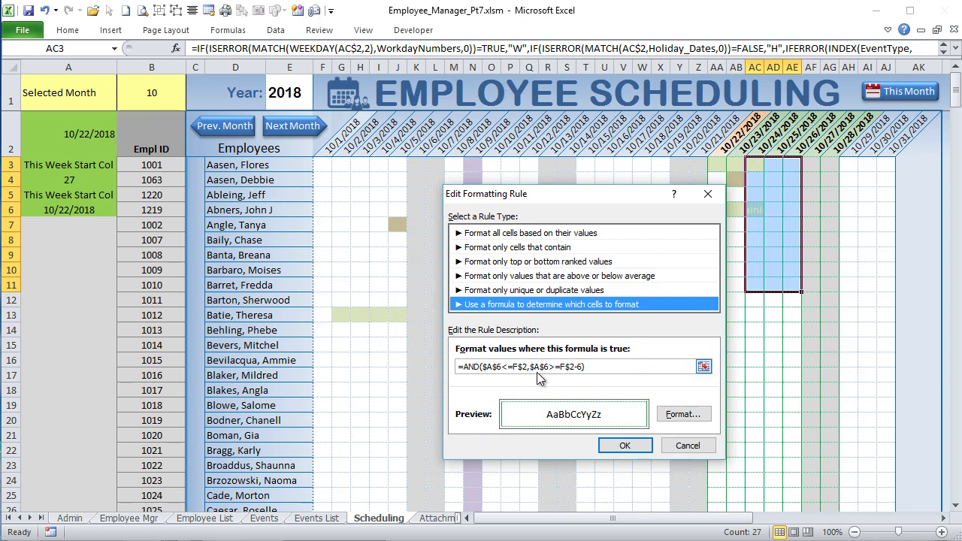
click(514, 366)
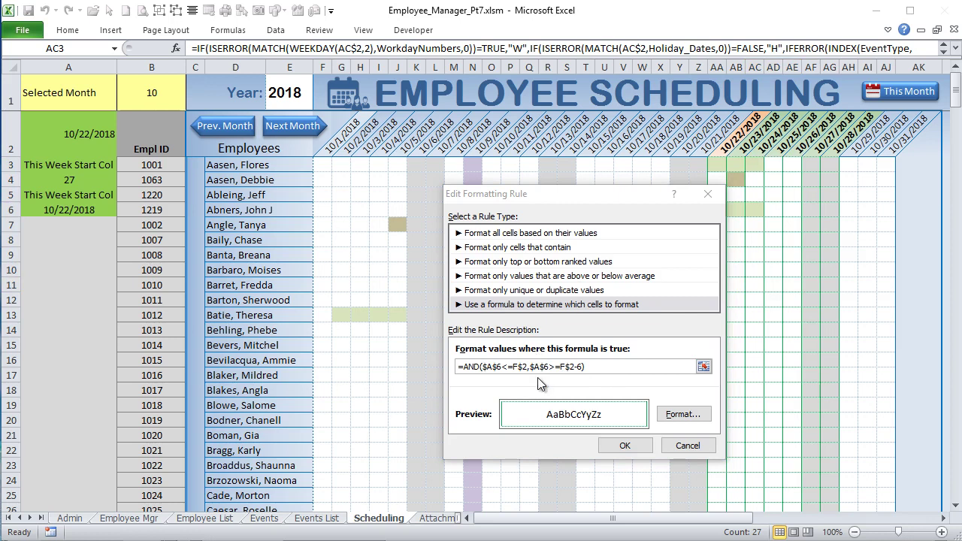
click(517, 367)
drag(550, 367, 531, 365)
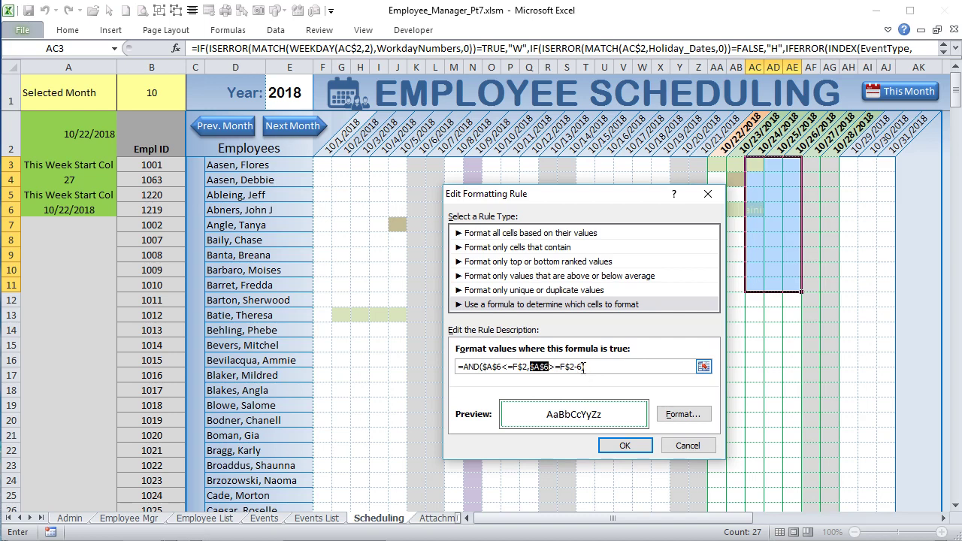
click(582, 367)
- Examine the green border format of the grid's AND formula rule, then close the rule and the rules manager without changes
click(682, 414)
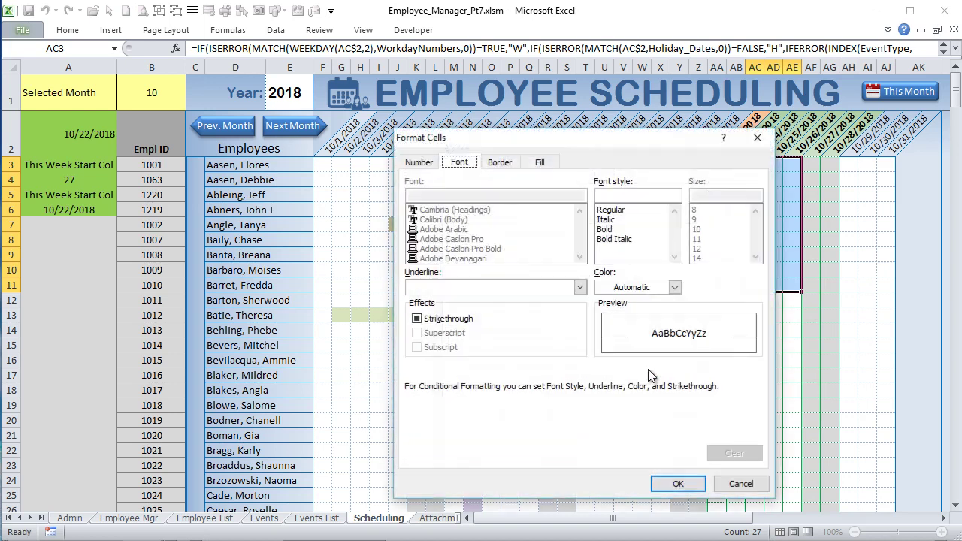
click(502, 165)
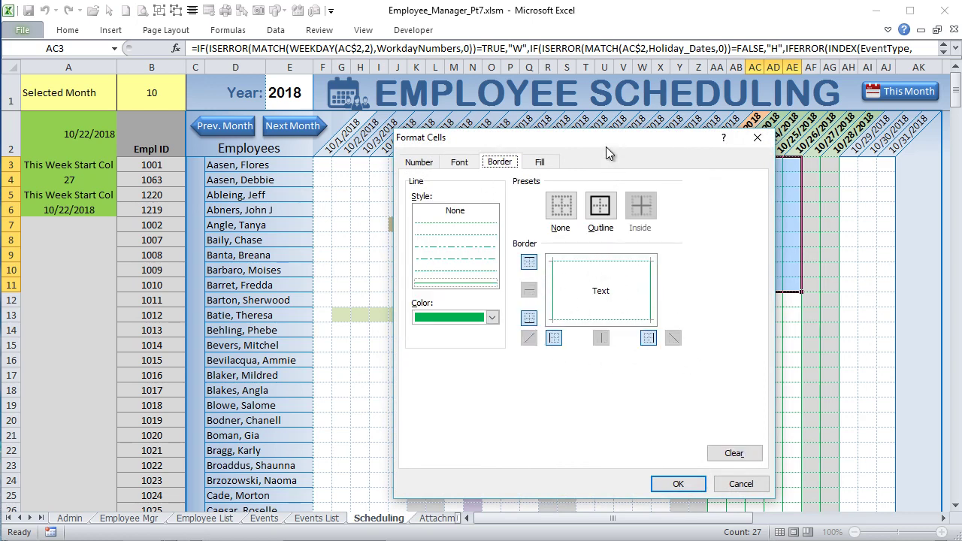
drag(605, 147, 447, 53)
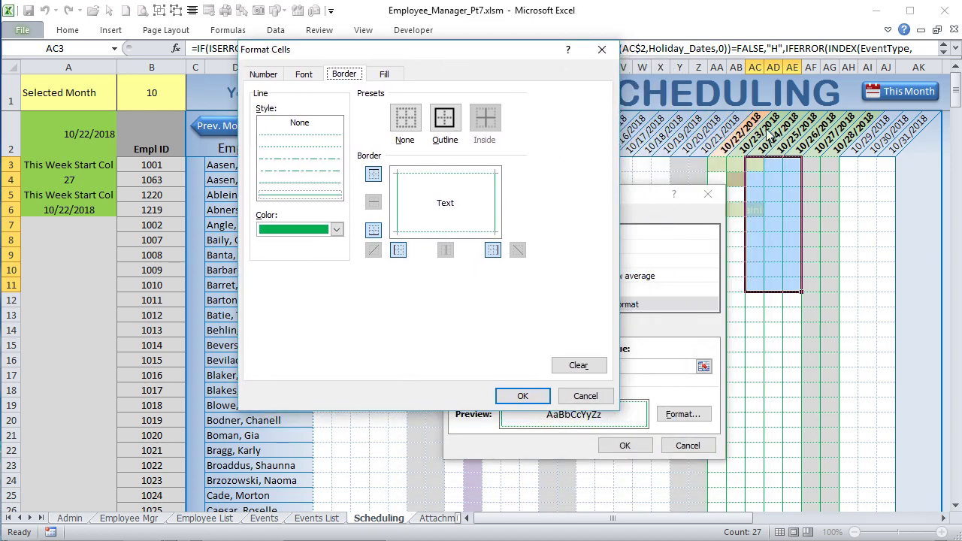
click(522, 396)
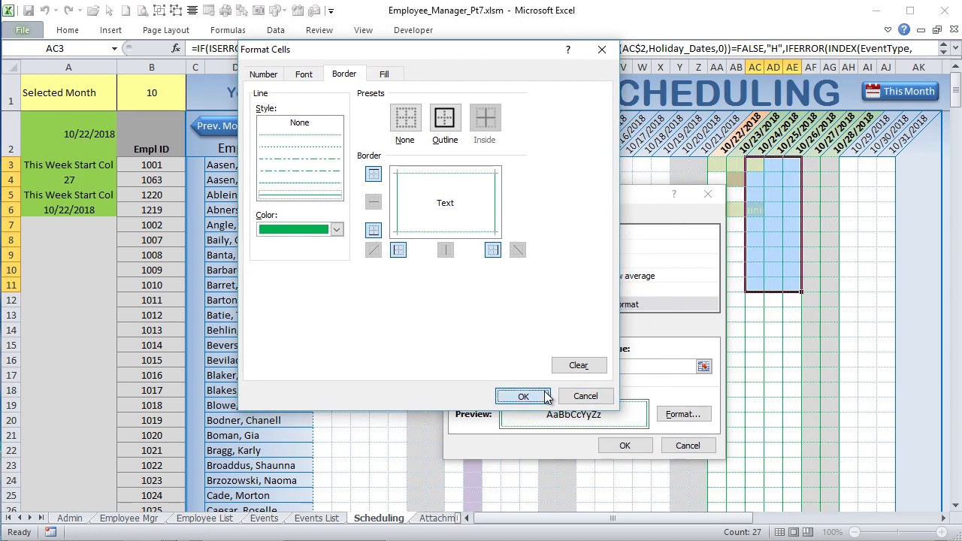
click(686, 446)
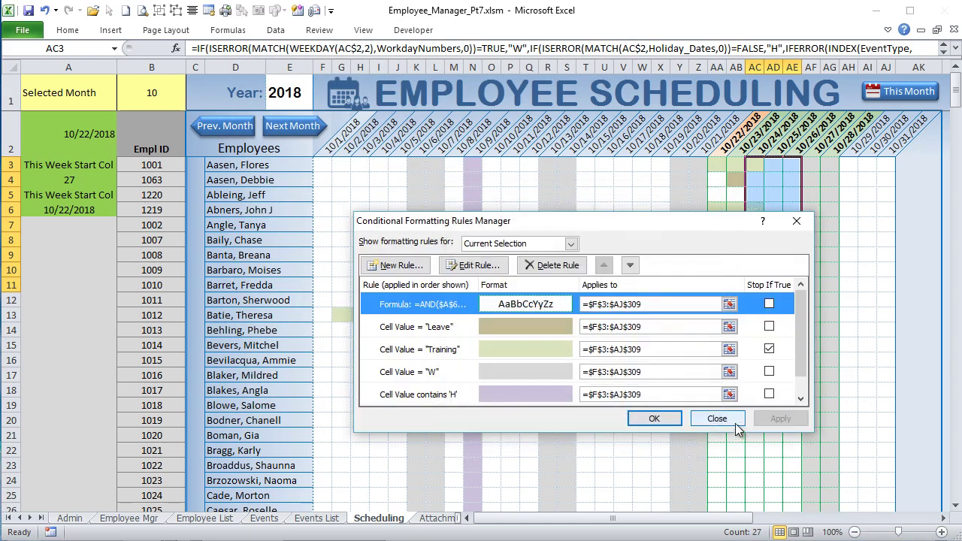
click(716, 421)
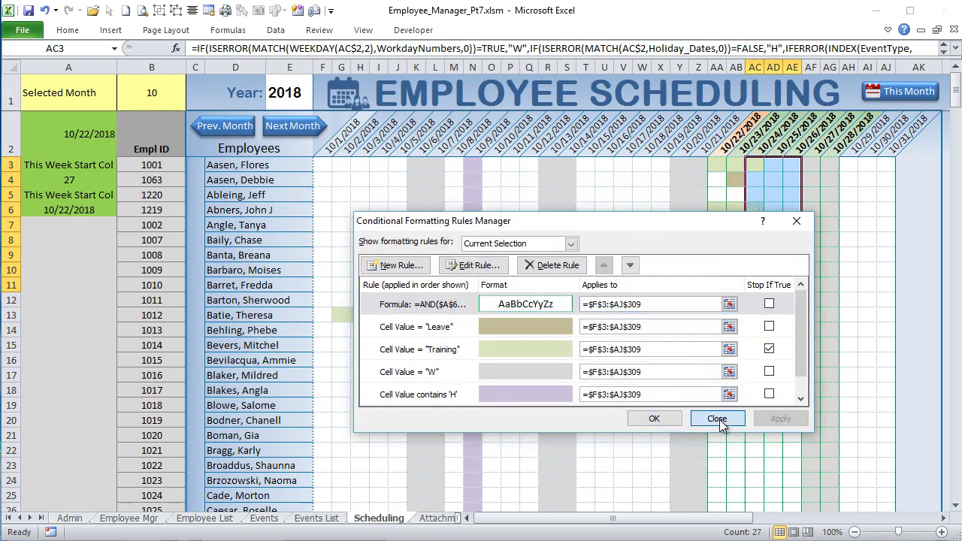
drag(166, 151, 258, 297)
drag(362, 133, 868, 140)
drag(737, 181, 764, 226)
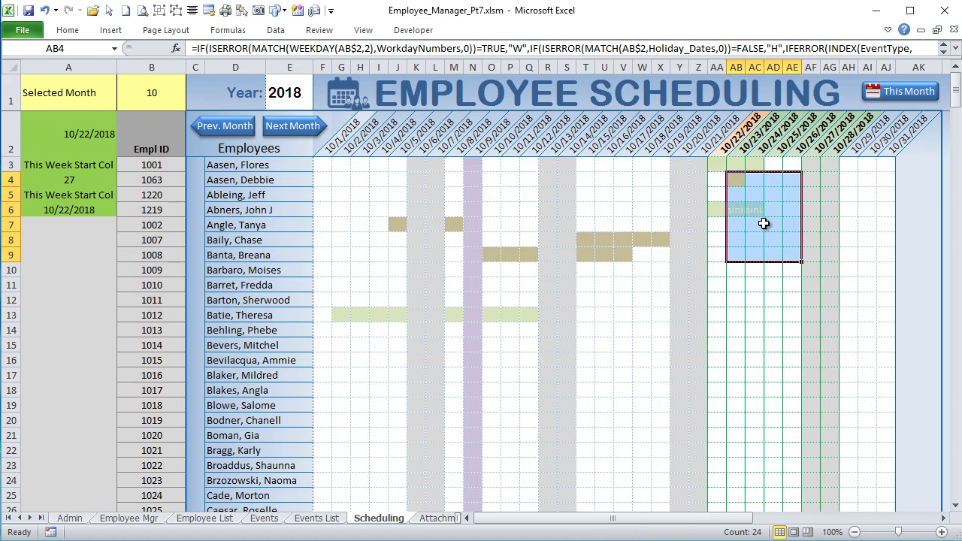
- Display the full formula of schedule cell F3 by expanding the formula bar and shrinking it to just fit the formula
click(942, 518)
click(942, 517)
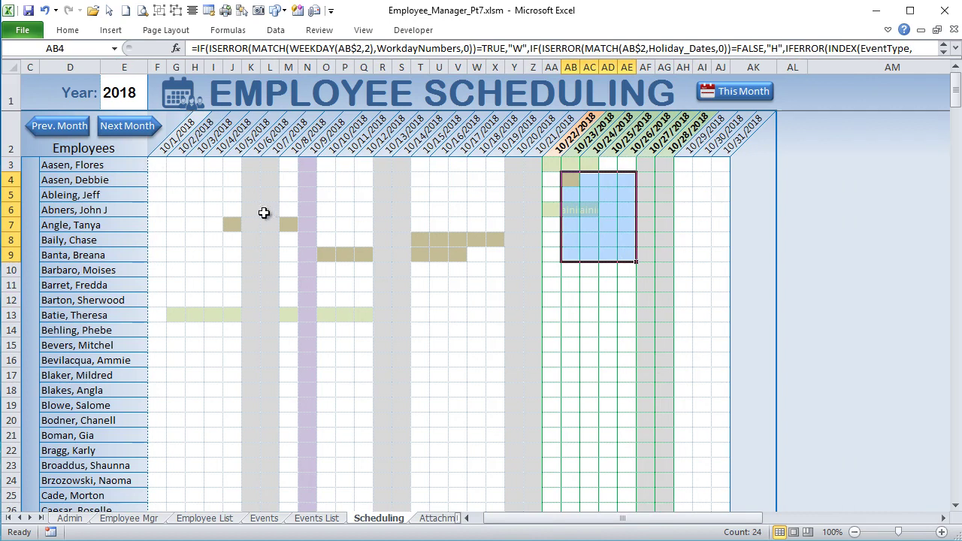
click(158, 166)
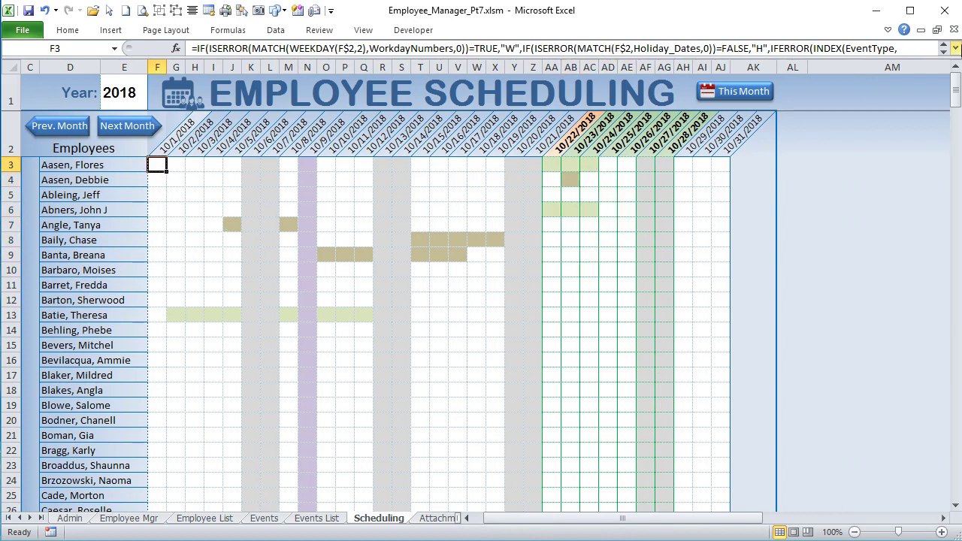
click(955, 48)
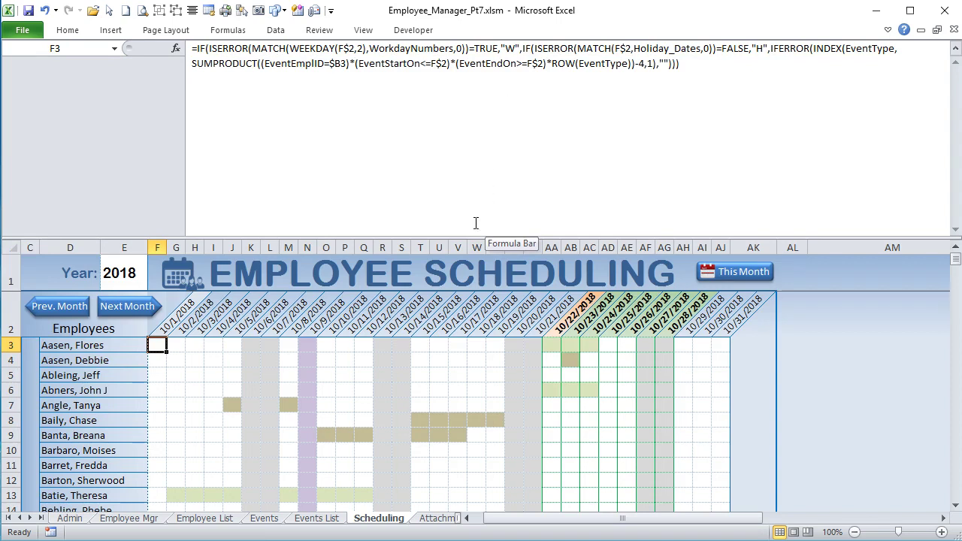
drag(447, 238, 443, 86)
- Examine the "W" result in the formula of weekend cell K3, then leave the formula without changes
click(246, 197)
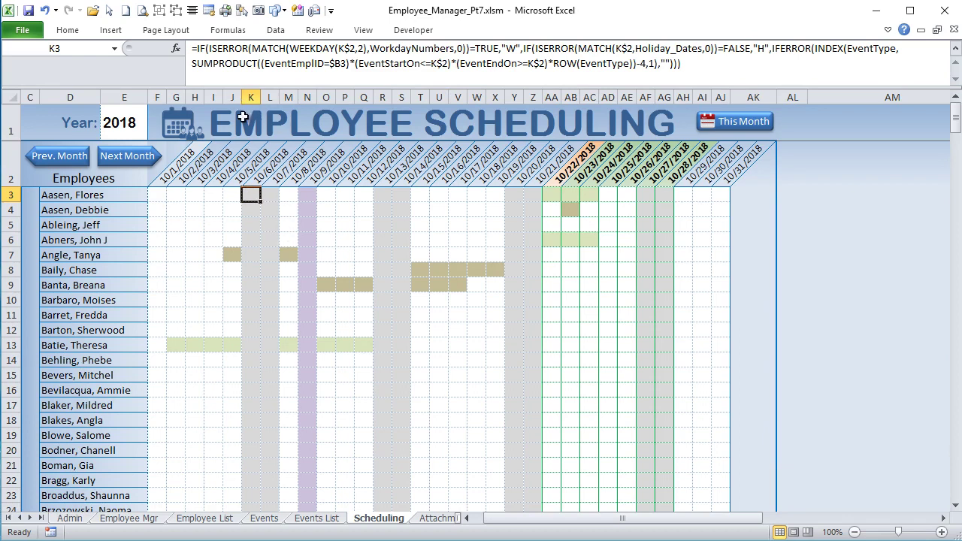
click(523, 51)
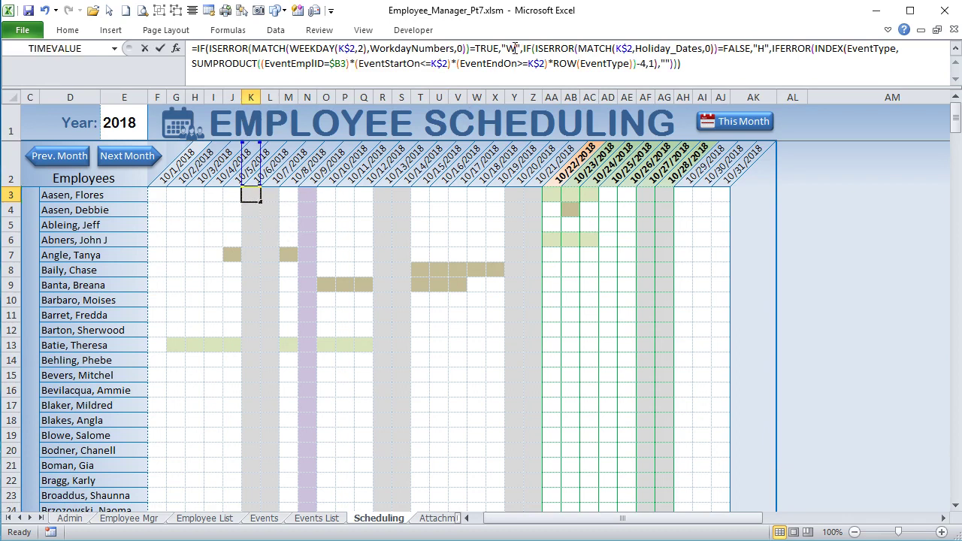
drag(516, 50, 506, 49)
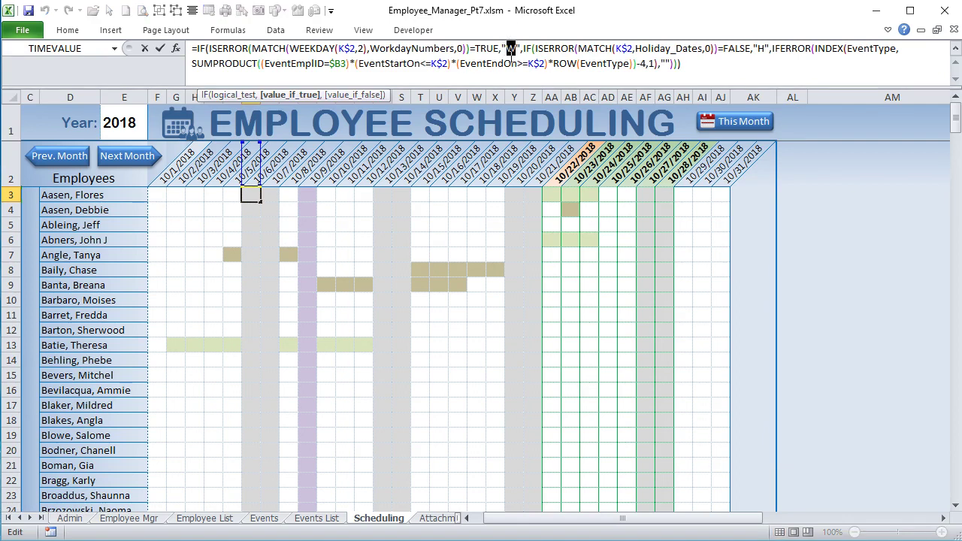
key(Escape)
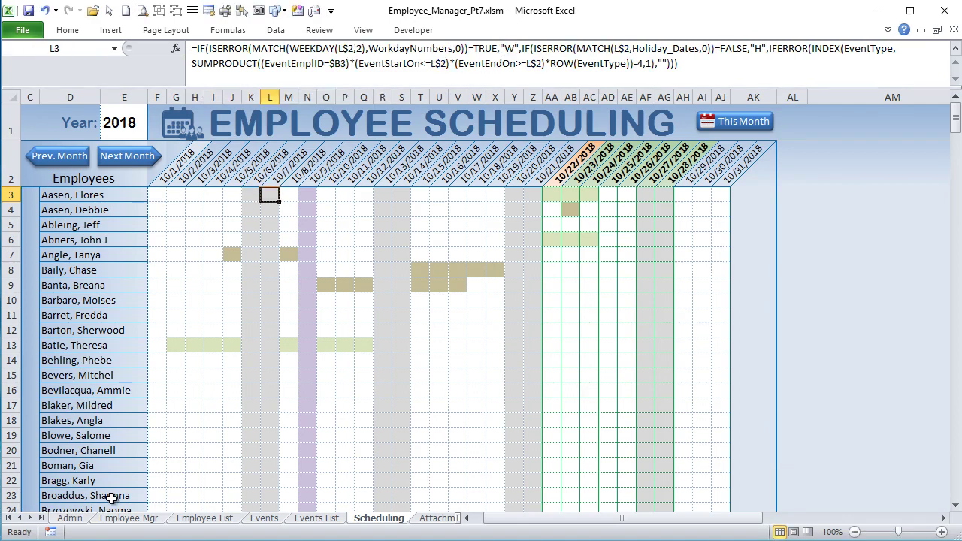
- Examine the Work/Off Day settings in the Company Work Schedule on the Admin sheet, including Saturday's entry
click(75, 518)
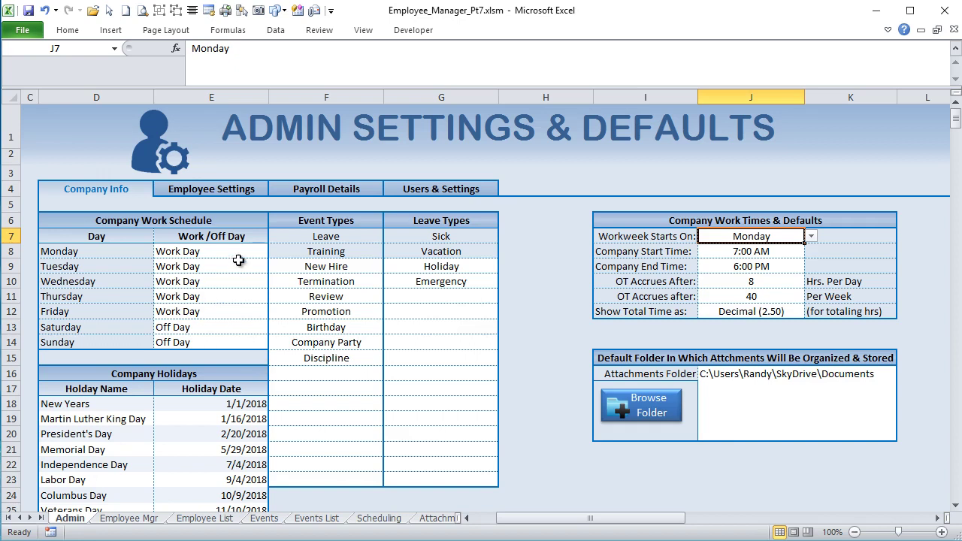
drag(218, 248, 204, 331)
click(202, 329)
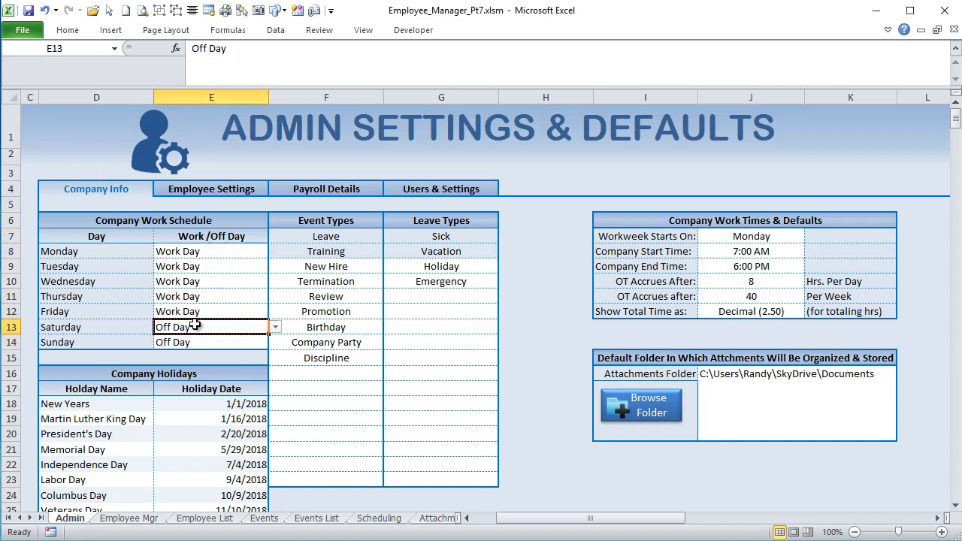
drag(535, 518, 513, 518)
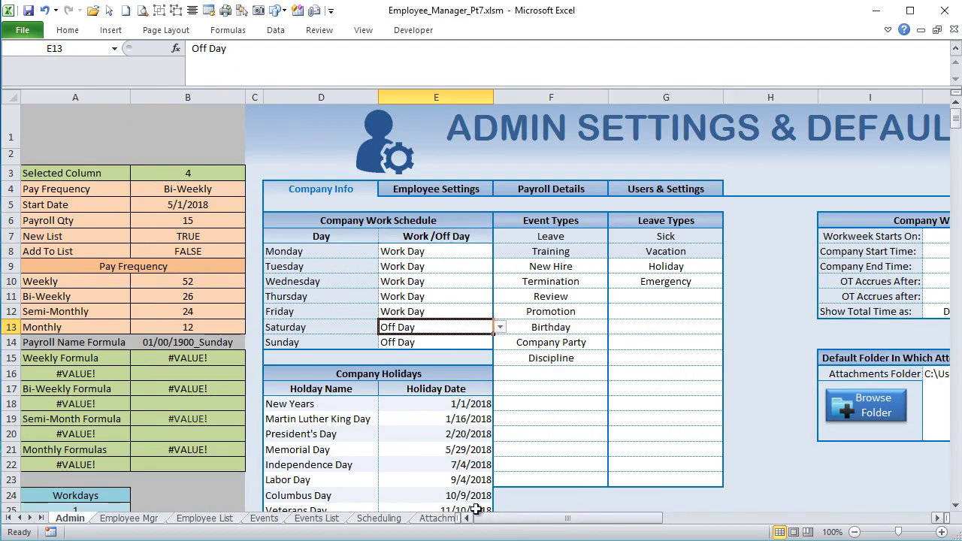
- Examine the Workdays list A25:A31 on the Admin sheet, its WorkdayNumbers range name and its formula
scroll(135, 384, down, 5)
drag(90, 328, 85, 340)
drag(84, 256, 77, 333)
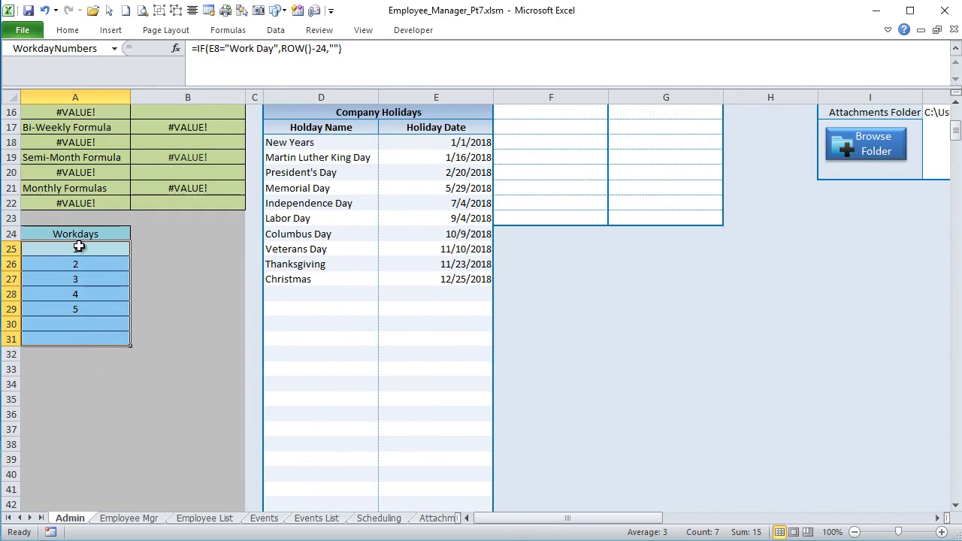
scroll(177, 345, up, 5)
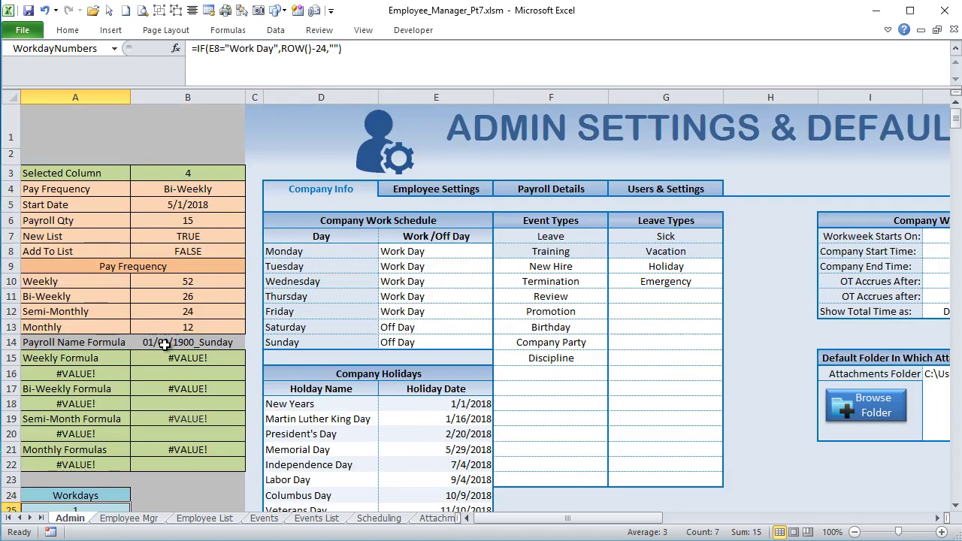
- Return to the Scheduling sheet and examine the ISERROR(MATCH(...))=TRUE condition and its "W" result in L3's formula
click(377, 518)
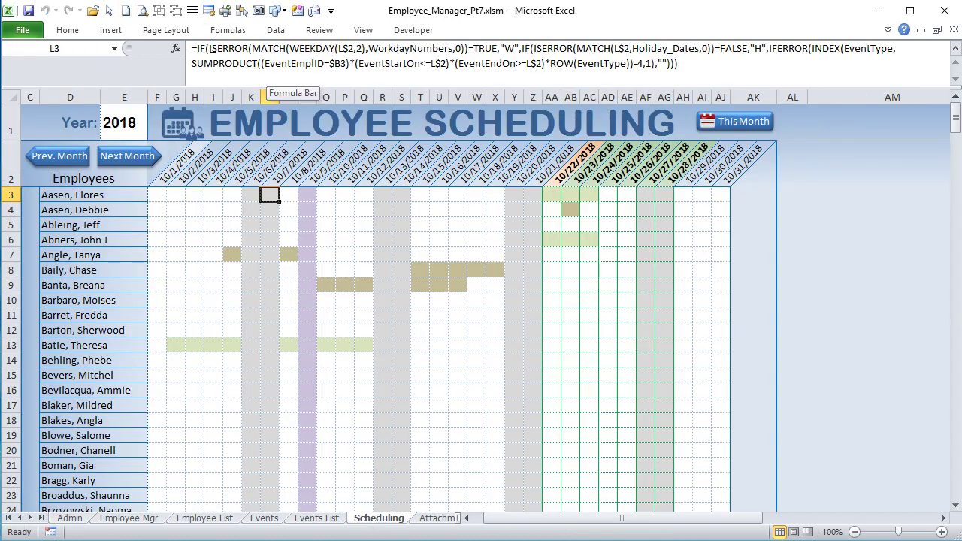
drag(210, 47, 251, 39)
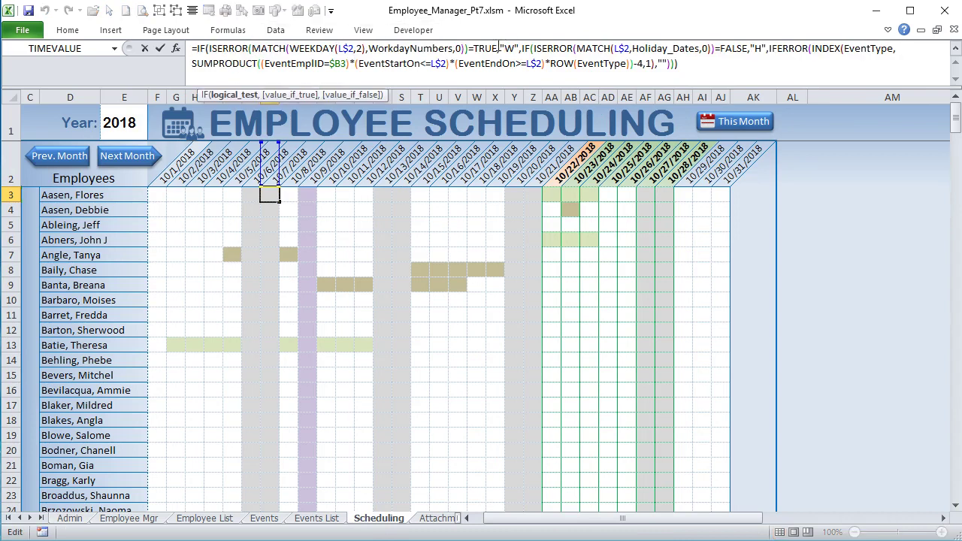
drag(497, 48, 252, 48)
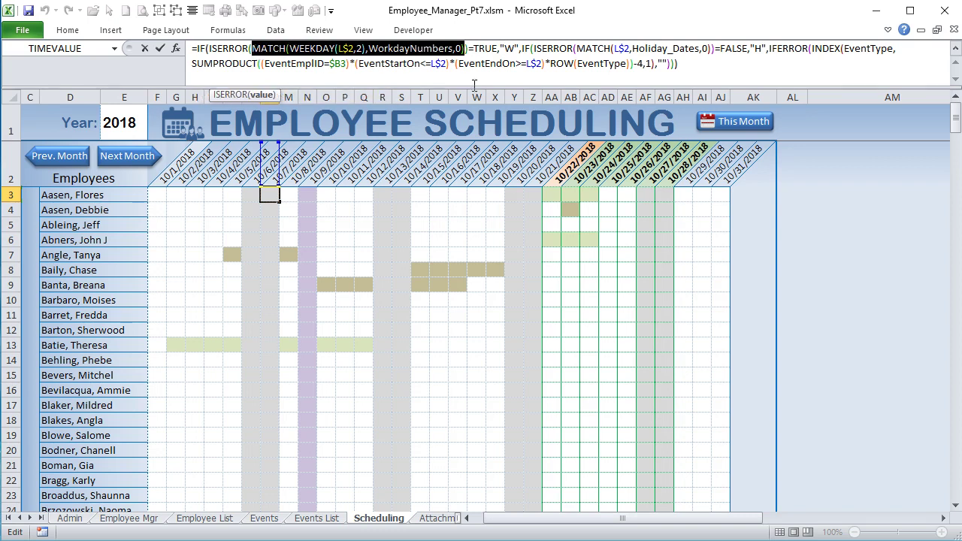
drag(497, 48, 469, 48)
double_click(508, 48)
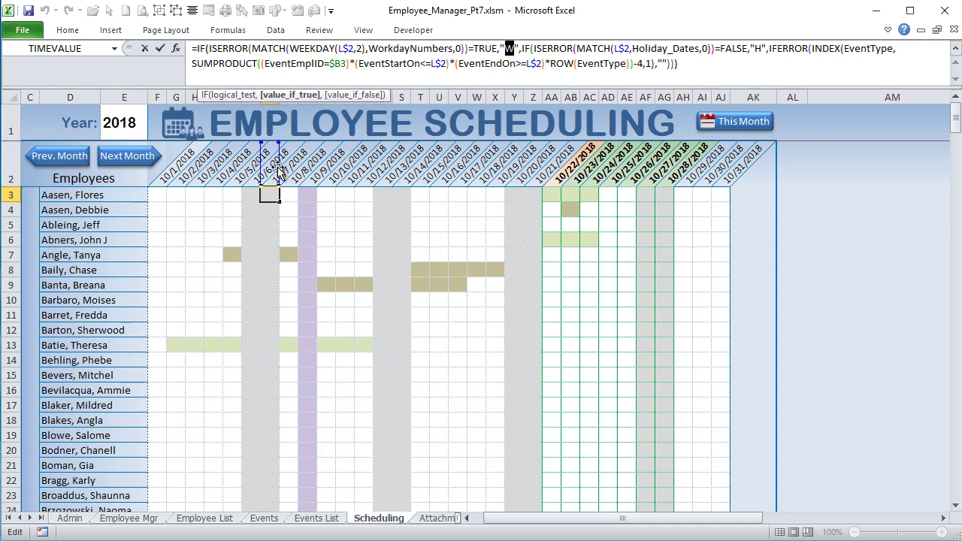
- Examine the WEEKDAY(L$2,2) lookup value, the WorkdayNumbers lookup array and the complete MATCH expression in L3's formula
click(351, 49)
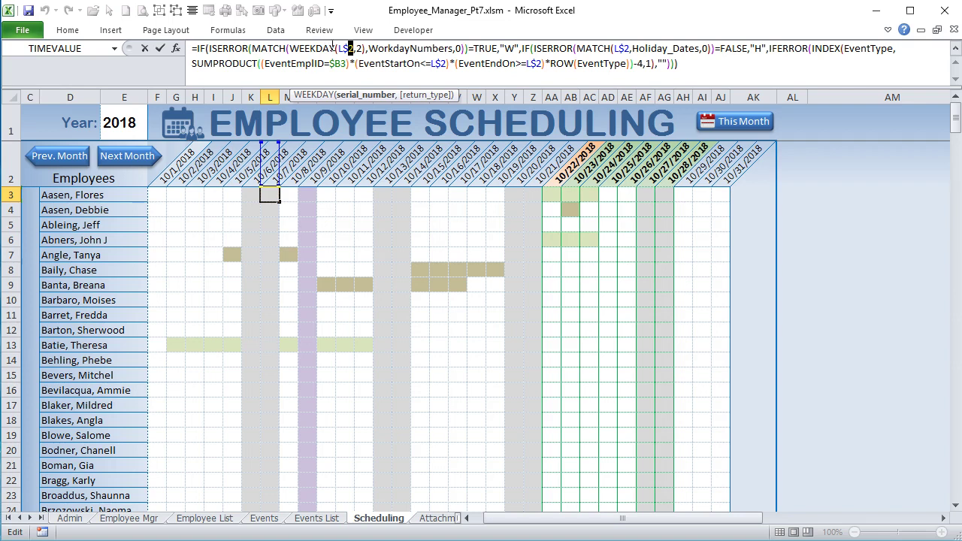
click(358, 49)
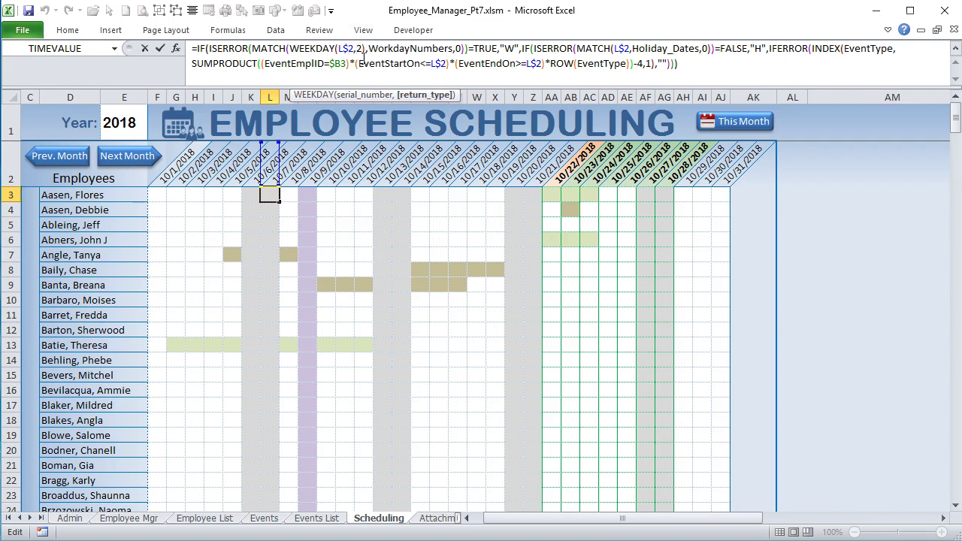
drag(365, 50, 290, 50)
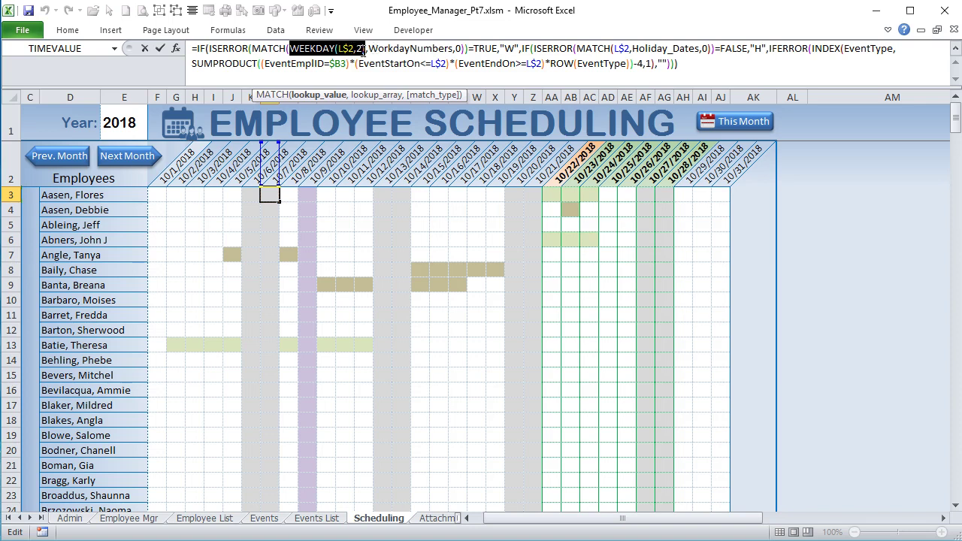
drag(367, 48, 292, 48)
drag(368, 48, 453, 48)
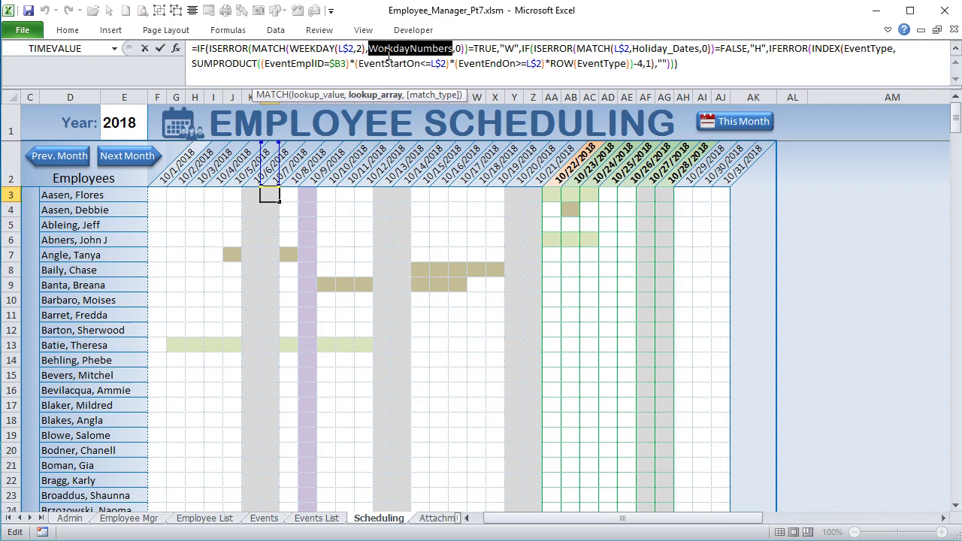
drag(465, 48, 254, 51)
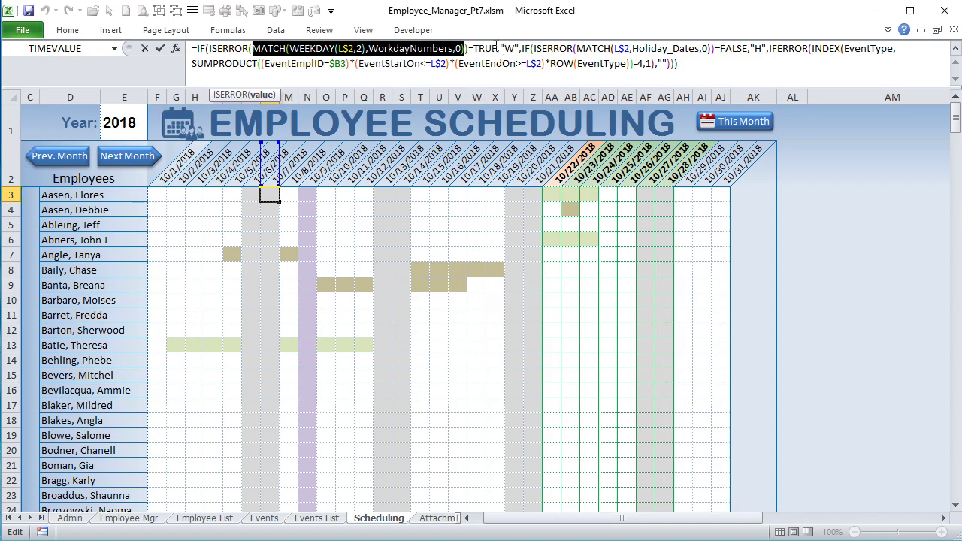
- Examine the "W" value_if_true result in L3's formula and leave the formula unchanged
drag(497, 51, 461, 51)
drag(520, 52, 501, 51)
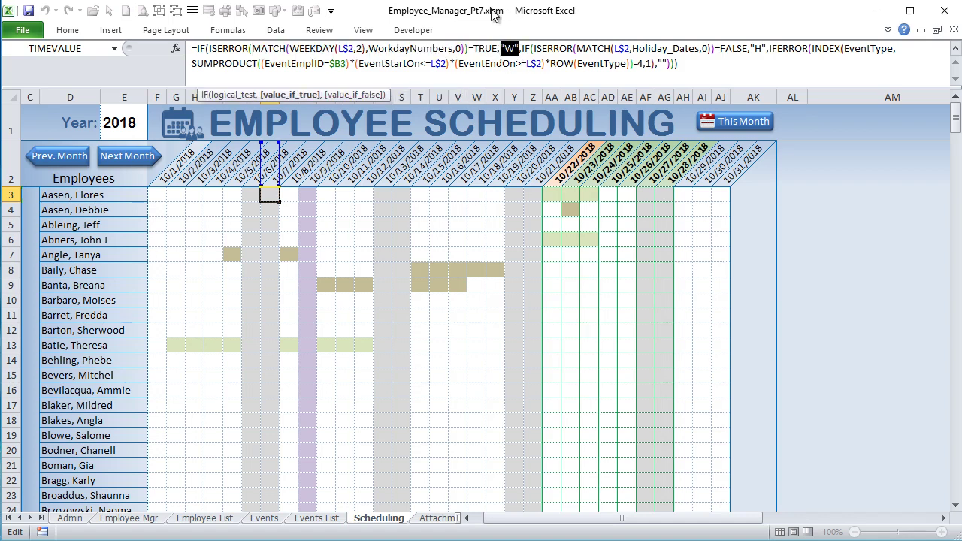
key(Return)
- Set the font color of the Cell Value = "W" conditional formatting rule to Automatic and apply it to the schedule grid
click(270, 197)
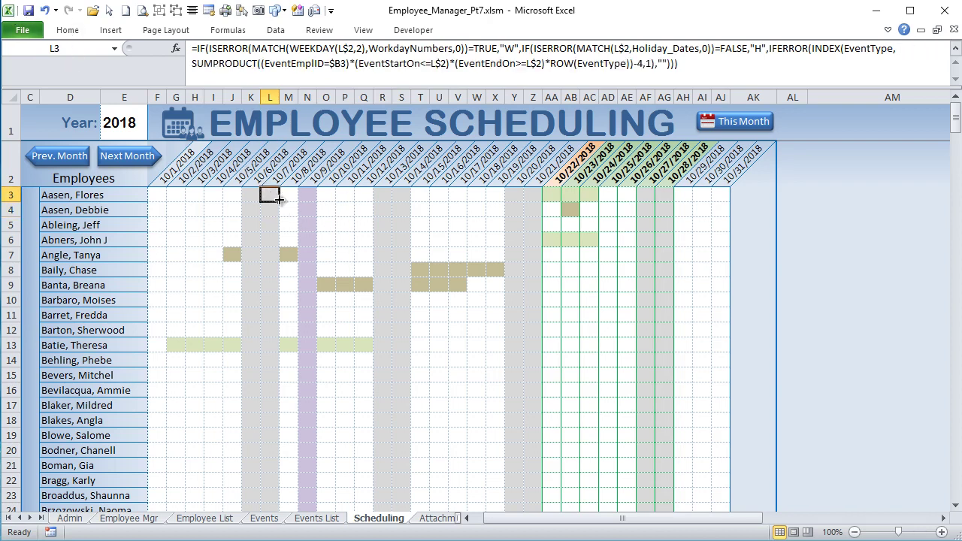
click(67, 34)
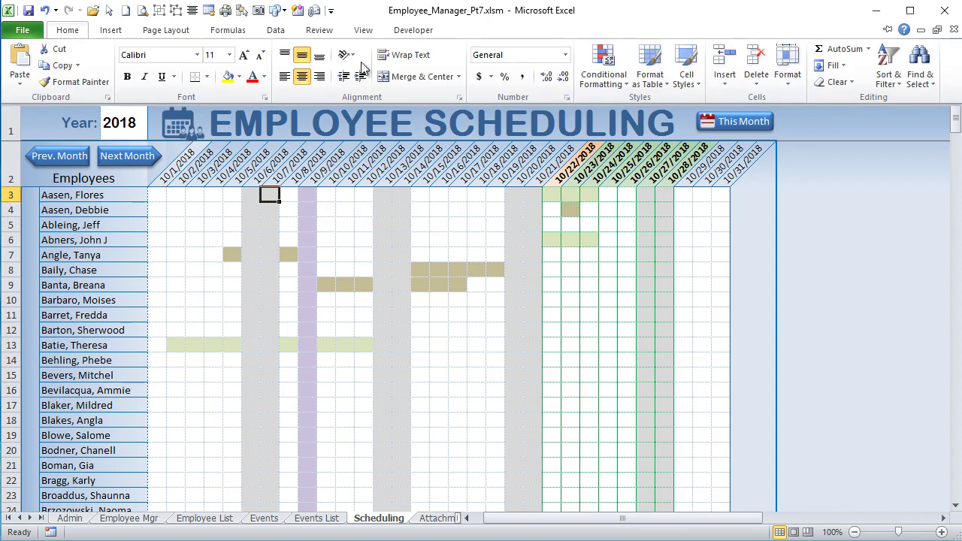
click(593, 75)
click(550, 304)
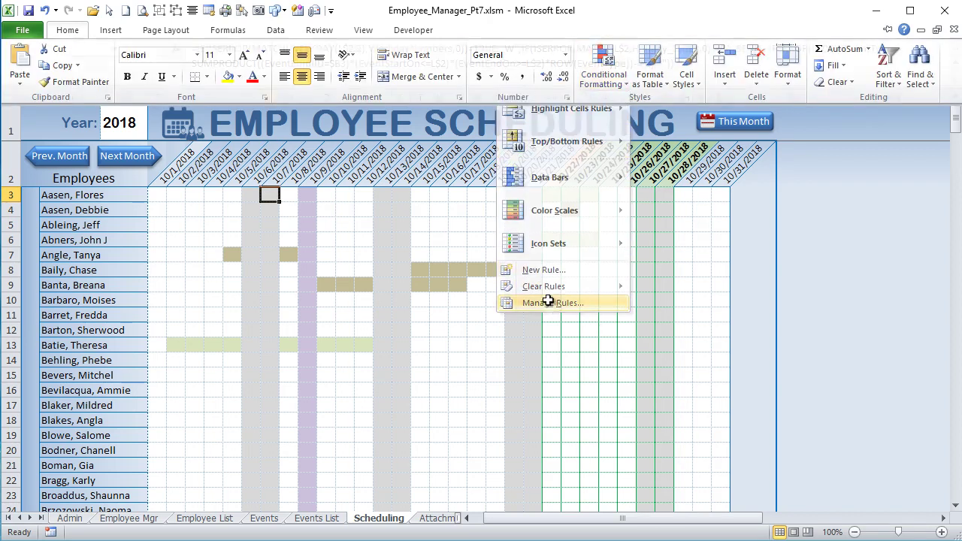
click(426, 373)
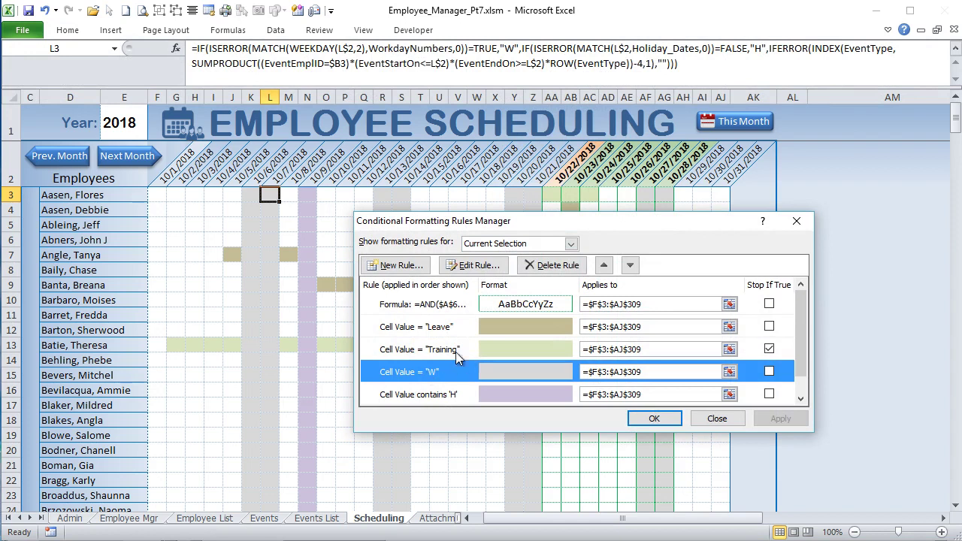
click(460, 271)
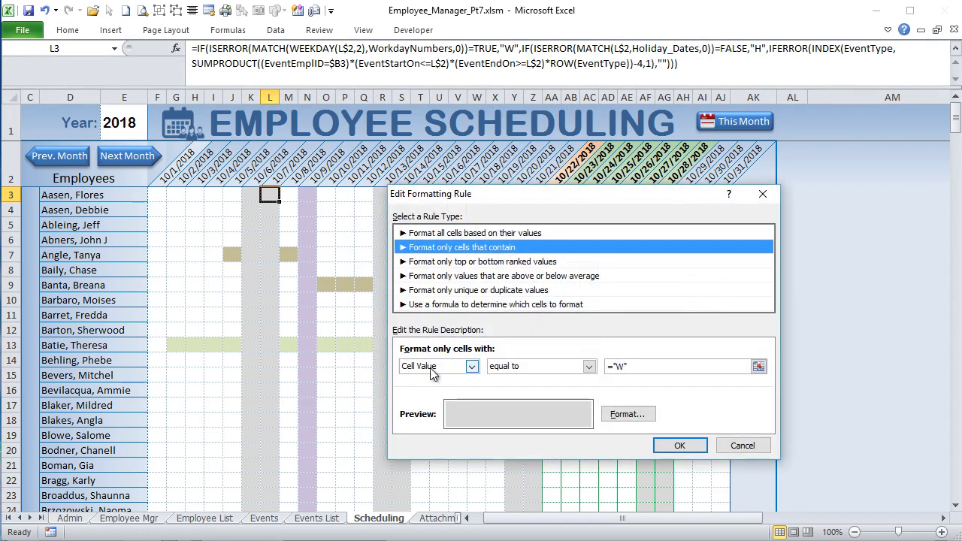
click(628, 415)
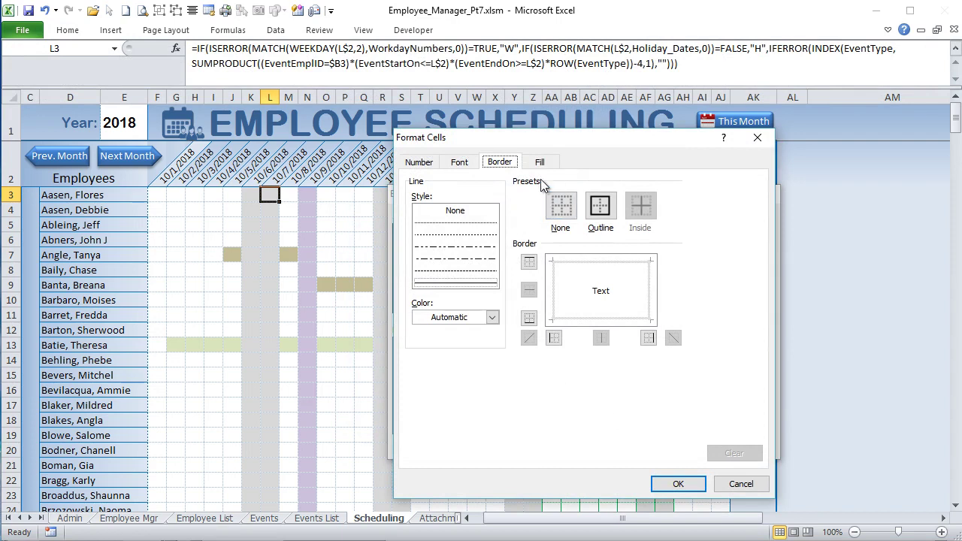
click(460, 166)
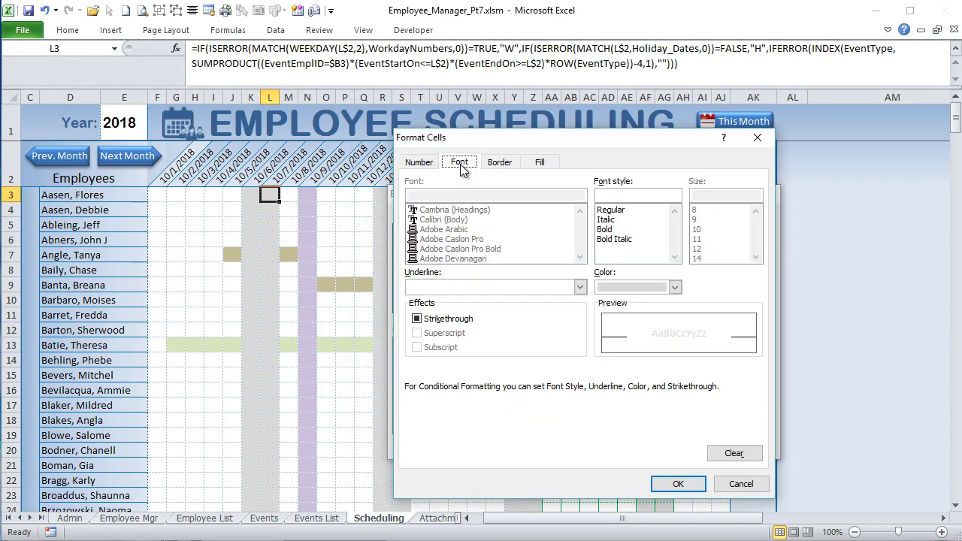
click(676, 288)
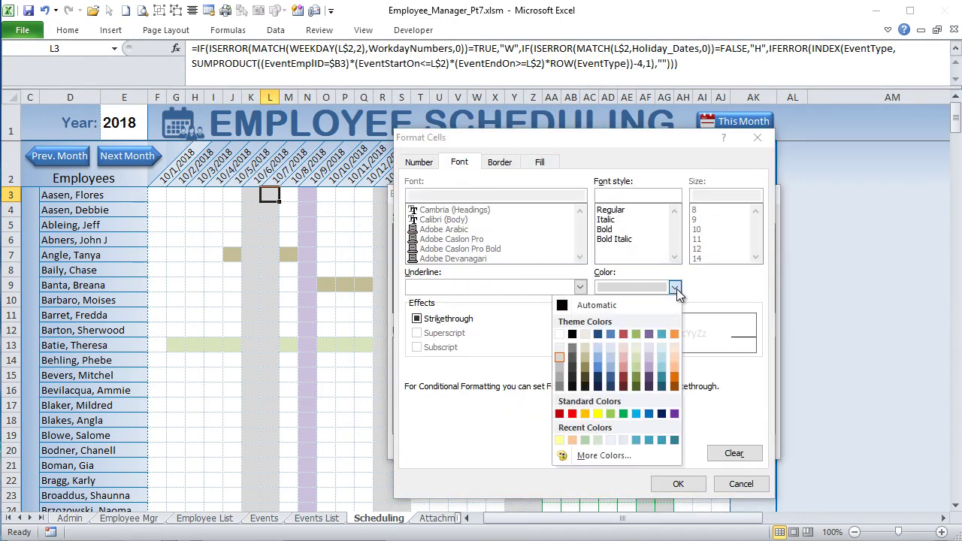
click(569, 305)
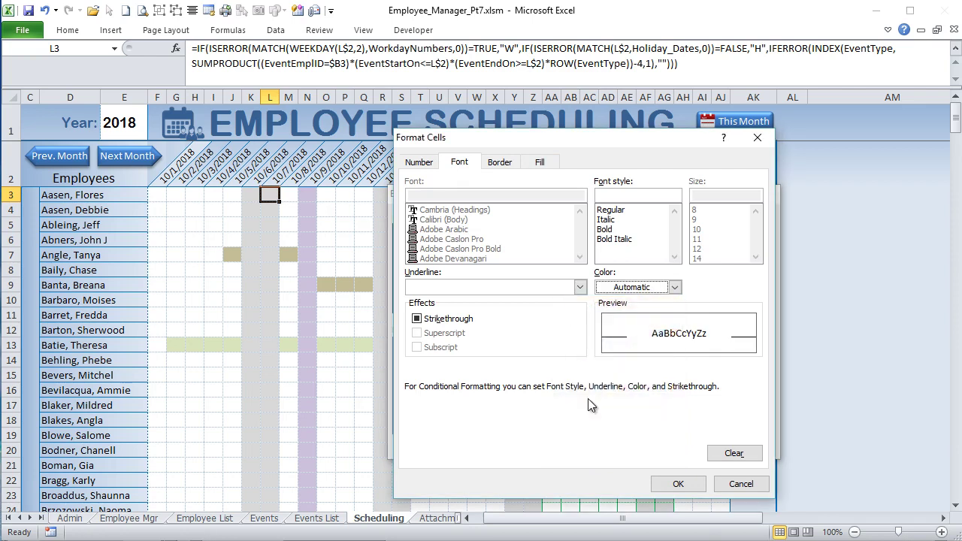
click(678, 484)
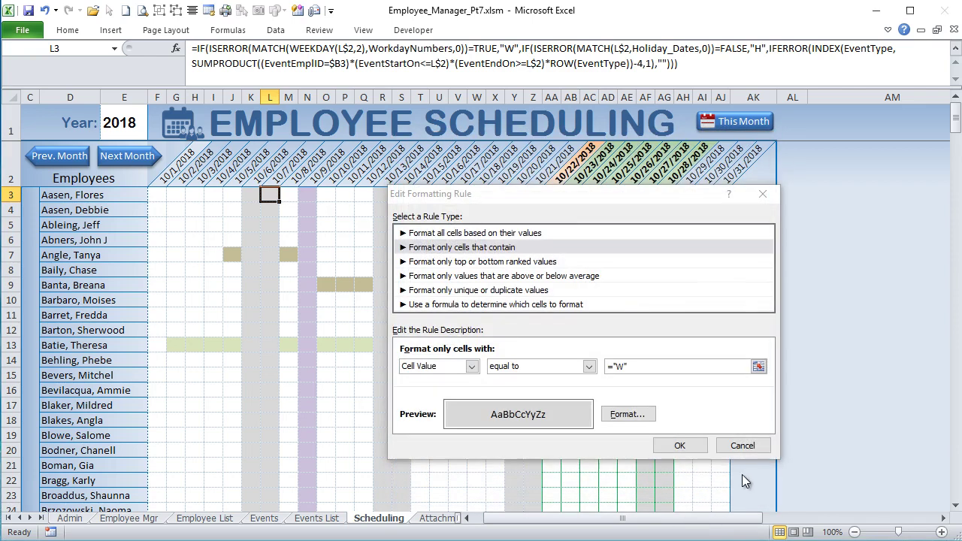
click(680, 447)
click(782, 418)
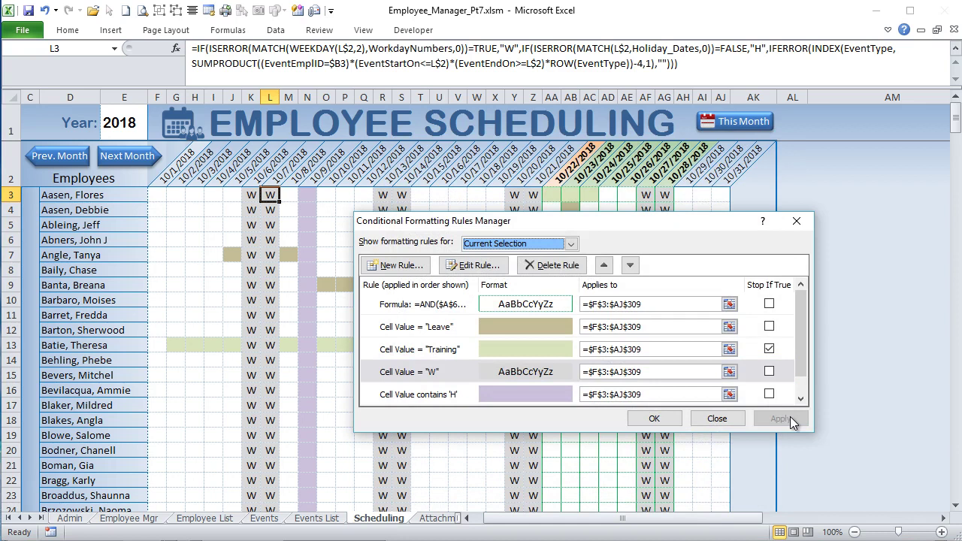
- Set the "W" rule's font color to the light gray that matches its fill, apply it and close the rules manager
drag(669, 225, 757, 146)
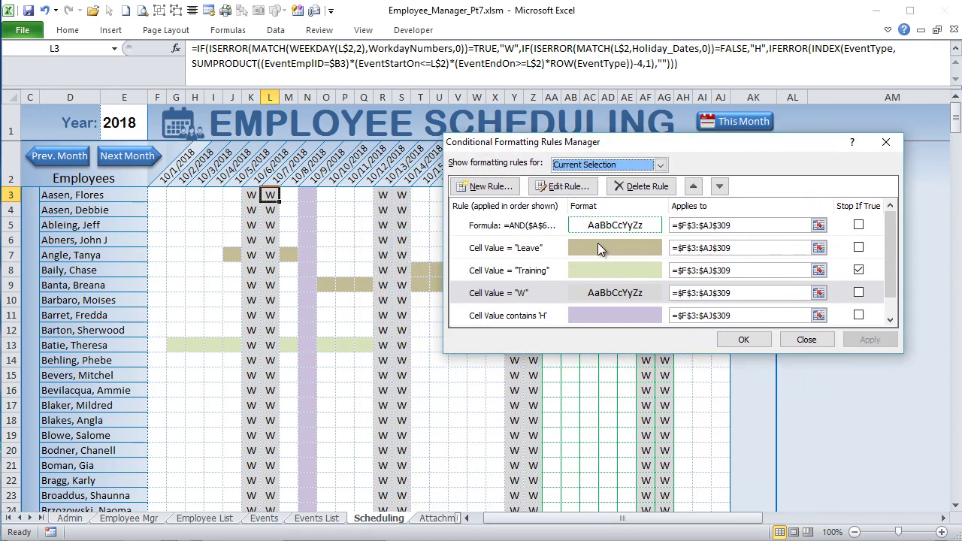
click(563, 186)
click(717, 336)
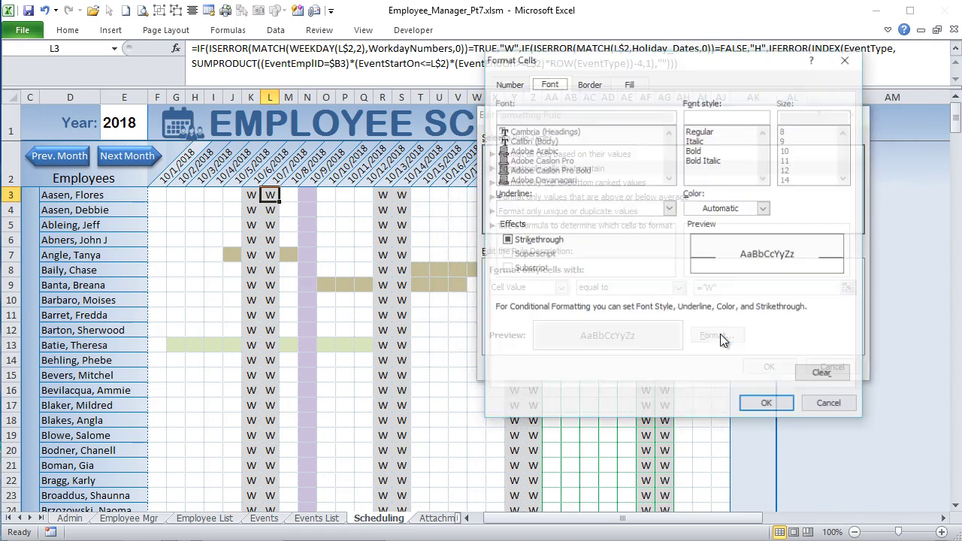
click(630, 84)
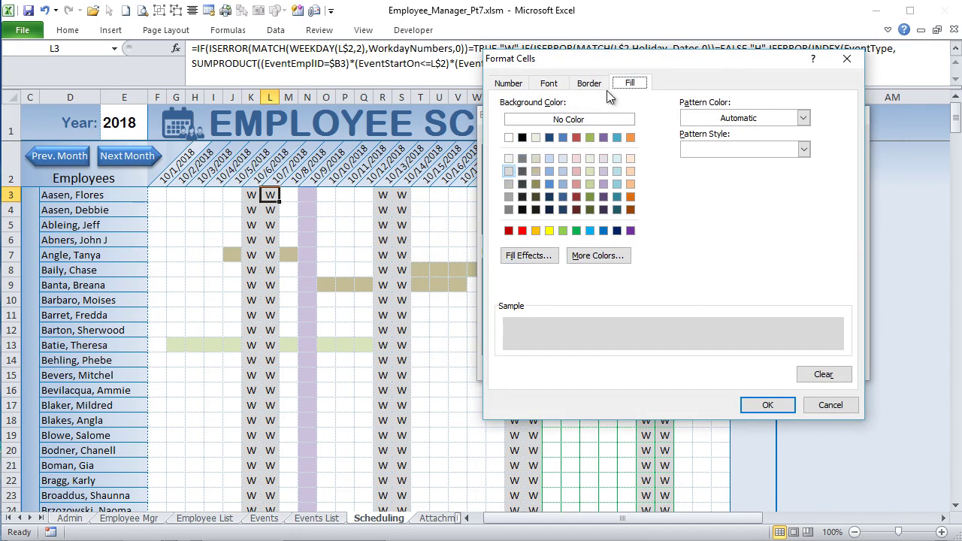
click(549, 85)
click(760, 208)
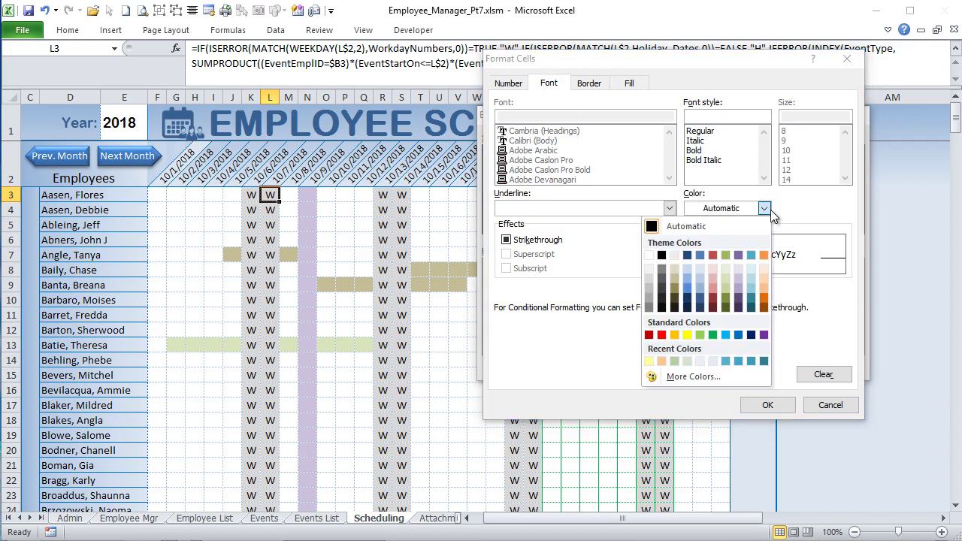
click(648, 275)
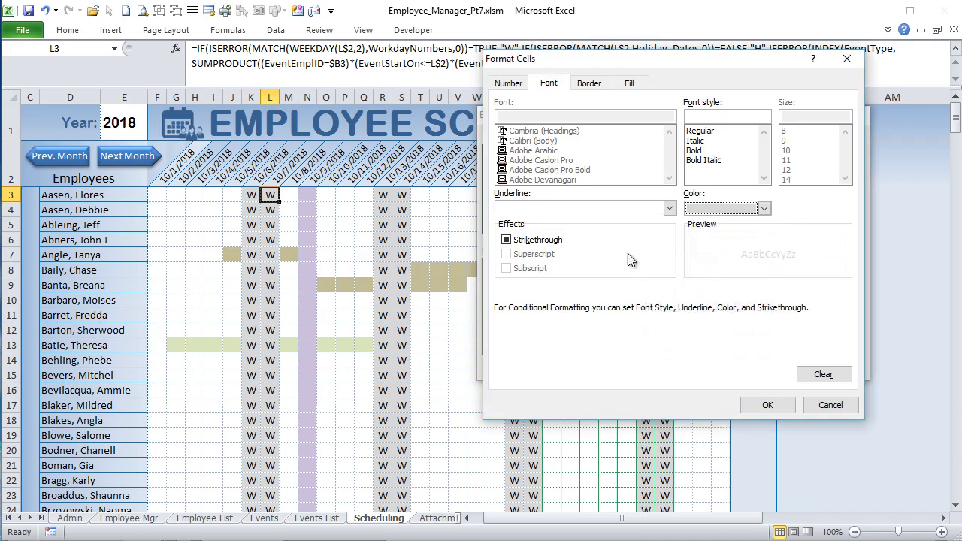
click(767, 405)
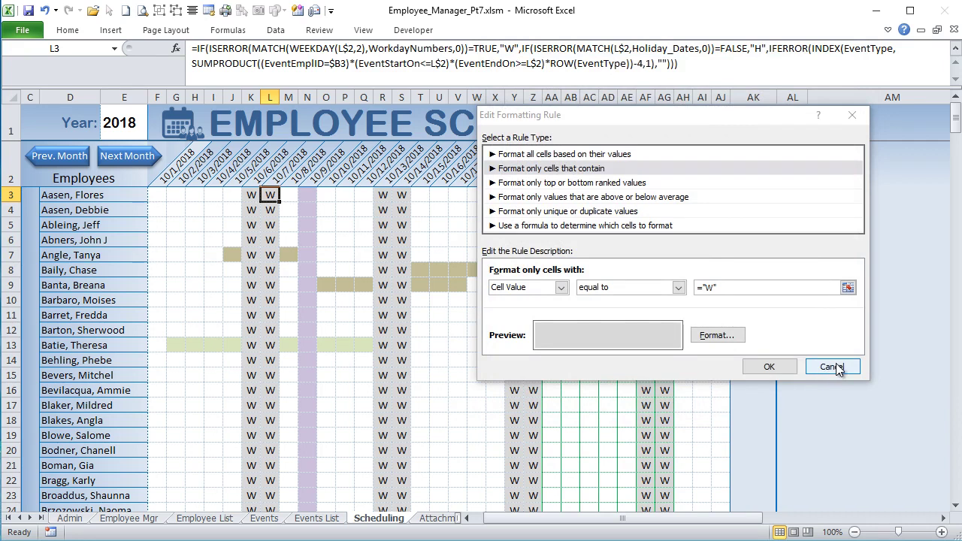
click(778, 367)
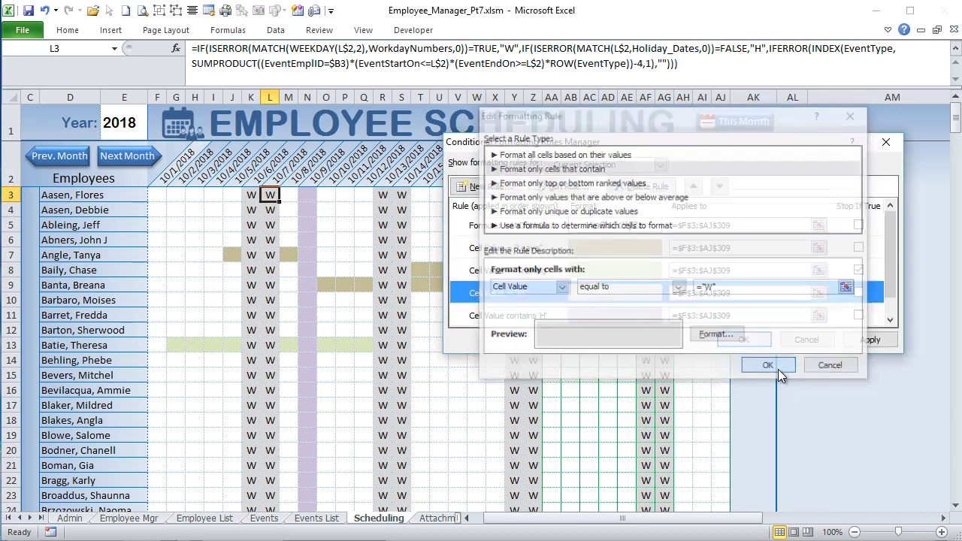
click(870, 340)
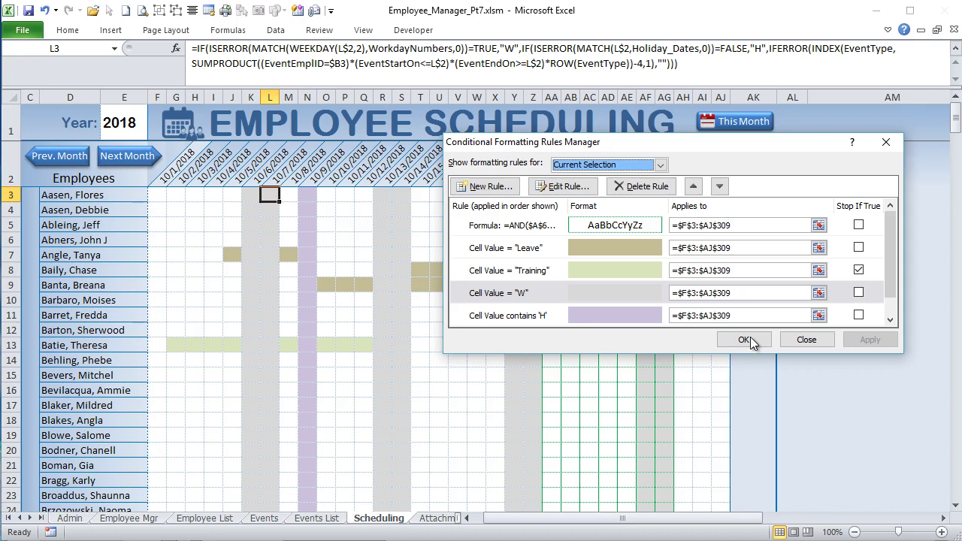
click(744, 340)
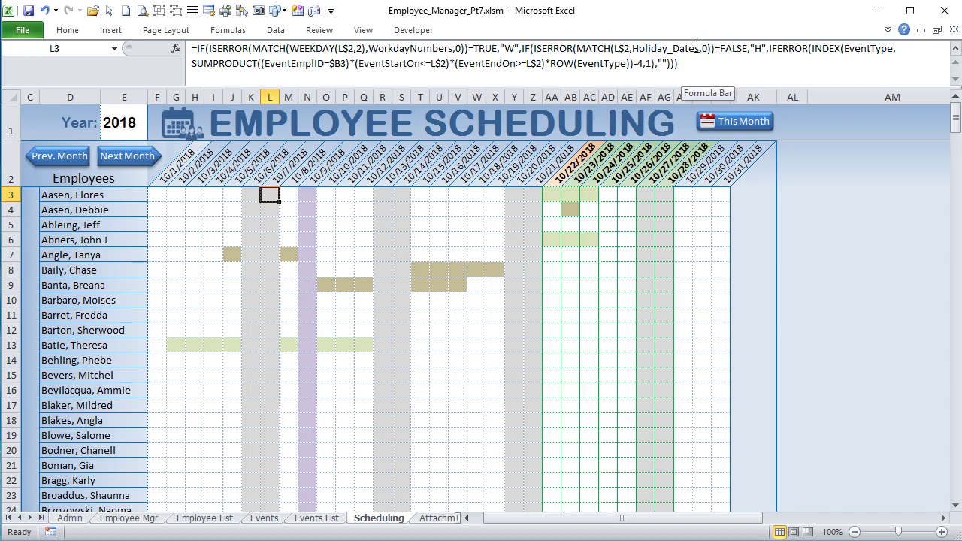
- Examine the L$2 lookup value and the Holiday_Dates lookup array in the holiday MATCH of L3's formula
drag(695, 49, 633, 48)
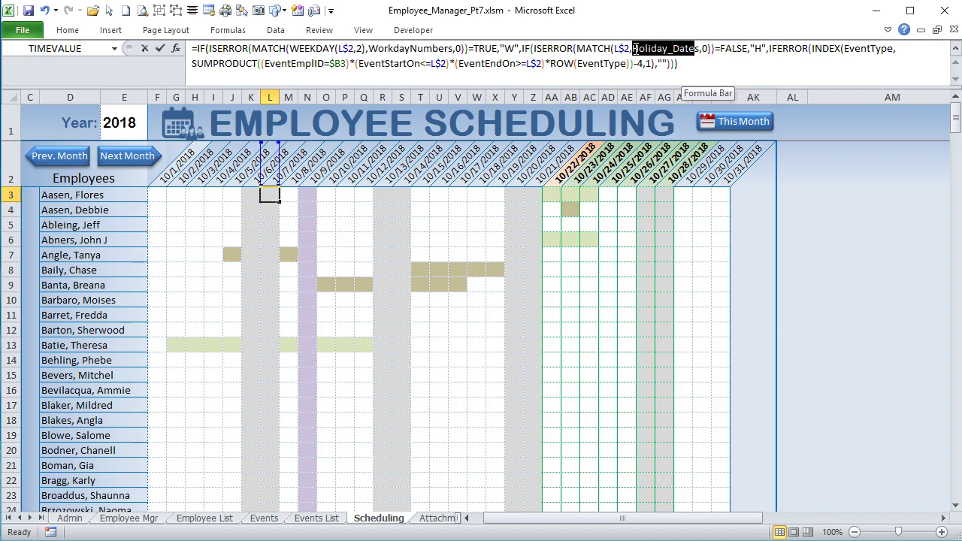
drag(703, 49, 633, 48)
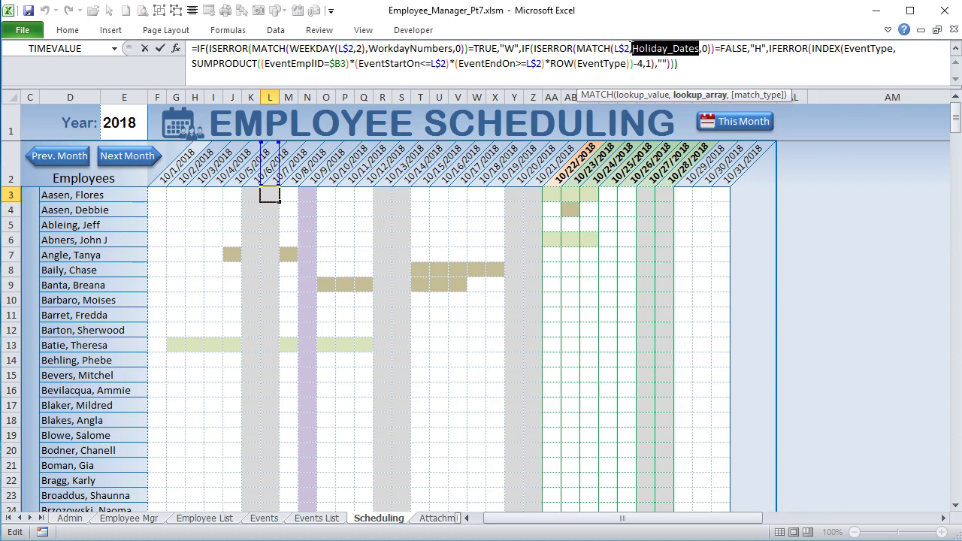
drag(631, 48, 615, 48)
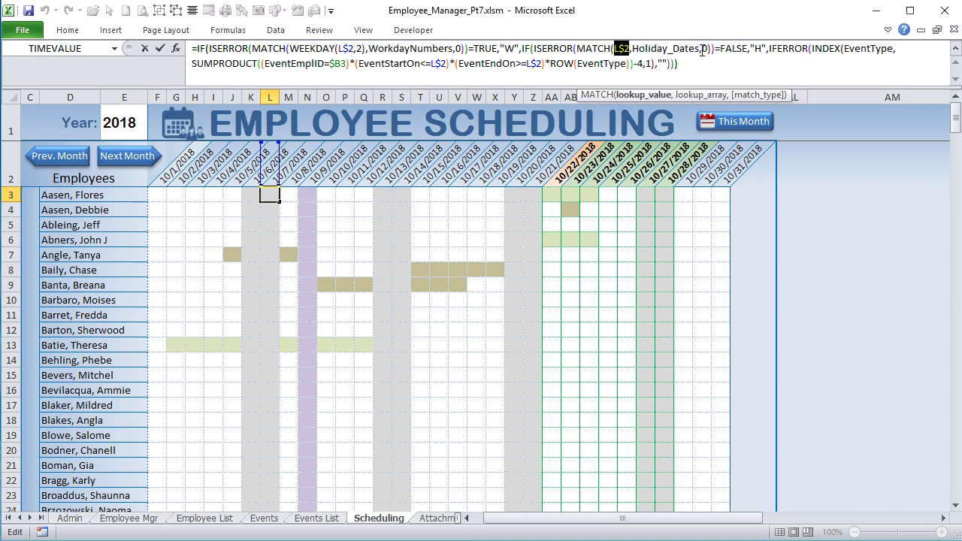
drag(702, 48, 632, 48)
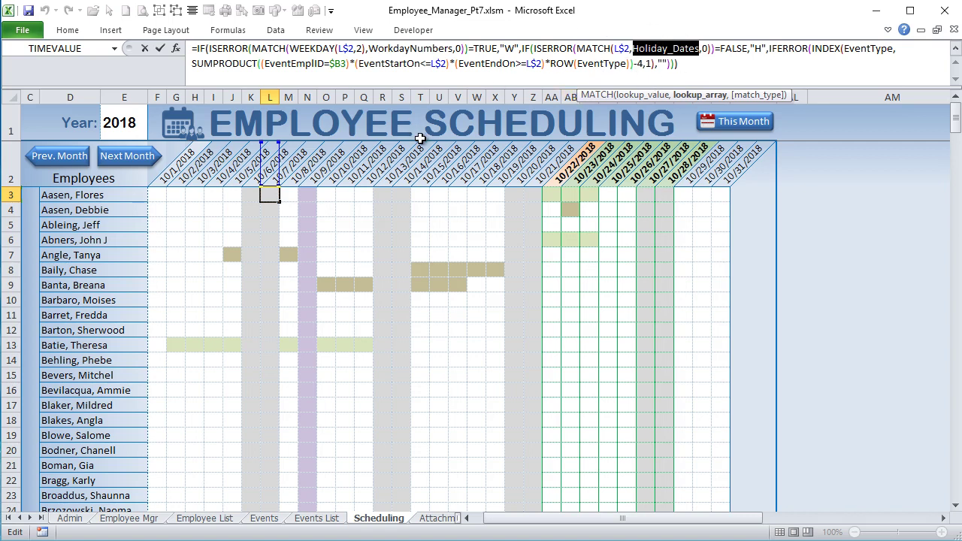
key(Escape)
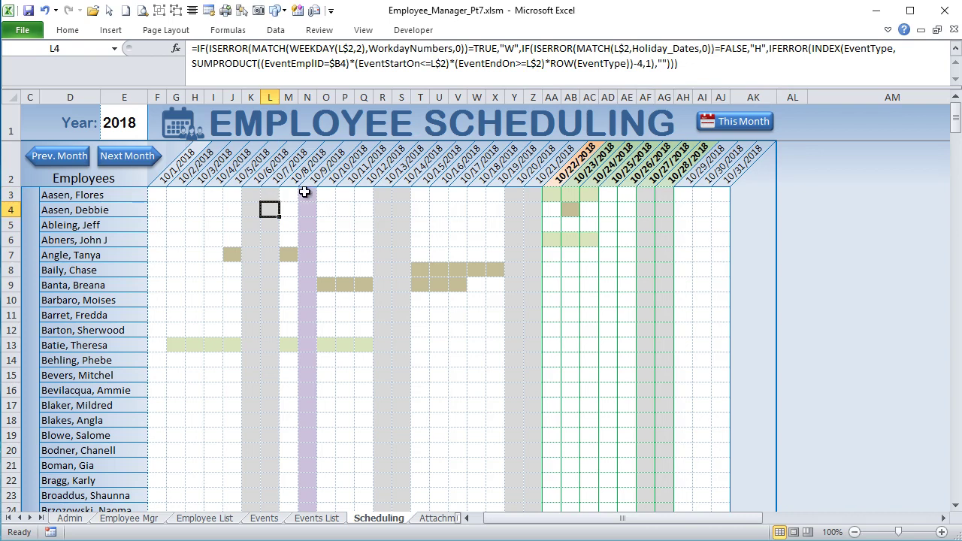
- Check the holiday cell N3, the Columbus Day date in Company Holidays on the Admin sheet, and the extent of the Holiday_Dates named range
click(307, 194)
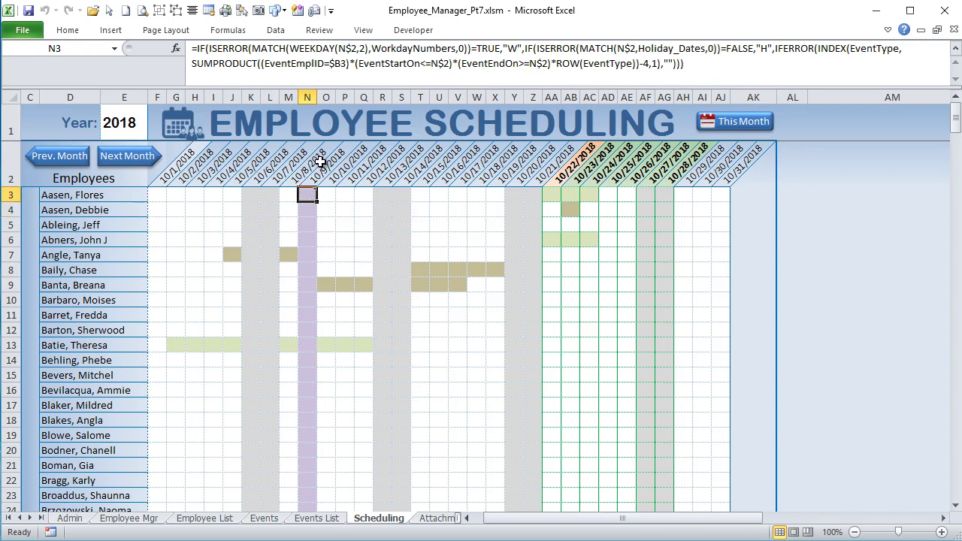
click(75, 522)
scroll(180, 368, down, 2)
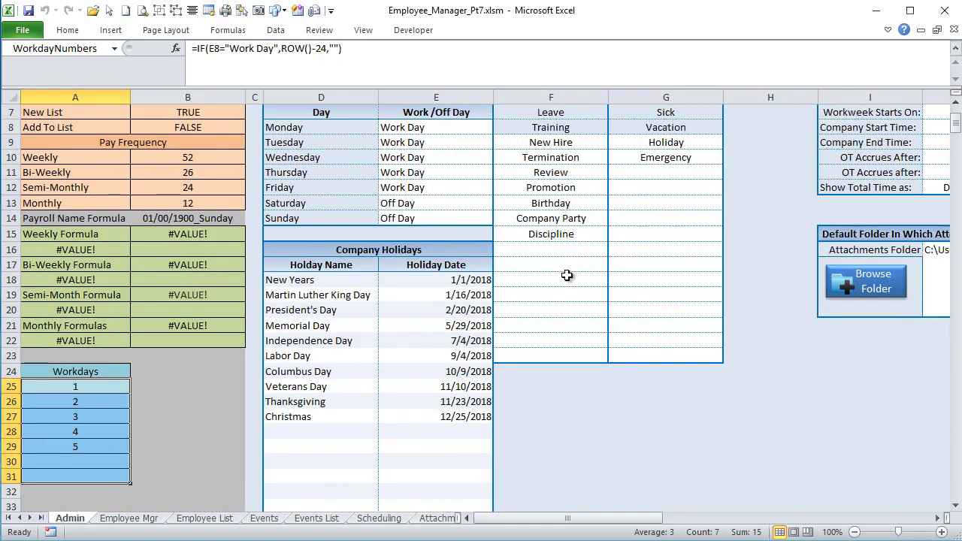
click(470, 358)
click(466, 369)
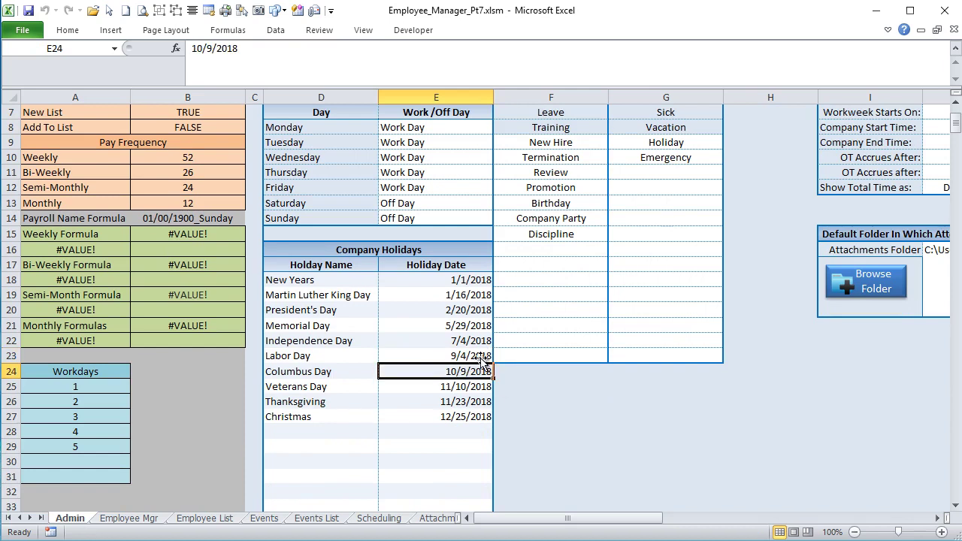
click(114, 48)
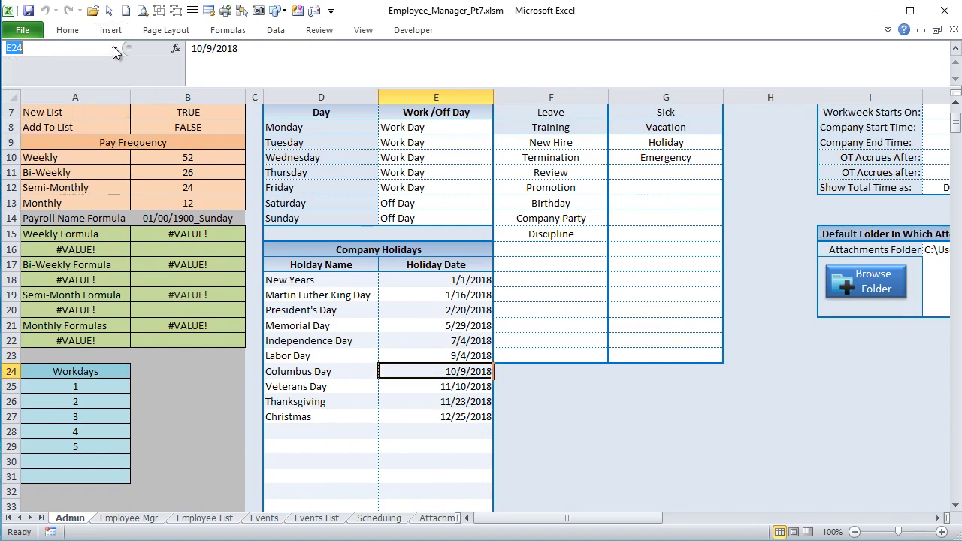
click(92, 119)
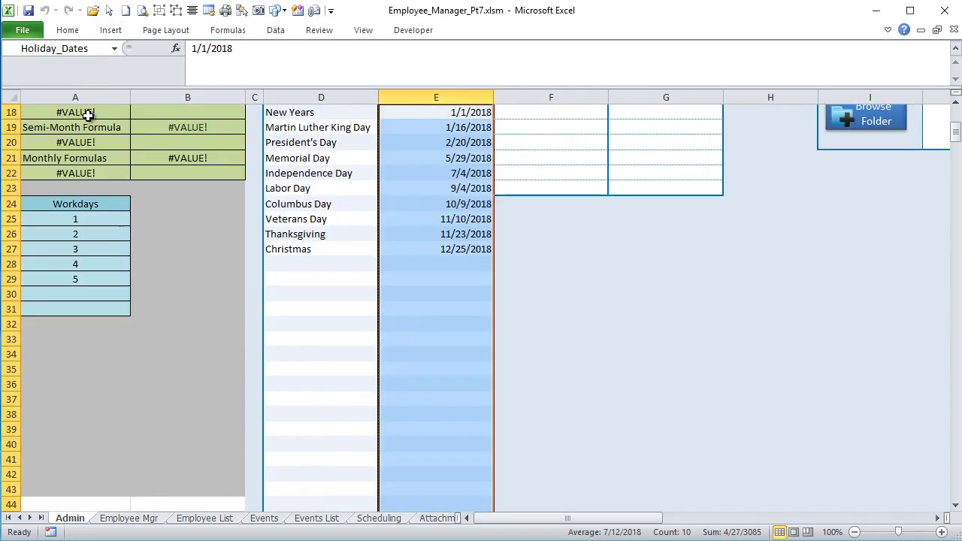
scroll(464, 359, up, 3)
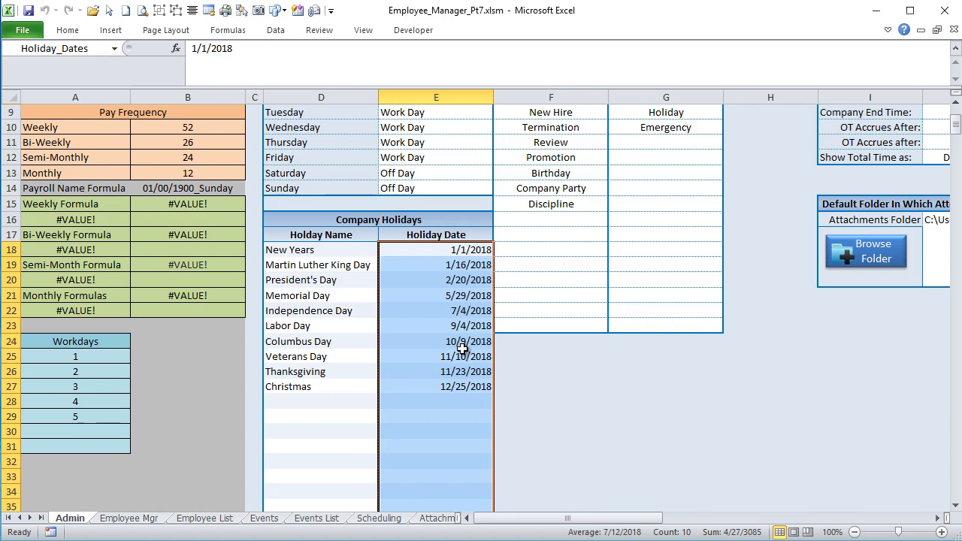
- Examine the holiday test in N3's formula on the Scheduling sheet: the ISERROR MATCH, FALSE comparison, "H" result, N$2 lookup and following IFERROR
click(379, 518)
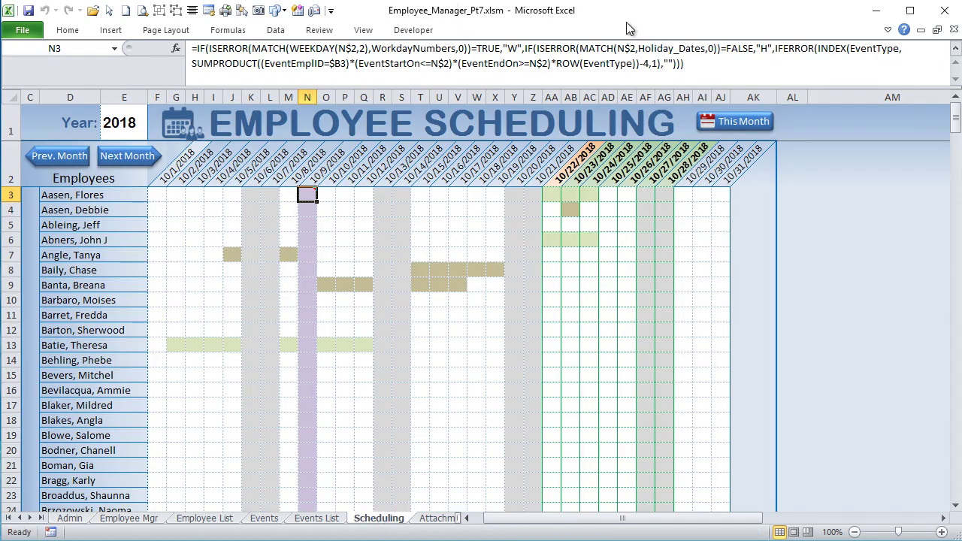
drag(577, 49, 528, 48)
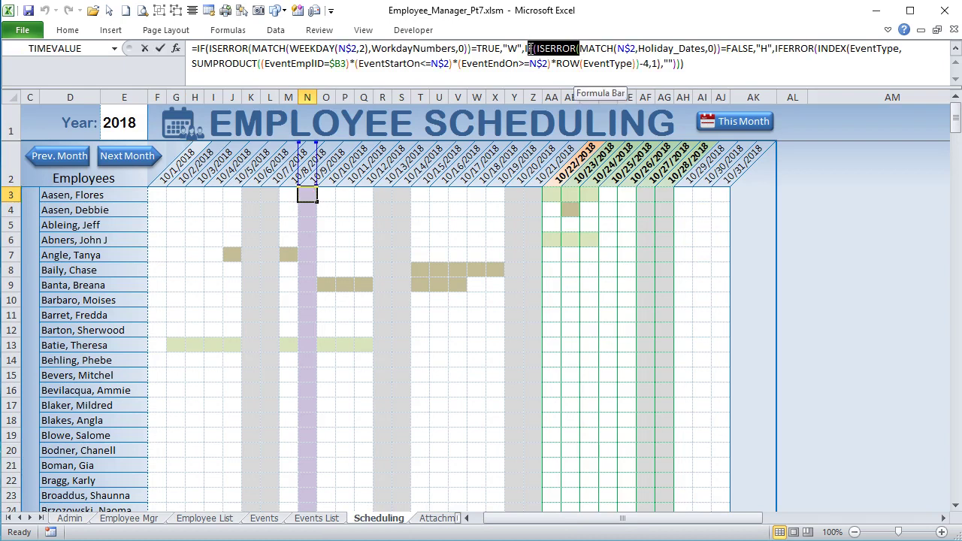
drag(758, 49, 725, 48)
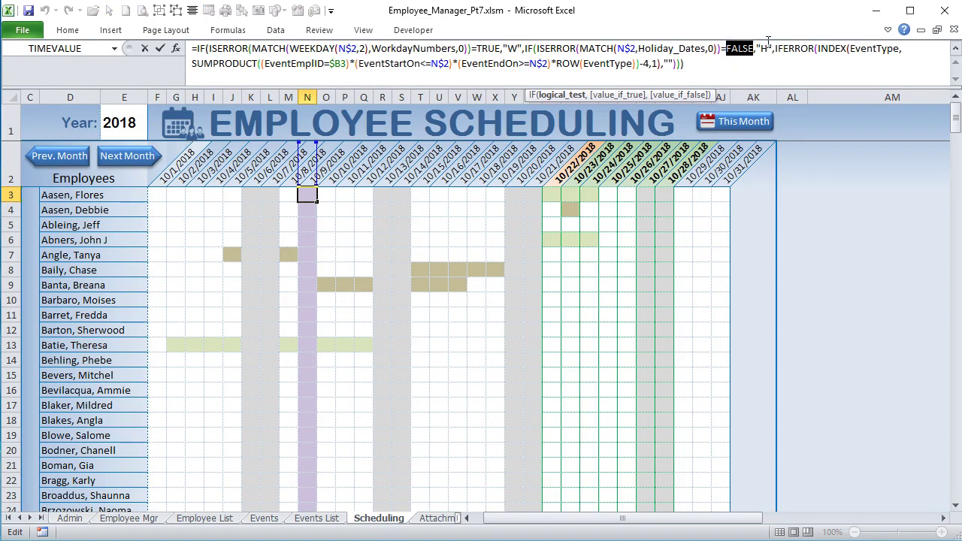
double_click(763, 48)
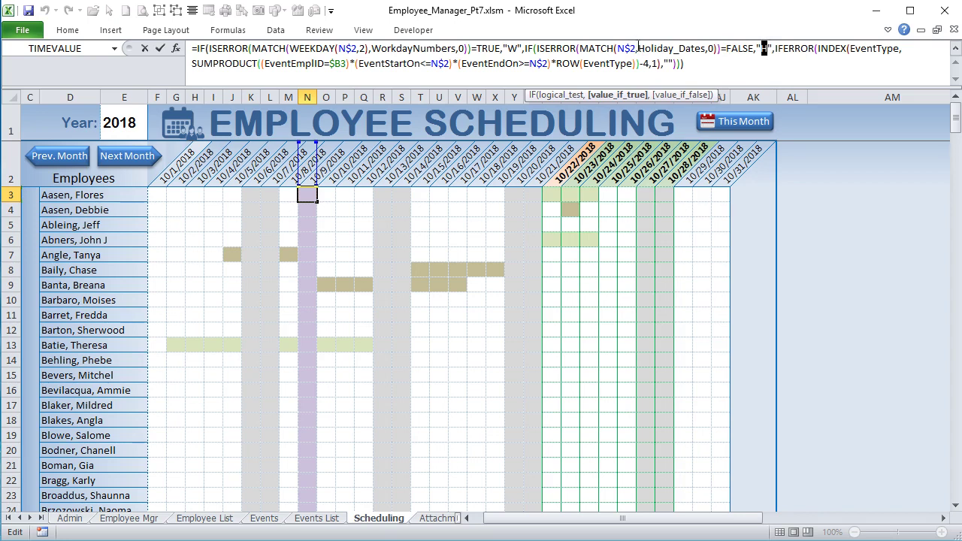
double_click(631, 48)
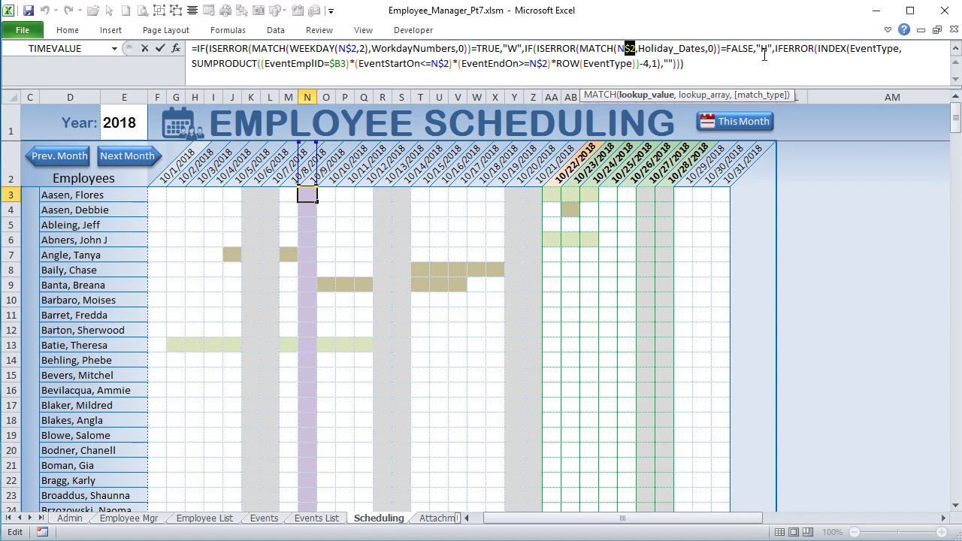
drag(782, 48, 839, 48)
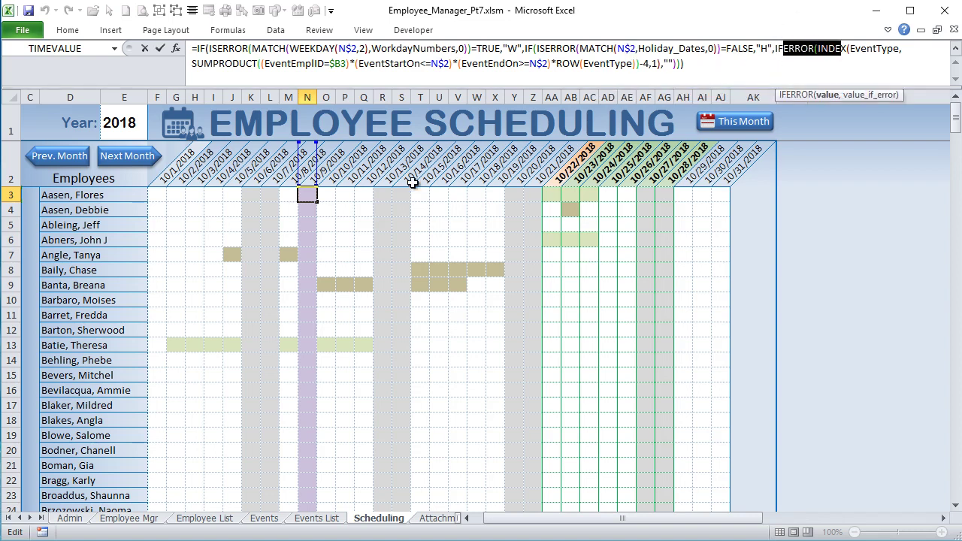
key(Return)
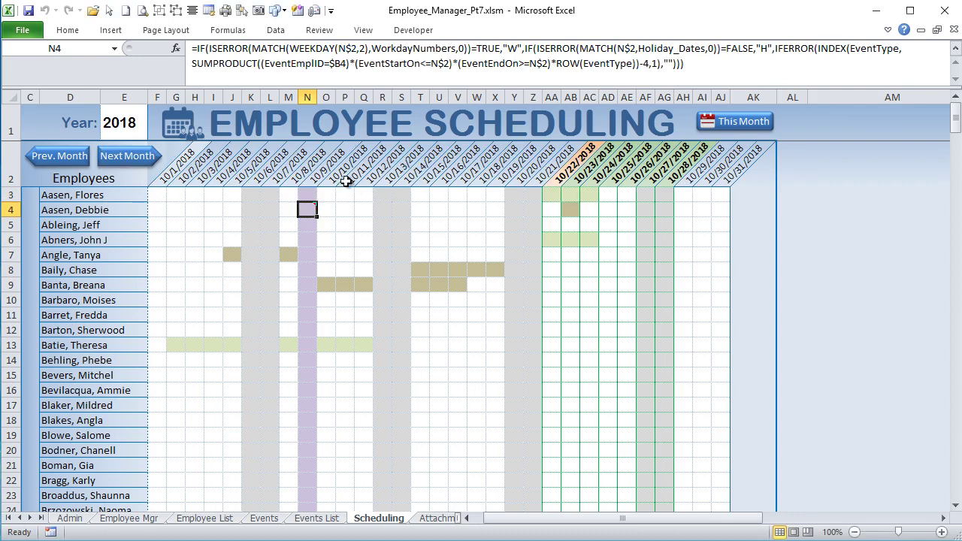
- Change the conditional formatting rule for text containing H on the schedule grid to Cell Value equal to H
click(302, 194)
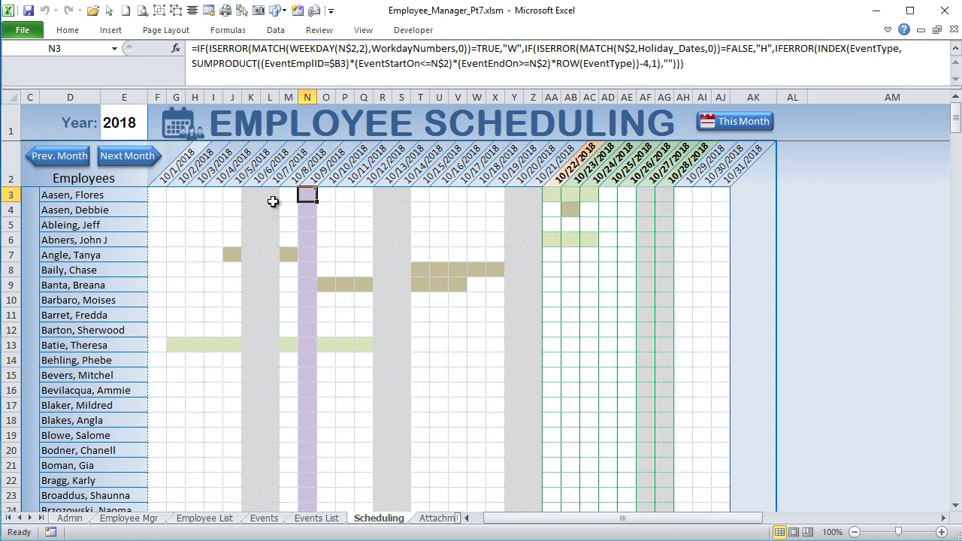
click(66, 30)
click(592, 77)
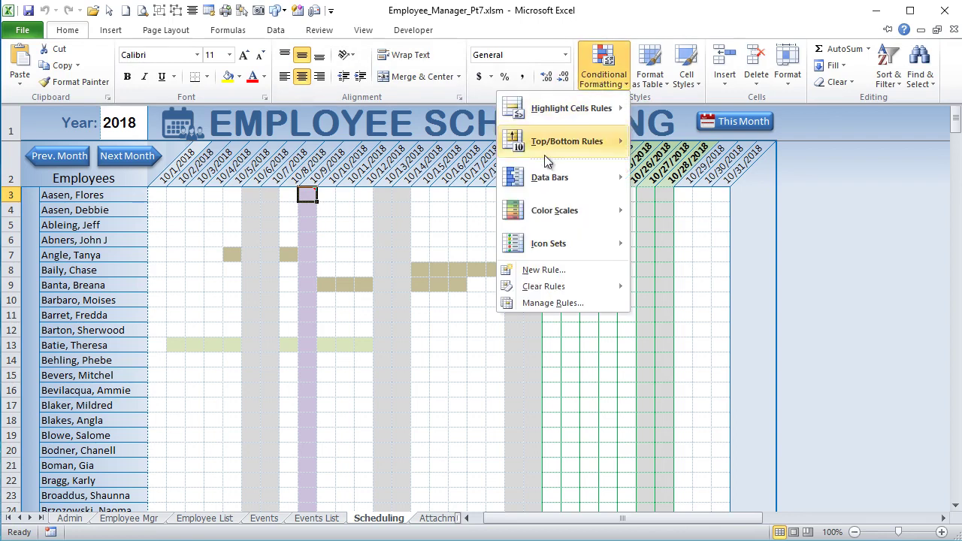
click(539, 302)
click(538, 316)
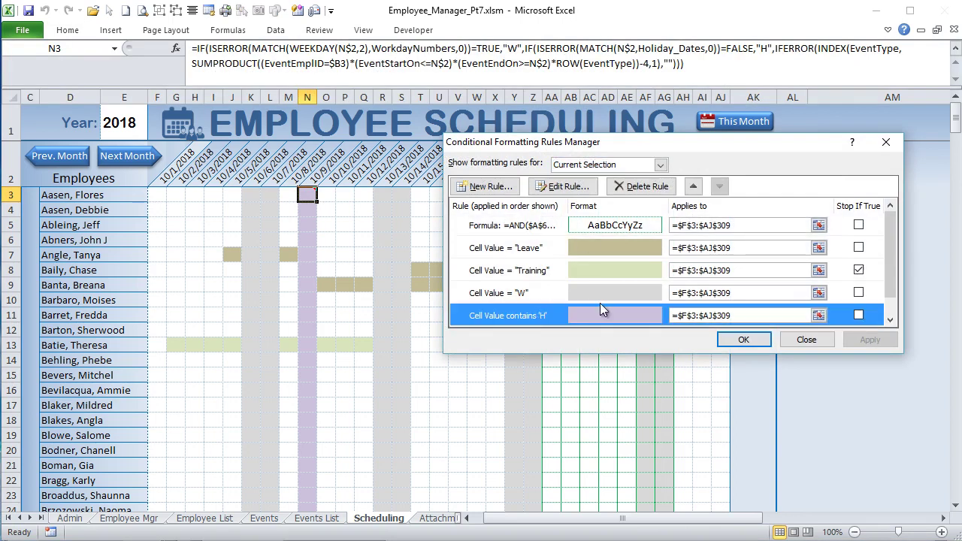
click(565, 186)
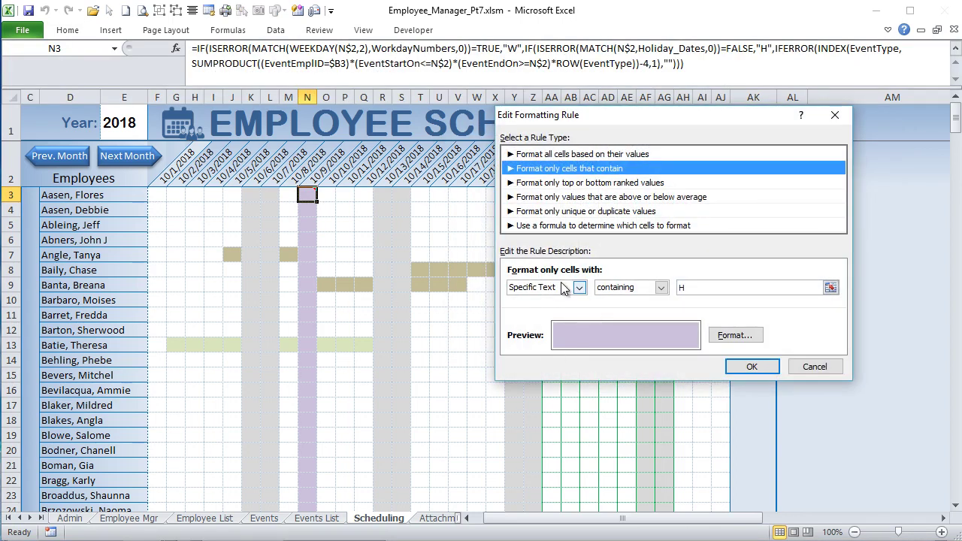
click(661, 288)
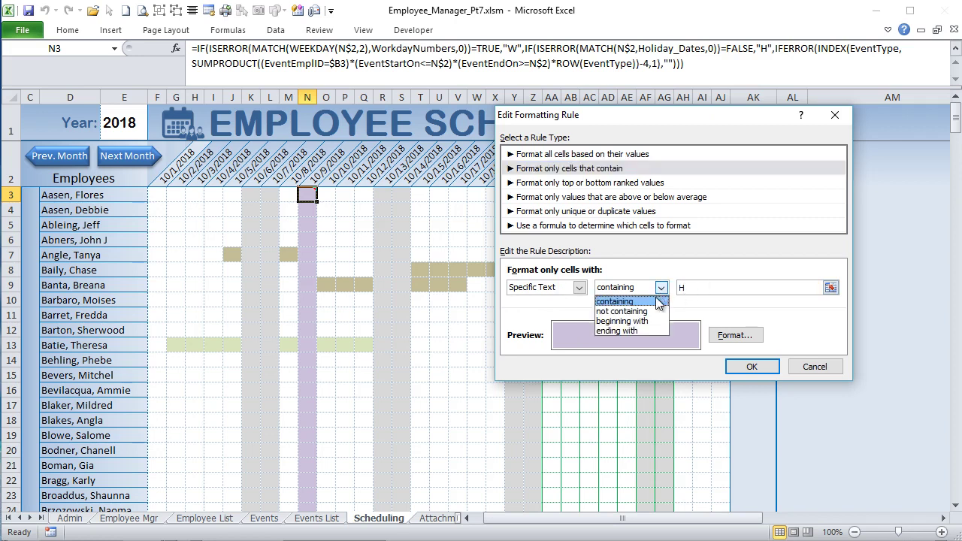
click(577, 290)
click(577, 289)
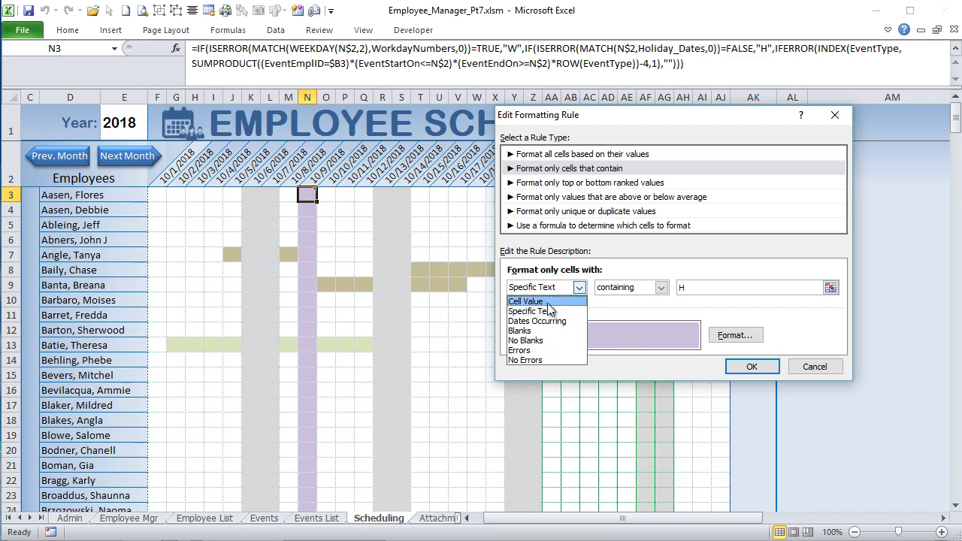
click(546, 301)
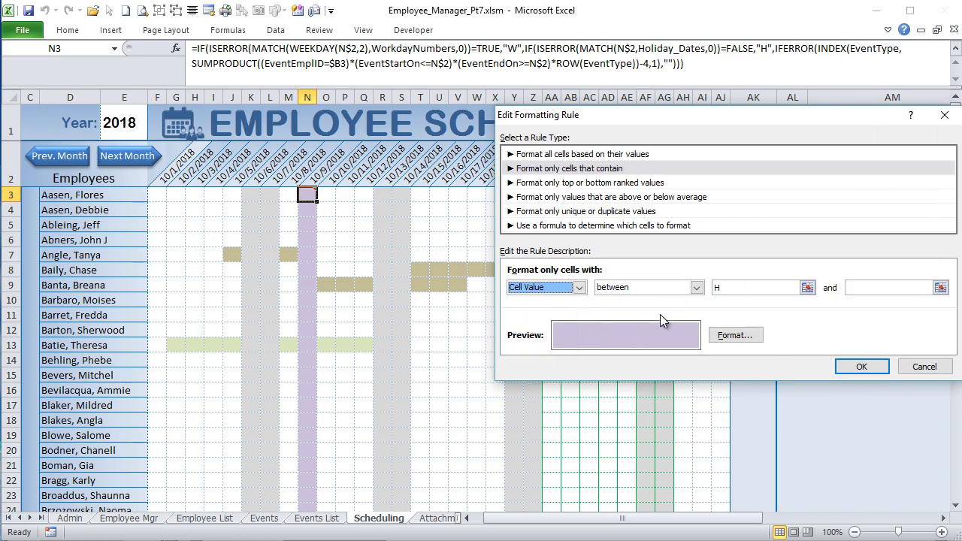
click(695, 289)
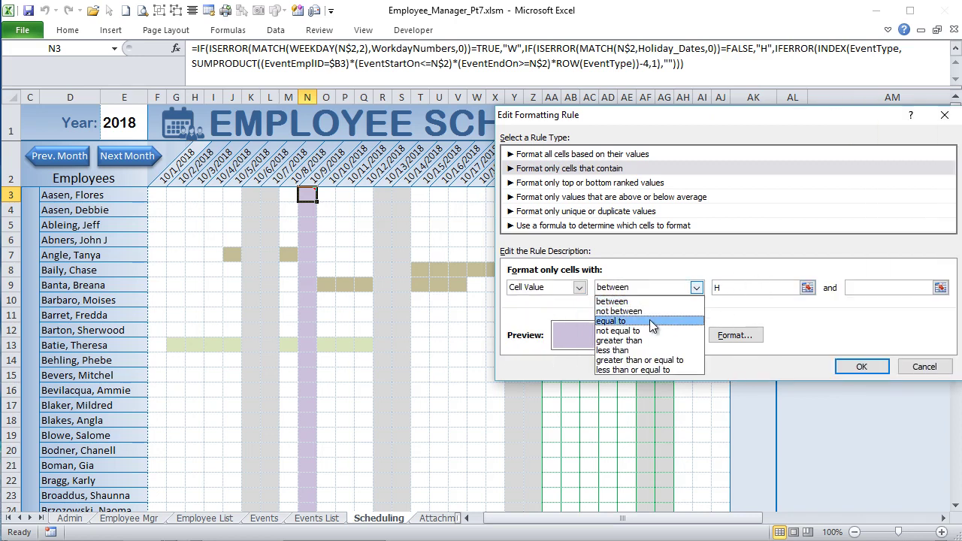
click(649, 320)
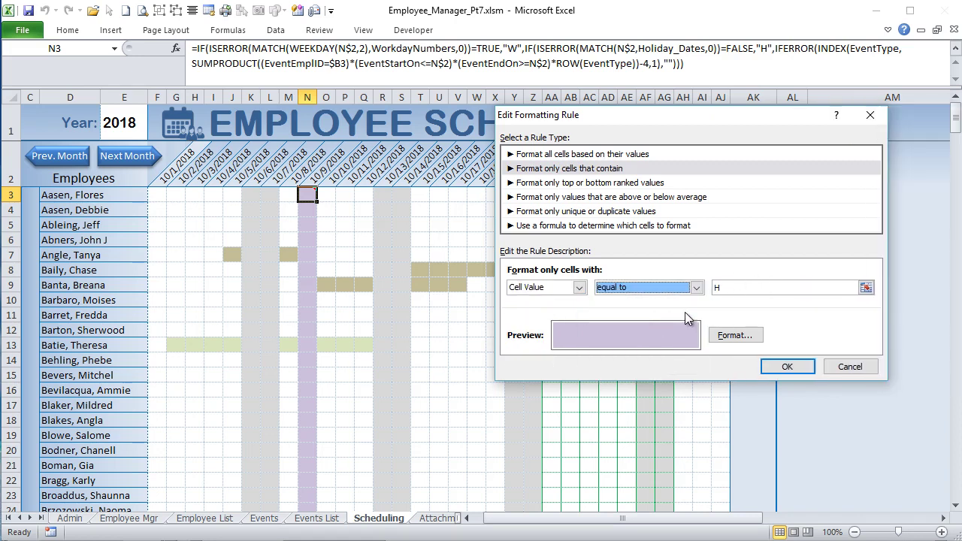
click(794, 368)
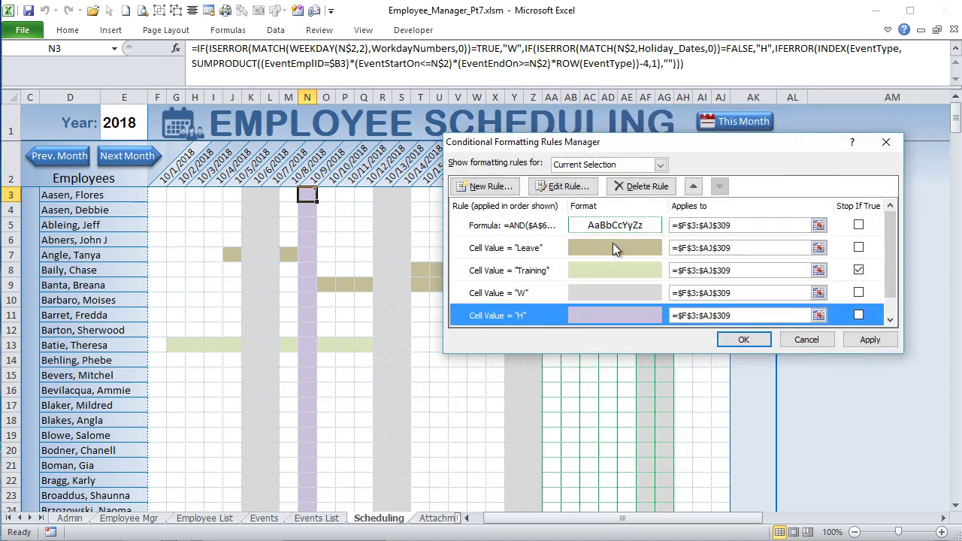
- Check the font color and background fill in the Cell Value = "H" rule's format
click(563, 186)
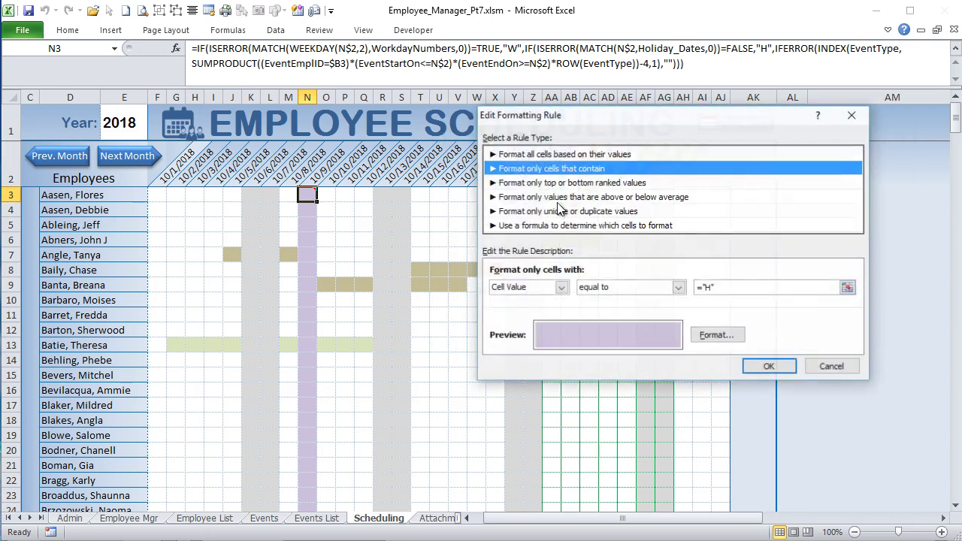
click(714, 334)
click(764, 209)
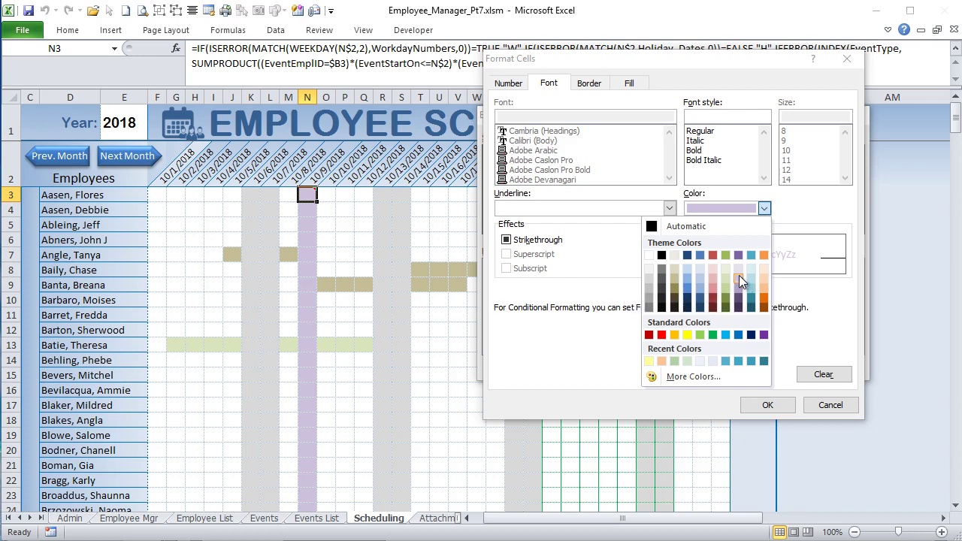
click(632, 79)
click(632, 80)
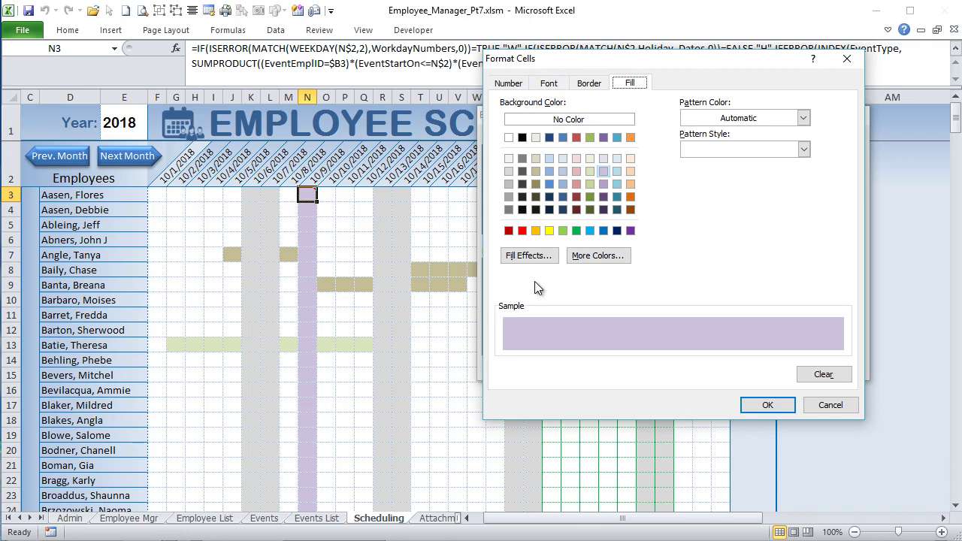
- Add a dark purple outline border to the "H" rule's format and apply it to the grid
click(589, 82)
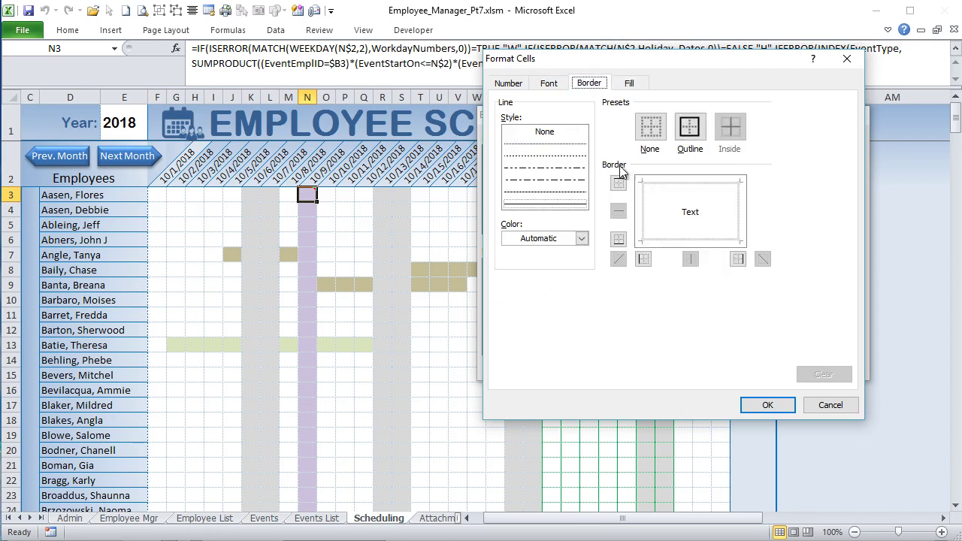
click(698, 132)
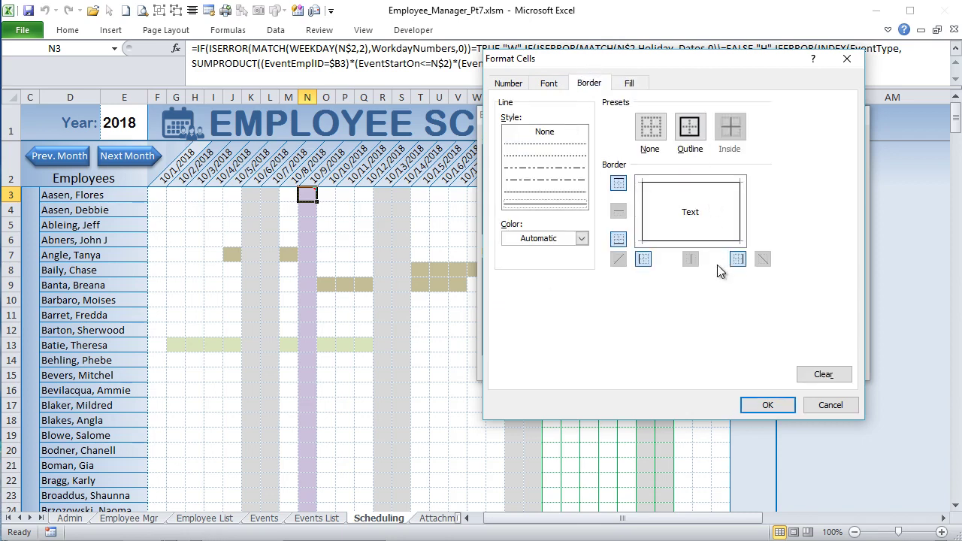
click(582, 239)
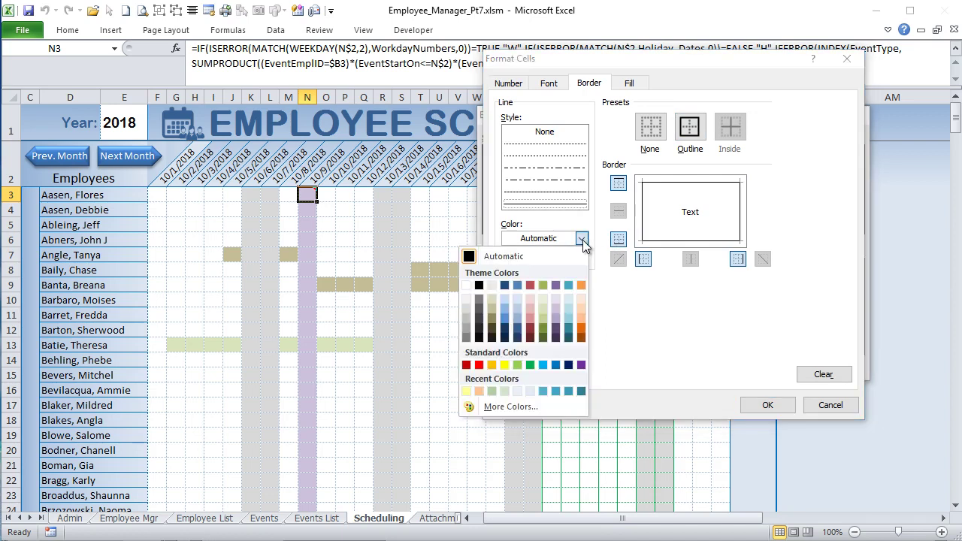
click(556, 331)
click(688, 129)
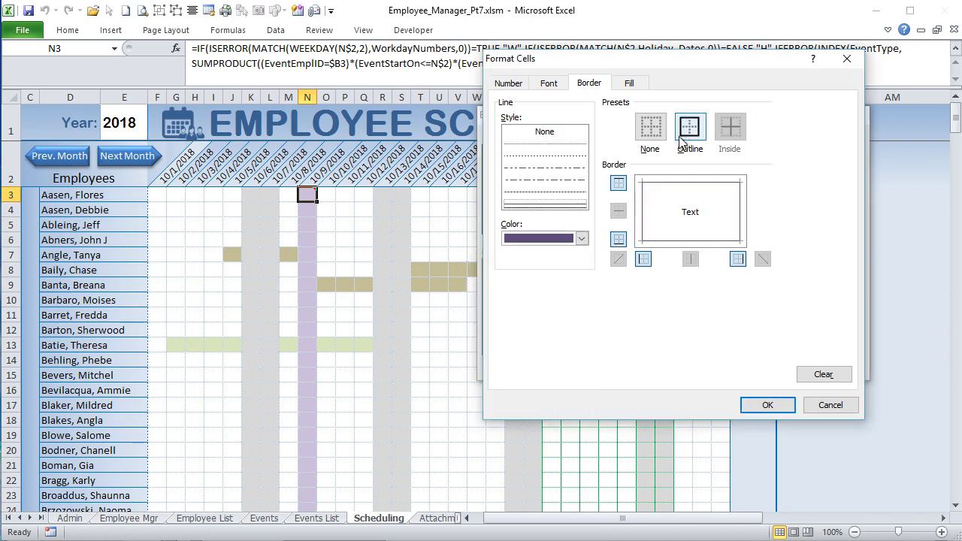
click(765, 404)
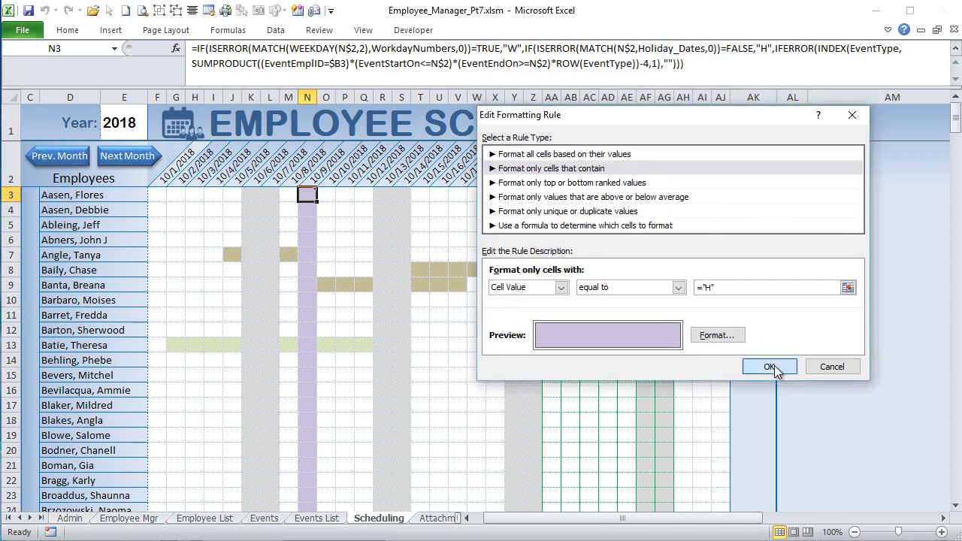
click(774, 365)
click(869, 339)
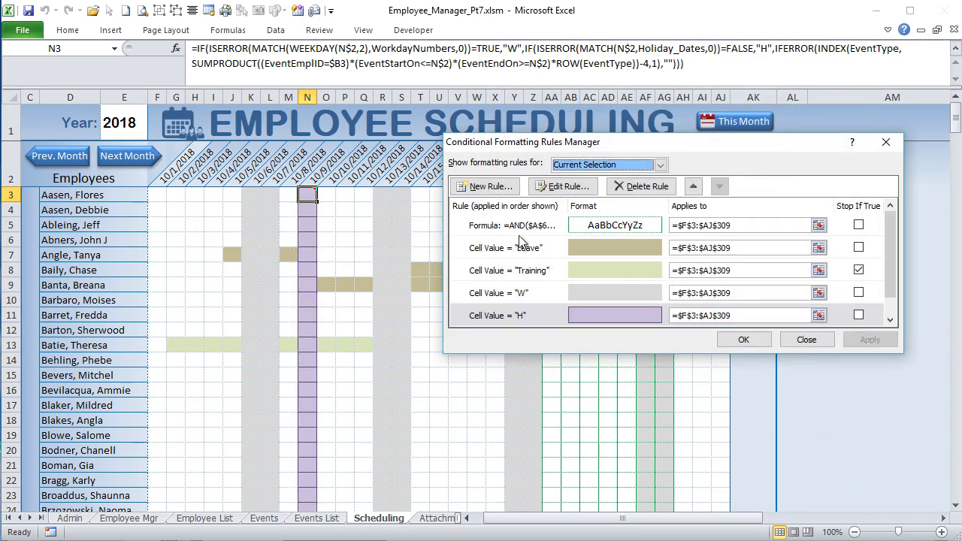
- Clear the border from the "H" rule's format, apply the change and close the rules manager
click(540, 322)
click(564, 186)
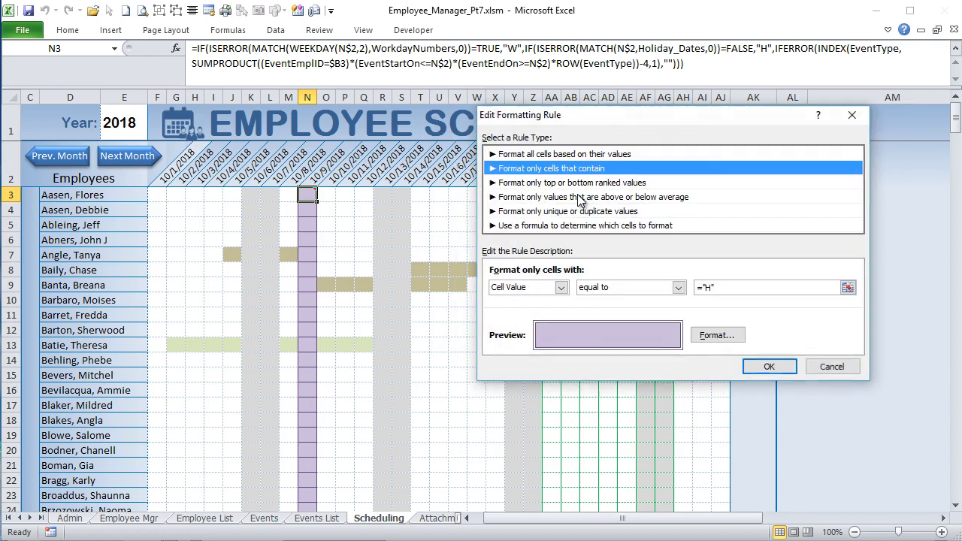
click(716, 335)
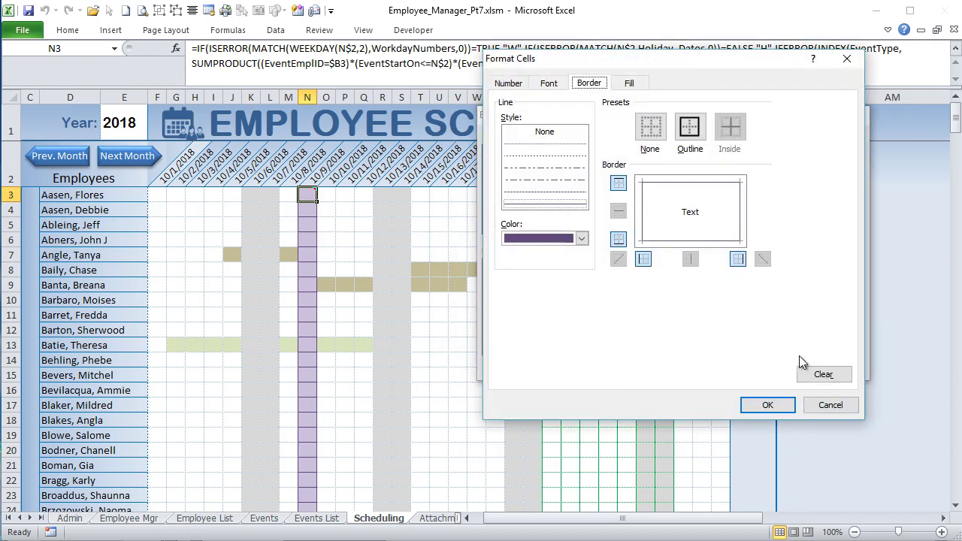
click(823, 374)
drag(830, 405, 768, 408)
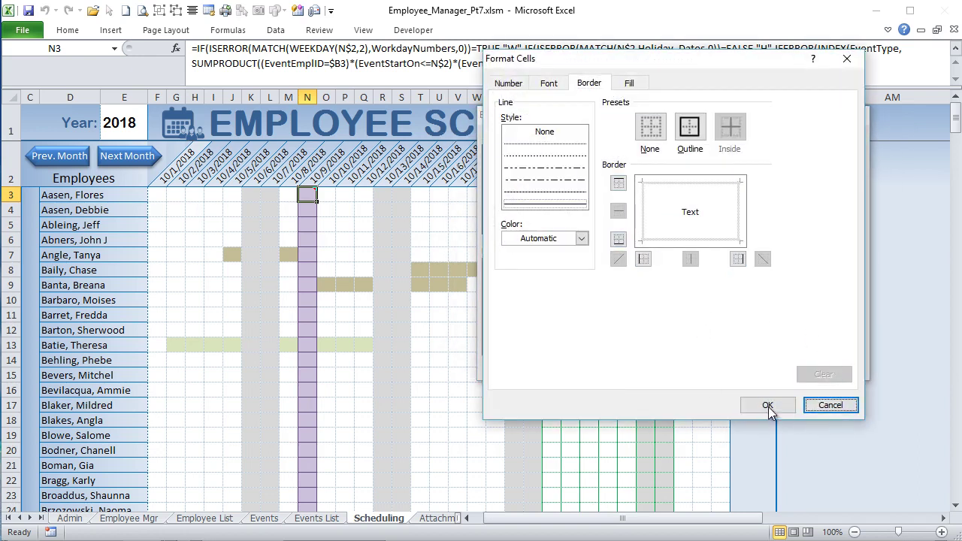
click(768, 406)
click(831, 368)
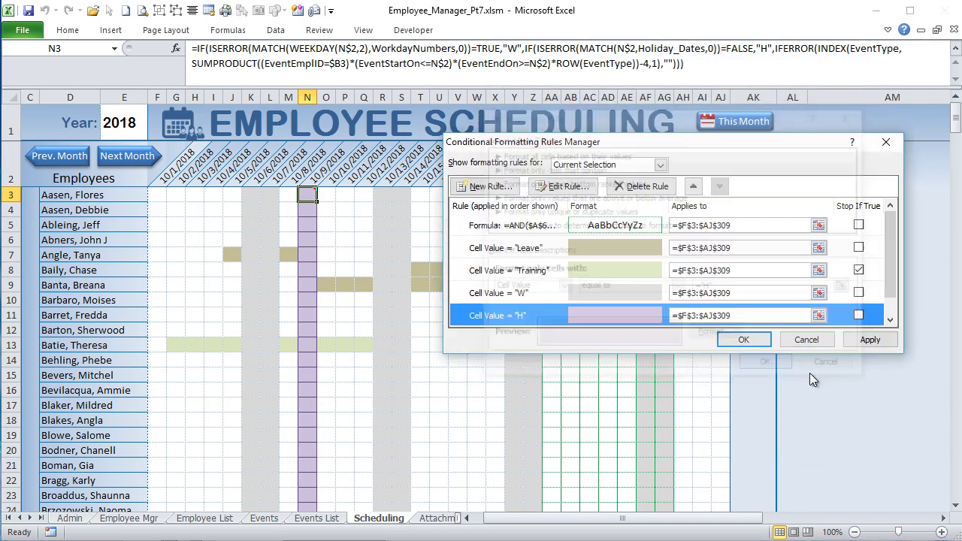
click(859, 346)
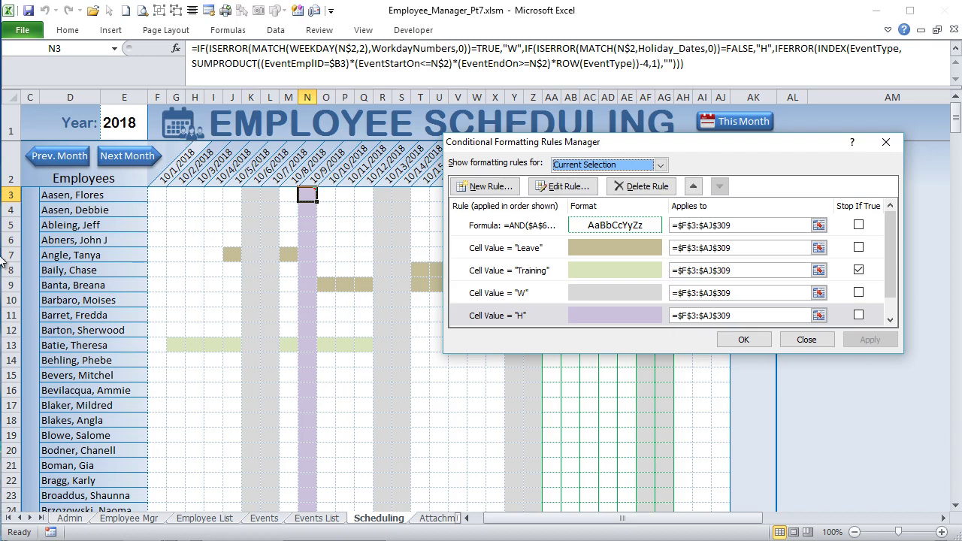
click(744, 339)
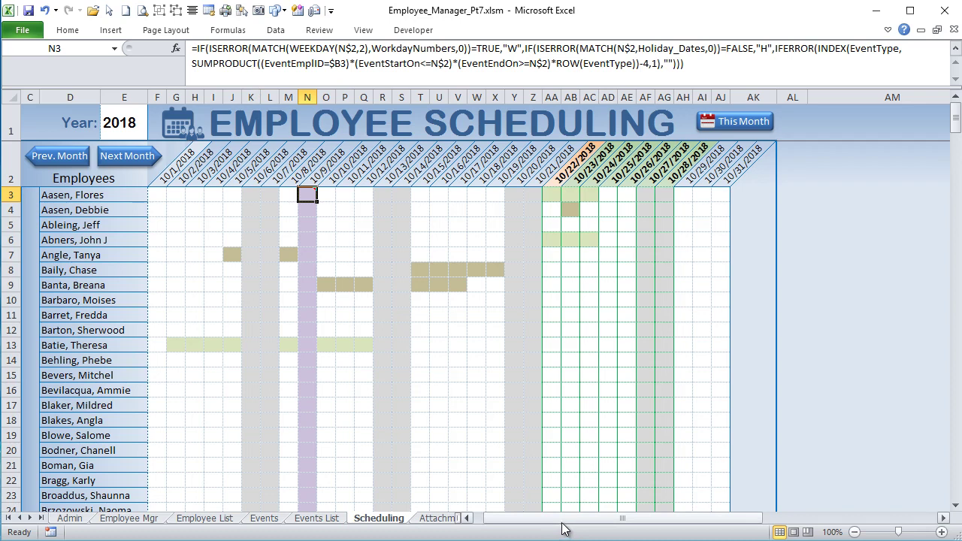
- Review the employee, employee ID, start date, end date and event type of the row 17 event on the Events List sheet
drag(556, 523, 515, 524)
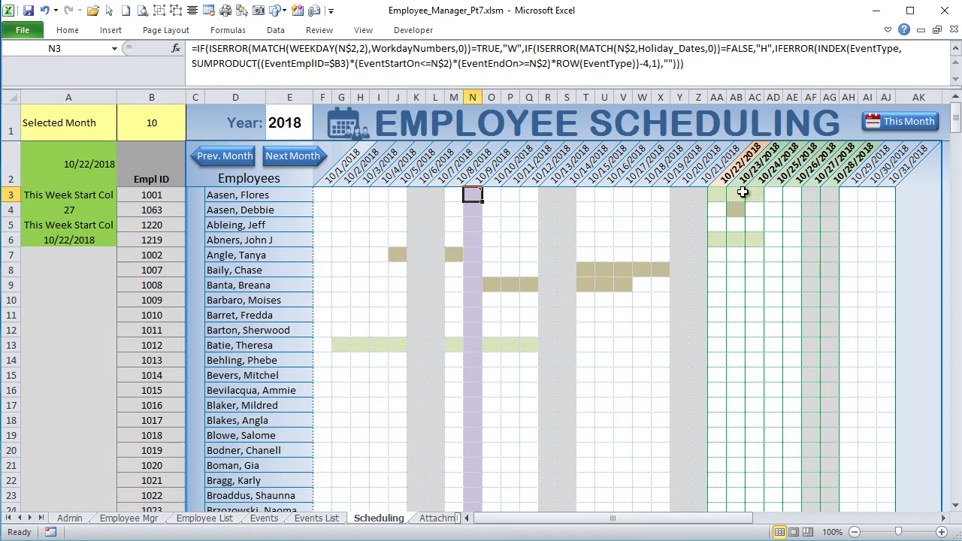
click(315, 519)
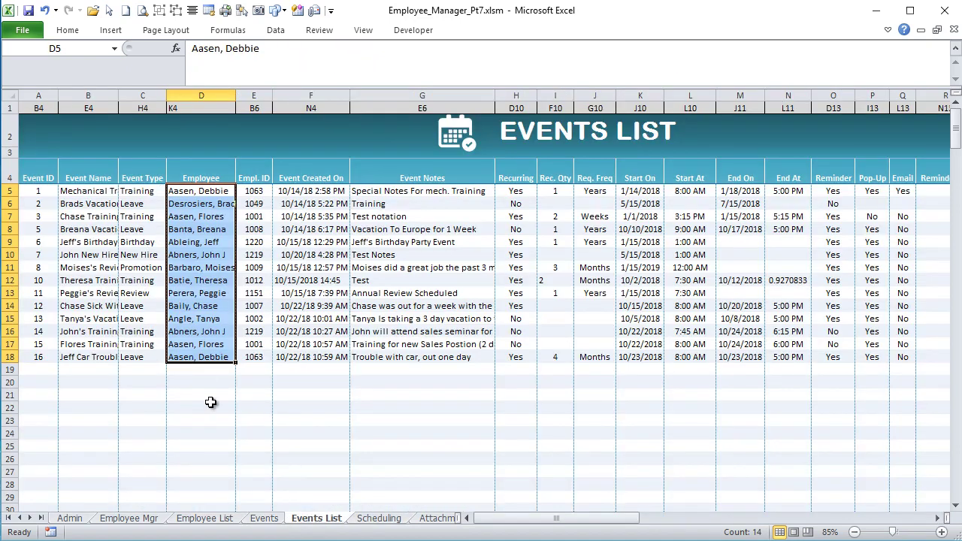
click(182, 344)
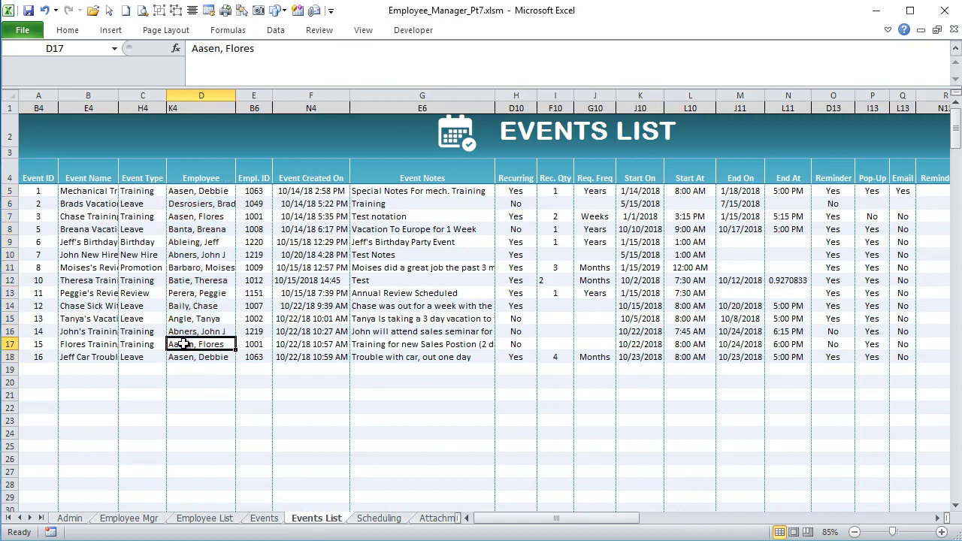
click(9, 344)
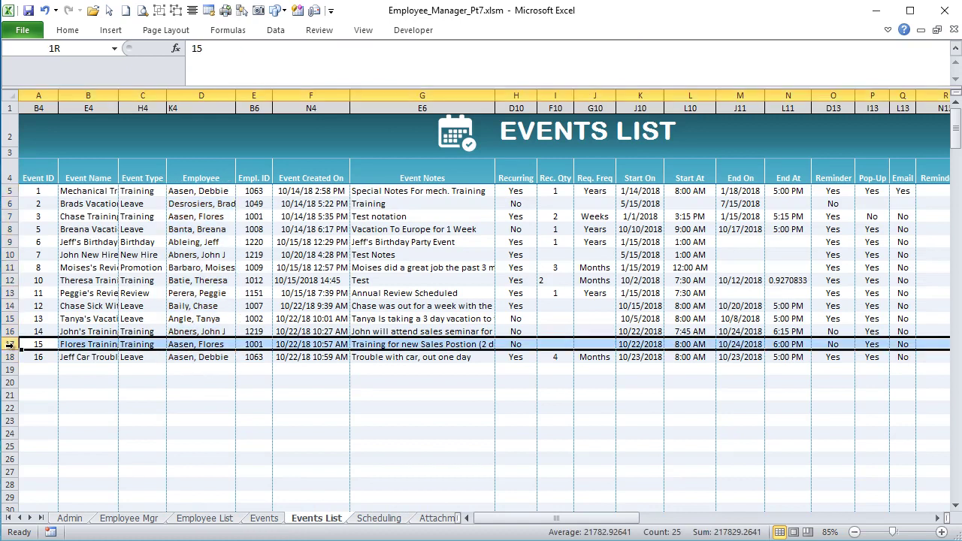
click(265, 344)
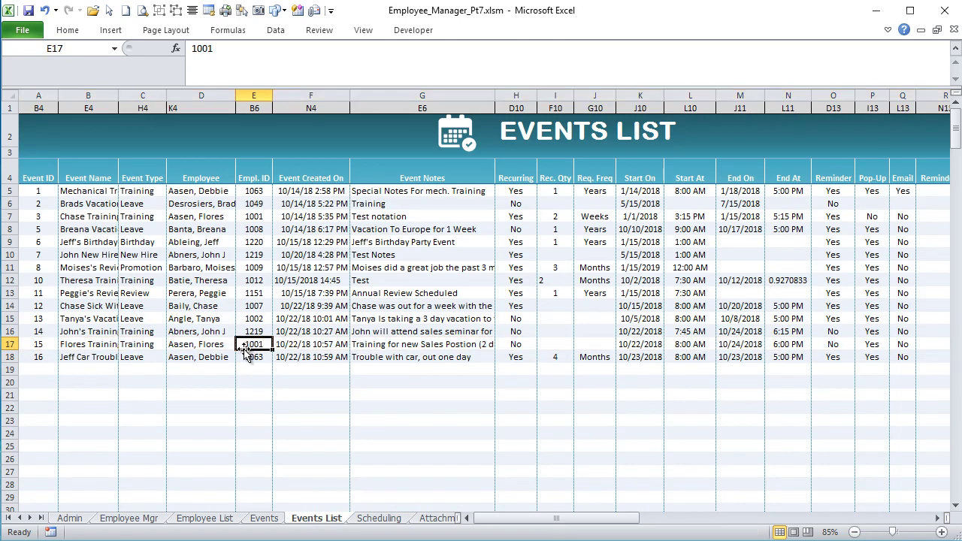
click(624, 345)
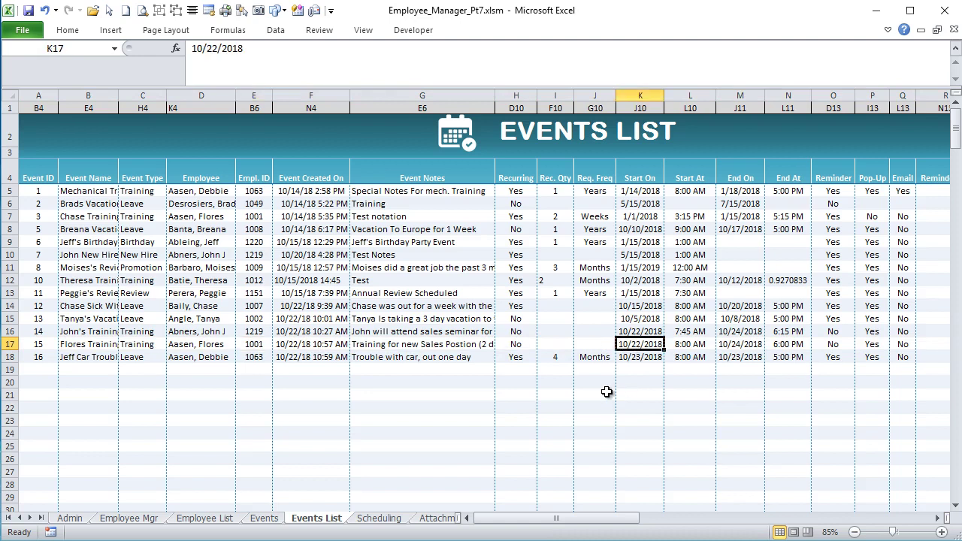
click(727, 344)
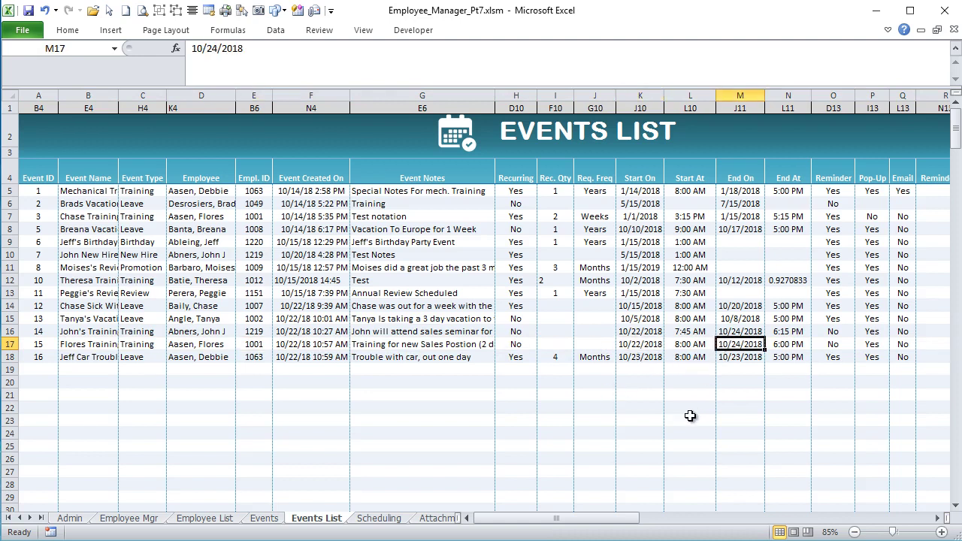
click(159, 343)
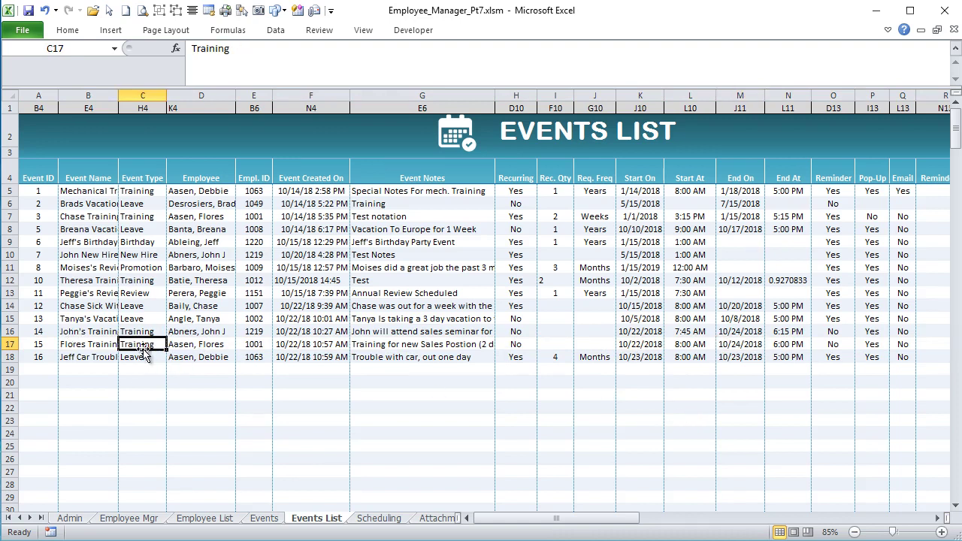
- Compare the row 17 event with the whole events table, rechecking its employee, ID, Start On and End On cells
drag(136, 344, 755, 346)
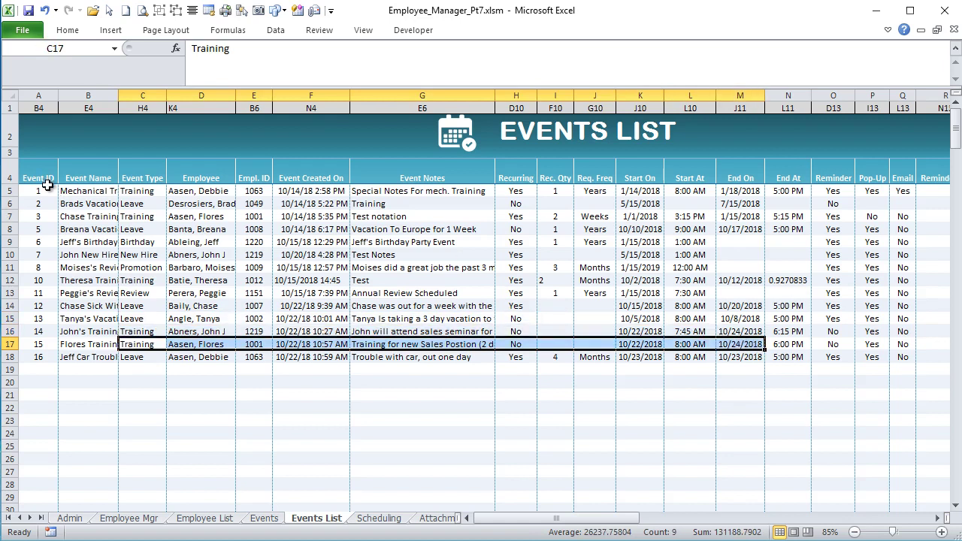
drag(43, 189, 898, 345)
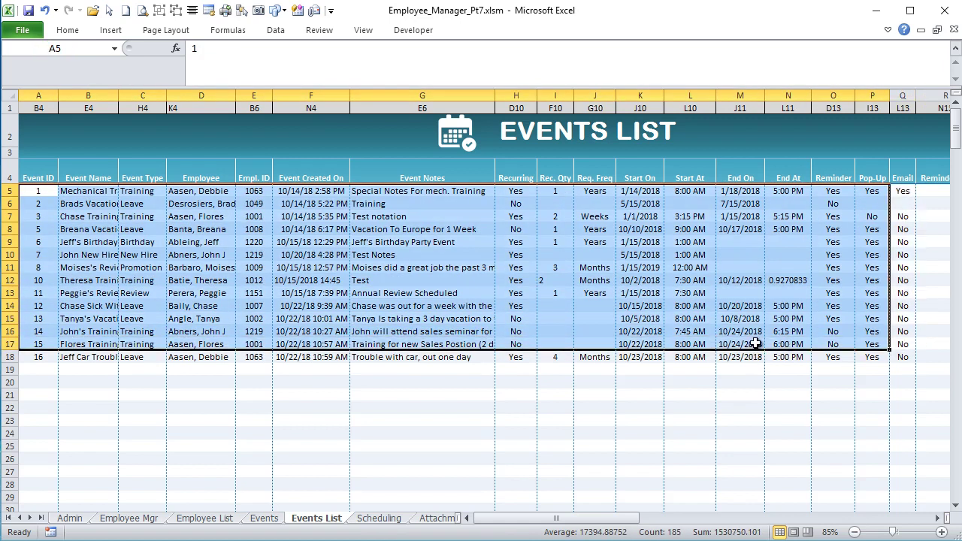
click(88, 333)
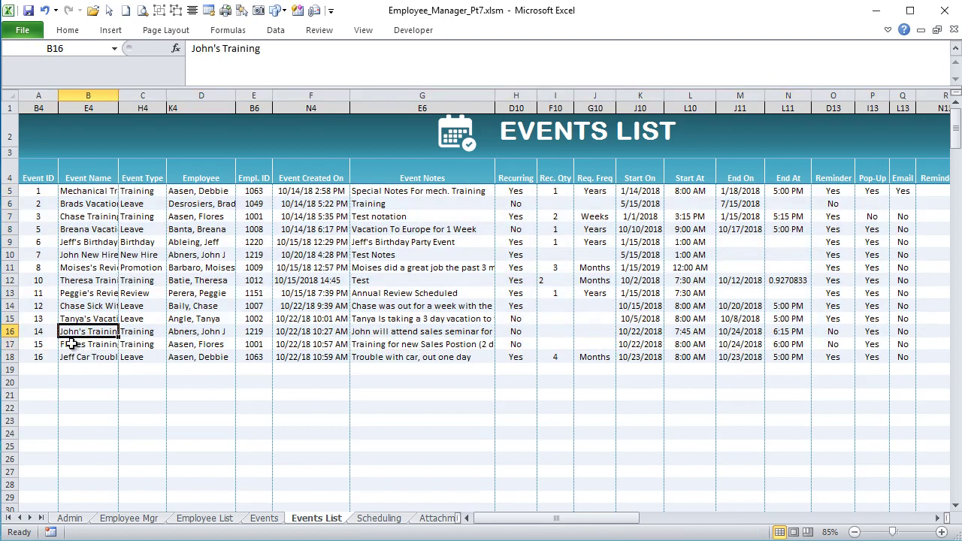
click(170, 347)
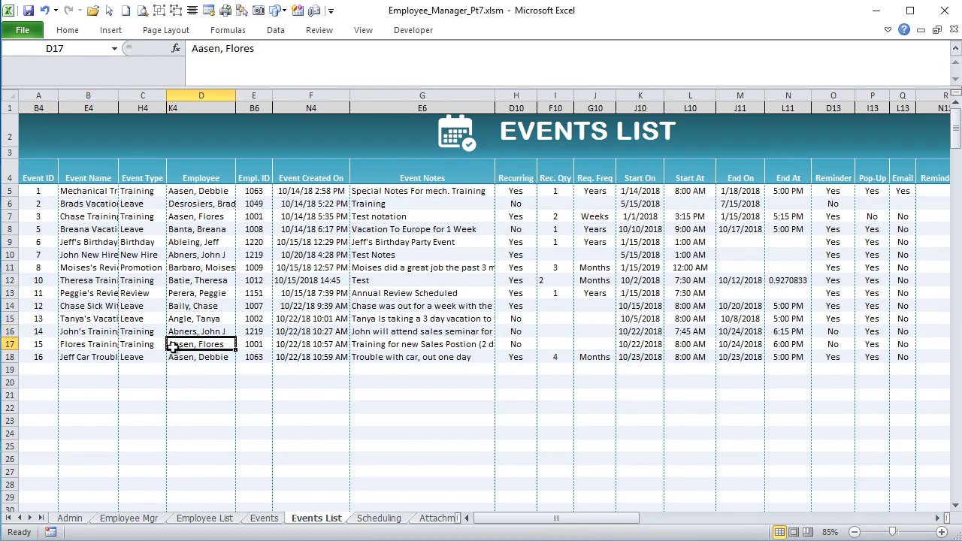
click(254, 344)
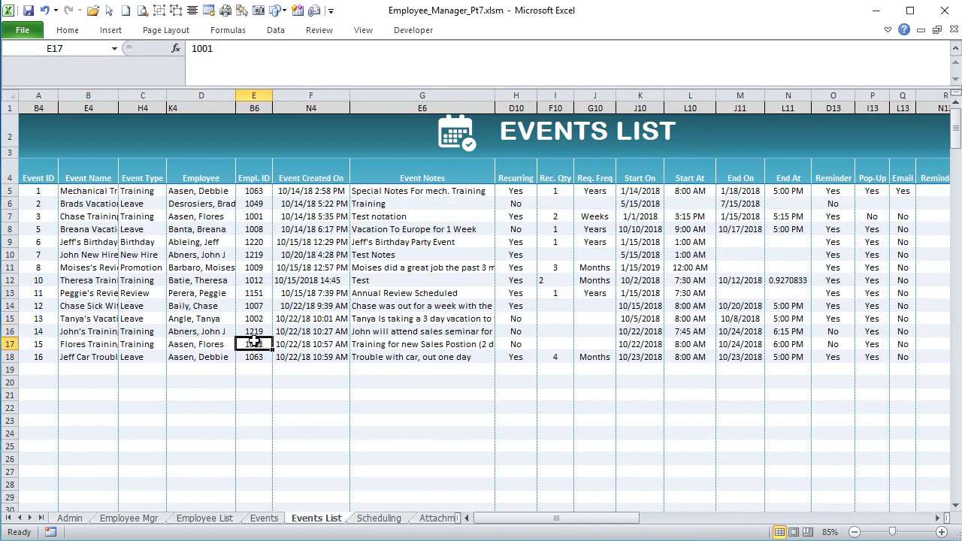
click(652, 344)
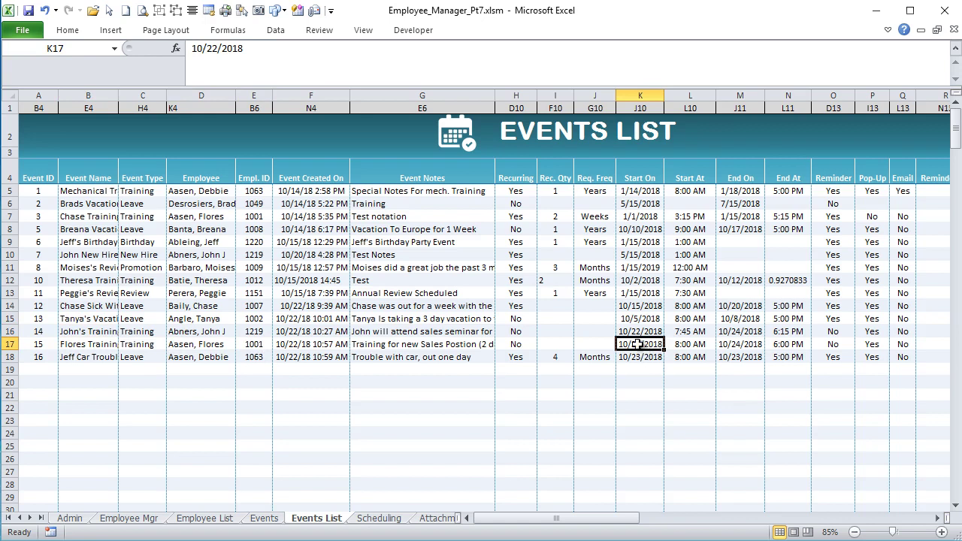
click(748, 343)
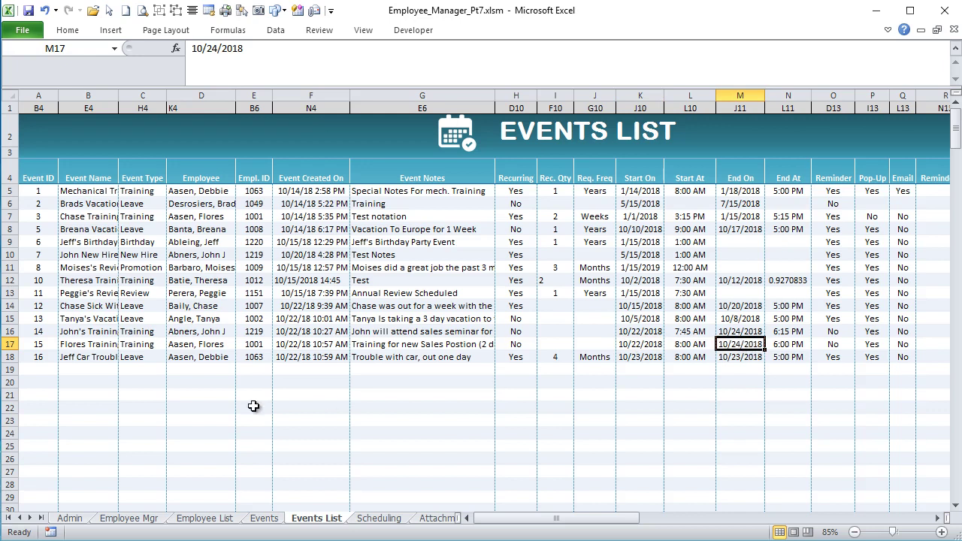
- Examine the workday and holiday checks in cell N3's formula on the Scheduling sheet
click(379, 518)
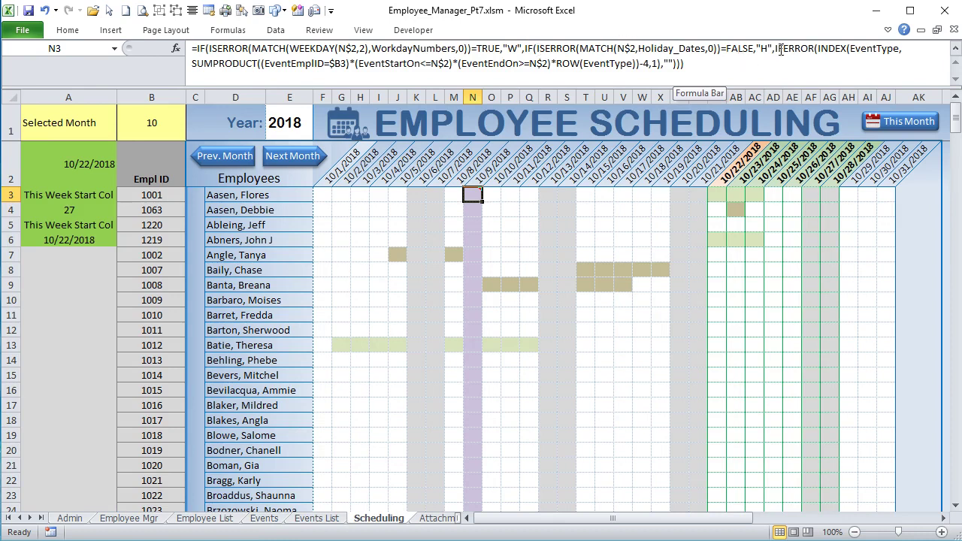
drag(775, 48, 197, 48)
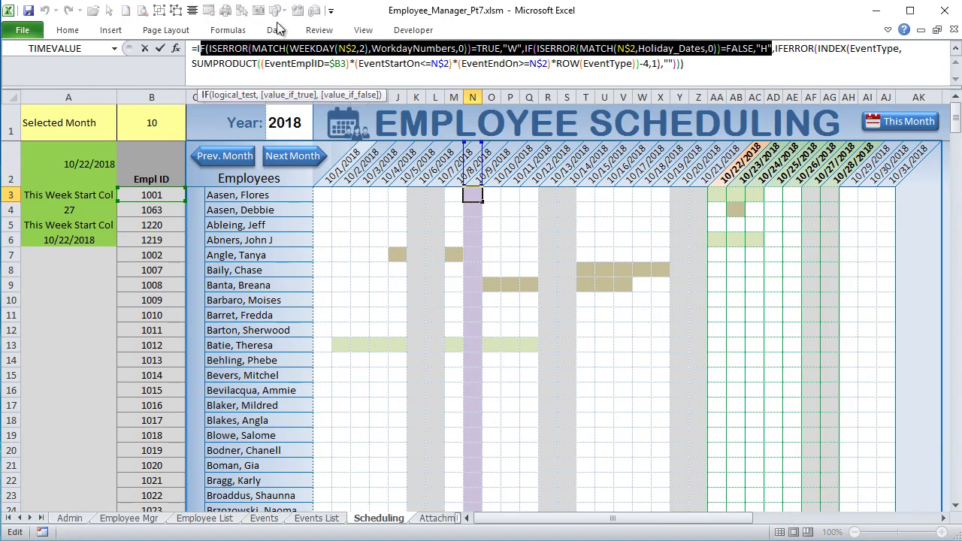
key(Return)
- Remove the weekday and holiday IF checks from cell AA3's formula, keeping only the IFERROR(INDEX(EventType,SUMPRODUCT(...)-4,1),"") part
click(717, 196)
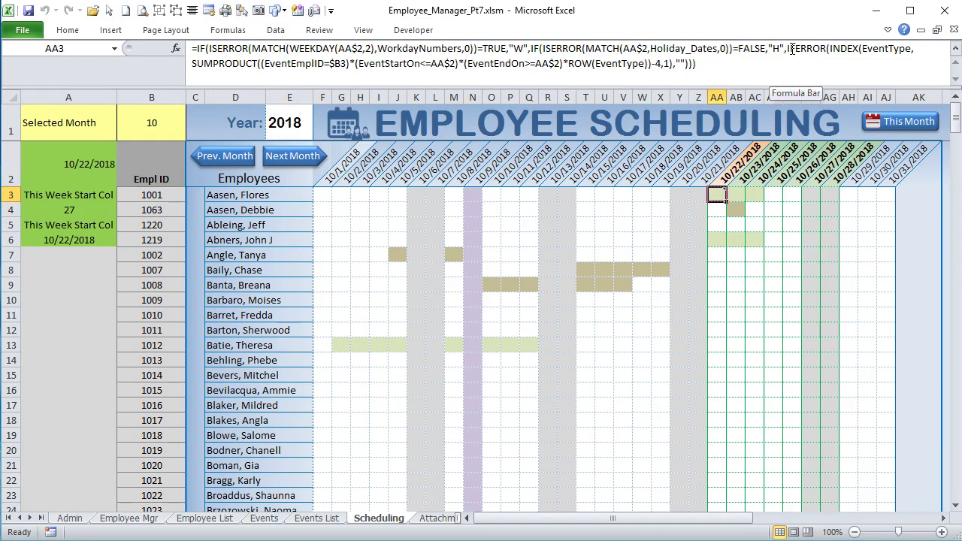
drag(786, 48, 194, 48)
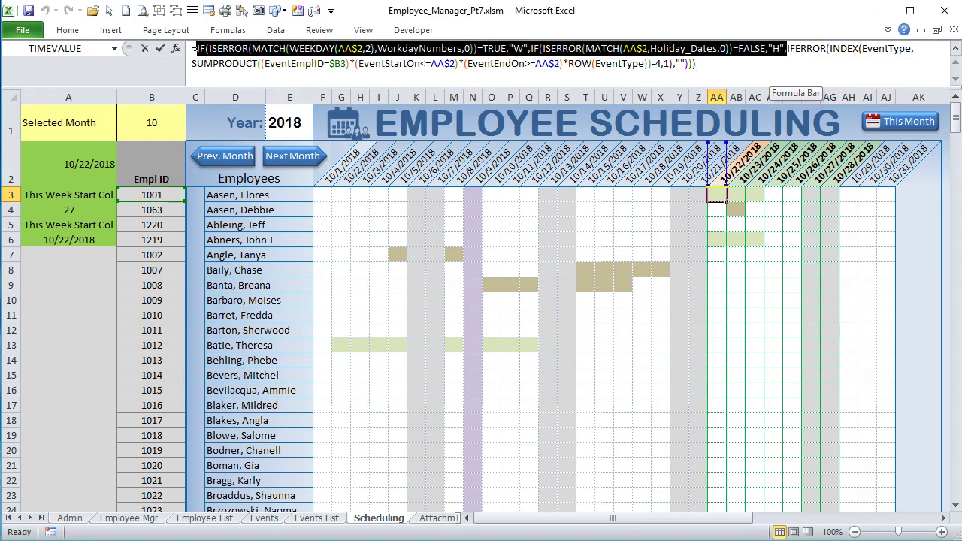
key(Delete)
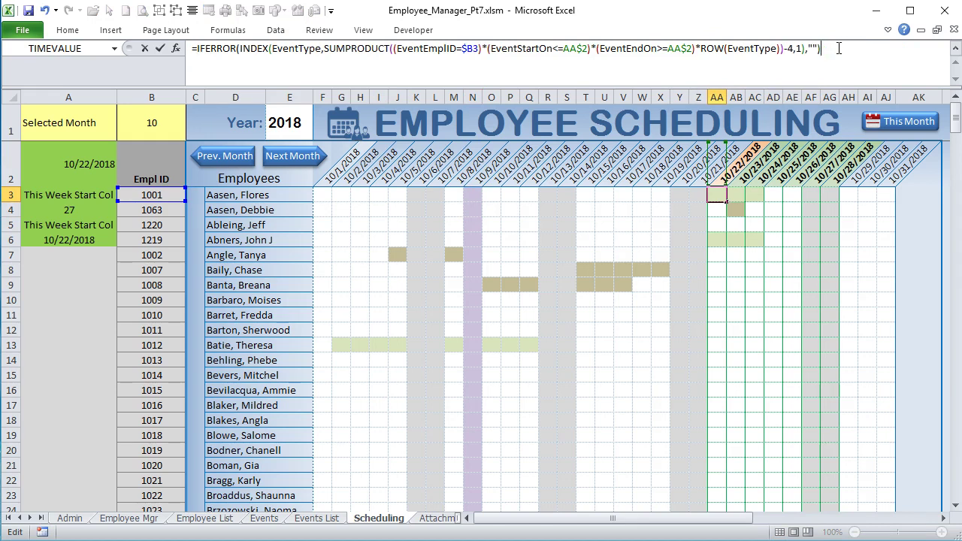
key(Return)
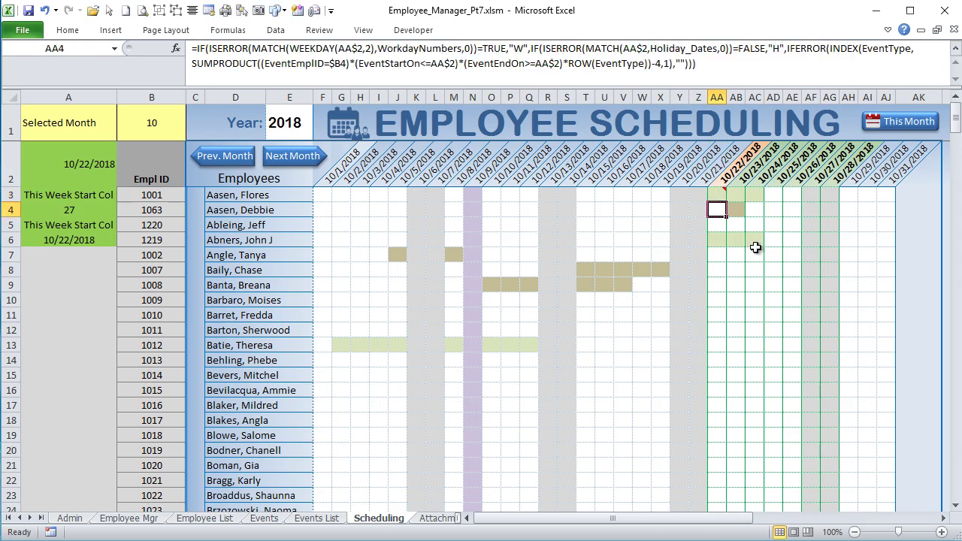
- Examine the EventType array argument of INDEX in cell AA3's shortened formula, leaving the formula as it is
mouse_move(714, 195)
click(717, 194)
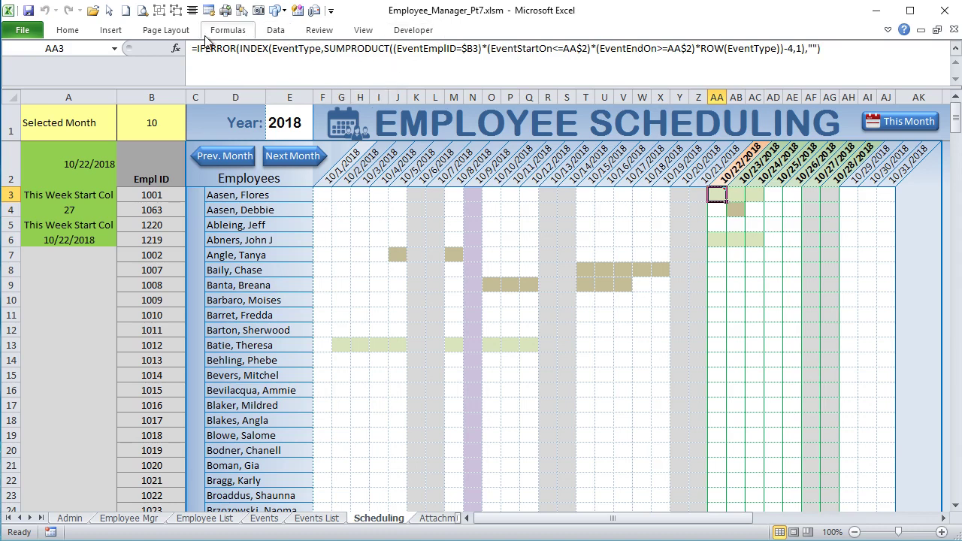
click(229, 32)
click(228, 30)
click(229, 30)
click(229, 30)
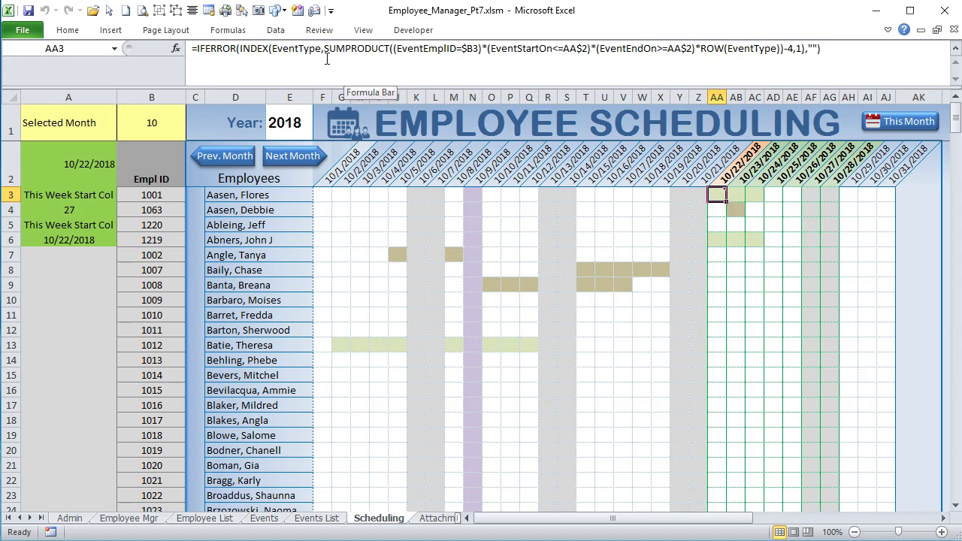
drag(323, 48, 284, 47)
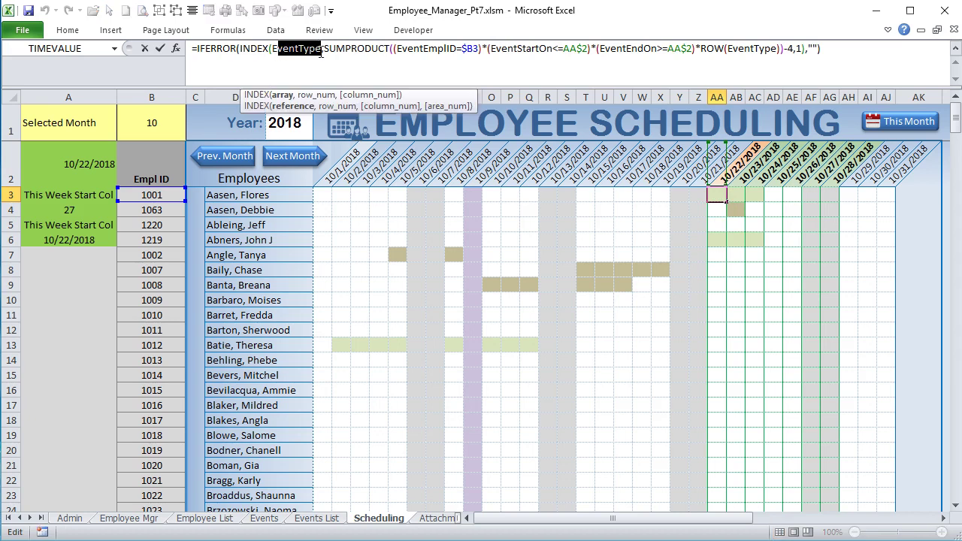
double_click(287, 48)
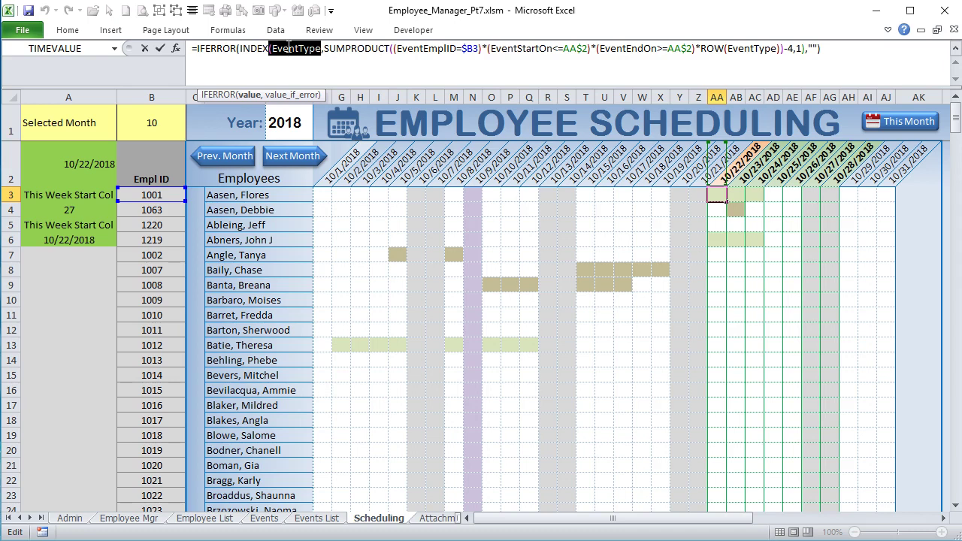
key(Return)
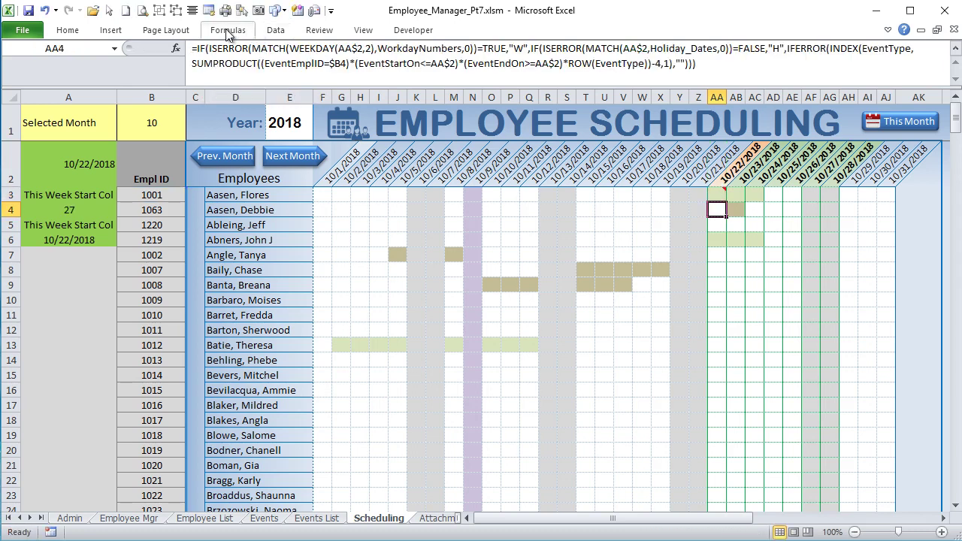
- Look up the EventType named range in the Name Manager and highlight the cells it refers to
click(226, 30)
click(411, 72)
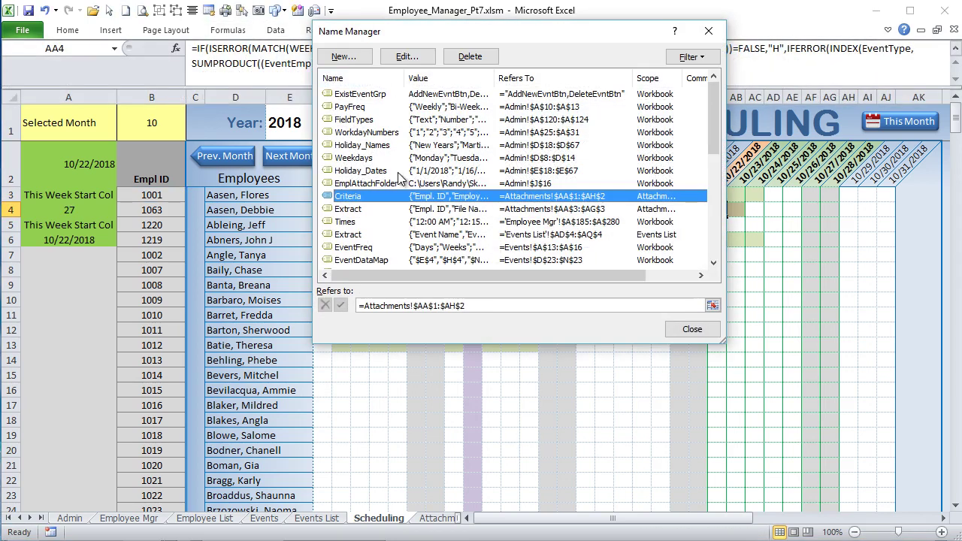
click(383, 247)
scroll(384, 237, down, 3)
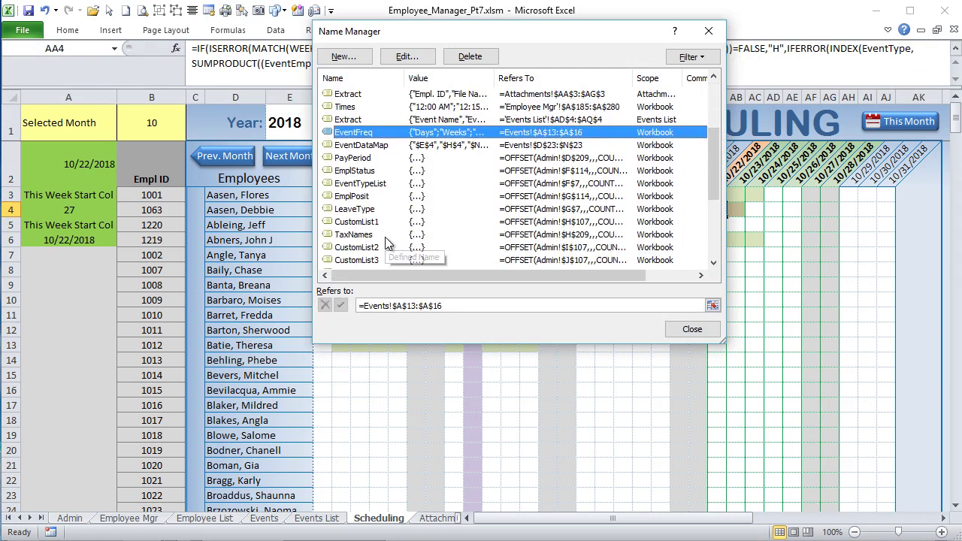
scroll(383, 232, down, 2)
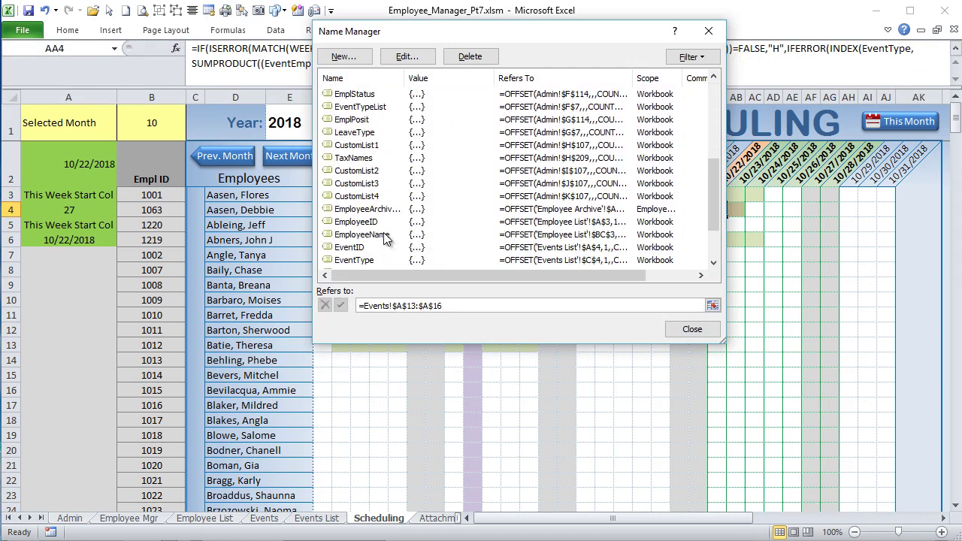
click(366, 248)
click(364, 260)
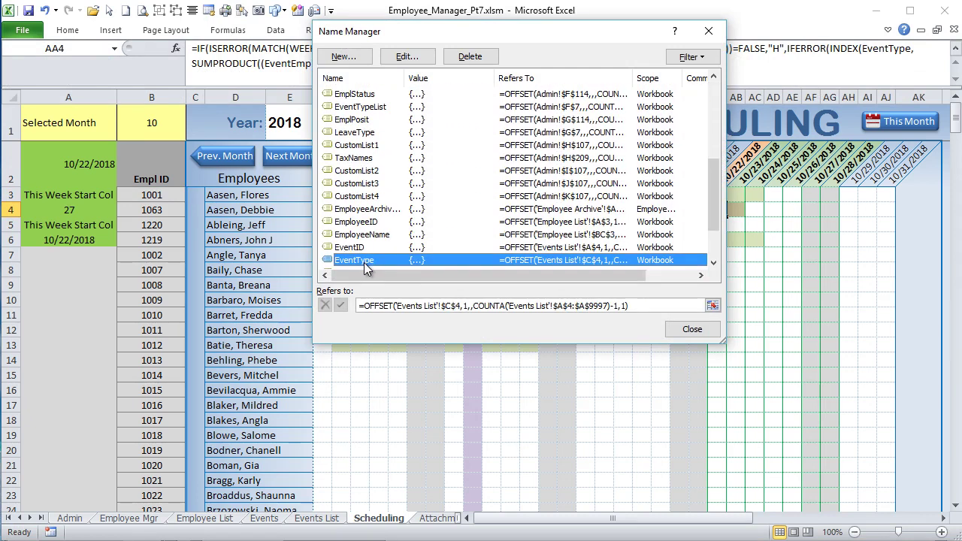
key(Tab)
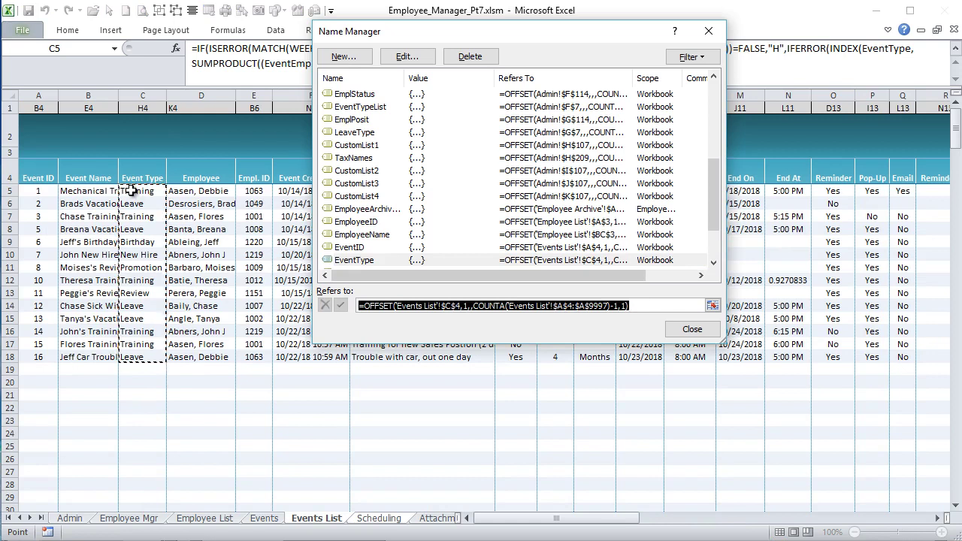
drag(131, 191, 152, 361)
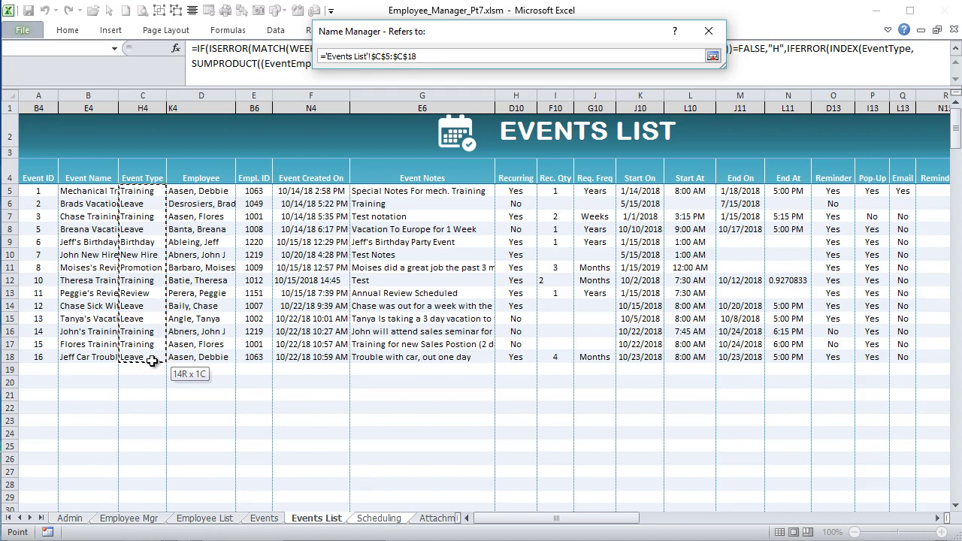
drag(152, 361, 152, 361)
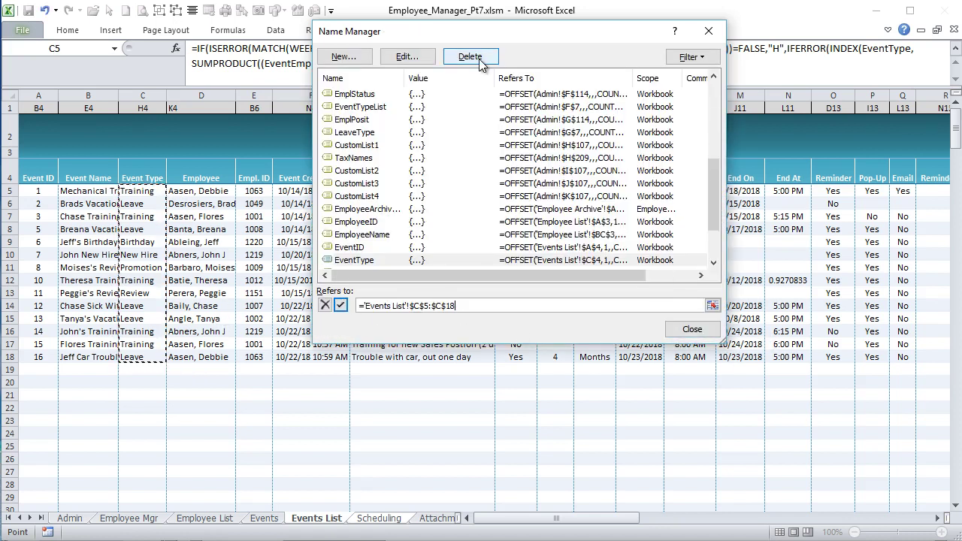
click(398, 260)
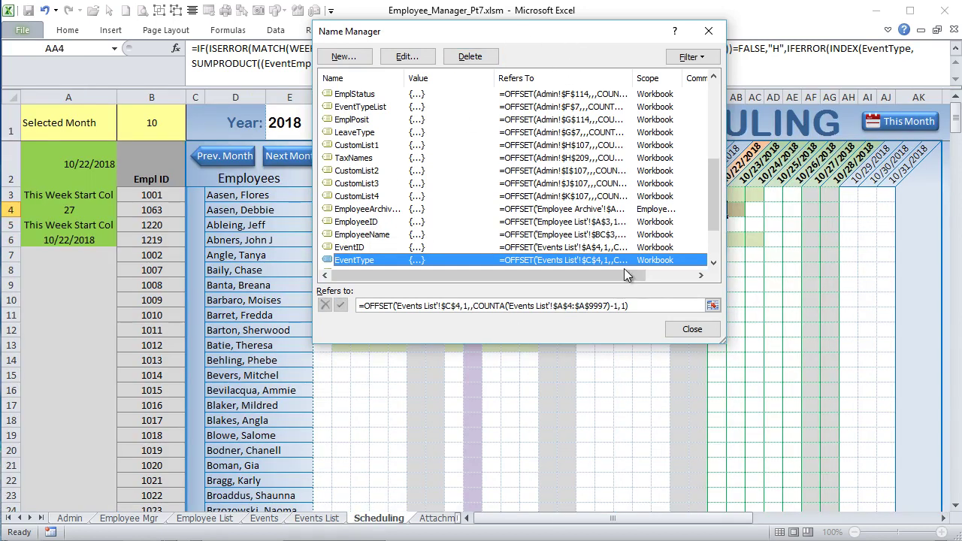
- Close the Name Manager and examine the SUMPRODUCT function that supplies INDEX's row number in cell AA3's formula
click(625, 302)
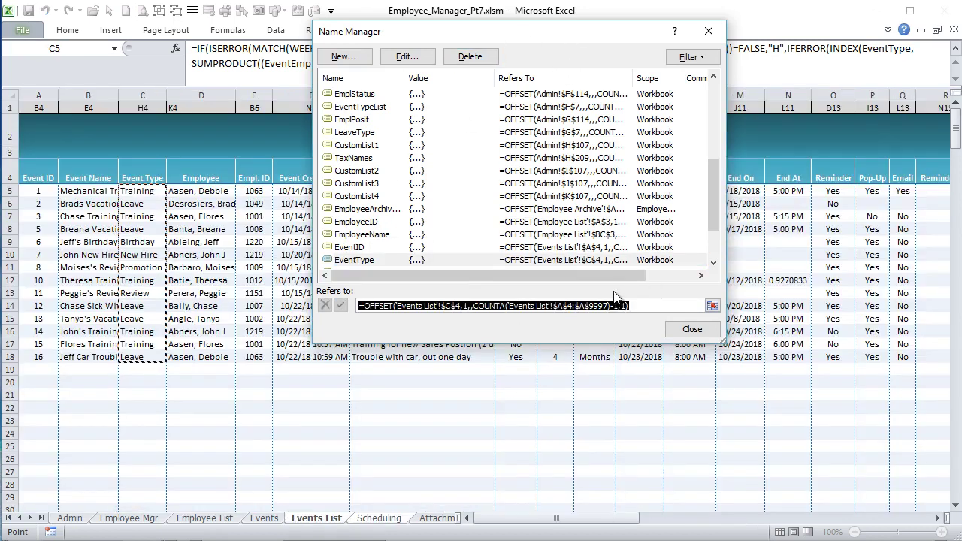
click(669, 334)
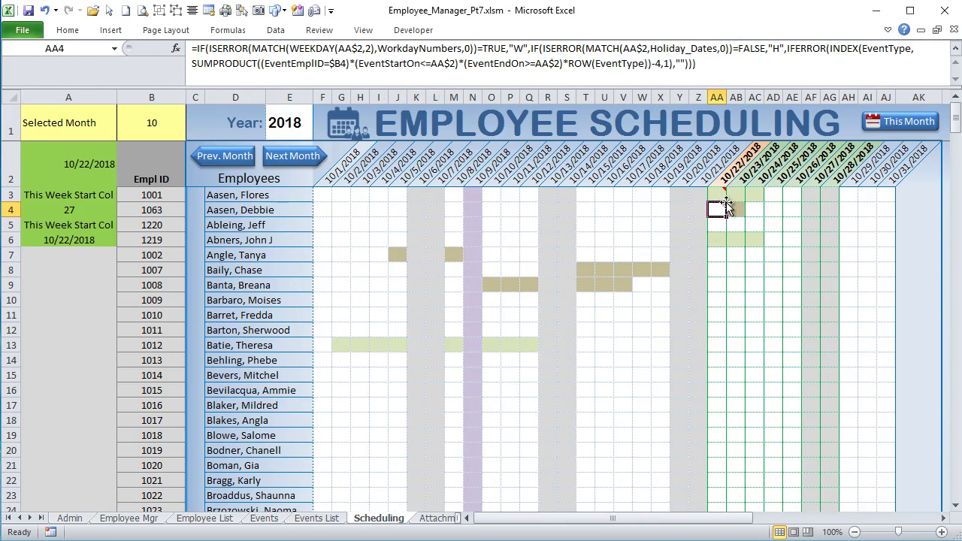
click(719, 192)
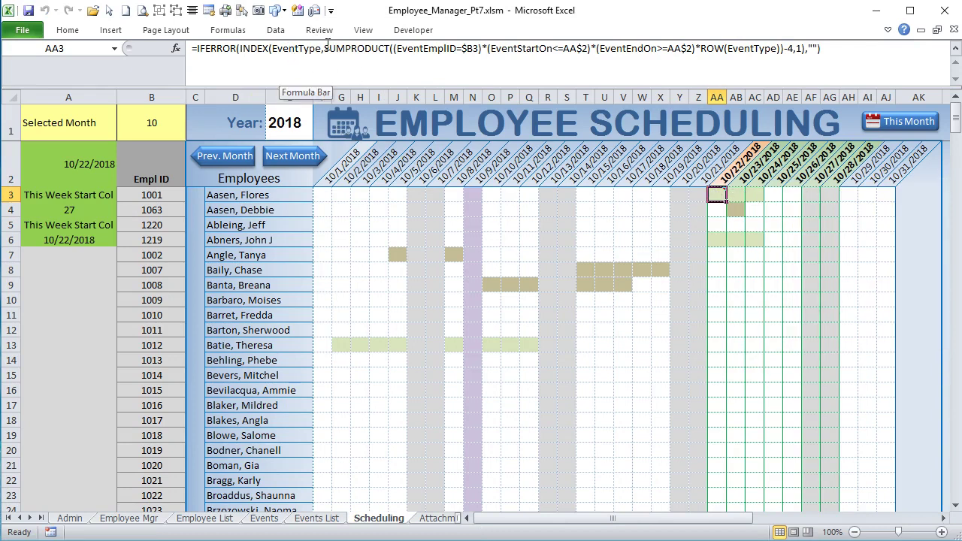
drag(324, 48, 346, 48)
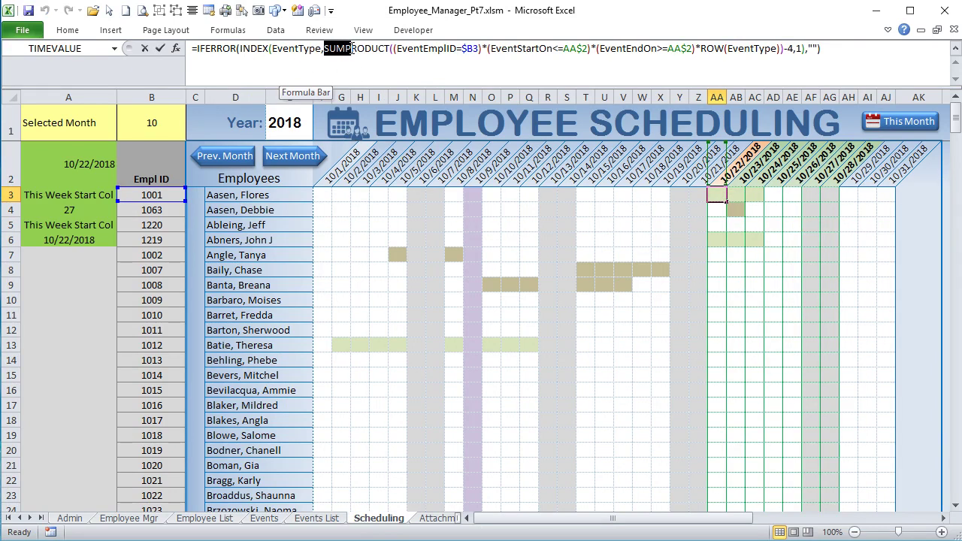
drag(359, 57, 325, 51)
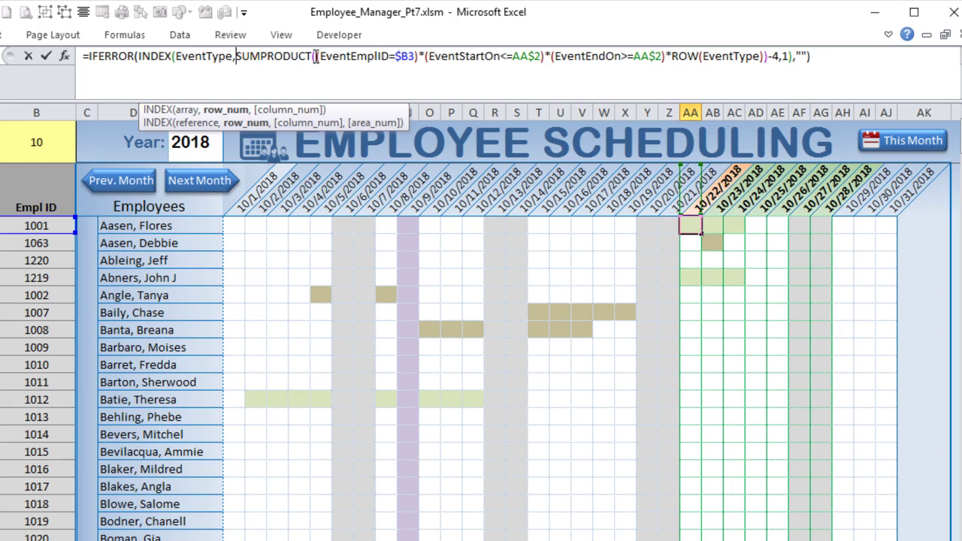
drag(316, 57, 250, 58)
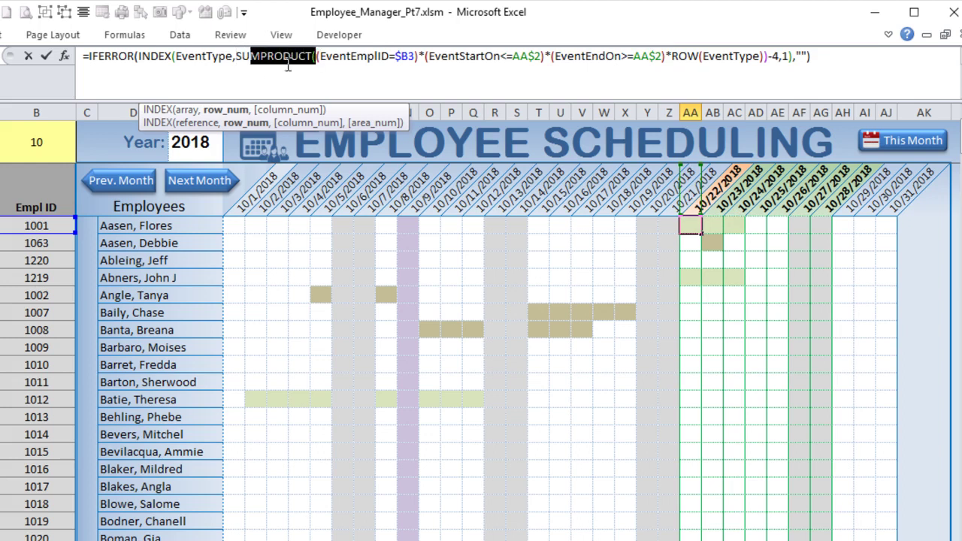
- Examine the EventEmplID, EventStartOn and EventEndOn conditions inside SUMPRODUCT in cell AA3's formula
drag(391, 57, 323, 57)
double_click(404, 57)
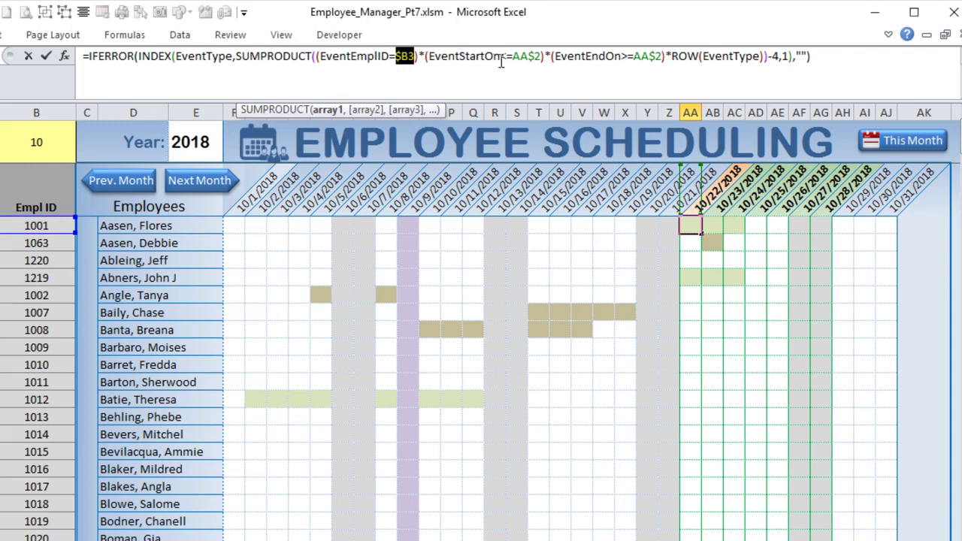
drag(541, 56, 430, 55)
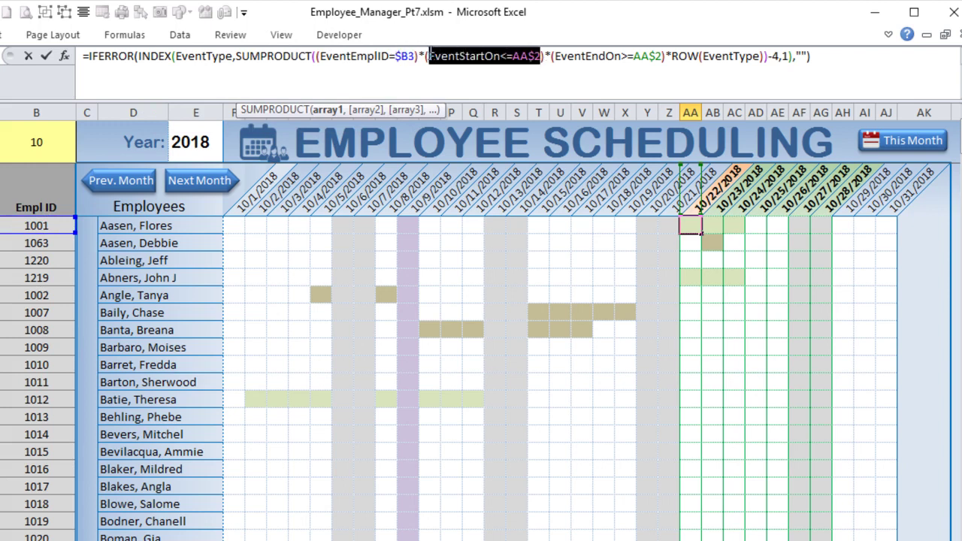
click(506, 59)
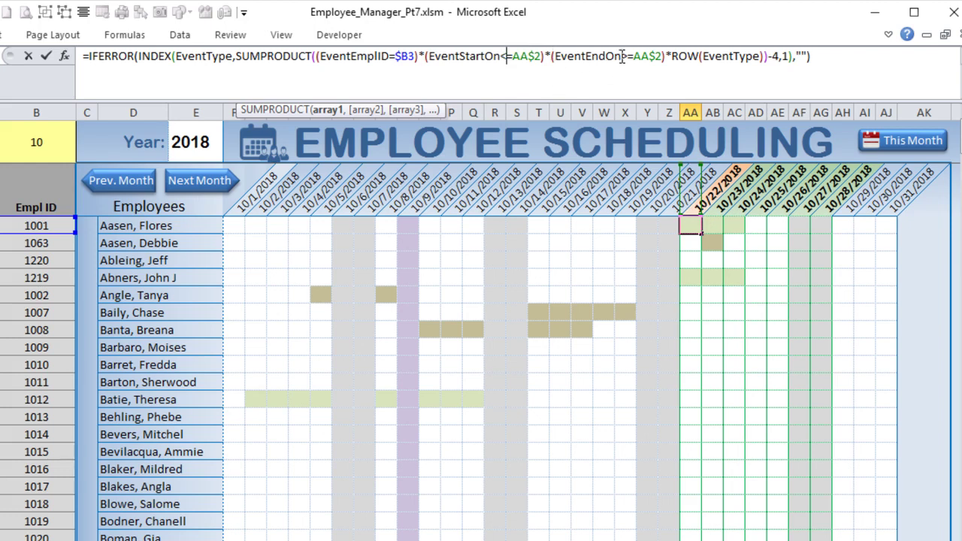
drag(622, 57, 563, 54)
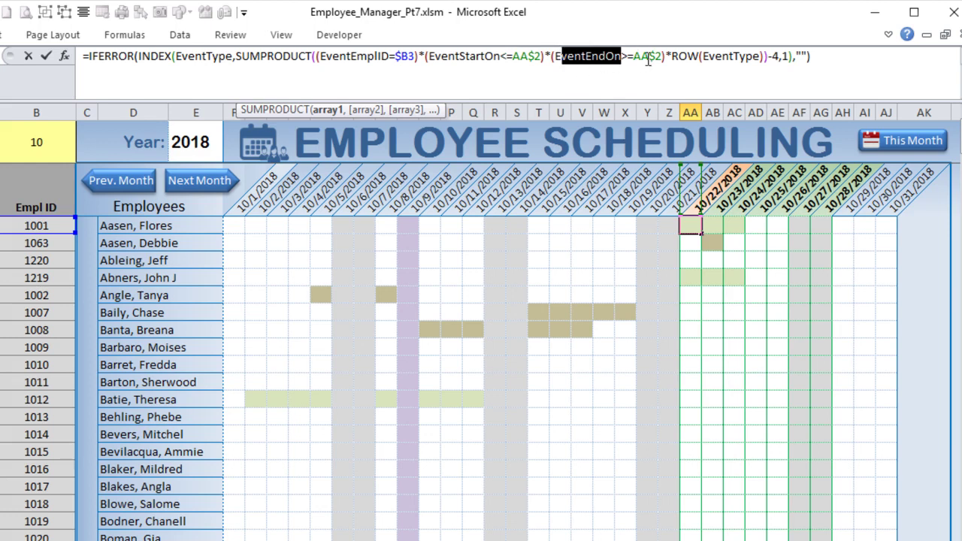
drag(664, 57, 313, 55)
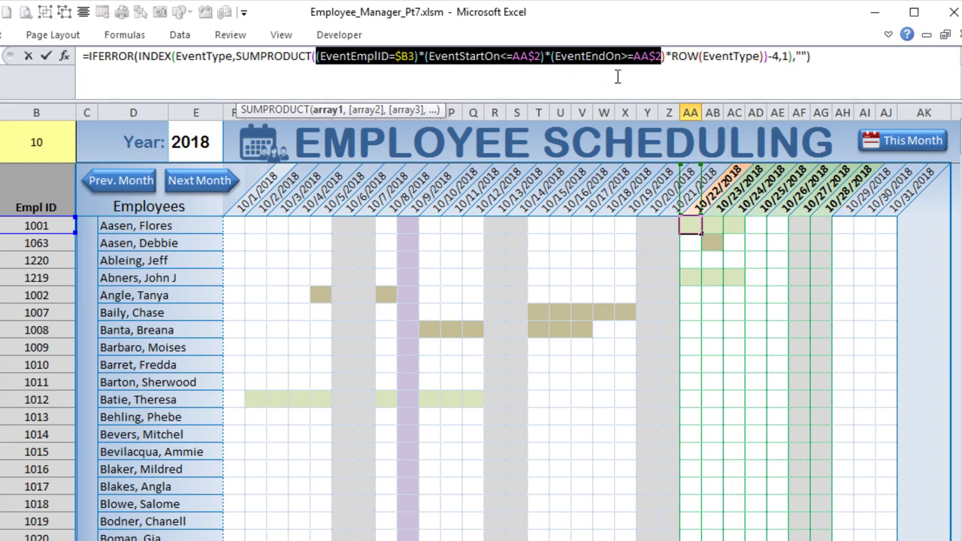
- Examine the ROW(EventType) factor and the -4 offset in cell AA3's formula, leaving the formula as it is
click(670, 56)
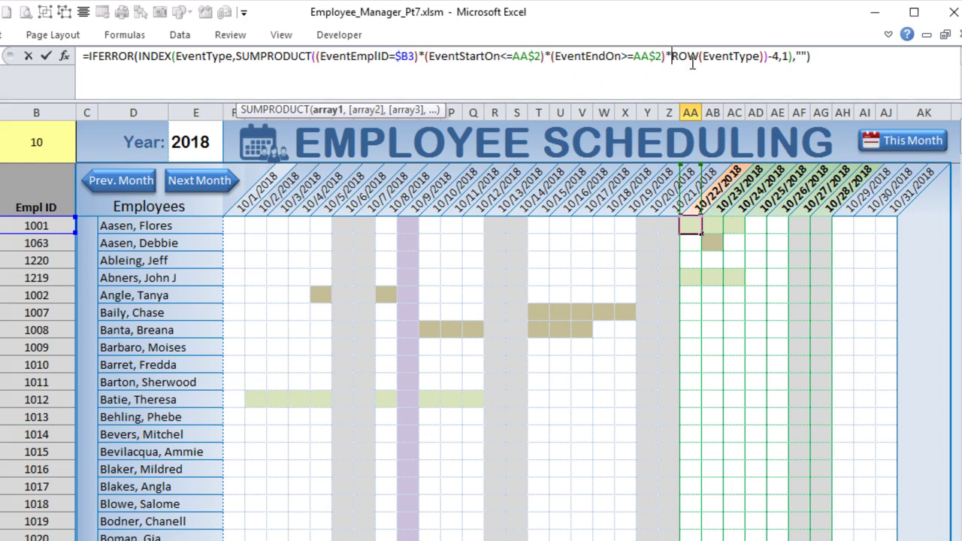
click(774, 55)
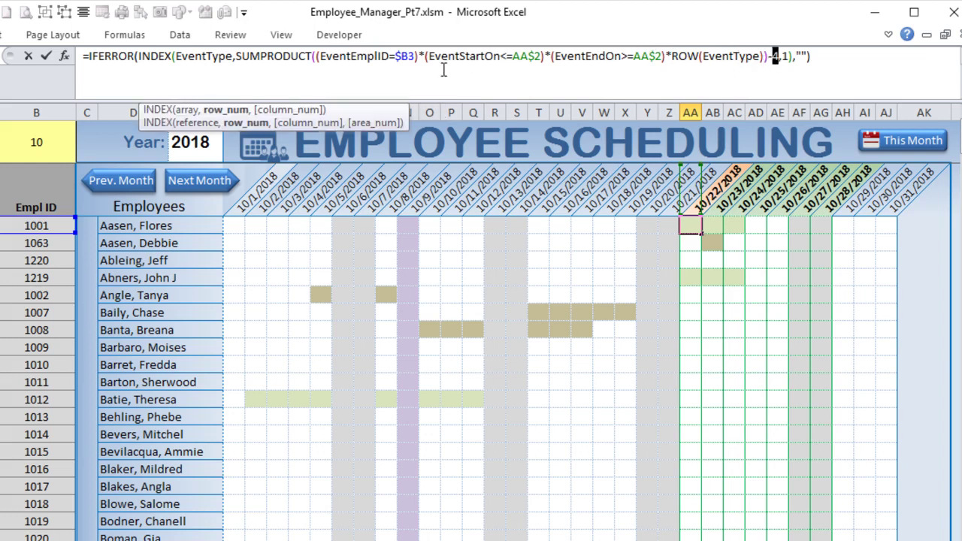
key(Return)
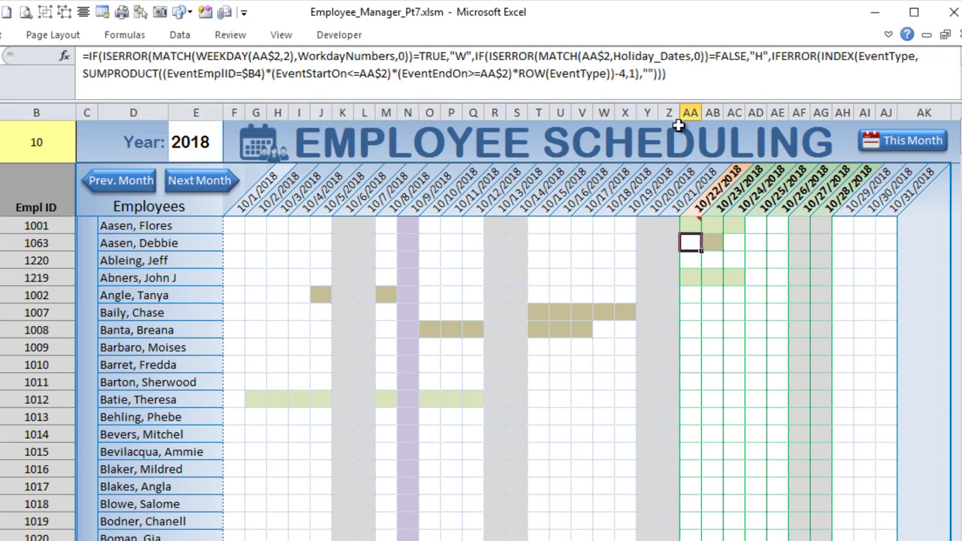
- Start Evaluate Formula on cell AA3 and step through EventType and the EventEmplID=$B3 comparison
click(686, 228)
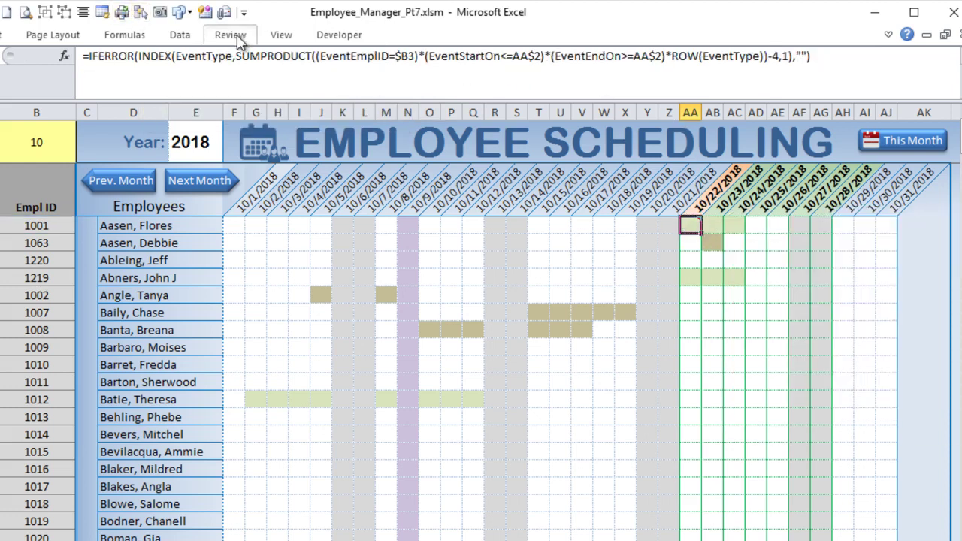
click(128, 35)
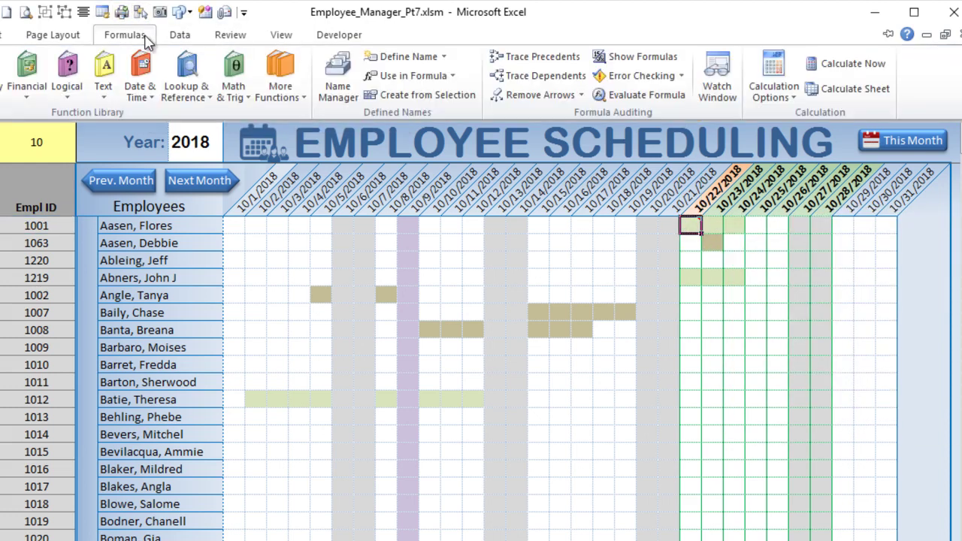
click(672, 99)
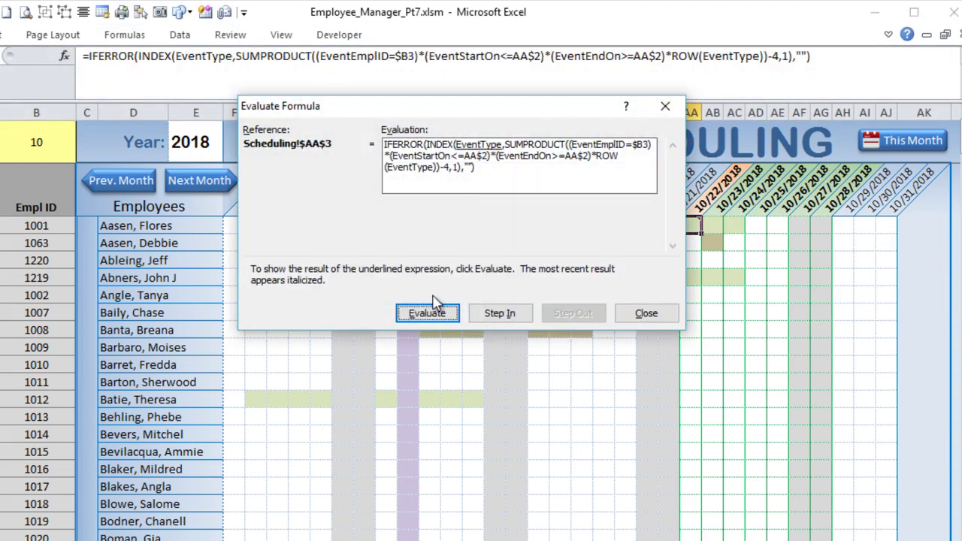
click(409, 314)
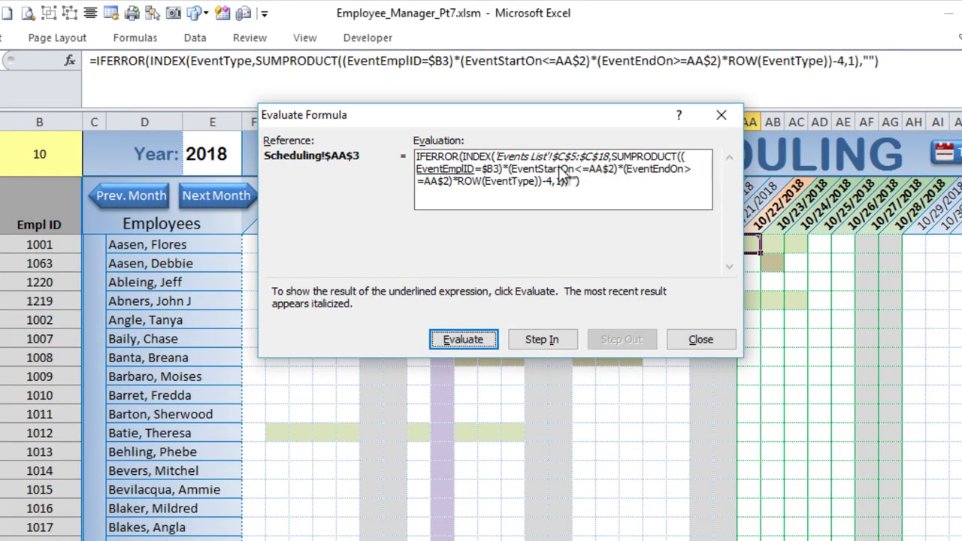
click(464, 340)
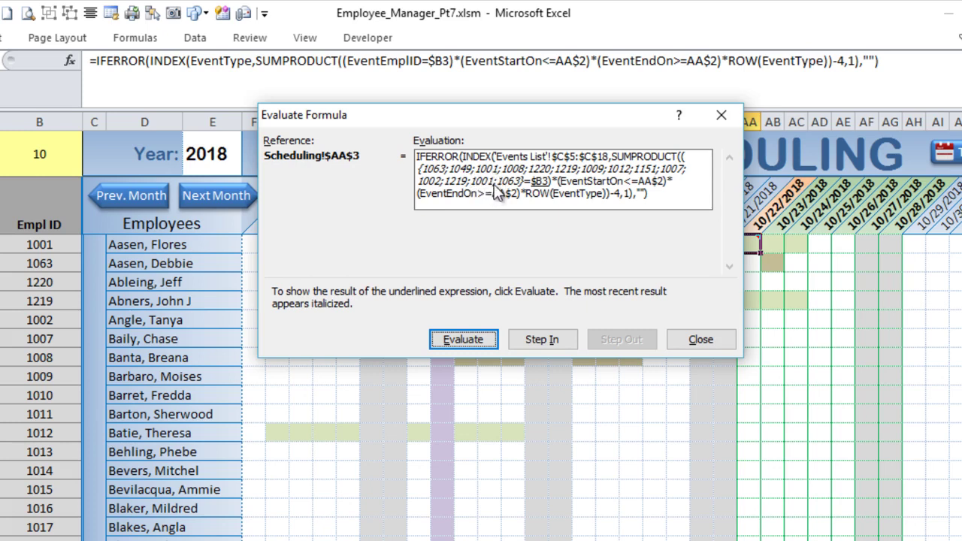
click(464, 340)
click(464, 340)
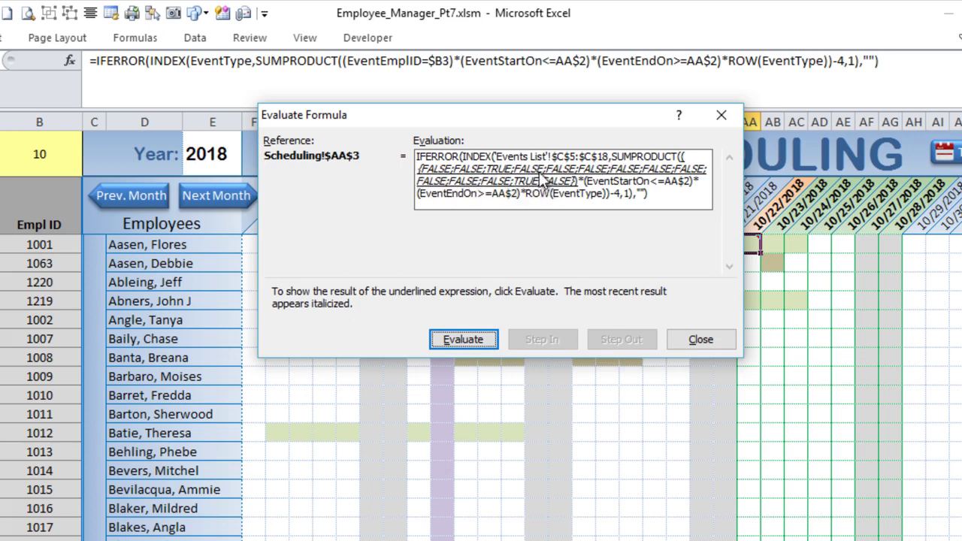
click(480, 344)
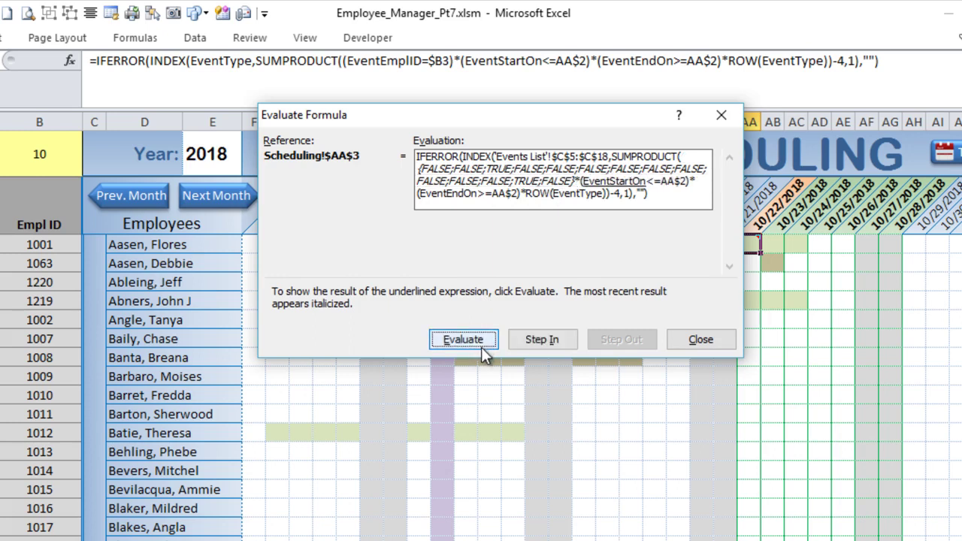
- Evaluate the EventStartOn<=AA$2 condition in AA3's formula and multiply it with the employee ID matches
click(477, 341)
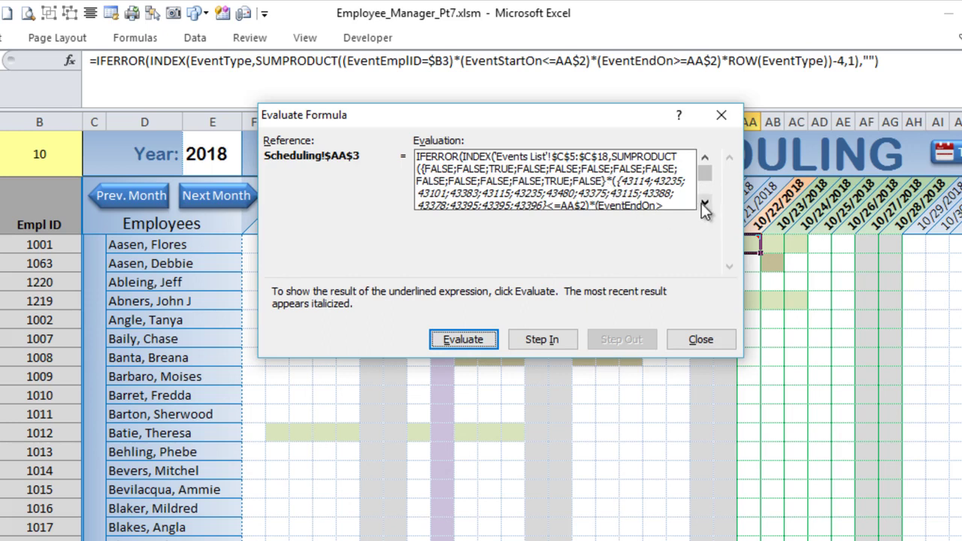
click(704, 203)
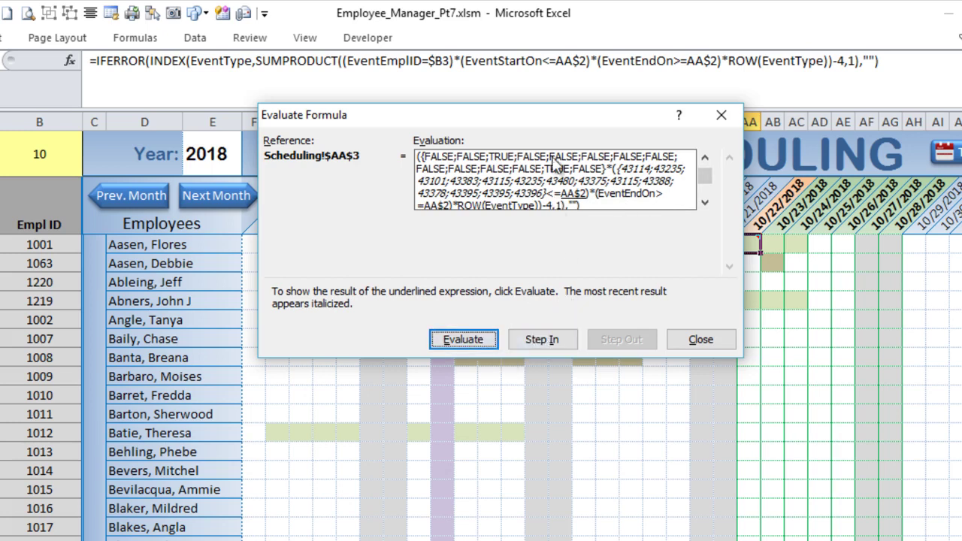
drag(553, 119, 611, 97)
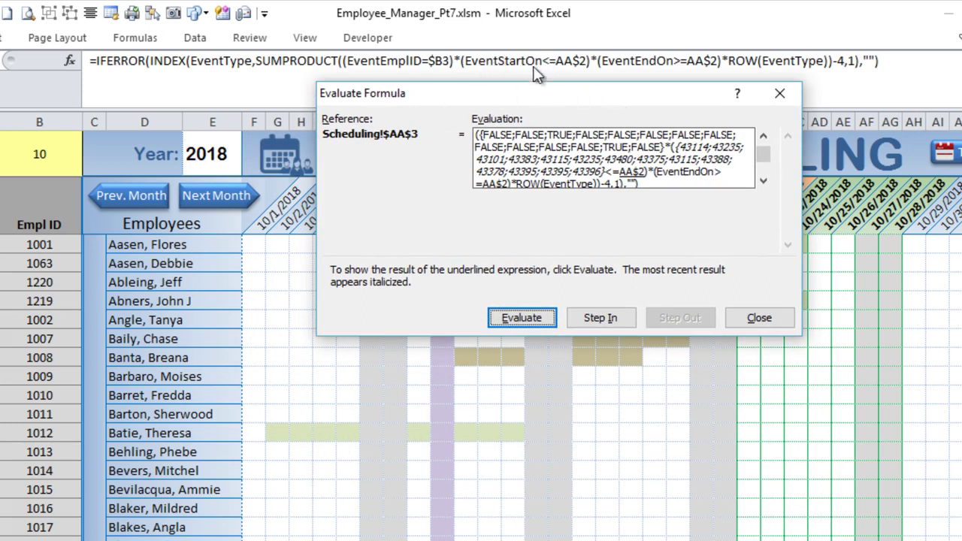
click(537, 319)
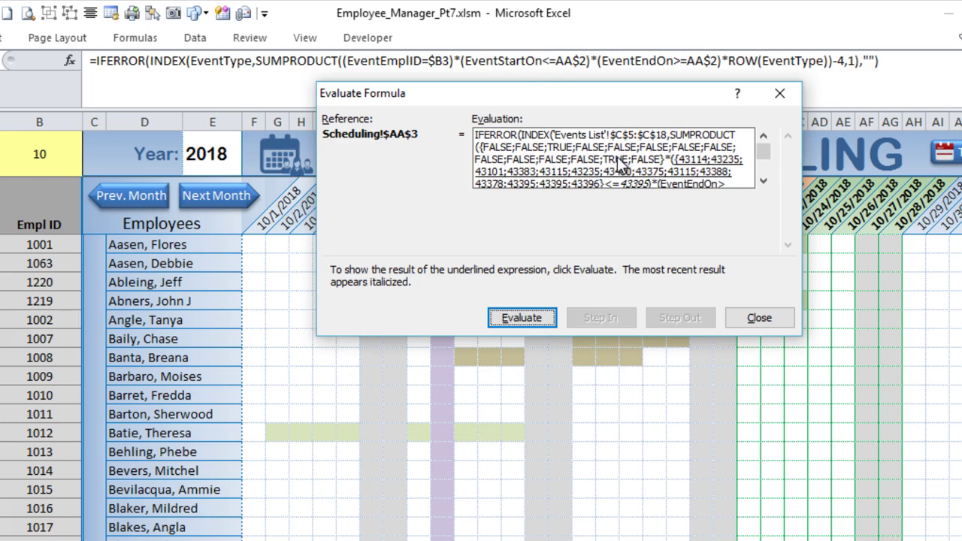
click(522, 323)
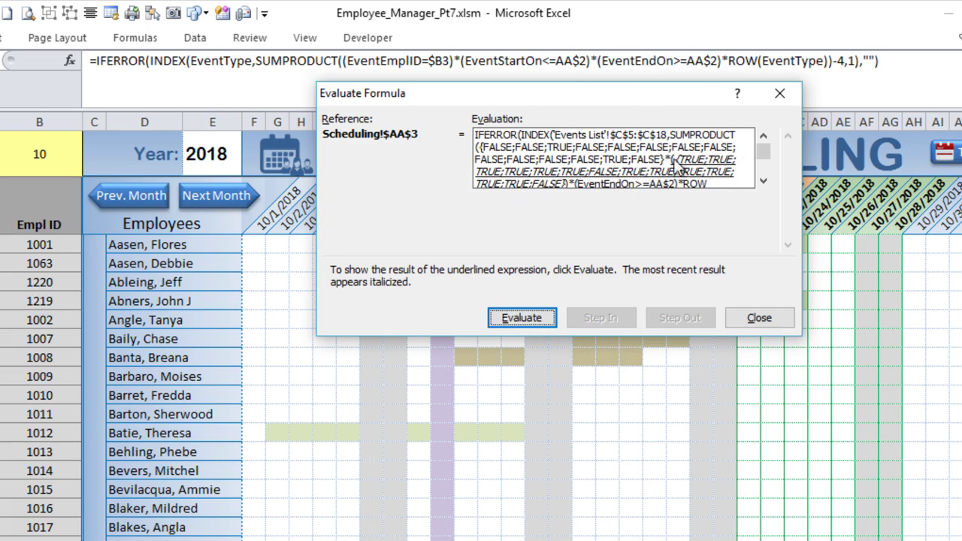
click(540, 320)
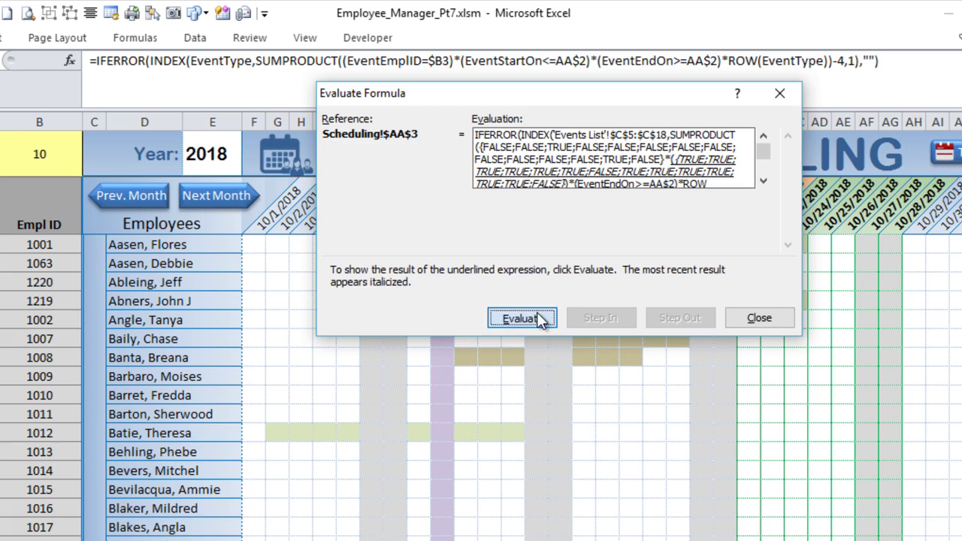
click(541, 320)
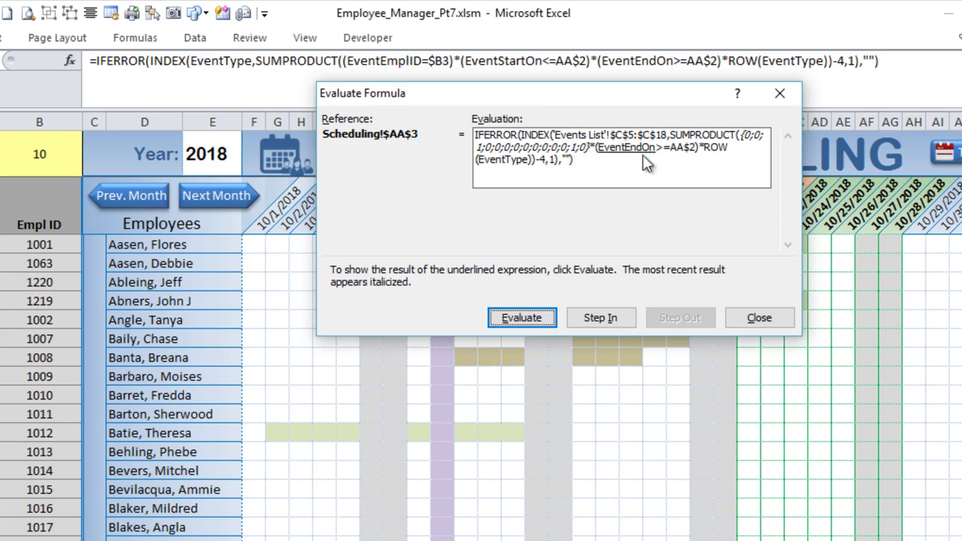
- Evaluate the EventEndOn>=AA$2 condition in AA3's formula and multiply it with the combined earlier matches
click(546, 315)
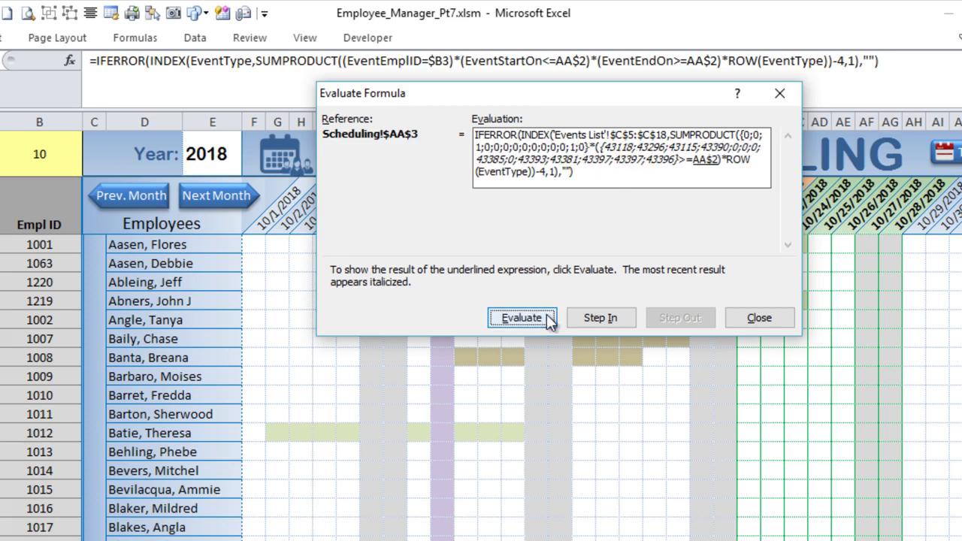
click(546, 315)
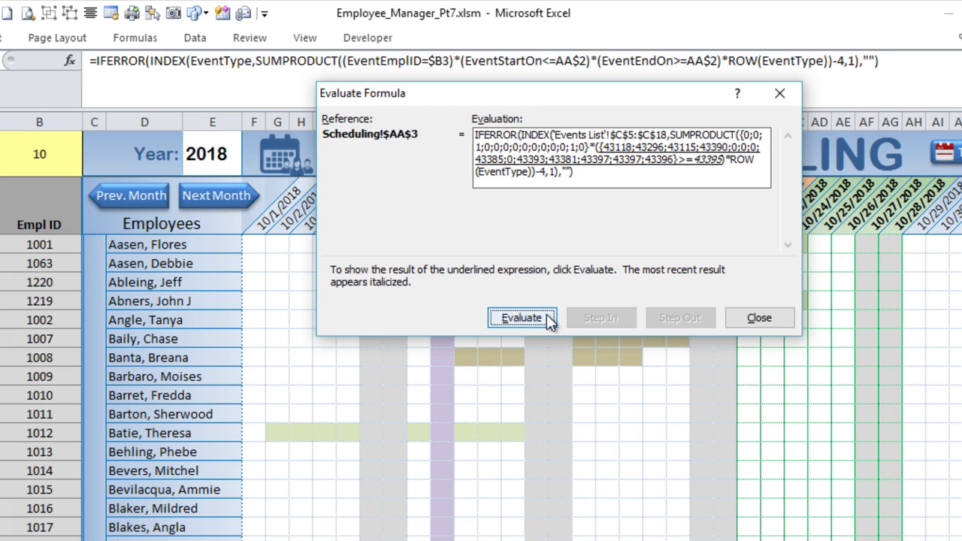
click(547, 319)
click(548, 319)
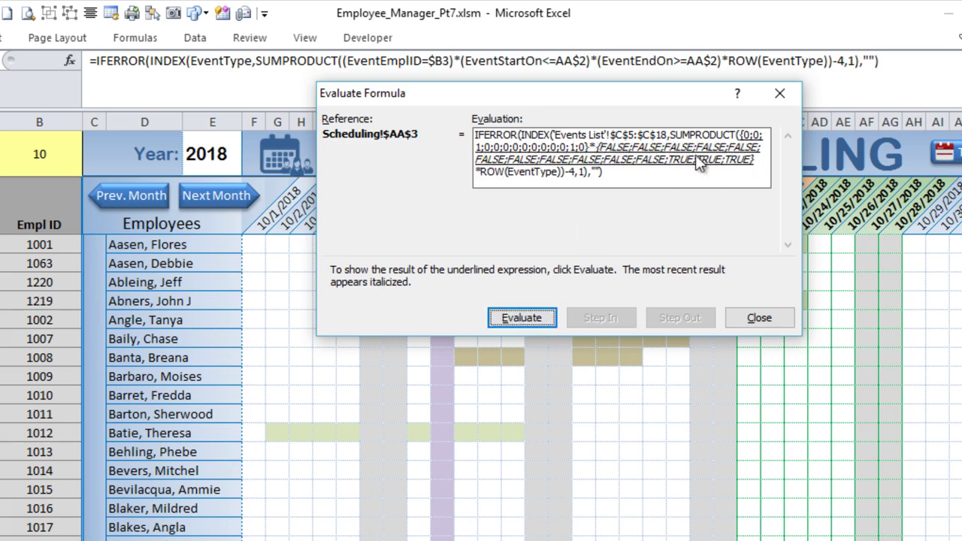
click(544, 317)
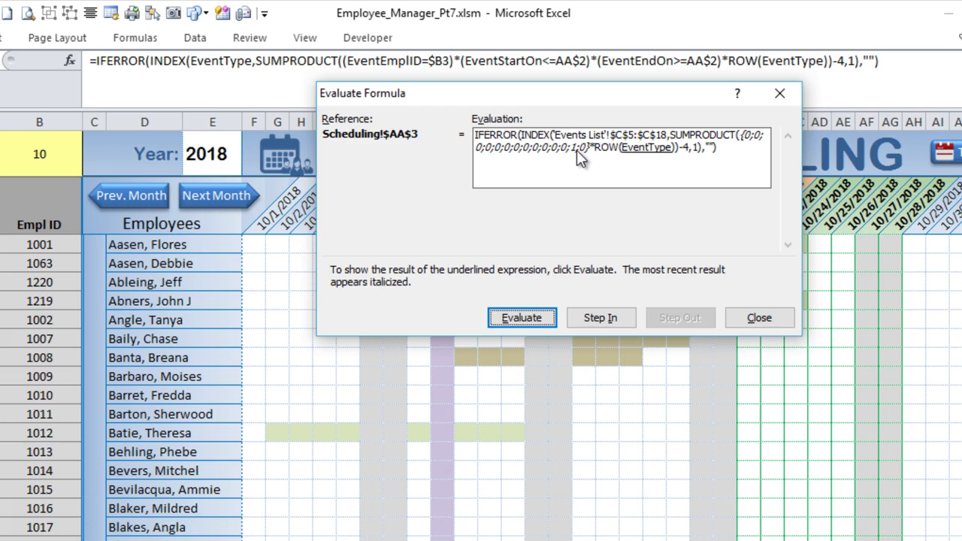
- Evaluate ROW(EventType) in AA3's formula and multiply the row numbers by the array of matching events
click(543, 316)
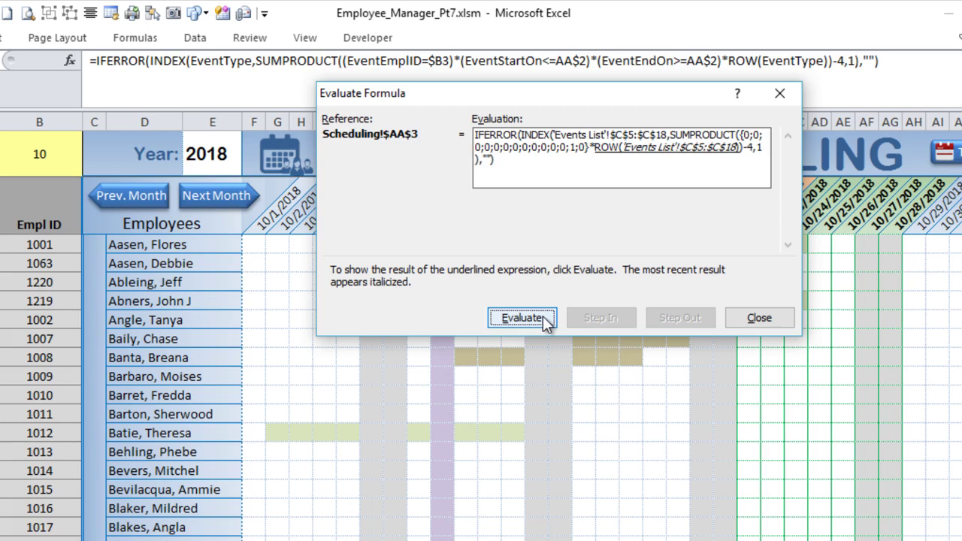
click(542, 316)
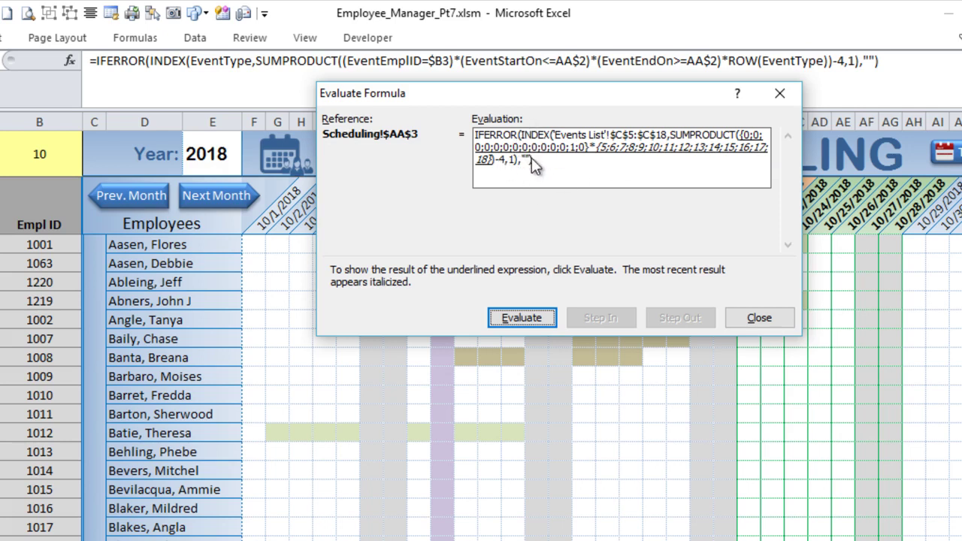
click(542, 312)
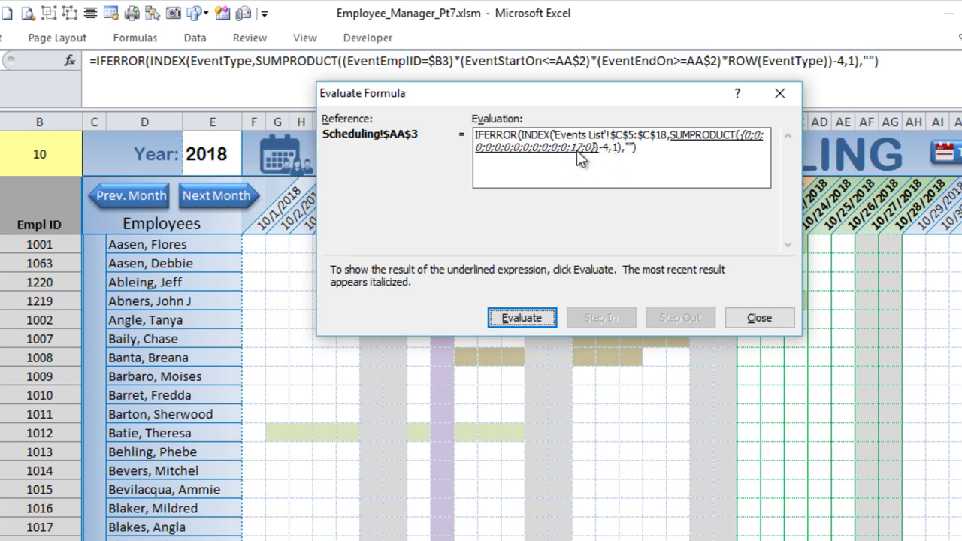
- Evaluate the SUMPRODUCT, the subtraction of 4 and the INDEX lookup in AA3's formula, and close the evaluation
click(529, 313)
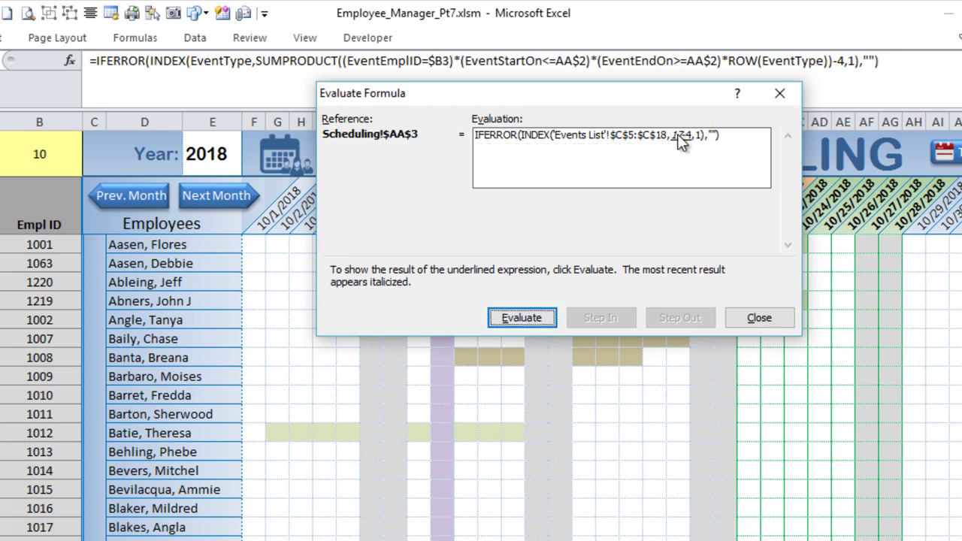
click(540, 320)
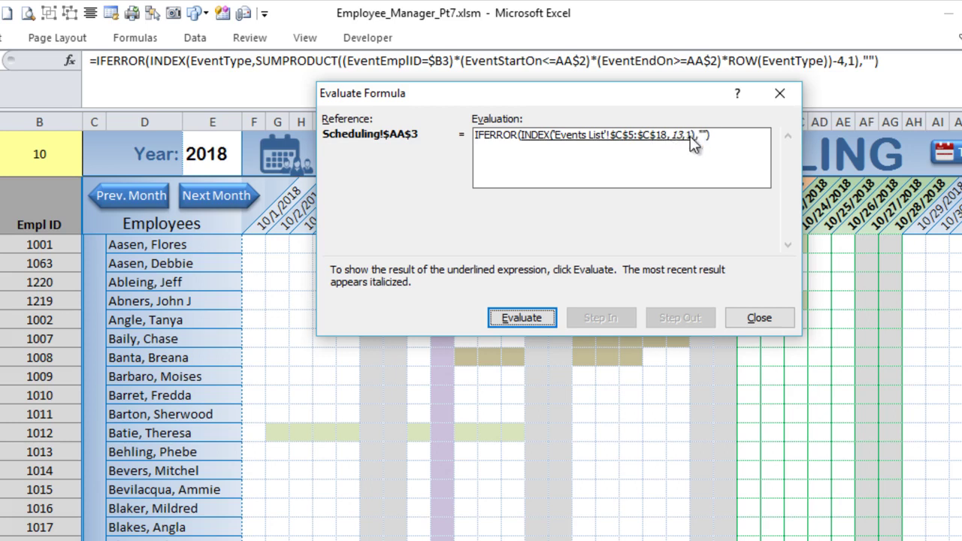
click(544, 319)
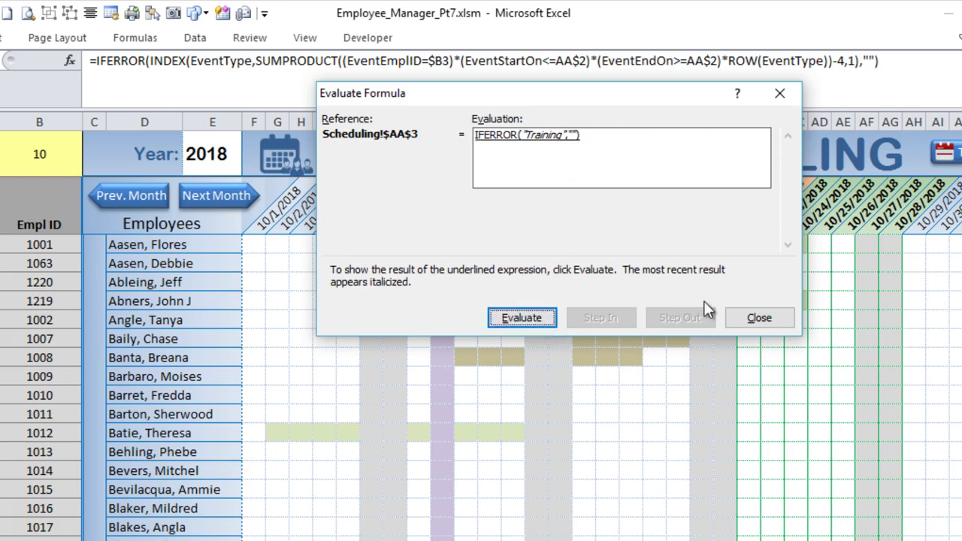
click(759, 318)
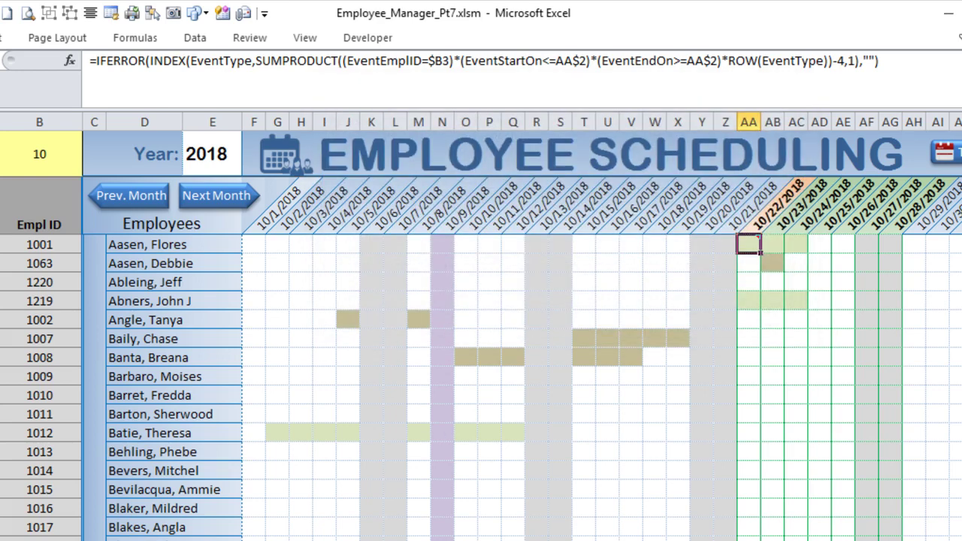
- On the Events List sheet, highlight the event IDs from row 5 down and the whole matching event in row 17
click(317, 518)
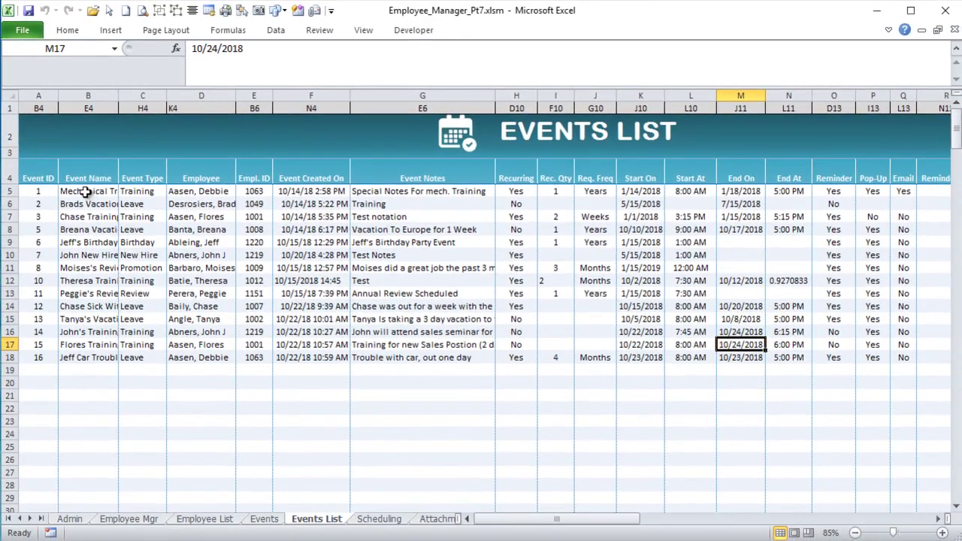
drag(27, 190, 4, 339)
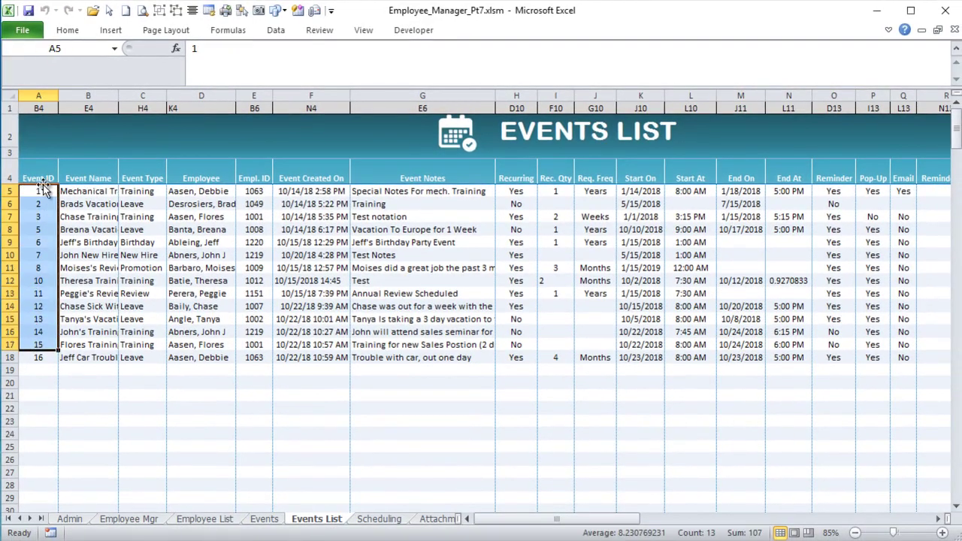
drag(38, 191, 3, 344)
click(5, 344)
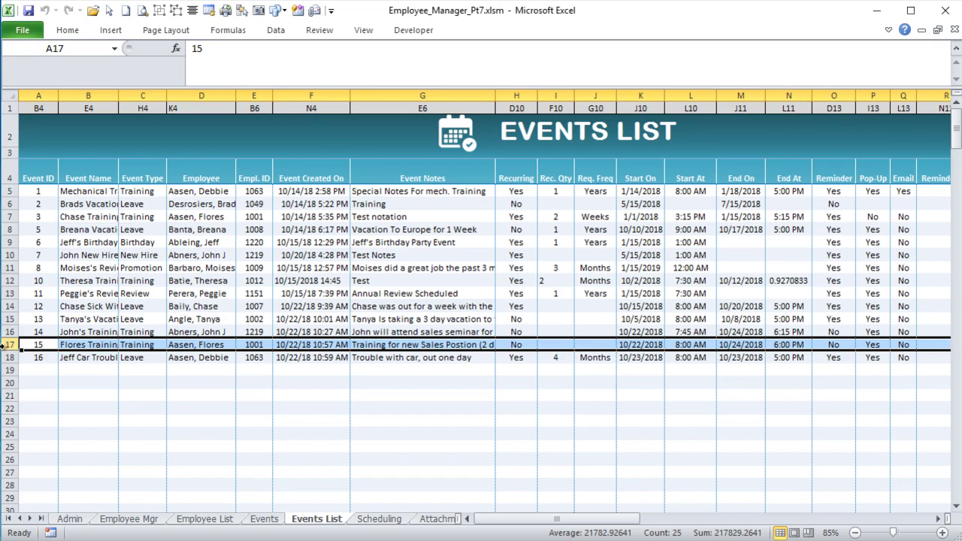
- Highlight the Event Type range C5:C18 that the INDEX function searches, and its entries in C17 and C5
click(130, 192)
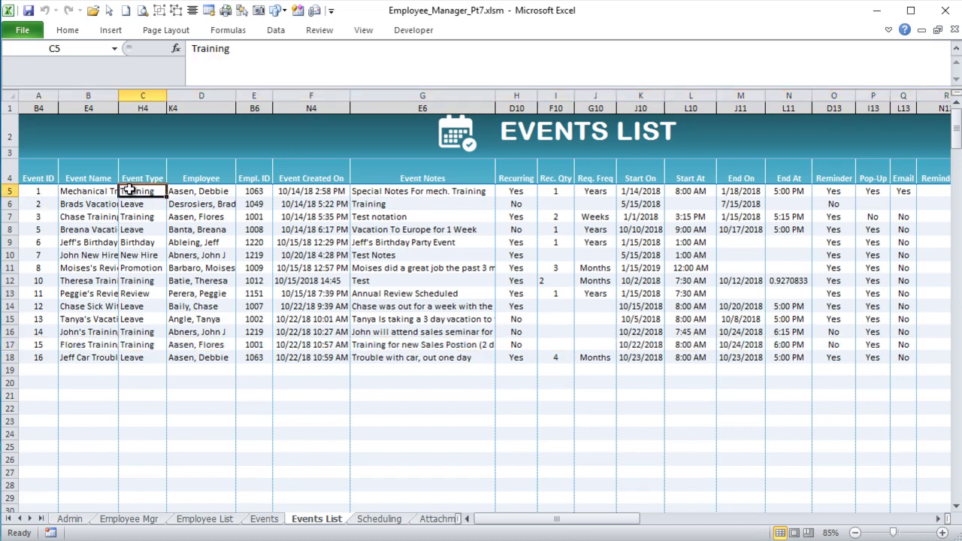
drag(130, 191, 128, 359)
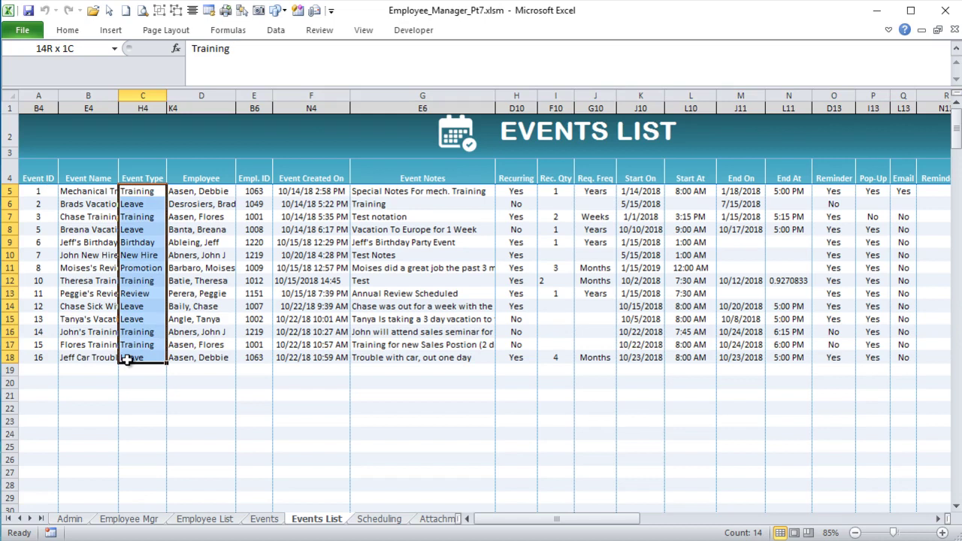
drag(128, 359, 128, 359)
click(130, 345)
click(142, 190)
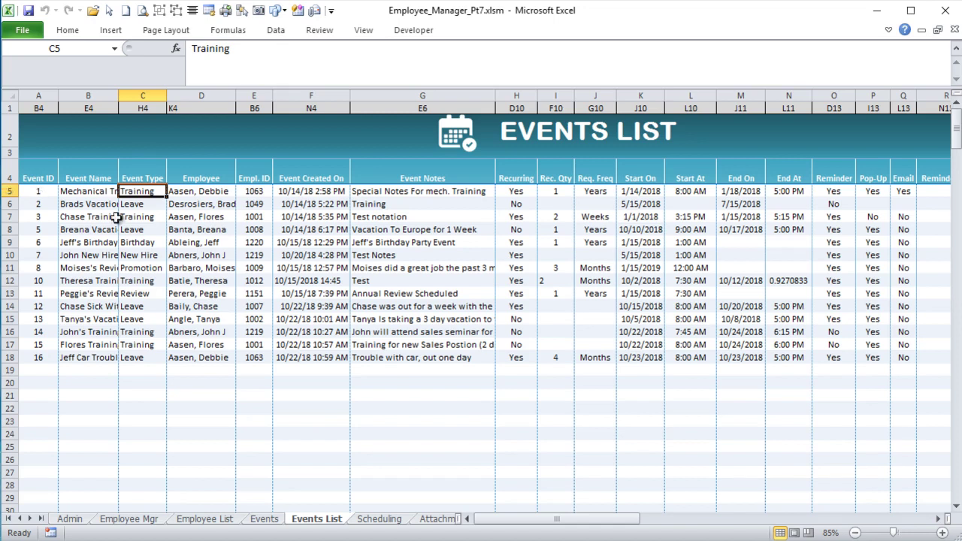
- Examine the employee ID, start date and end date of the event in row 17 against the formula's conditions
click(10, 344)
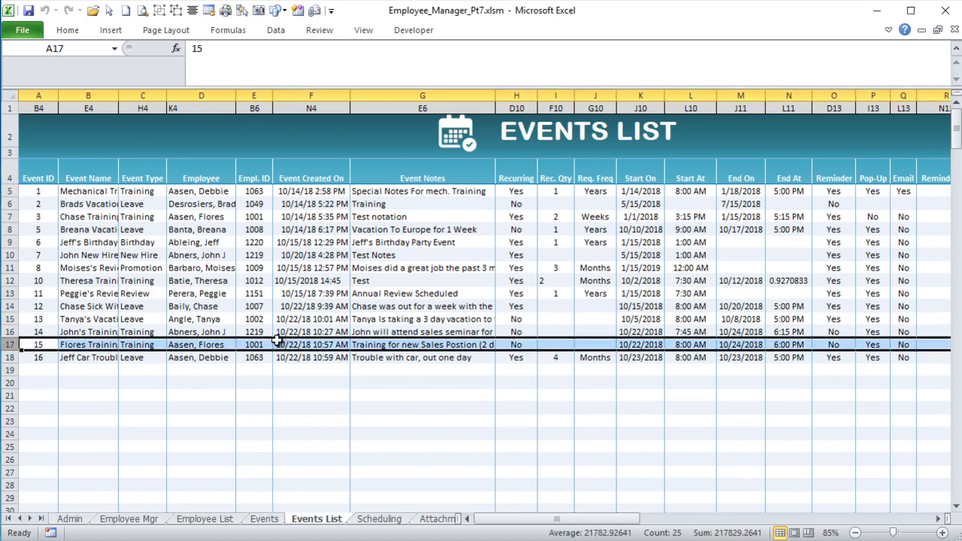
click(253, 344)
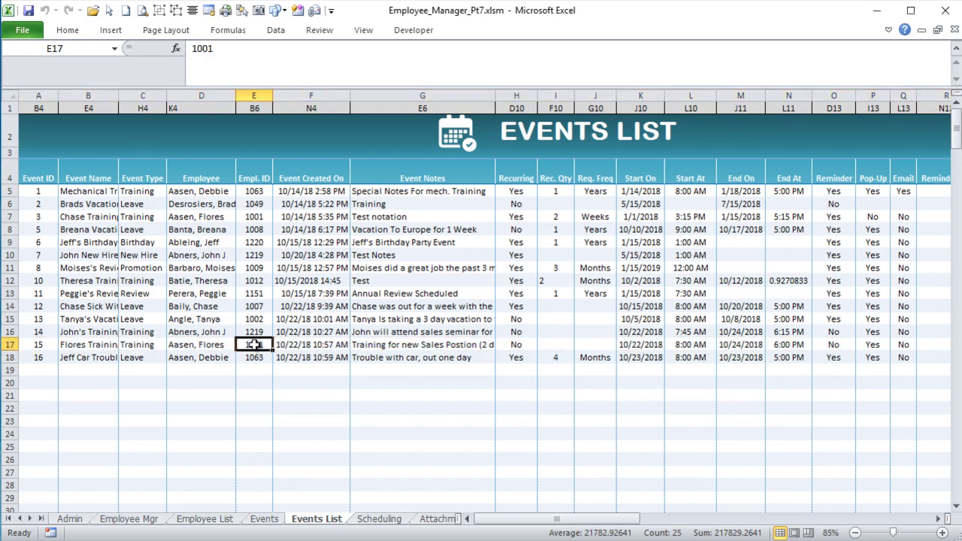
click(640, 345)
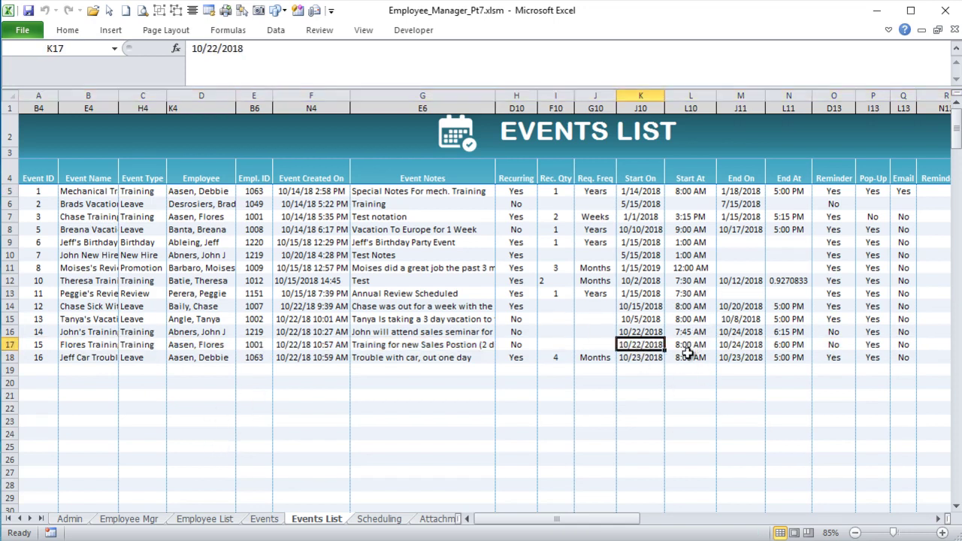
click(749, 345)
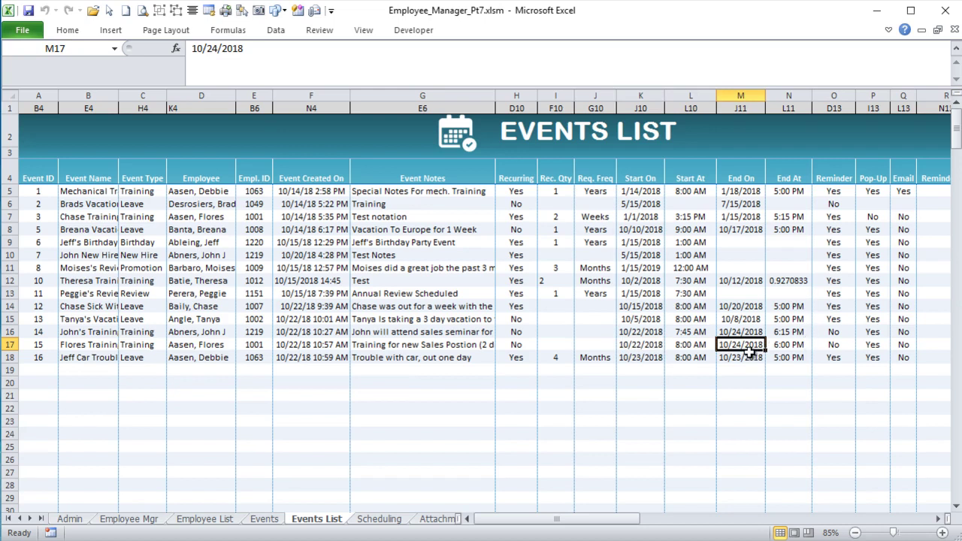
click(638, 343)
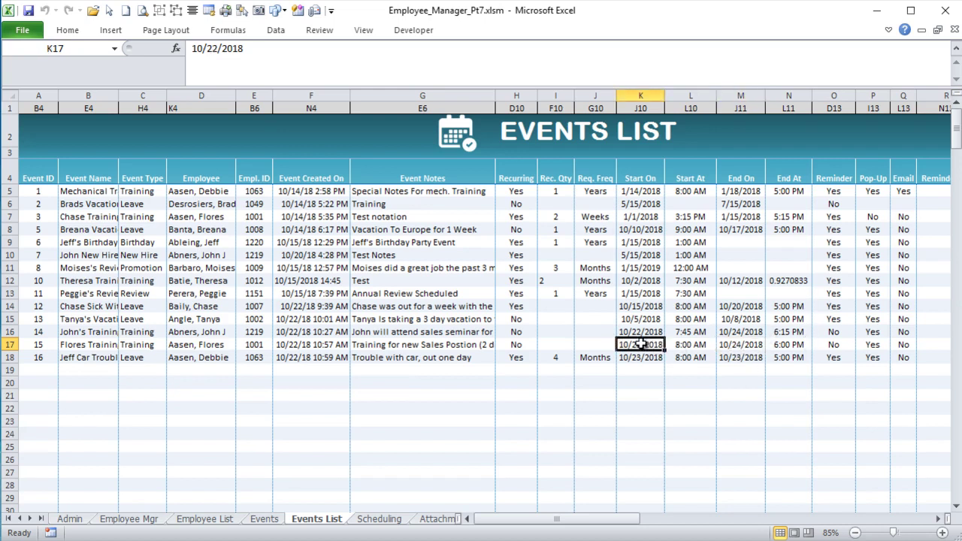
click(732, 344)
click(623, 347)
click(253, 343)
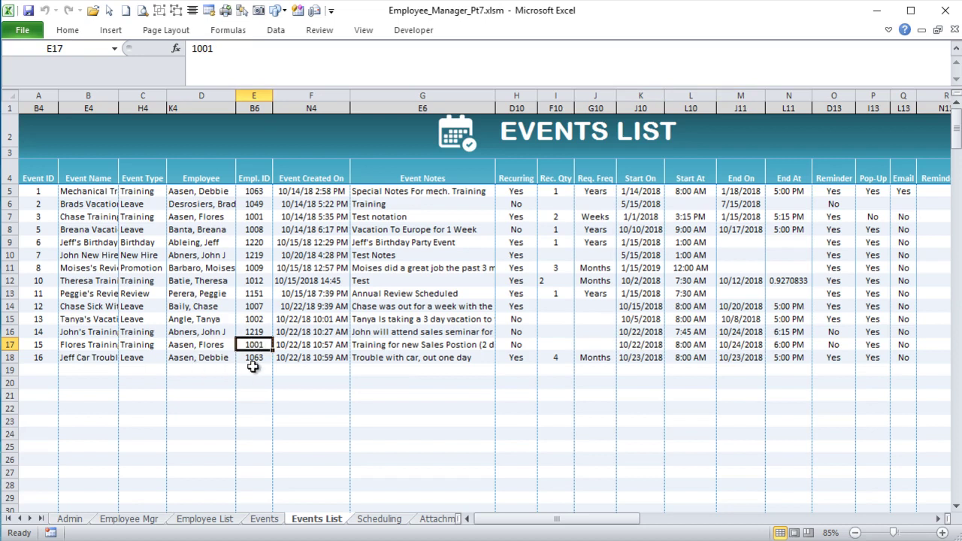
click(9, 344)
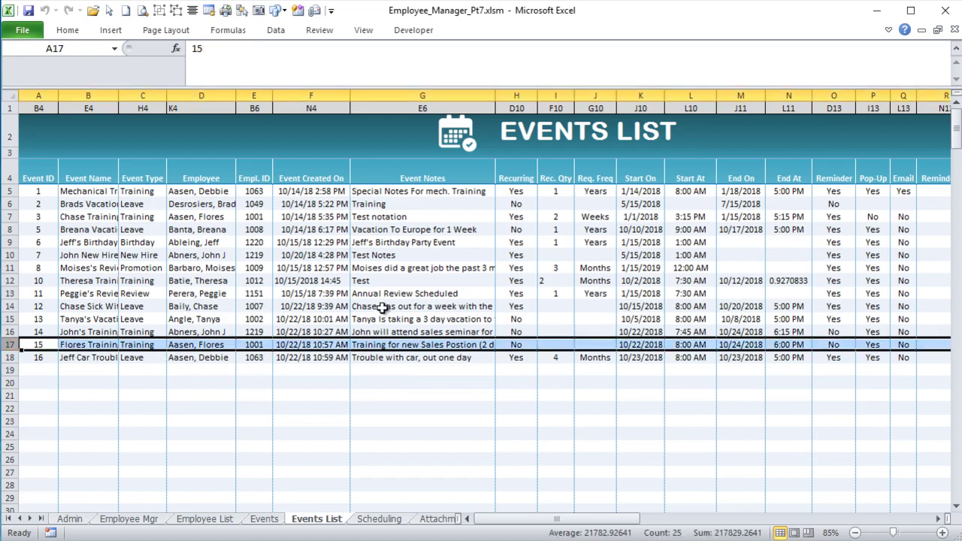
- Compare the same employee's other event in row 7, checking its employee ID, start date and end date
click(9, 216)
click(254, 216)
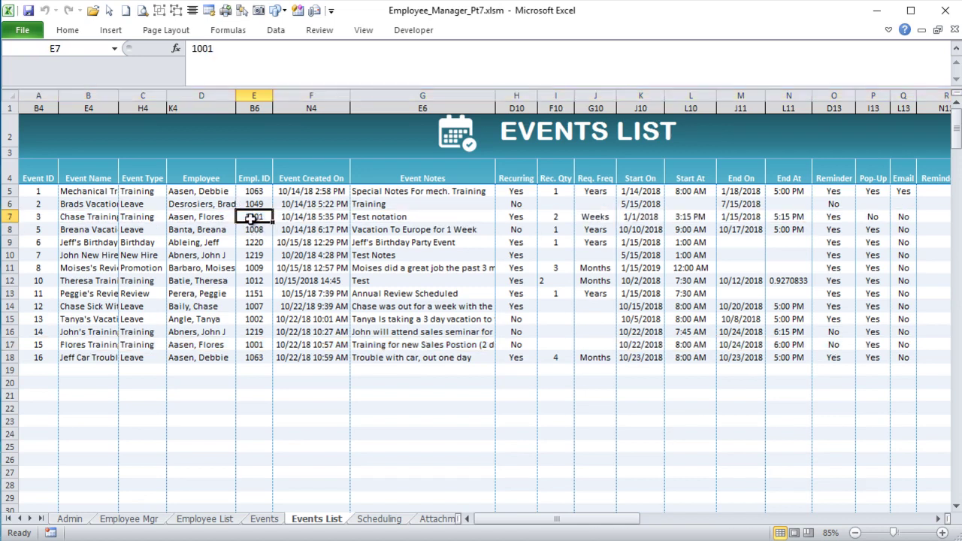
click(640, 218)
click(730, 217)
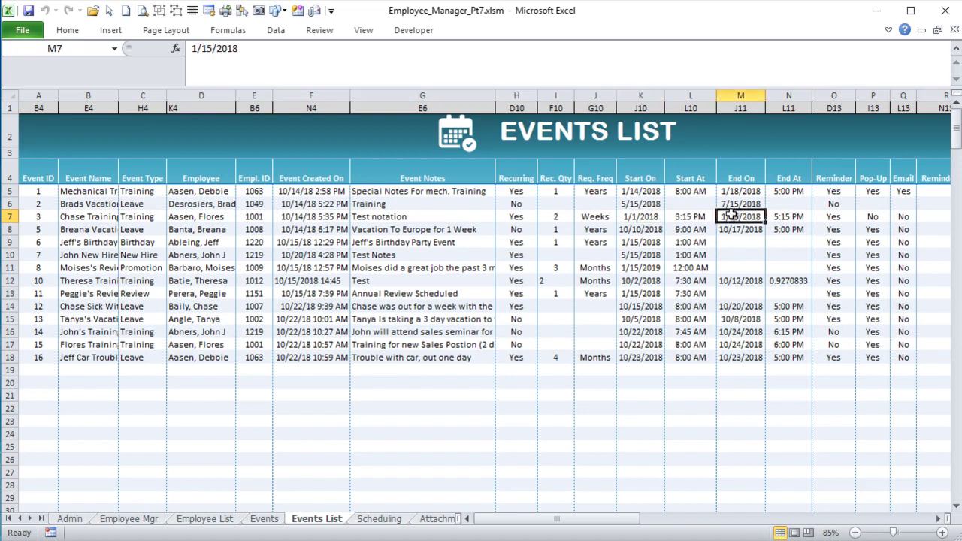
click(640, 217)
click(740, 217)
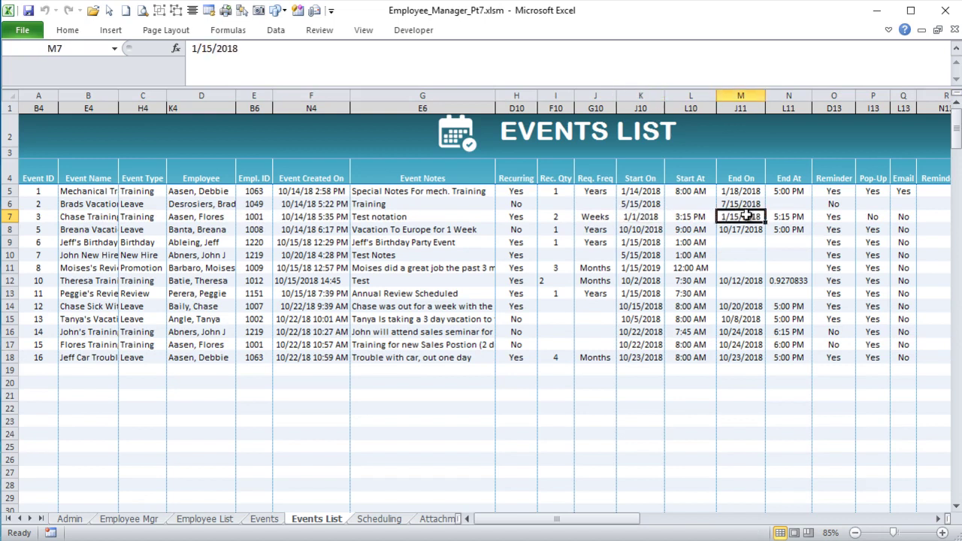
click(627, 219)
click(737, 218)
click(245, 217)
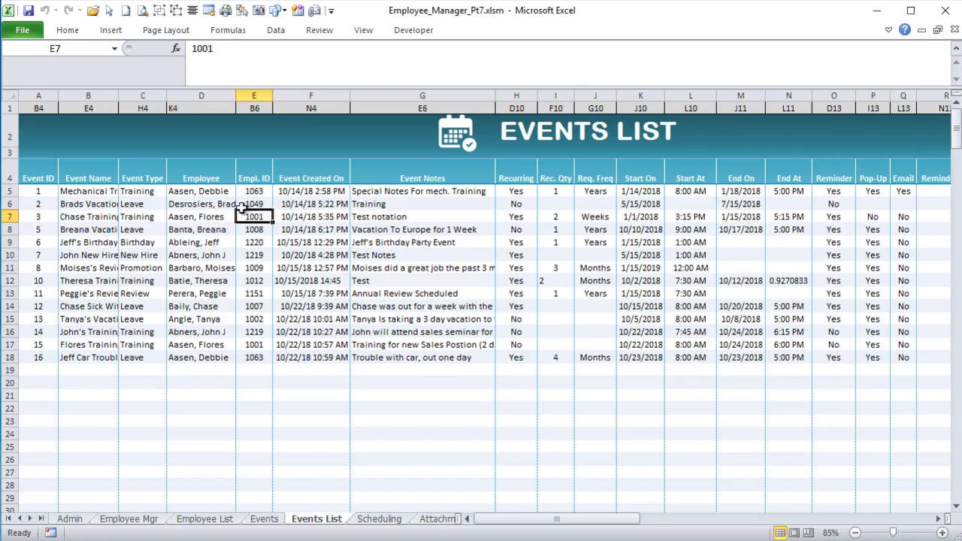
- Recheck row 17's employee ID, Start On date and End On date as the event meeting all three conditions
click(6, 344)
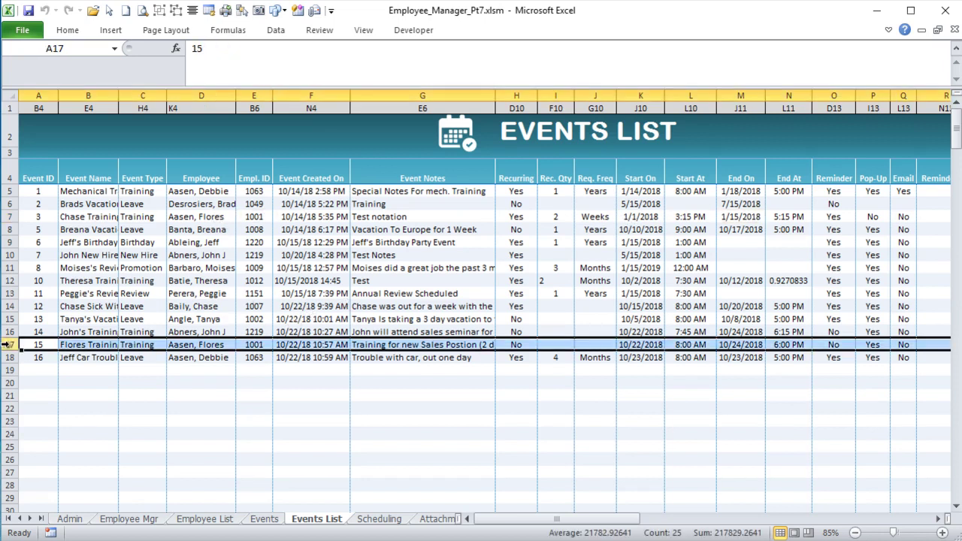
click(257, 344)
click(642, 344)
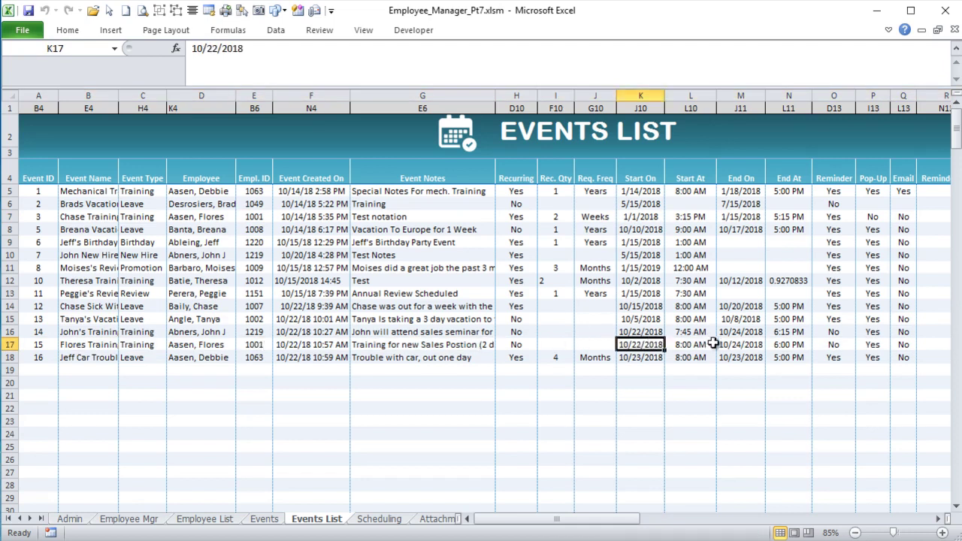
click(742, 344)
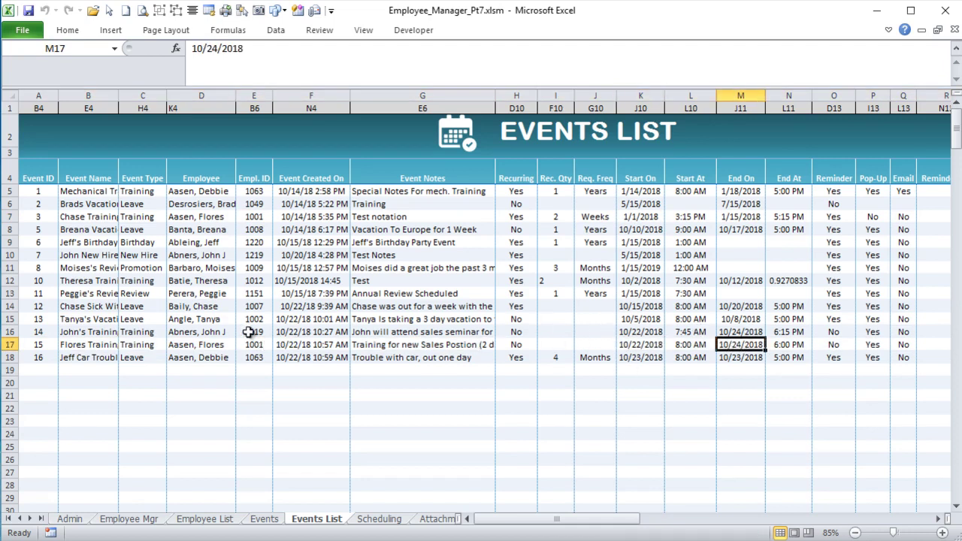
- Highlight row 17's event type and trace the Event Type column from C5 down to C17
click(134, 346)
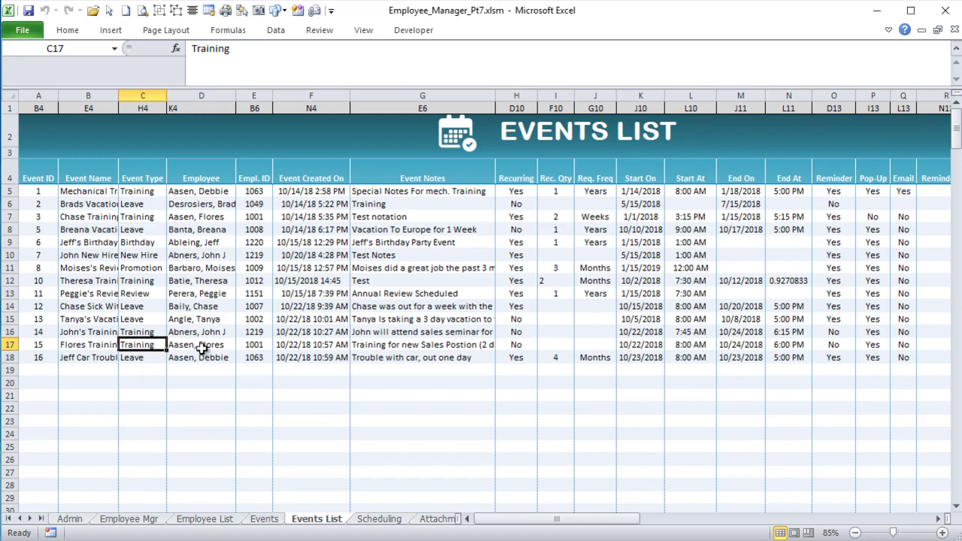
click(11, 344)
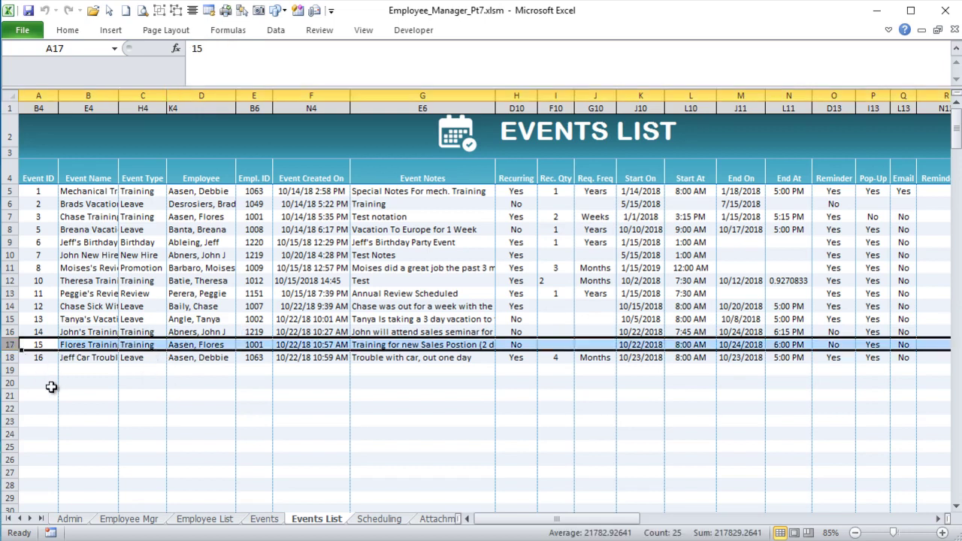
drag(150, 191, 137, 343)
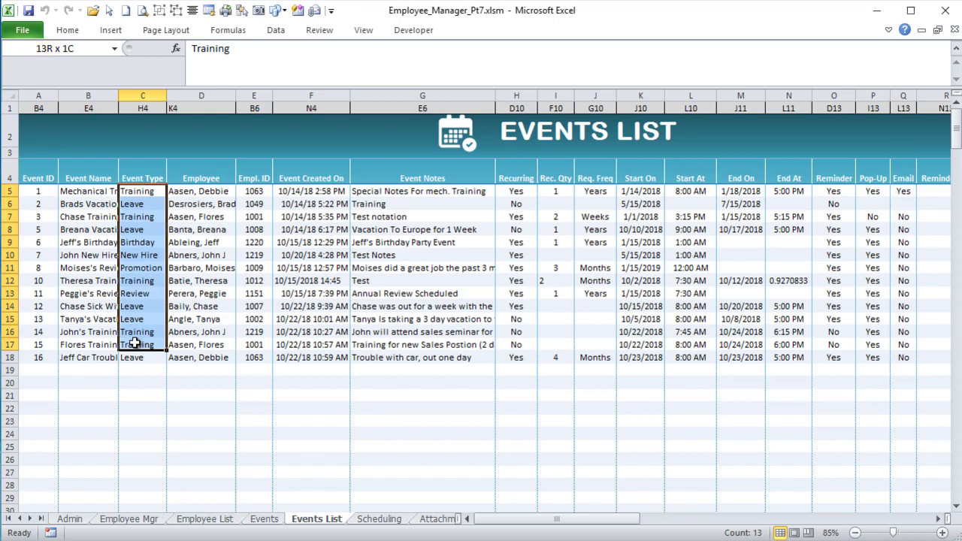
click(135, 343)
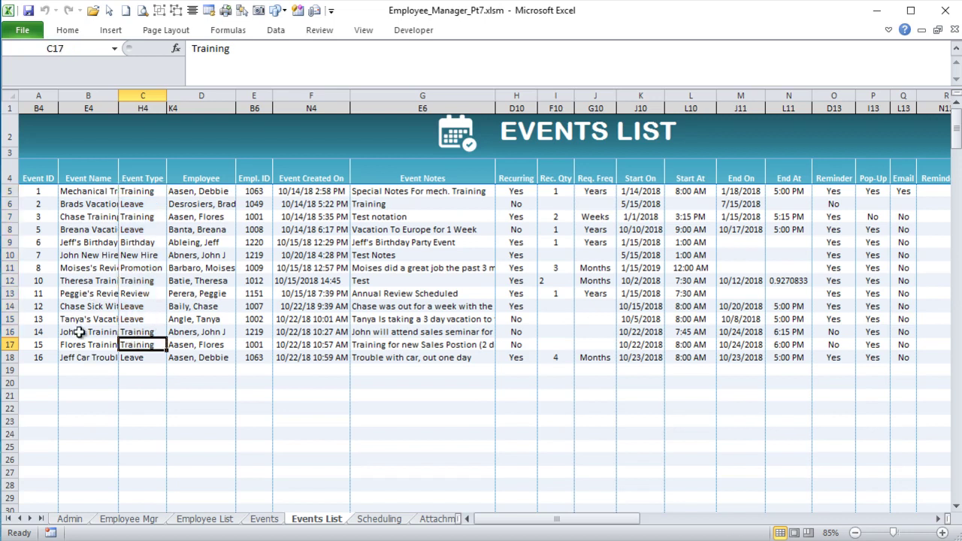
- On the Scheduling sheet, set the font color of the grid's "Training" conditional formatting rule to Automatic
click(379, 518)
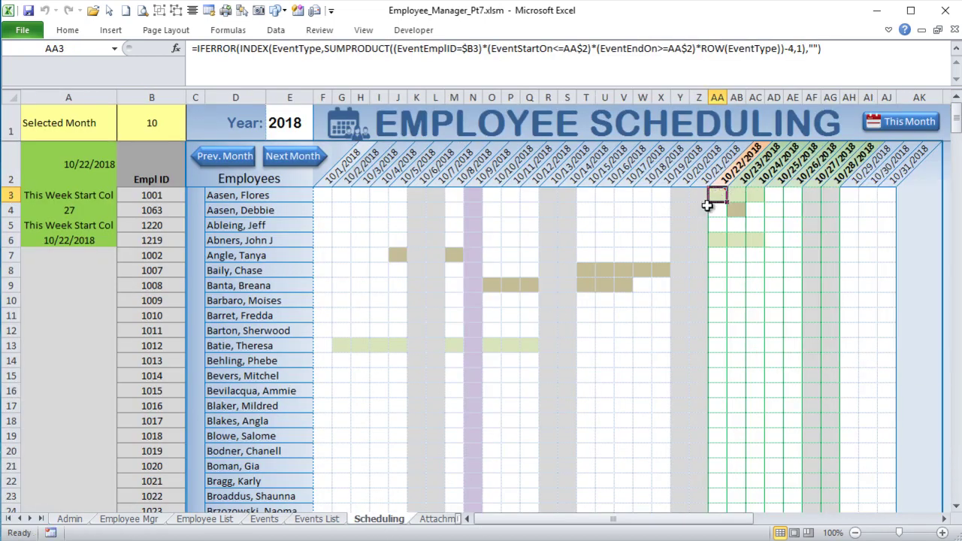
click(69, 30)
click(603, 70)
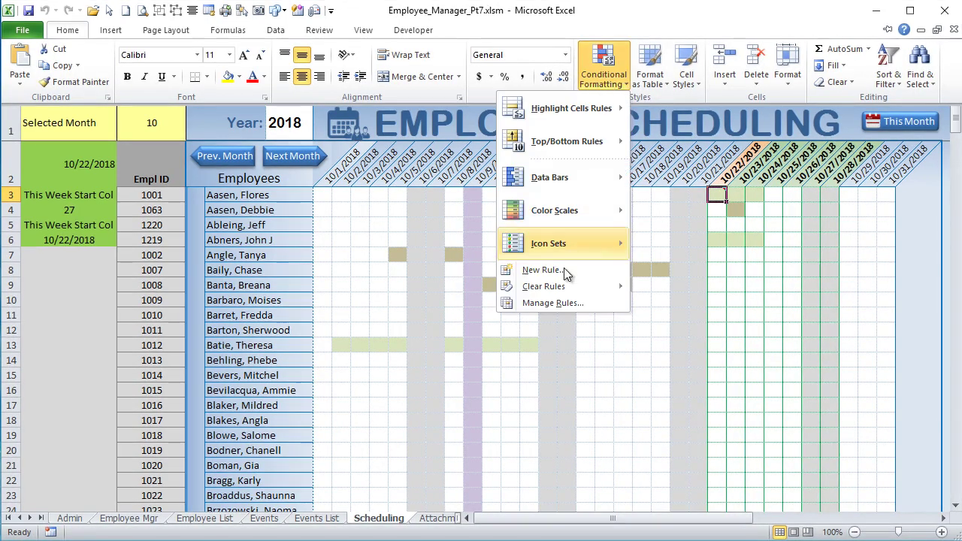
click(556, 302)
click(426, 202)
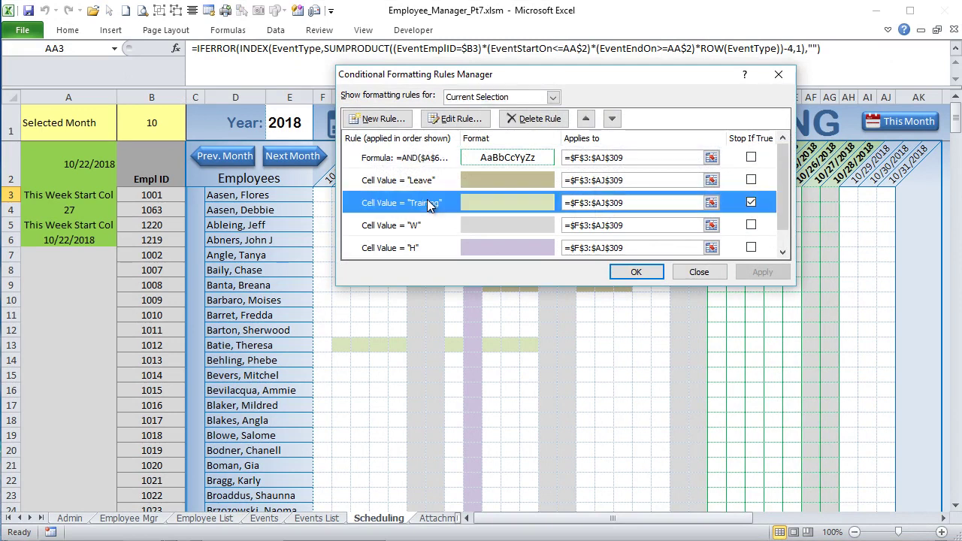
click(444, 120)
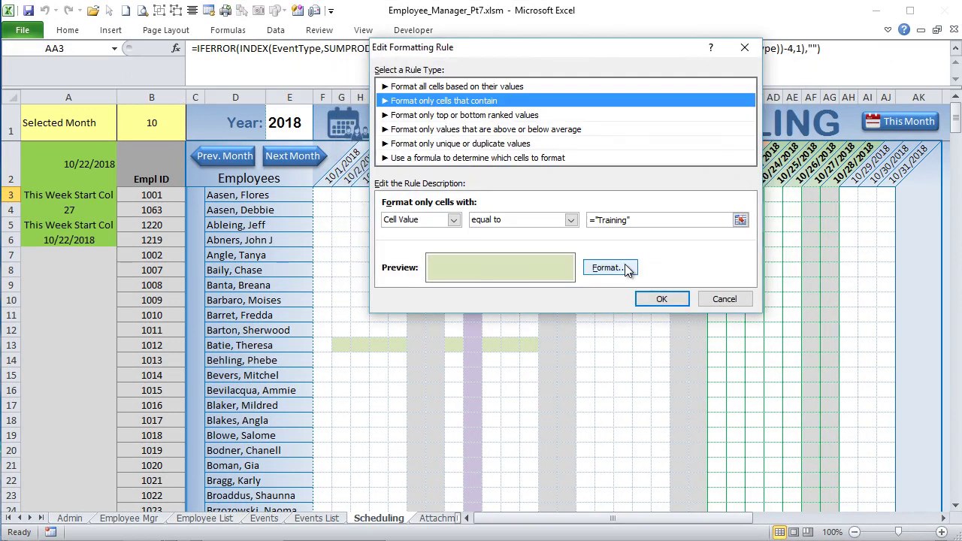
click(624, 267)
click(445, 34)
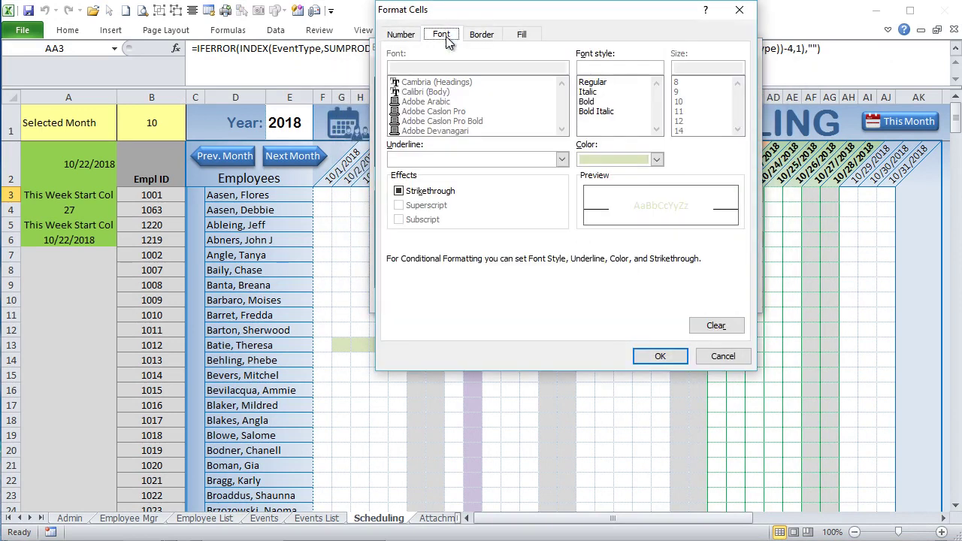
click(655, 159)
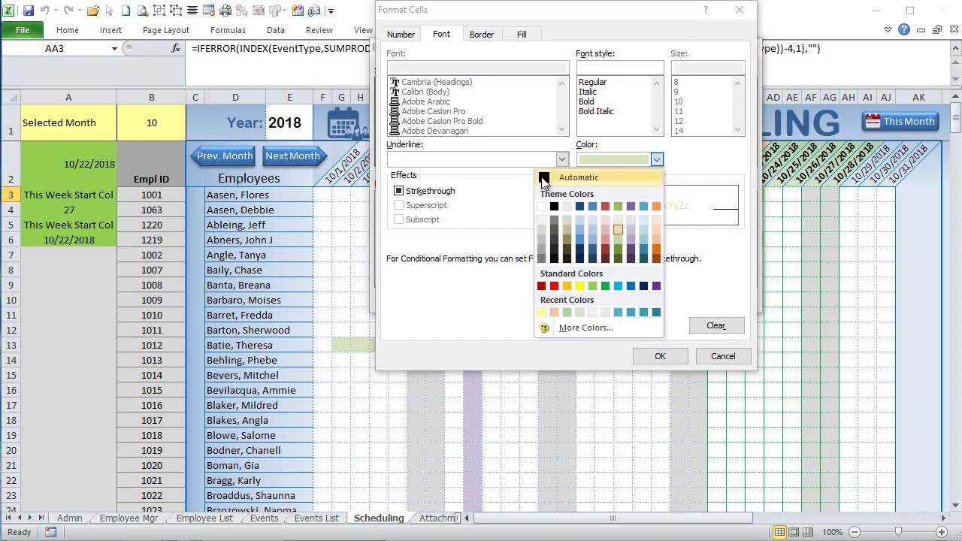
click(571, 177)
click(660, 353)
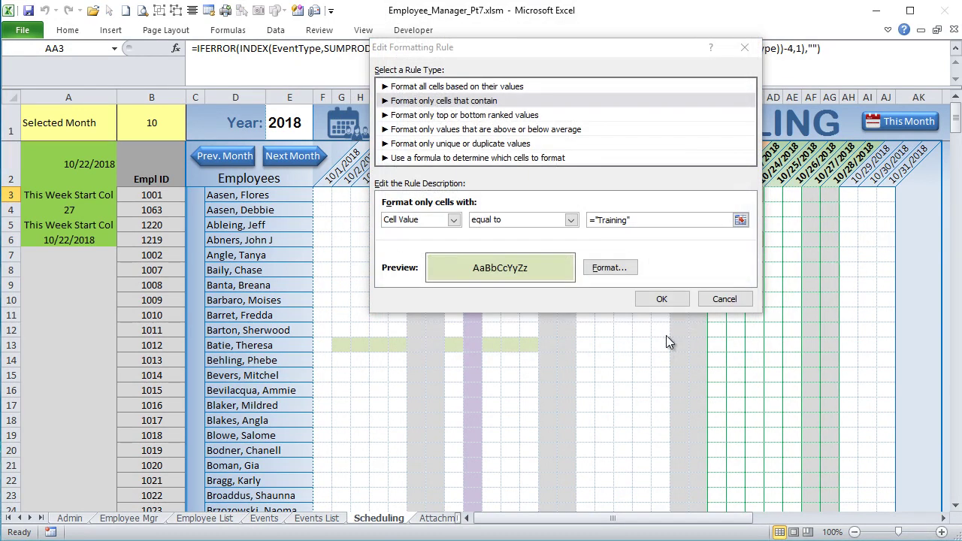
- Save the light green fill rule for cells equal to "Training" and apply it to the schedule
click(661, 298)
click(650, 278)
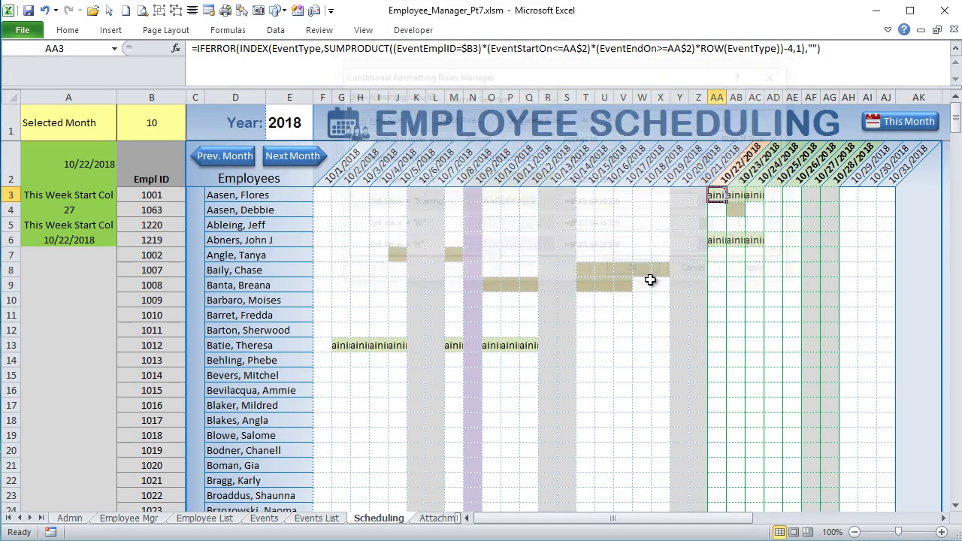
mouse_move(716, 195)
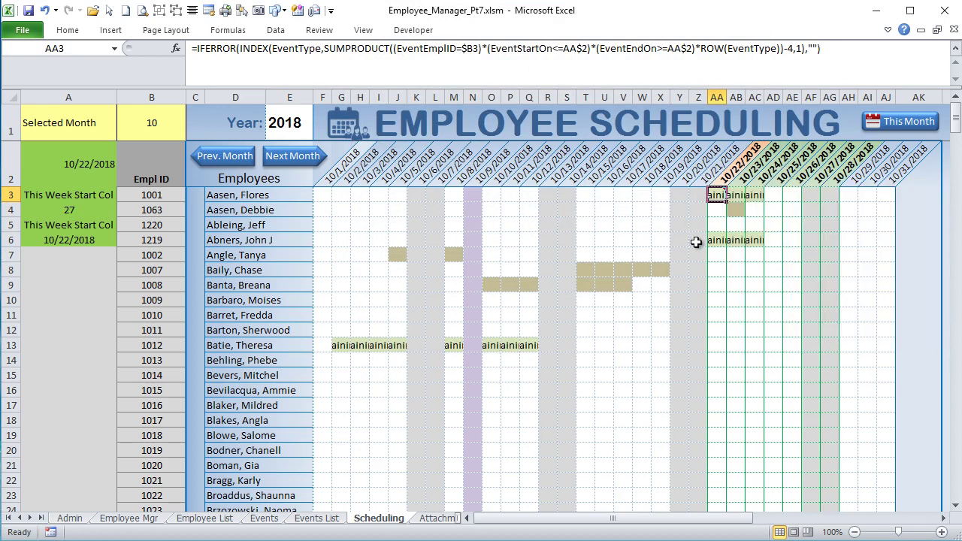
- Set the font colour of the "Training" conditional formatting rule to the same light green as its fill and apply it
double_click(726, 97)
click(83, 36)
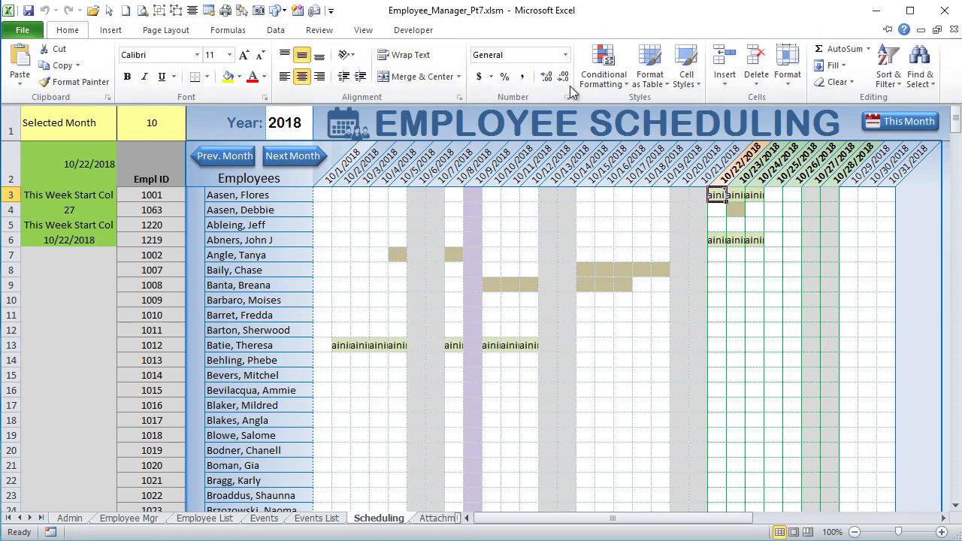
click(601, 68)
click(577, 303)
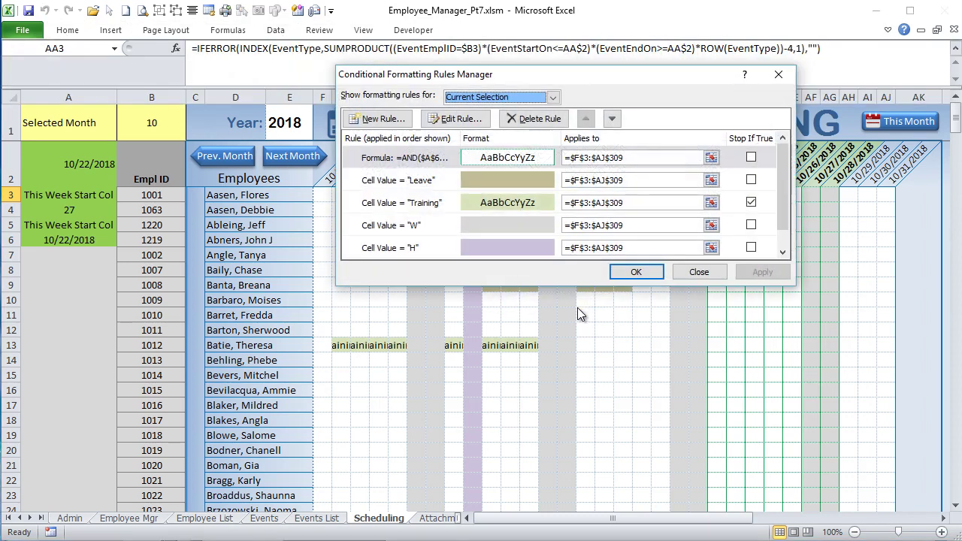
click(450, 200)
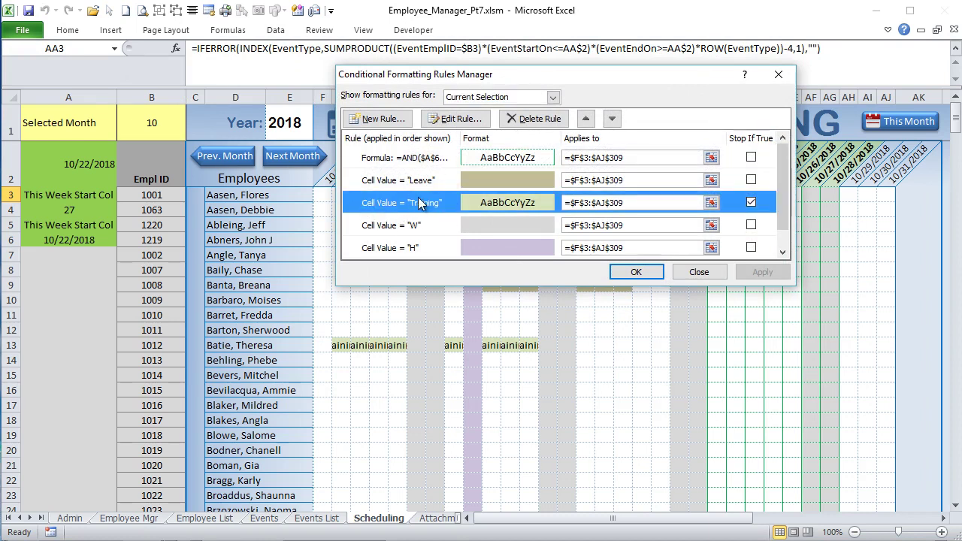
click(455, 120)
click(624, 269)
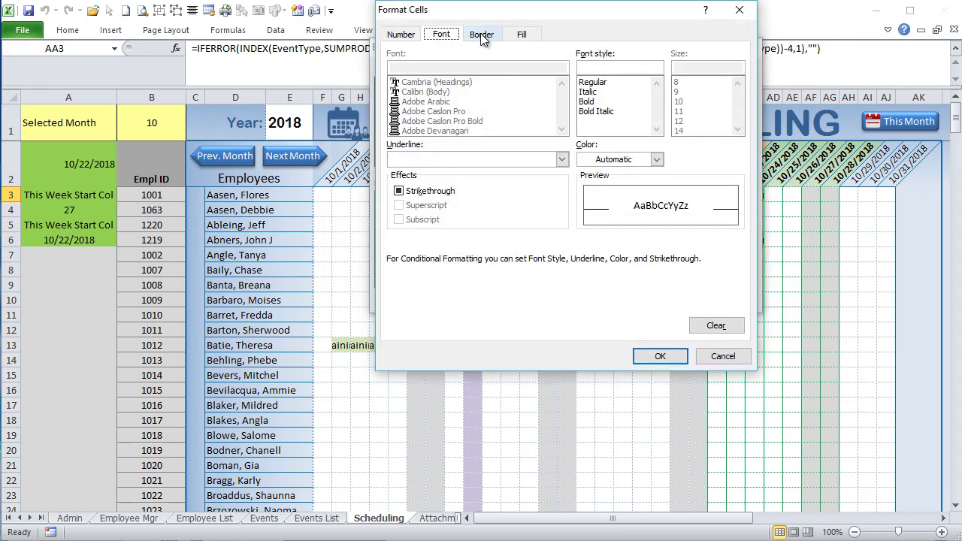
click(521, 34)
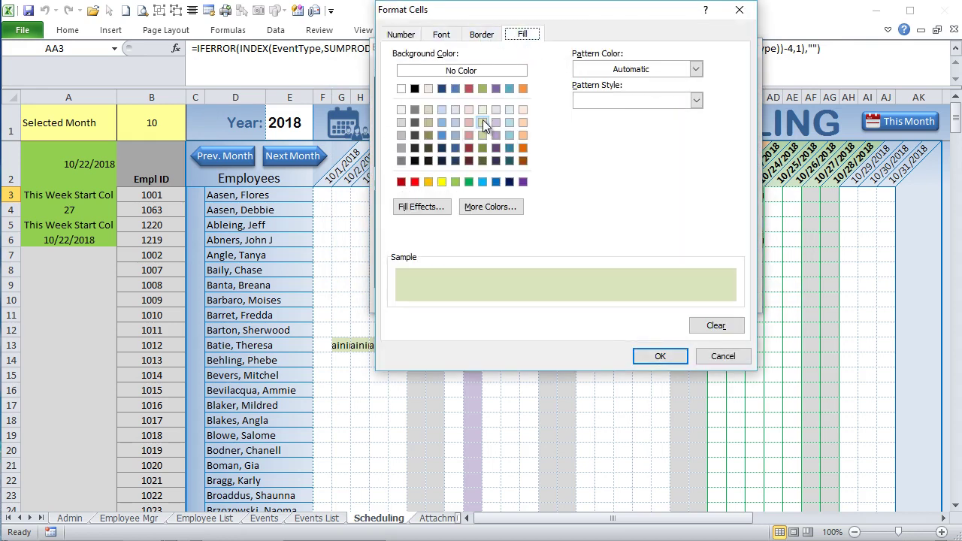
click(447, 37)
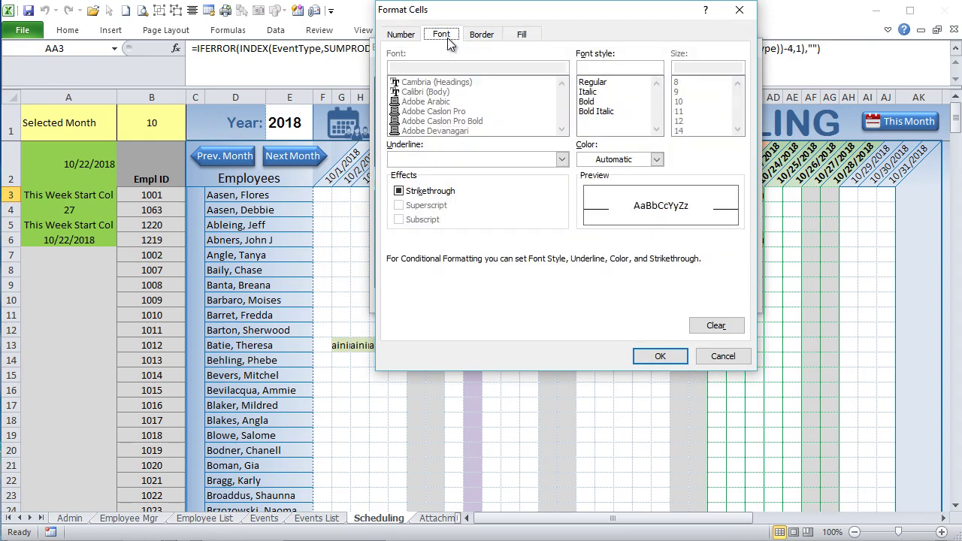
click(656, 158)
click(618, 231)
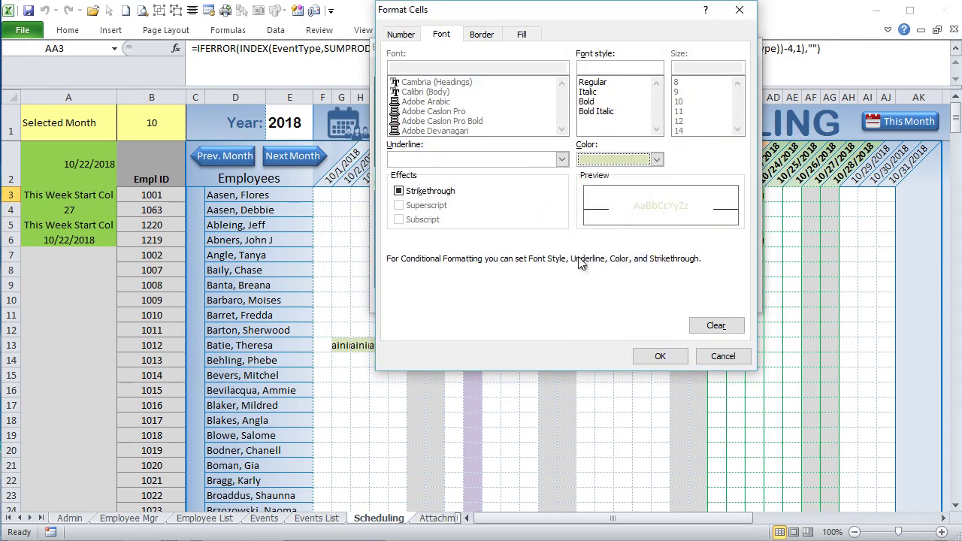
click(660, 356)
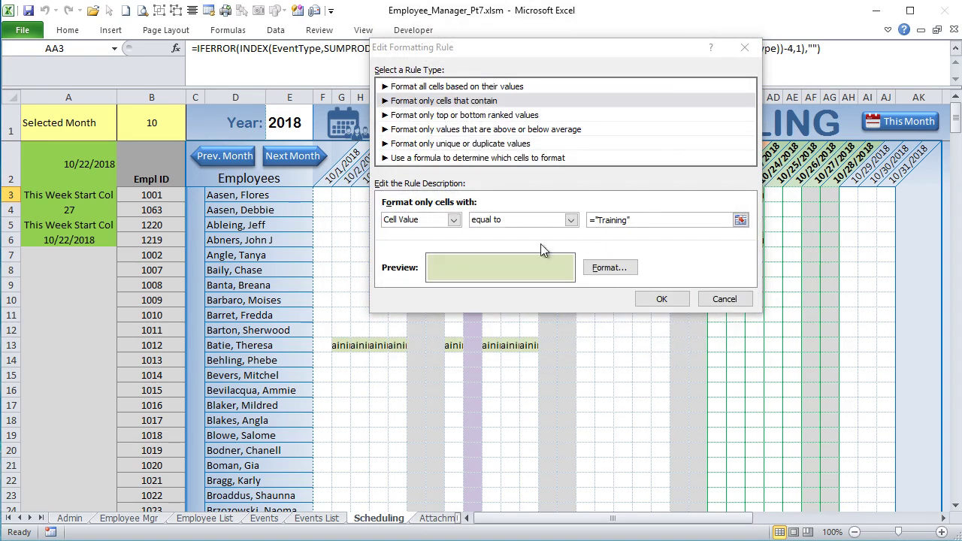
click(661, 299)
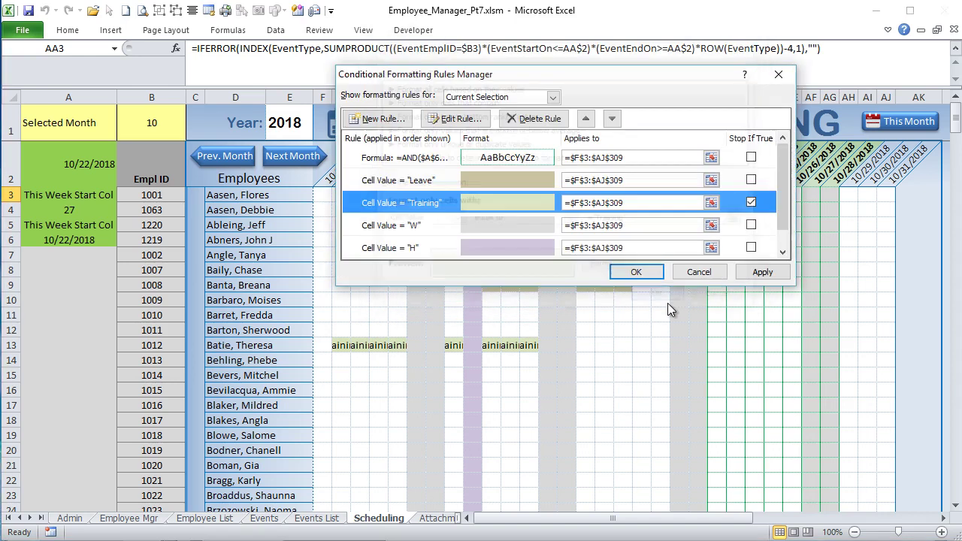
click(639, 272)
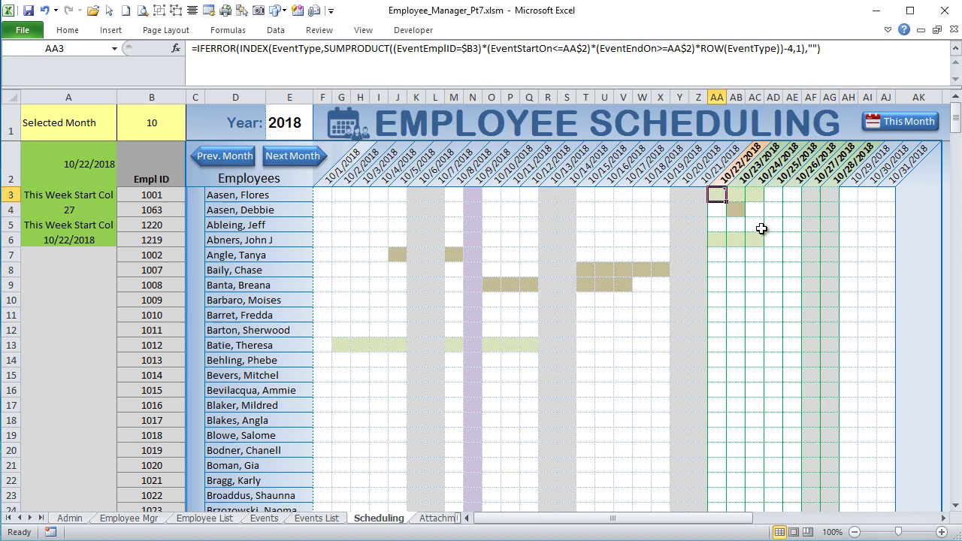
- Copy the weekend, holiday and event formula from cell Z3 into AA3
click(695, 193)
click(716, 194)
click(699, 196)
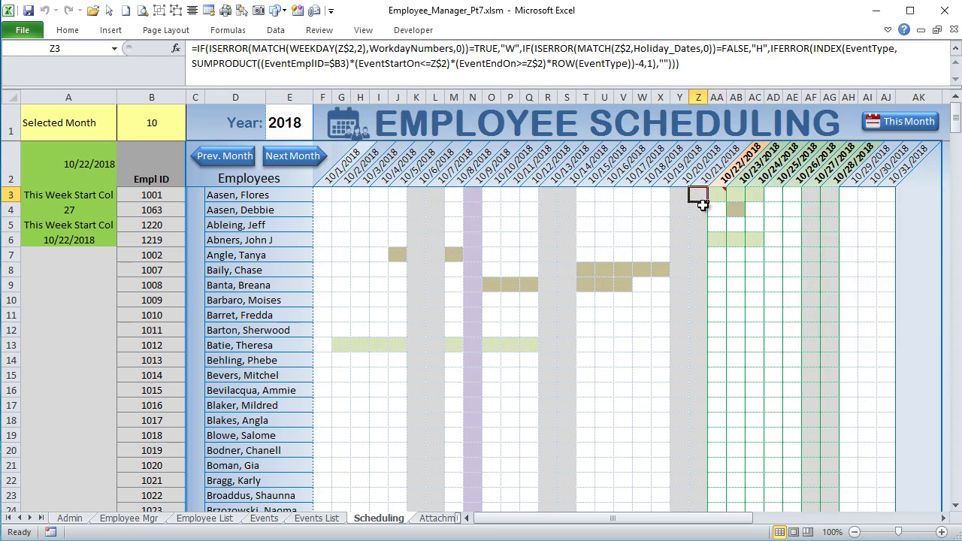
drag(705, 204, 728, 204)
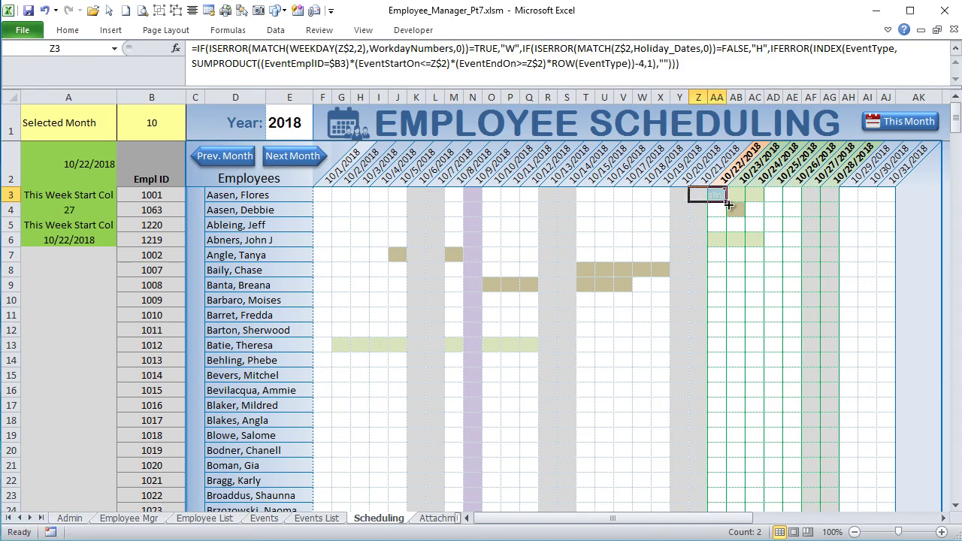
click(720, 194)
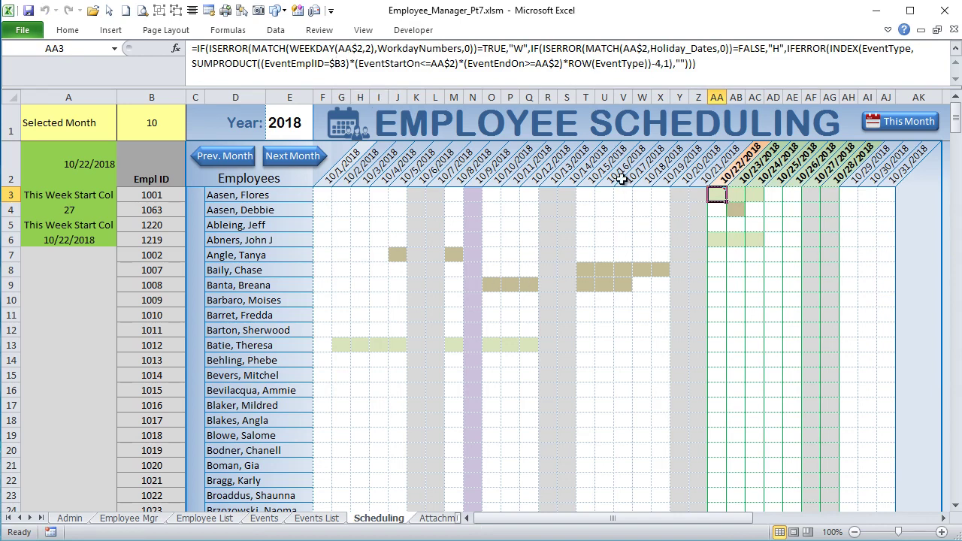
- Examine the weekend "W" and holiday "H" conditions in AA3's formula, comparing them with weekend cell K3 and holiday cell N3
click(698, 221)
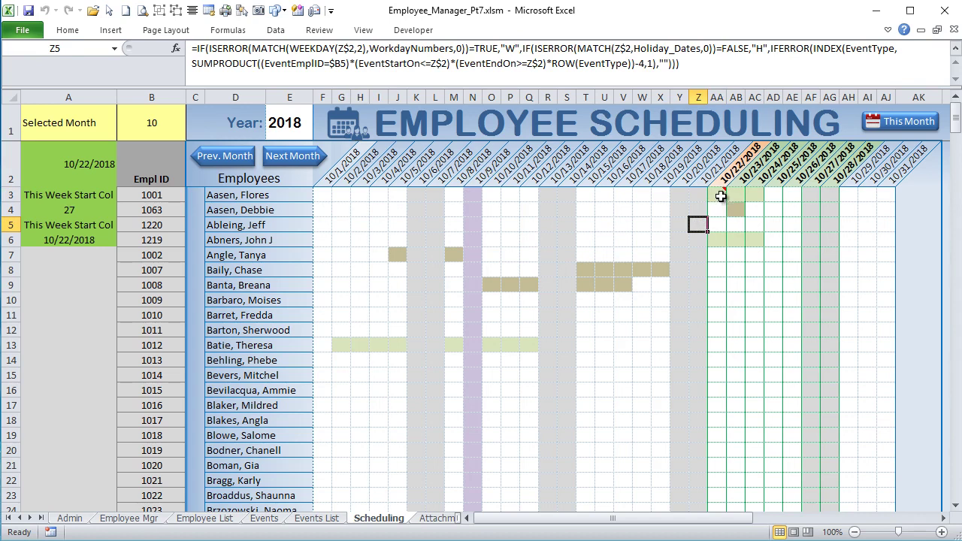
click(716, 196)
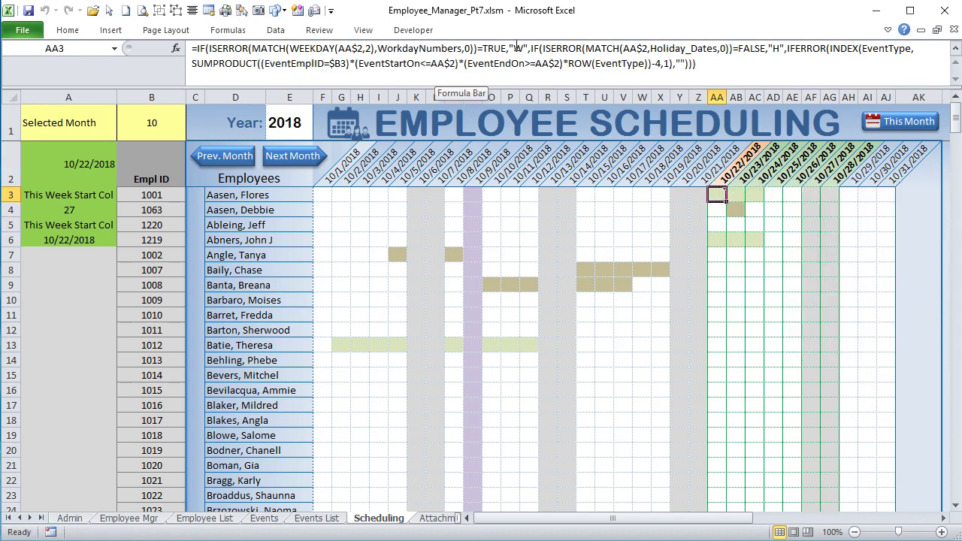
drag(530, 48, 481, 48)
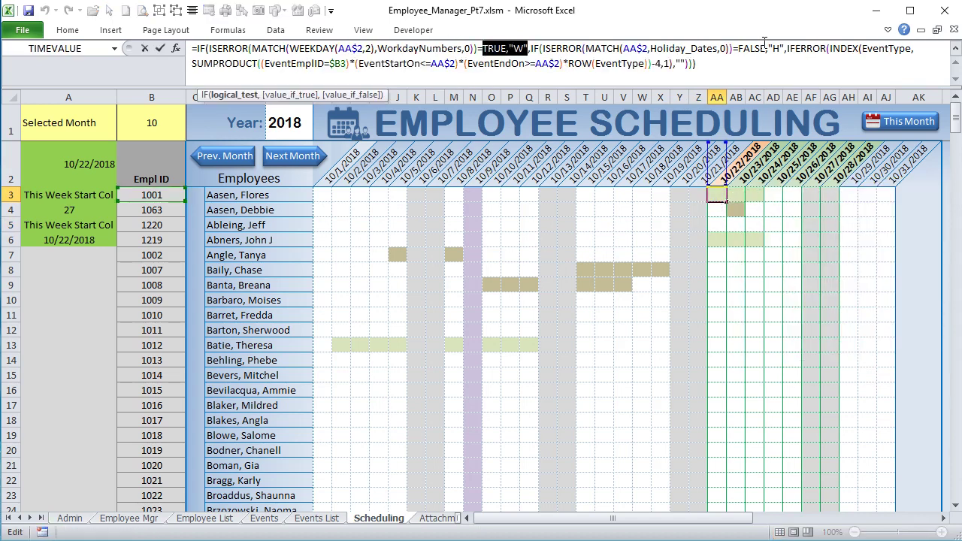
drag(764, 47, 658, 48)
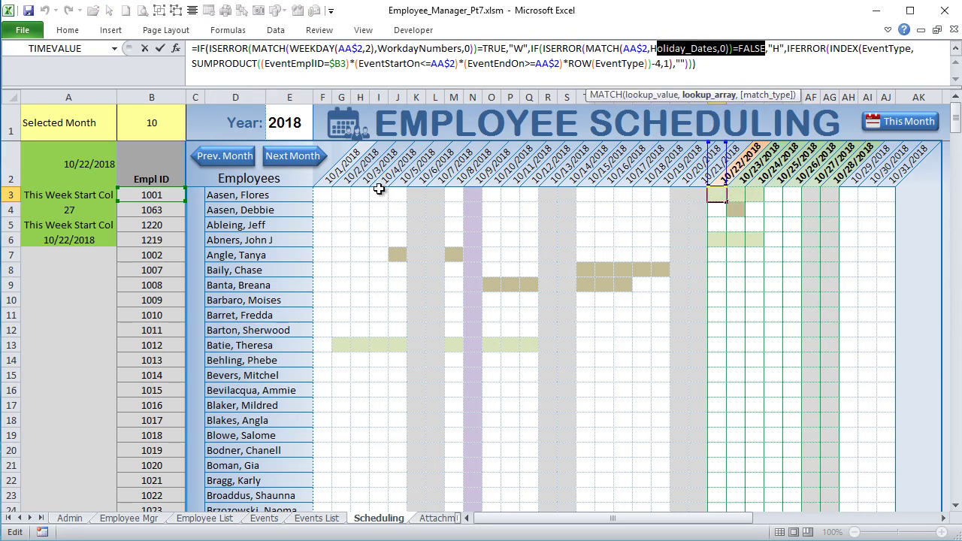
click(413, 195)
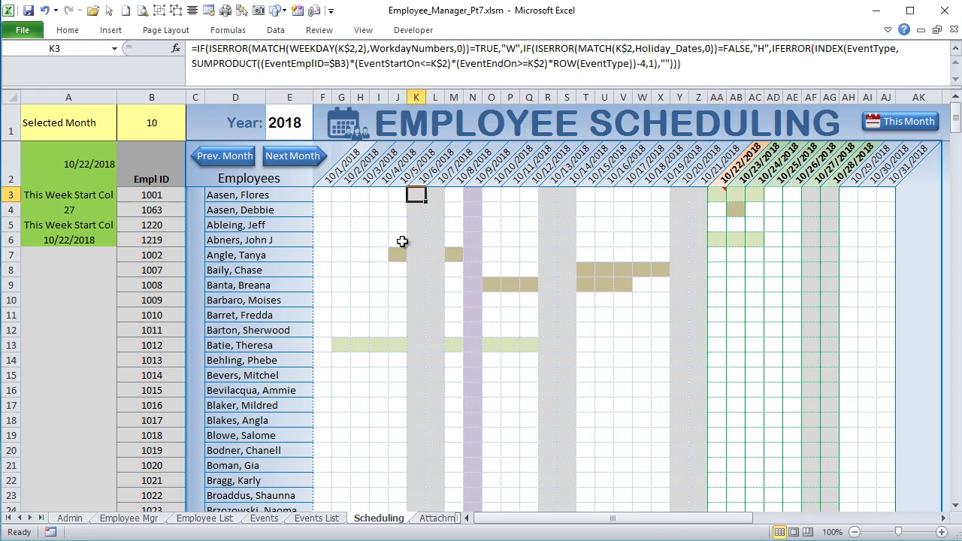
click(472, 194)
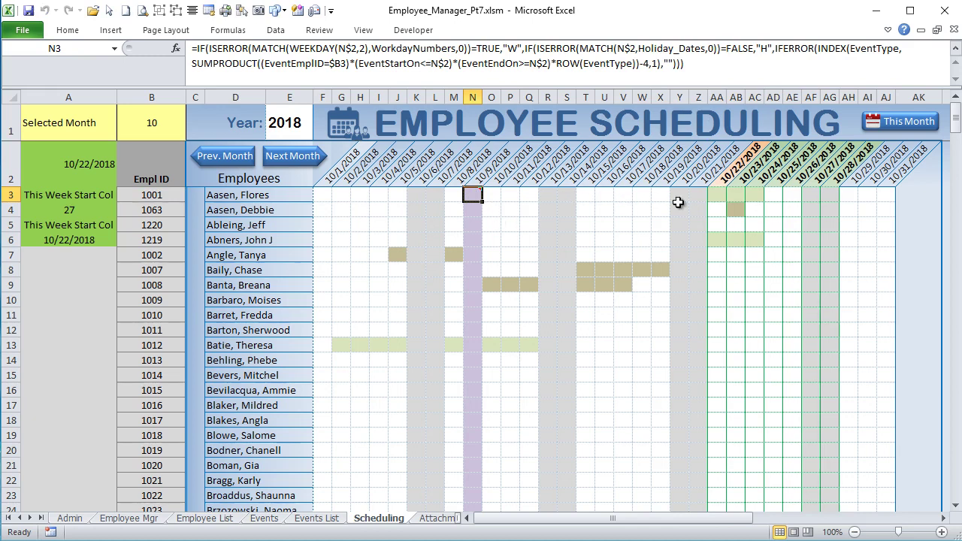
click(720, 195)
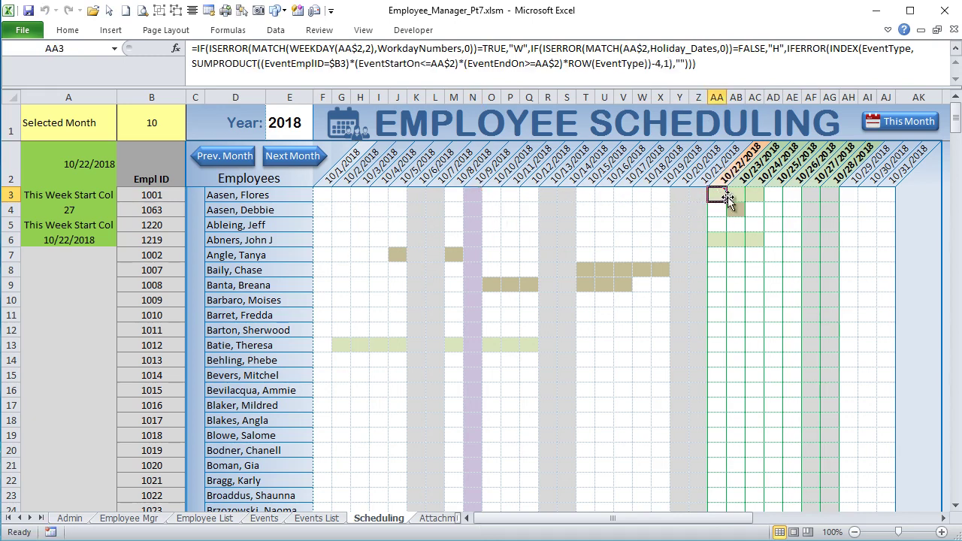
- Check the employee ID cell B3 and date cell AA2 that the formula in AA3 refers to
click(160, 195)
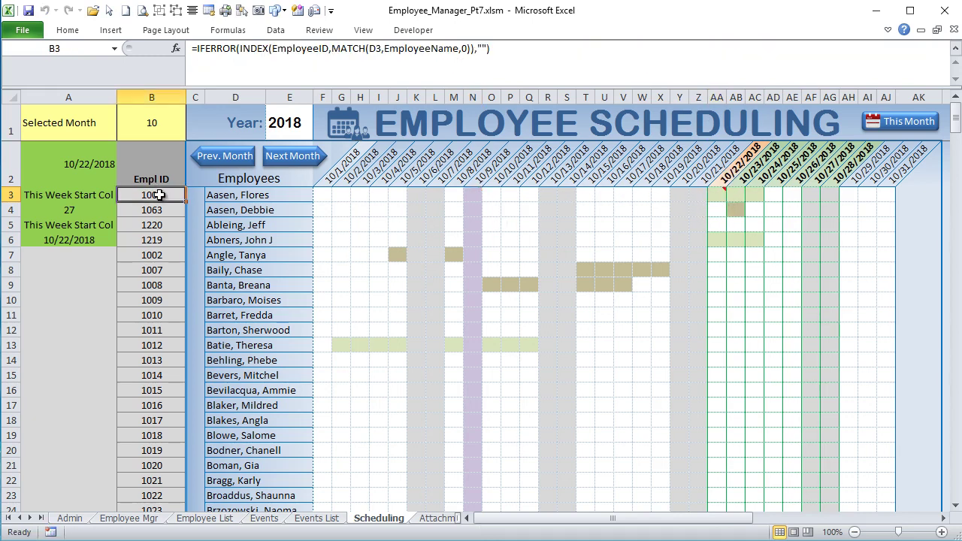
click(720, 179)
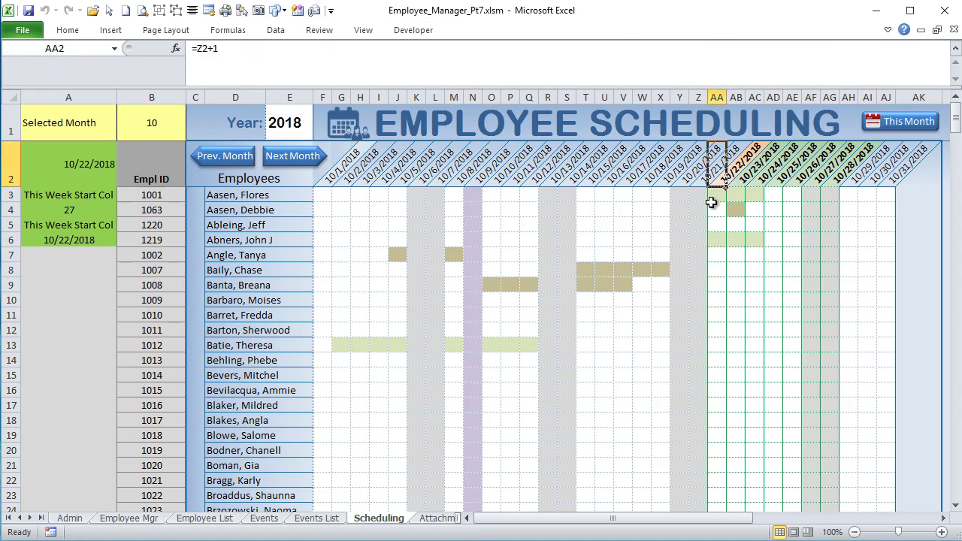
click(715, 197)
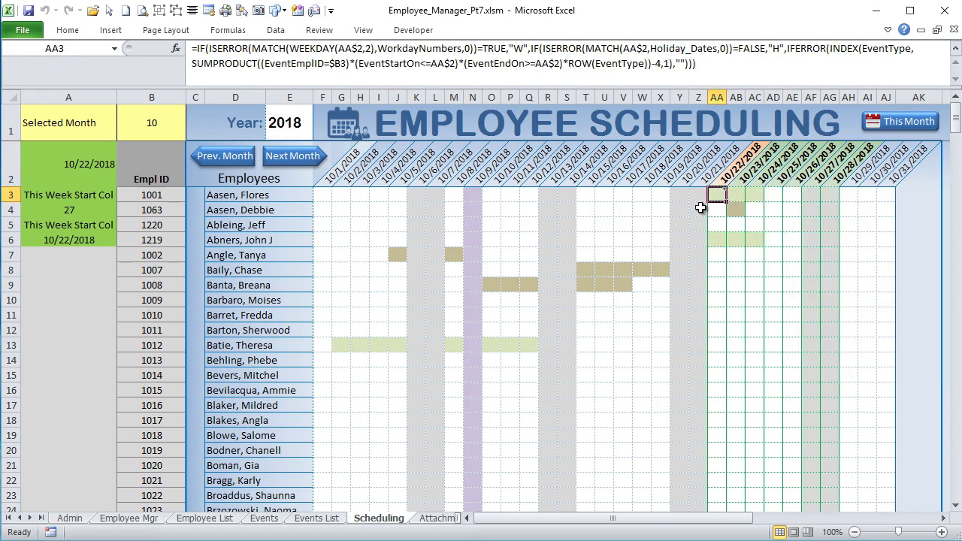
mouse_move(718, 194)
- Review the conditional formatting rules that apply to cell U8, including the "Leave" rule, without changing them
click(605, 271)
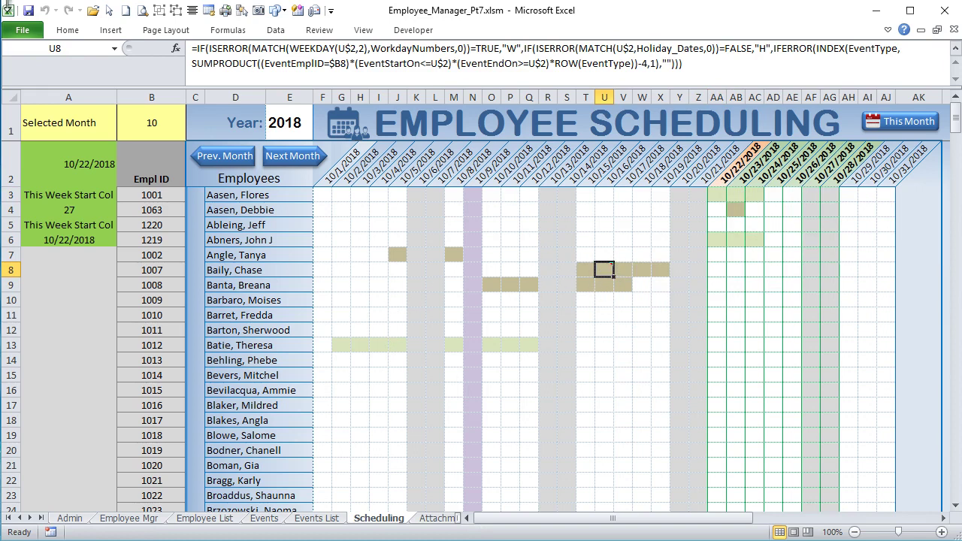
click(68, 30)
click(588, 78)
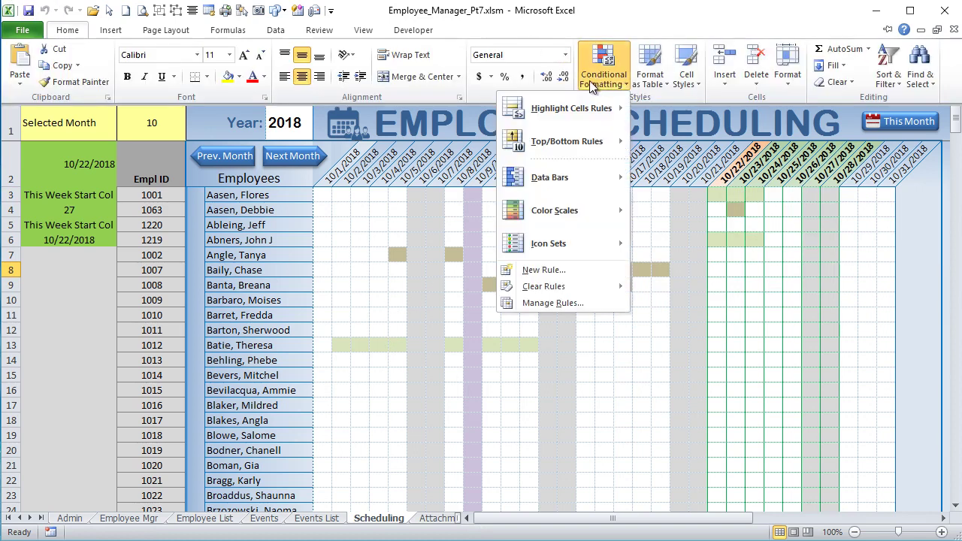
click(524, 301)
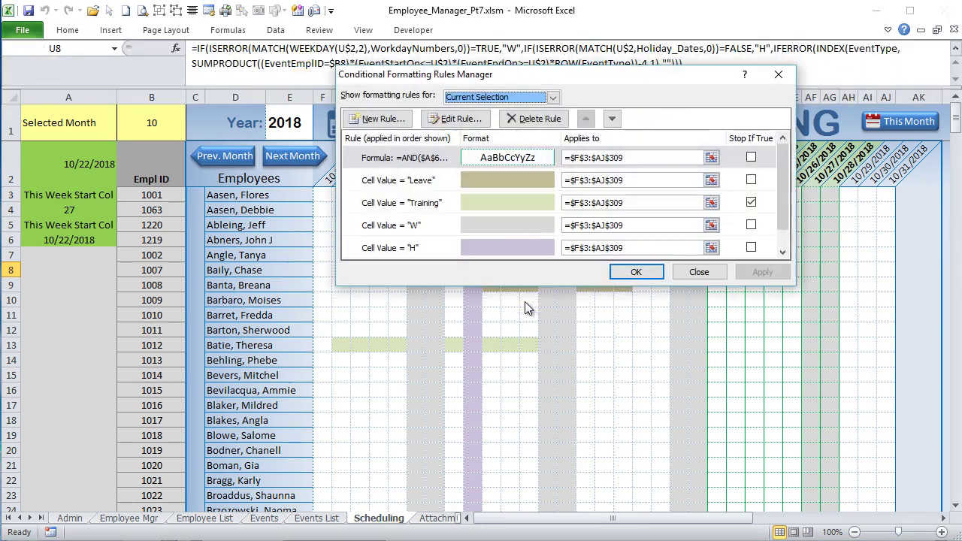
click(415, 182)
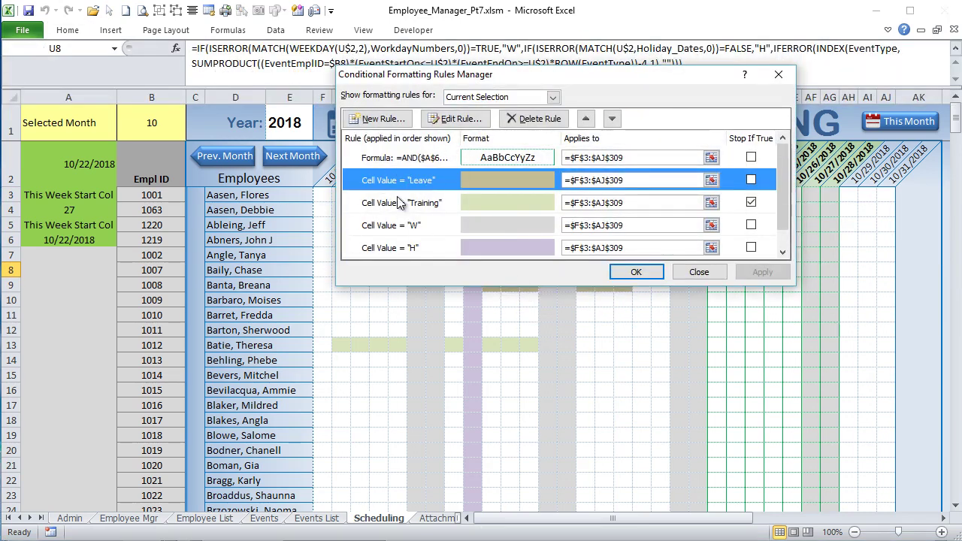
click(719, 278)
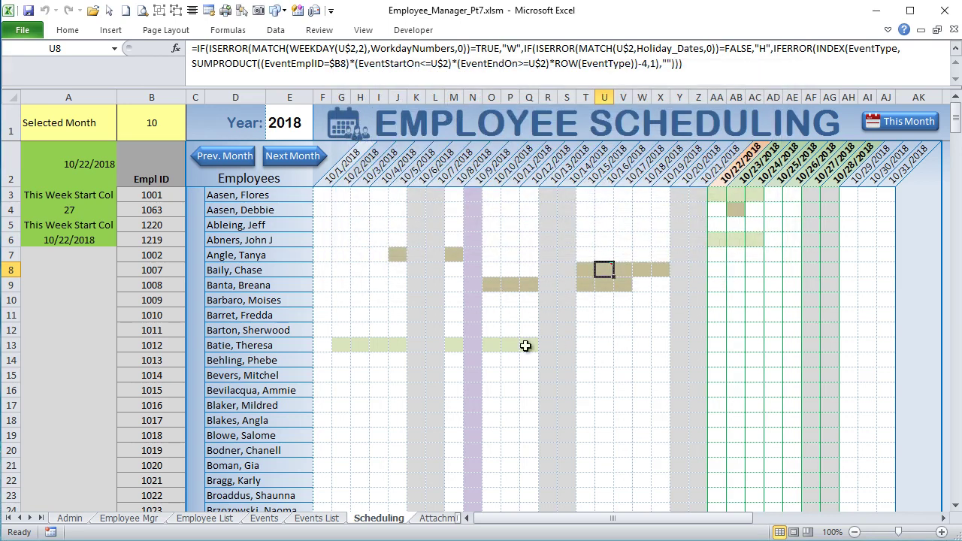
- Examine the formulas in N5 and J7, focusing on J7's IFERROR(INDEX(EventType, SUMPRODUCT…)) event lookup
click(475, 223)
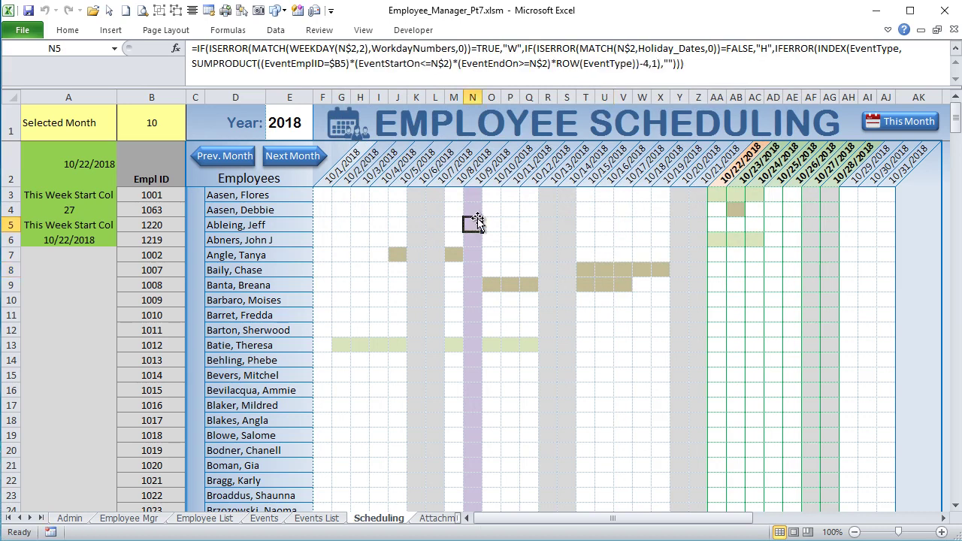
mouse_move(476, 220)
click(393, 255)
mouse_move(392, 255)
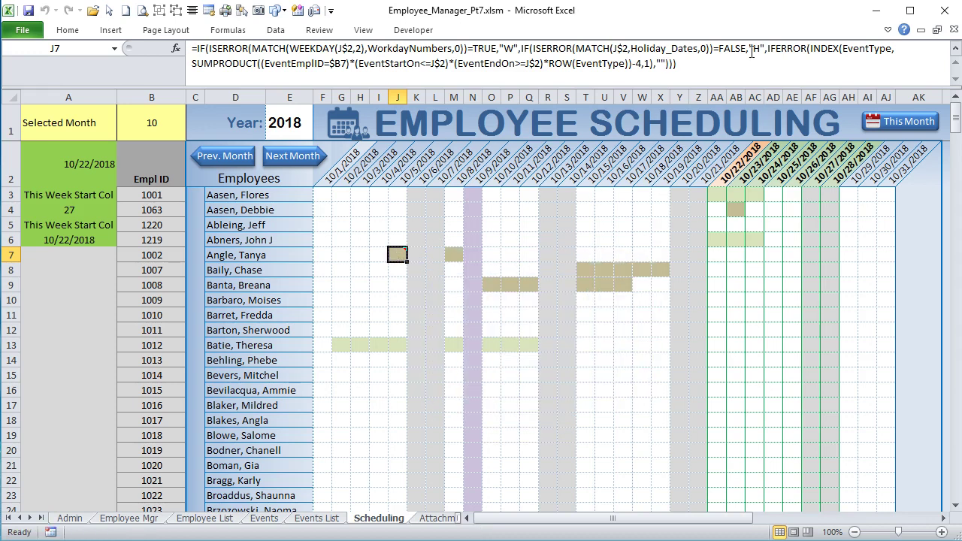
drag(742, 65, 766, 51)
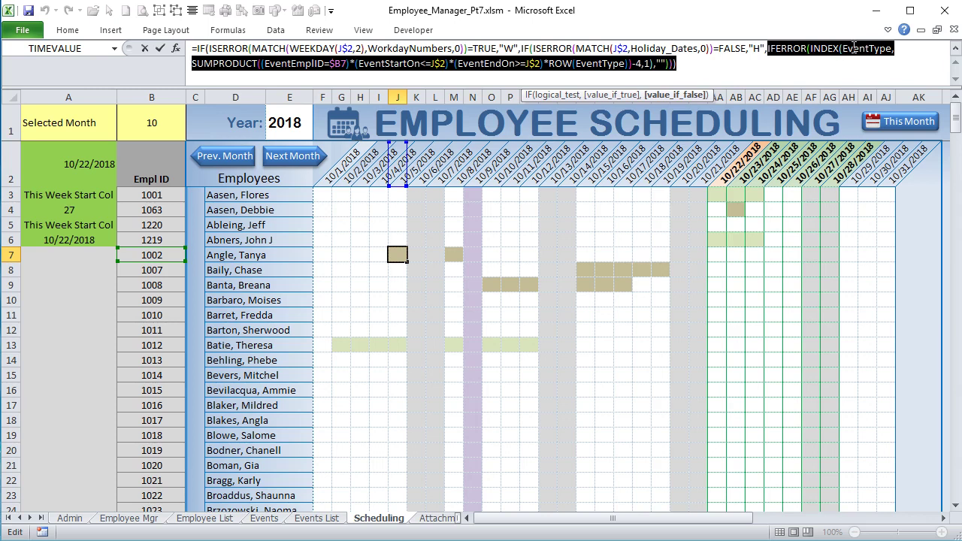
drag(894, 48, 850, 51)
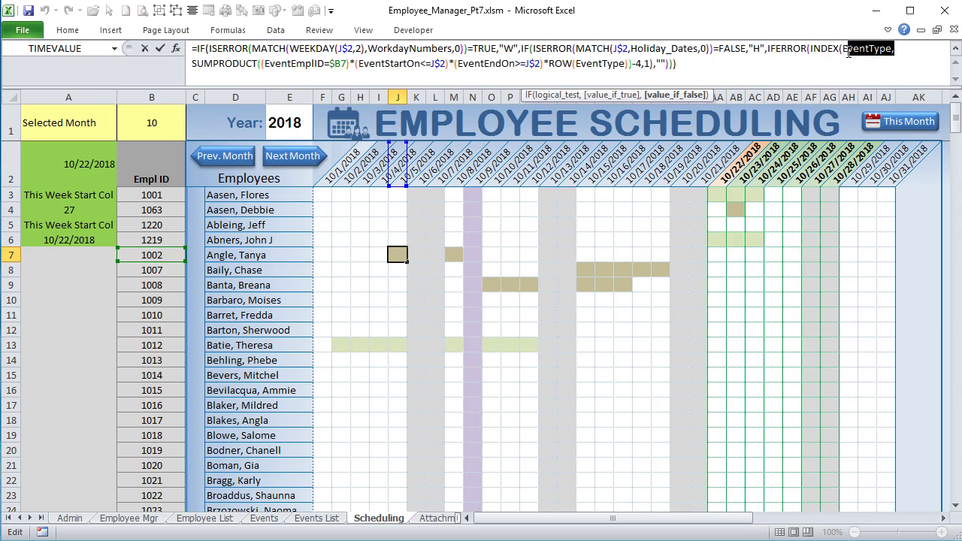
click(690, 65)
key(Return)
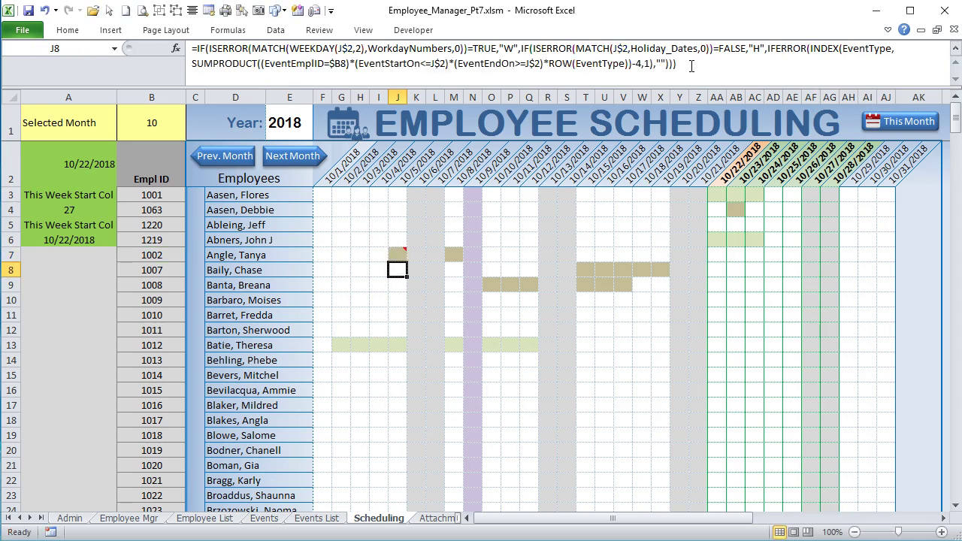
- Examine the Event ID lookup formula in BS13, focusing on the EventID index range and the -4 row offset, without changing it
click(397, 254)
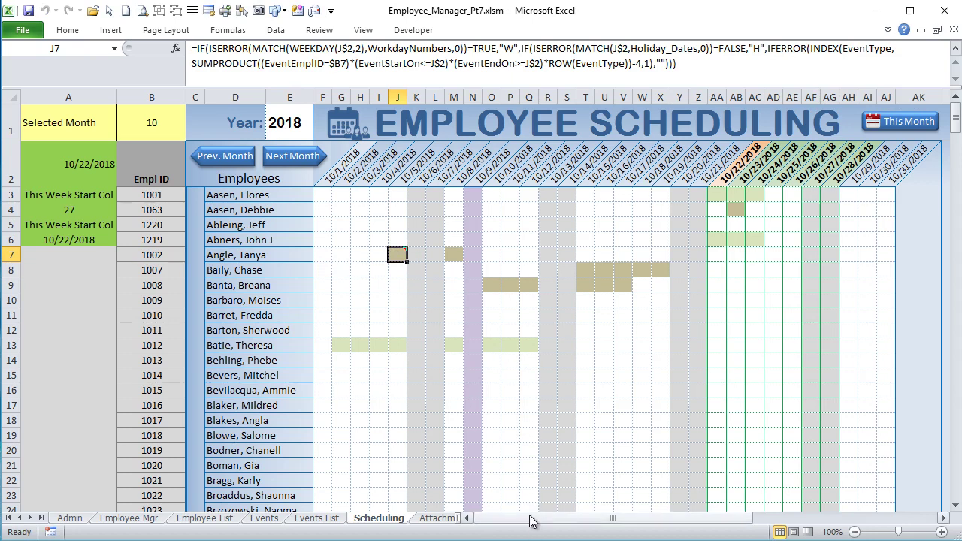
drag(529, 520, 795, 521)
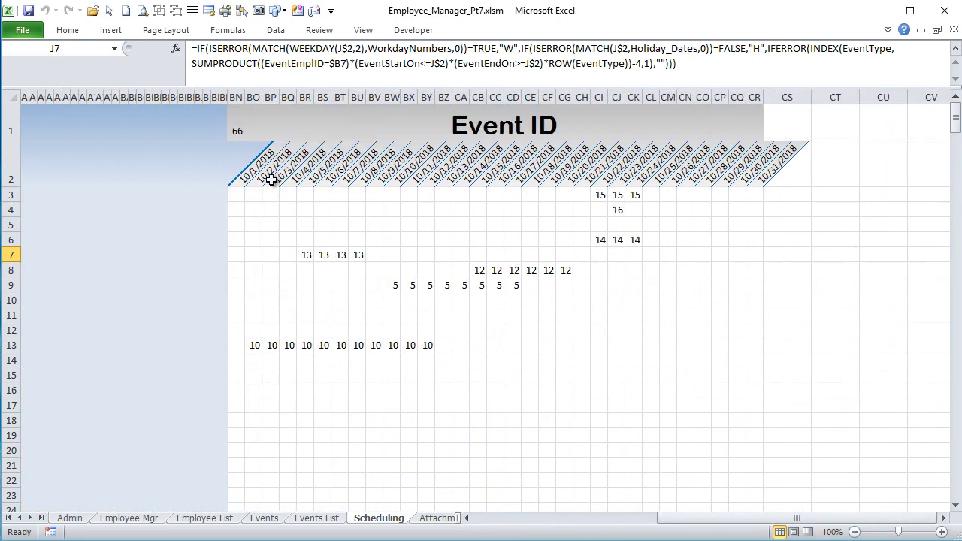
click(322, 345)
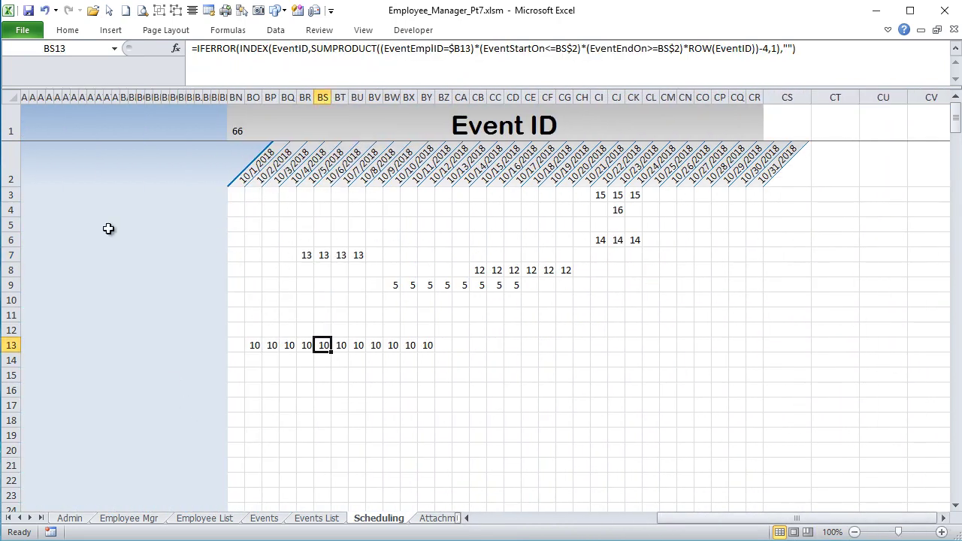
click(308, 48)
drag(308, 48, 273, 47)
click(271, 48)
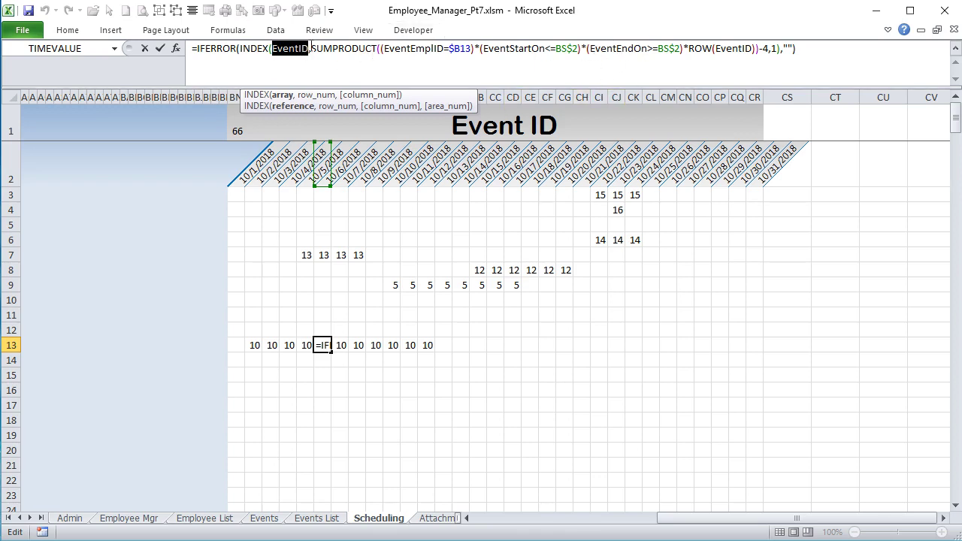
drag(309, 49, 290, 49)
click(764, 48)
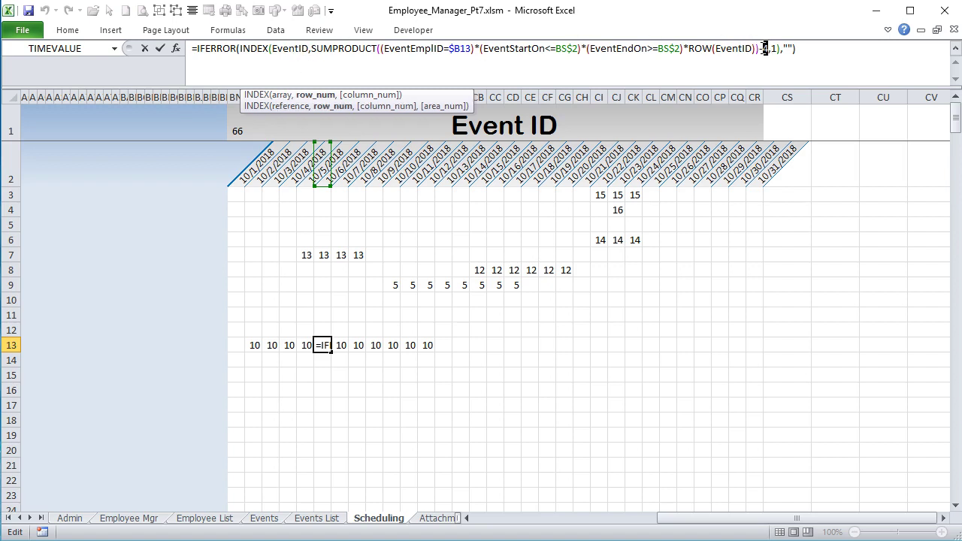
key(Return)
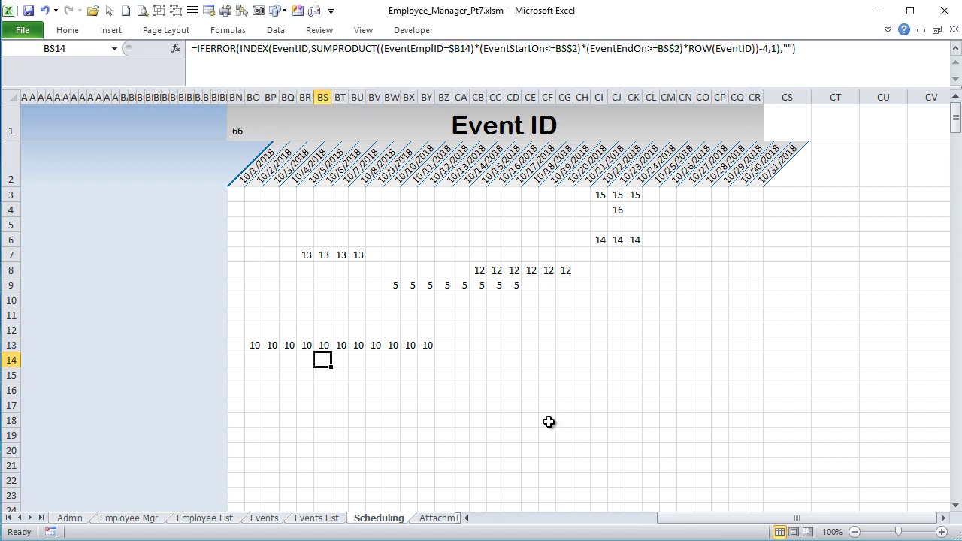
- Check the column-number formula in BN1 of the Event ID grid against the calendar's first date column, F
click(323, 345)
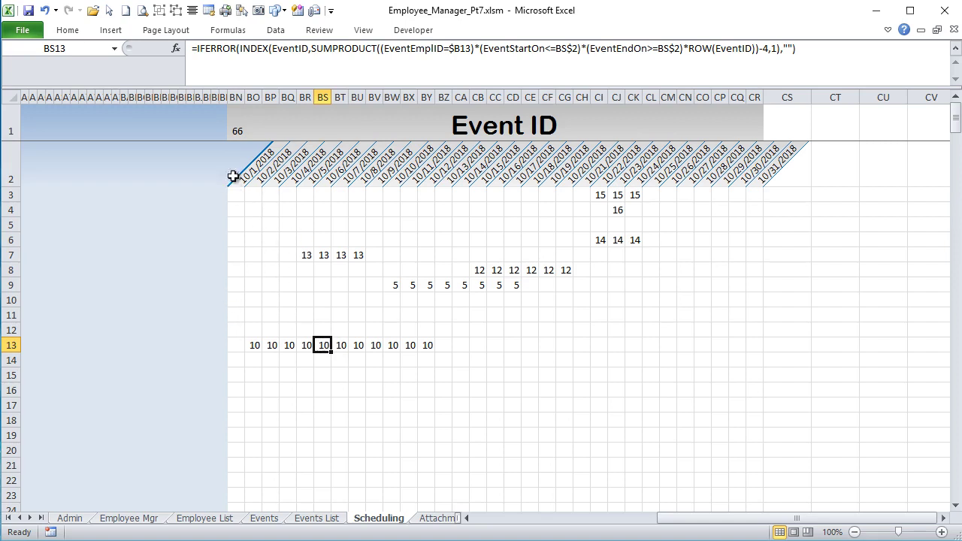
click(232, 131)
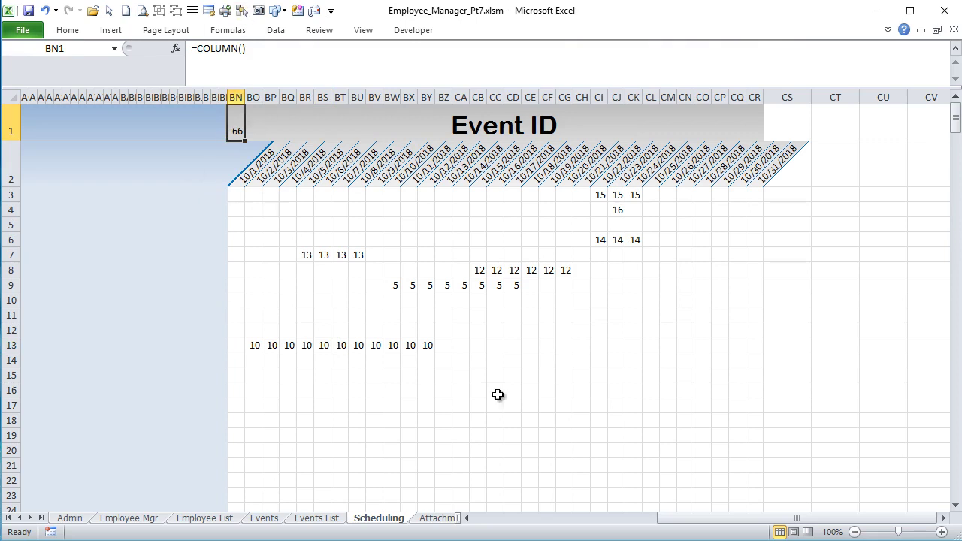
drag(697, 520, 415, 532)
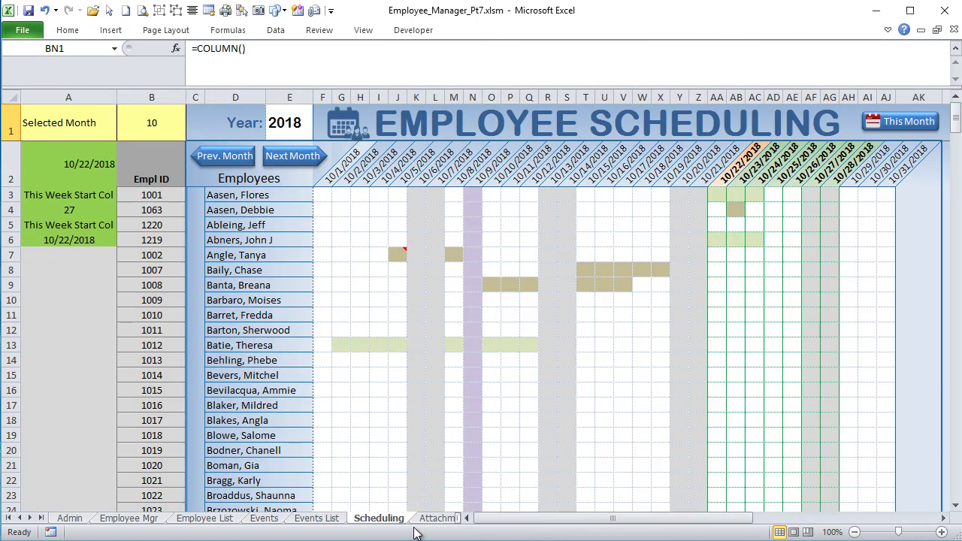
click(318, 187)
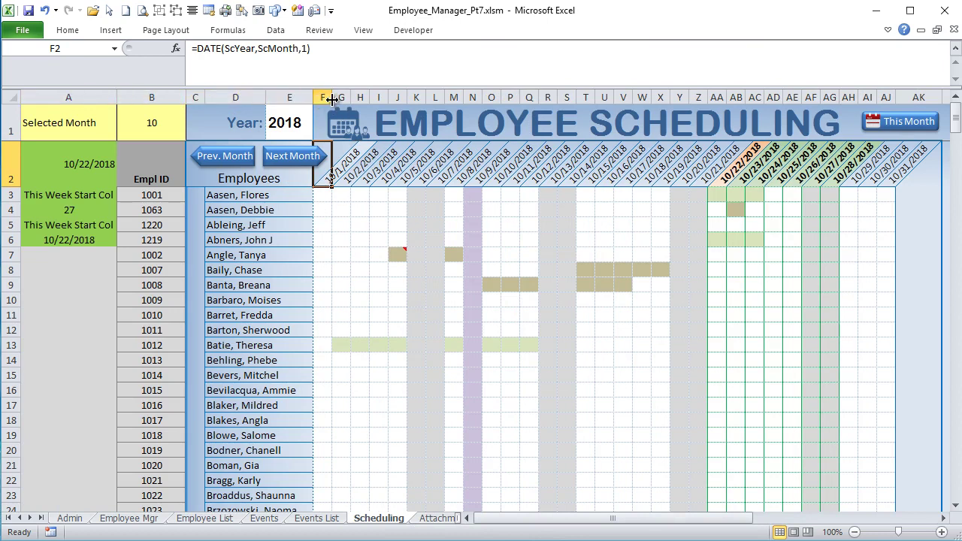
- Compare leave cell J7 in the calendar with its matching Event ID formula in BR7
click(389, 256)
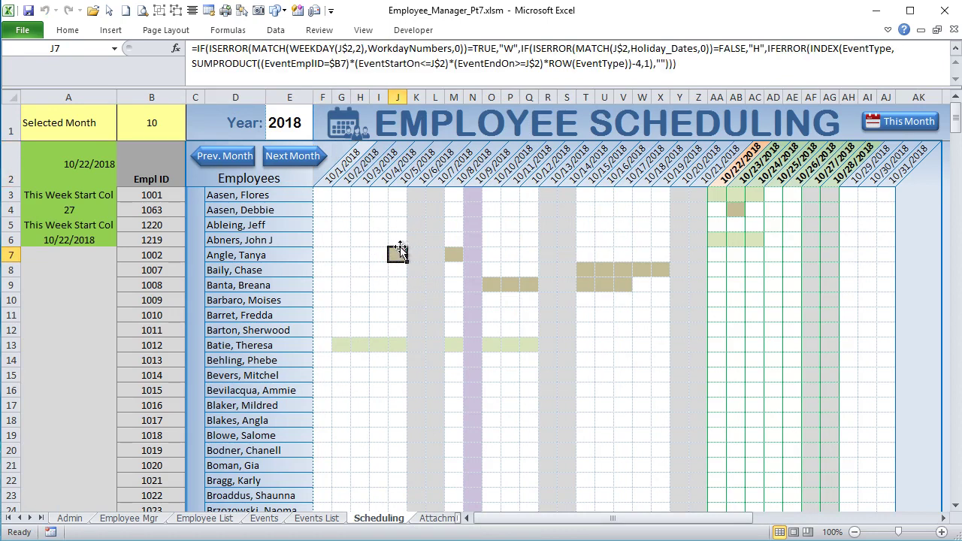
mouse_move(400, 252)
drag(558, 517, 722, 518)
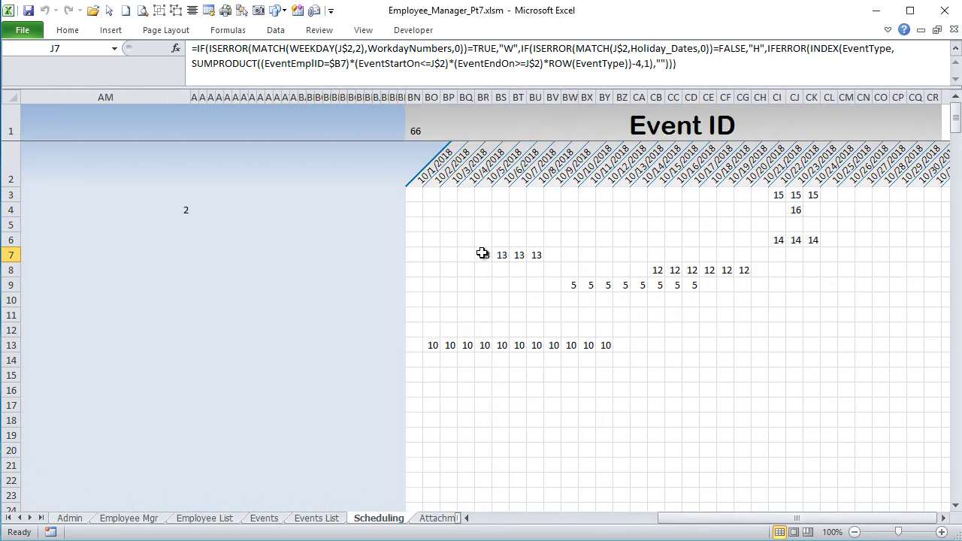
click(482, 254)
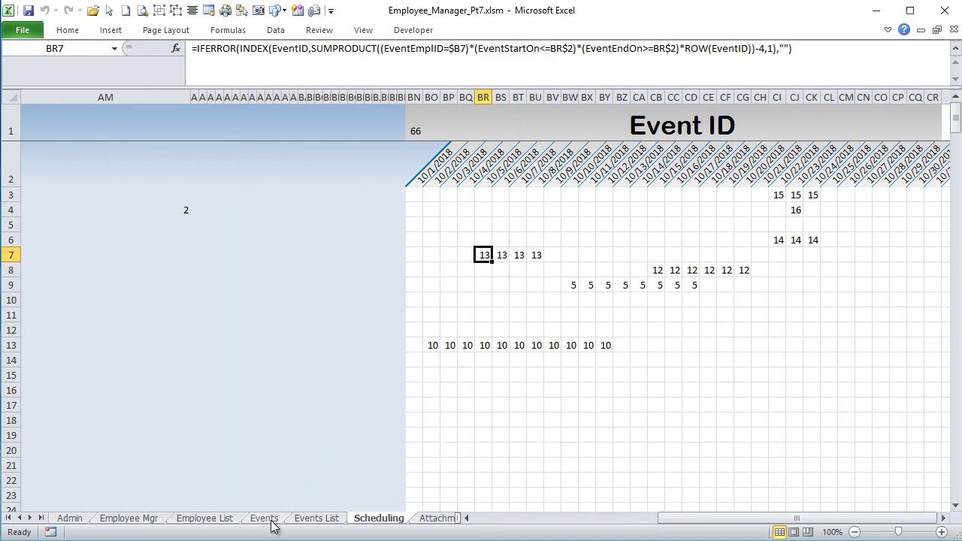
- Review the details stored for event ID 15 in row 17 of the Events List sheet
click(314, 519)
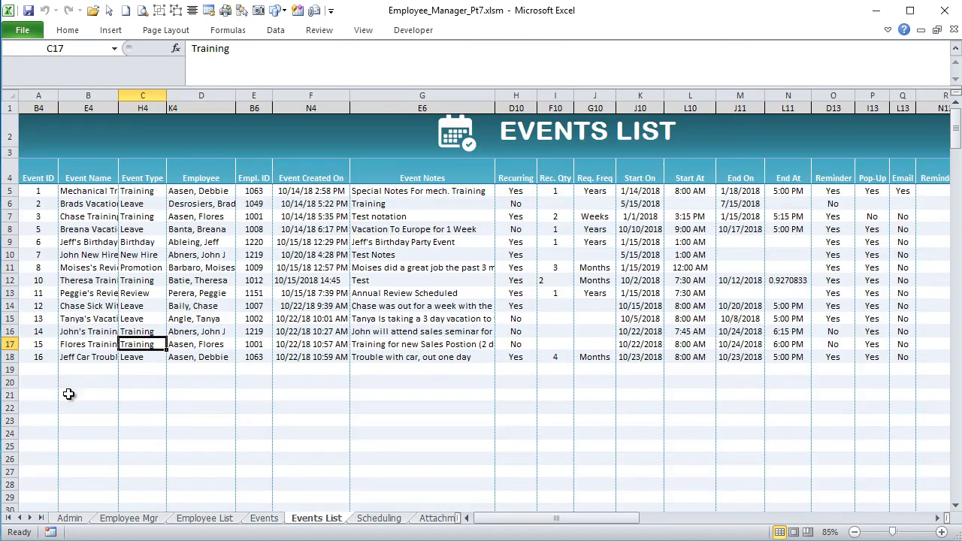
click(18, 344)
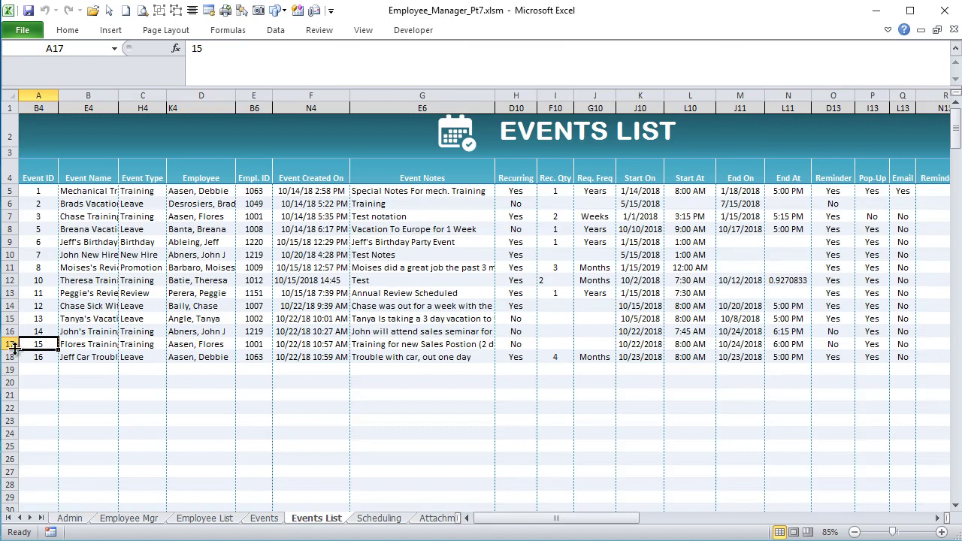
click(15, 344)
drag(88, 344, 911, 346)
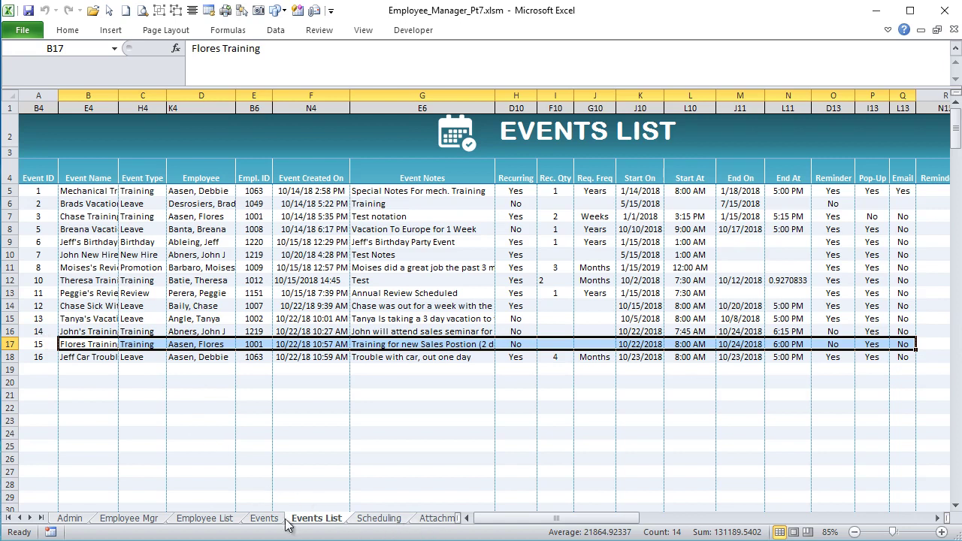
- Return to the Scheduling sheet and inspect the commented leave cell J7 in the calendar
click(367, 517)
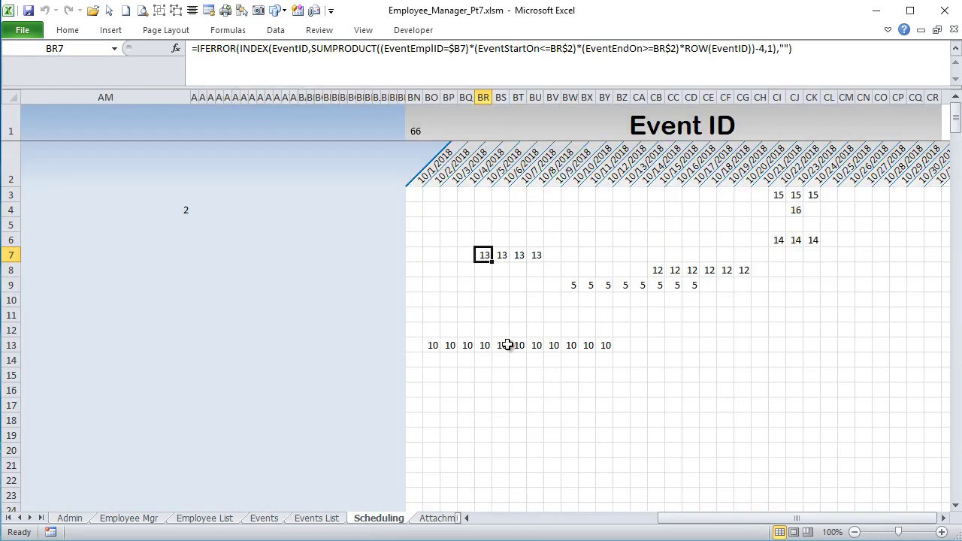
drag(736, 524, 736, 522)
drag(710, 520, 529, 538)
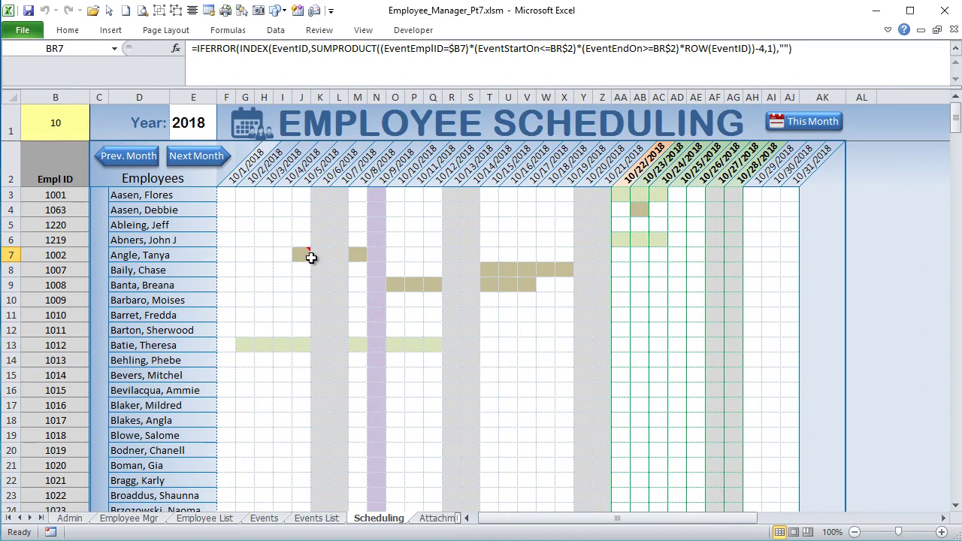
mouse_move(304, 255)
- Examine the DATE formula in first date cell F2 and the ScYear and ScMonth cells it refers to
click(227, 179)
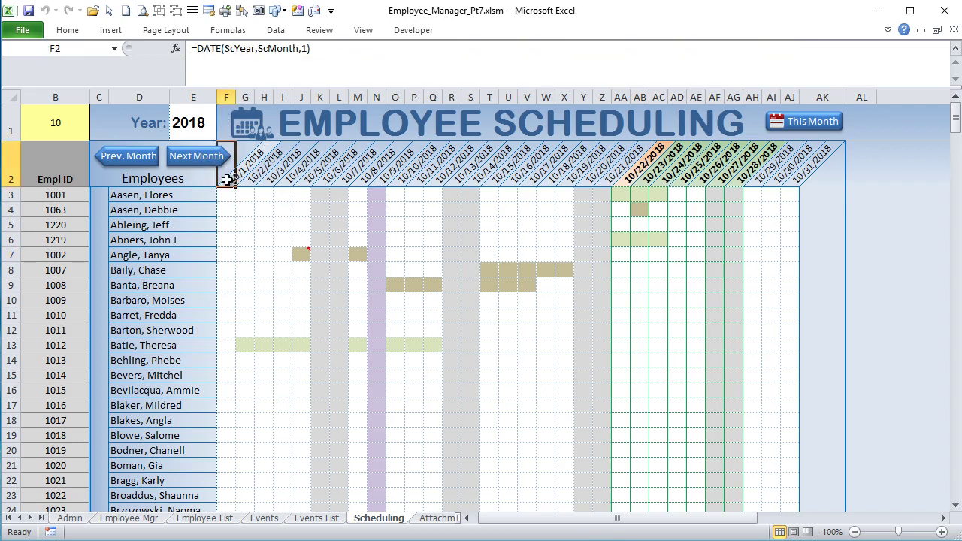
drag(612, 522, 578, 525)
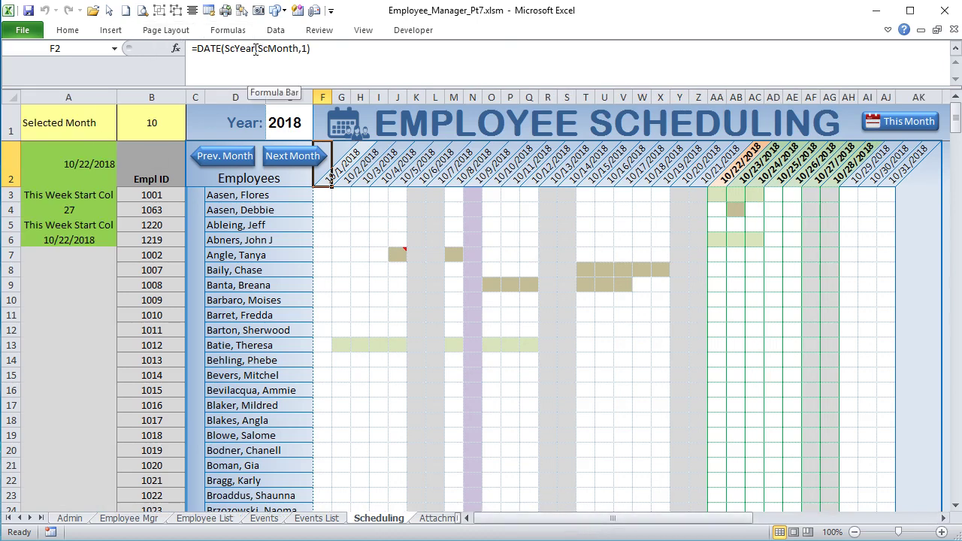
click(284, 122)
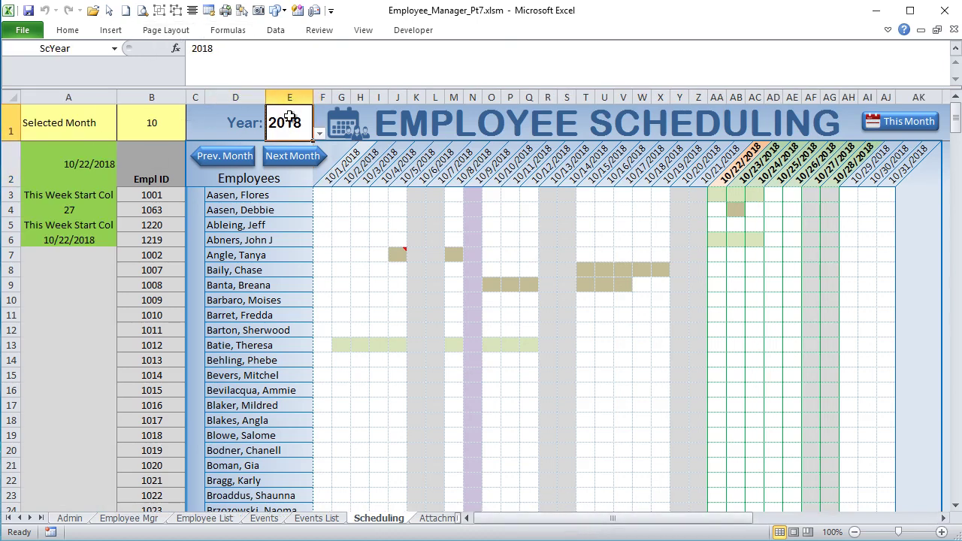
click(323, 182)
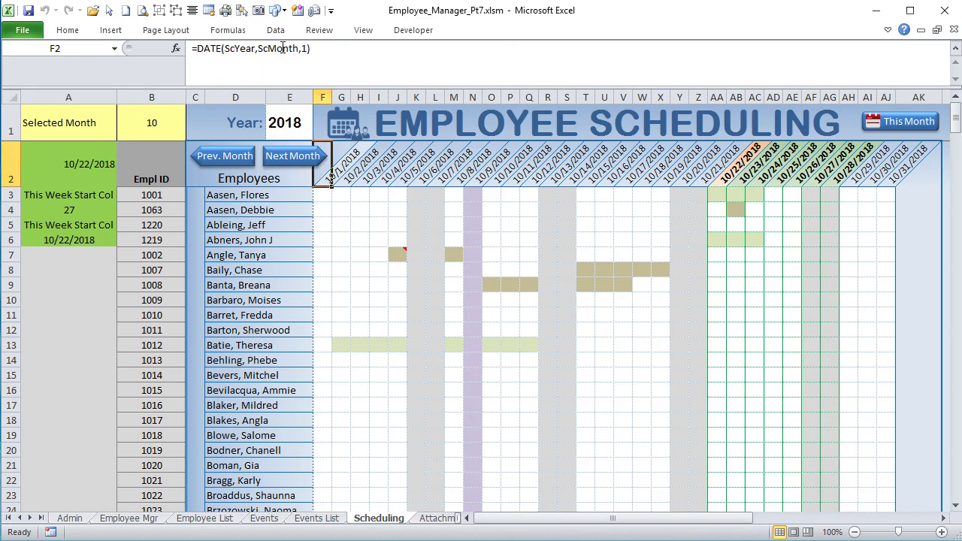
click(168, 115)
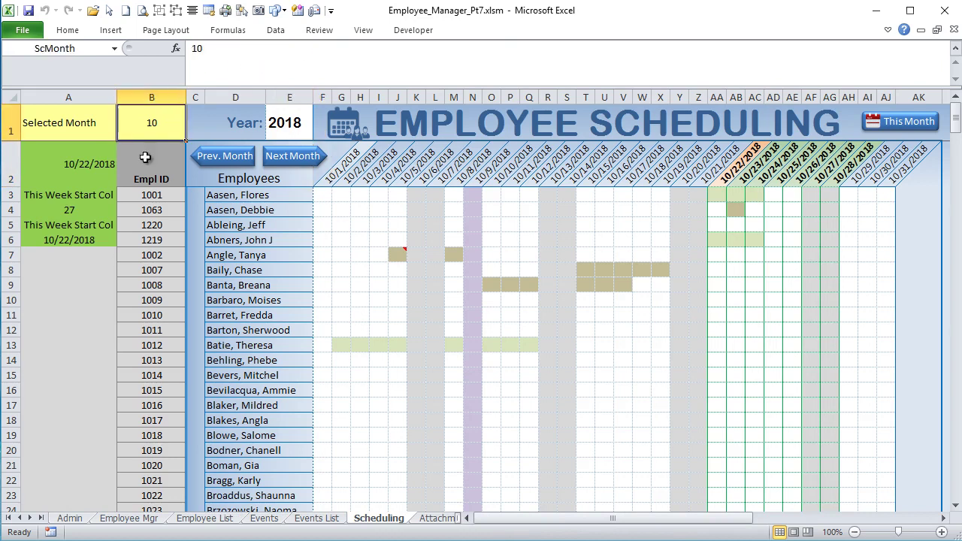
click(323, 181)
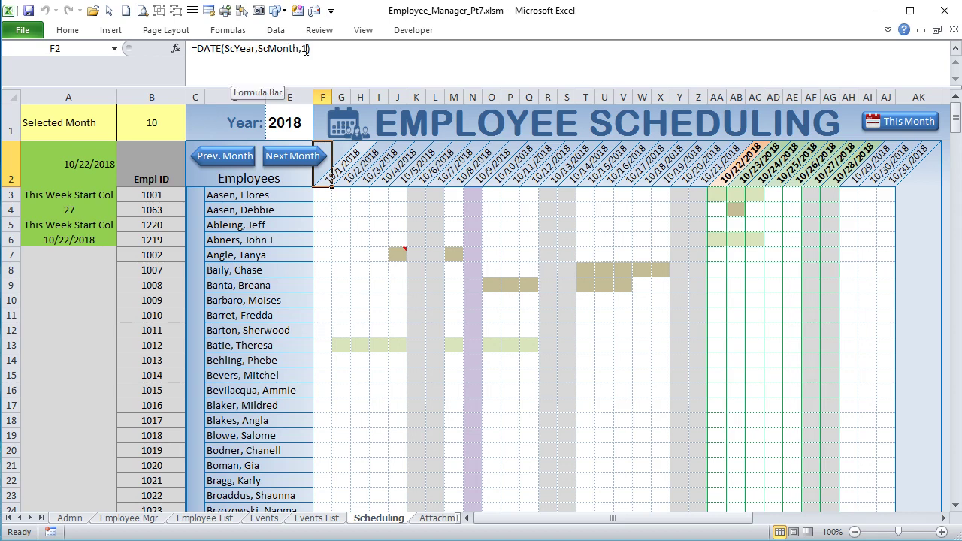
- Set the schedule year to 2017 and check the date headers and calendar grid
click(278, 124)
click(319, 133)
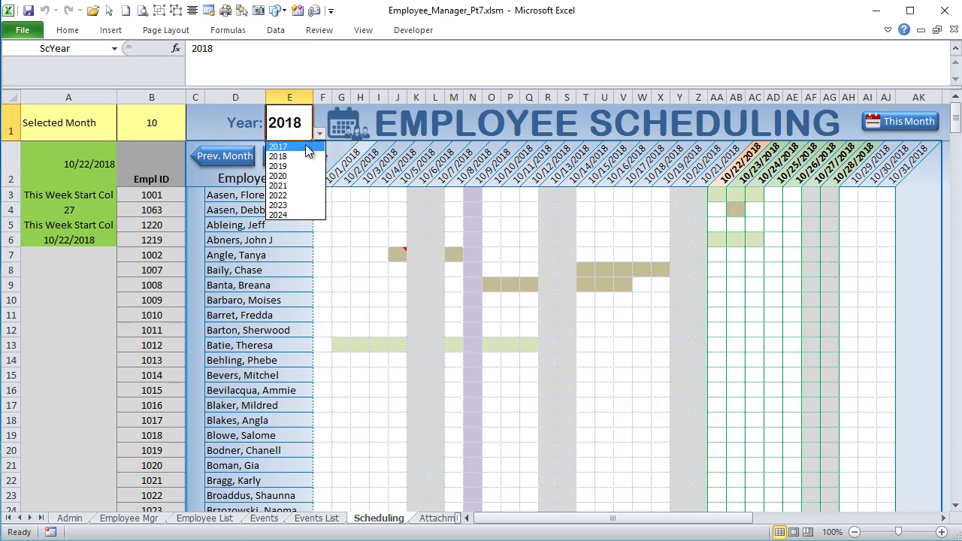
click(278, 147)
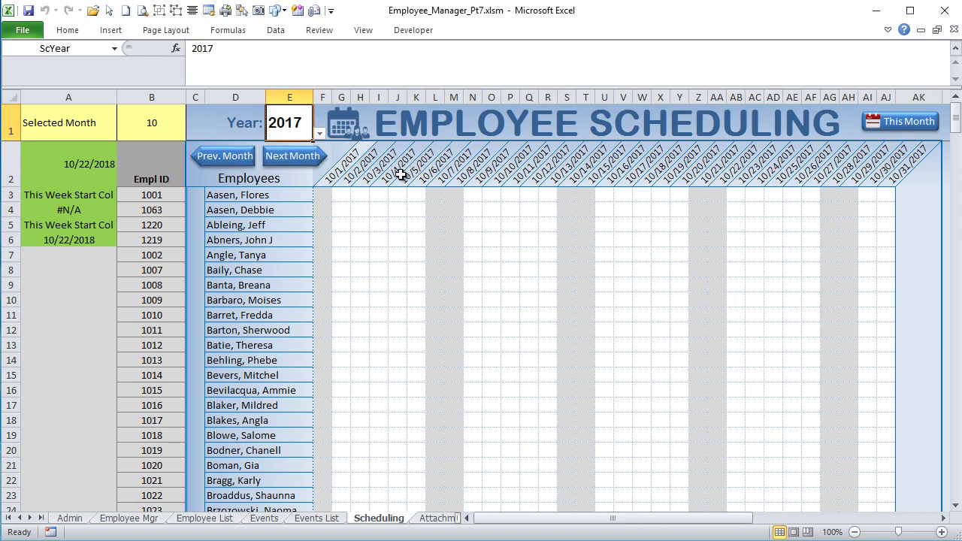
drag(379, 177, 822, 165)
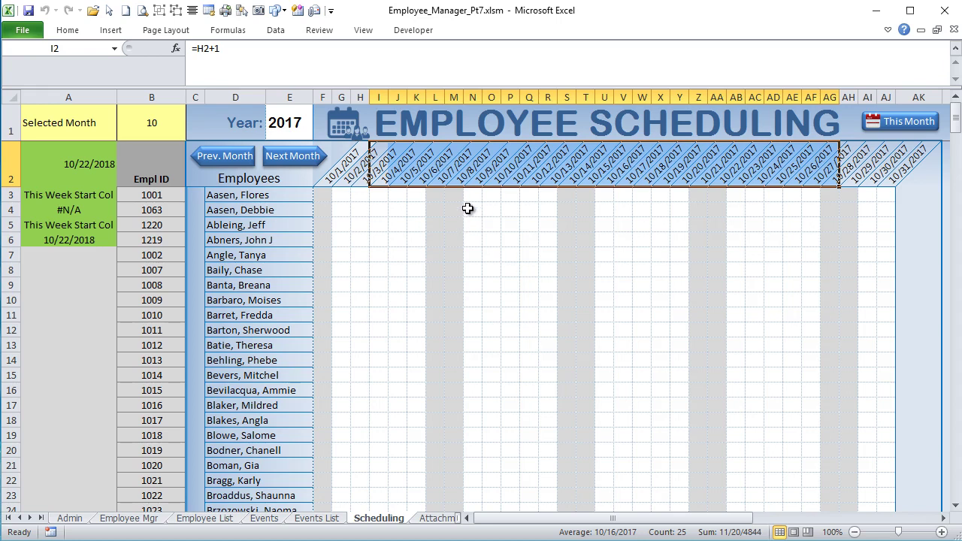
drag(467, 208, 800, 451)
click(384, 242)
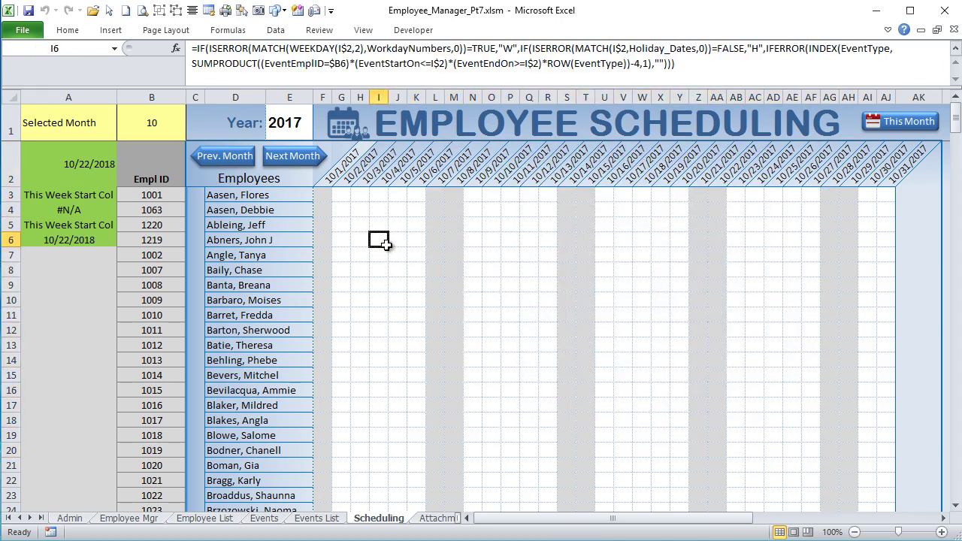
- Set the schedule year back to 2018
click(297, 126)
click(319, 135)
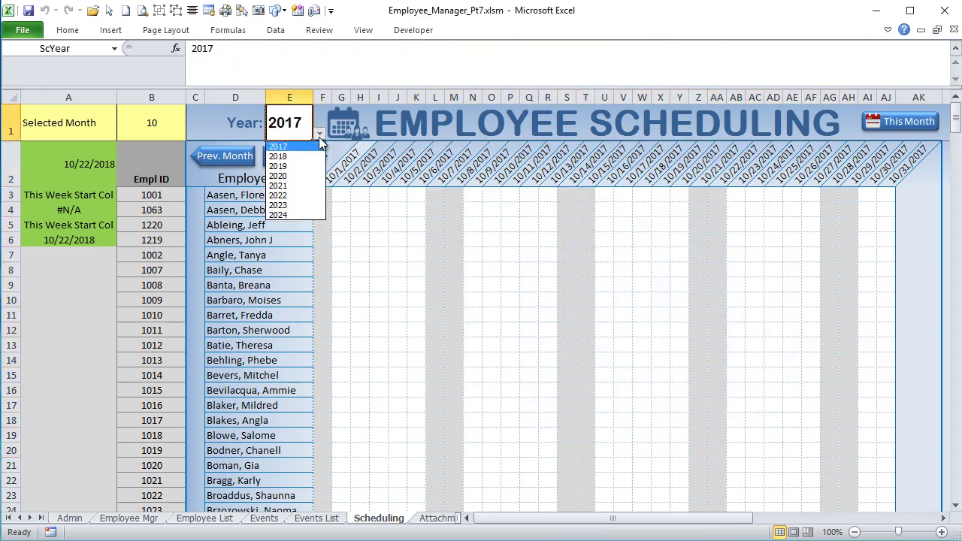
click(292, 156)
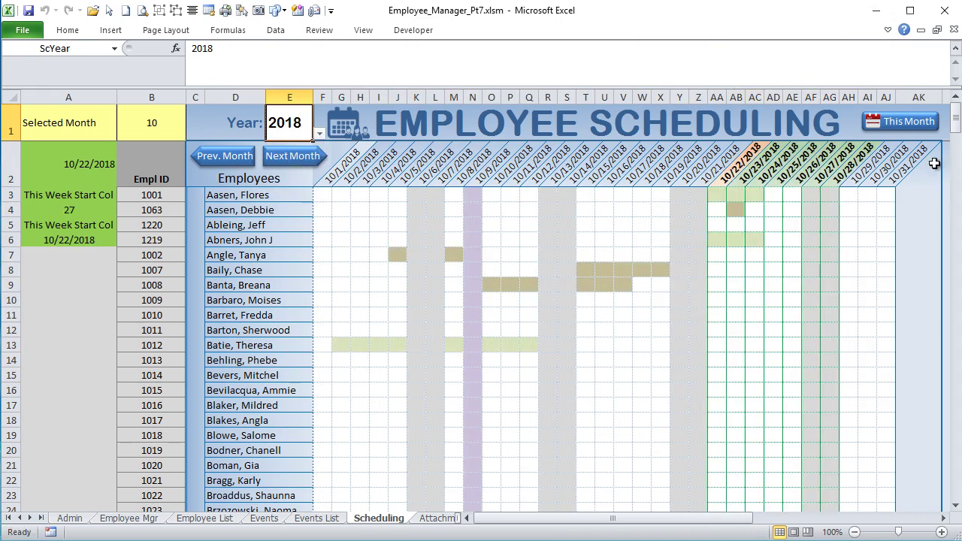
- Examine the previous-day-plus-one formulas in date header cells G2 and AJ2 without changing them
click(336, 185)
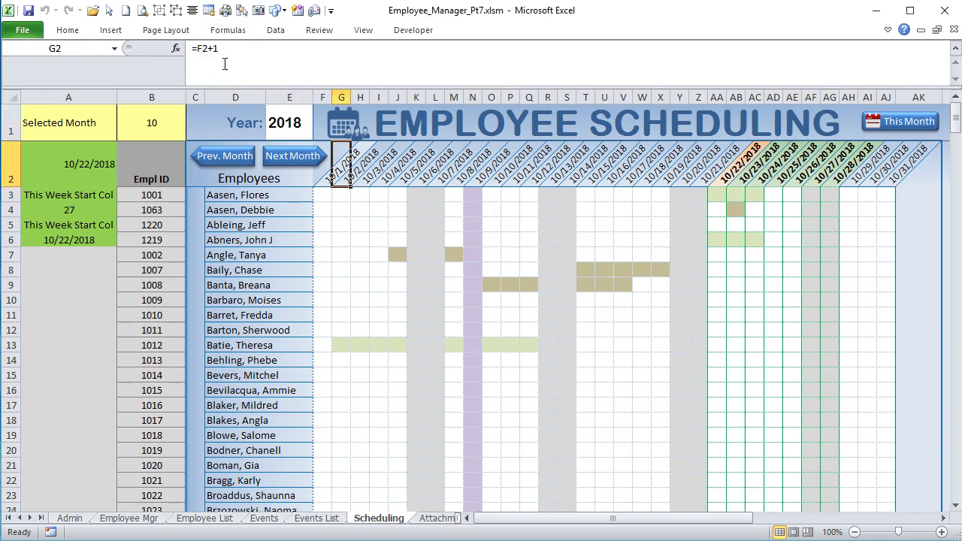
drag(222, 51, 190, 48)
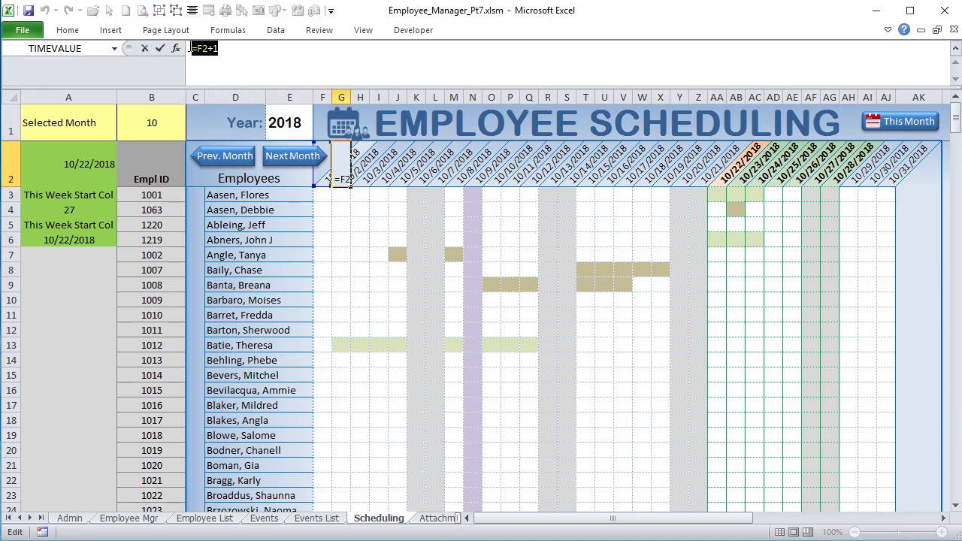
key(Return)
click(892, 182)
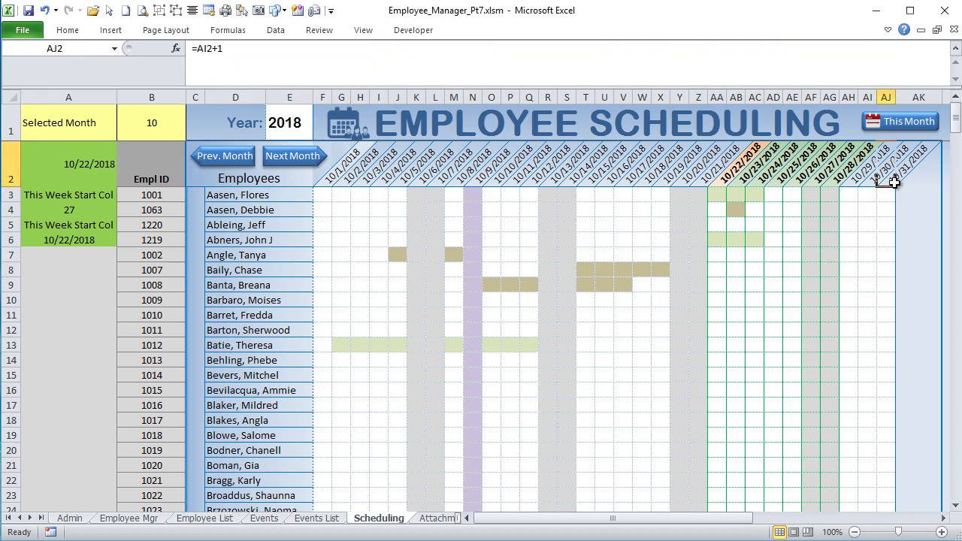
- Advance the scheduling calendar by one month to November 2018
click(274, 121)
click(274, 132)
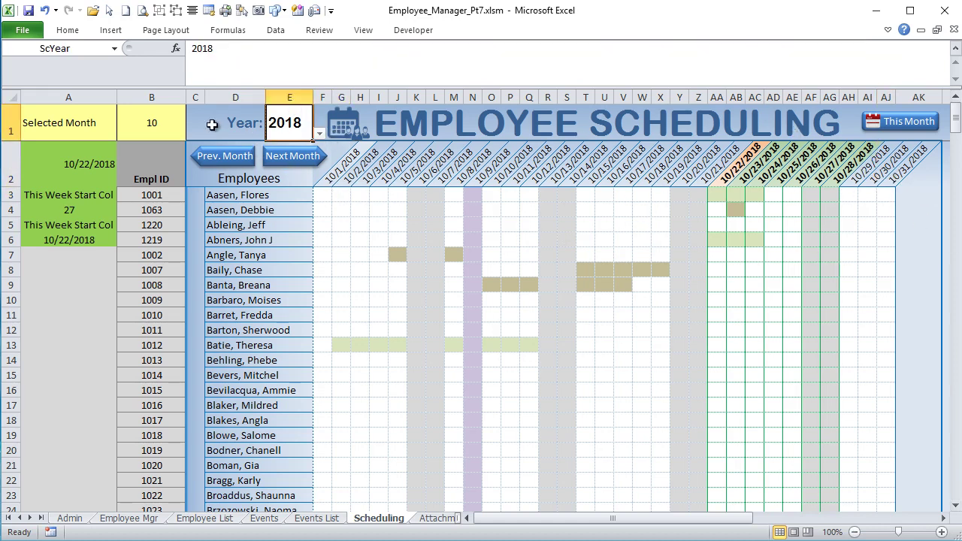
click(280, 159)
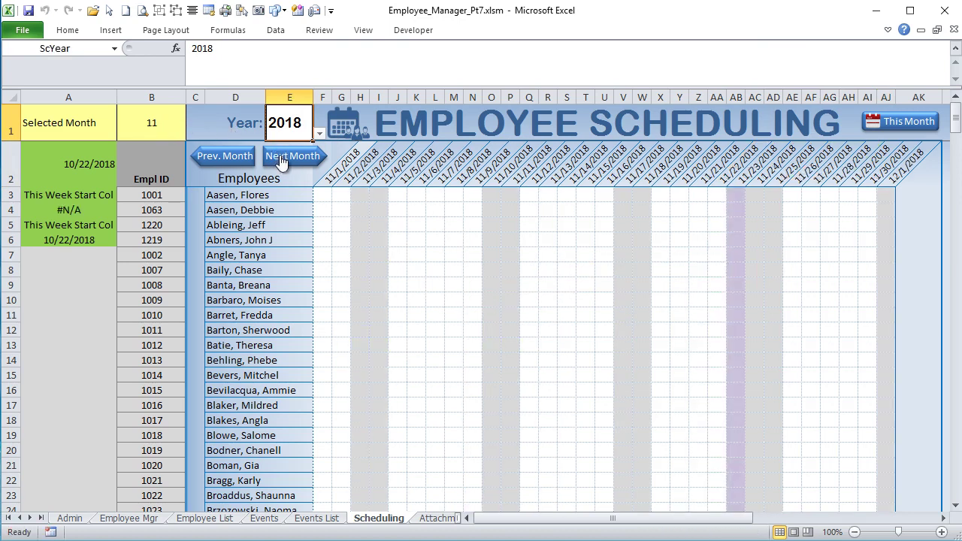
- In header cell AJ2, wrap AI2+1 in an IF formula whose condition begins with month(AI2+1)<>
click(887, 180)
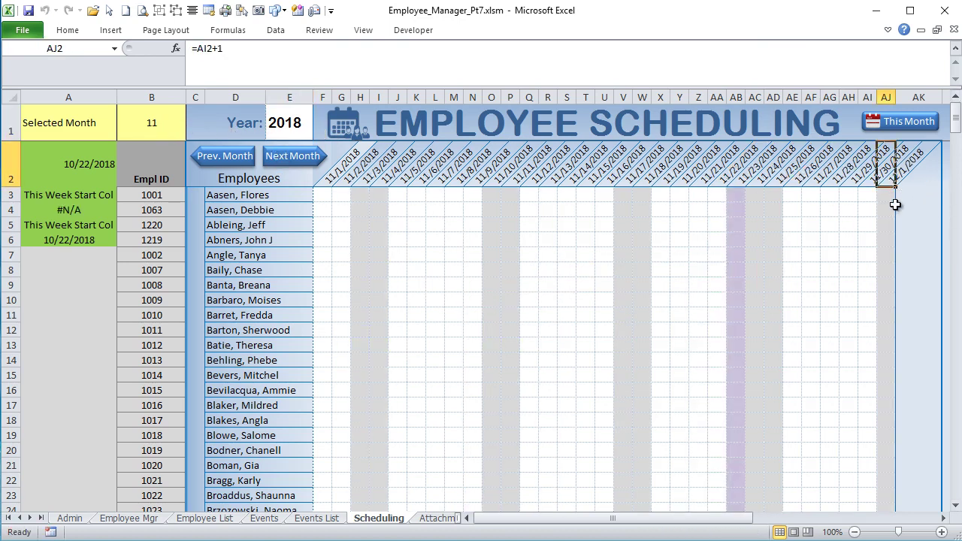
key(ctrl+c)
click(196, 48)
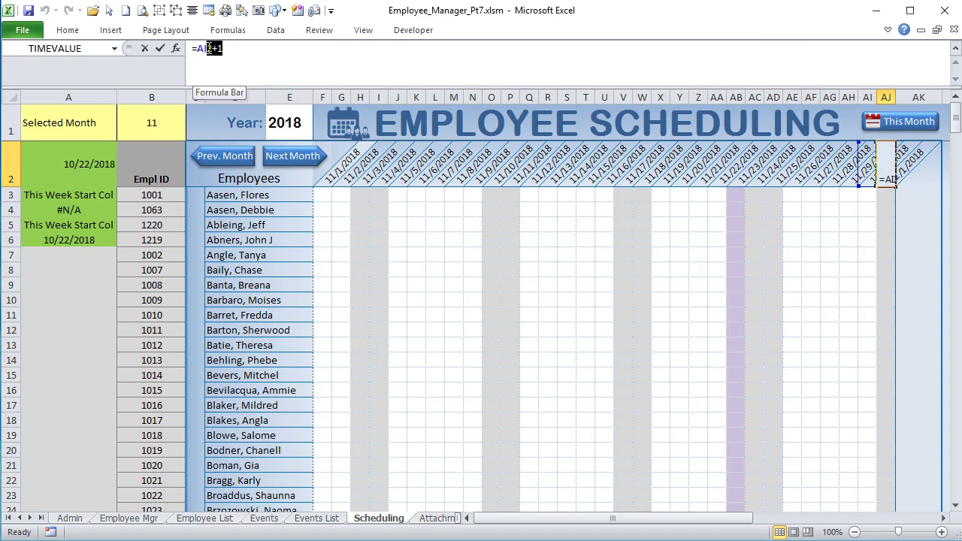
key(shift+End)
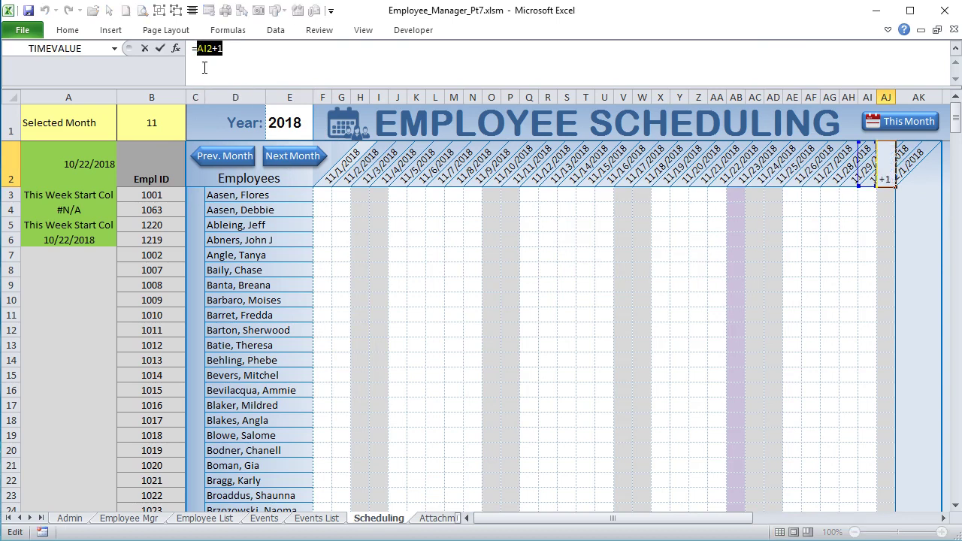
click(199, 50)
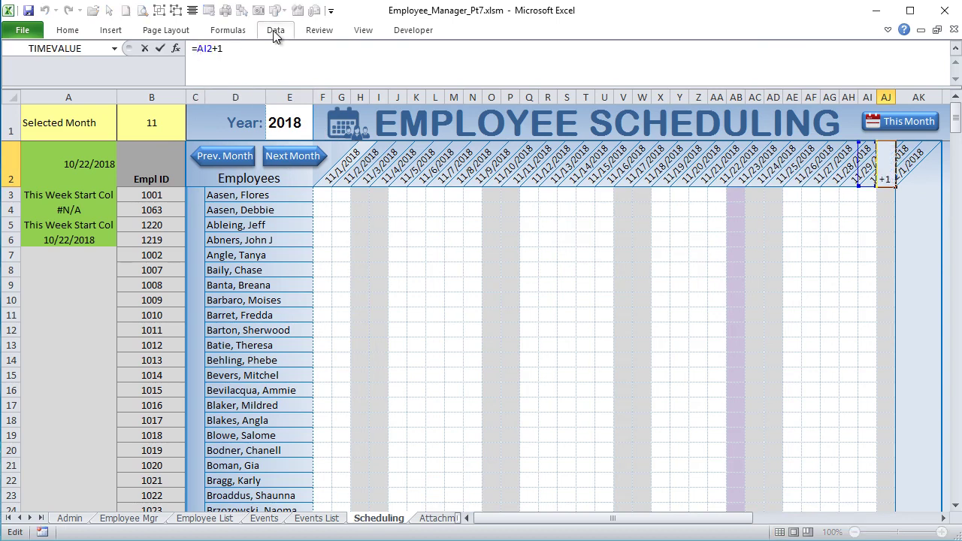
text(=if()
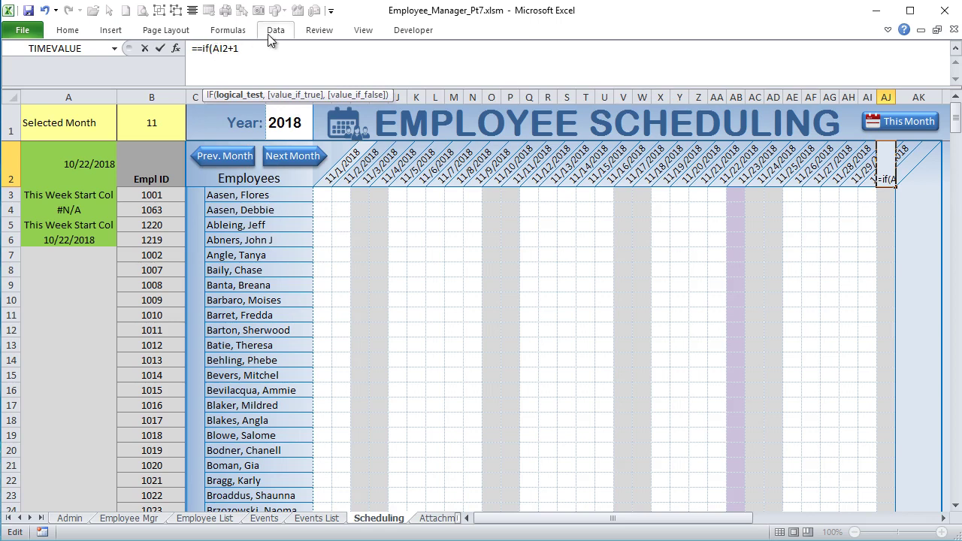
text(mone)
key(BackSpace)
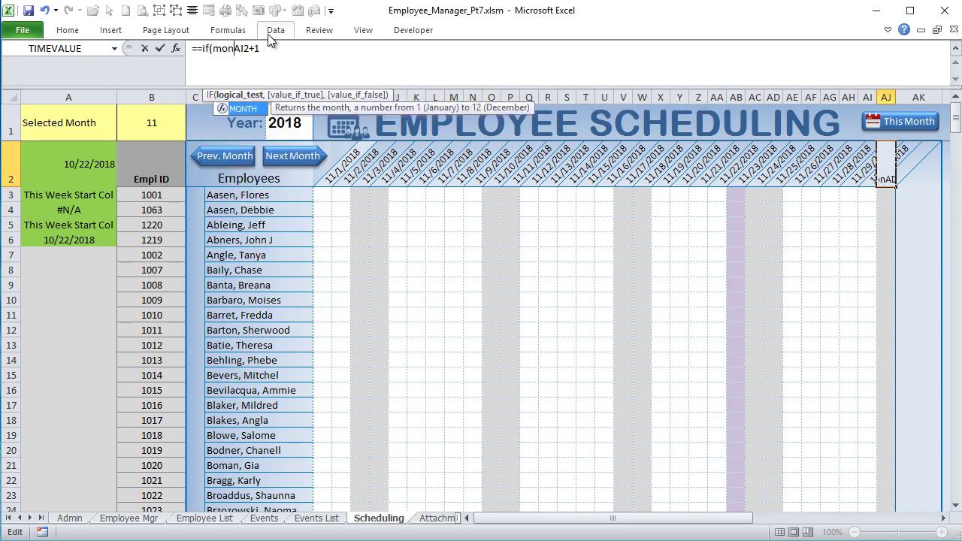
text(th()
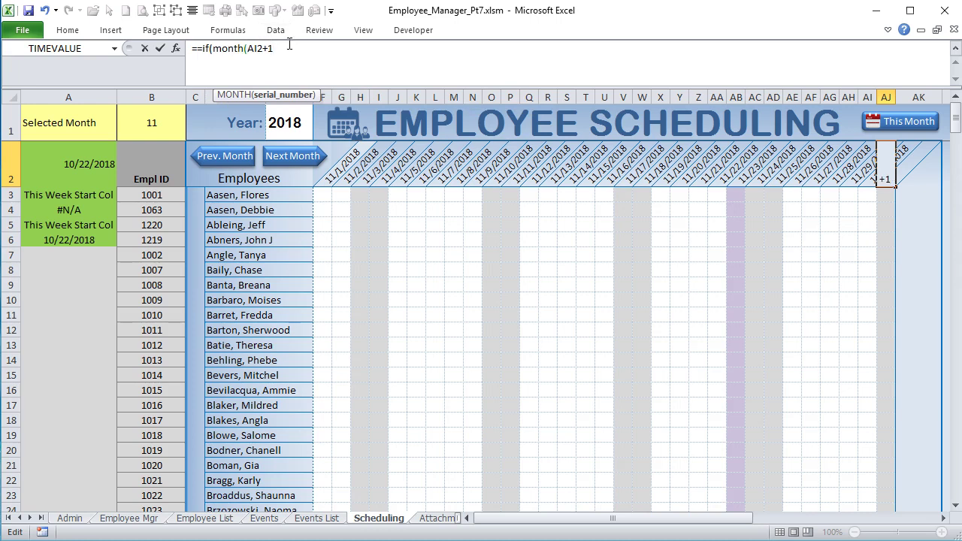
text()<>)
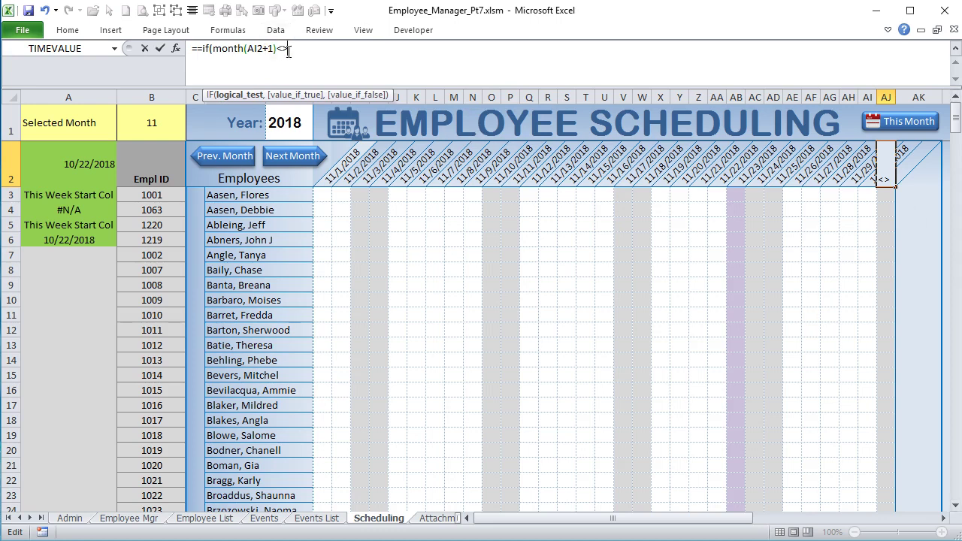
- Complete the AJ2 condition with month(AI2) and return an empty string "" when the two months differ
drag(265, 48, 213, 48)
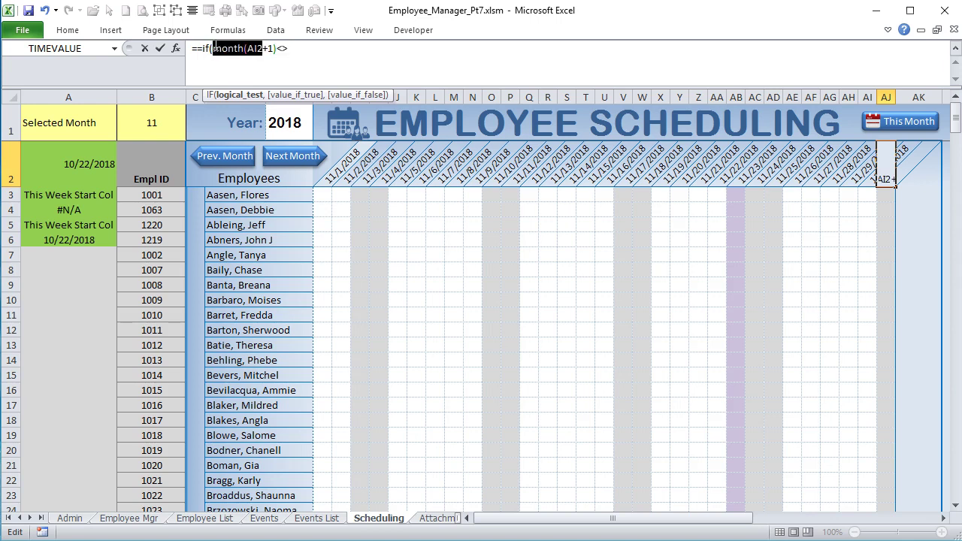
key(ctrl+c)
click(319, 48)
key(ctrl+v)
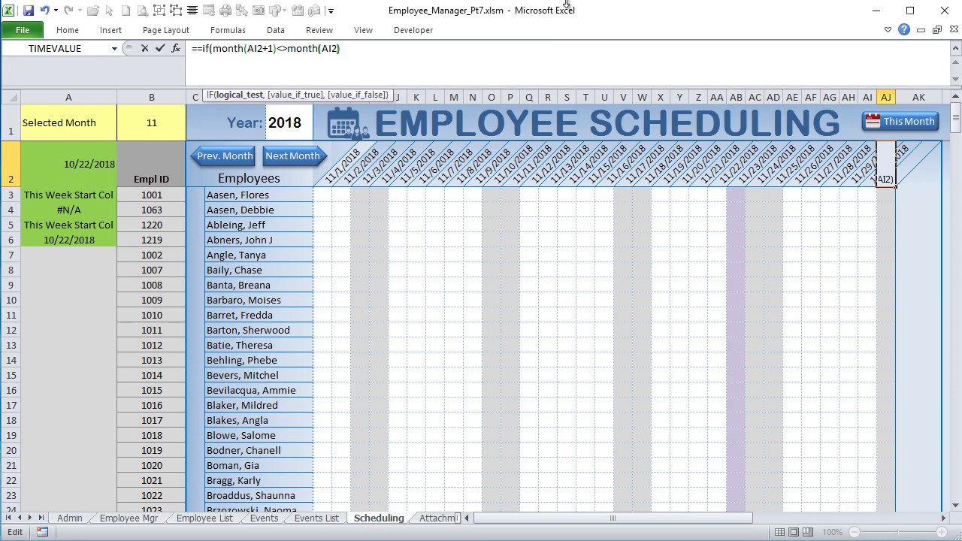
text(),"")
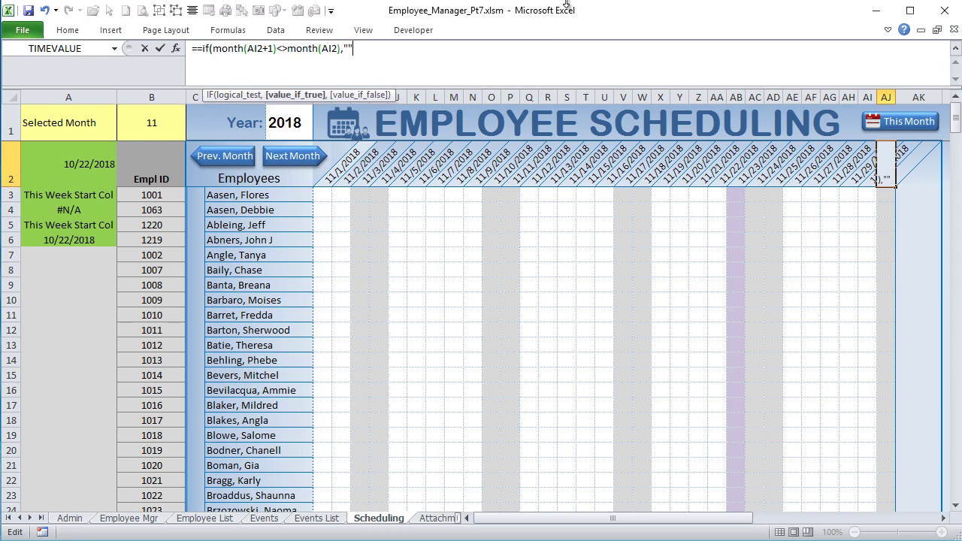
text(,)
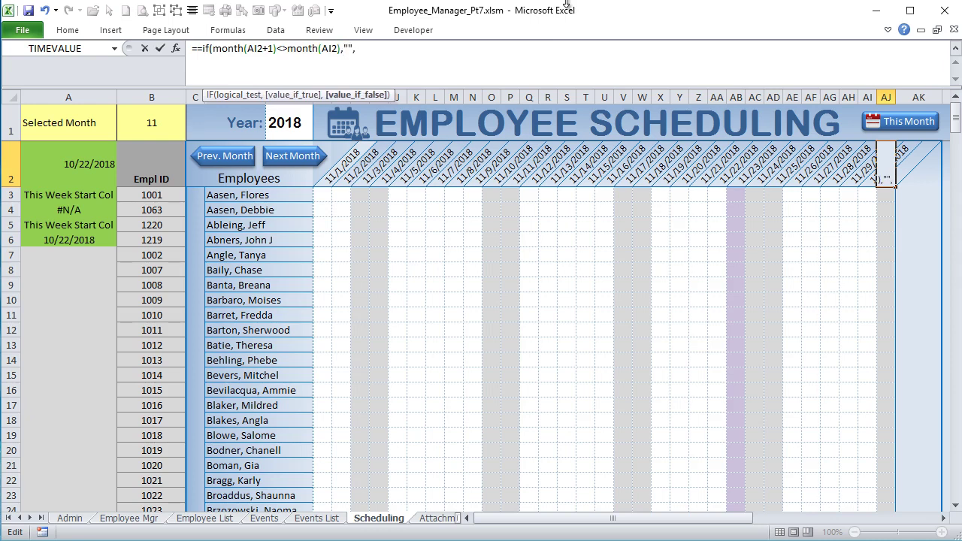
- Return AI2+1 as the false result in AJ2, enter the formula and accept the proposed syntax correction
drag(272, 48, 249, 48)
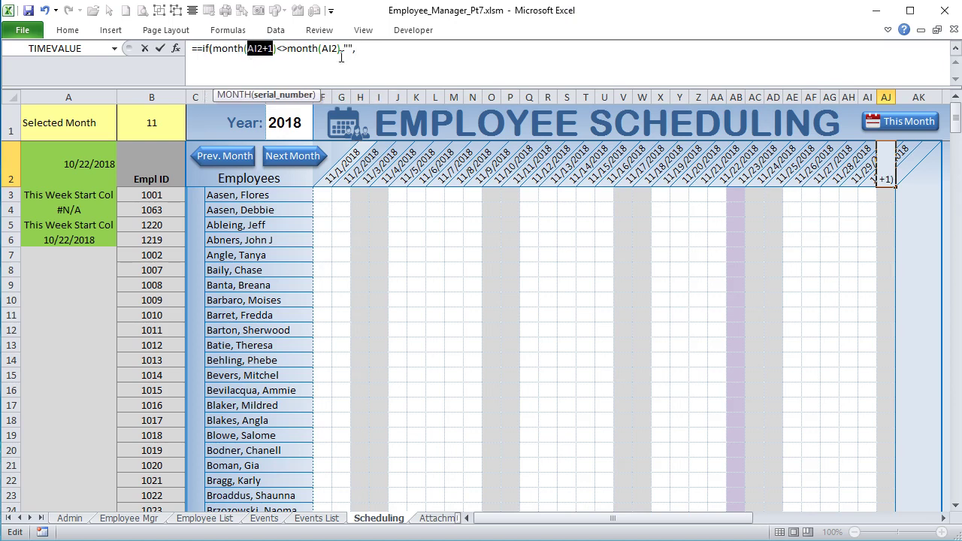
click(377, 49)
key(ctrl+v)
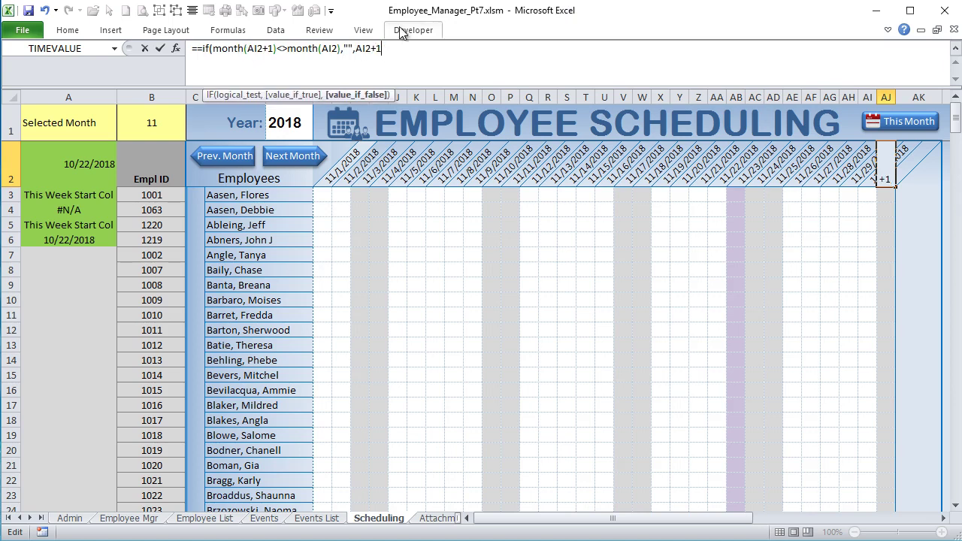
key(End)
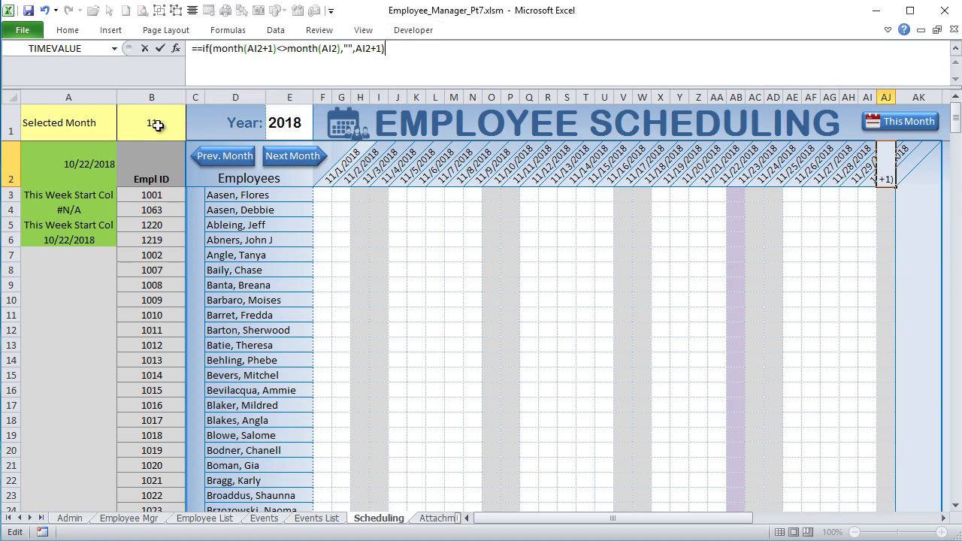
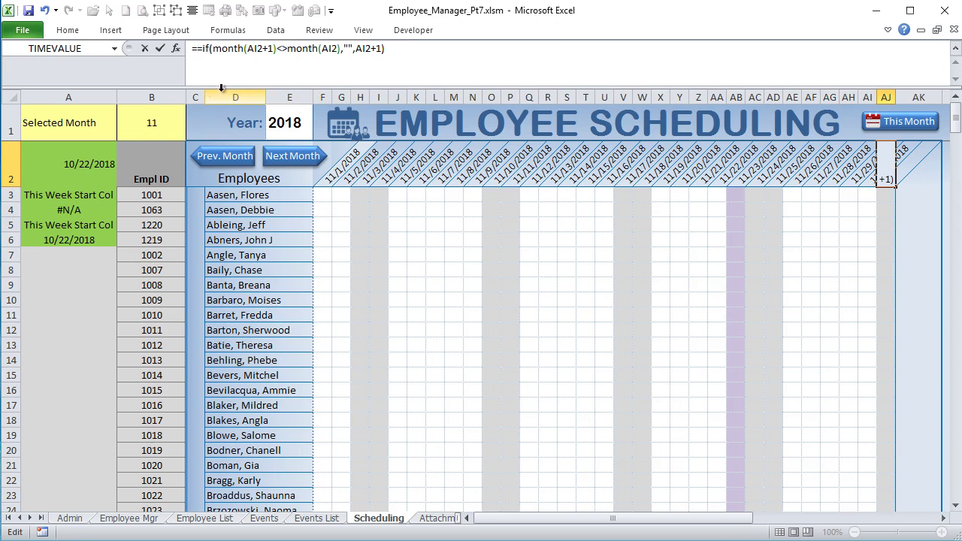
key(Return)
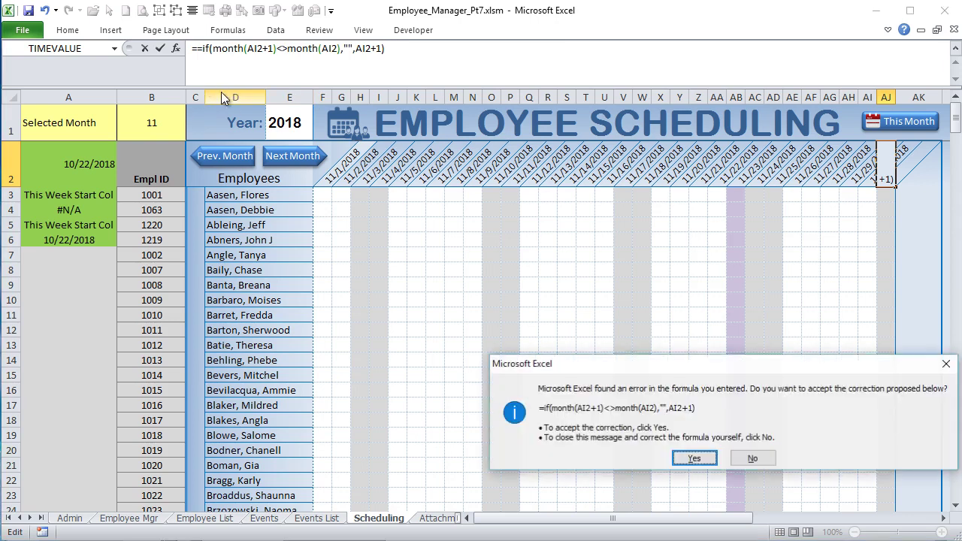
click(710, 460)
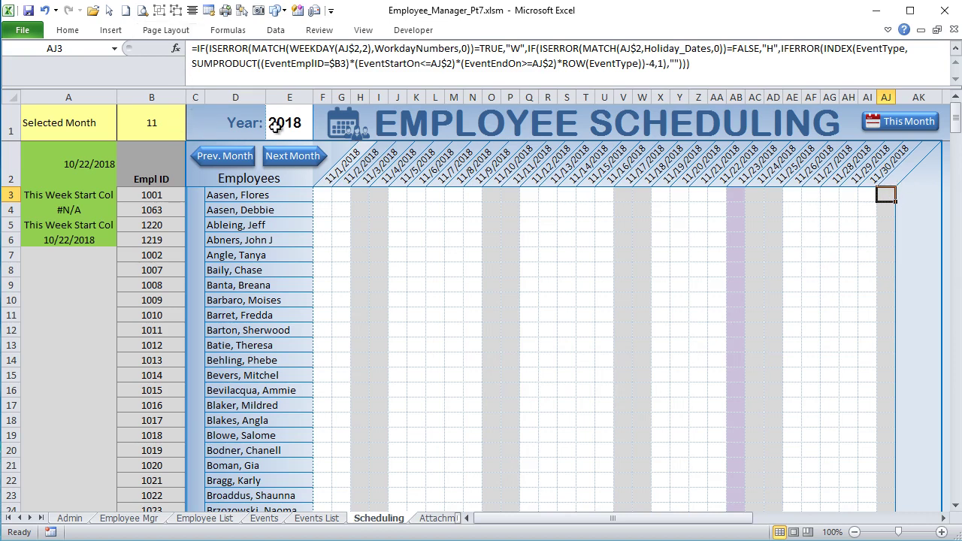
- Check the last date header by viewing December, November and October 2018, returning to November
click(307, 153)
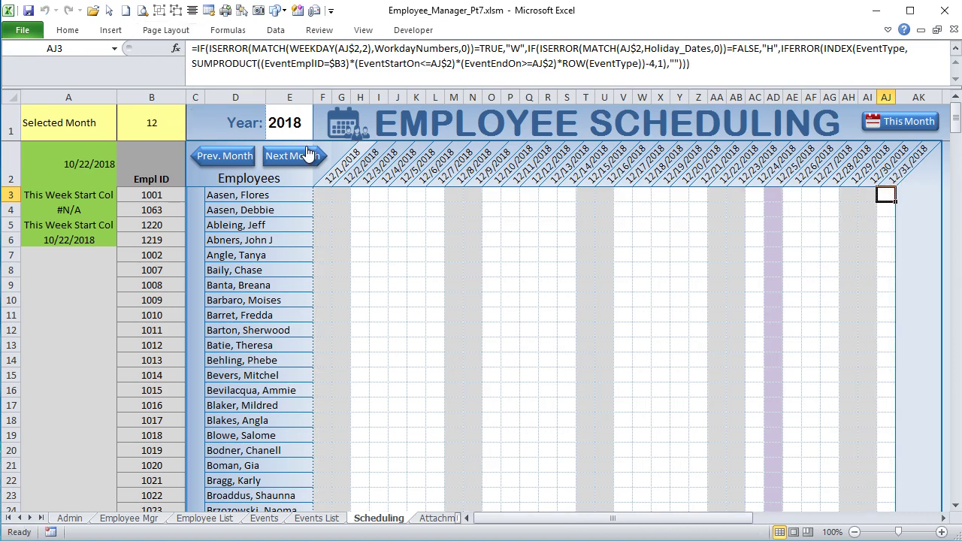
click(242, 154)
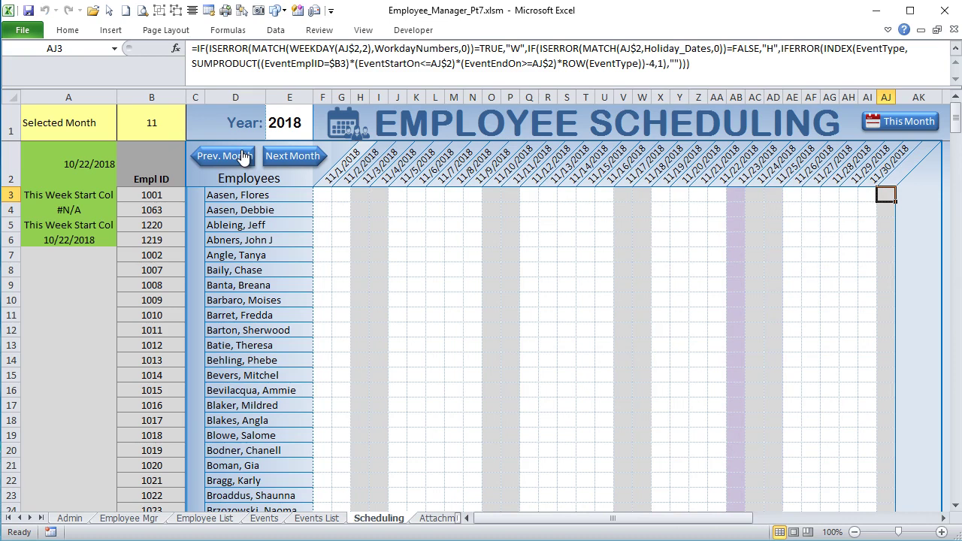
click(233, 155)
click(301, 156)
- Review the month-comparison IF formula in date header cell AJ2 without changing it
click(894, 173)
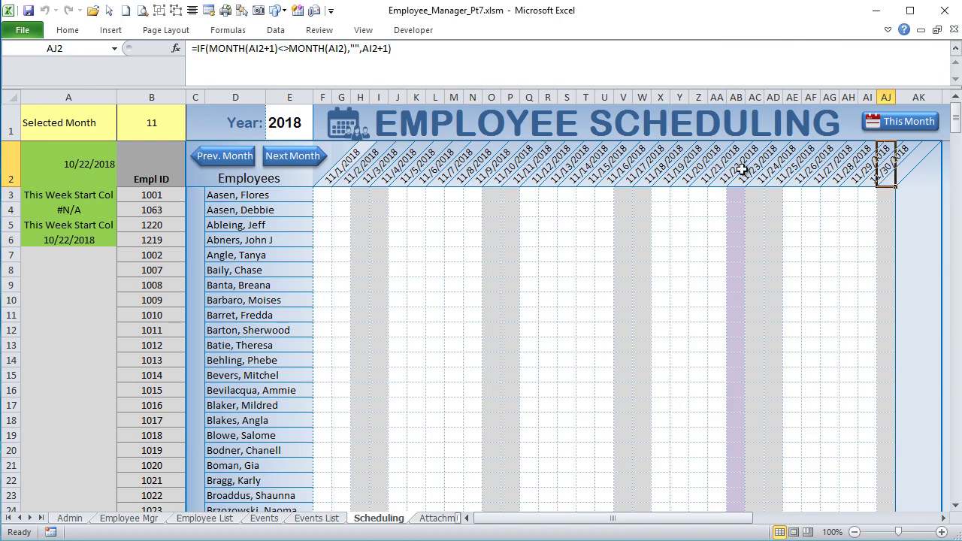
key(ctrl+c)
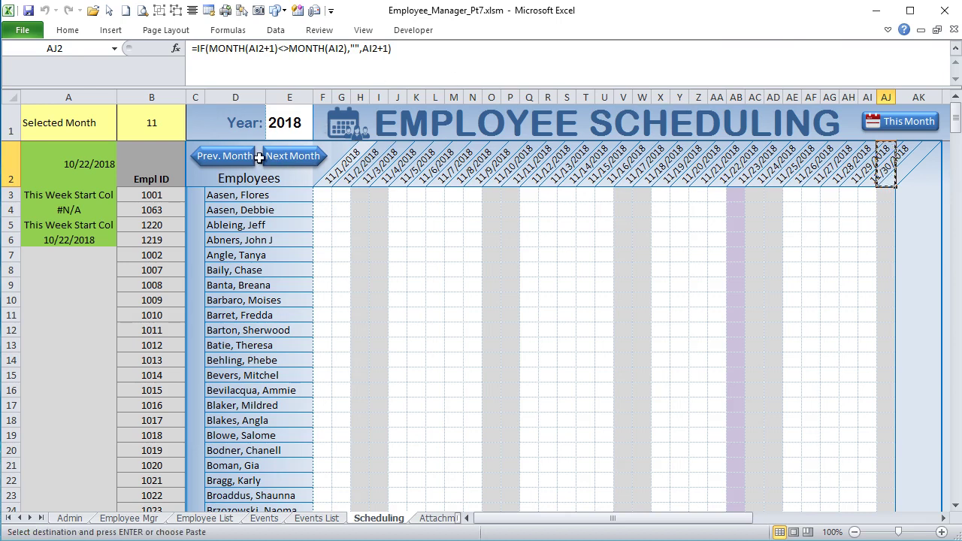
click(454, 51)
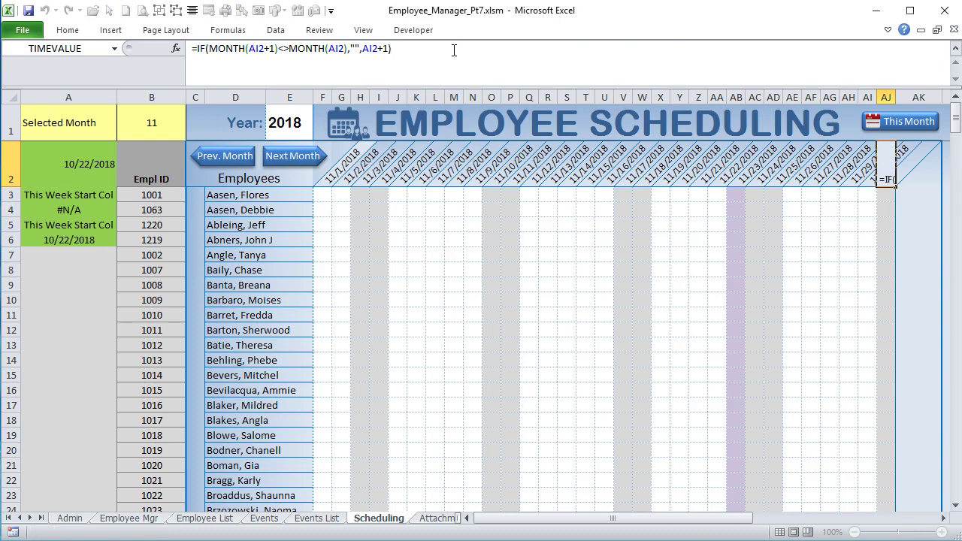
key(Return)
- Move the scheduling calendar back month by month to January 2018, and forward again to February 2018
click(233, 157)
click(232, 157)
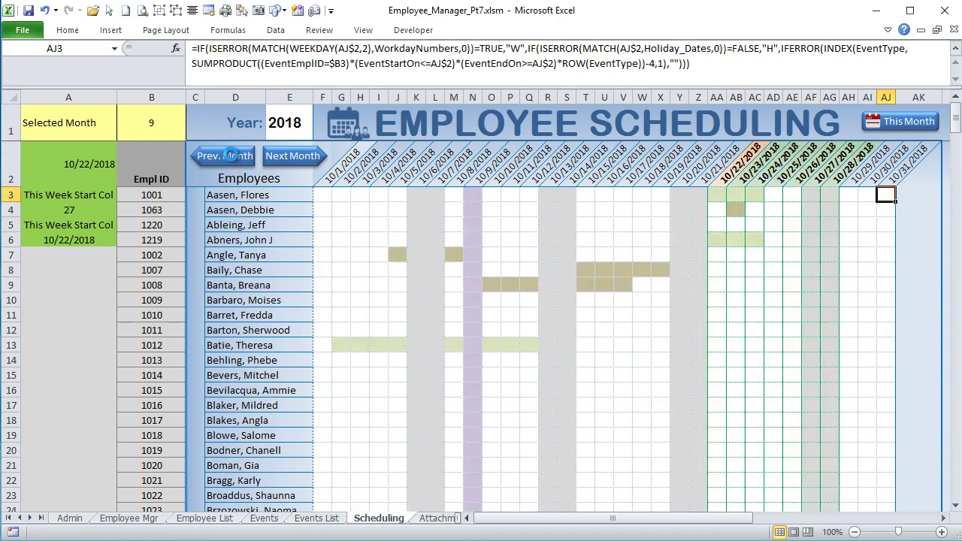
click(232, 157)
click(232, 157)
click(233, 157)
click(232, 157)
click(232, 157)
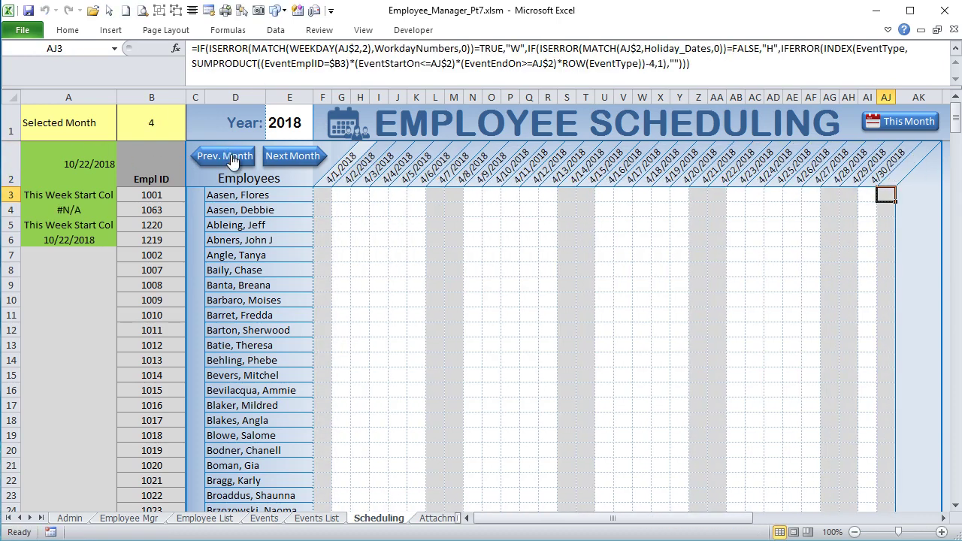
click(232, 157)
click(232, 157)
click(233, 157)
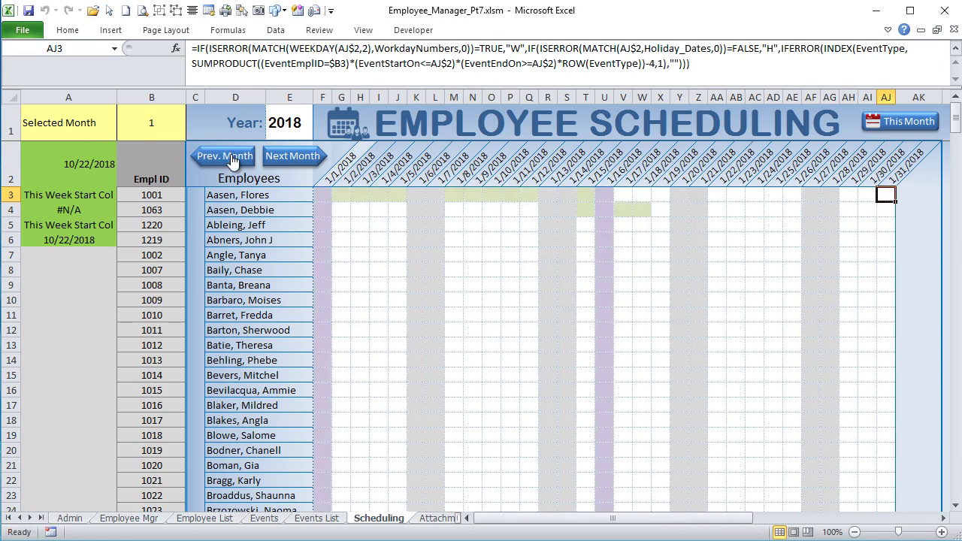
click(293, 158)
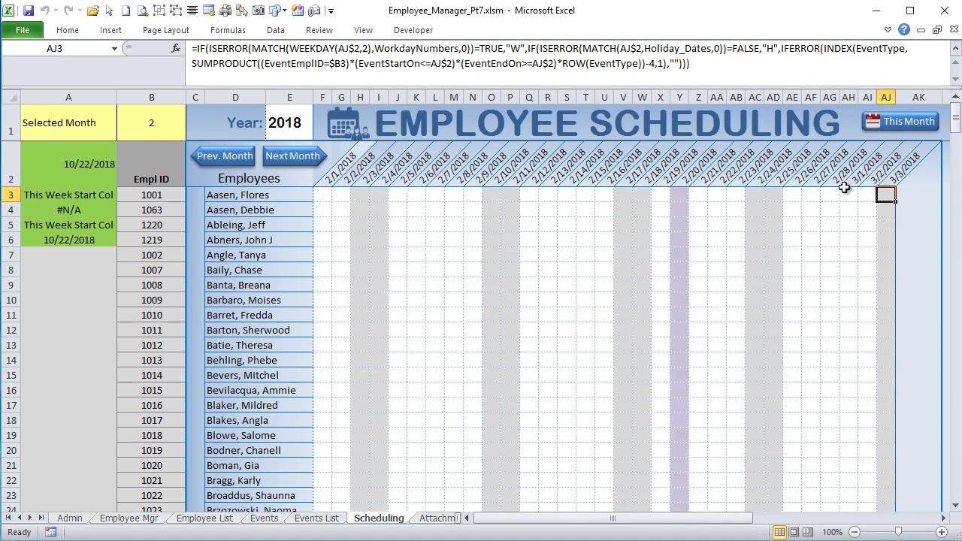
- Copy the IF formula from AJ2 into header cells AH2 and AI2, pasting formulas only
click(891, 183)
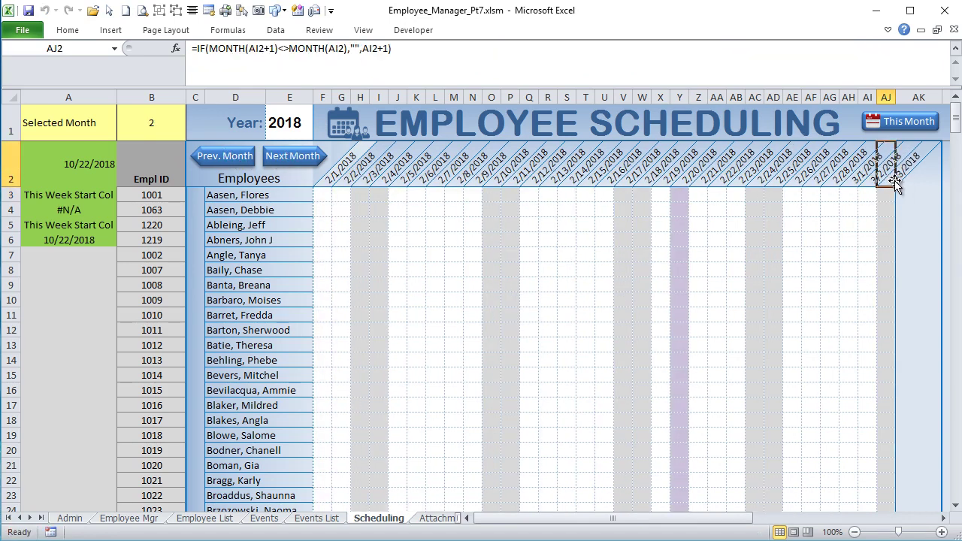
key(ctrl+c)
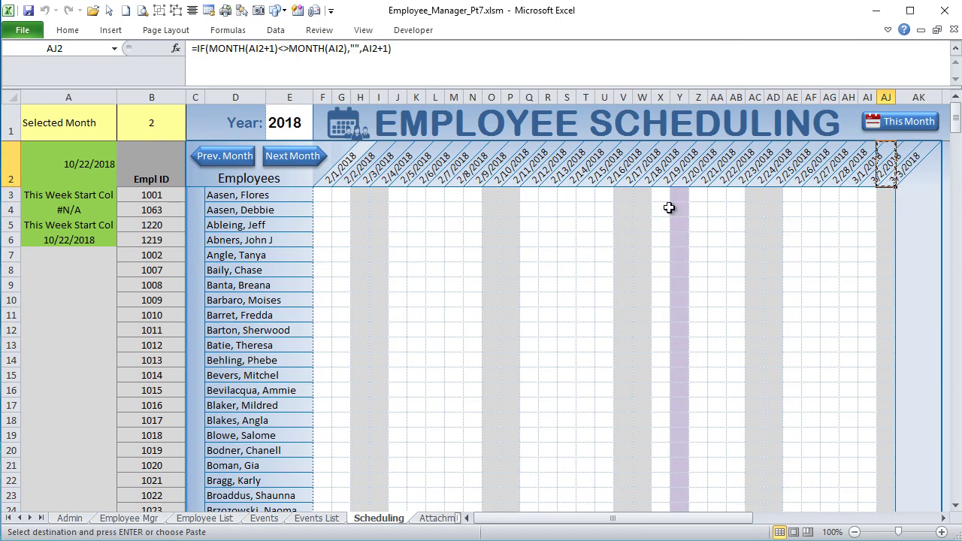
drag(868, 182, 850, 173)
right_click(851, 173)
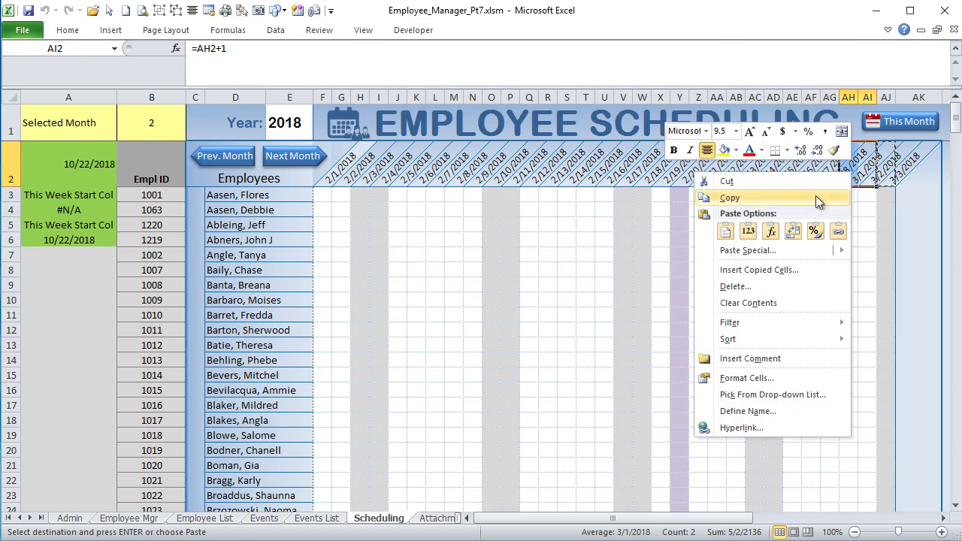
click(770, 230)
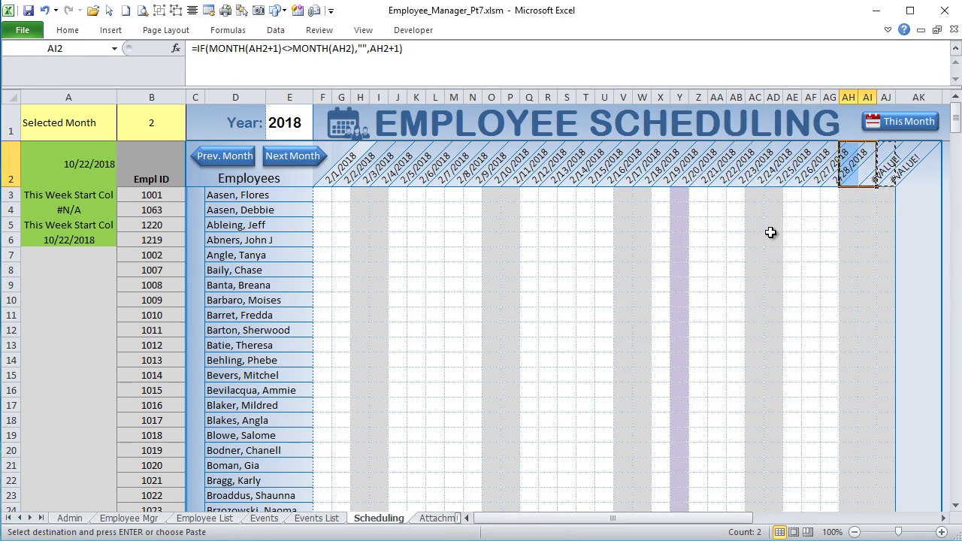
- Wrap the month-comparison formula in header cell AI2 as =IFERROR(IF(MONTH(AH2+1)<>MONTH(AH2),"",AH2+1),"")
click(855, 178)
click(863, 177)
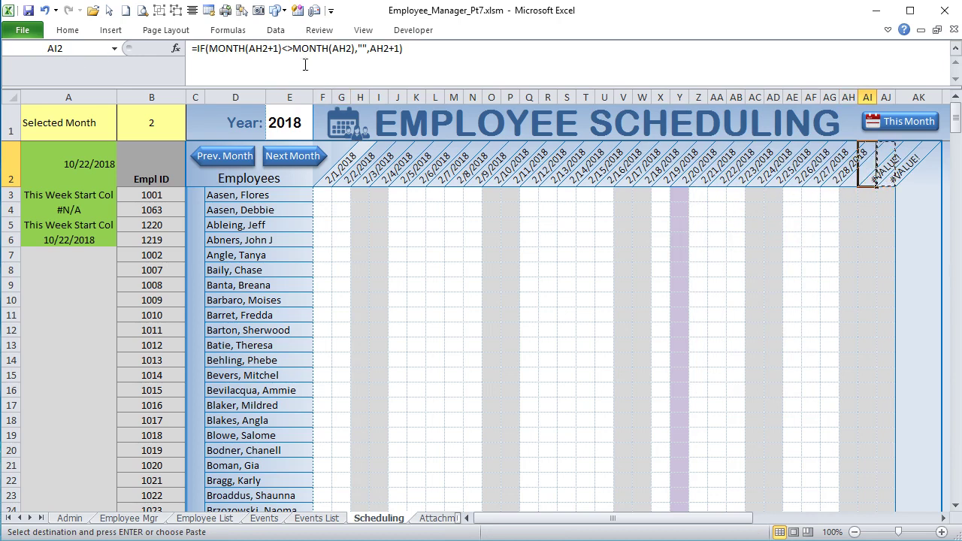
click(853, 172)
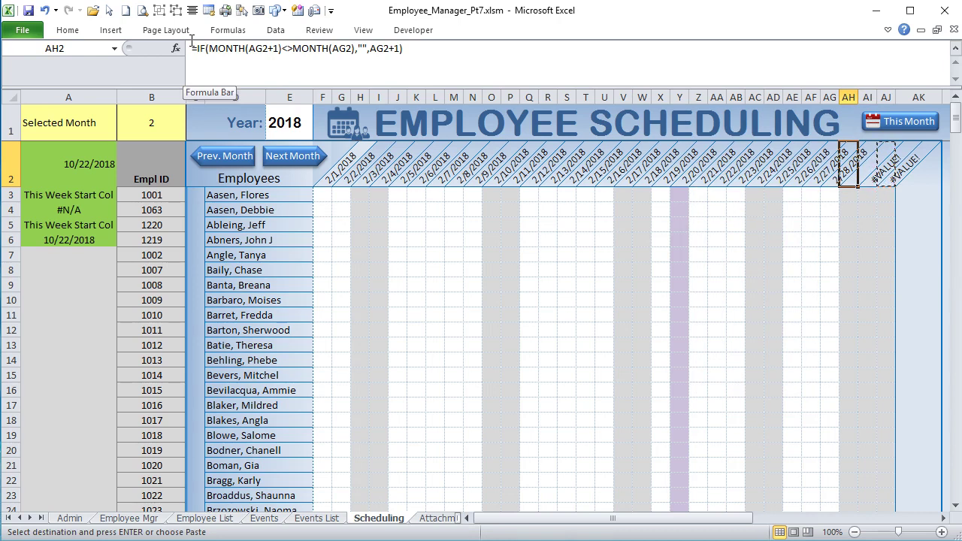
key(Right)
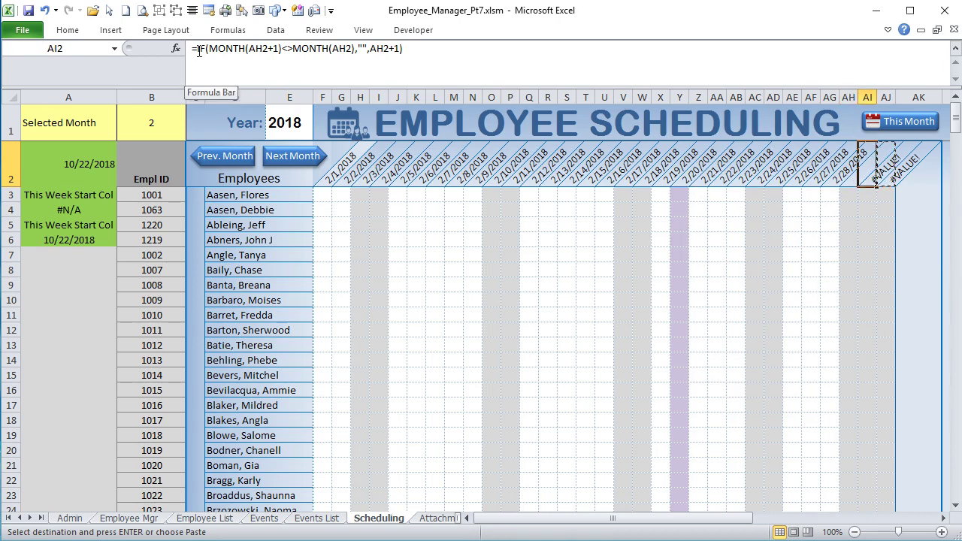
click(293, 48)
text(IFERROR()
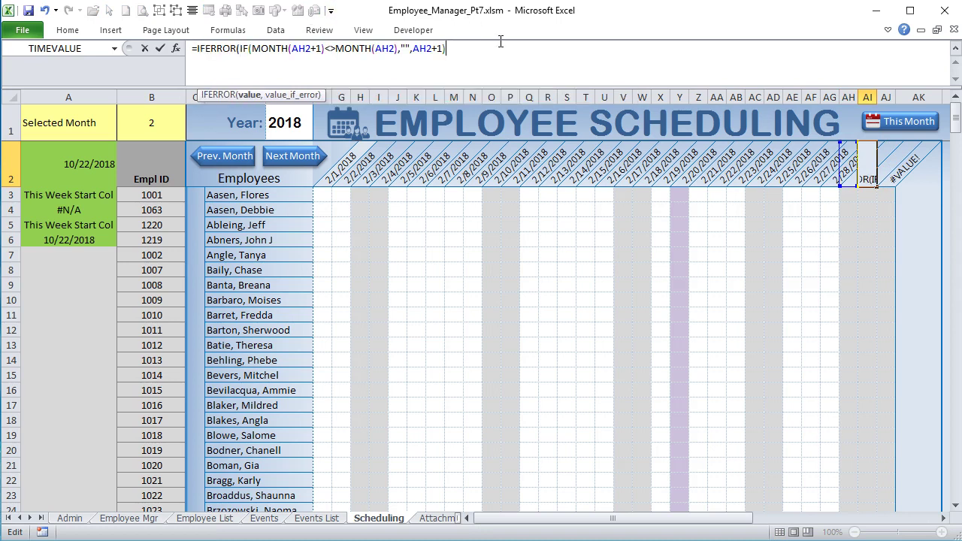
key(End)
text(,""))
key(Return)
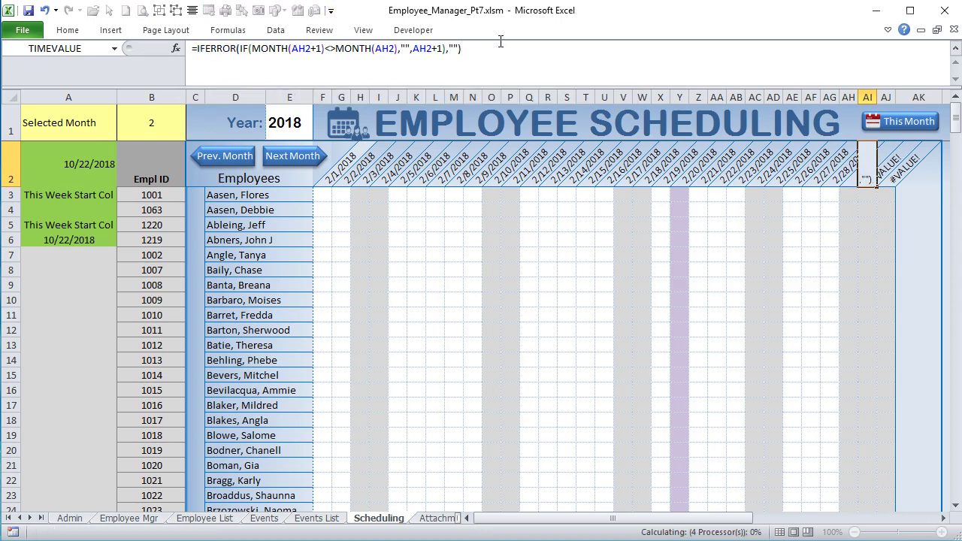
- Wrap the AJ2 header formula as =IFERROR(IF(MONTH(AI2+1)<>MONTH(AI2),"",AI2+1),"")
click(865, 181)
key(Right)
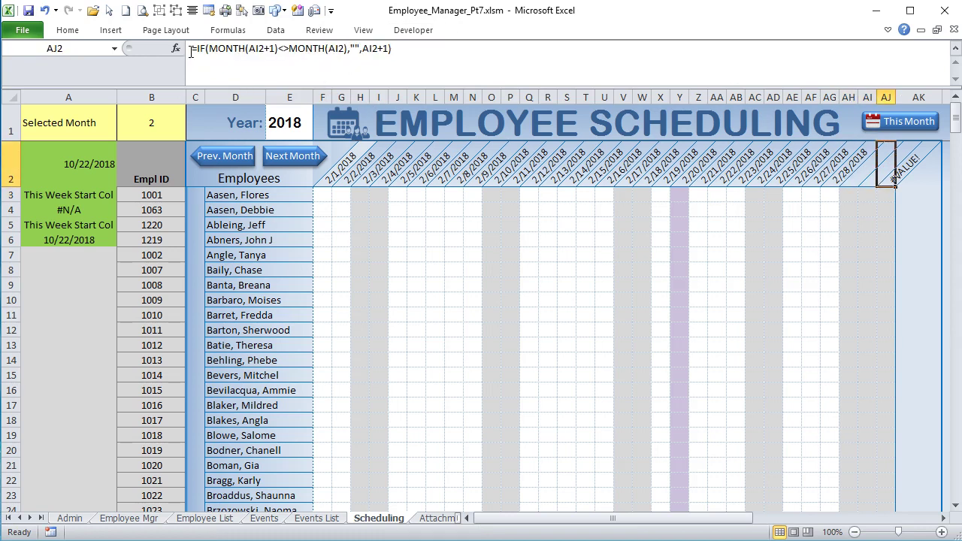
click(193, 49)
text(i)
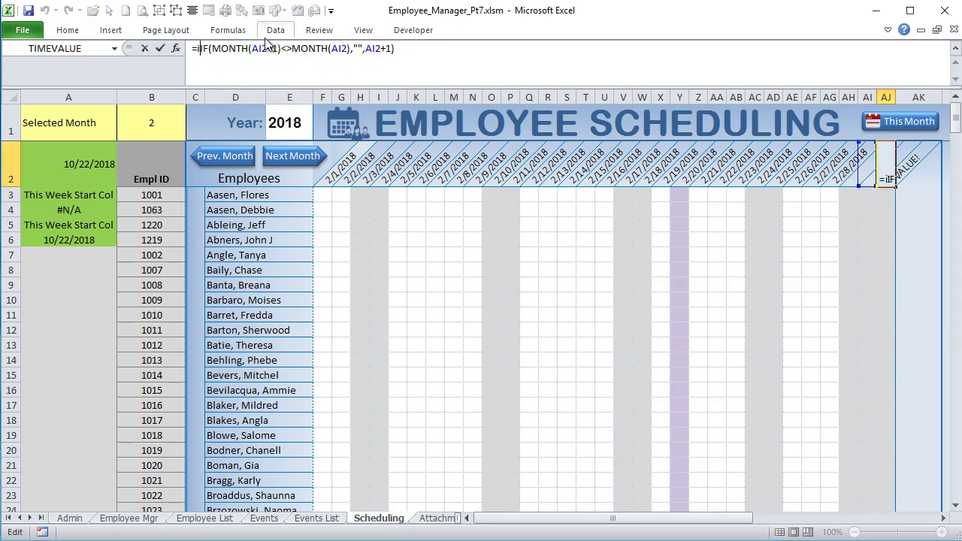
text(fer)
key(Tab)
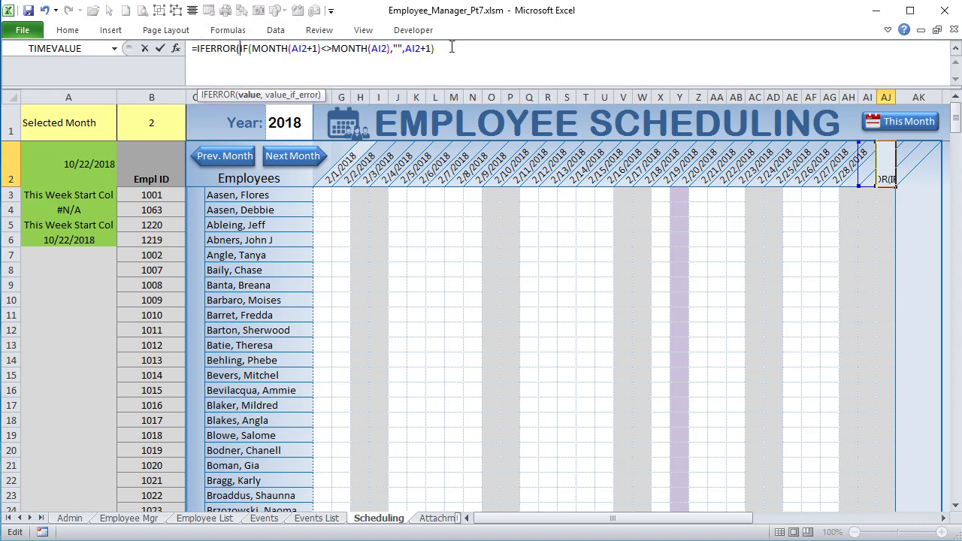
text(,)
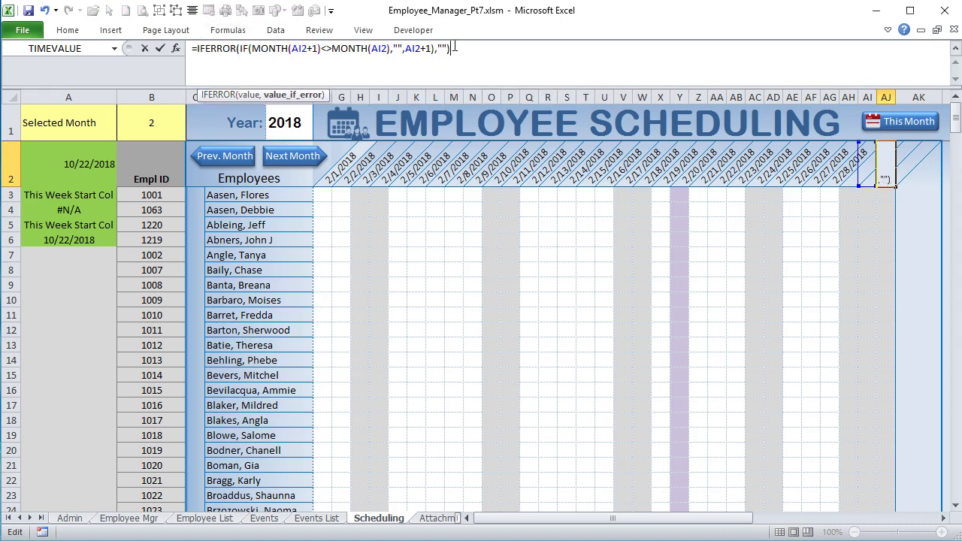
text(""))
key(Return)
key(Left)
key(Left)
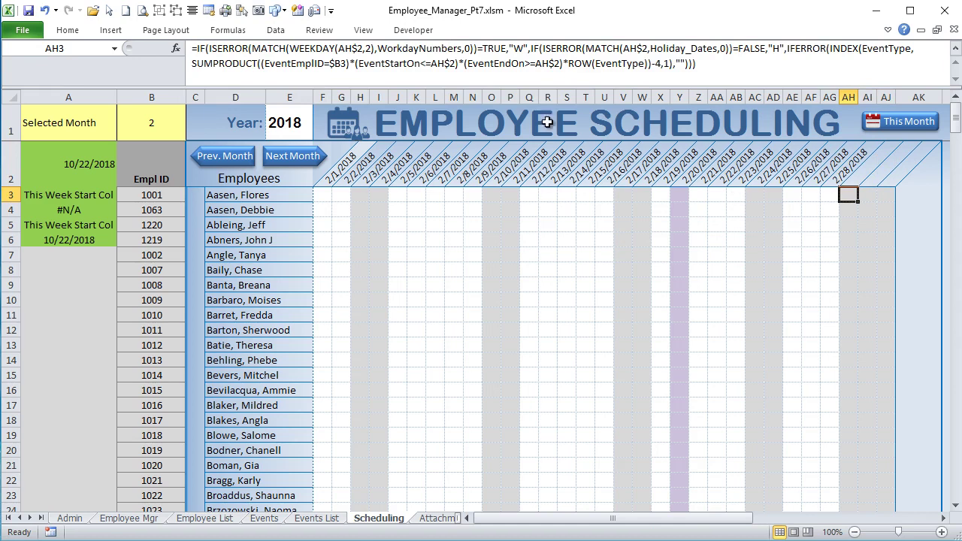
- Advance the scheduling calendar month by month to June 2018 and save the workbook
click(282, 155)
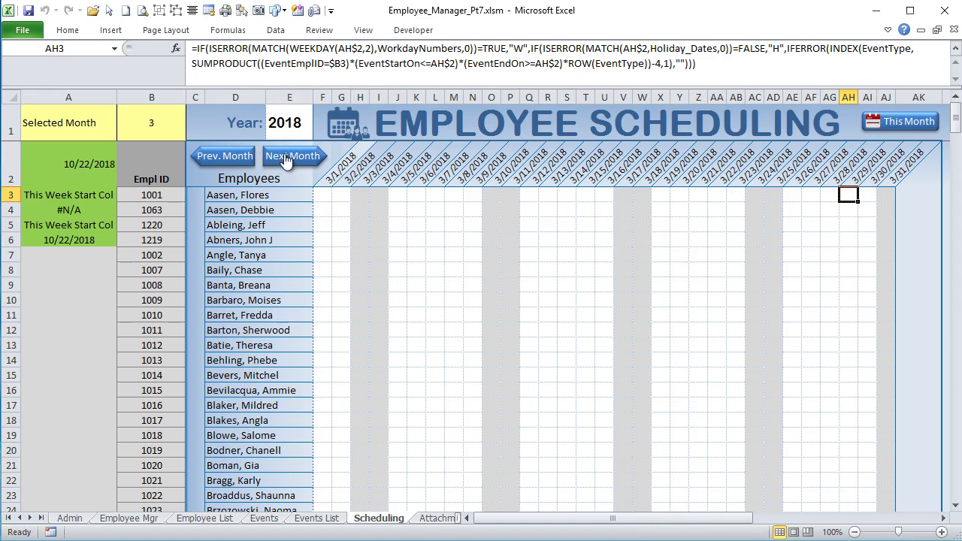
click(282, 155)
click(282, 156)
click(283, 157)
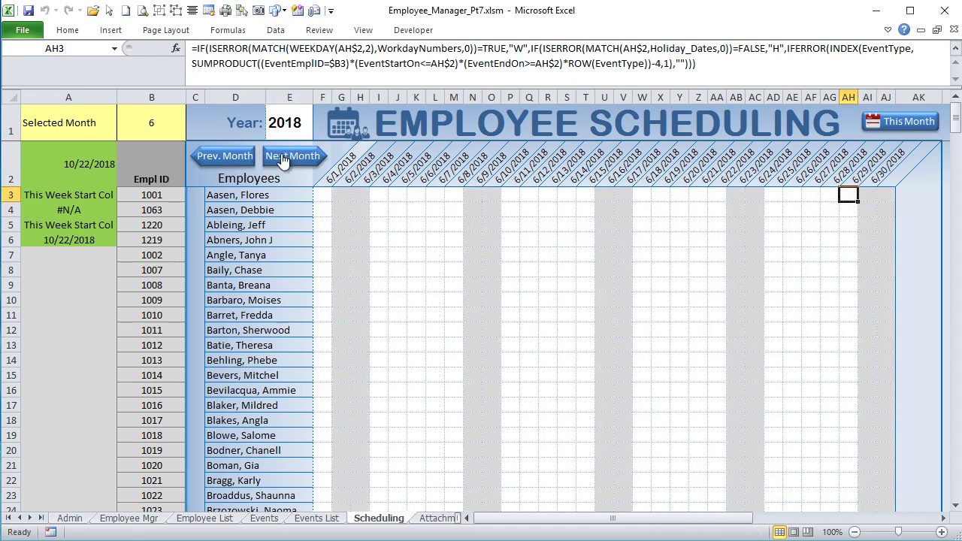
click(27, 11)
- Freeze panes at cell F3 so rows 1 to 2 and the columns through E are locked
scroll(539, 290, down, 3)
scroll(529, 292, up, 3)
scroll(424, 203, down, 2)
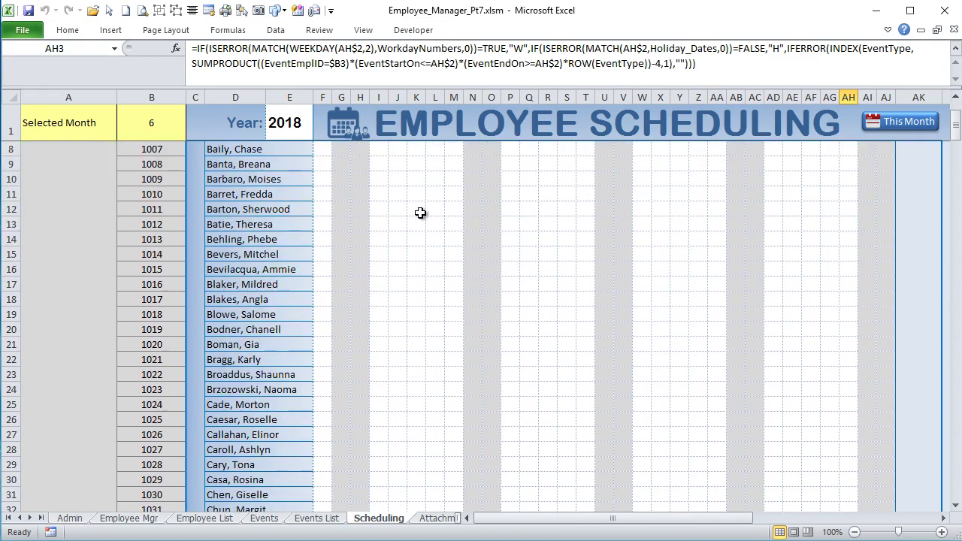
scroll(420, 213, up, 2)
click(9, 195)
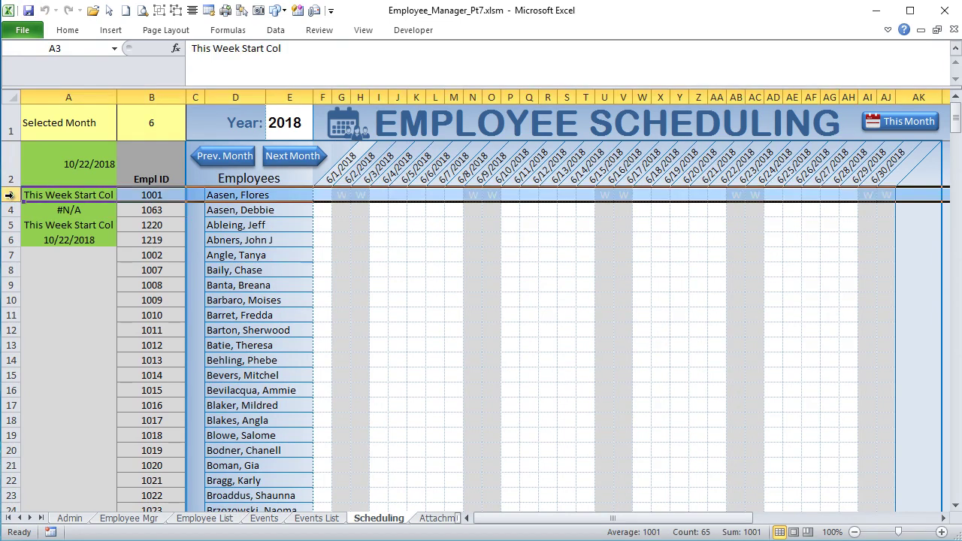
click(322, 194)
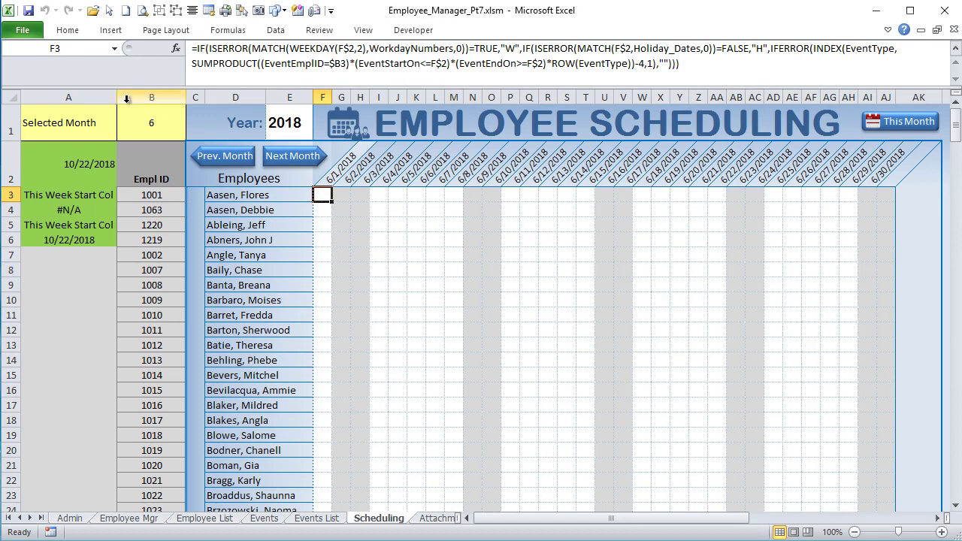
click(66, 30)
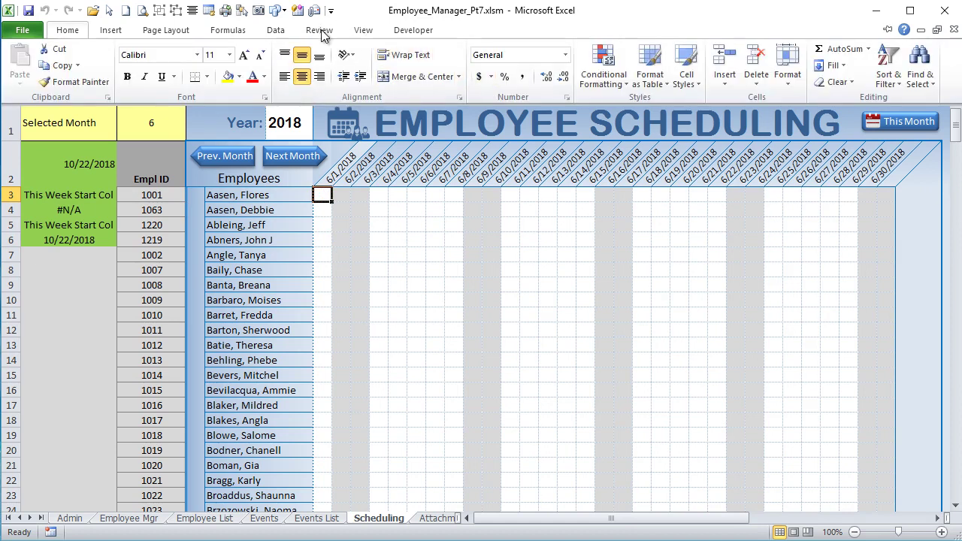
click(362, 30)
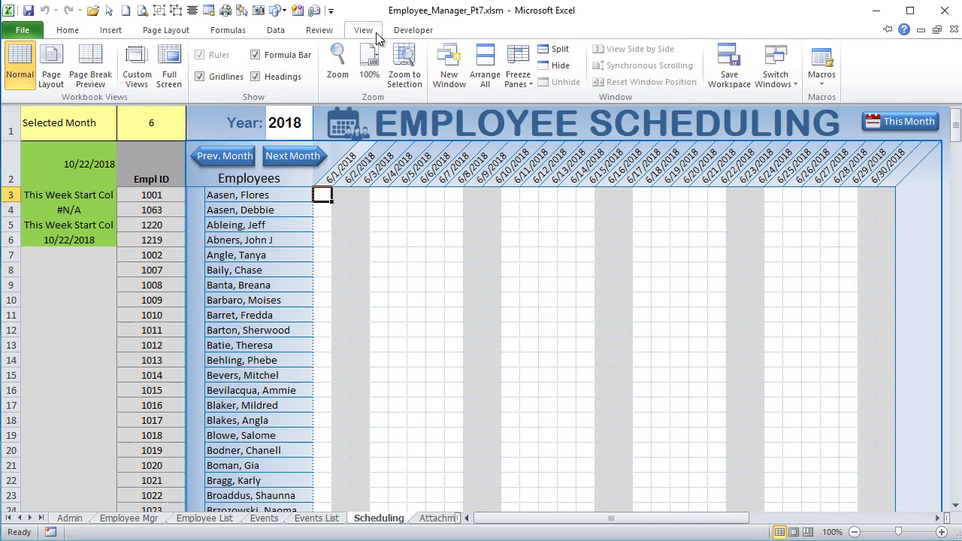
click(514, 66)
click(393, 113)
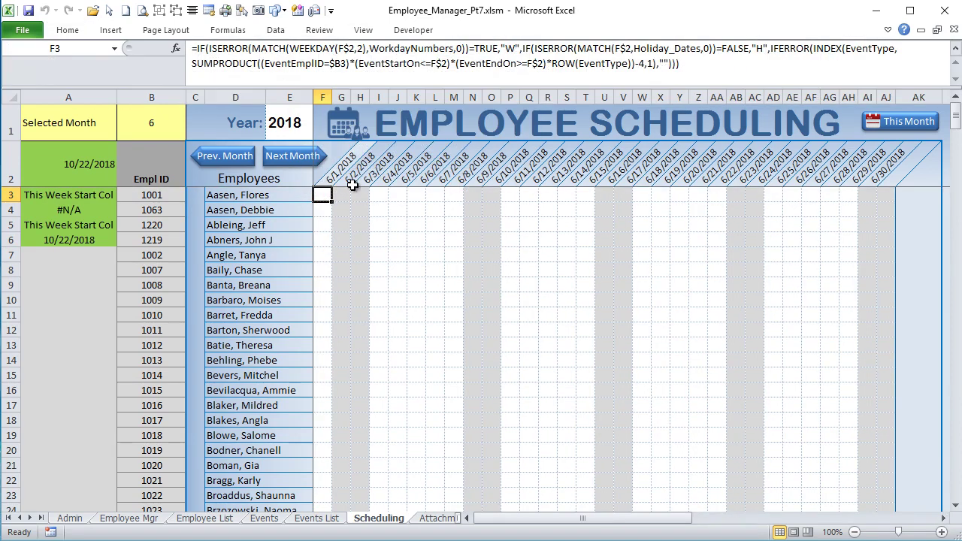
- Check the frozen header rows and employee columns by scrolling the schedule horizontally and vertically
click(943, 517)
click(942, 518)
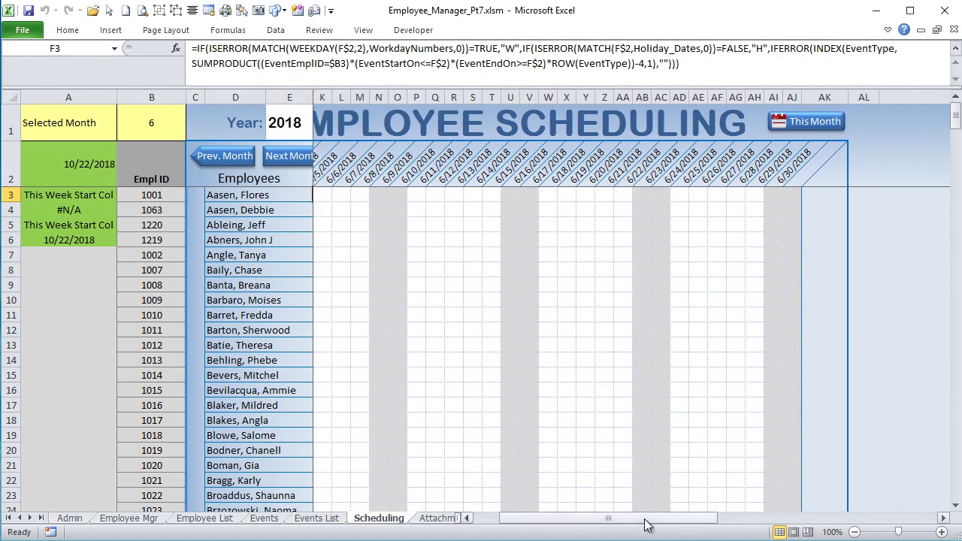
drag(643, 522, 593, 526)
scroll(561, 421, down, 1)
scroll(561, 421, up, 1)
scroll(561, 422, down, 4)
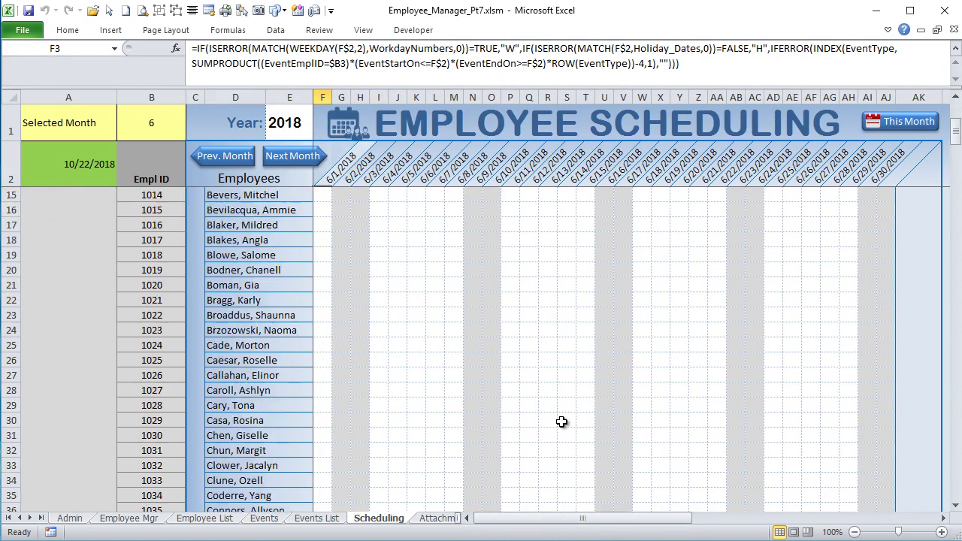
scroll(561, 421, up, 4)
scroll(561, 421, down, 1)
scroll(562, 421, up, 1)
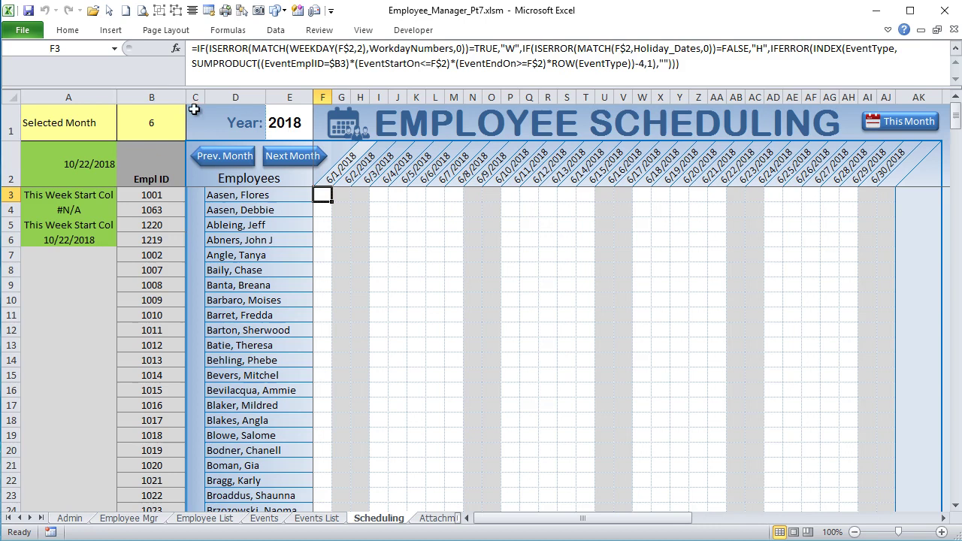
- Hide helper columns A and B on the Scheduling sheet
drag(162, 98, 71, 102)
right_click(72, 101)
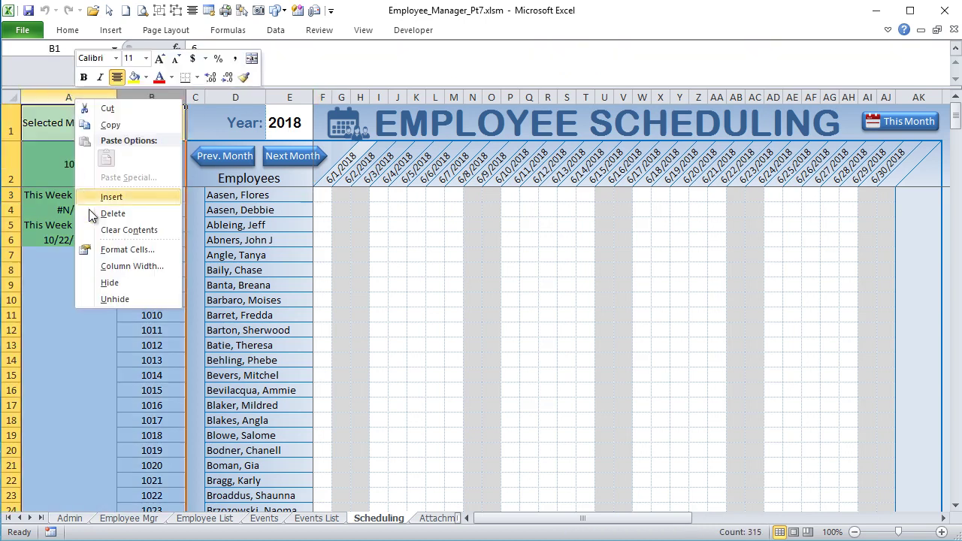
click(122, 276)
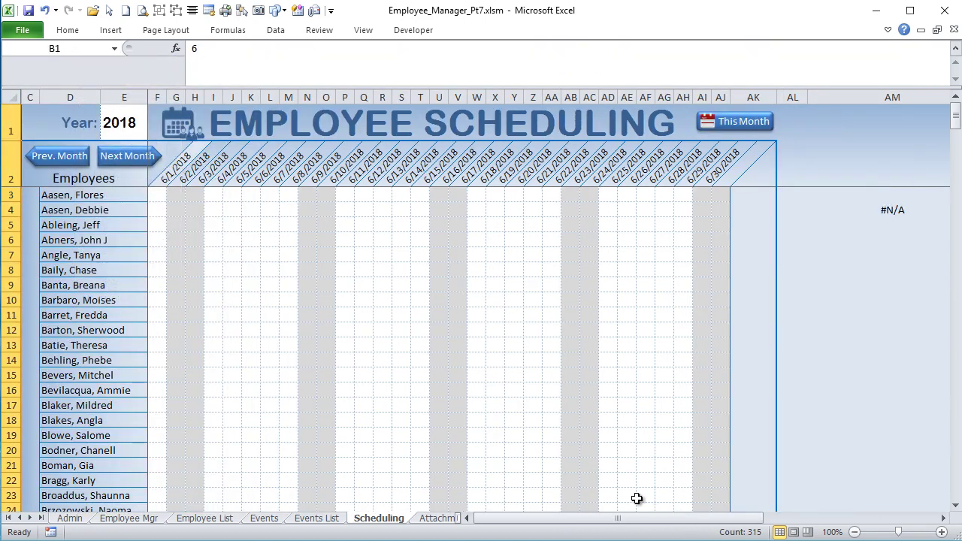
- Check the layout across the employee list and advance the calendar month by month to October 2018
drag(632, 524, 519, 522)
scroll(458, 423, down, 3)
scroll(457, 422, up, 3)
scroll(458, 423, down, 5)
scroll(458, 423, up, 5)
scroll(459, 423, down, 4)
scroll(458, 423, up, 4)
click(128, 157)
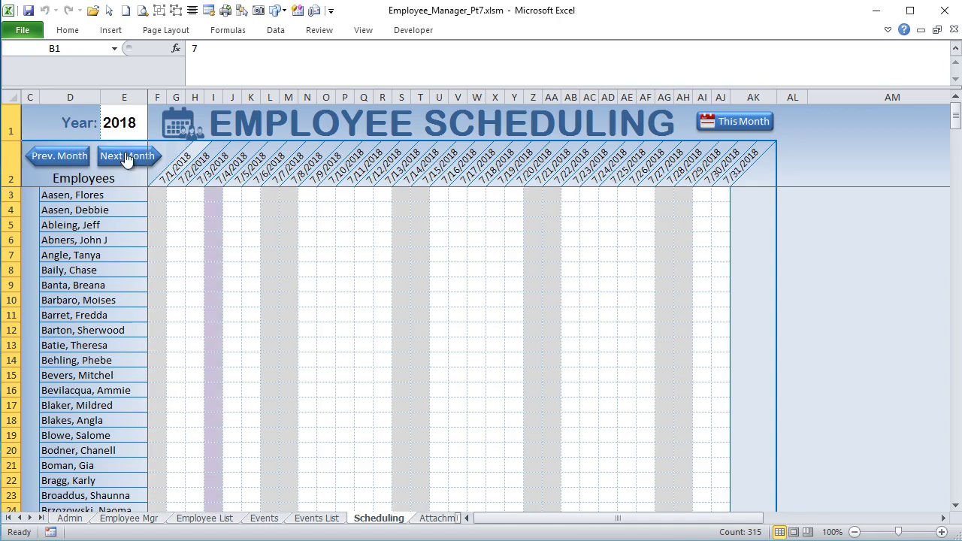
click(126, 158)
click(126, 157)
click(127, 157)
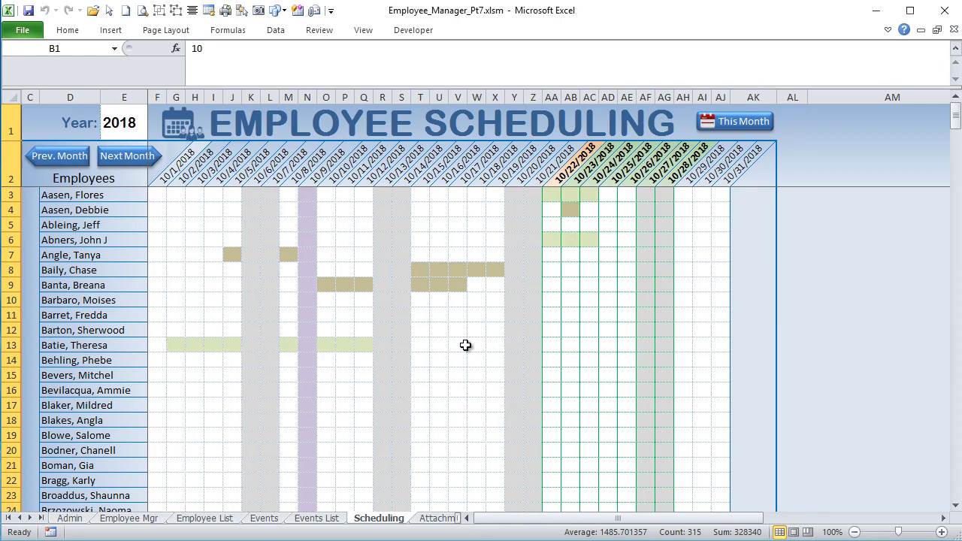
- Select the leave event in cell M7 and display its event details comment
click(268, 209)
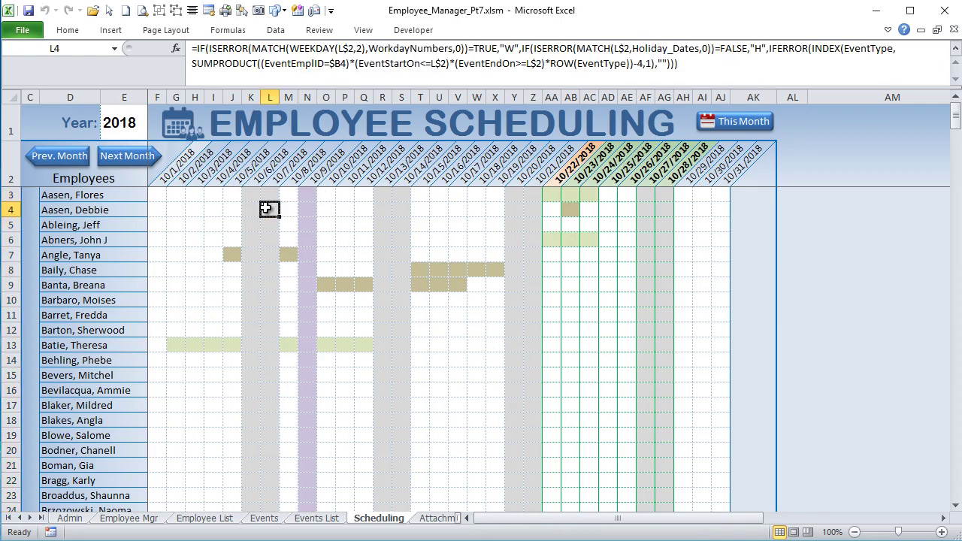
click(289, 255)
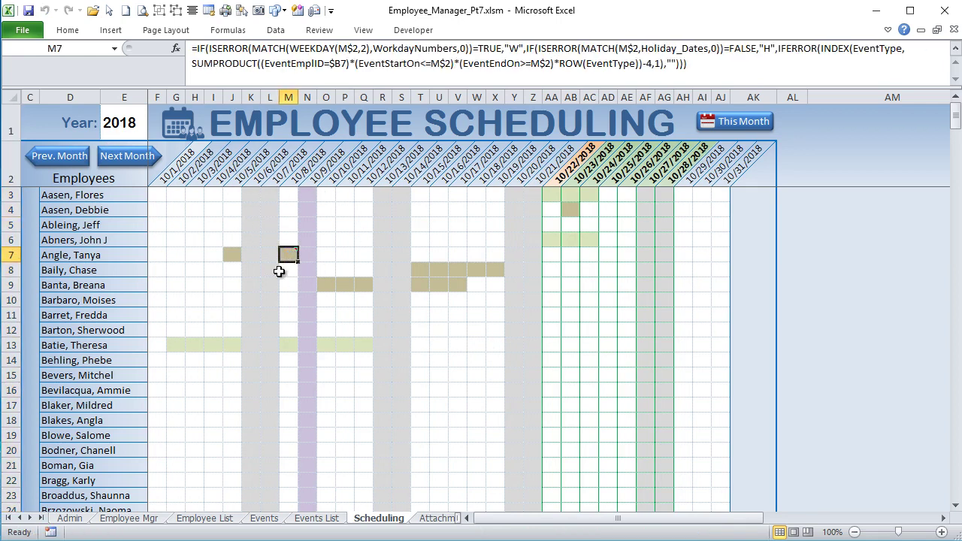
mouse_move(286, 257)
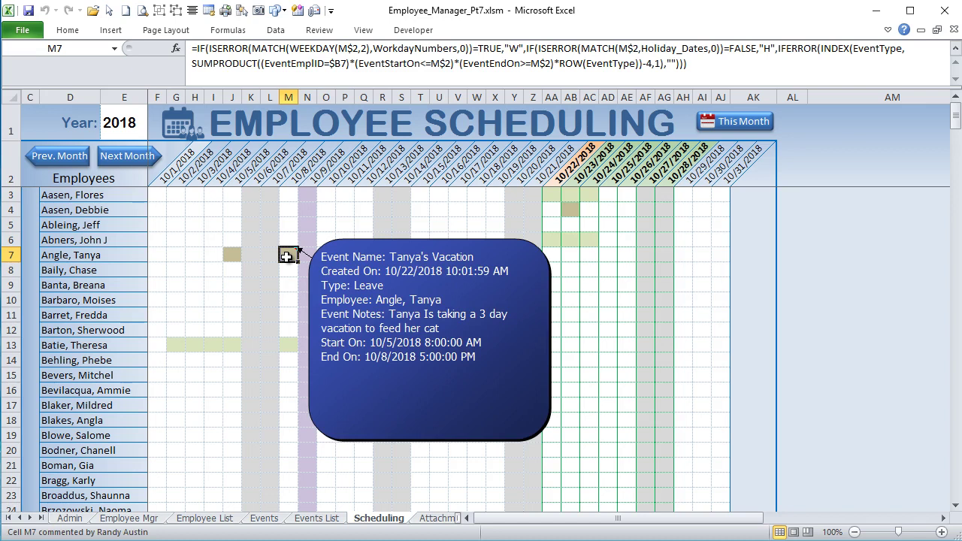
- Collapse the formula bar and open the Scheduling_Macs module in the Visual Basic editor
click(955, 57)
click(410, 32)
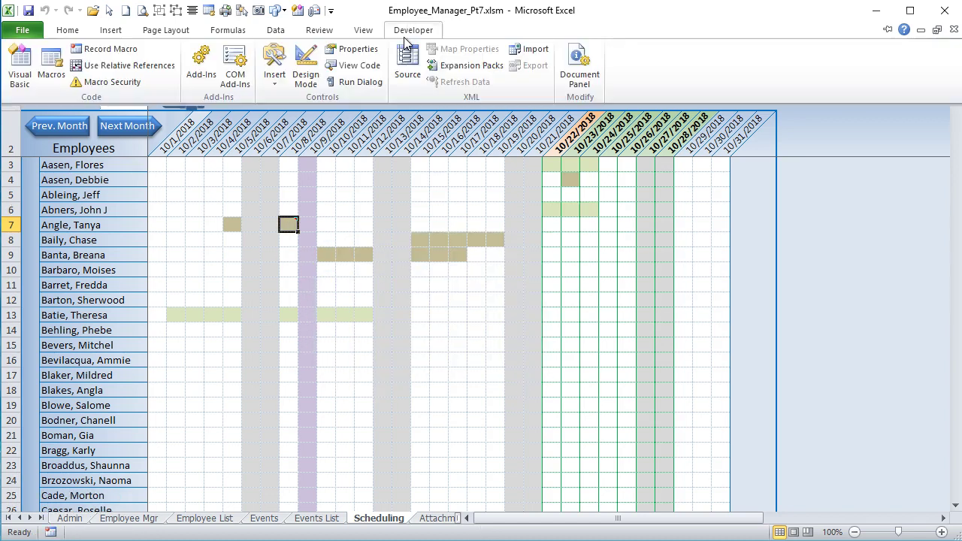
click(12, 63)
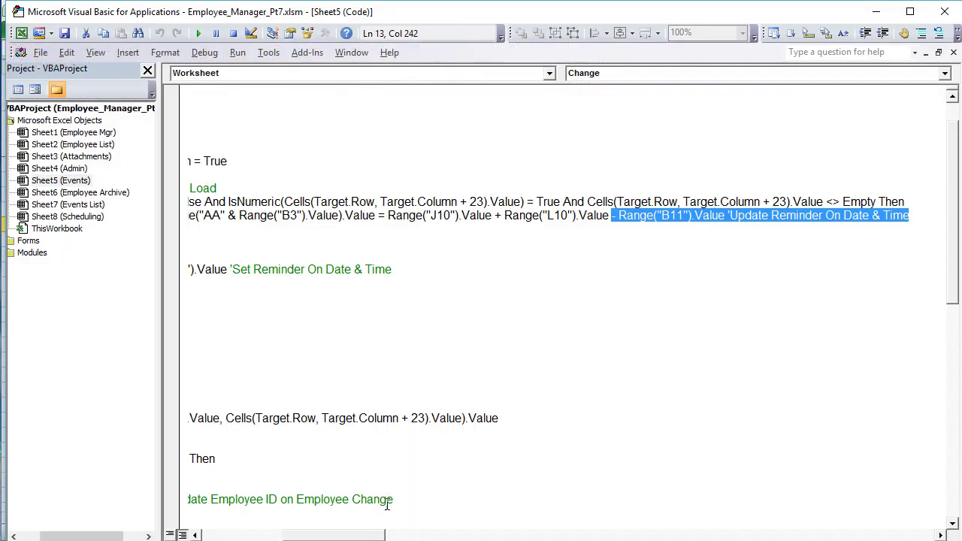
drag(363, 535, 218, 533)
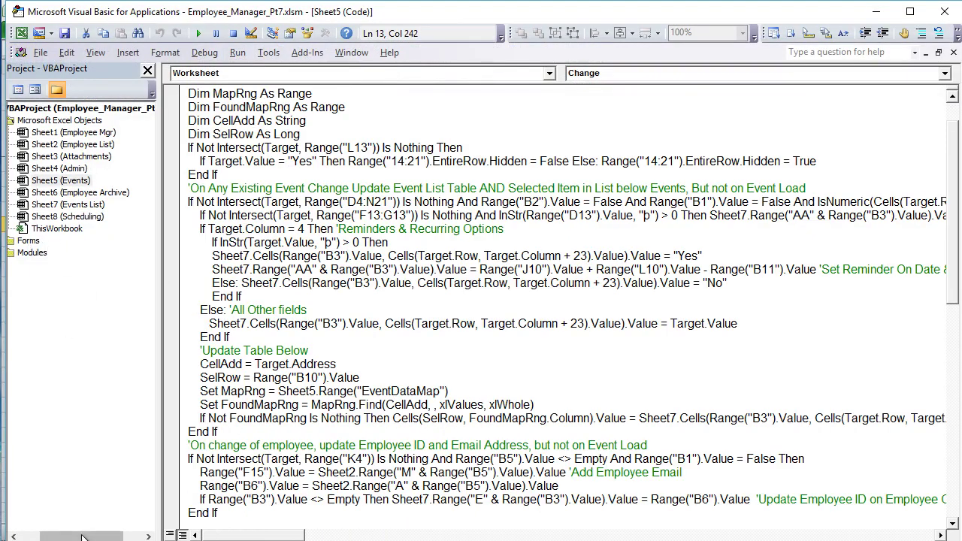
drag(83, 536, 61, 537)
click(28, 252)
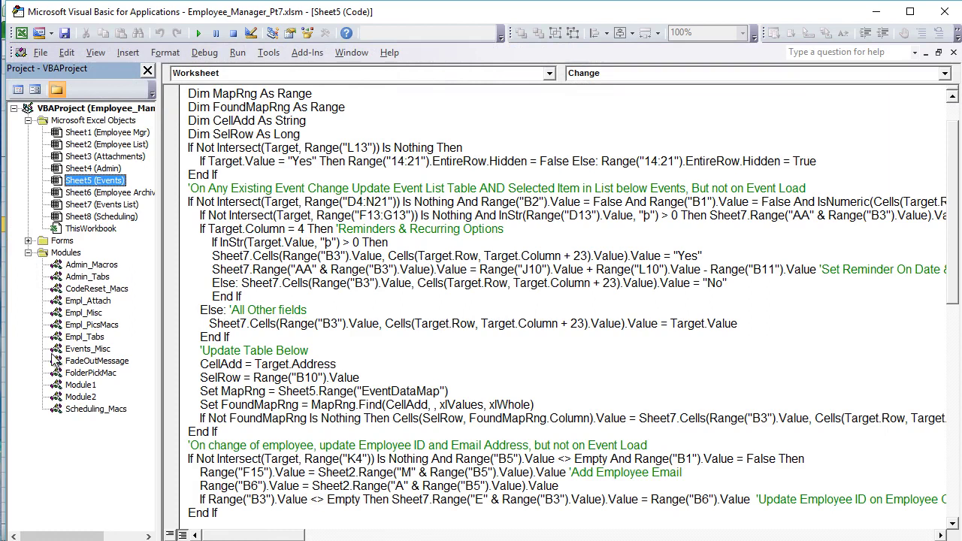
double_click(100, 412)
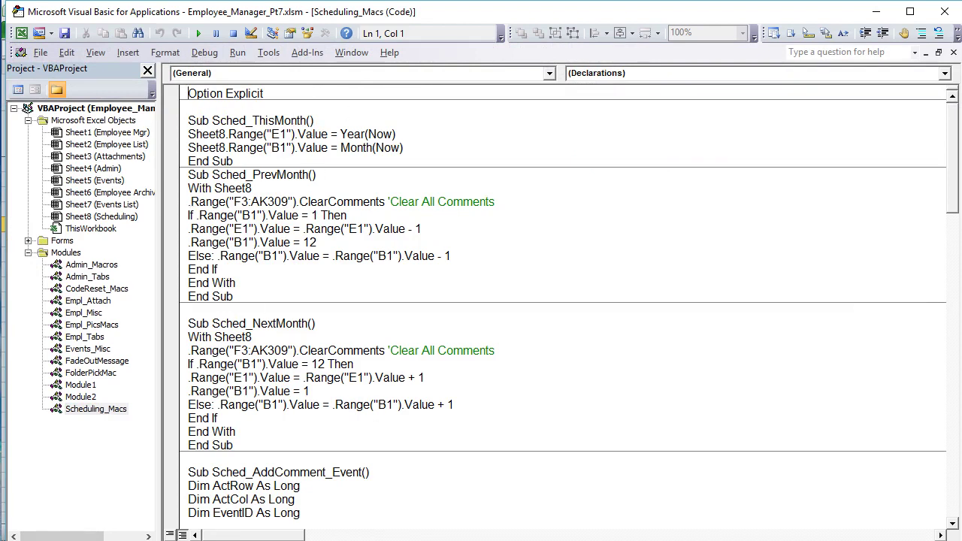
- Switch back to the Excel workbook, set the calendar year to 2019 and advance the month to December
key(alt+F11)
click(124, 93)
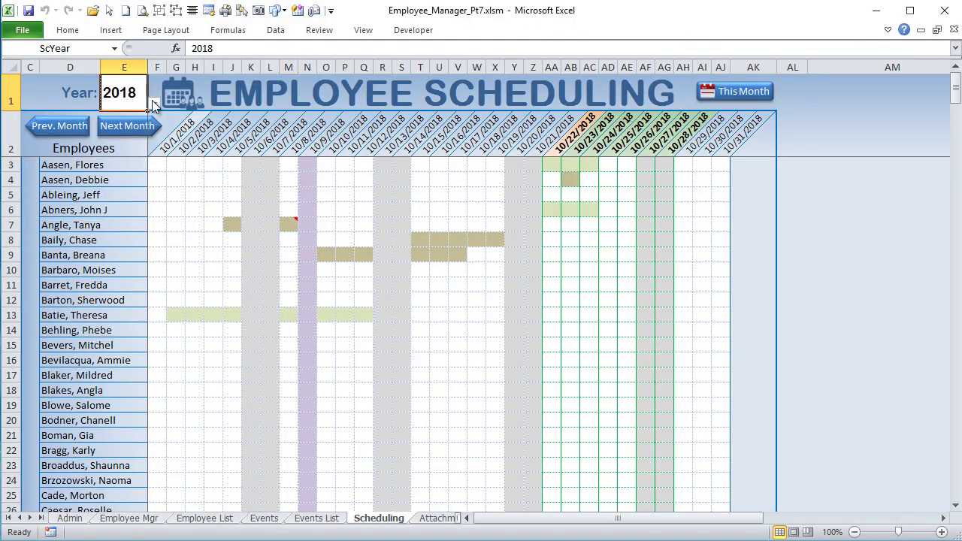
click(153, 103)
click(120, 135)
click(122, 126)
click(117, 127)
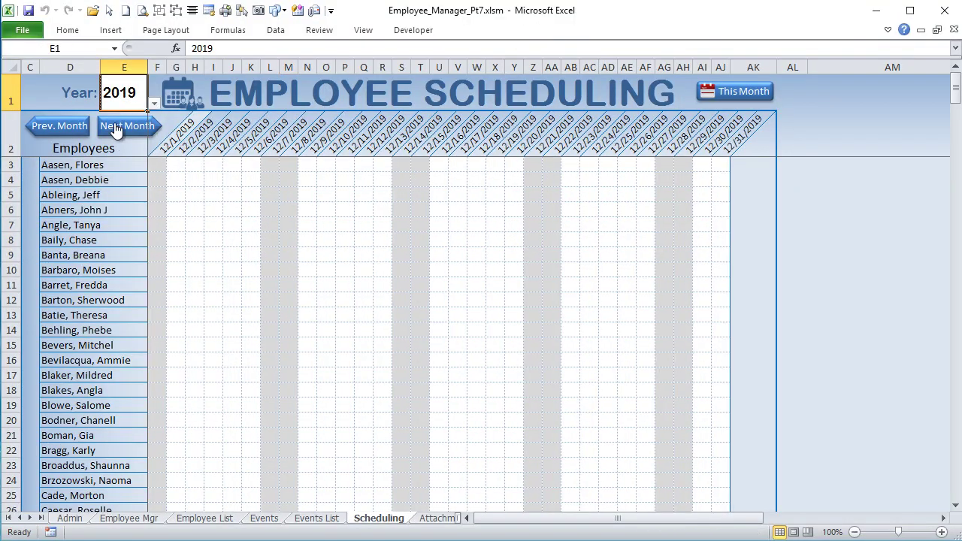
- Return the calendar to the current month, then unhide helper columns A and B at a narrower width
click(739, 88)
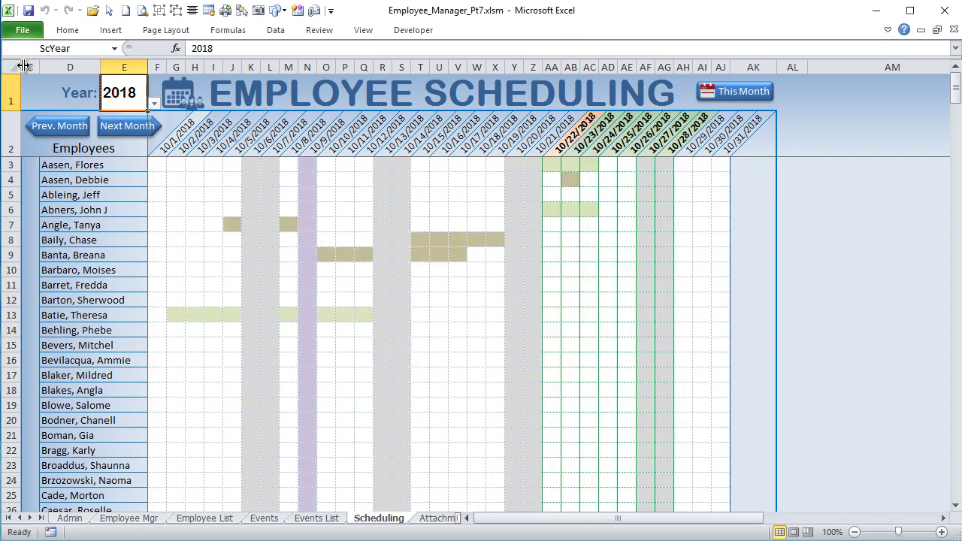
drag(21, 67, 198, 66)
click(73, 67)
click(156, 86)
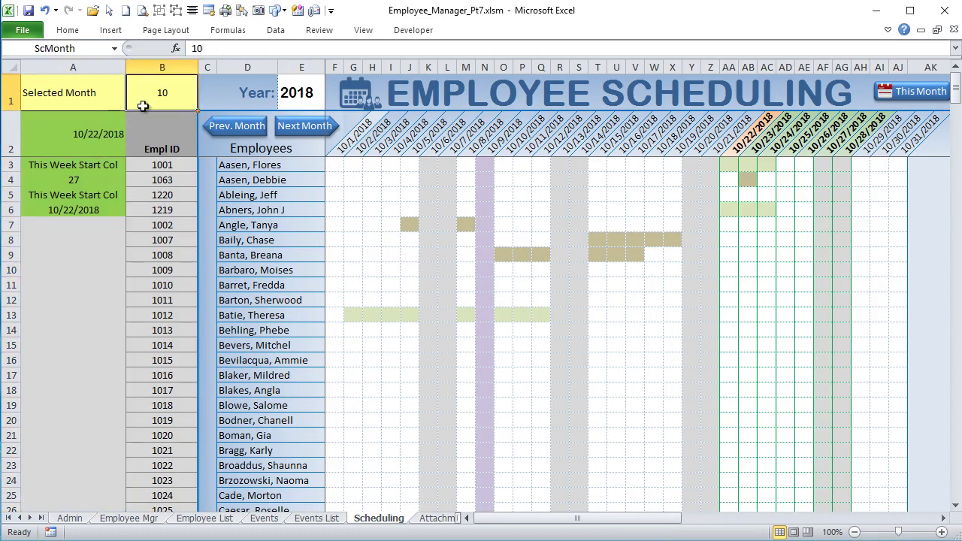
drag(126, 67, 89, 69)
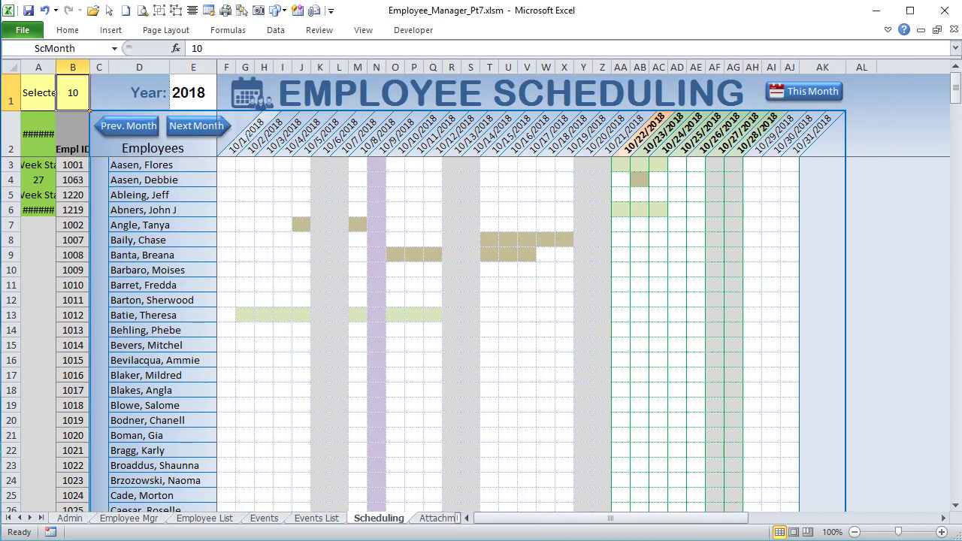
- Examine how the Sched_ThisMonth macro sets the year in E1 and the month in B1, and return to the Excel workbook
key(alt+F11)
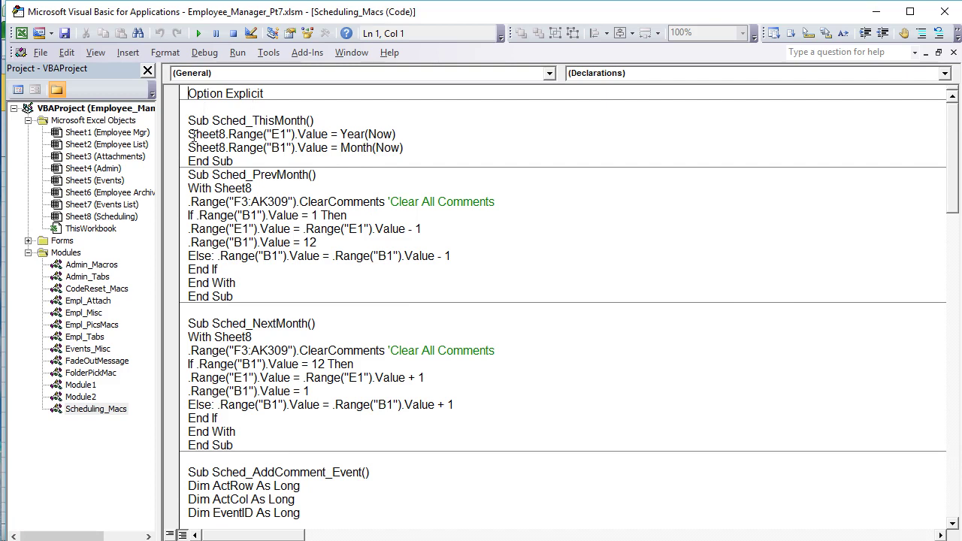
drag(189, 135, 309, 136)
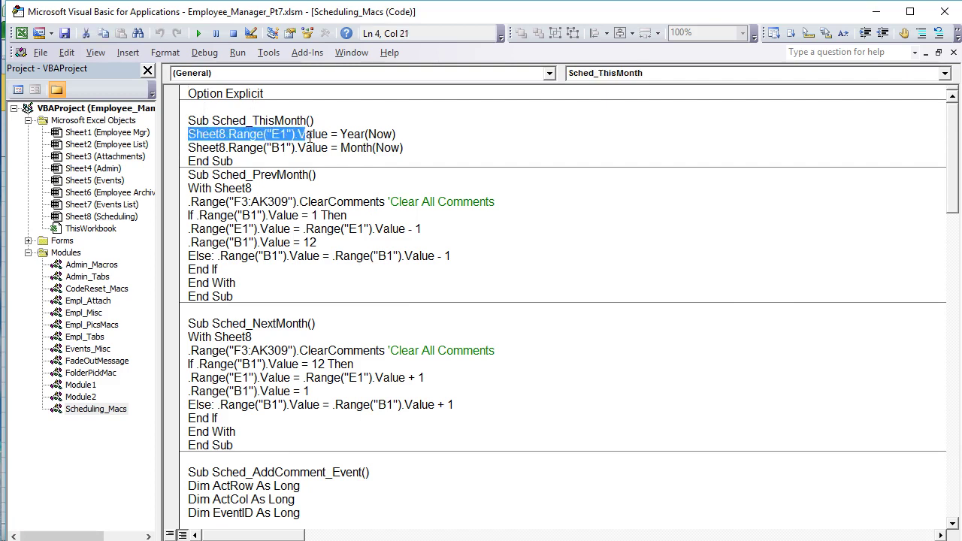
drag(396, 135, 358, 137)
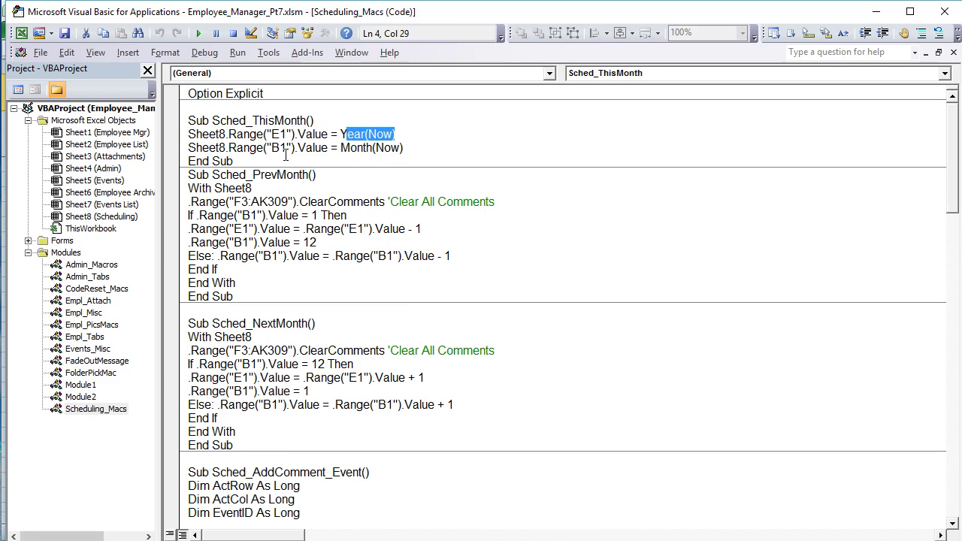
drag(406, 154, 348, 145)
click(319, 160)
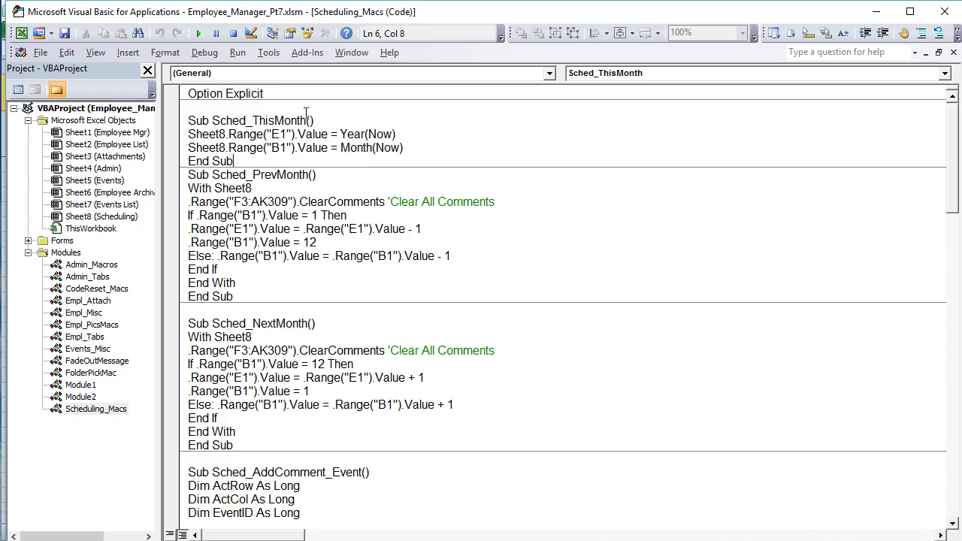
drag(306, 120, 212, 121)
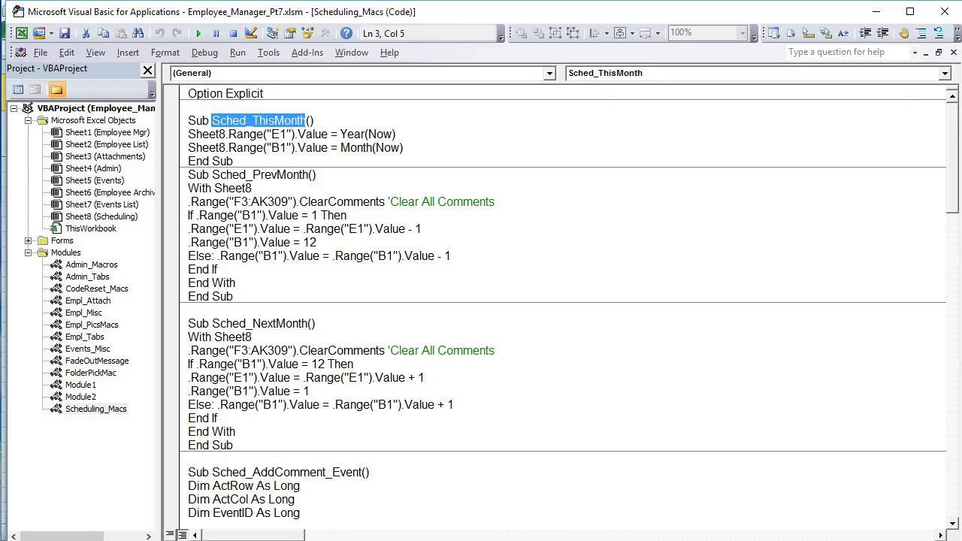
key(alt+F11)
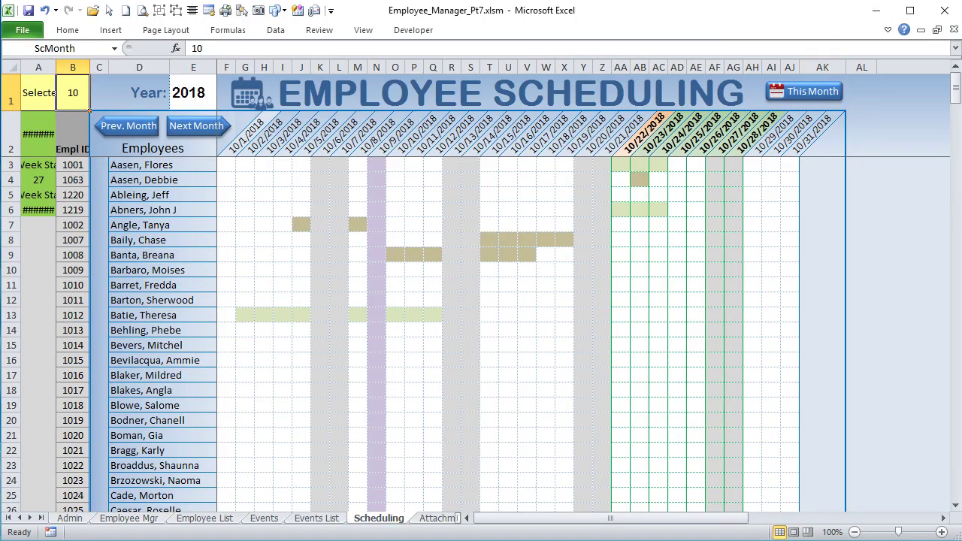
- Reopen the Visual Basic editor and examine the With Sheet8 and ClearComments lines of the Sched_PrevMonth macro
key(alt+F11)
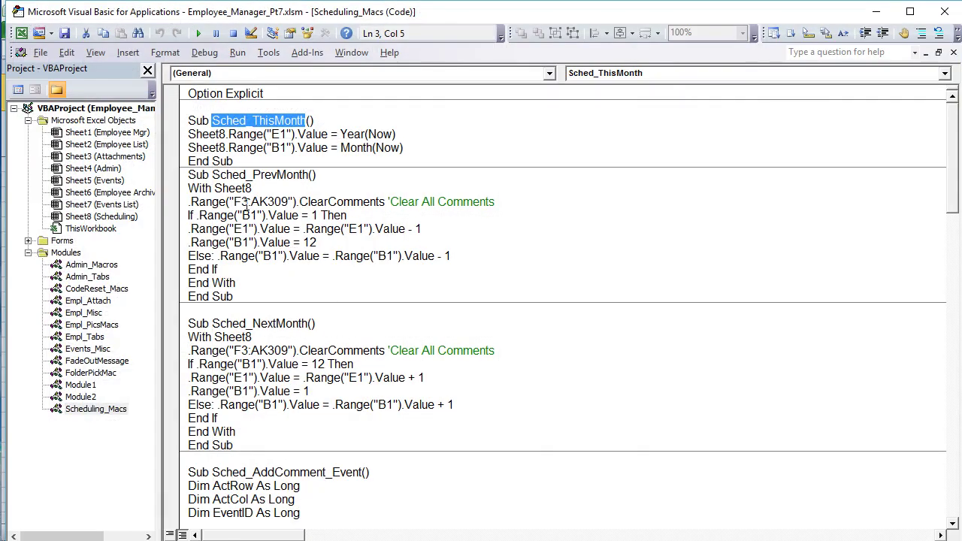
drag(252, 188, 197, 188)
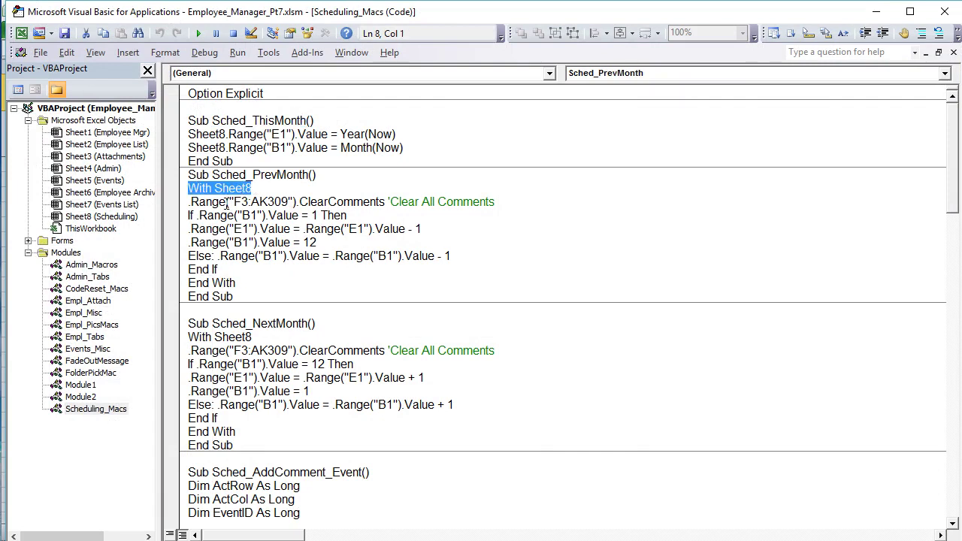
drag(519, 205, 181, 199)
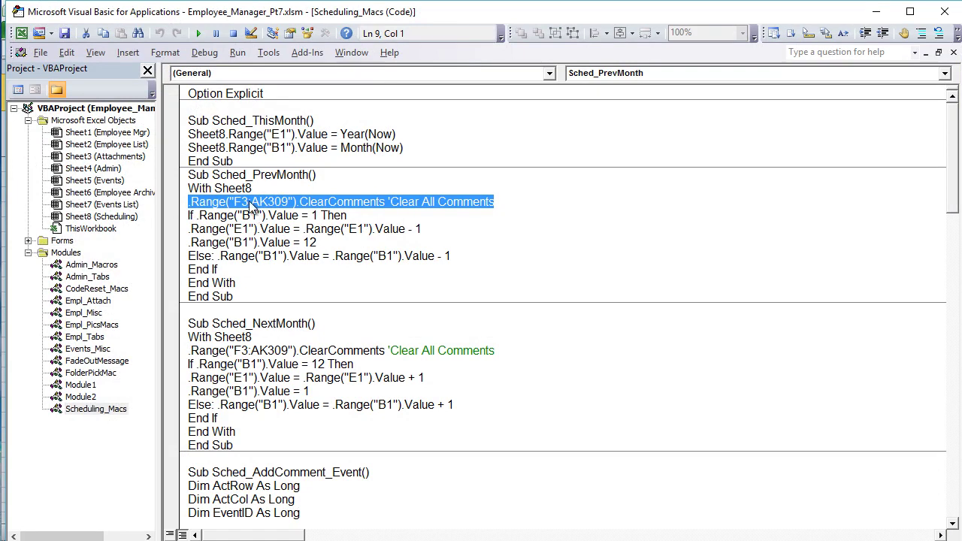
click(346, 203)
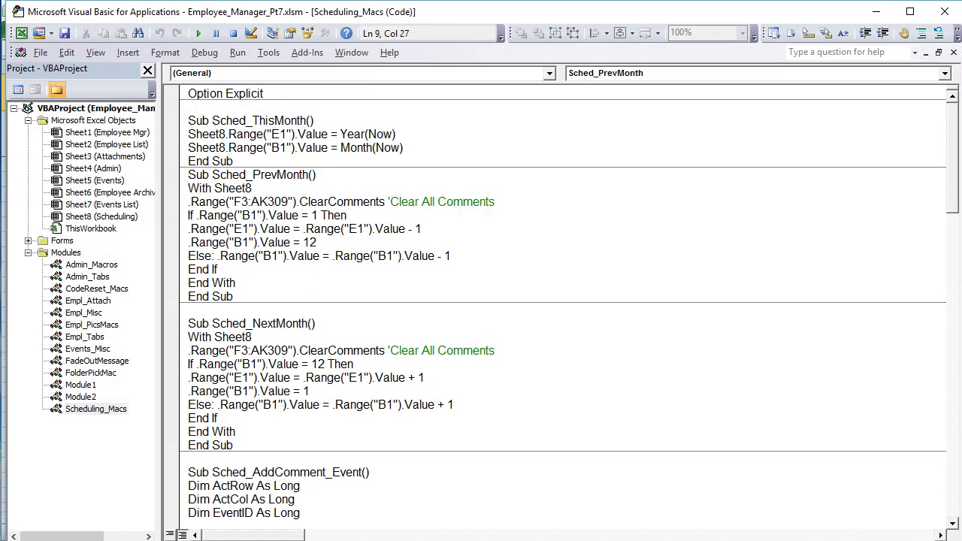
- In the Excel workbook, select the event in cell O9, then step the calendar back to August 2018 and forward to October
key(alt+F11)
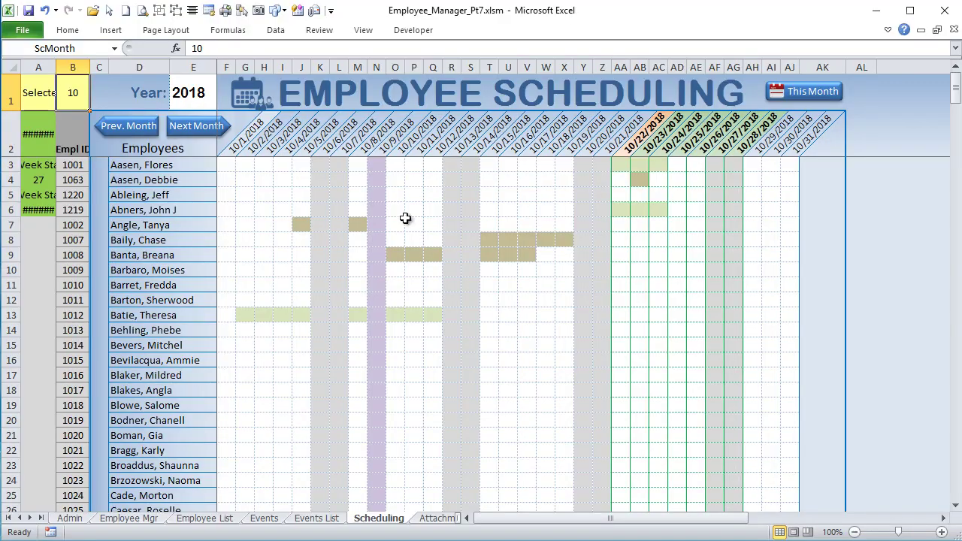
click(398, 255)
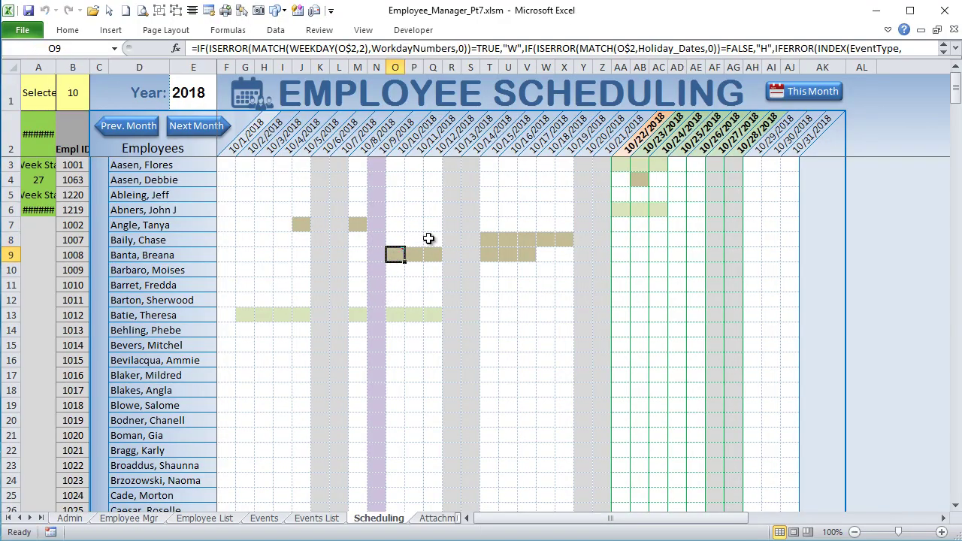
click(124, 129)
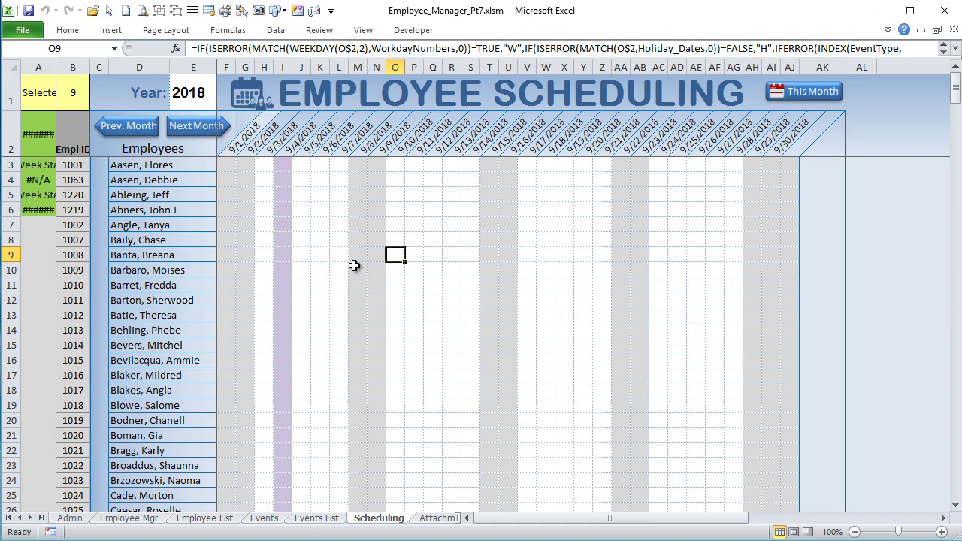
click(145, 125)
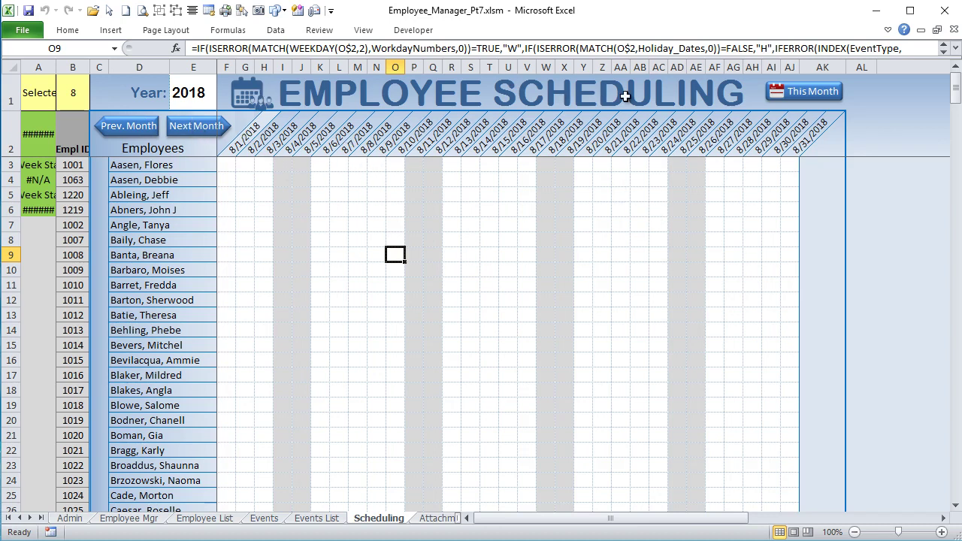
click(198, 124)
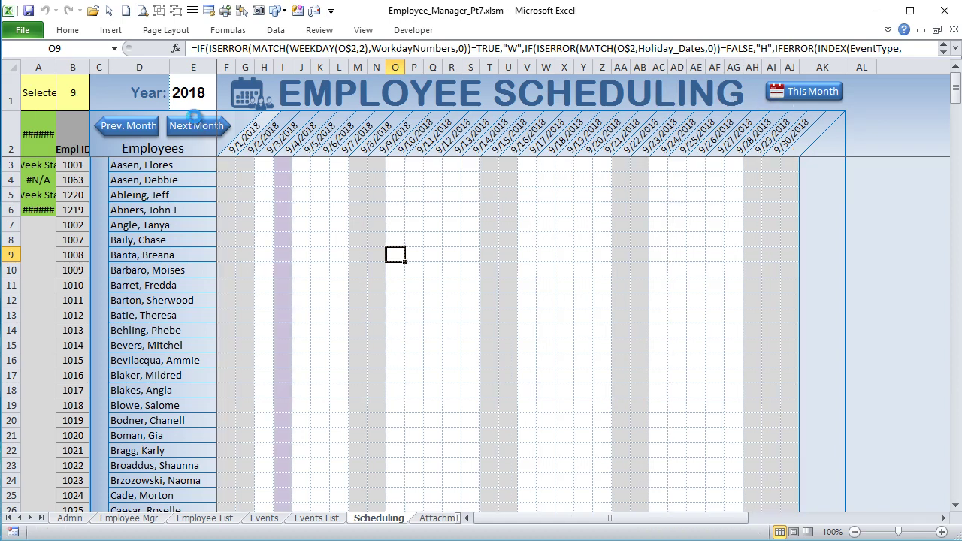
click(196, 126)
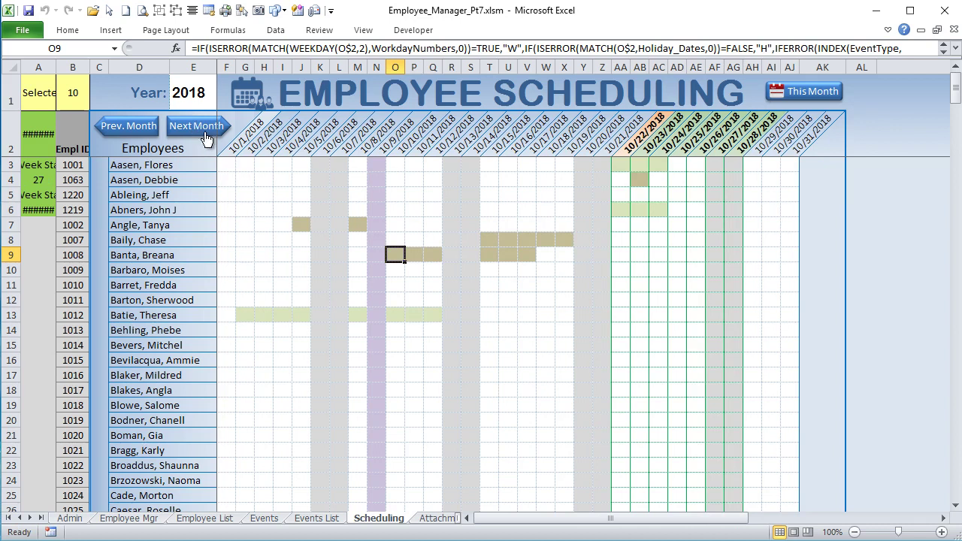
- Select the Employee Scheduling title cell, then the leave event in cell M7 to check its comment
click(382, 84)
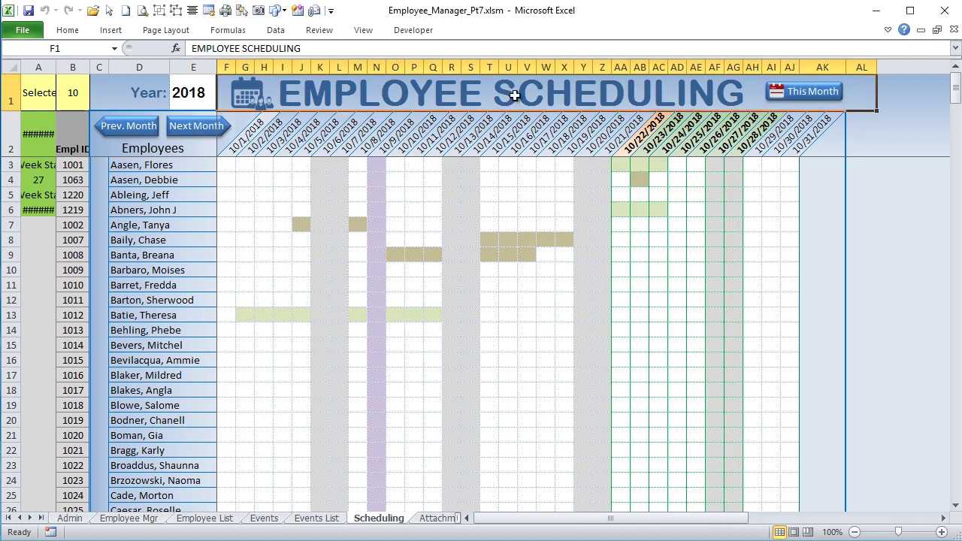
click(358, 223)
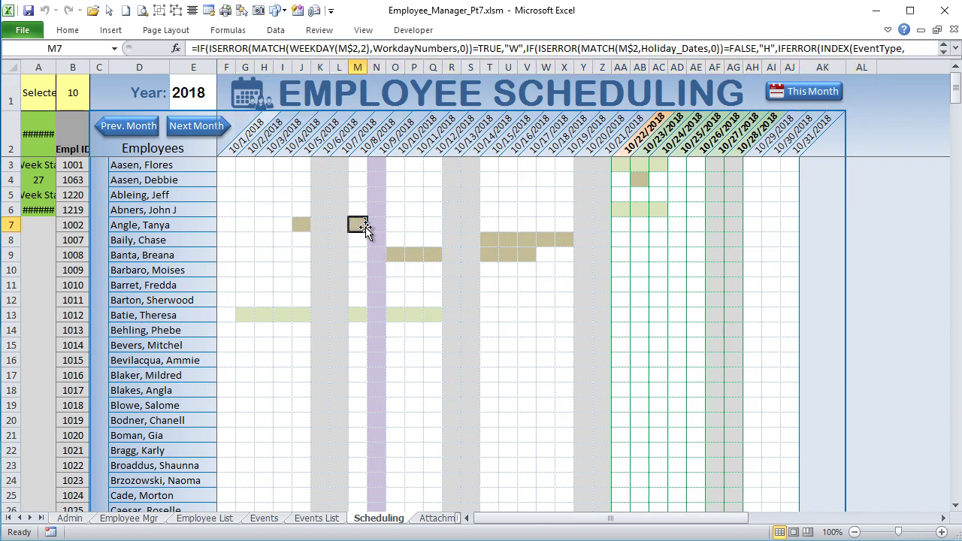
mouse_move(362, 225)
- Switch to the Visual Basic editor and examine the January rollover logic in Sched_PrevMonth, which changes E1 and B1
key(alt+F11)
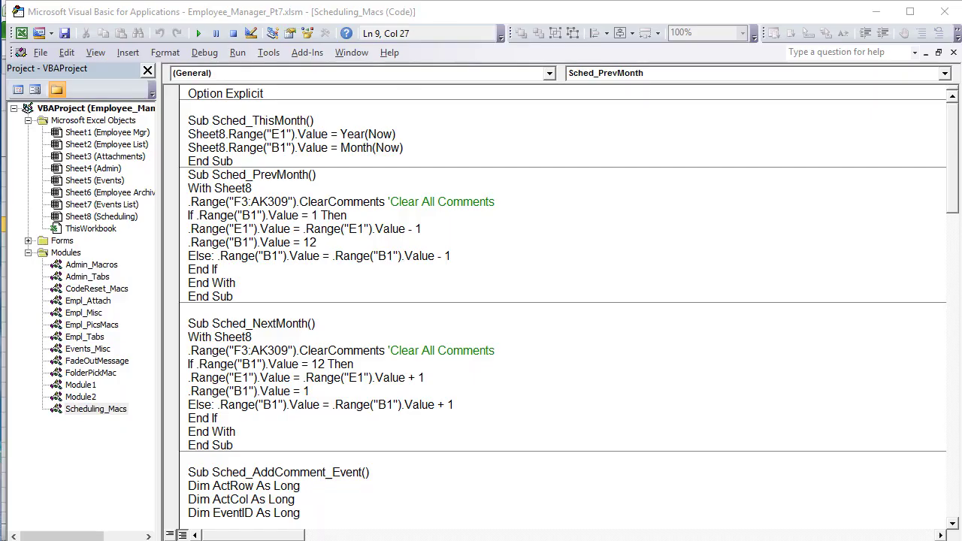
double_click(236, 188)
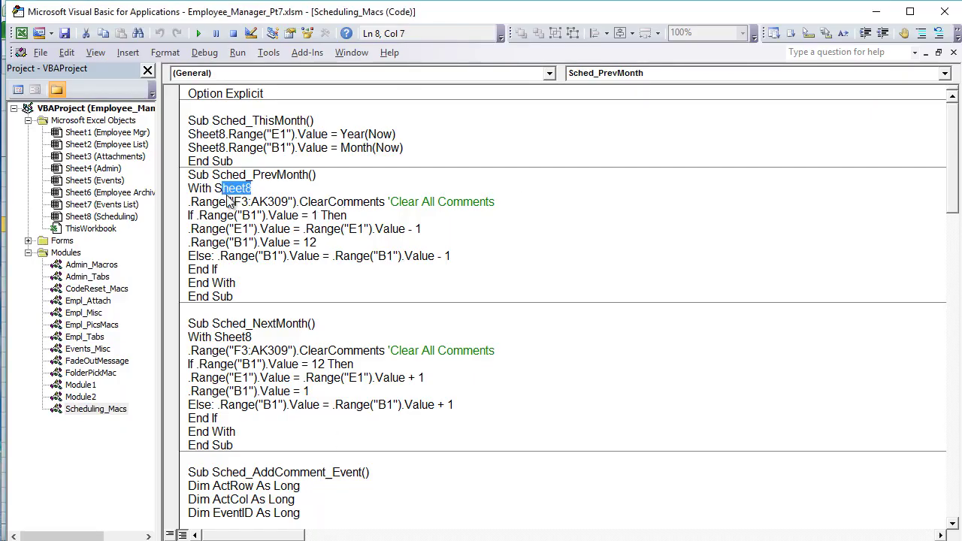
click(366, 228)
drag(350, 214, 184, 216)
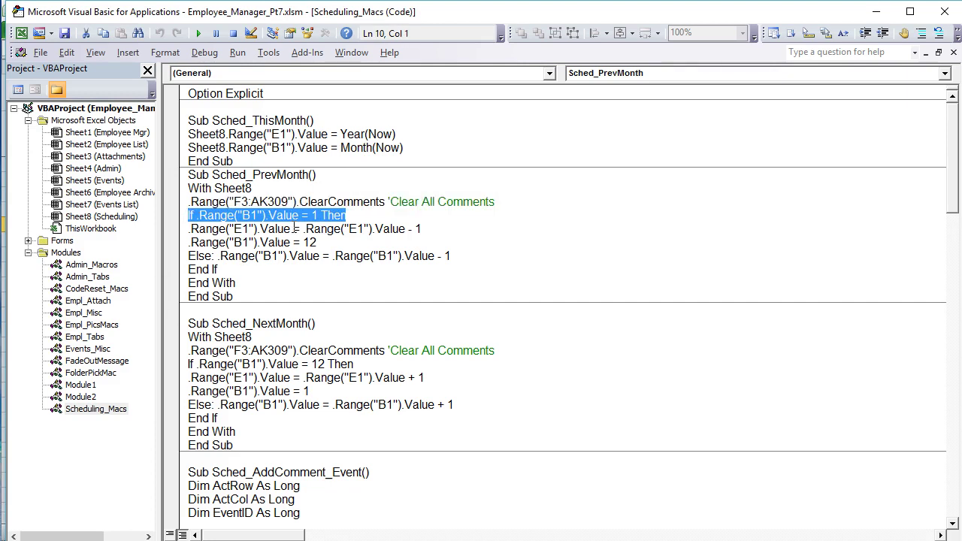
click(319, 215)
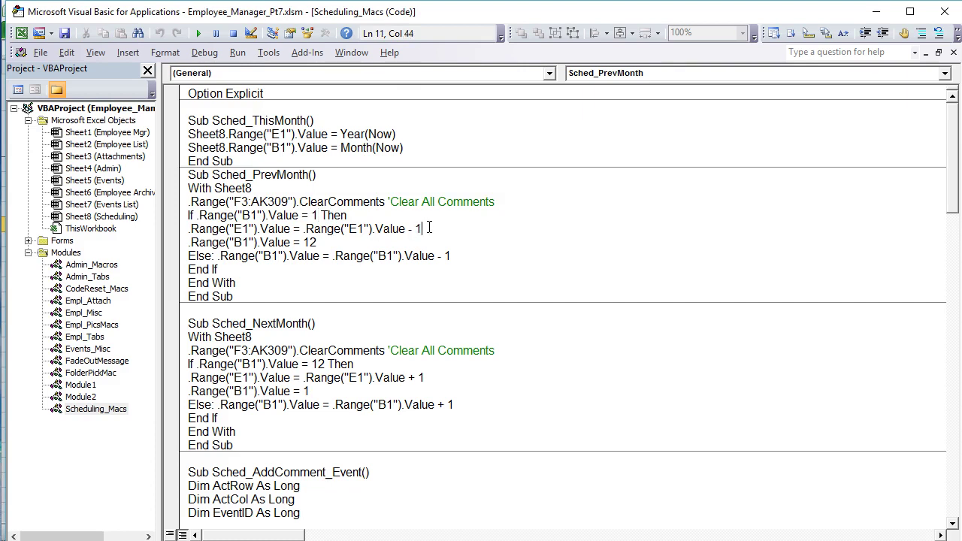
drag(429, 228, 307, 226)
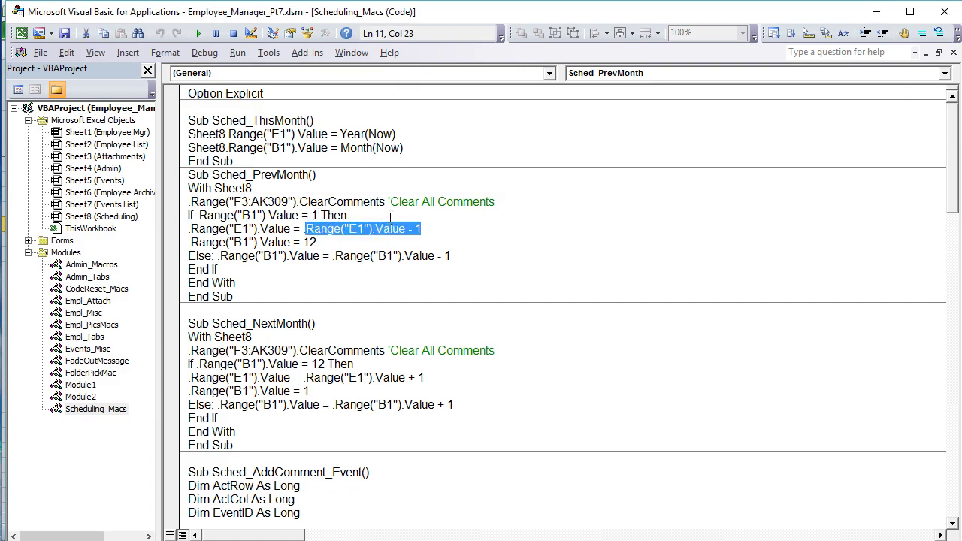
drag(321, 255, 311, 241)
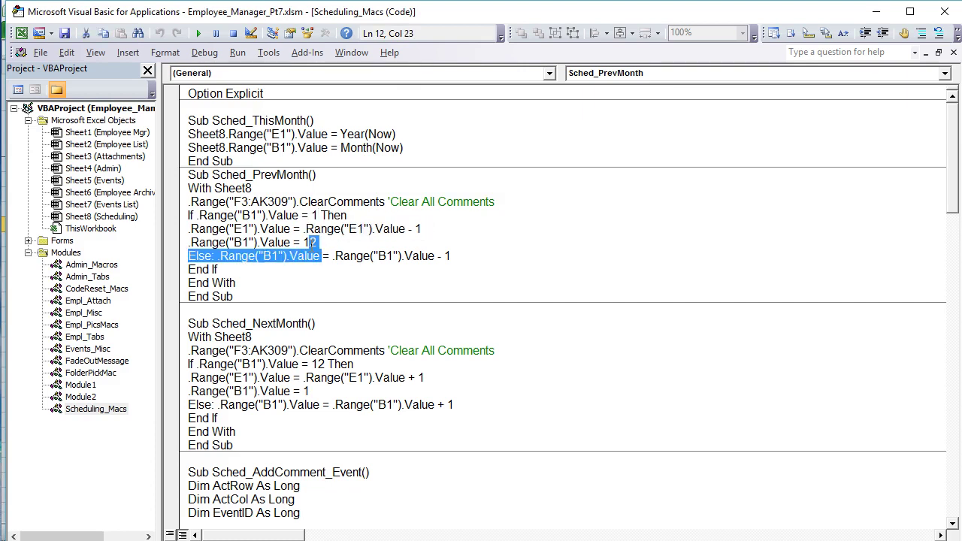
click(342, 274)
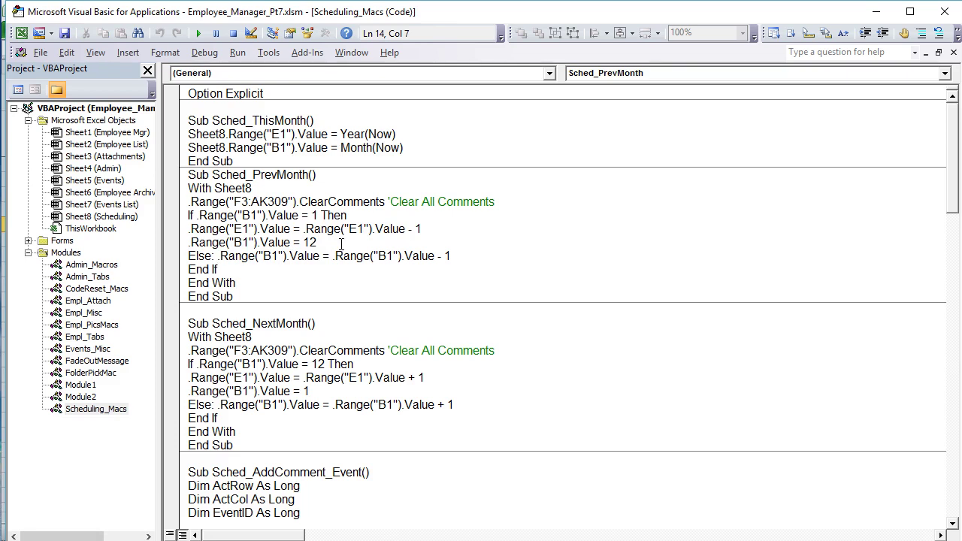
drag(316, 242, 188, 231)
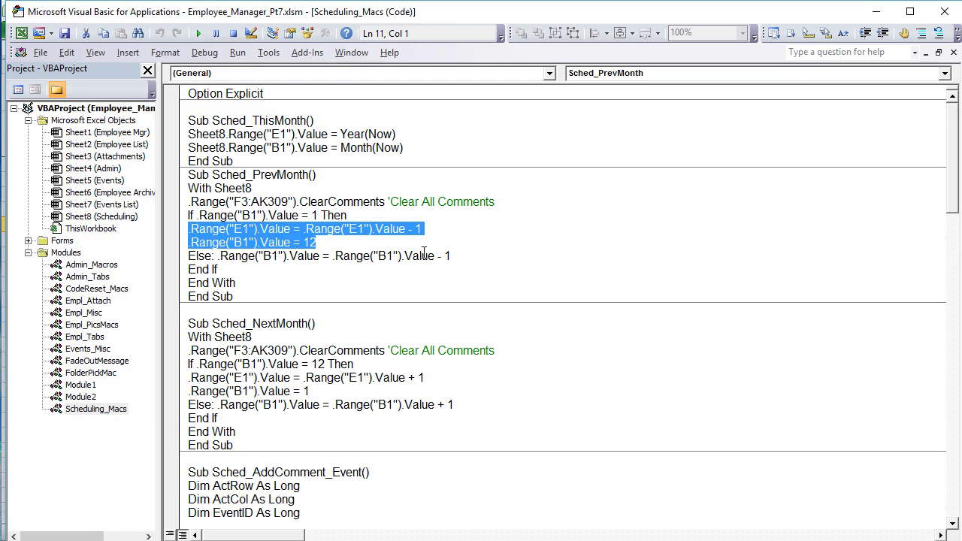
- Examine the December rollover lines of the Sched_NextMonth macro and bring the Sched_AddComment_Event macro into view
scroll(256, 289, down, 1)
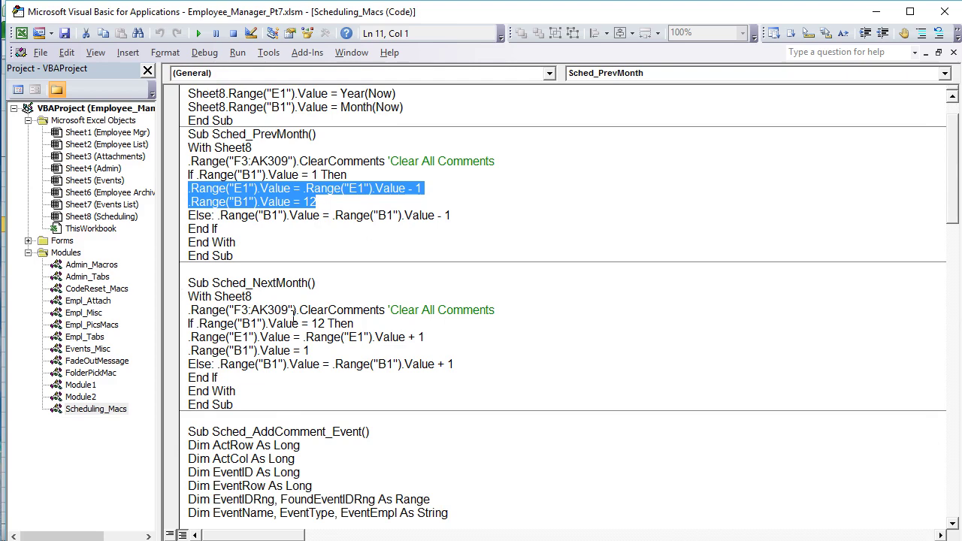
drag(425, 343, 347, 340)
double_click(305, 351)
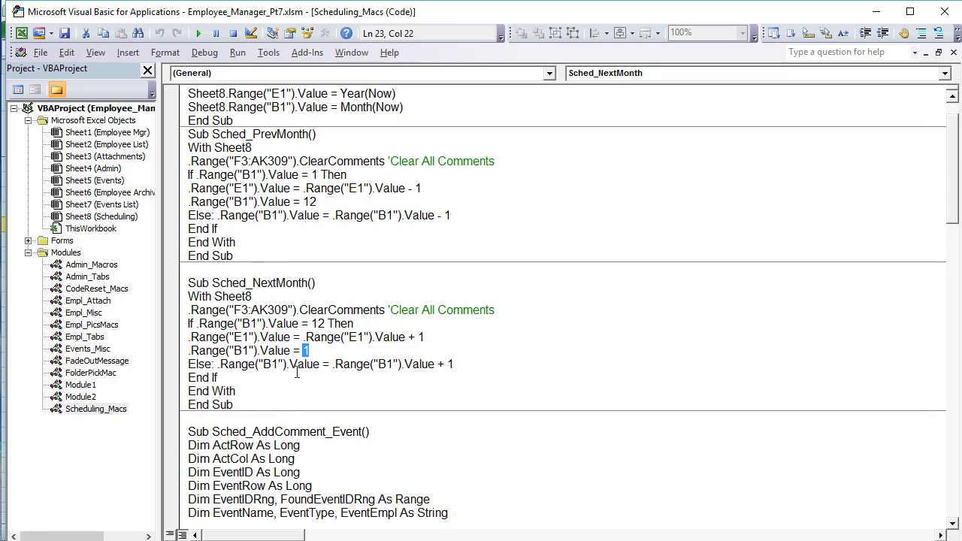
drag(461, 365, 360, 374)
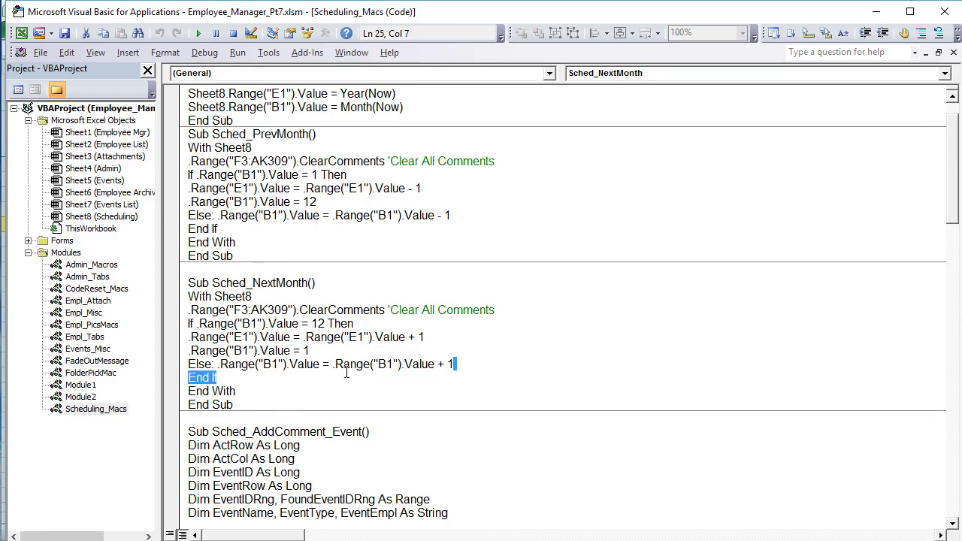
drag(328, 336, 318, 324)
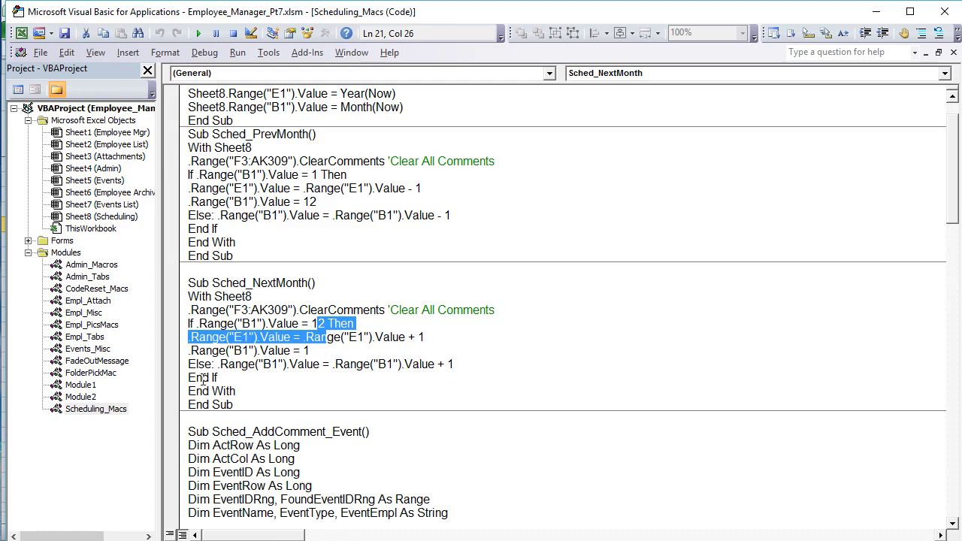
scroll(202, 346, down, 3)
scroll(201, 304, up, 4)
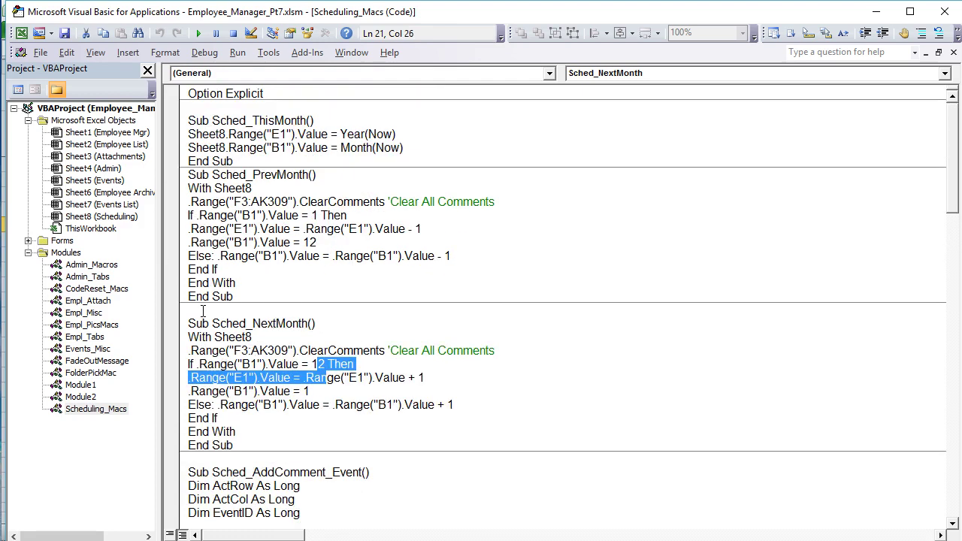
scroll(203, 311, down, 8)
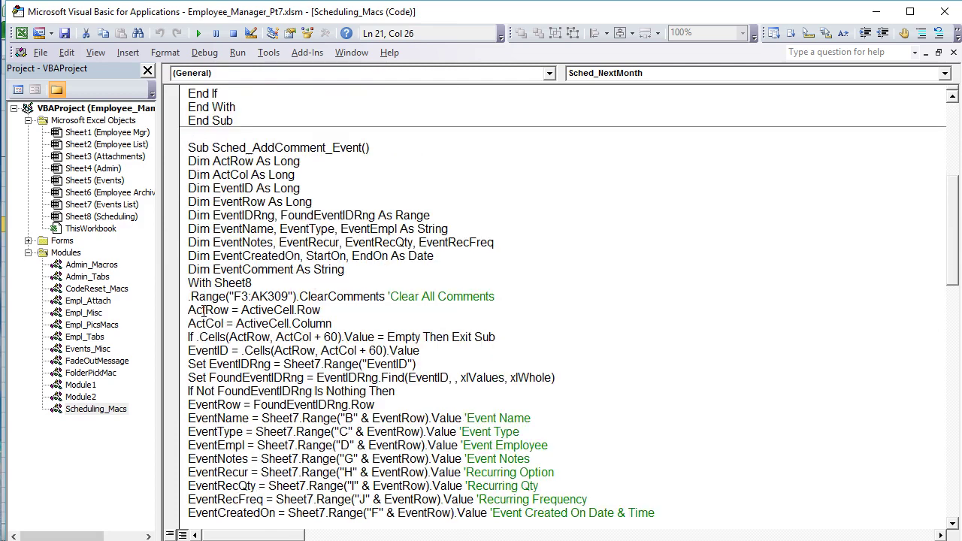
- Look through the Sched_AddComment_Event macro down to the start of Sched_AddComment_Holiday, then return to its declarations
scroll(288, 220, down, 5)
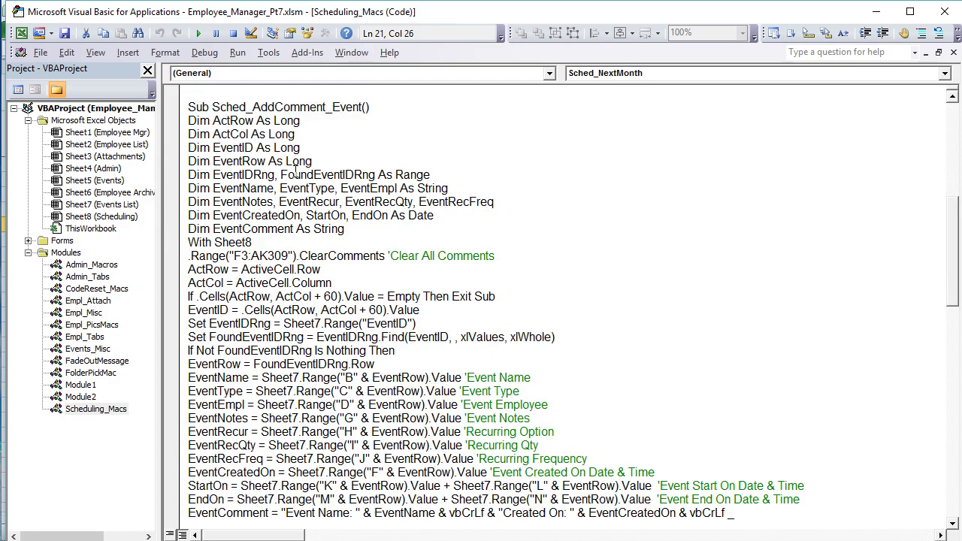
scroll(288, 188, up, 6)
scroll(289, 188, up, 2)
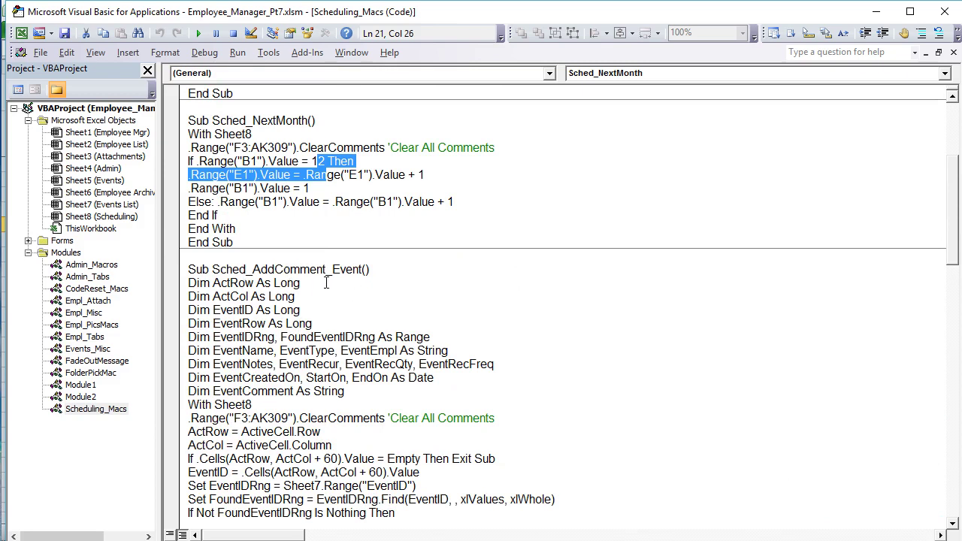
double_click(364, 273)
scroll(325, 370, down, 16)
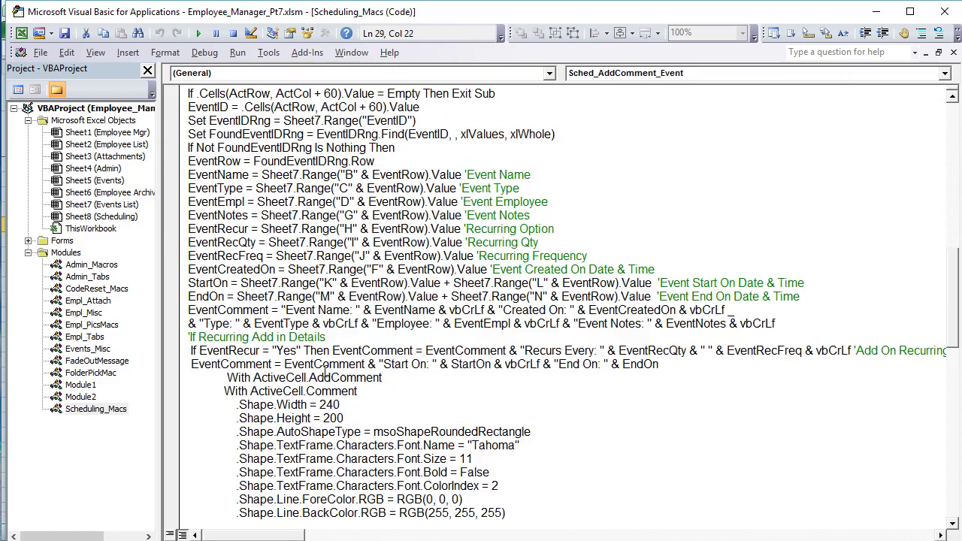
scroll(324, 370, down, 4)
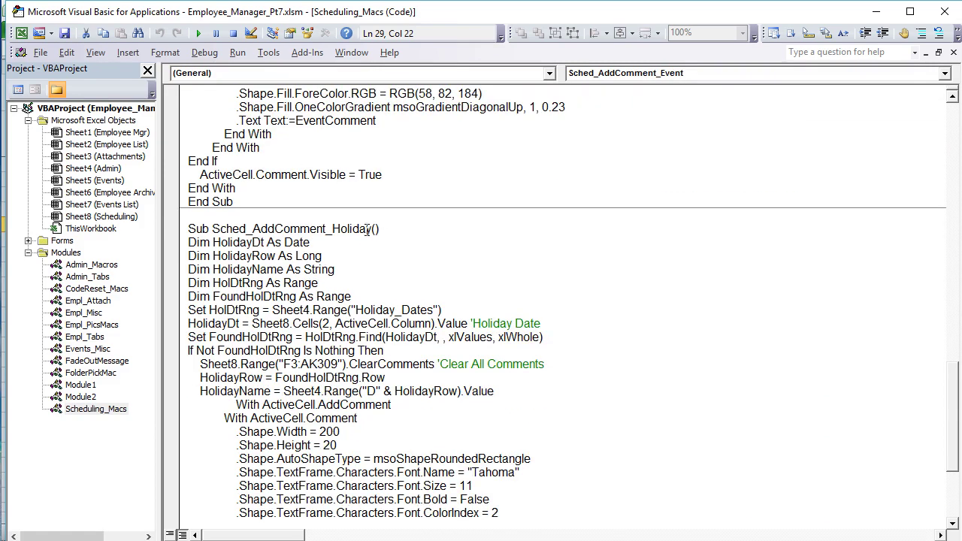
scroll(282, 349, up, 4)
scroll(282, 349, up, 15)
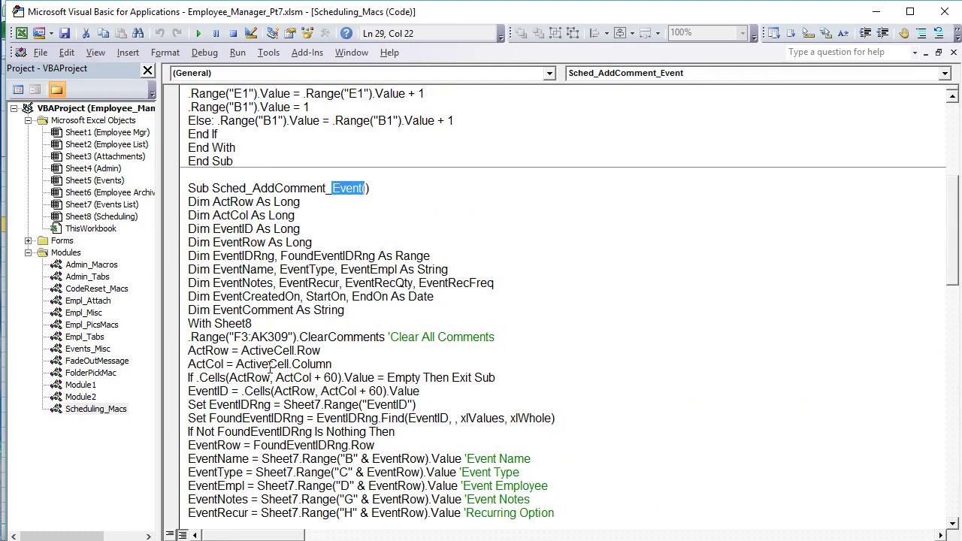
scroll(285, 405, down, 3)
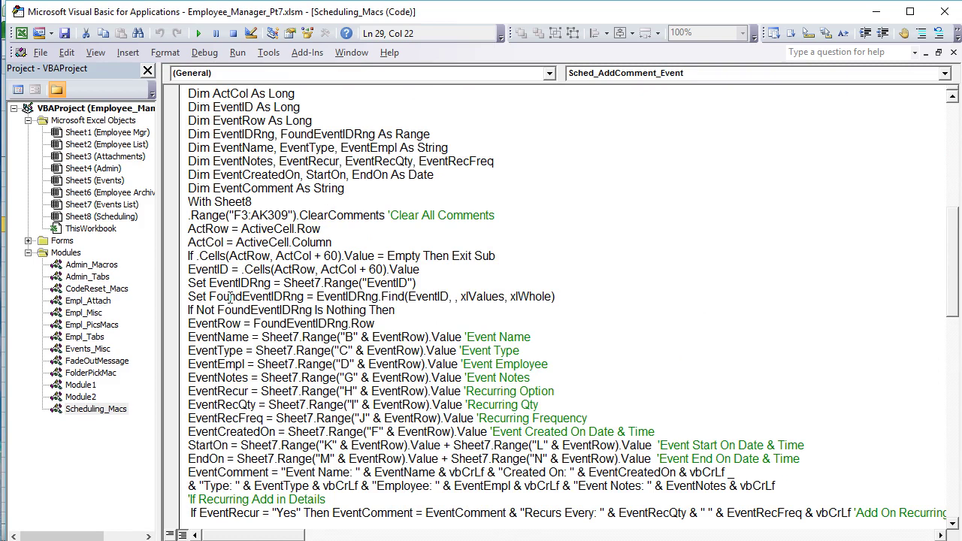
scroll(242, 229, up, 1)
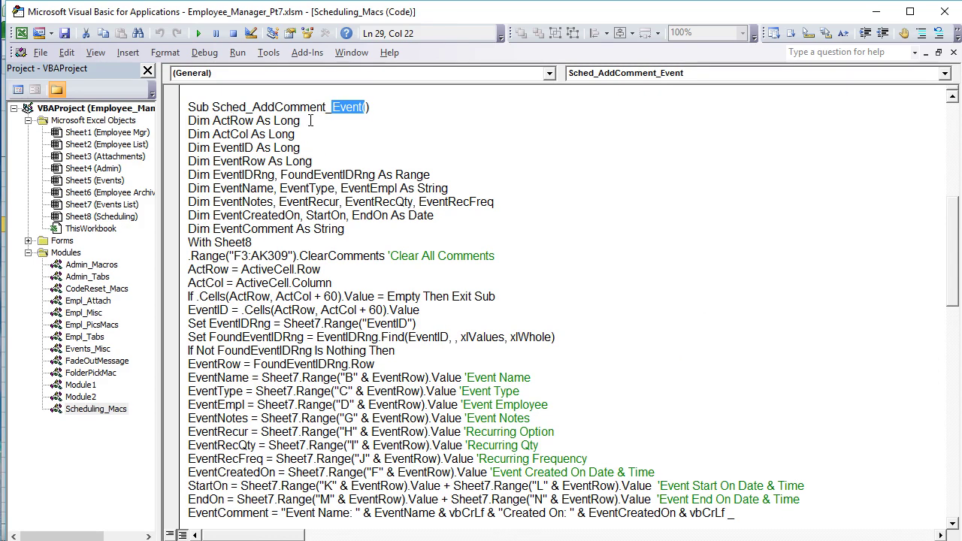
- Examine the Sched_AddComment_Event declarations from ActRow and ActCol through the event ID ranges to the EventName, EventType and EventEmpl strings
drag(313, 122, 220, 121)
drag(308, 139, 184, 125)
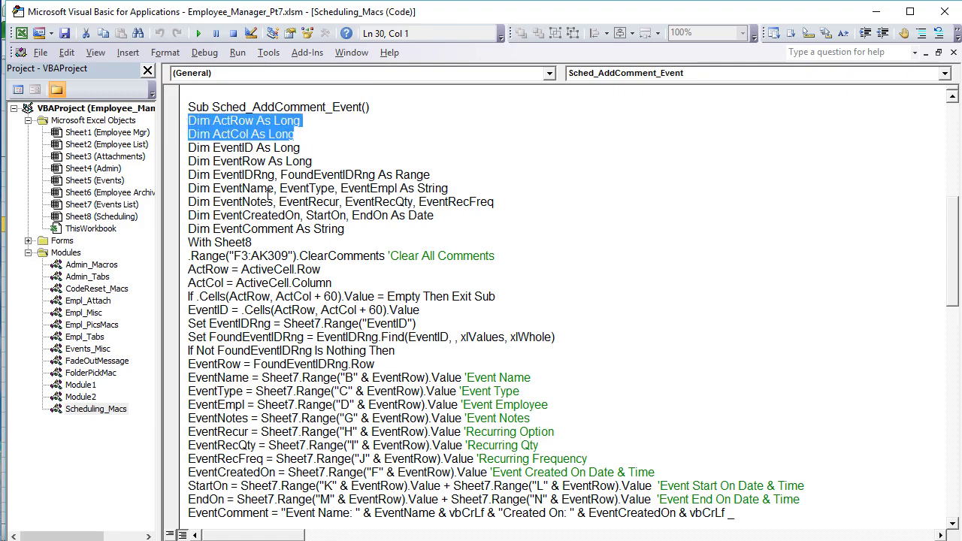
drag(316, 147, 178, 145)
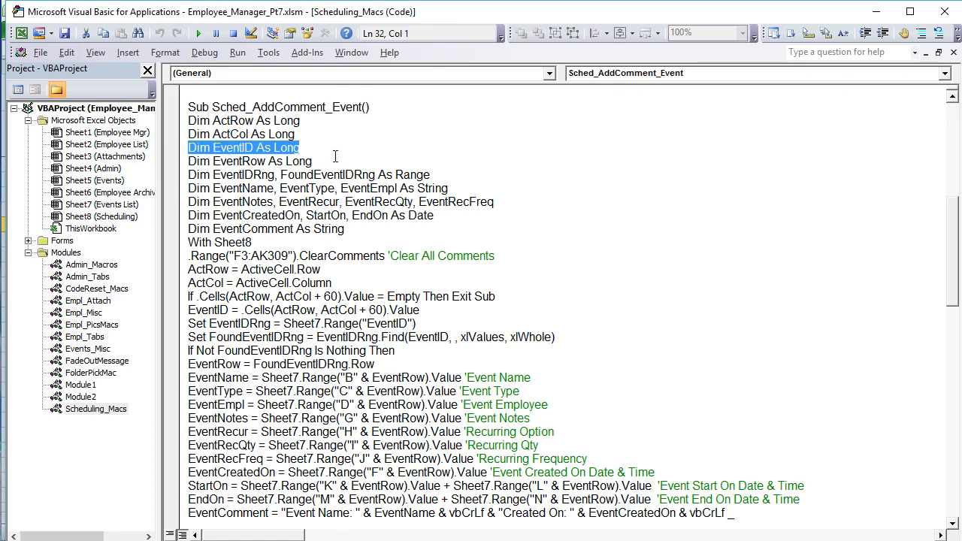
drag(331, 159, 169, 162)
key(shift+Up)
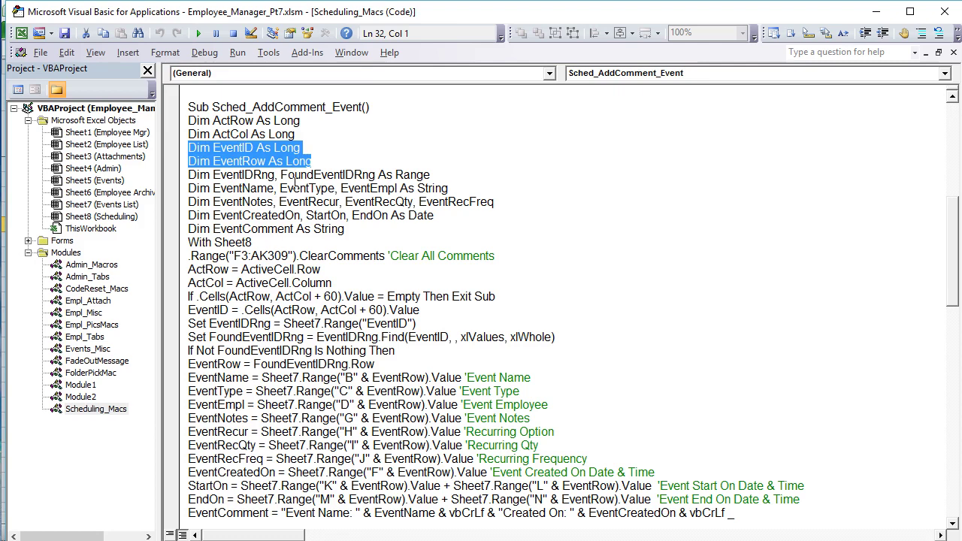
drag(429, 175, 213, 176)
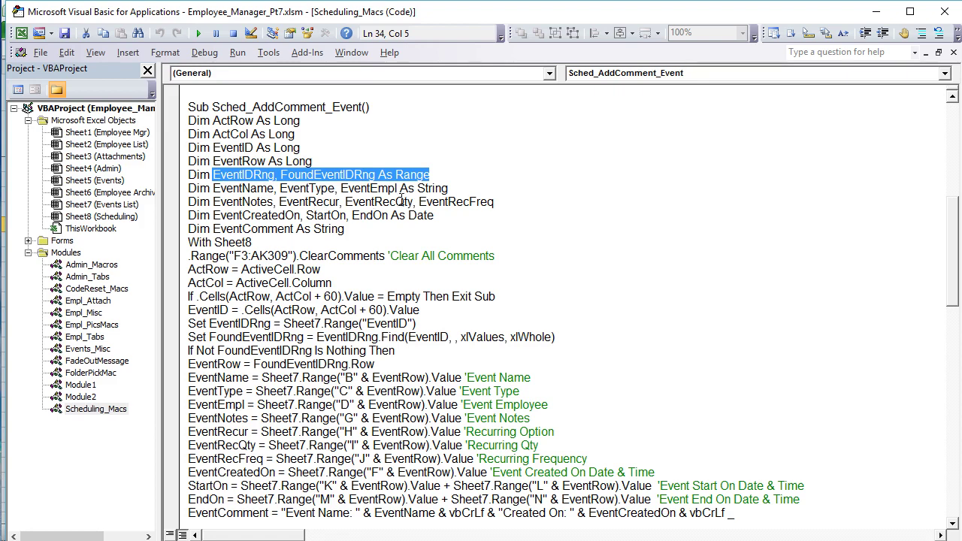
drag(459, 188, 241, 188)
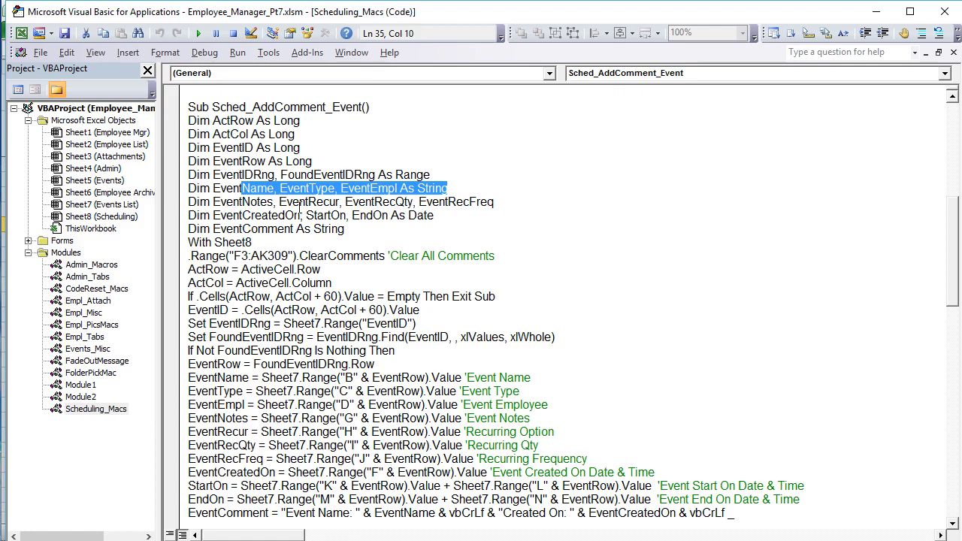
- Add "As String" to the end of the declaration line for EventNotes, EventRecur, EventRecQty and EventRecFreq
click(508, 206)
text(as)
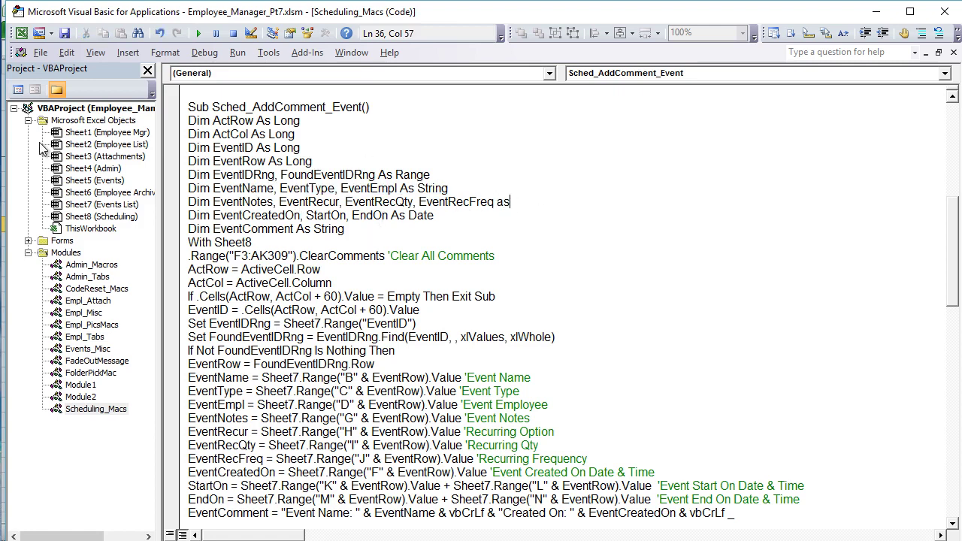
text( stri)
key(Tab)
- Examine the date and EventComment declarations, the With Sheet8 line and the ClearComments line for F3:AK309
drag(433, 216, 213, 216)
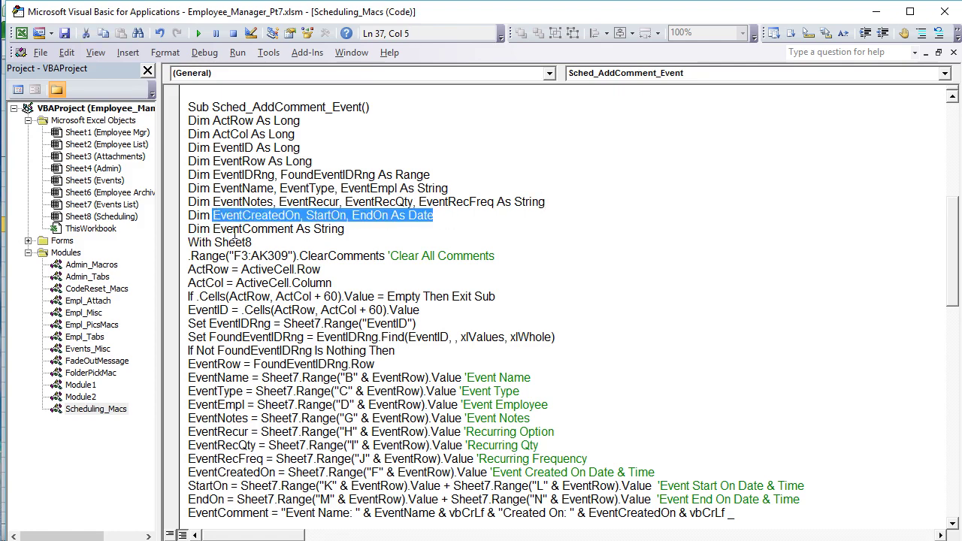
drag(293, 229, 226, 224)
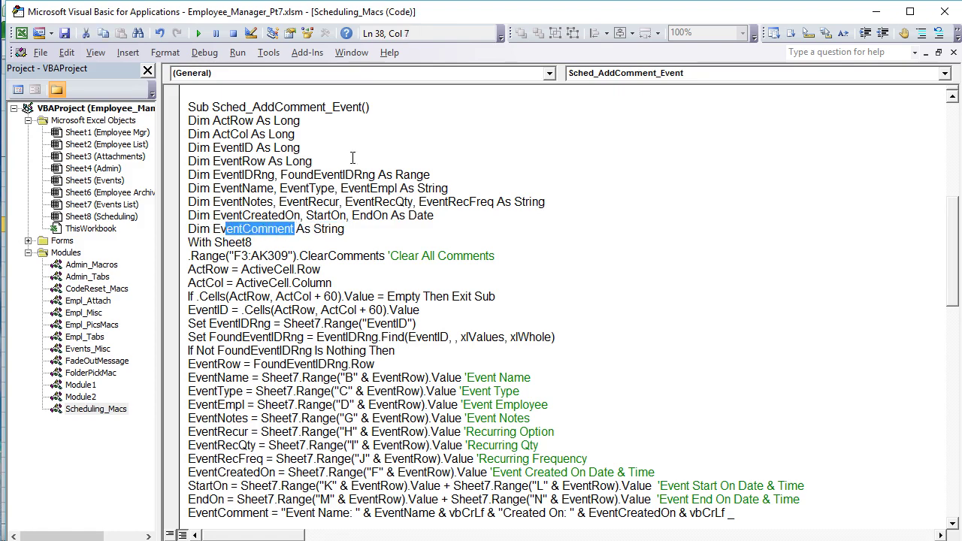
drag(347, 229, 289, 229)
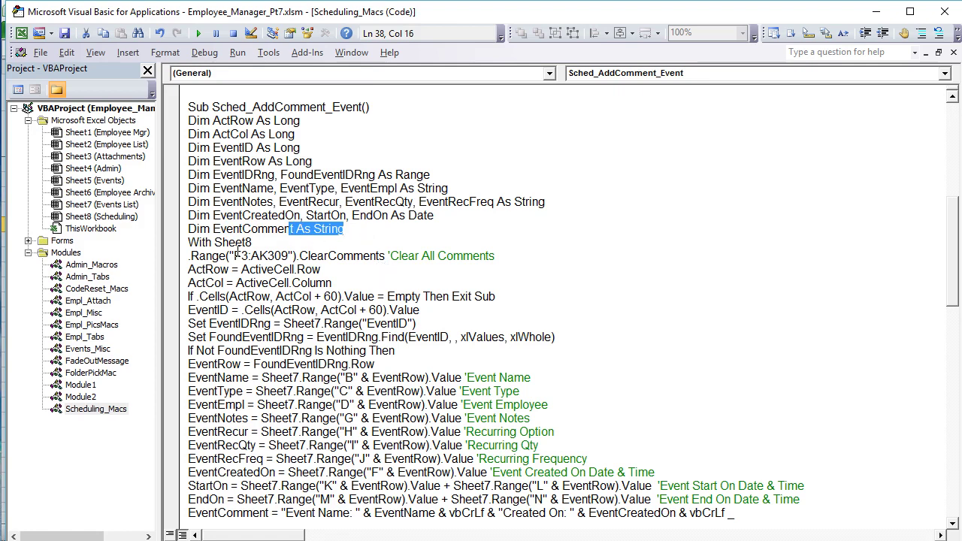
drag(281, 242, 215, 242)
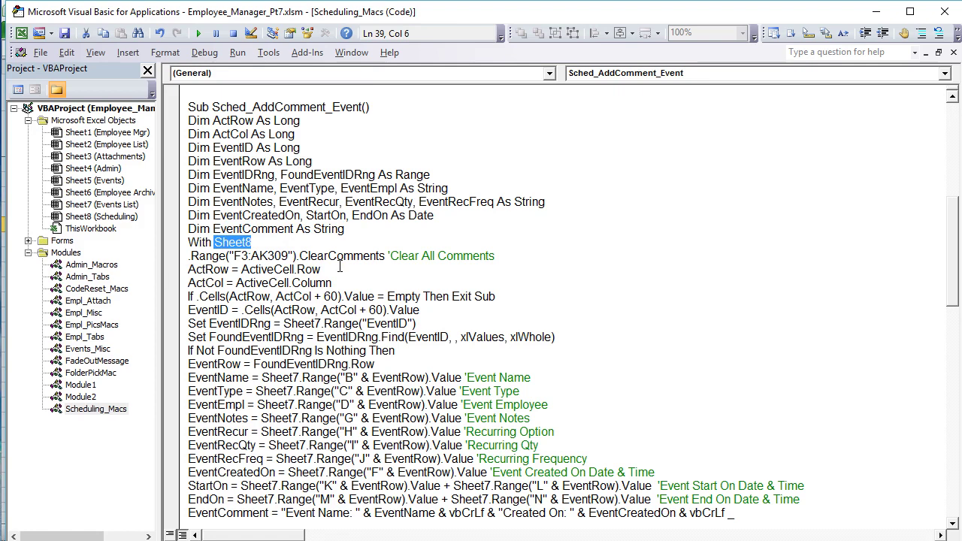
click(506, 244)
drag(502, 256, 180, 257)
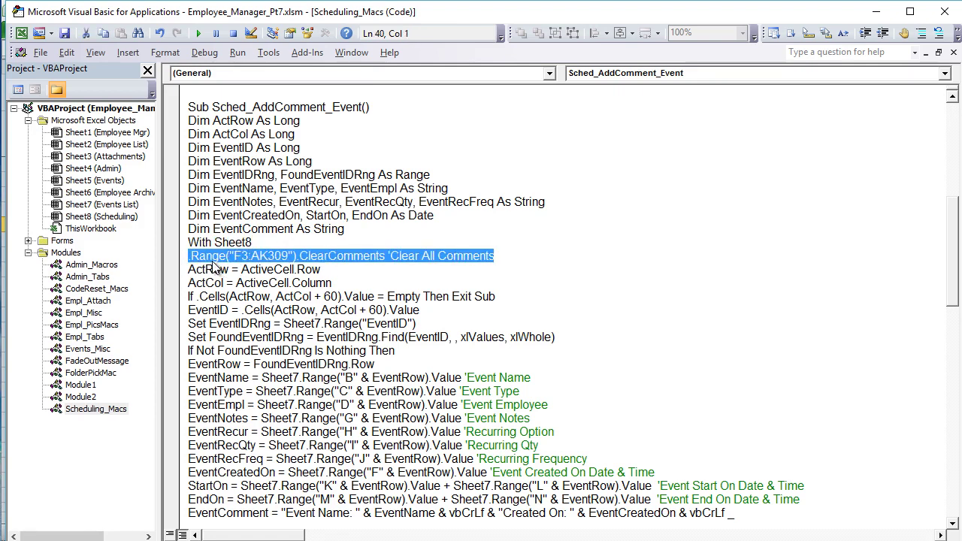
- Comment out the ClearComments line for range F3:AK309 in Sched_AddComment_Event with a leading apostrophe
key(Up)
click(180, 259)
click(189, 259)
text(')
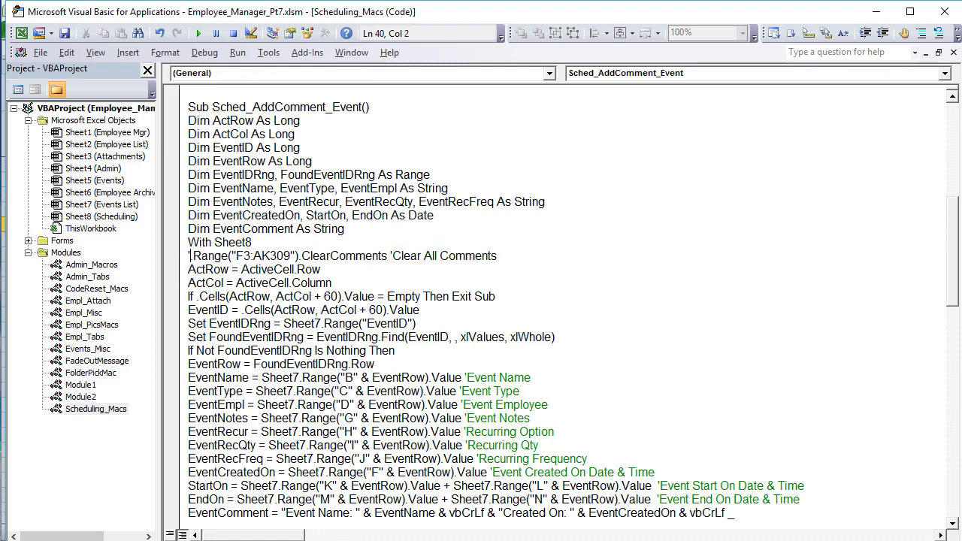
- On the Scheduling sheet in Excel, select the event cells O9, Q9 and T8 to check how their comments behave
key(alt+F11)
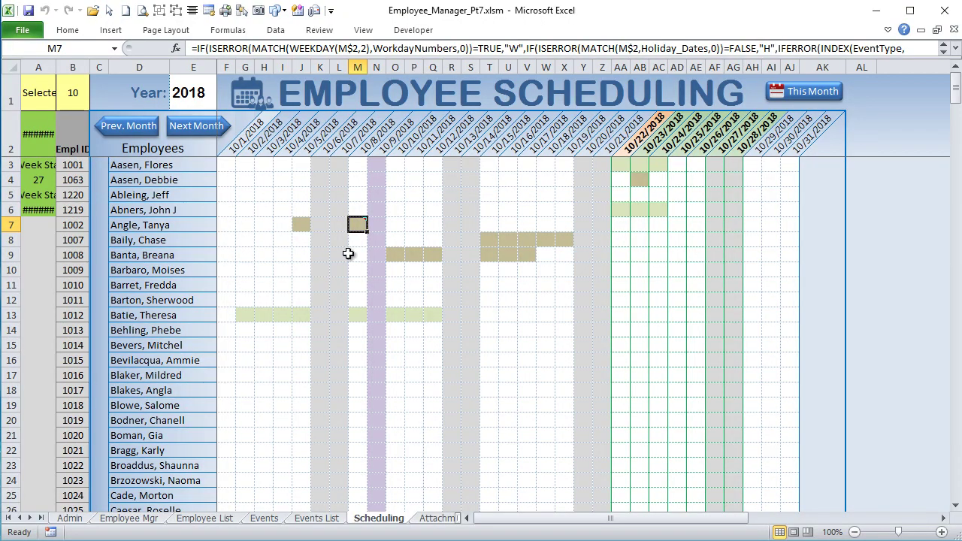
click(394, 254)
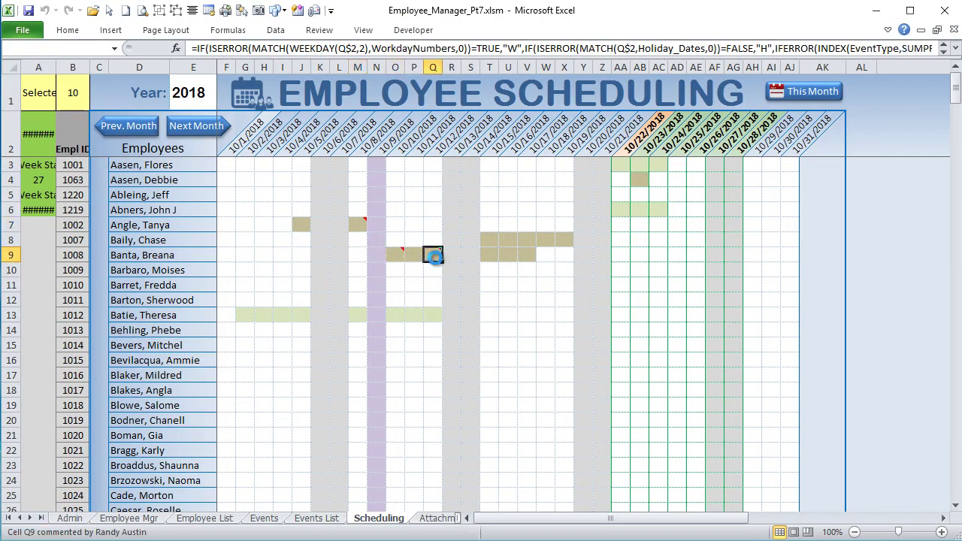
click(487, 240)
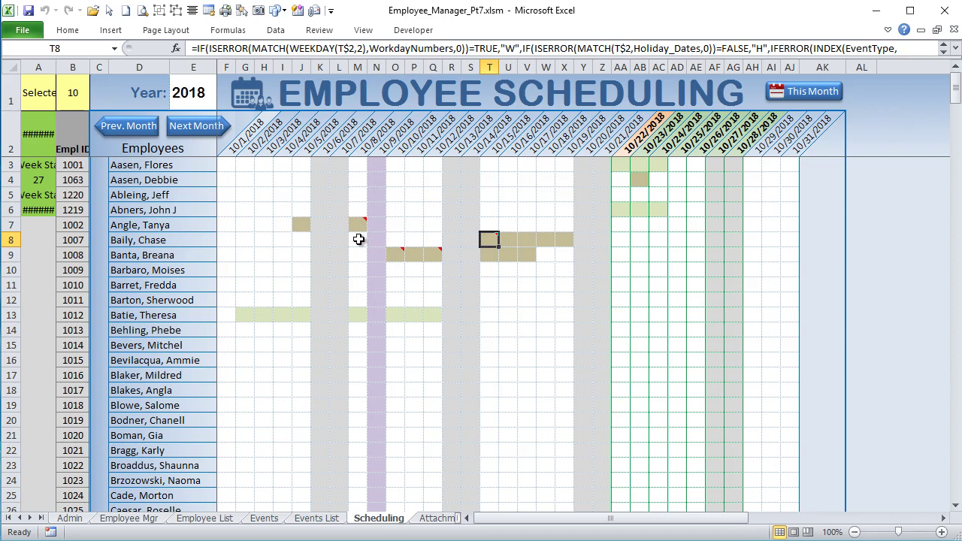
mouse_move(361, 222)
- Switch back to the Visual Basic editor and uncomment the ClearComments line for range F3:AK309
key(alt+F11)
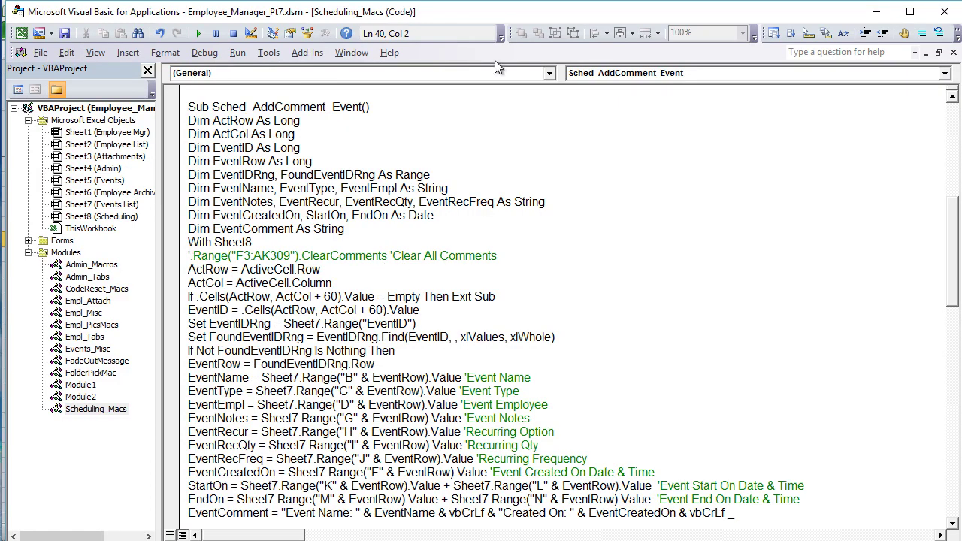
key(BackSpace)
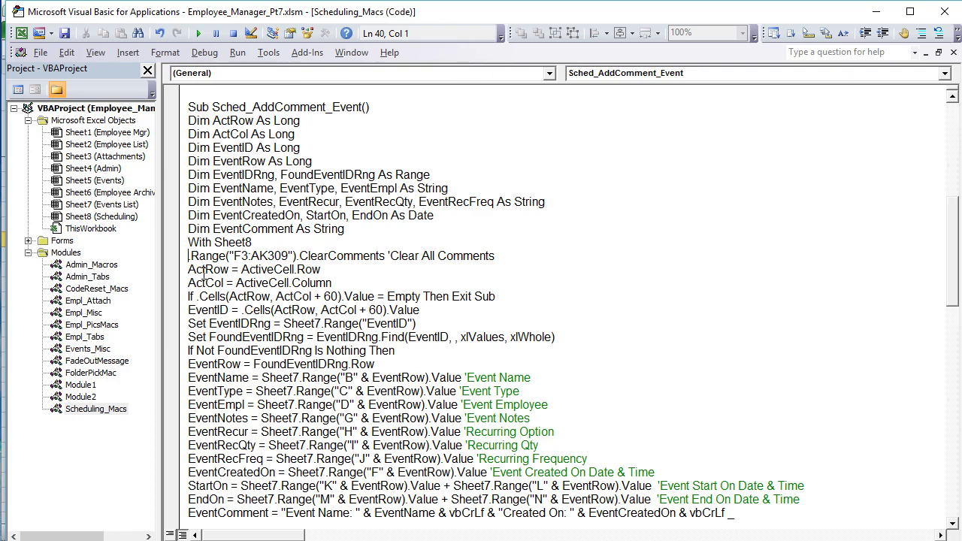
- Highlight the ActRow assignment in the macro, then view the Event ID grid on the Scheduling sheet in Excel
drag(321, 269, 175, 269)
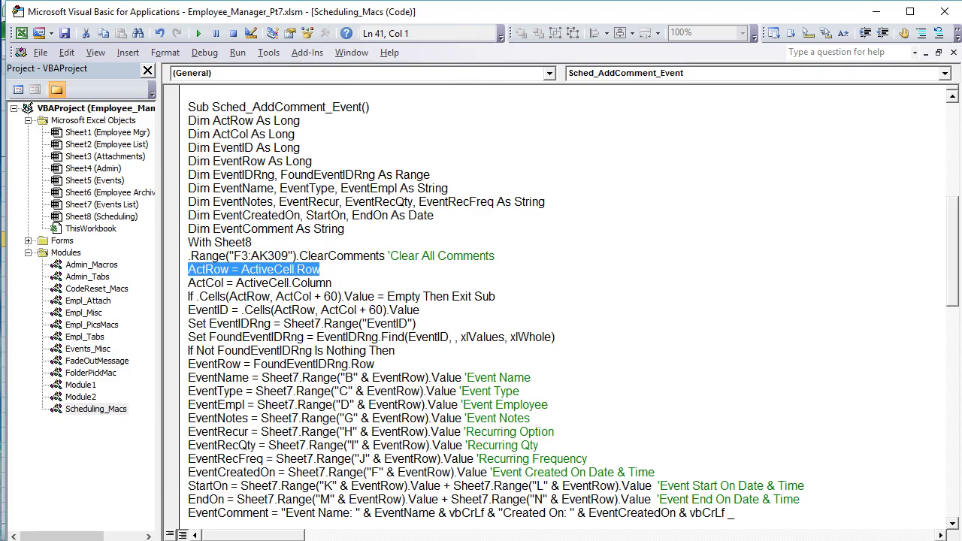
key(alt+F11)
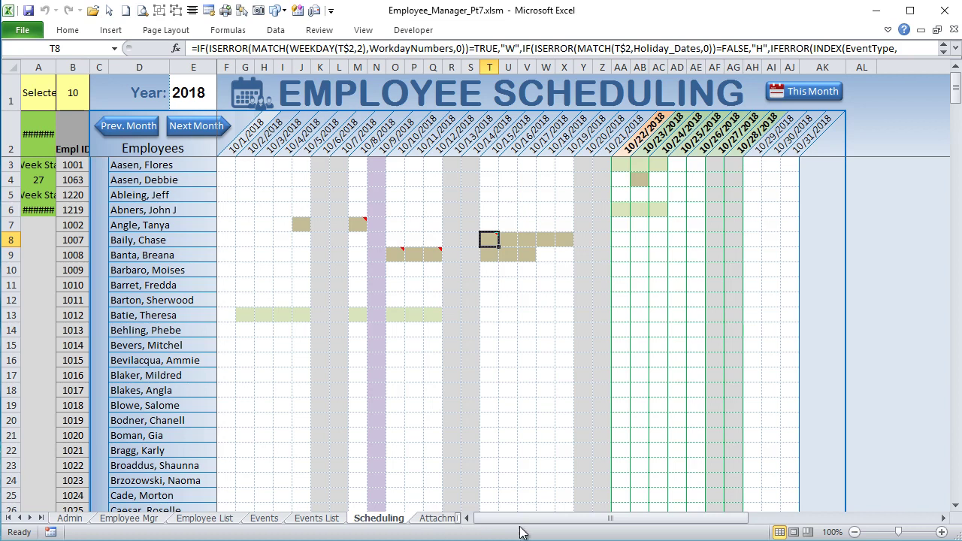
drag(526, 524, 785, 529)
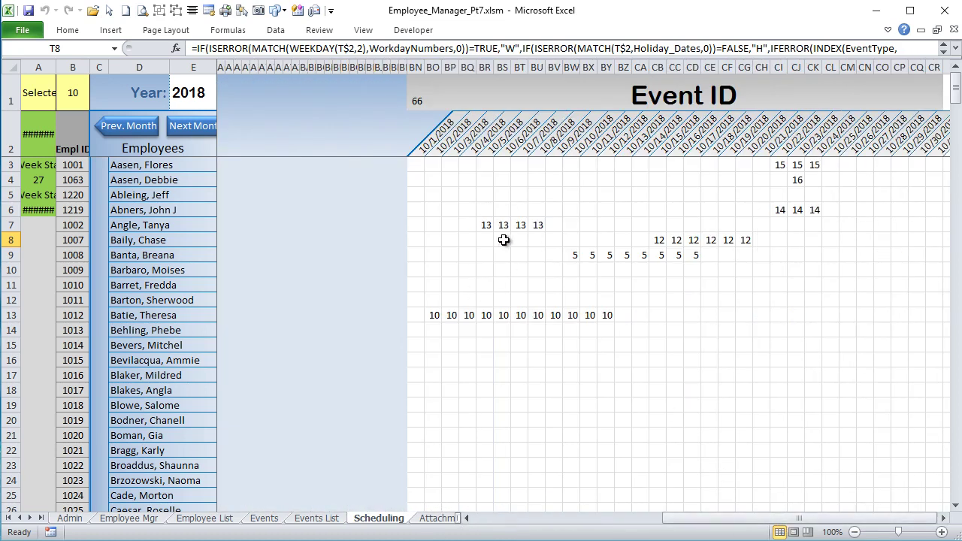
drag(684, 524, 651, 526)
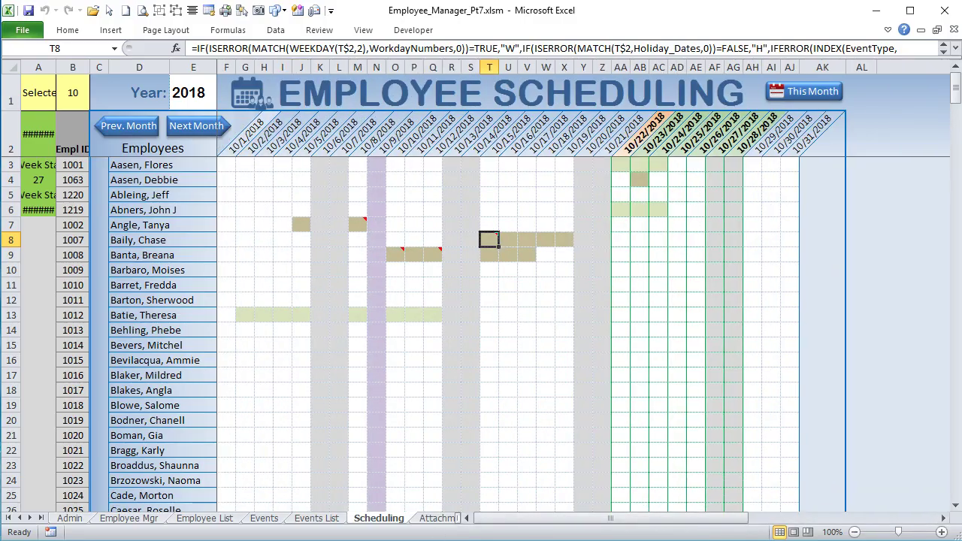
- Examine the macro's ActCol + 60 exit check in the Visual Basic editor, then inspect BU8 and BW9:BX9 in Excel's Event ID grid
key(alt+F11)
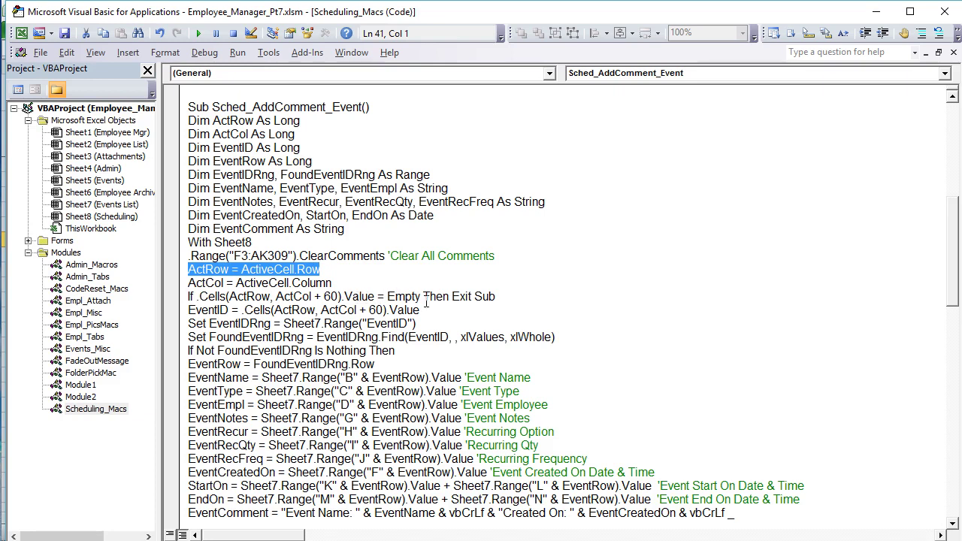
drag(500, 295, 172, 301)
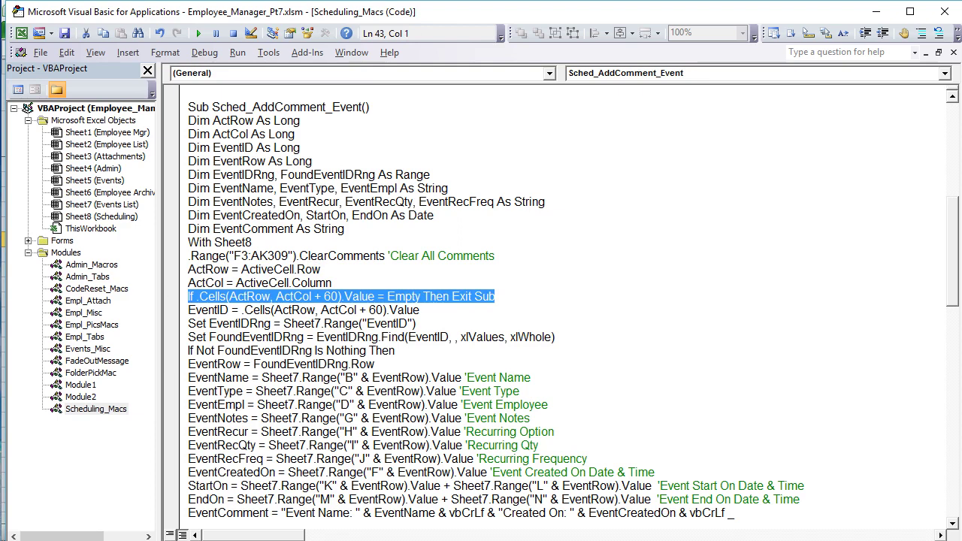
key(alt+F11)
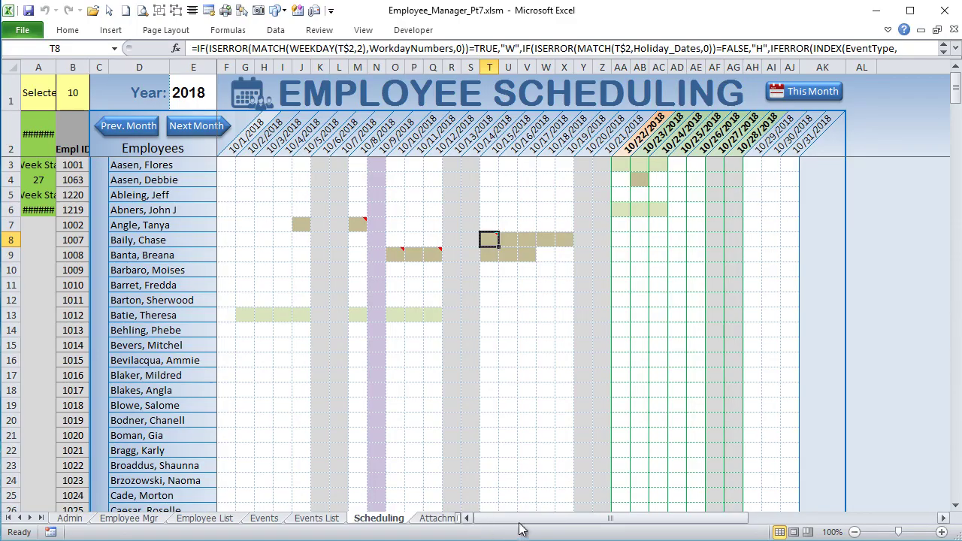
drag(526, 522, 713, 523)
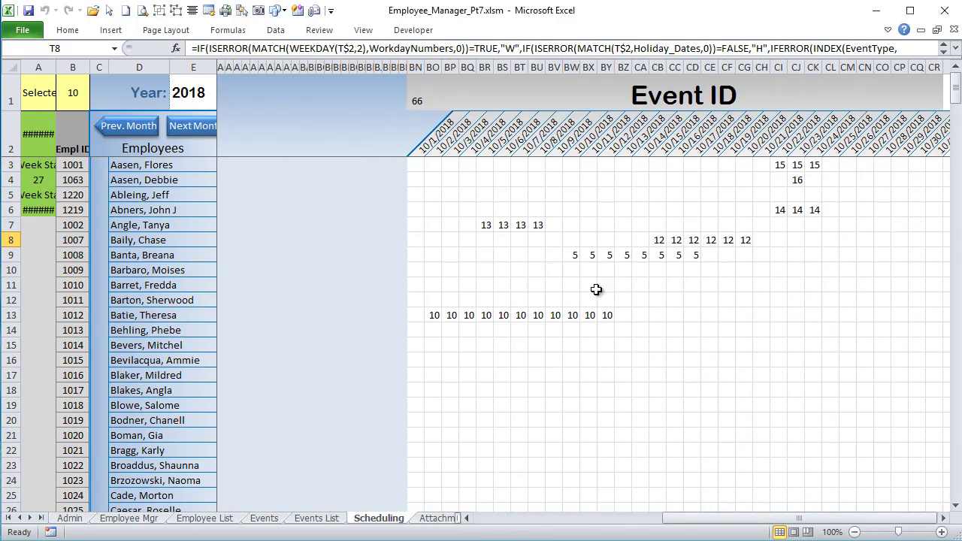
click(536, 239)
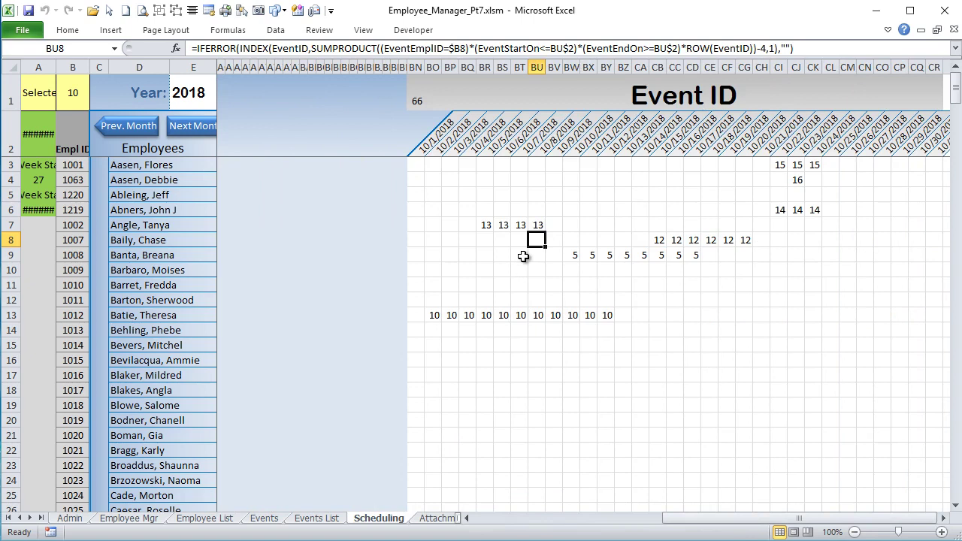
drag(490, 223, 592, 256)
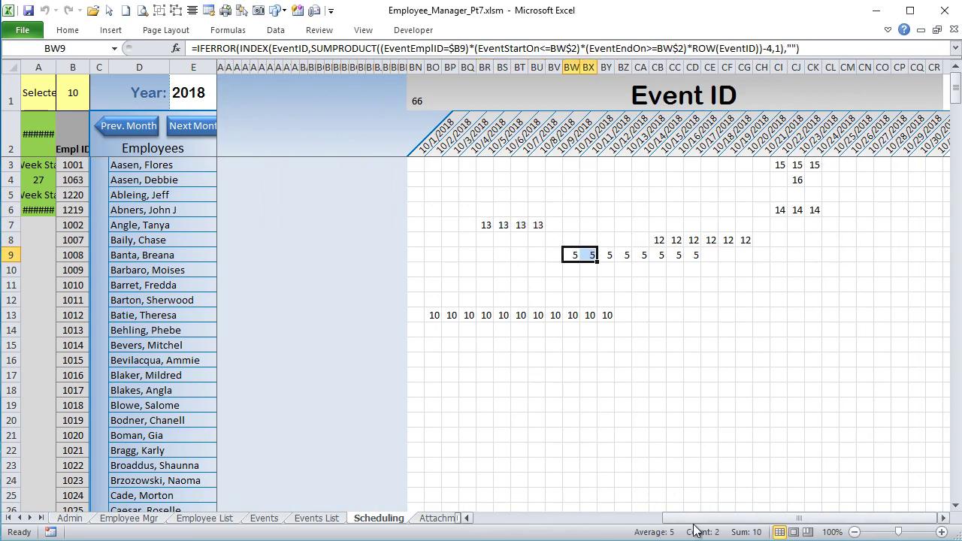
drag(669, 518, 524, 518)
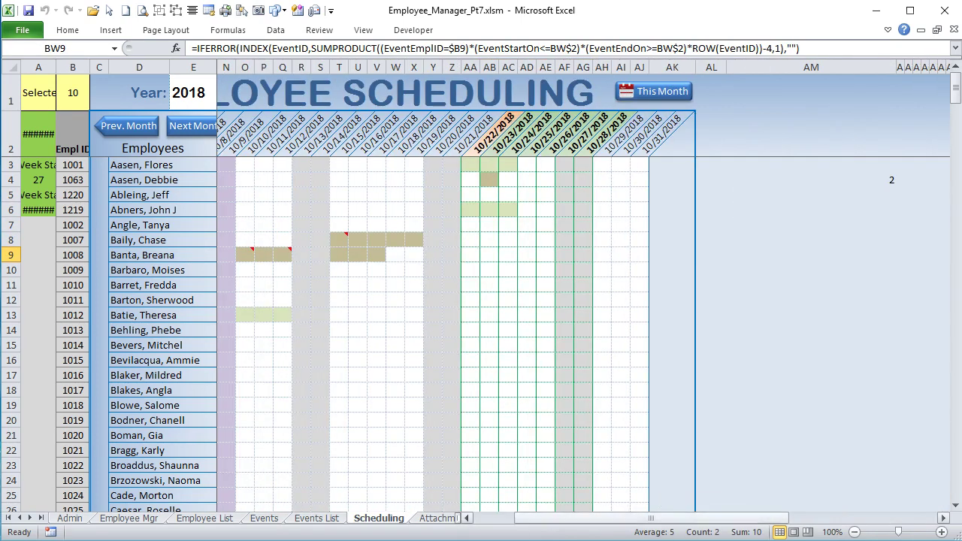
- Switch to the Visual Basic editor and highlight the EventID cell lookup and the "EventID" named range in Sched_AddComment_Event
key(alt+F11)
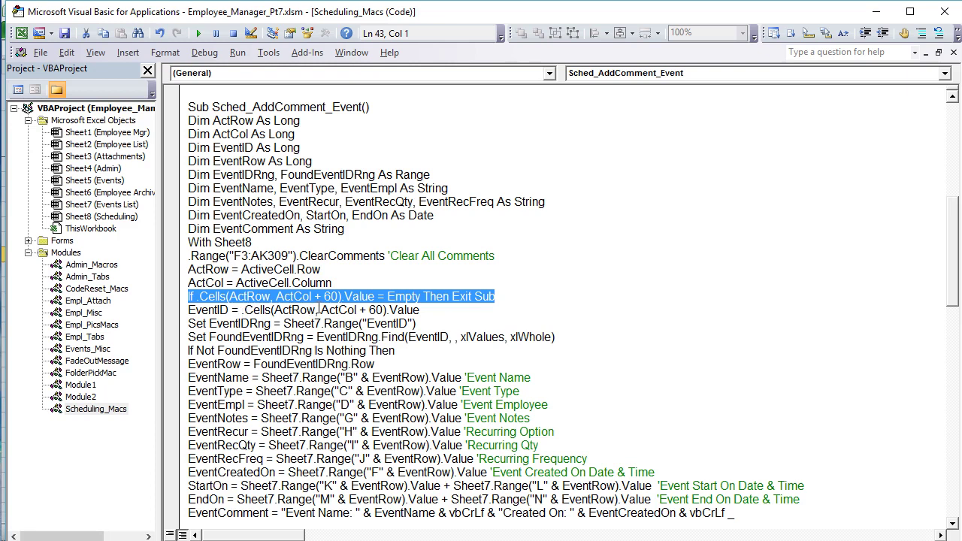
drag(316, 310, 283, 308)
drag(358, 310, 329, 310)
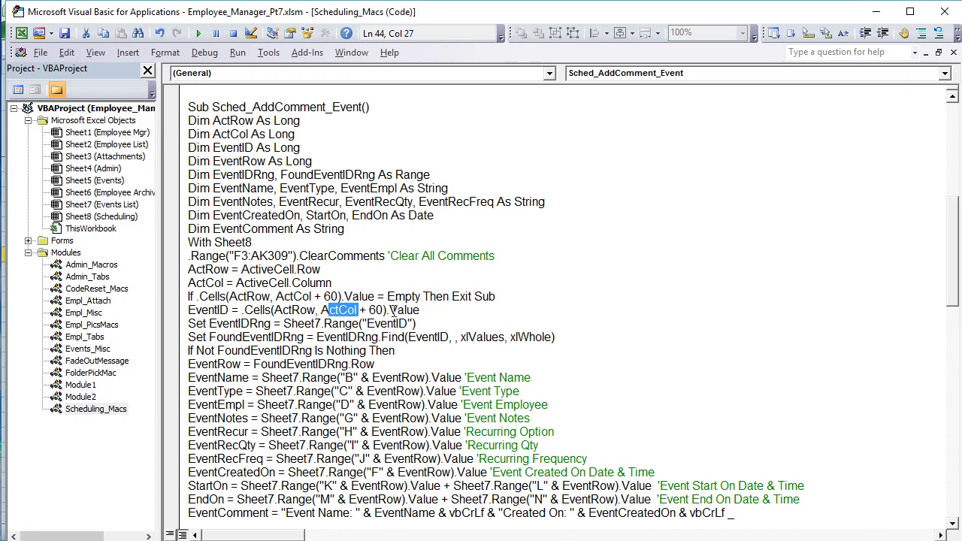
drag(441, 311, 241, 311)
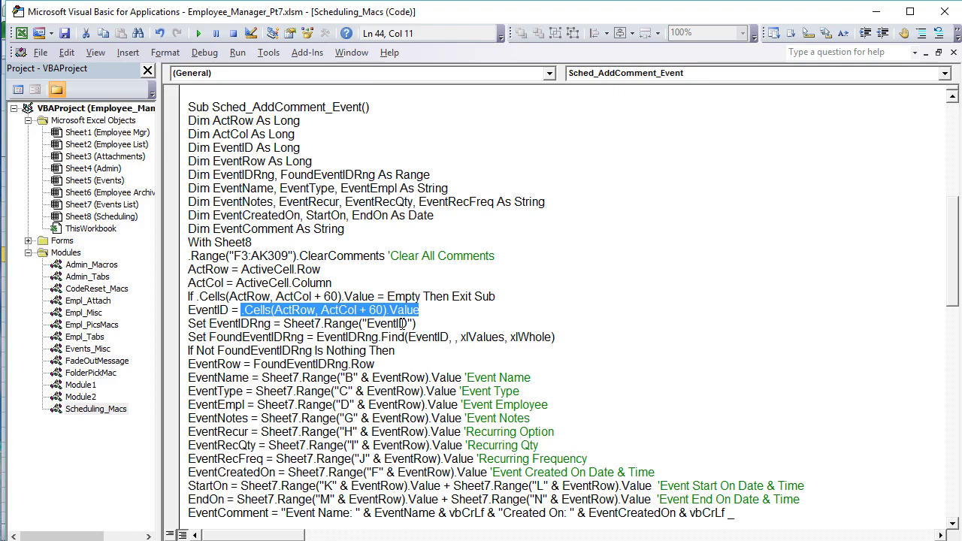
drag(409, 323, 361, 324)
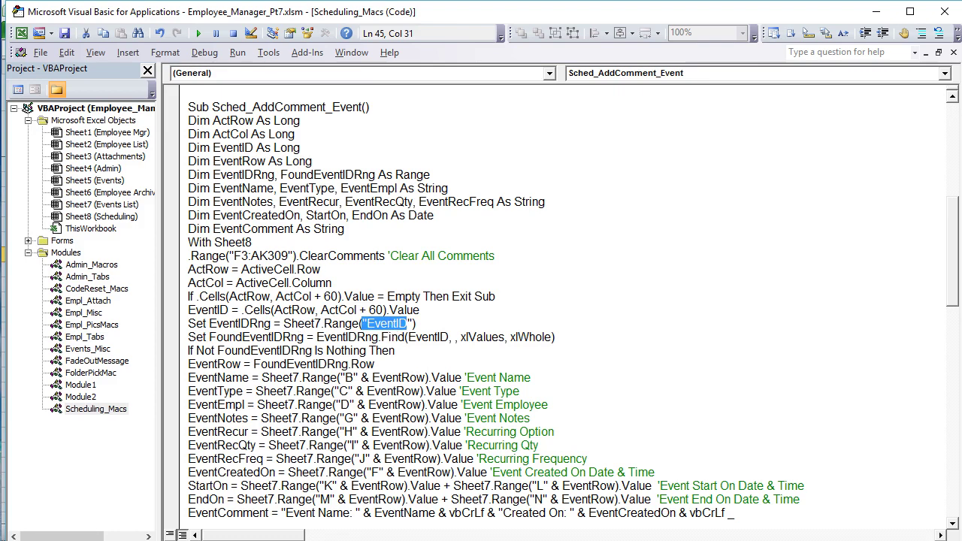
- Back in Excel, sort the defined names alphabetically and inspect the range EventID refers to on the Events List sheet
key(alt+F11)
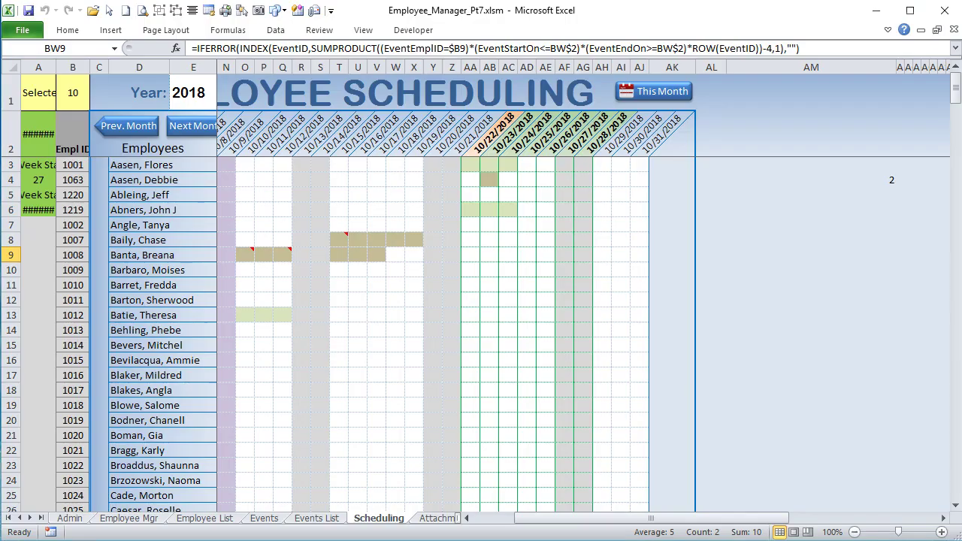
click(213, 30)
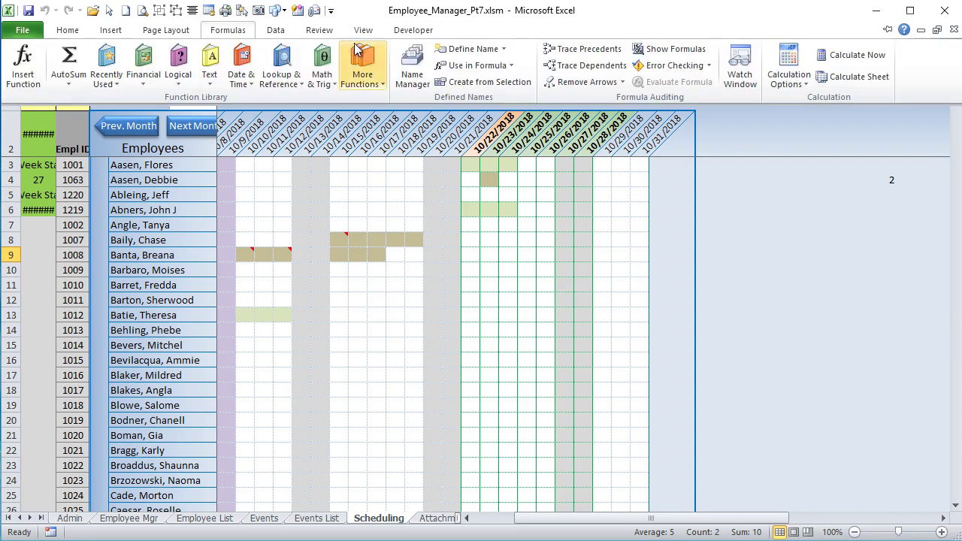
click(407, 68)
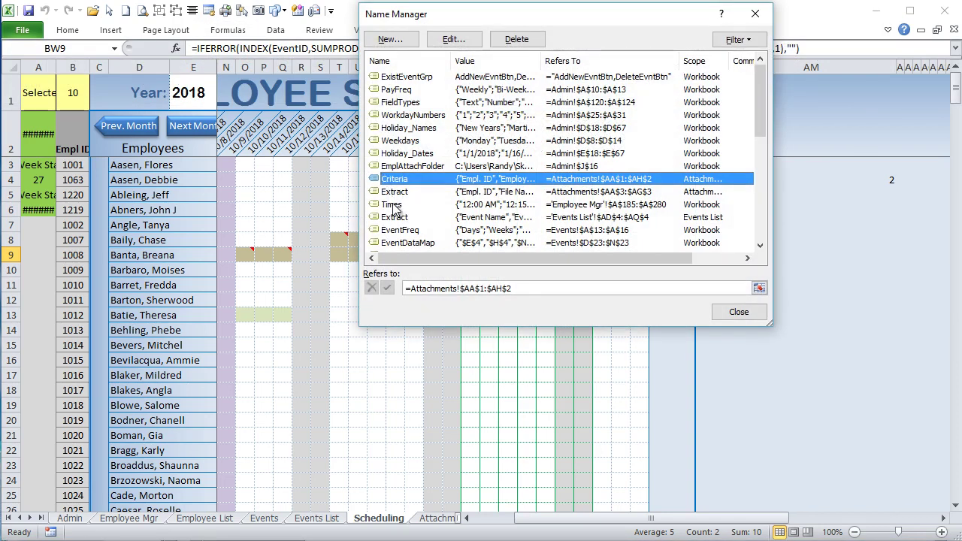
click(411, 219)
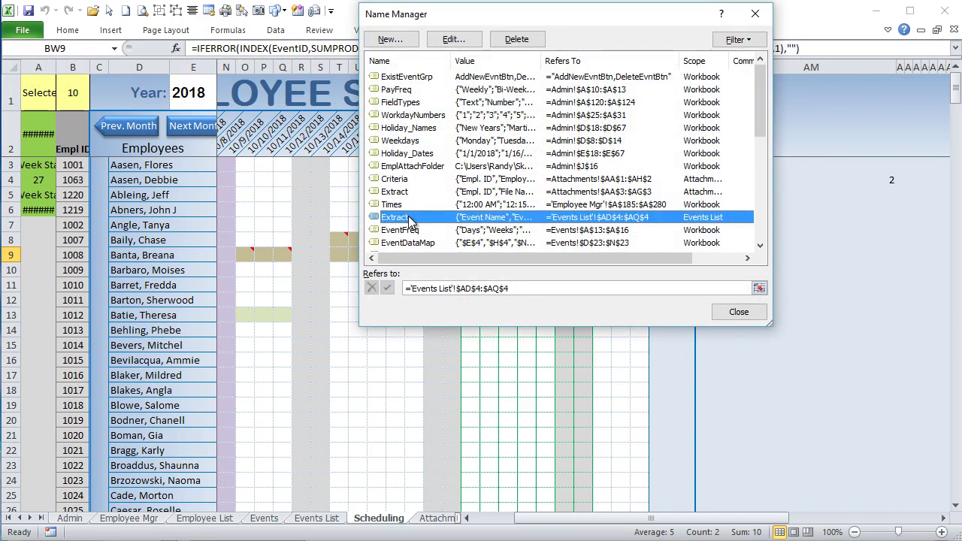
scroll(413, 218, down, 4)
scroll(431, 92, up, 3)
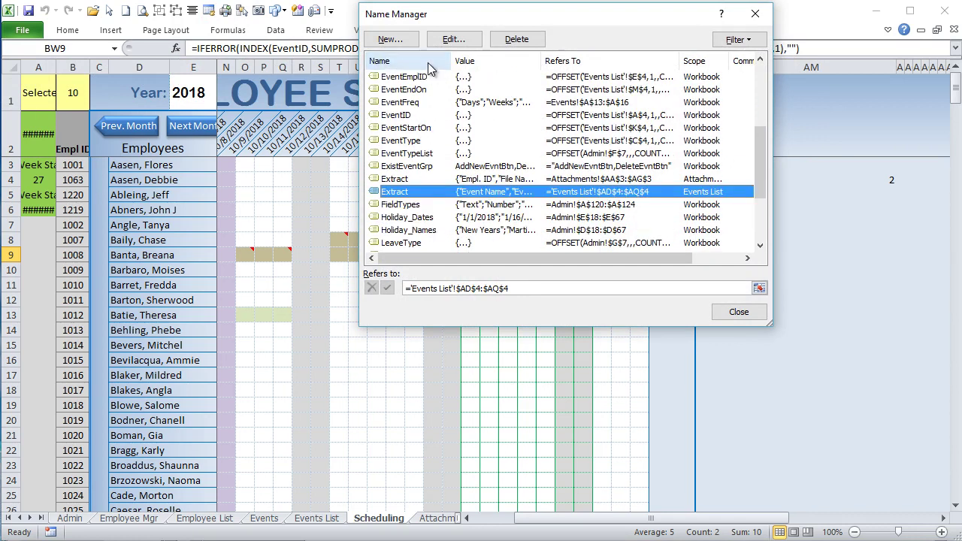
click(418, 115)
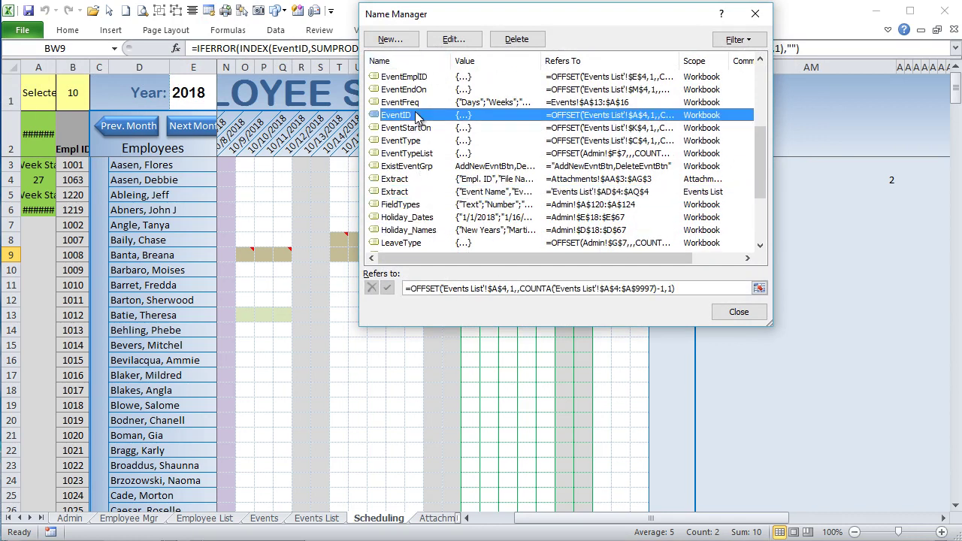
key(Tab)
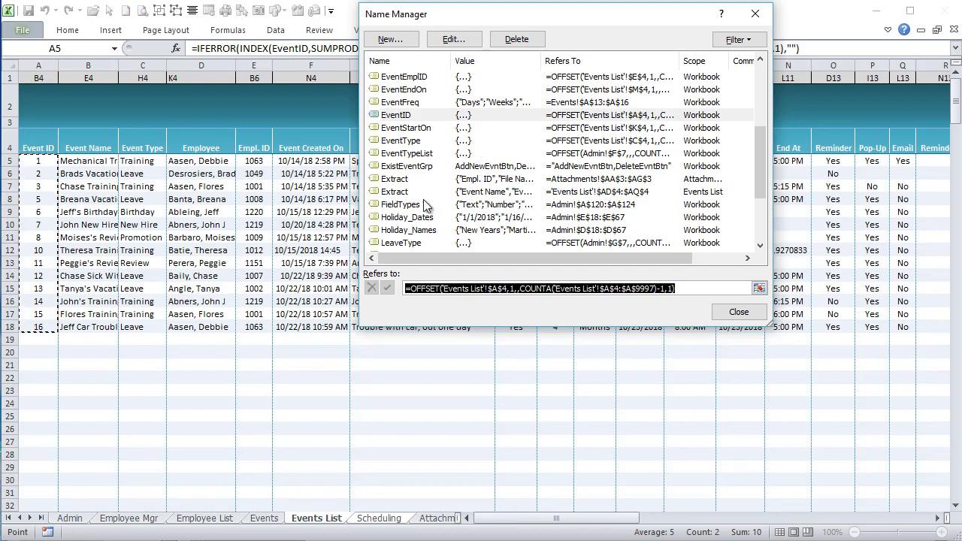
drag(495, 15, 665, 194)
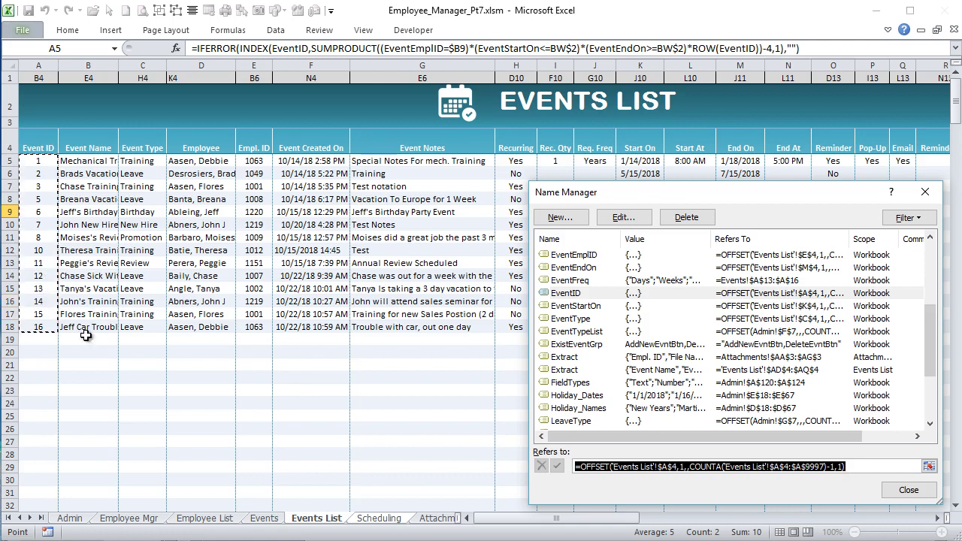
click(908, 489)
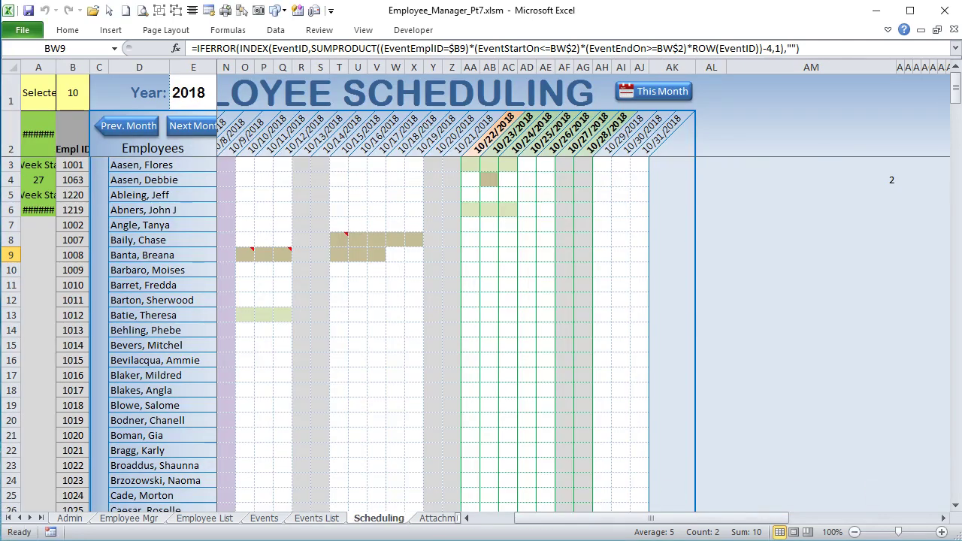
- Return to the Visual Basic editor and examine the EventIDRng assignment and the FoundEventIDRng Find arguments, including EventID, xlValues and xlWhole
key(alt+F11)
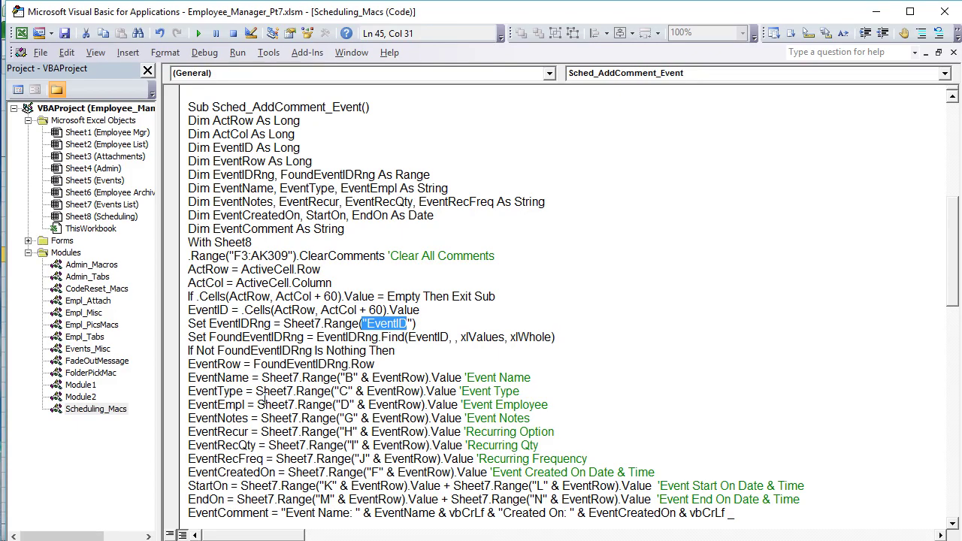
drag(426, 324, 180, 328)
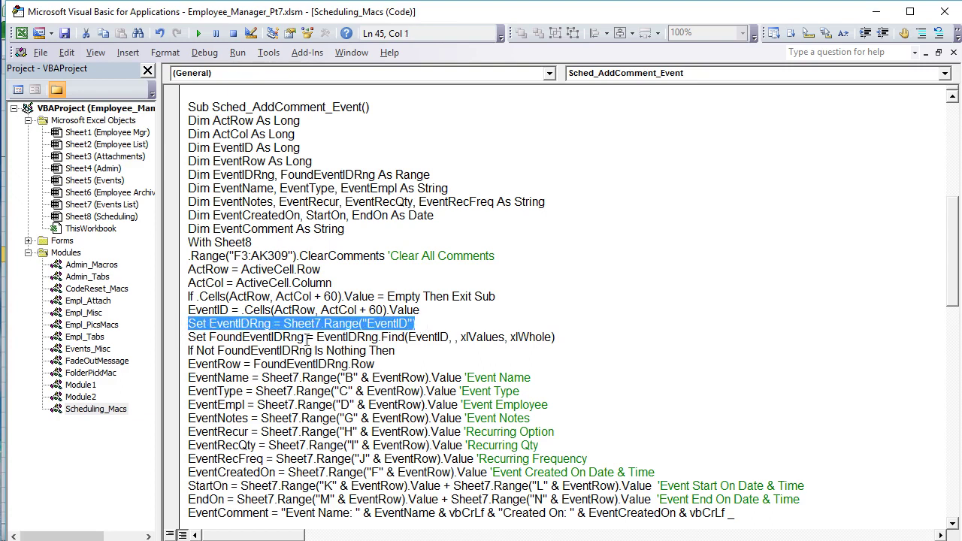
drag(307, 340, 210, 338)
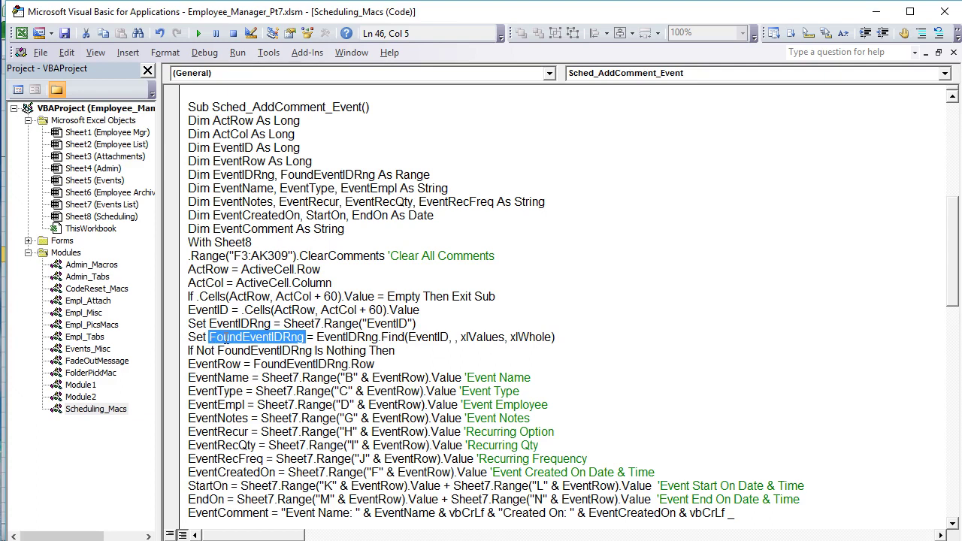
drag(380, 338, 317, 338)
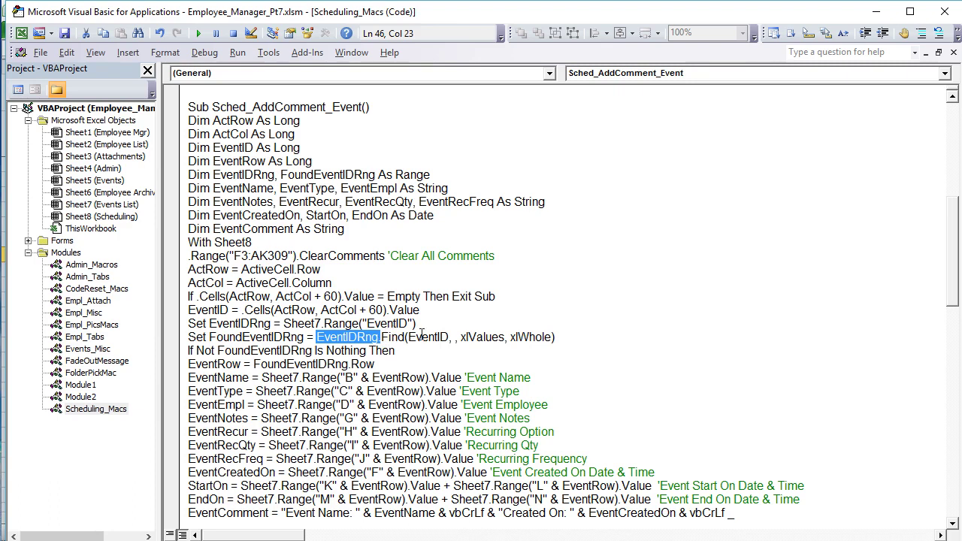
drag(449, 338, 415, 340)
click(453, 338)
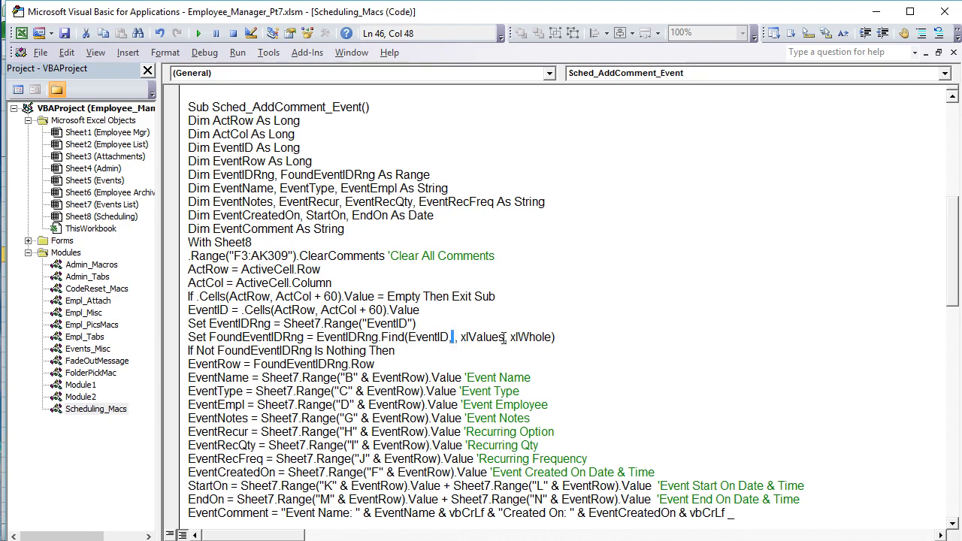
drag(504, 338, 467, 338)
click(552, 338)
drag(552, 338, 518, 337)
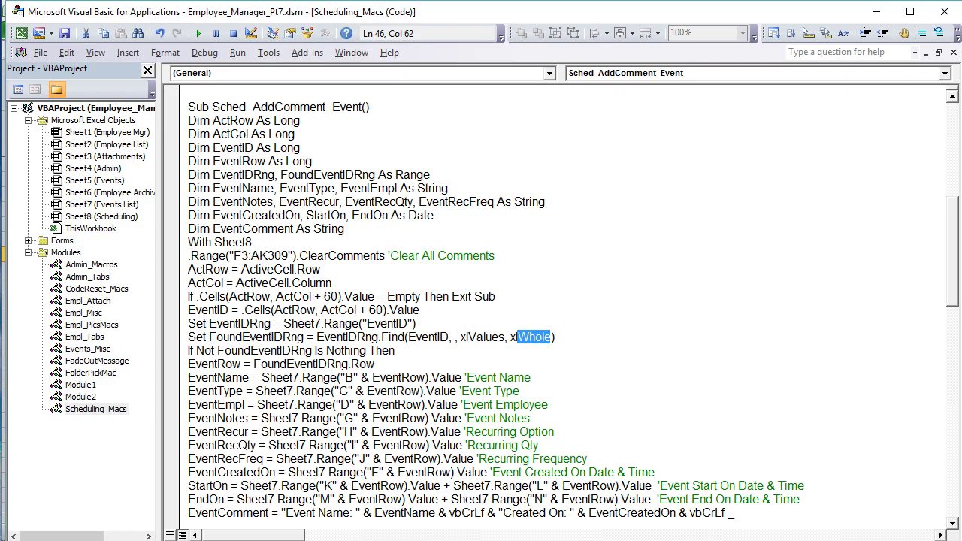
drag(380, 338, 210, 323)
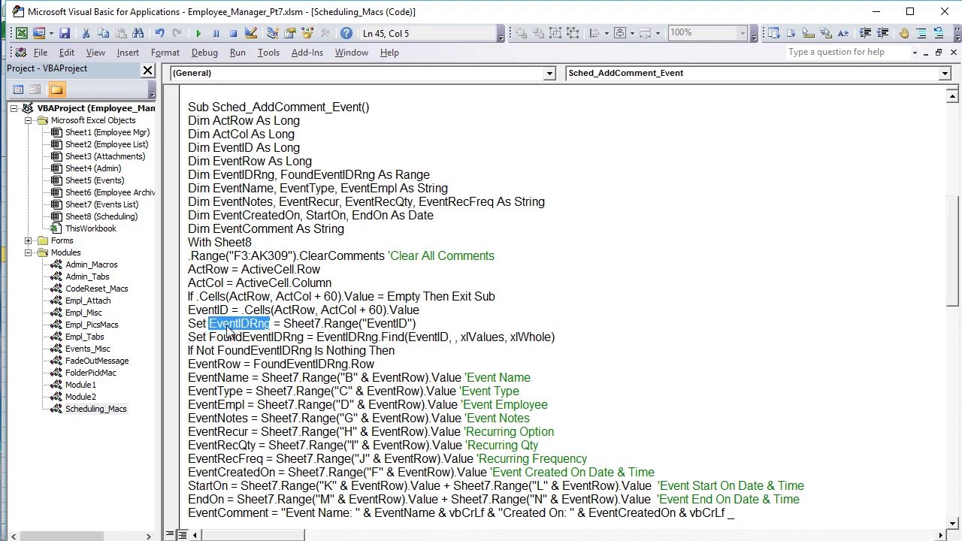
- Highlight the Not and Nothing keywords in the FoundEventIDRng condition to examine how it checks for a match
click(197, 350)
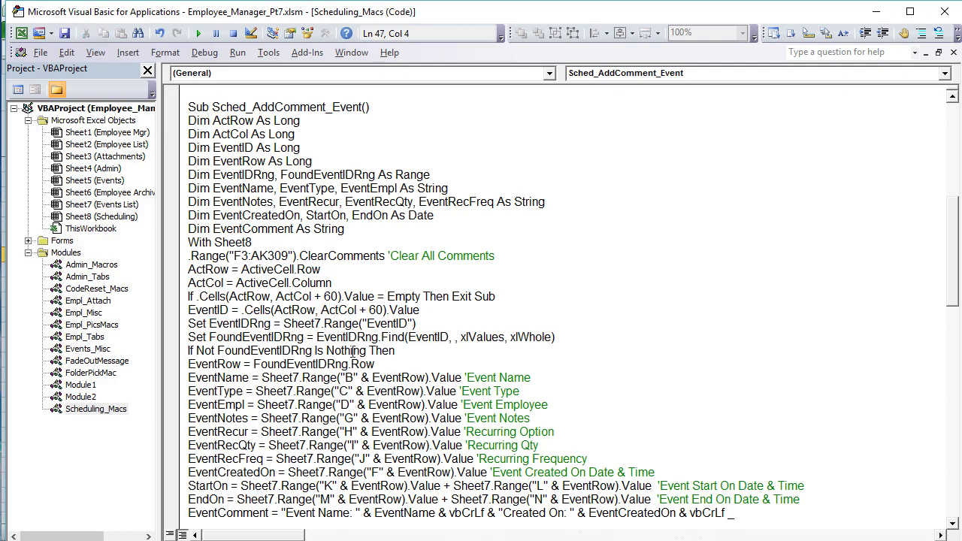
drag(368, 350, 327, 350)
drag(217, 350, 197, 350)
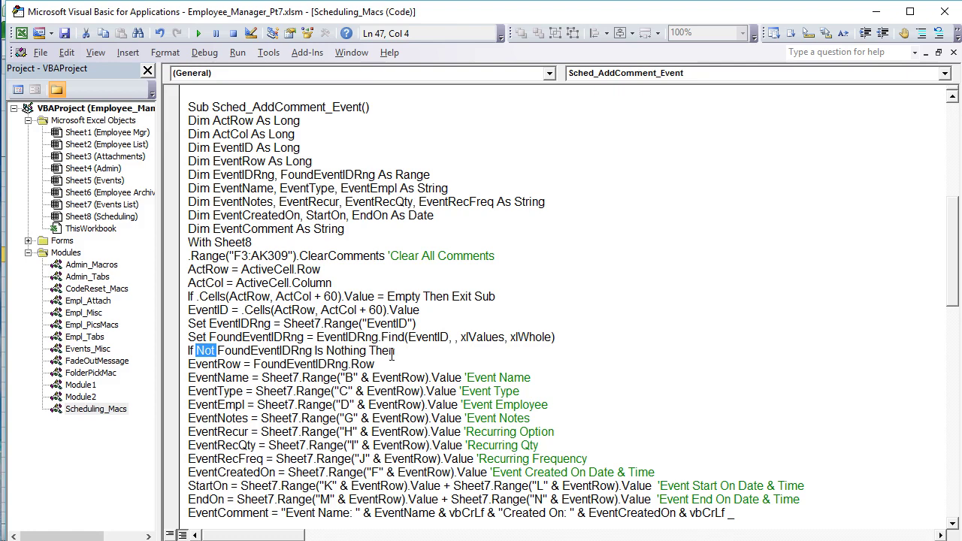
drag(371, 350, 323, 351)
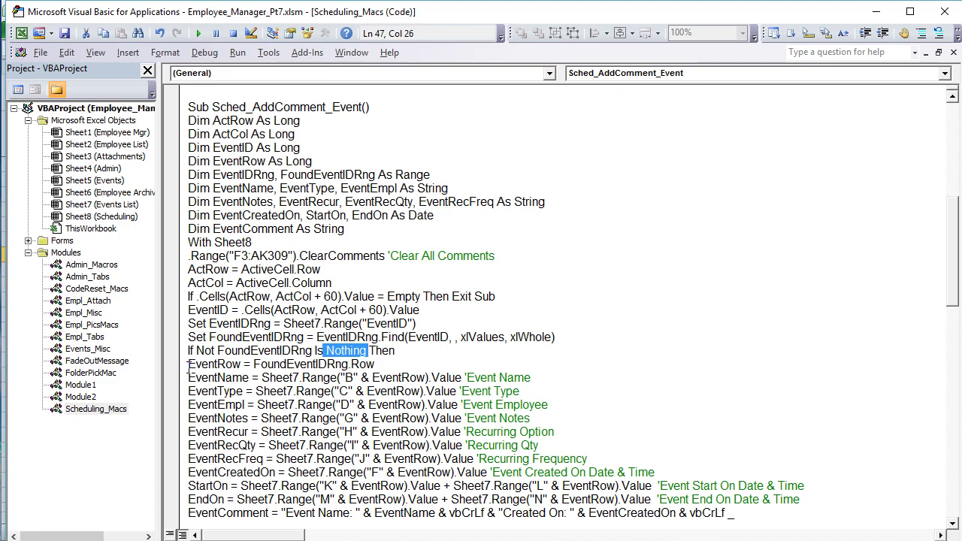
- Indent the code block inside the FoundEventIDRng If statement by one level, from the EventRow assignment through the last End With
drag(186, 364, 311, 380)
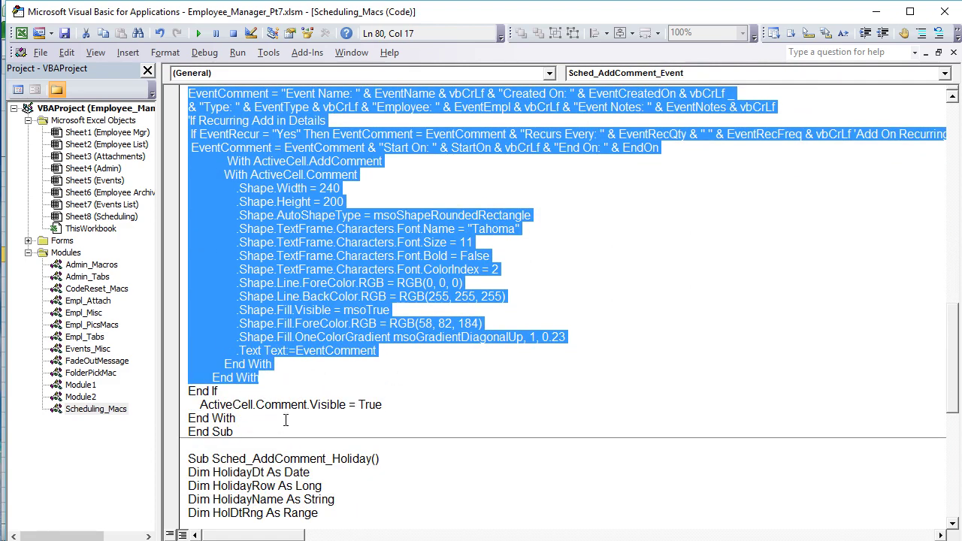
scroll(286, 420, up, 8)
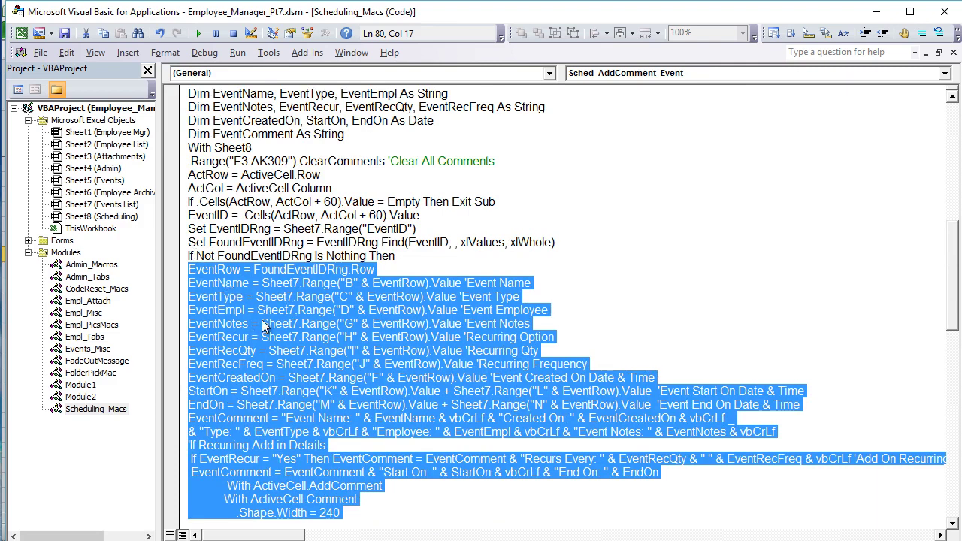
key(Tab)
scroll(233, 311, up, 5)
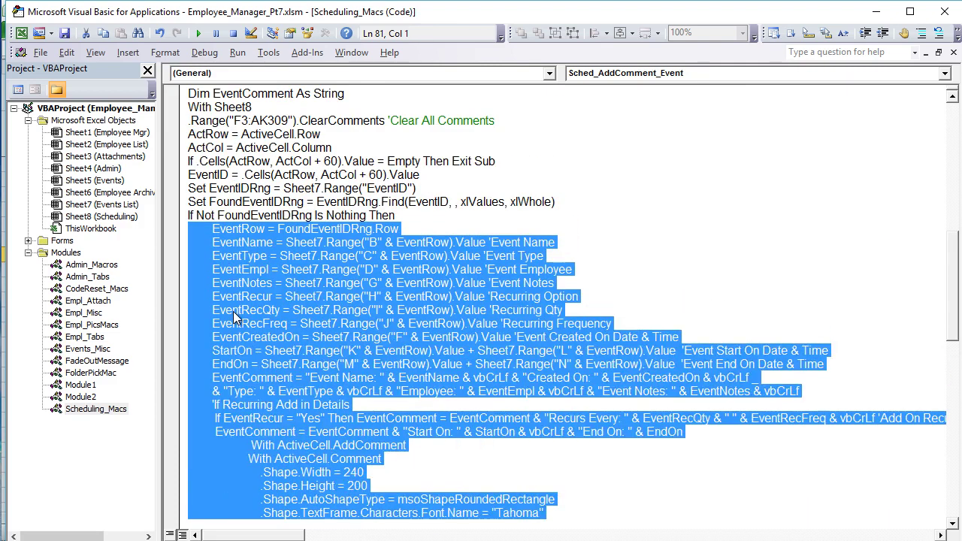
click(233, 311)
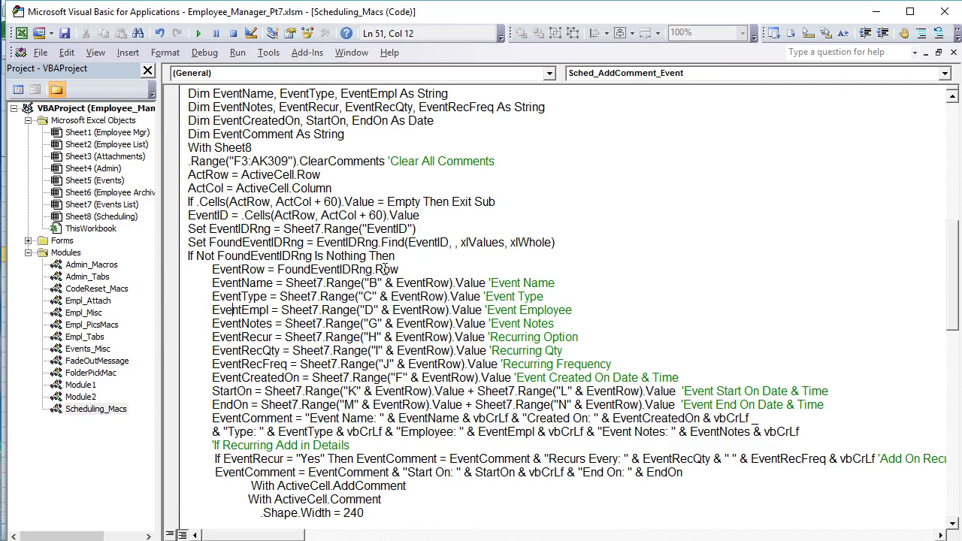
- Highlight the parts of the EventRow = FoundEventIDRng.Row assignment to examine how the event's row is obtained
drag(408, 269, 279, 269)
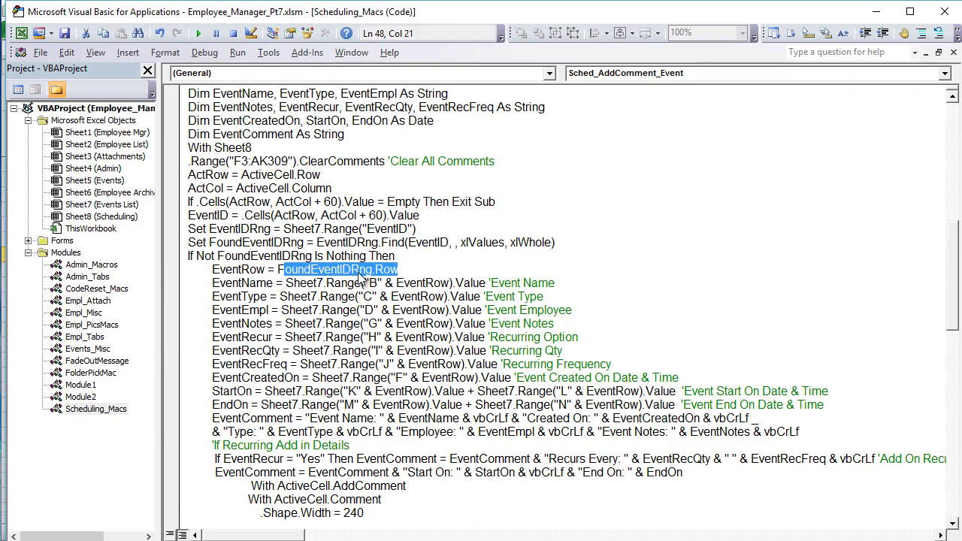
click(374, 272)
drag(371, 269, 277, 269)
drag(398, 269, 374, 269)
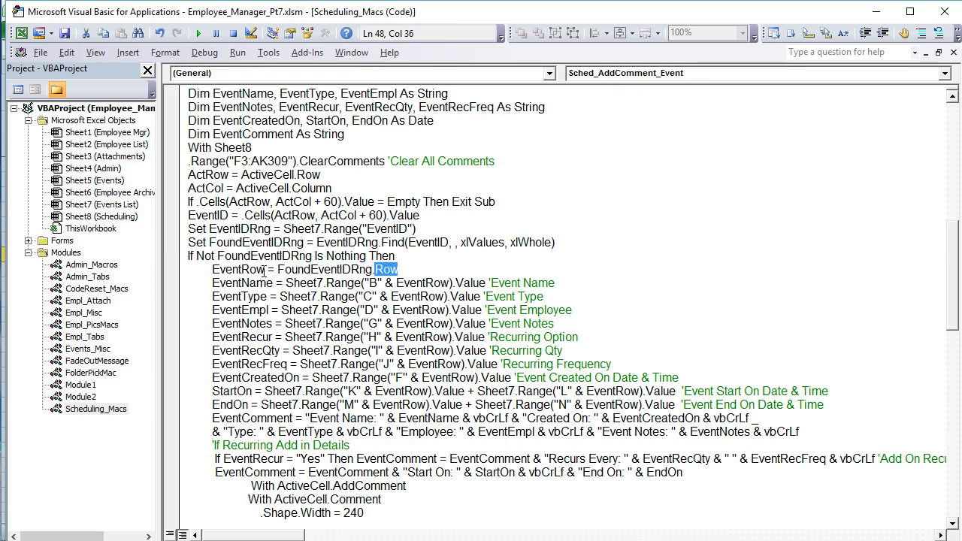
drag(264, 269, 212, 269)
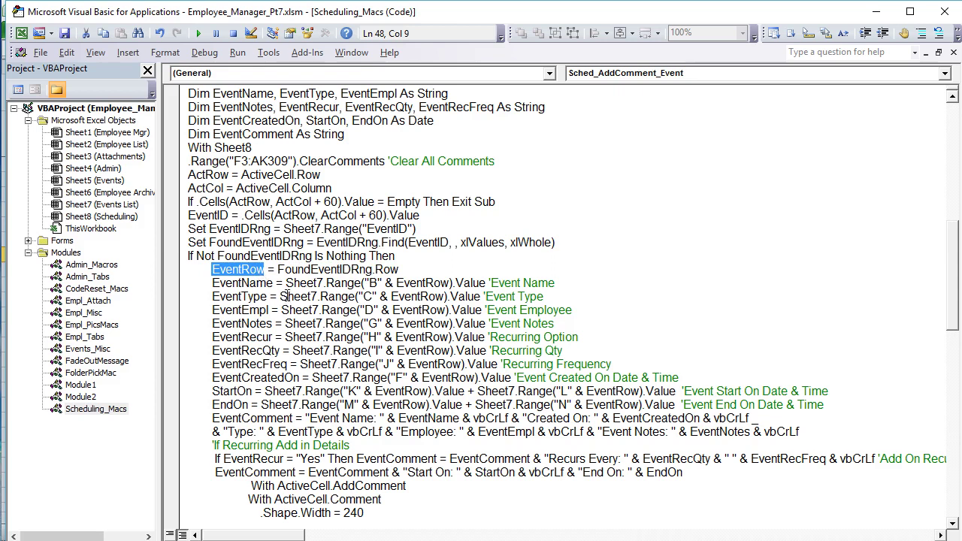
- Examine the EventName and EventType assignments from Sheet7 columns B and C, then highlight the event field assignments down to EventCreatedOn
drag(274, 282, 226, 282)
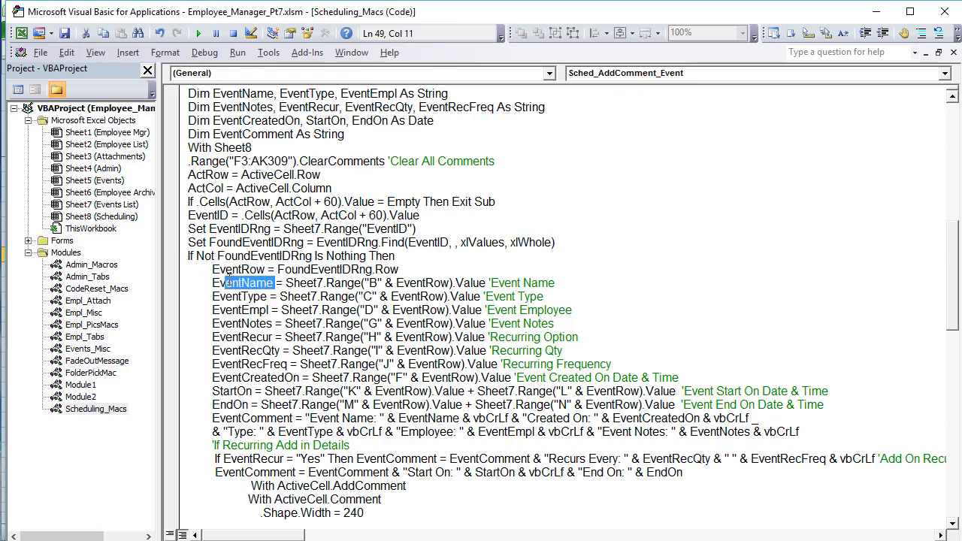
drag(383, 282, 363, 283)
drag(263, 296, 225, 296)
click(367, 296)
double_click(367, 296)
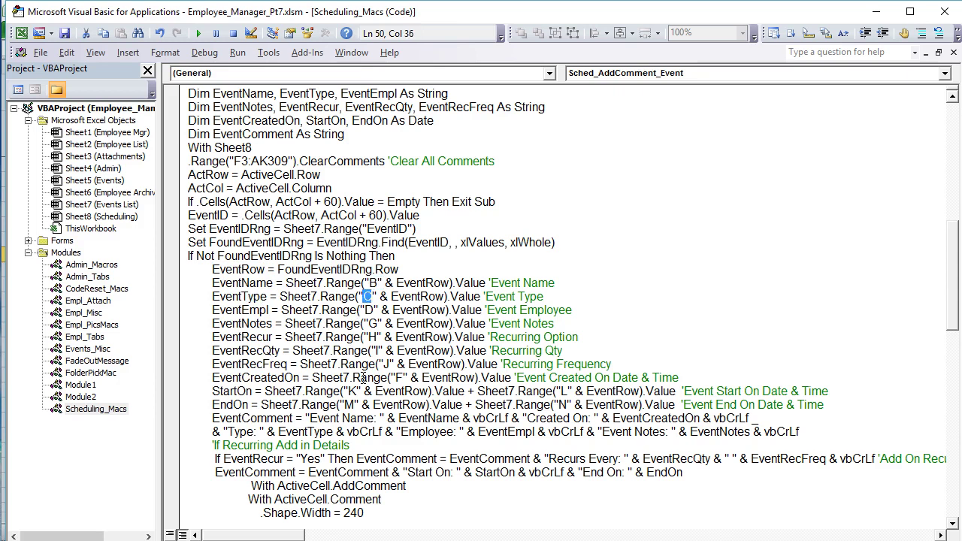
drag(211, 283, 352, 377)
- Examine the StartOn assignment that adds the Sheet7 column K and column L values
click(274, 391)
drag(252, 391, 210, 391)
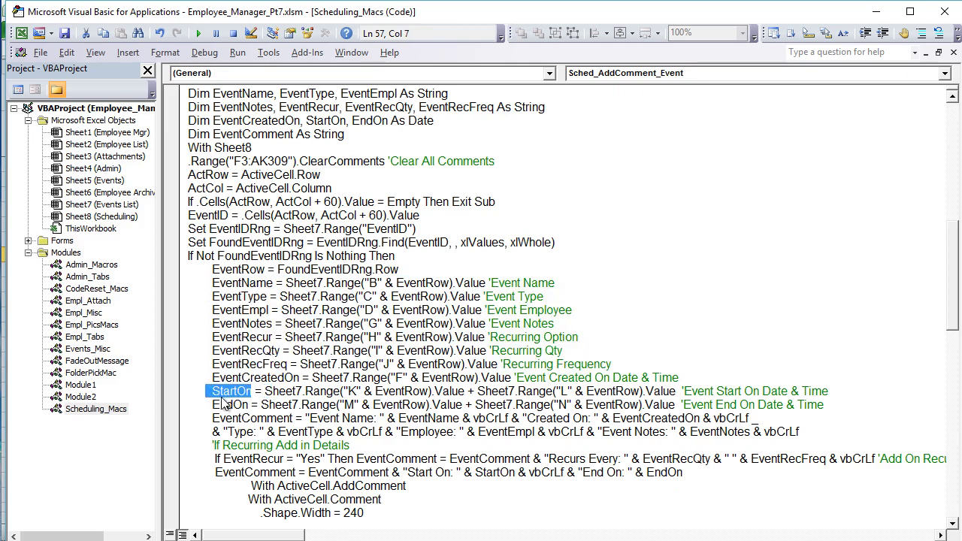
click(350, 390)
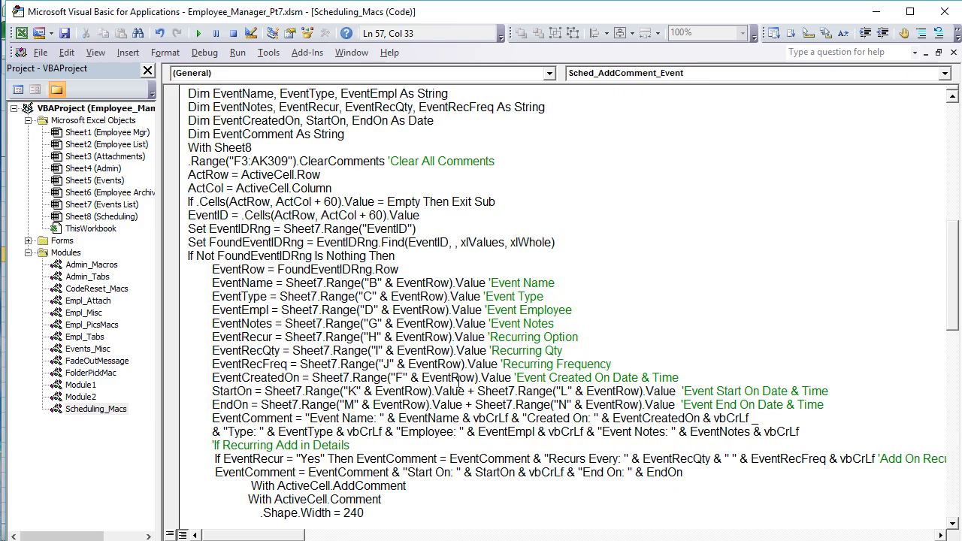
double_click(562, 391)
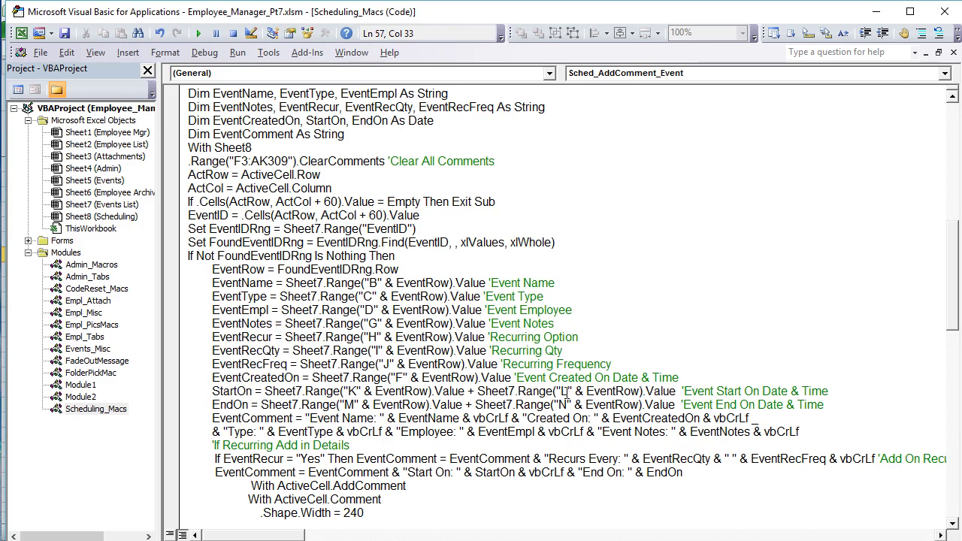
- Examine the Start On, Start At, End On and End At columns K to N on the Events List sheet, matching the StartOn assignment
click(358, 391)
drag(561, 390, 576, 394)
key(alt+F11)
click(261, 518)
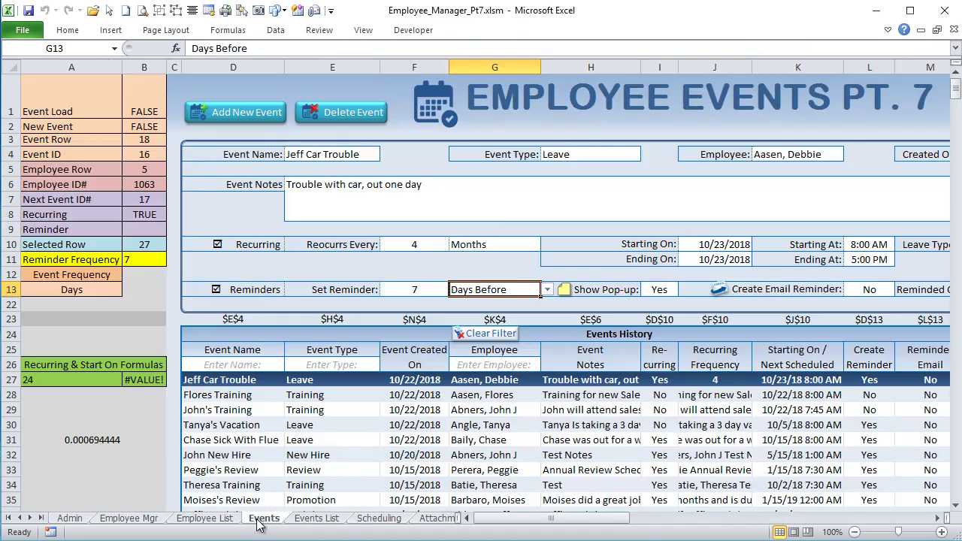
click(336, 519)
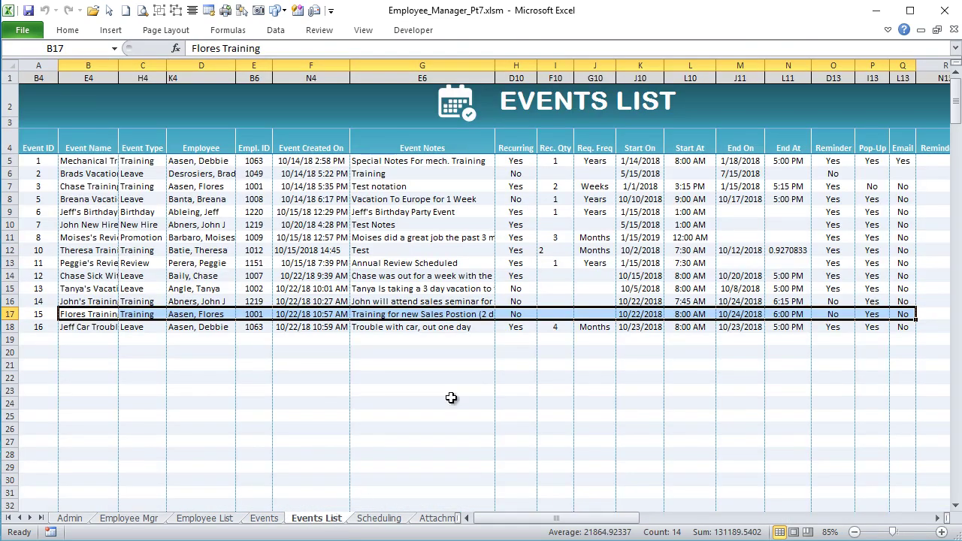
click(637, 65)
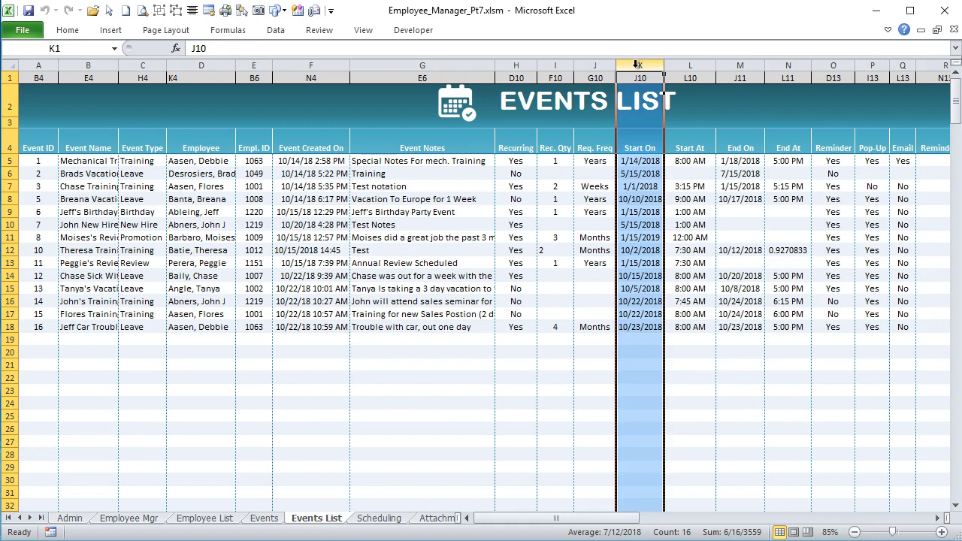
click(697, 66)
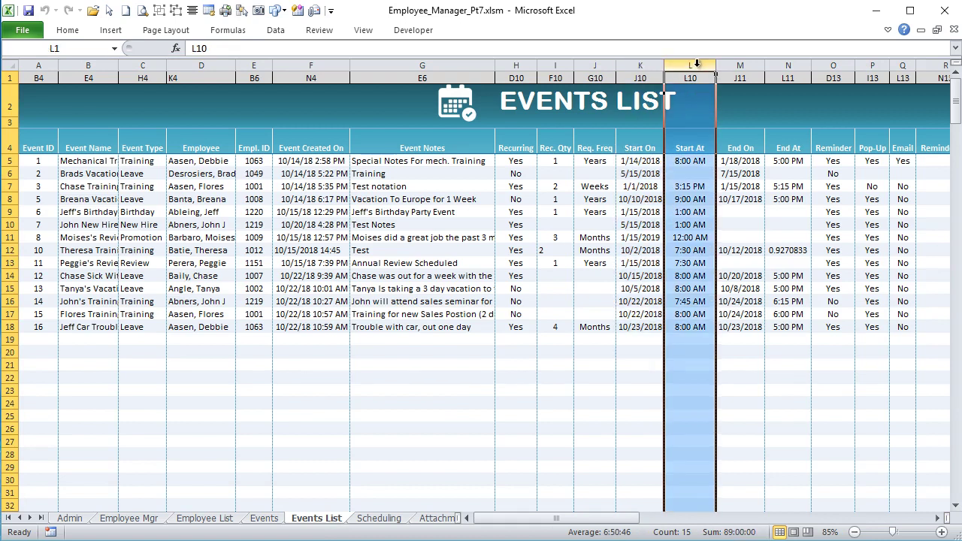
click(746, 65)
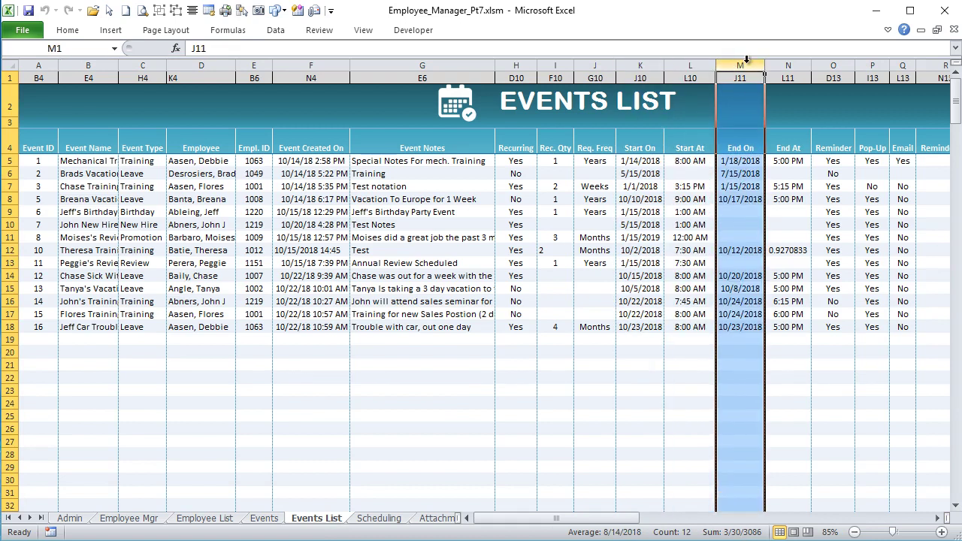
click(787, 65)
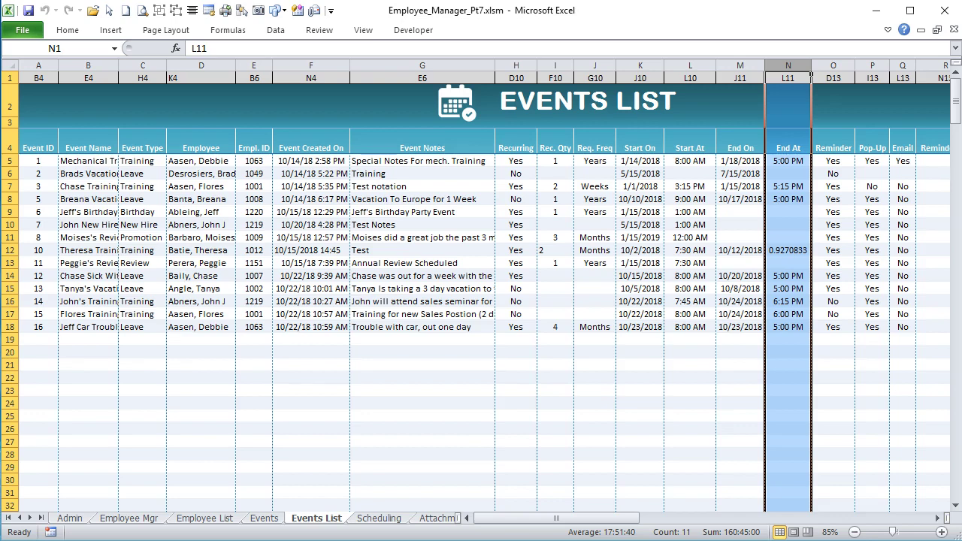
- Return to the macro code and examine the Date declaration for StartOn and EndOn, then the date and time parts of the StartOn assignment
key(alt+F11)
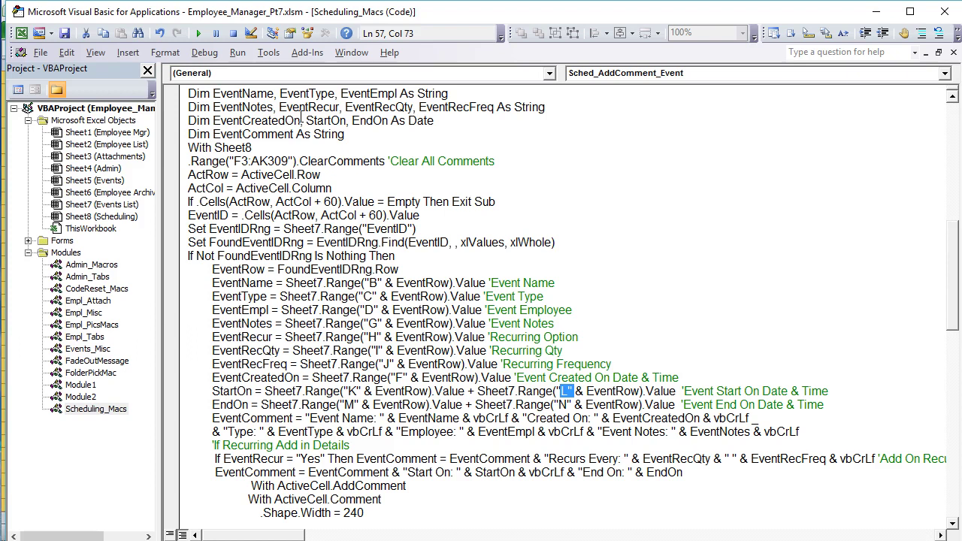
double_click(421, 121)
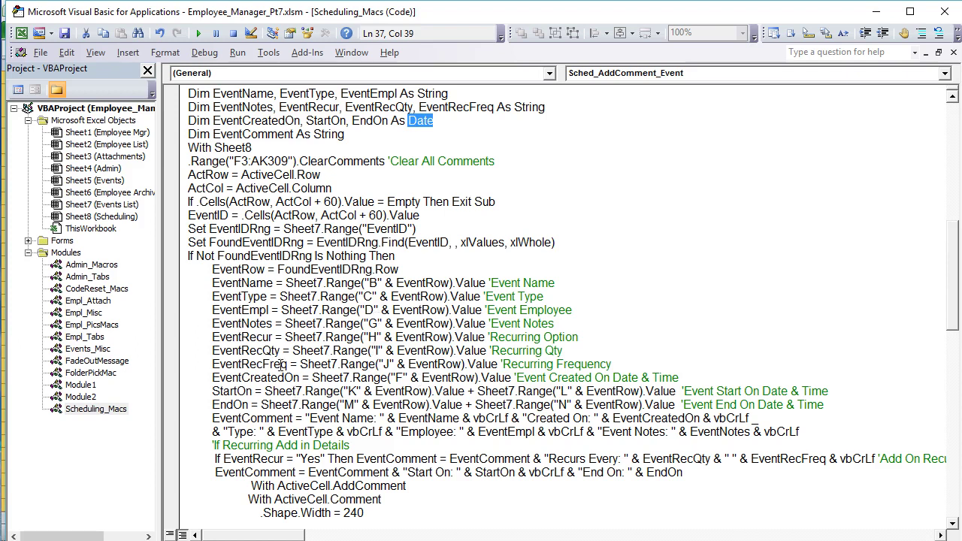
drag(255, 394, 226, 406)
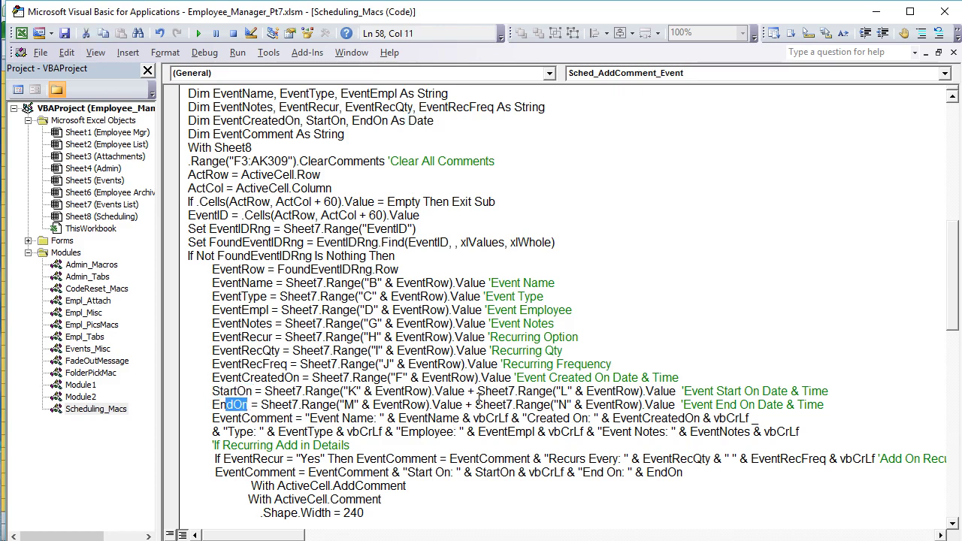
drag(479, 391, 657, 397)
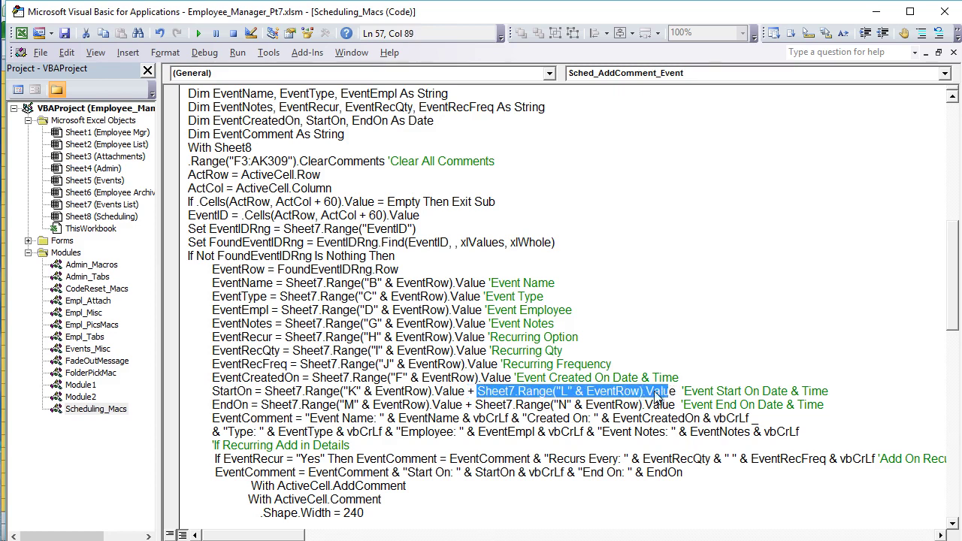
drag(465, 391, 265, 393)
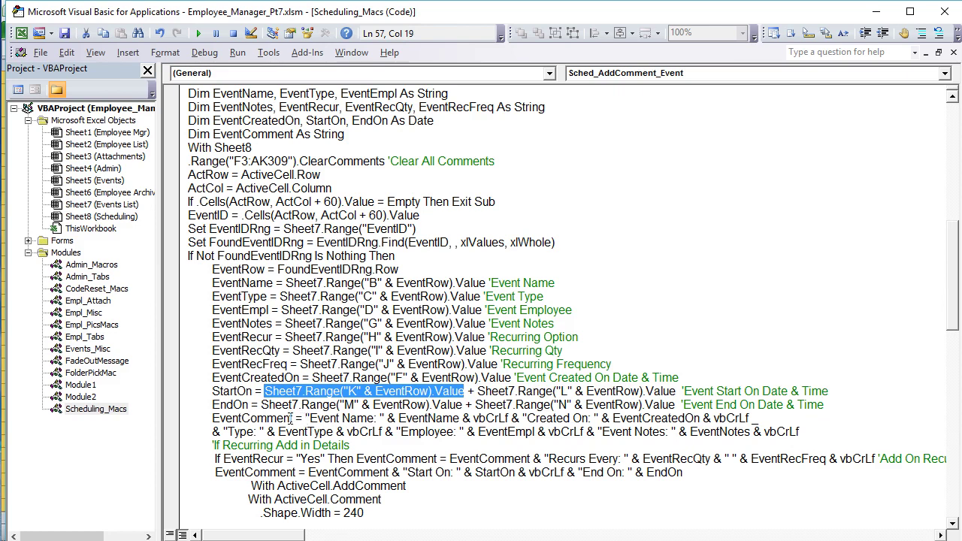
- Examine the first EventComment assignment, highlighting the variable, its vbCrLf line breaks and the Created On part
drag(296, 418, 211, 418)
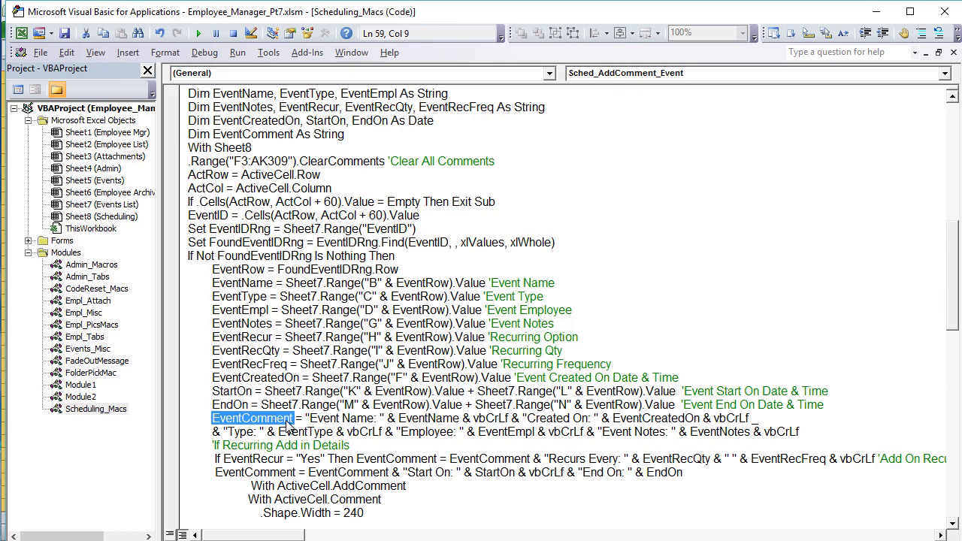
double_click(492, 418)
drag(510, 417, 485, 417)
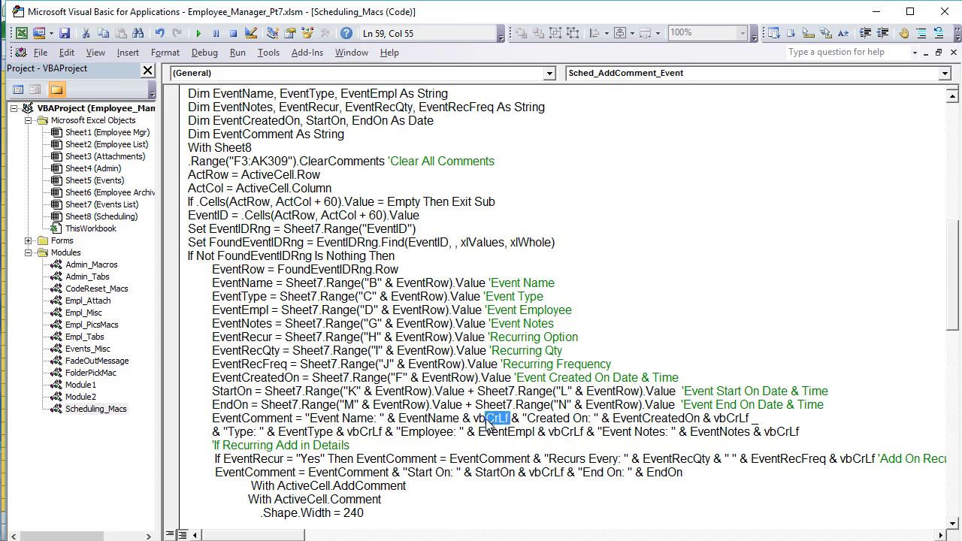
click(696, 417)
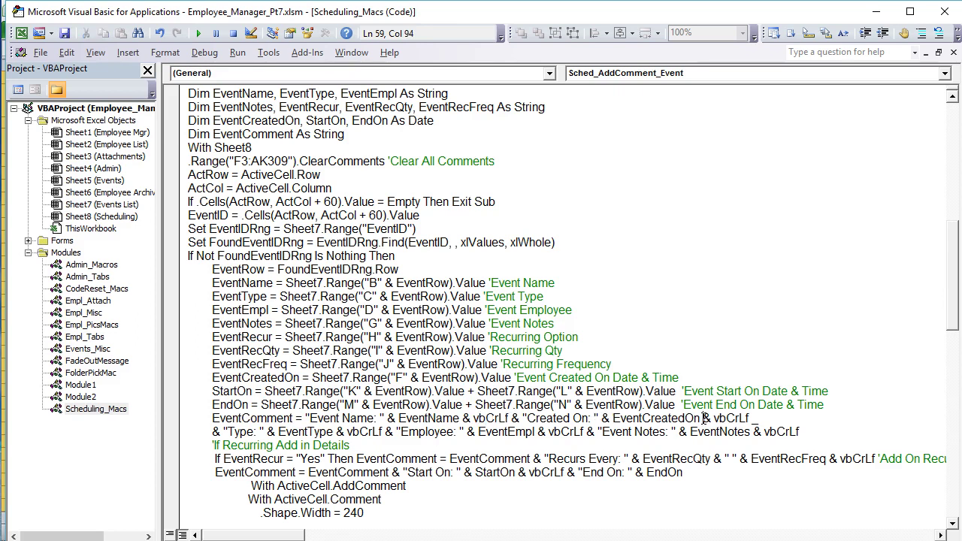
drag(739, 418, 726, 418)
- Examine the EventRecur = "Yes" condition that adds recurring details, together with the EventRecur assignment from Sheet7 column H
drag(340, 458, 308, 459)
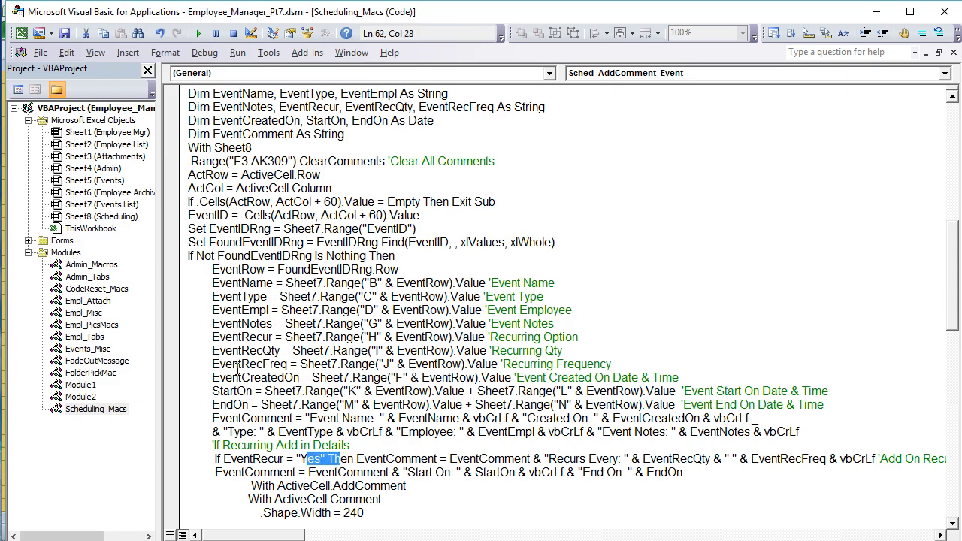
drag(275, 337, 205, 338)
drag(325, 459, 223, 459)
scroll(477, 467, down, 1)
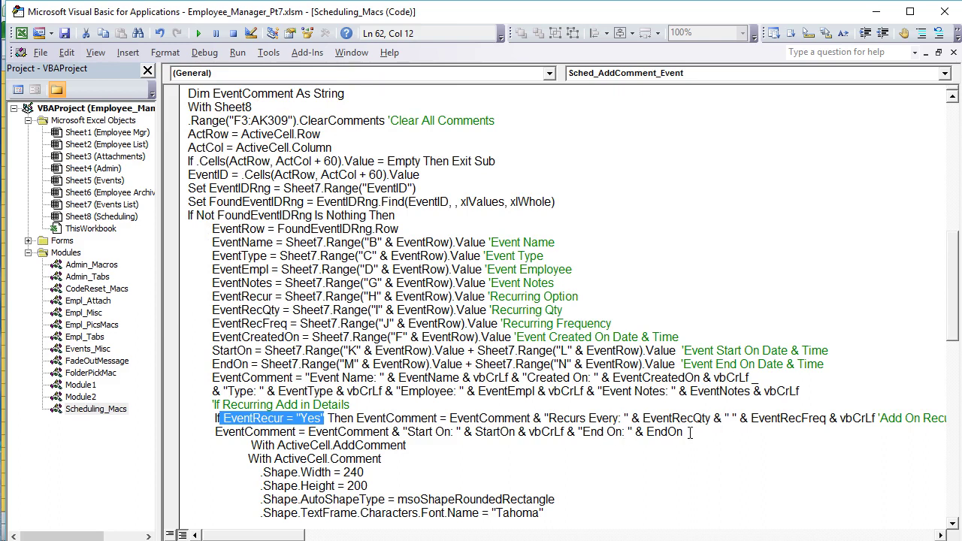
drag(693, 433, 325, 418)
- Examine the last EventComment assignment, highlighting how it appends the Start On and End On labels and values
scroll(409, 432, down, 5)
scroll(394, 425, up, 1)
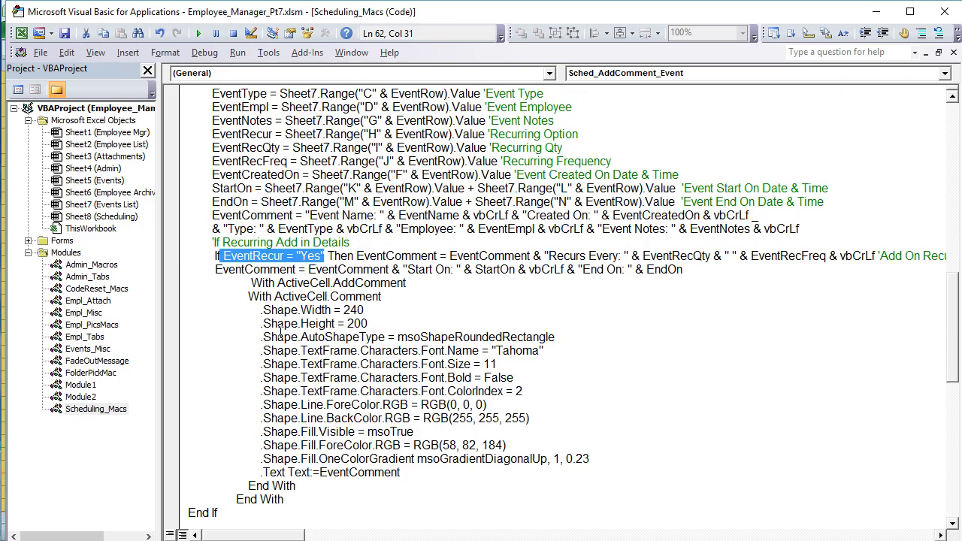
drag(297, 269, 227, 270)
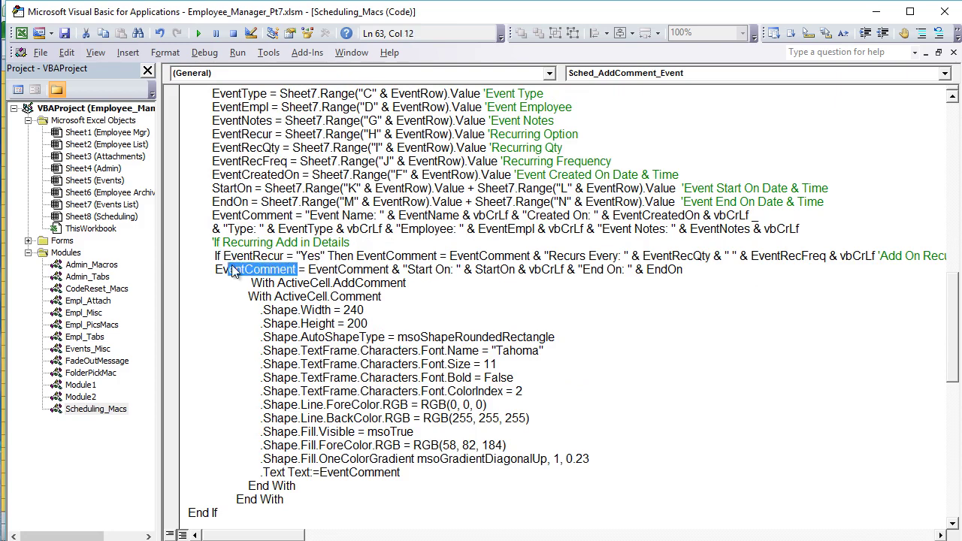
click(442, 271)
drag(528, 271, 510, 271)
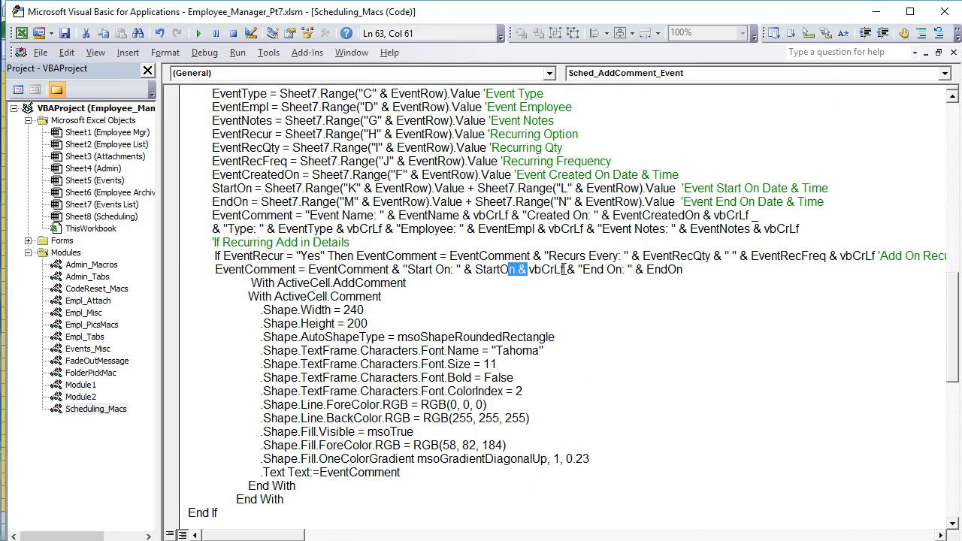
drag(580, 269, 540, 269)
drag(628, 269, 601, 269)
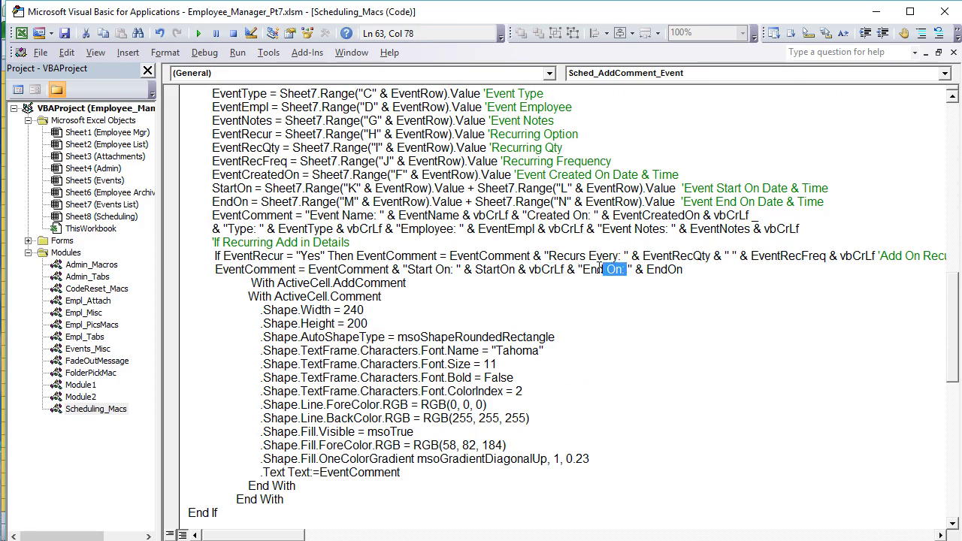
drag(681, 269, 660, 269)
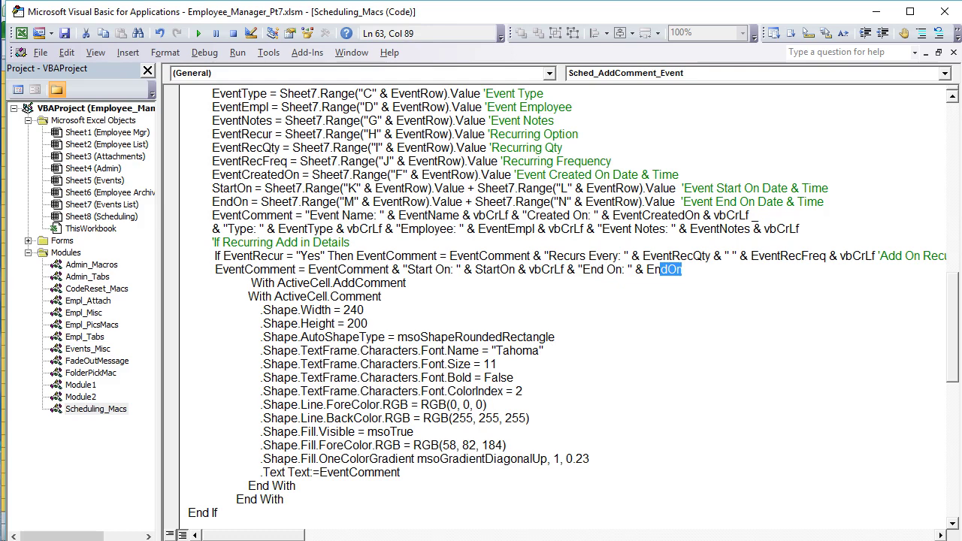
- Switch to the Scheduling sheet and inspect the comment markers on the calendar's event cells
key(alt+F11)
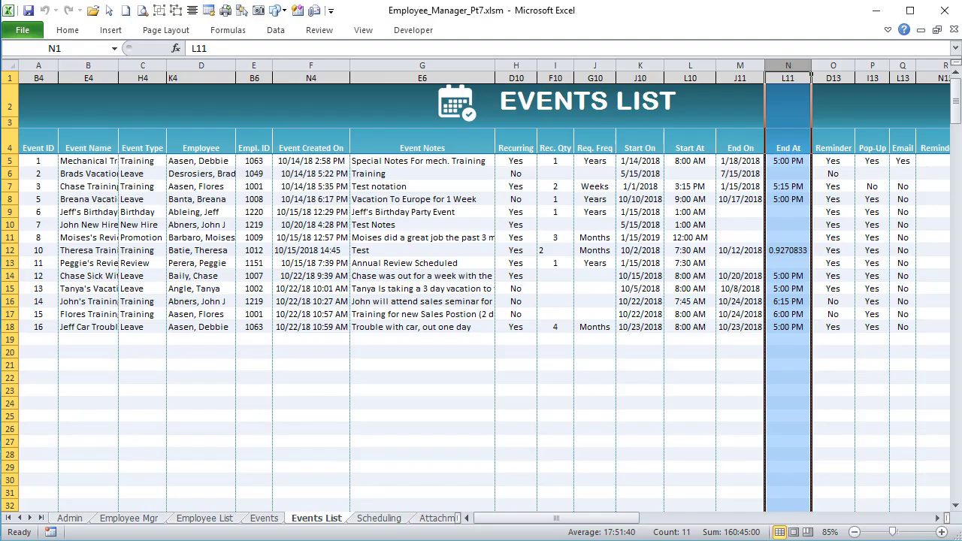
click(376, 519)
mouse_move(340, 240)
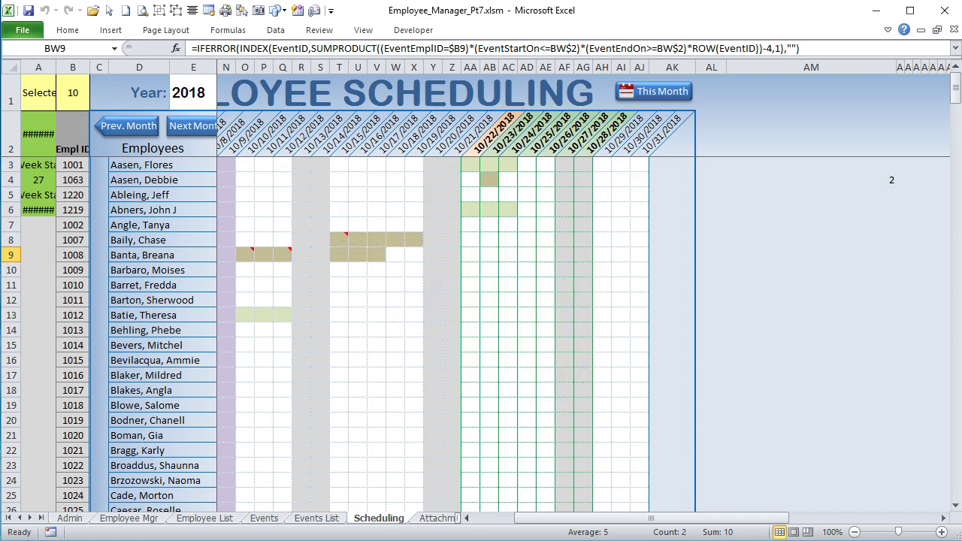
- Return to the macro code and highlight the With ActiveCell.AddComment line to examine how the comment is added
key(alt+F11)
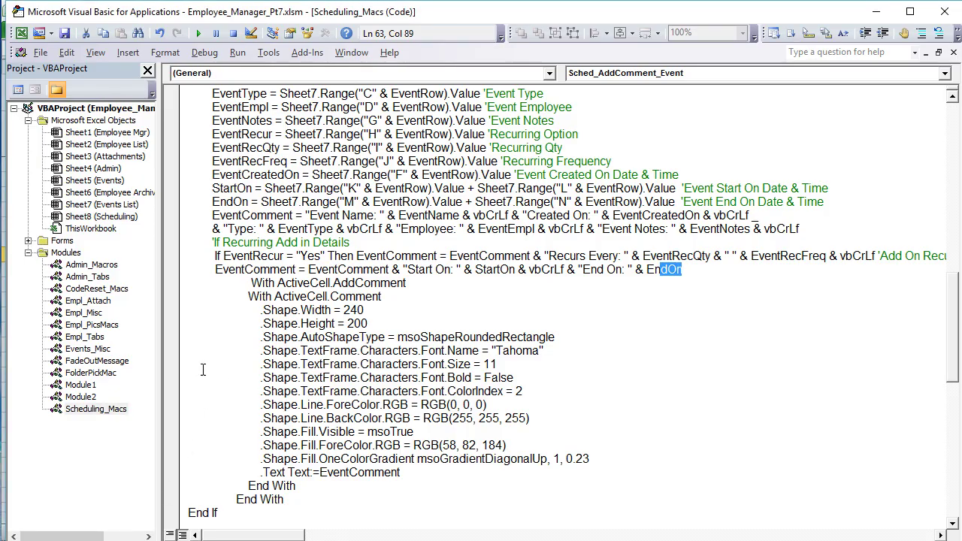
drag(233, 282, 411, 288)
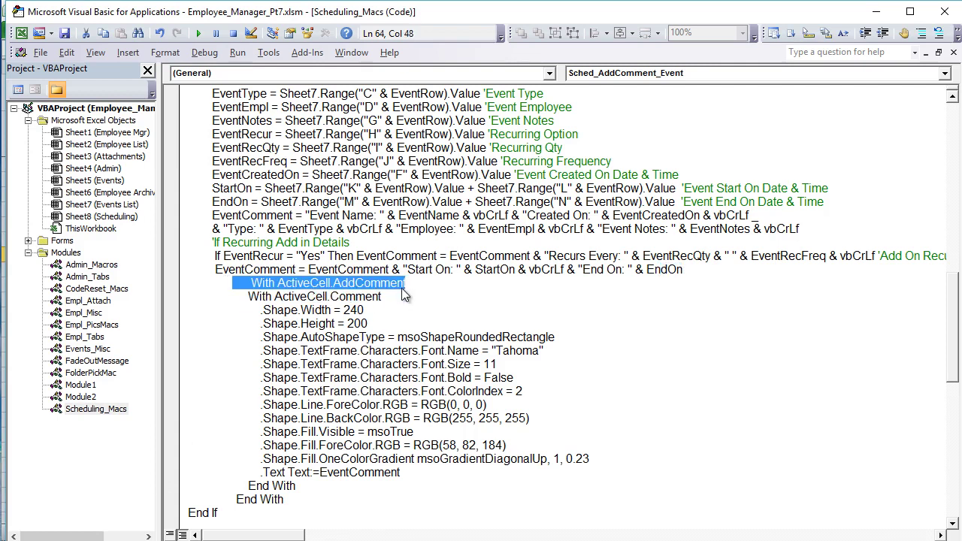
click(400, 298)
drag(409, 284, 265, 284)
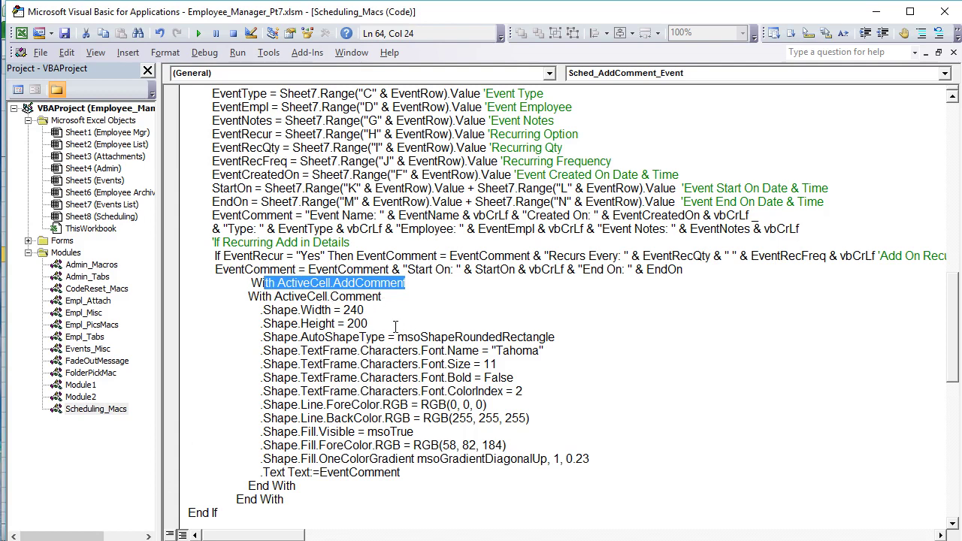
- Review Sched_AddComment_Event for existing comment clearing, highlighting the .Range("F3:AK309").ClearComments line near its start
scroll(390, 324, up, 4)
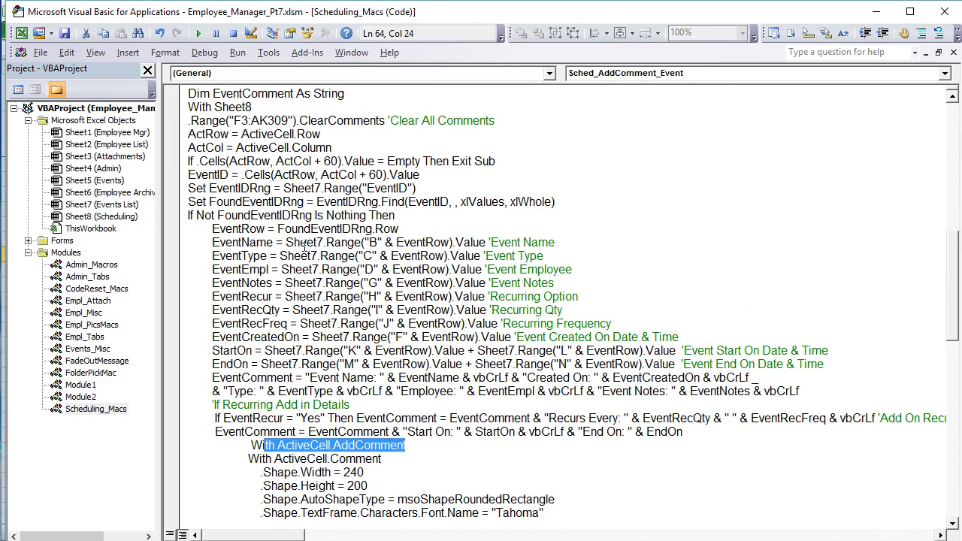
scroll(326, 308, down, 1)
scroll(316, 348, up, 1)
scroll(315, 348, down, 2)
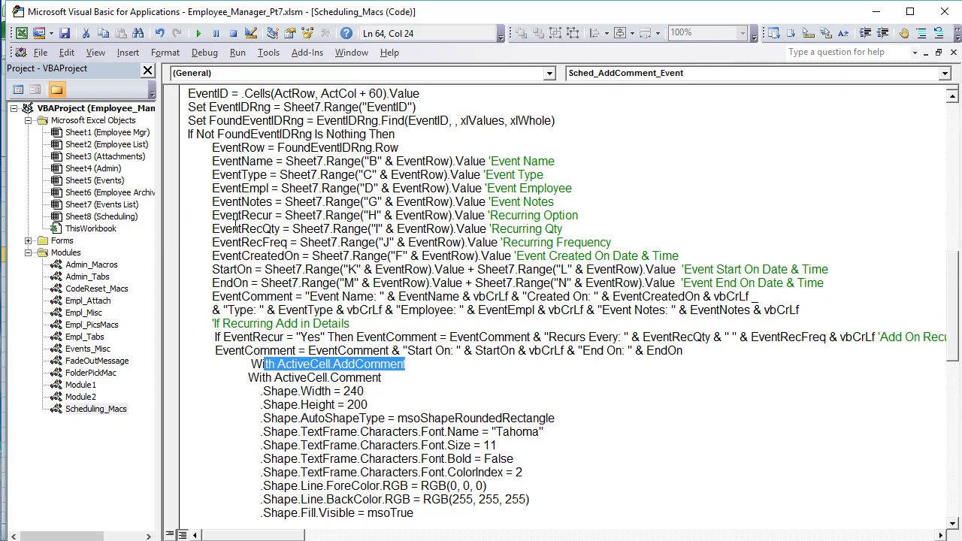
scroll(235, 228, up, 6)
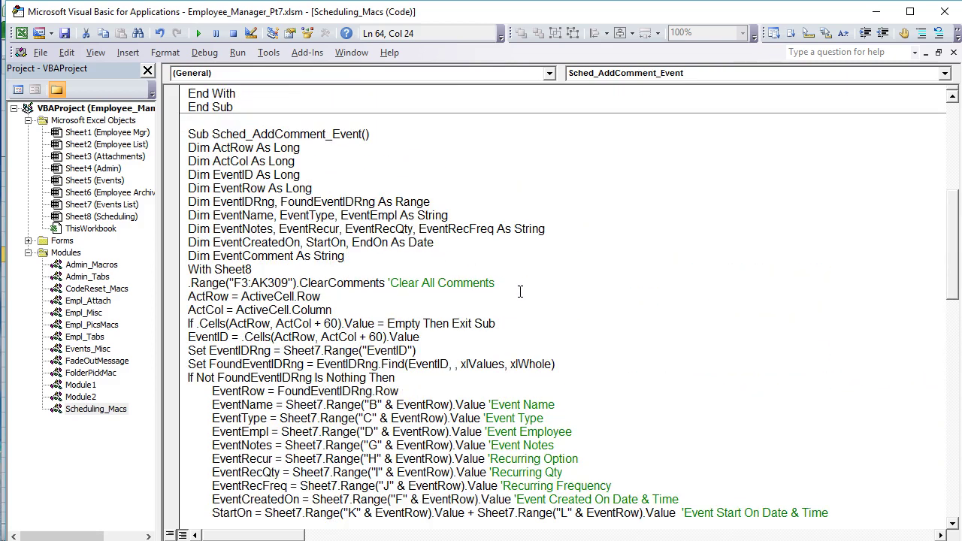
drag(320, 296, 187, 282)
scroll(316, 378, down, 3)
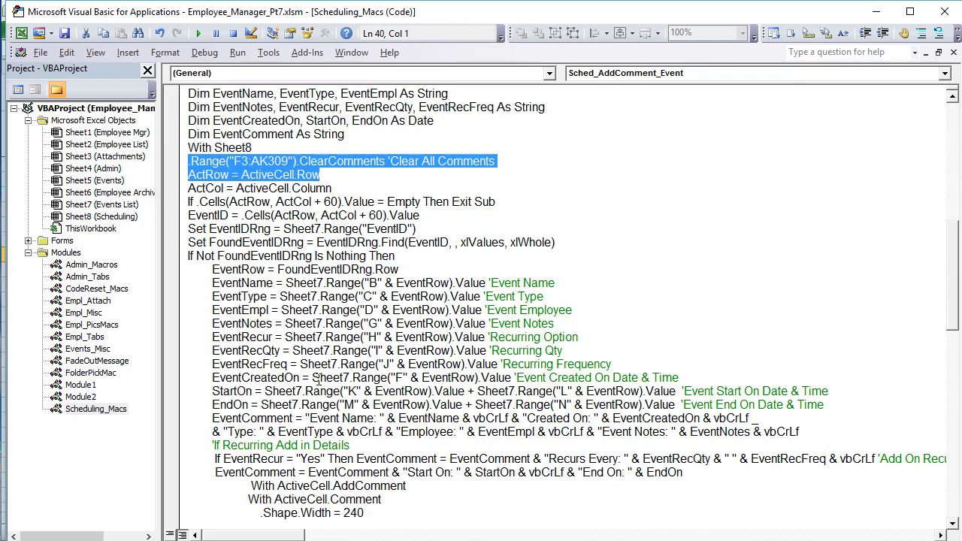
- Insert the line ActiveCell.ClearComments directly above With ActiveCell.AddComment in Sched_AddComment_Event
scroll(309, 433, down, 3)
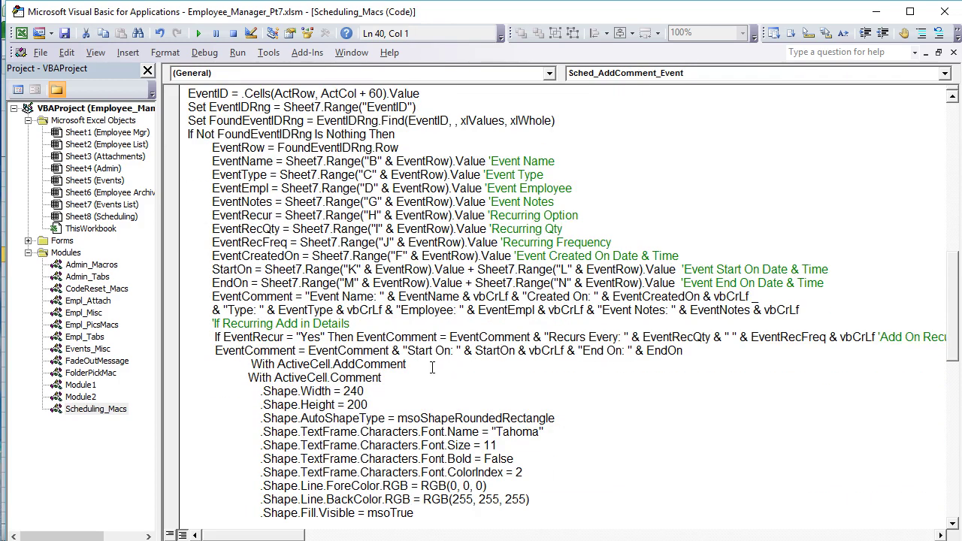
click(712, 344)
key(Return)
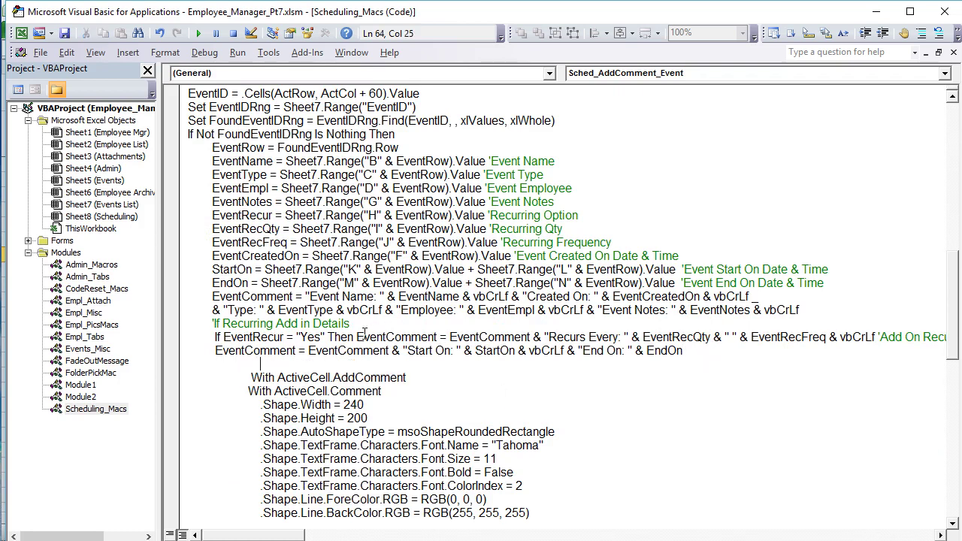
text(Activecee)
key(BackSpace)
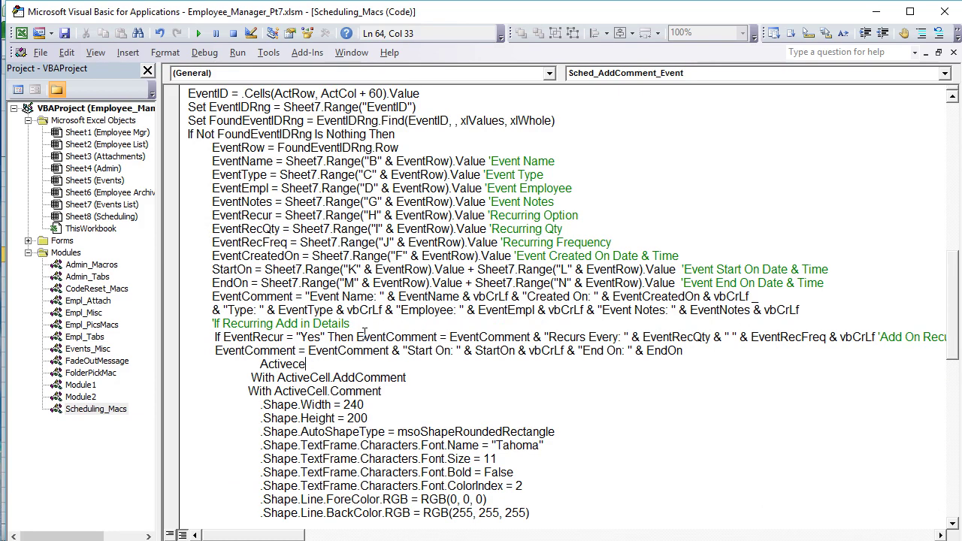
text(ll.)
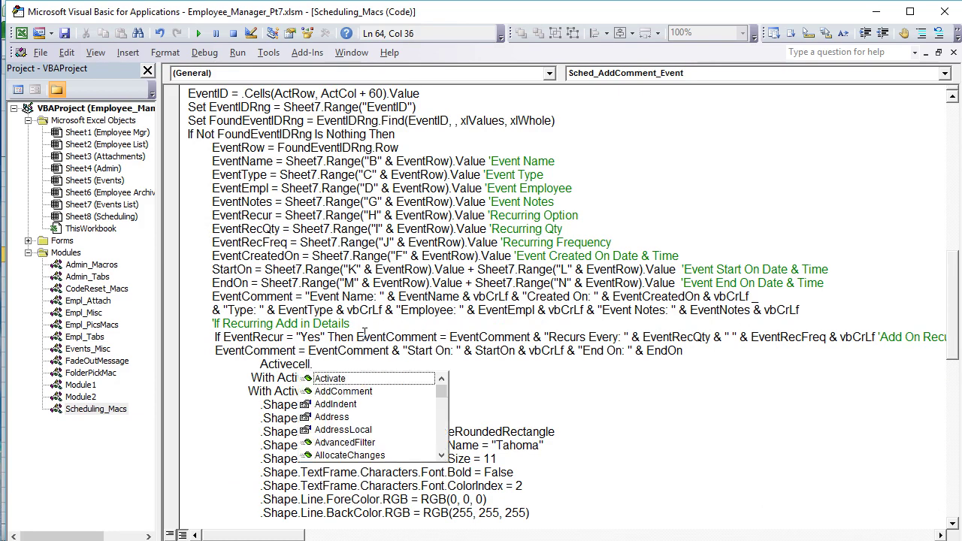
text(clearcom)
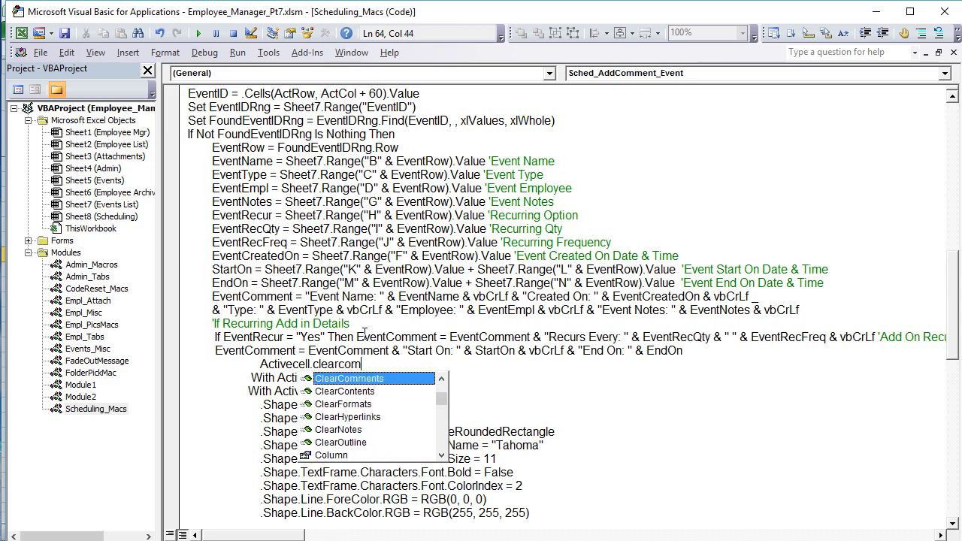
key(Tab)
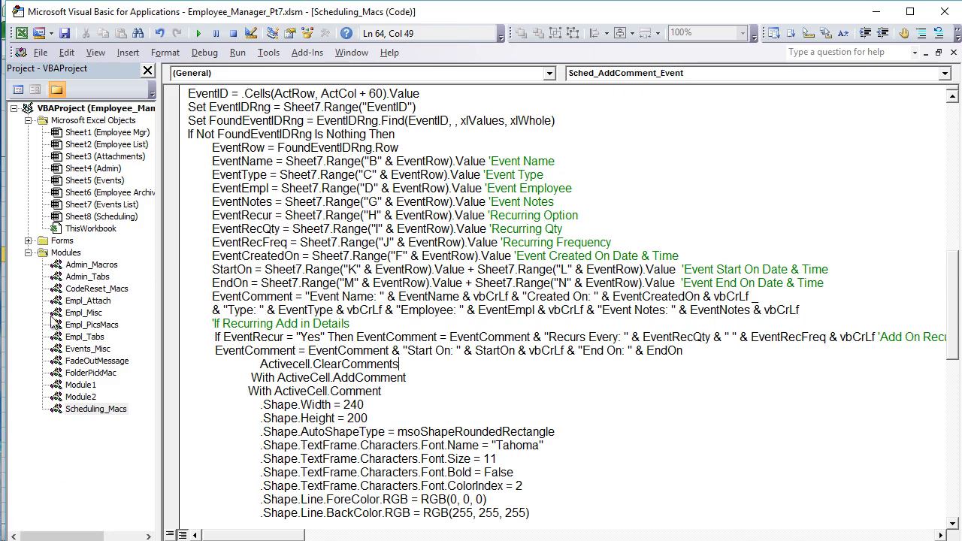
- Highlight the ClearComments and With ActiveCell.AddComment lines to examine the order of clearing and adding the comment
scroll(365, 334, up, 2)
scroll(301, 283, down, 3)
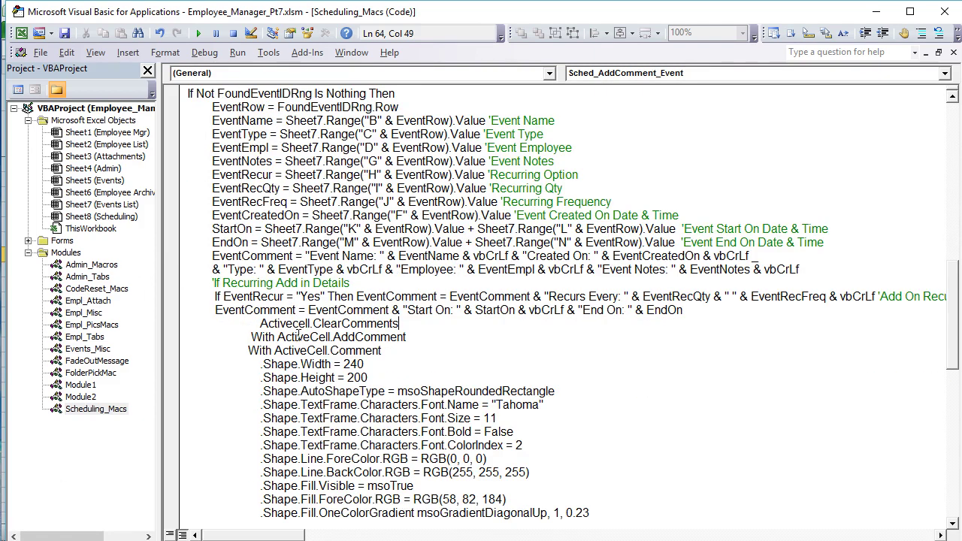
drag(410, 323, 278, 335)
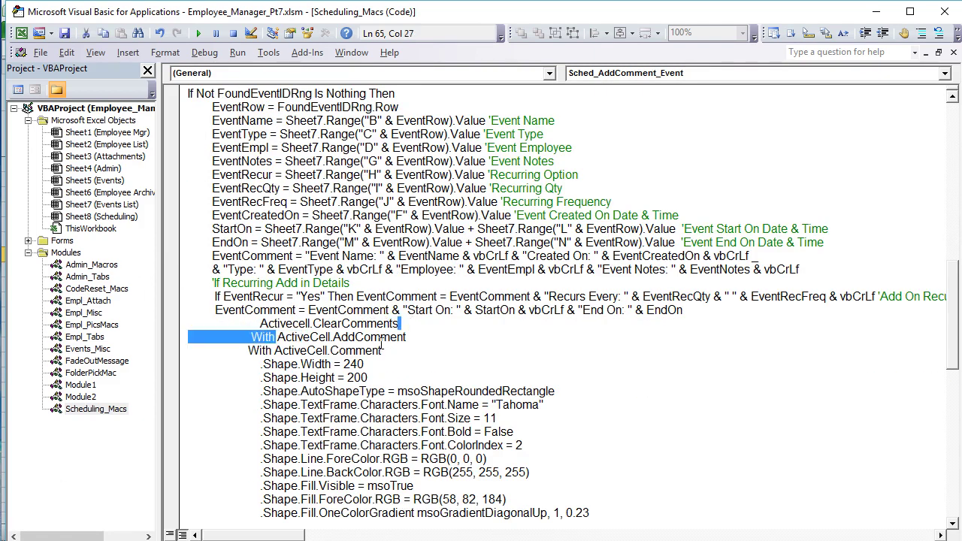
drag(412, 336, 295, 336)
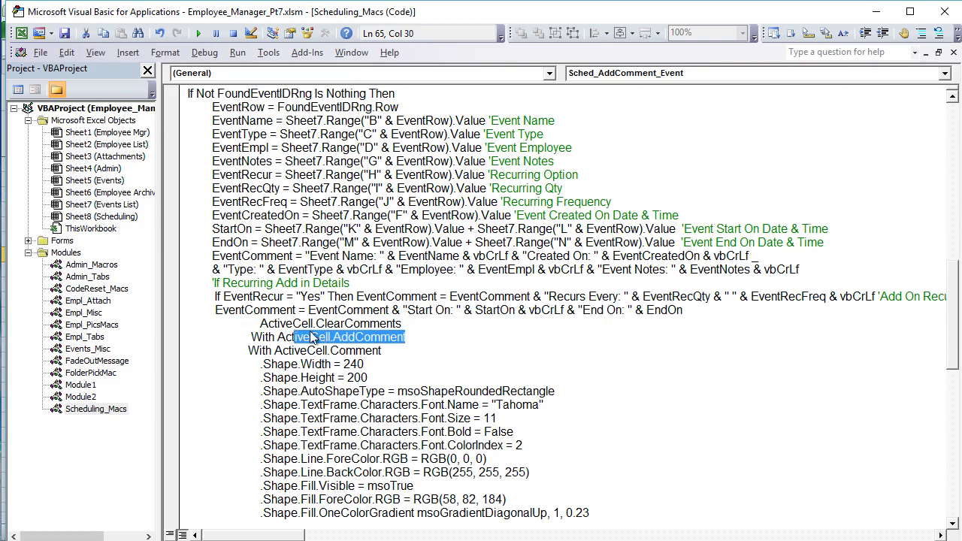
drag(403, 324, 395, 323)
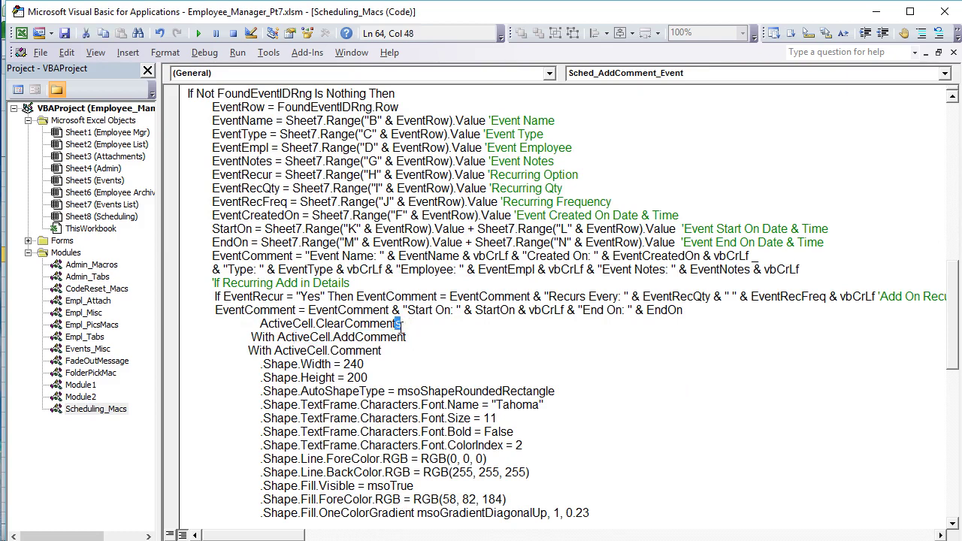
- Reduce the indent of the ActiveCell.ClearComments line by four spaces to line up with With ActiveCell.Comment
click(262, 323)
key(BackSpace)
key(BackSpace)
key(BackSpace)
key(BackSpace)
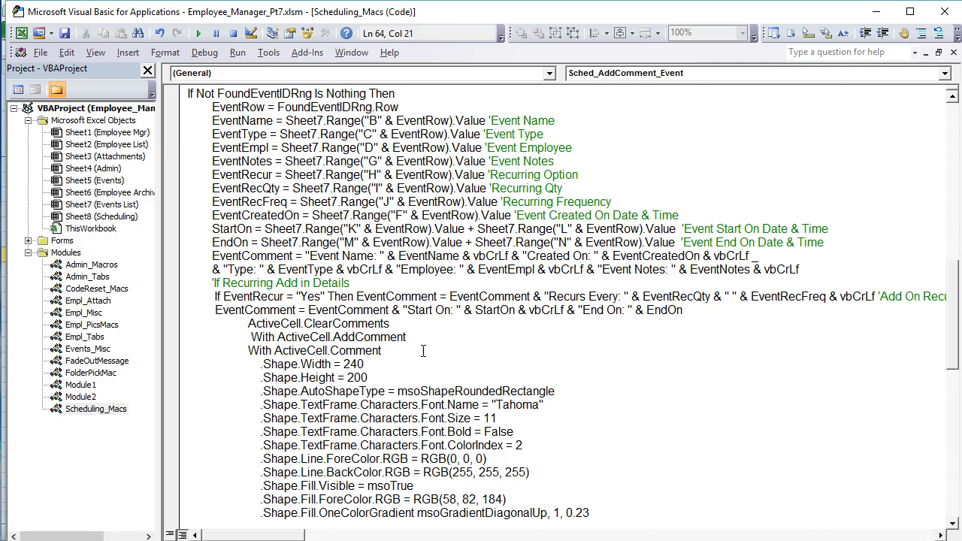
- Examine the With ActiveCell.Comment block's shape width, height and AutoShapeType settings by highlighting them
drag(382, 350, 265, 352)
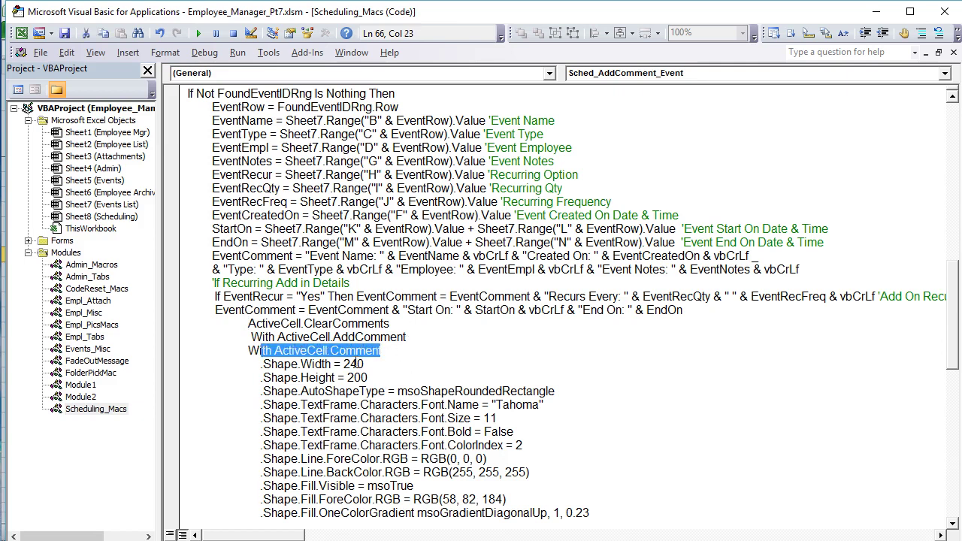
drag(366, 365, 326, 378)
scroll(350, 389, down, 1)
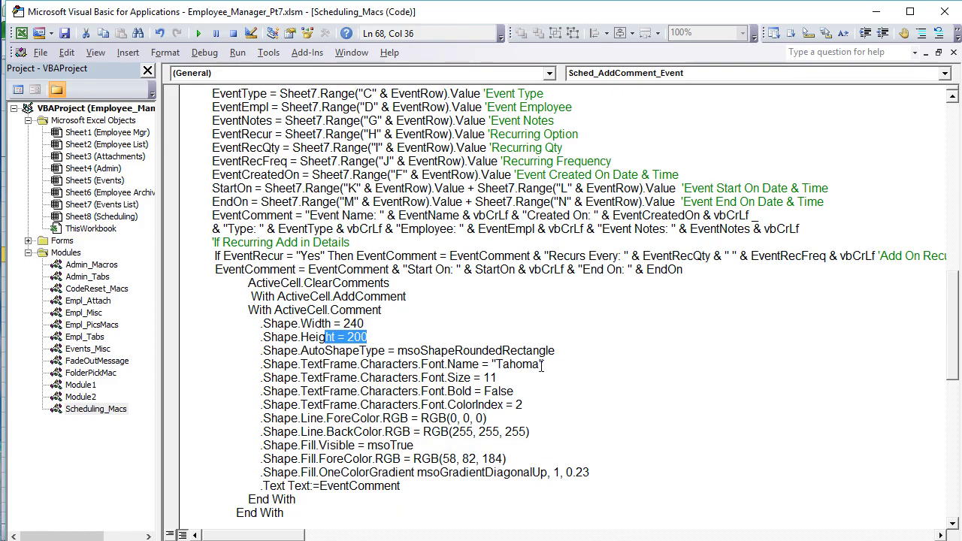
drag(555, 351, 422, 350)
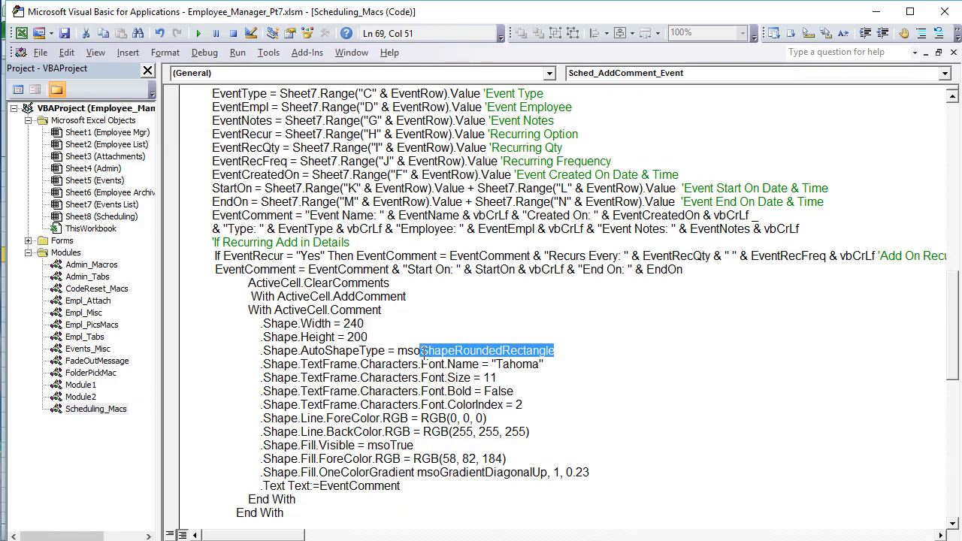
- Examine the comment's font name, size, bold and ColorIndex settings in the TextFrame lines
drag(555, 365, 512, 404)
click(489, 378)
double_click(489, 378)
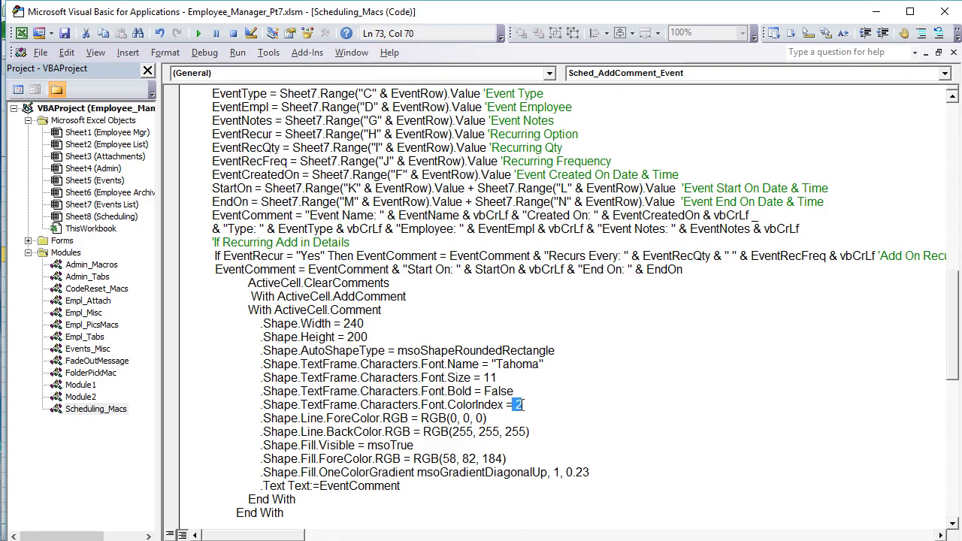
- Highlight the RGB values of the Shape.Line.ForeColor and Shape.Line.BackColor lines to examine the comment's line colours
scroll(528, 394, down, 2)
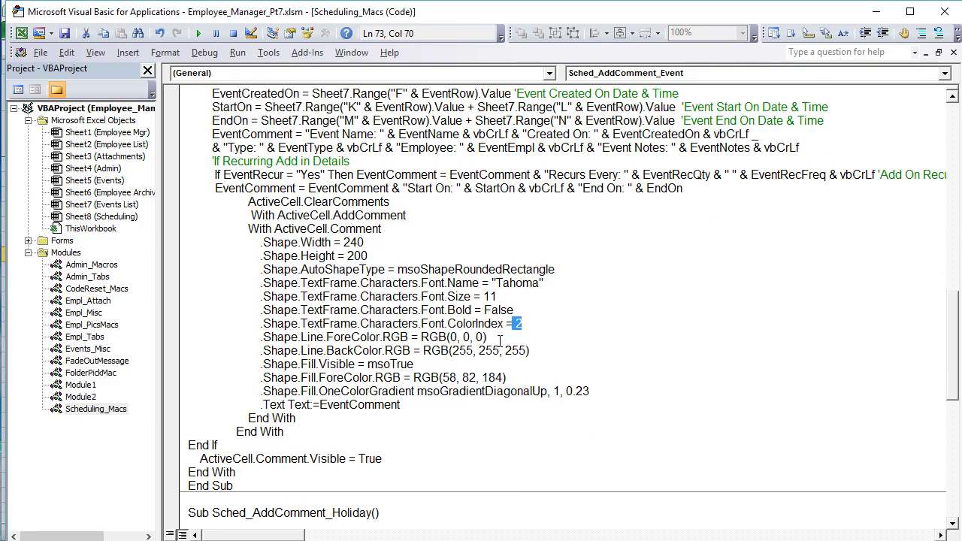
drag(487, 337, 439, 338)
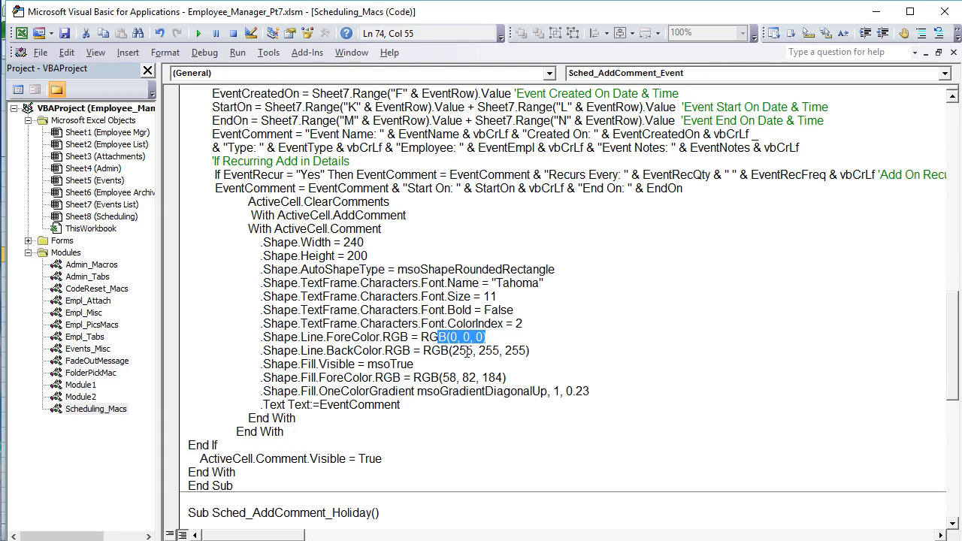
click(472, 351)
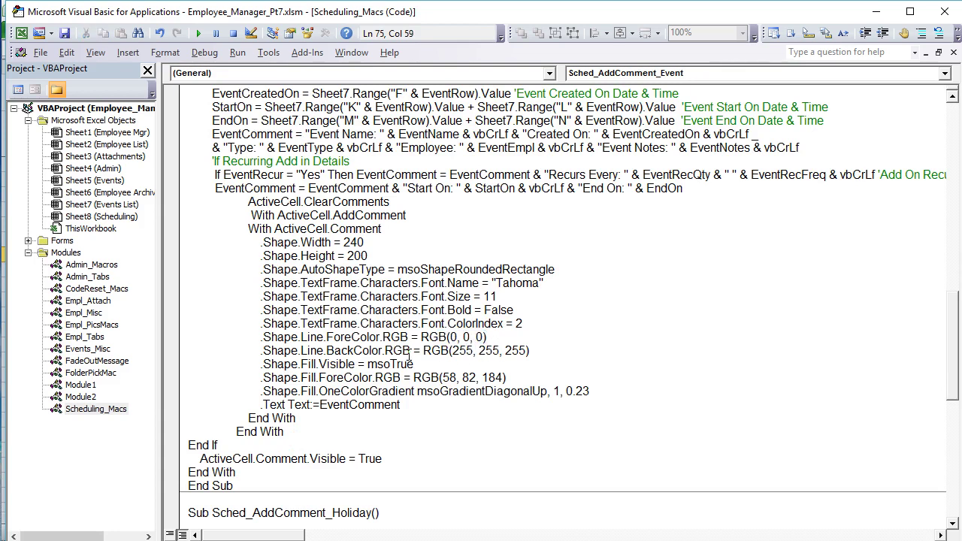
drag(528, 353, 480, 351)
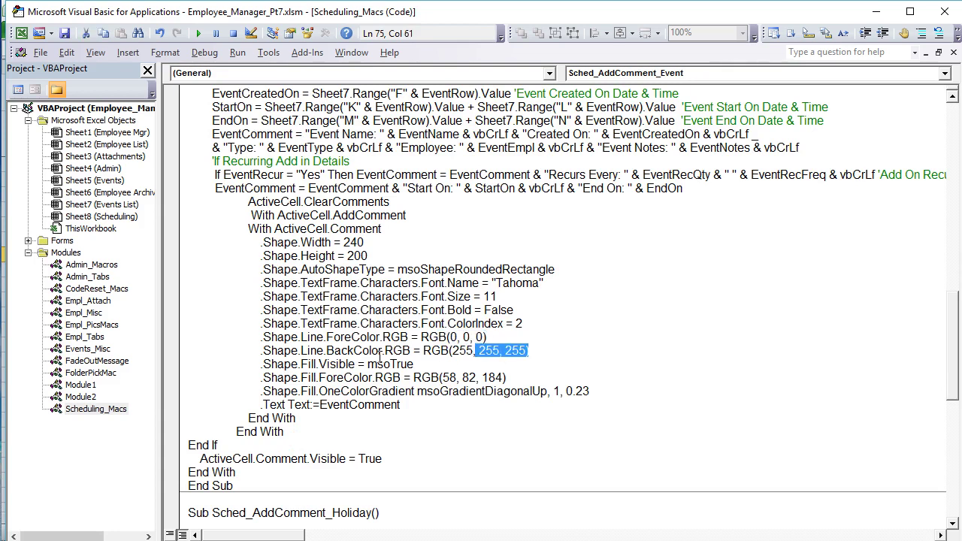
- Highlight the Shape.Fill.Visible setting and the RGB value of Shape.Fill.ForeColor to examine the comment's fill
click(423, 366)
drag(423, 366, 325, 364)
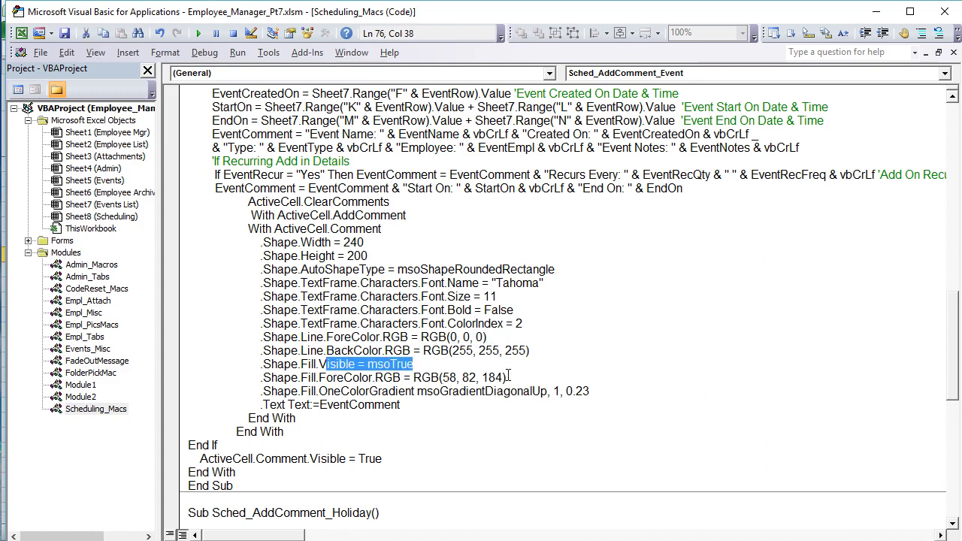
drag(433, 378, 509, 377)
drag(403, 377, 441, 364)
drag(508, 377, 412, 378)
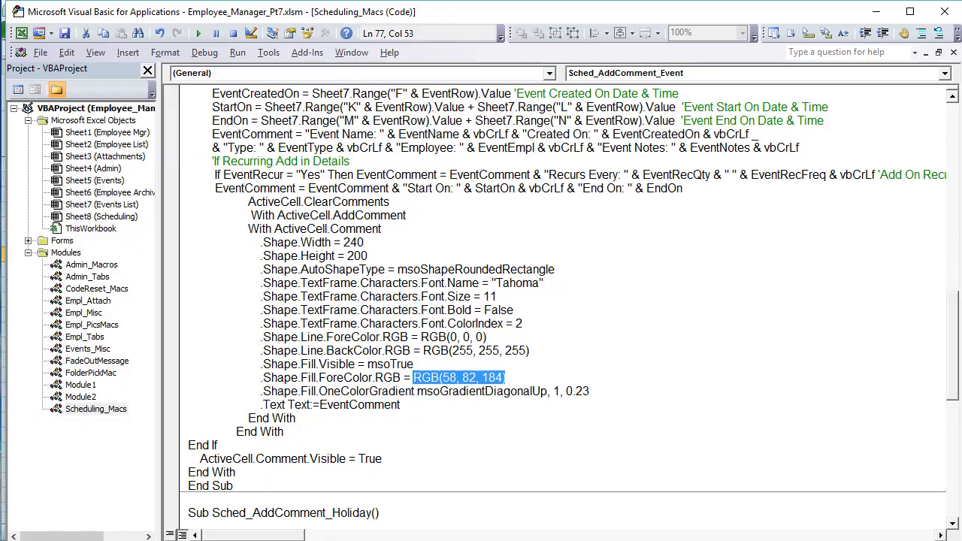
- Switch to the Scheduling sheet and open the custom fill colour picker for cell W6
key(alt+F11)
right_click(392, 210)
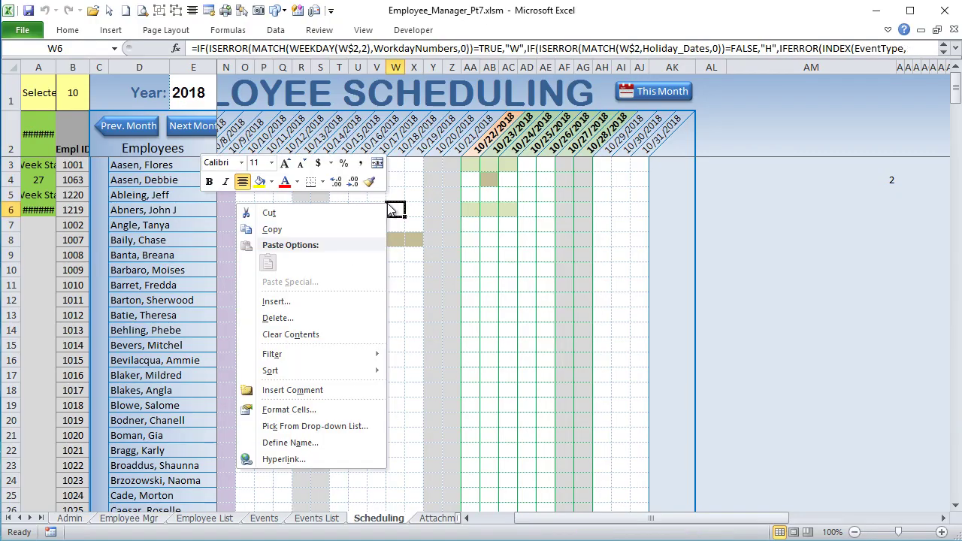
click(293, 408)
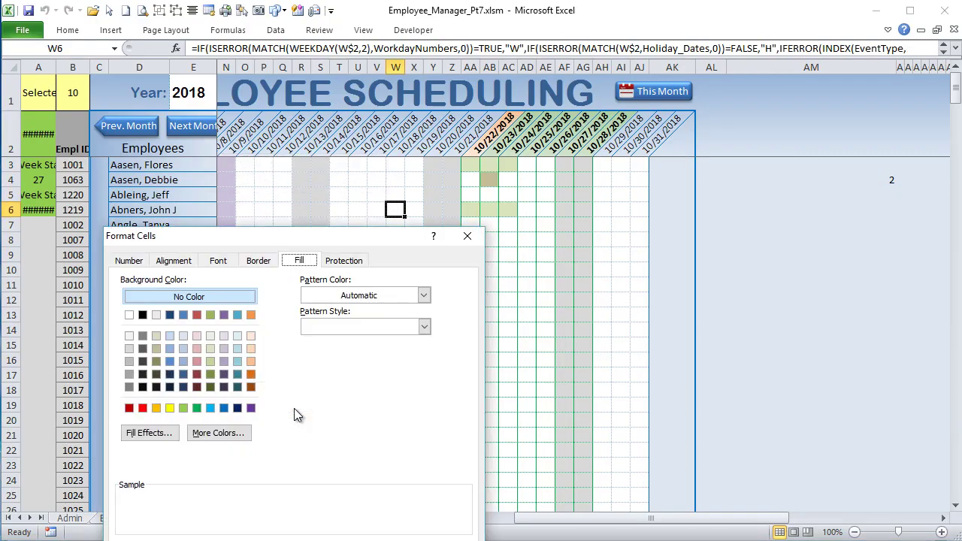
drag(279, 238, 425, 182)
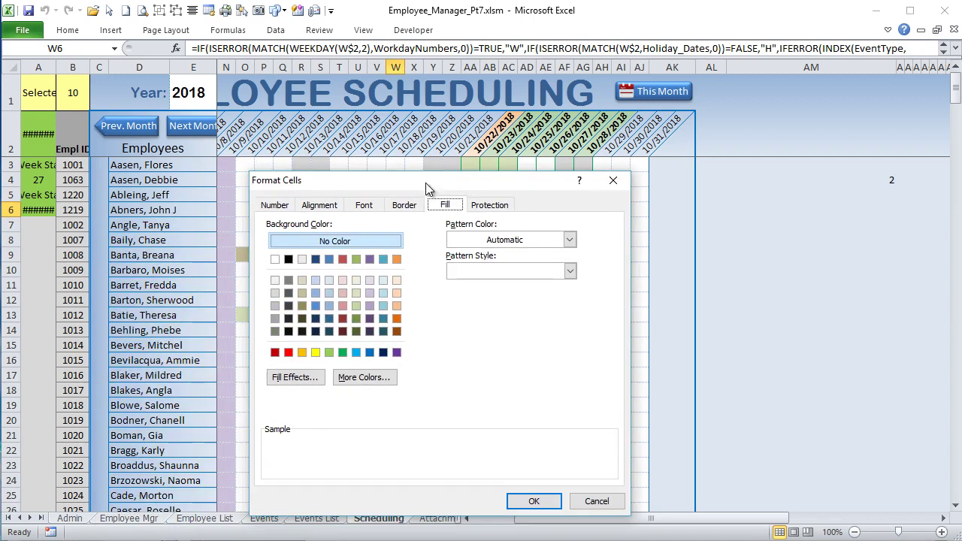
click(350, 378)
drag(261, 279, 365, 257)
click(353, 278)
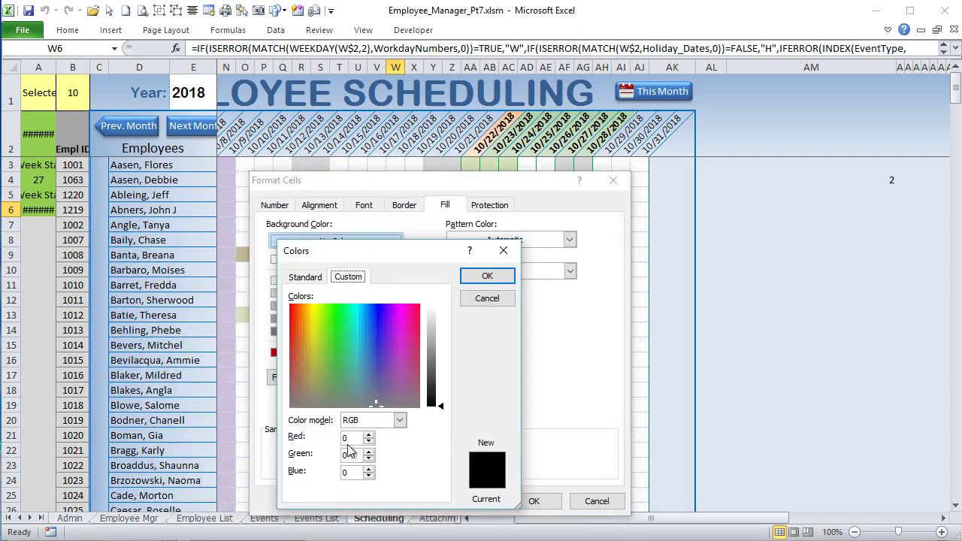
- Sample a blue and a green in the custom colour picker to read their RGB values, and cancel without applying a fill
click(374, 321)
click(369, 316)
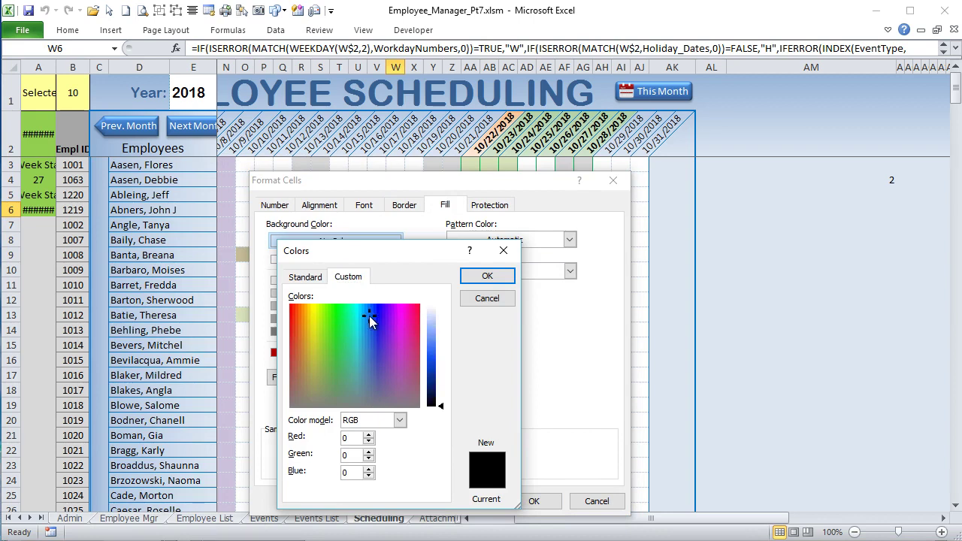
click(430, 343)
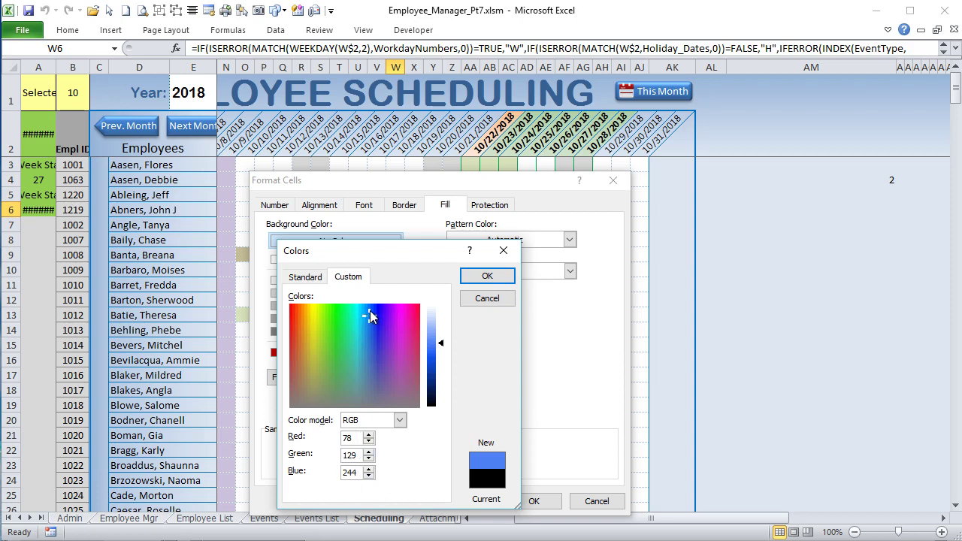
drag(370, 317, 336, 336)
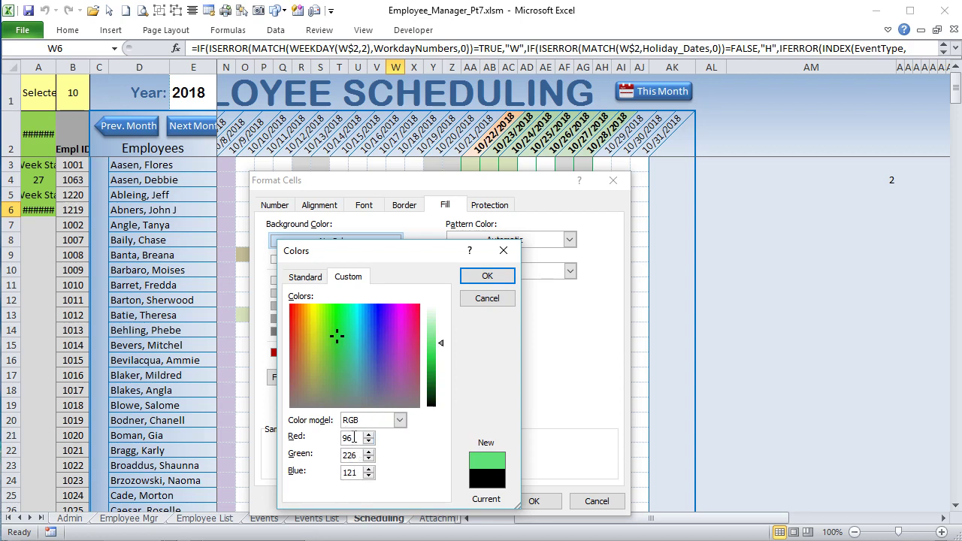
click(479, 301)
click(587, 505)
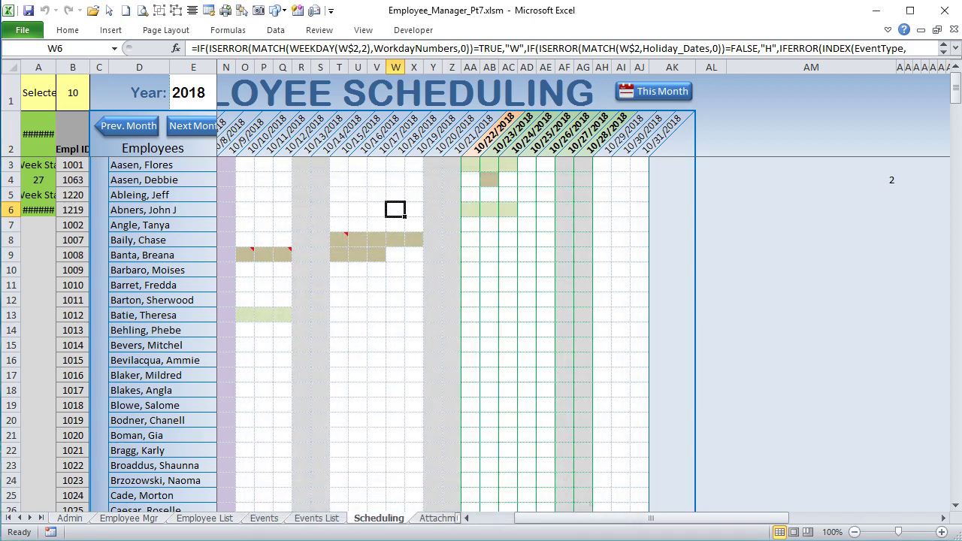
- Return to the macro code and examine the Shape.Fill.ForeColor RGB value and the OneColorGradient line
key(alt+F11)
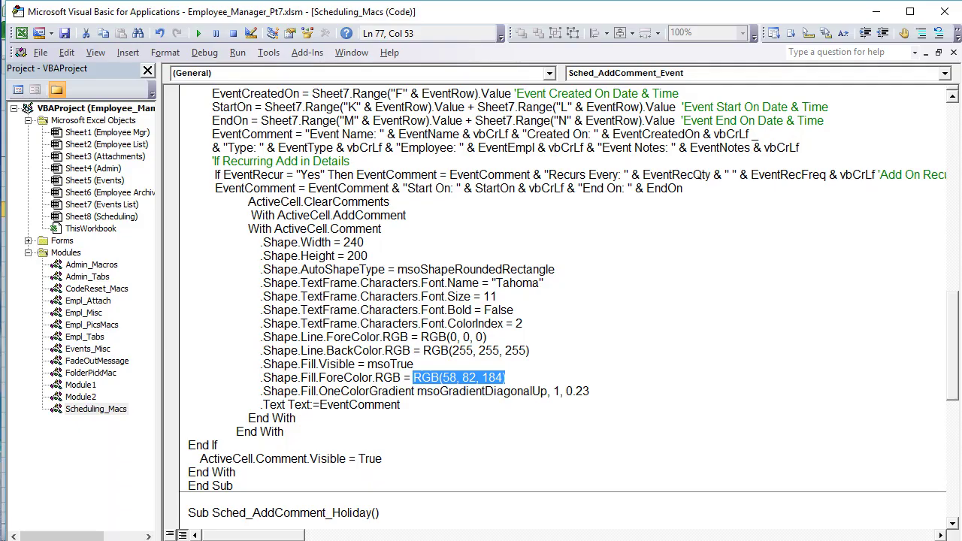
click(469, 378)
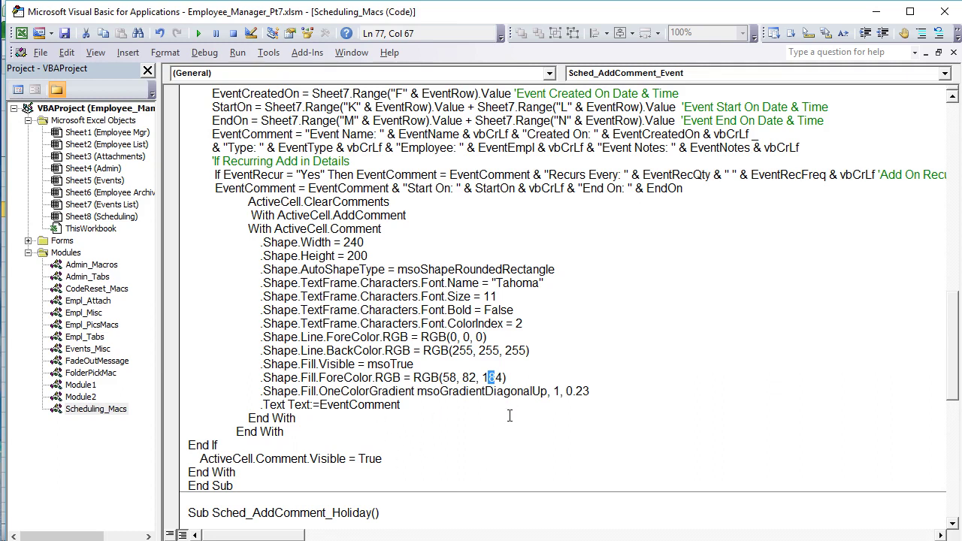
drag(618, 394, 264, 390)
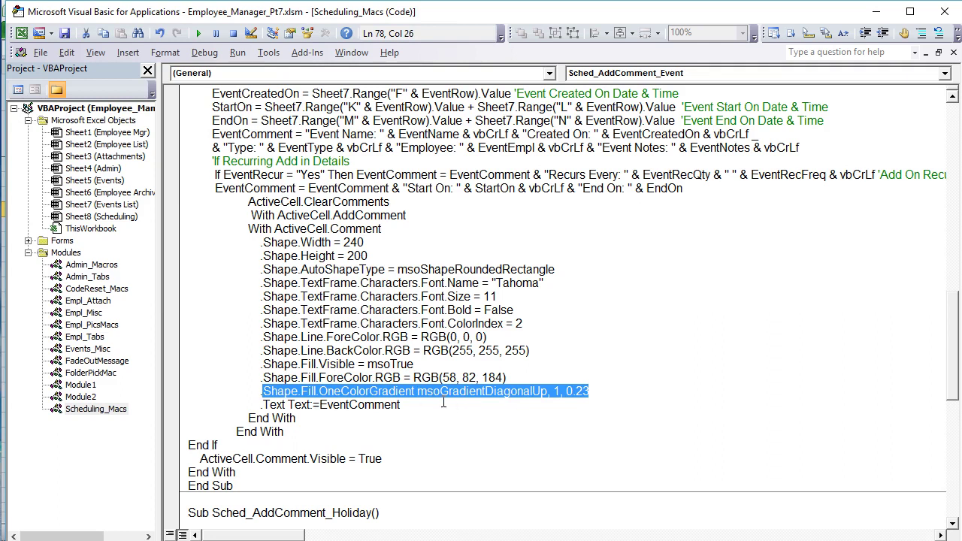
- Highlight the .Text Text:=EventComment line and the EventComment assignments above it to examine how the comment text is filled
drag(443, 404, 317, 409)
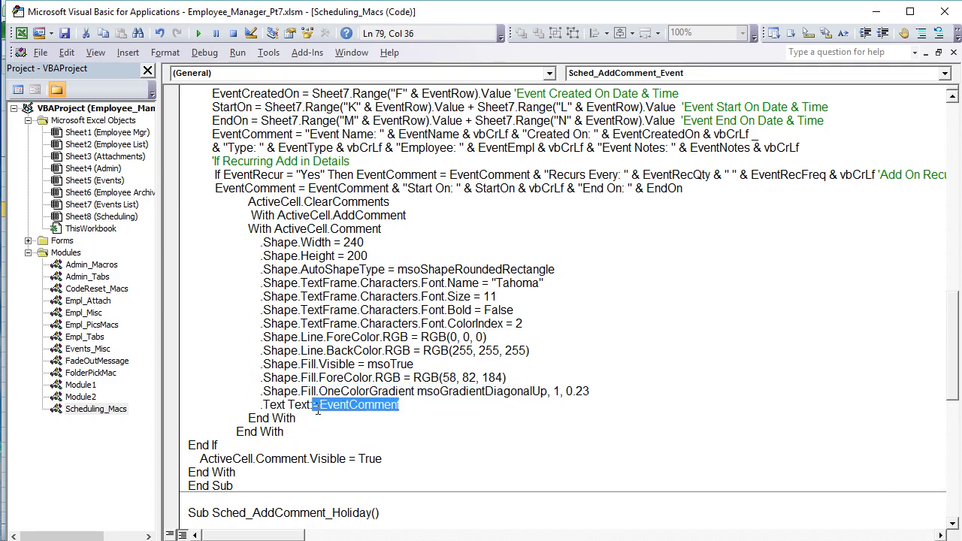
drag(399, 404, 318, 413)
drag(206, 112, 252, 174)
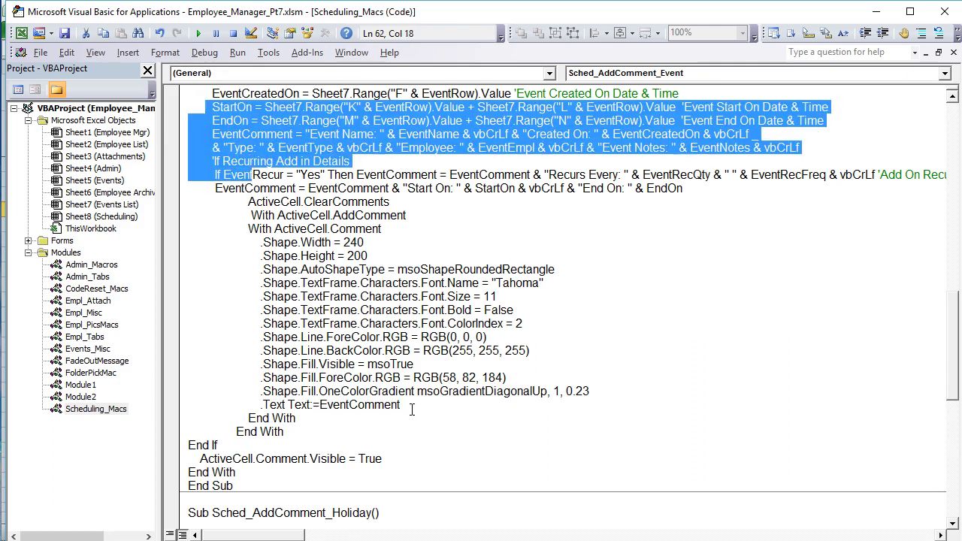
drag(401, 405, 259, 404)
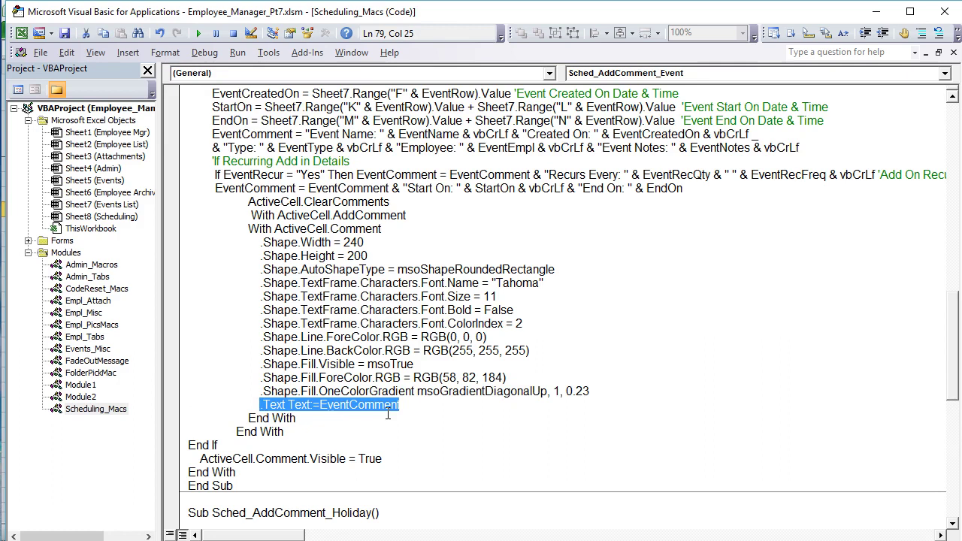
- Highlight the ActiveCell.Comment.Visible = True line in Sched_AddComment_Event to examine how the comment is shown
scroll(357, 416, down, 2)
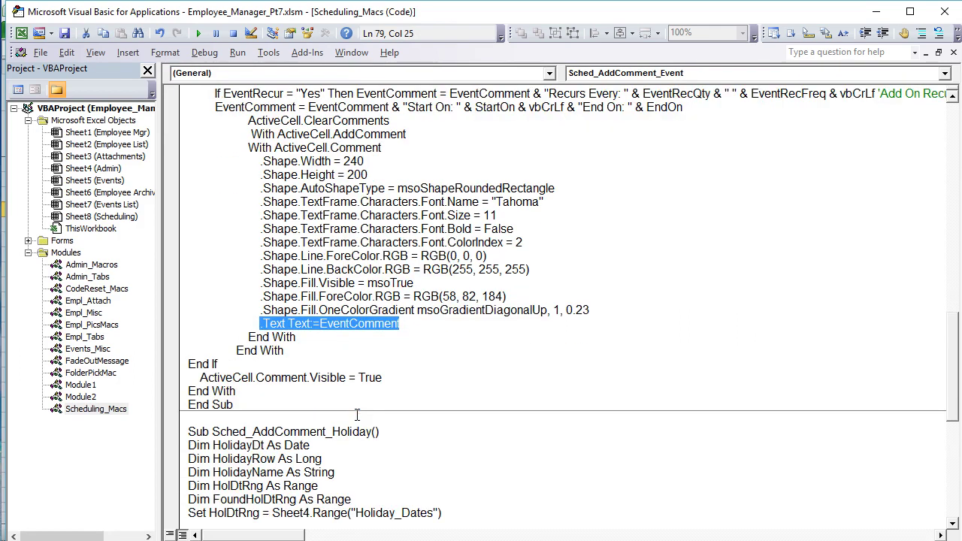
drag(383, 377, 200, 377)
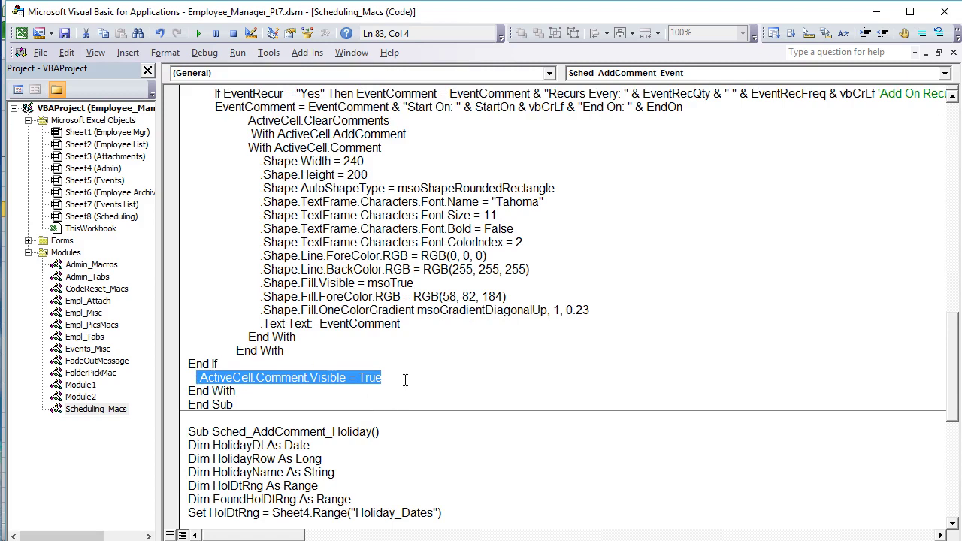
drag(404, 380, 202, 376)
- Review the Sched_AddComment_Holiday macro and highlight the row 2 and ActiveCell.Column arguments in its HolidayDt assignment
scroll(236, 369, down, 3)
scroll(237, 368, down, 2)
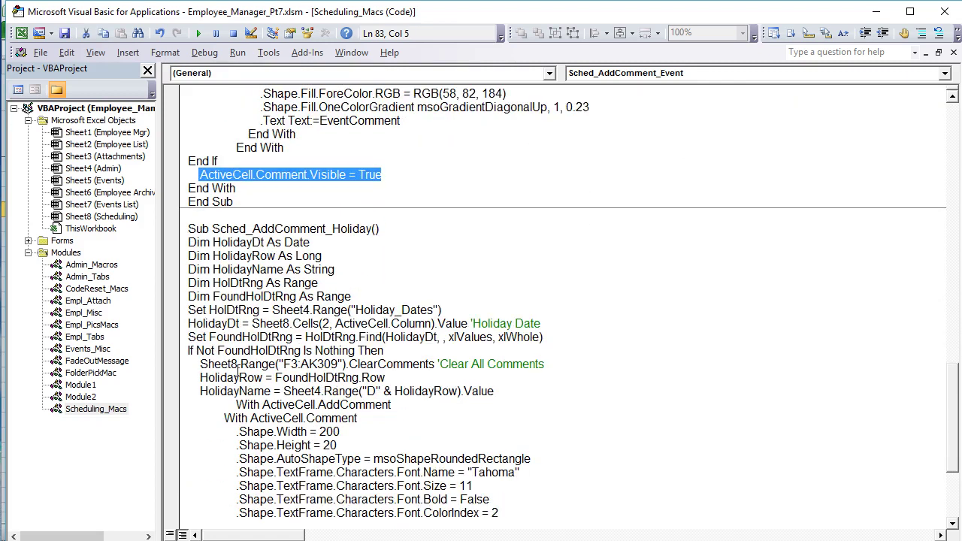
scroll(237, 368, down, 4)
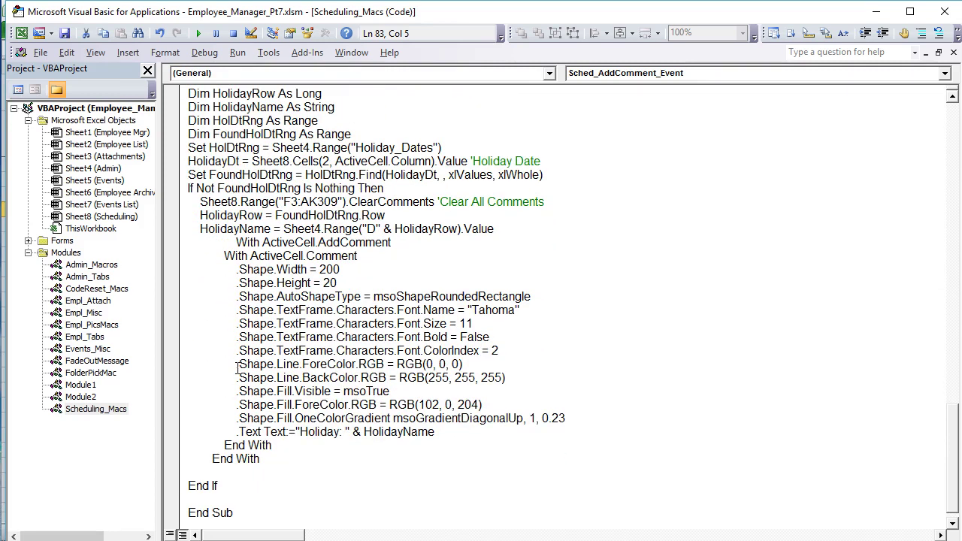
scroll(238, 361, up, 3)
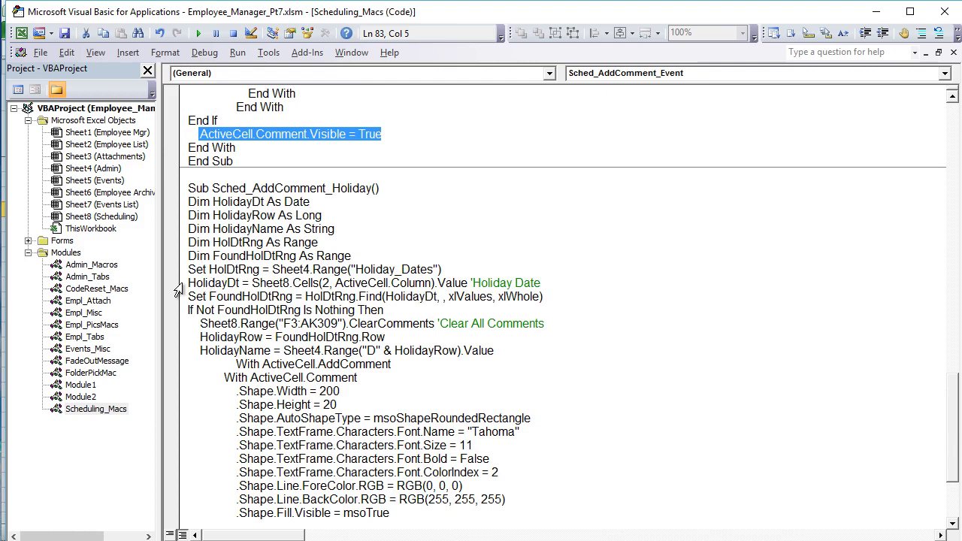
drag(187, 283, 229, 284)
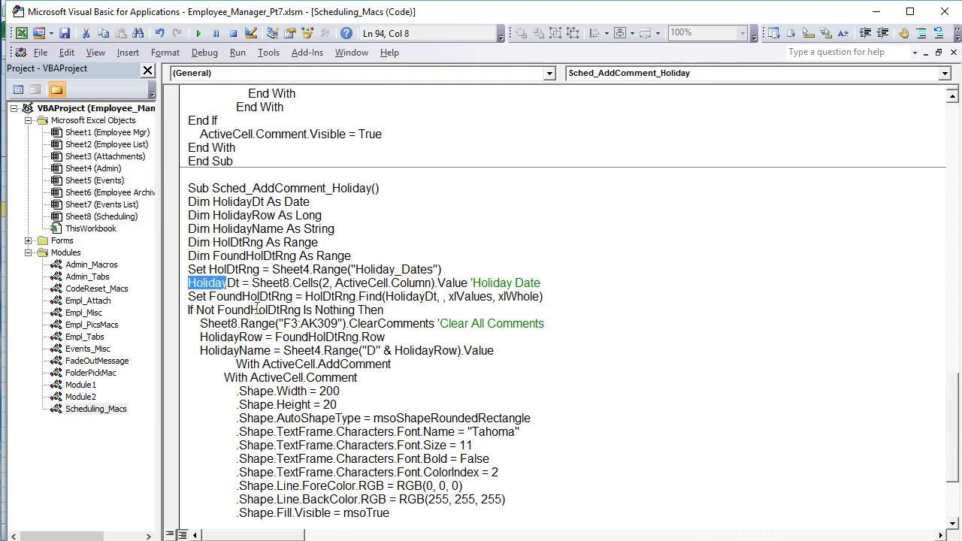
drag(333, 283, 321, 283)
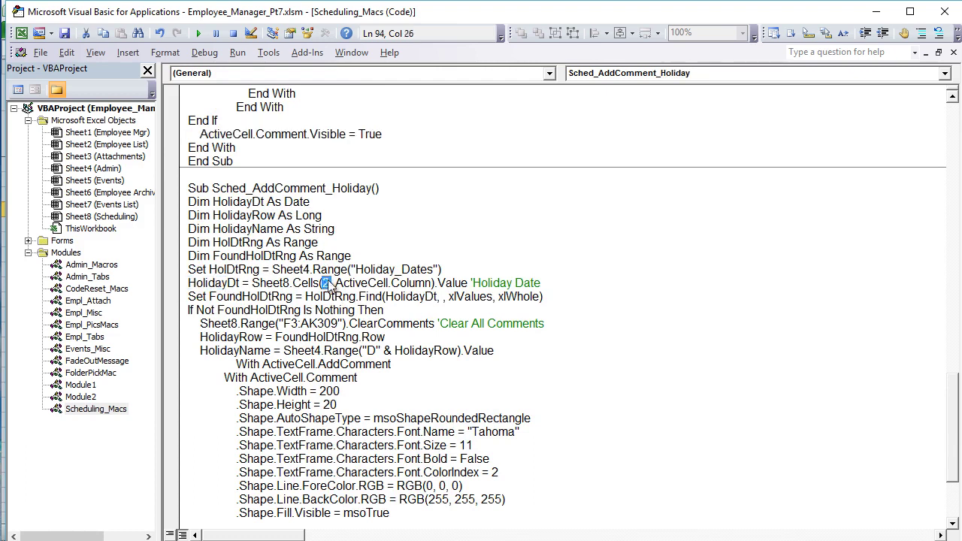
click(324, 295)
drag(428, 283, 343, 284)
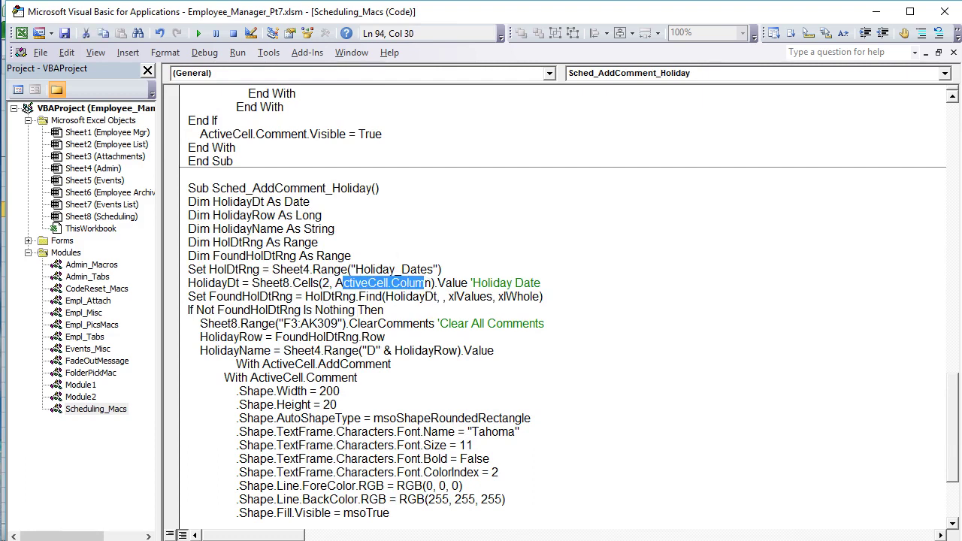
- On the Scheduling sheet, select holiday cell N4 to display its comment, and select the date header in N2
key(alt+F11)
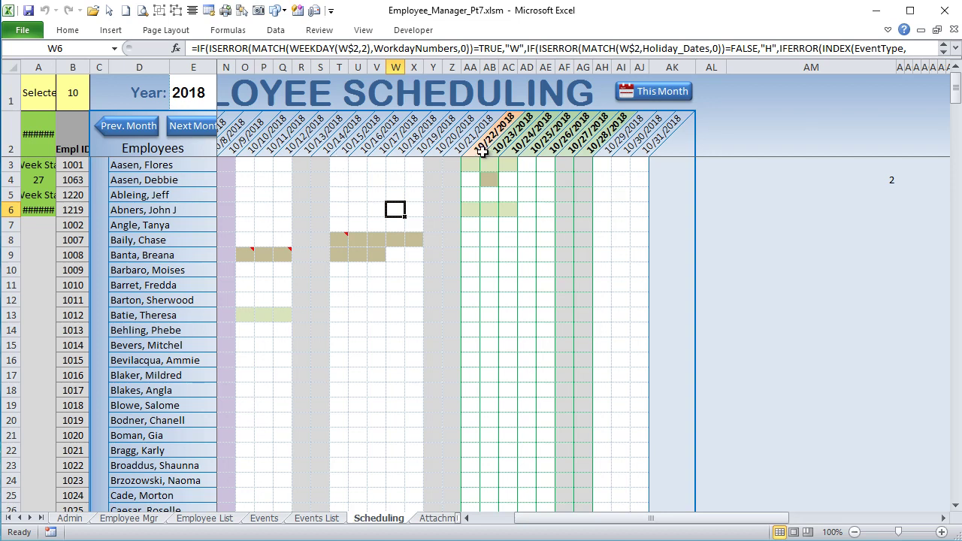
drag(529, 519, 486, 518)
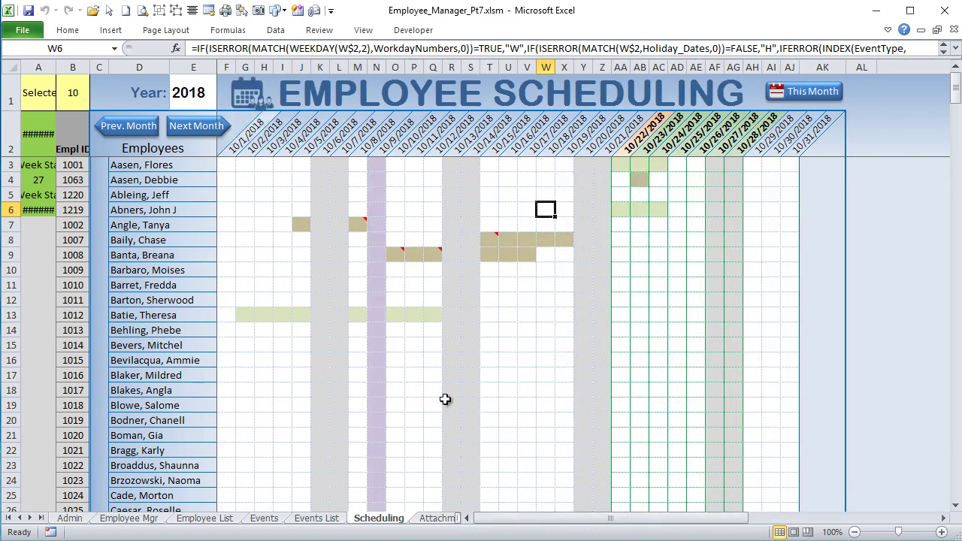
click(360, 163)
click(376, 178)
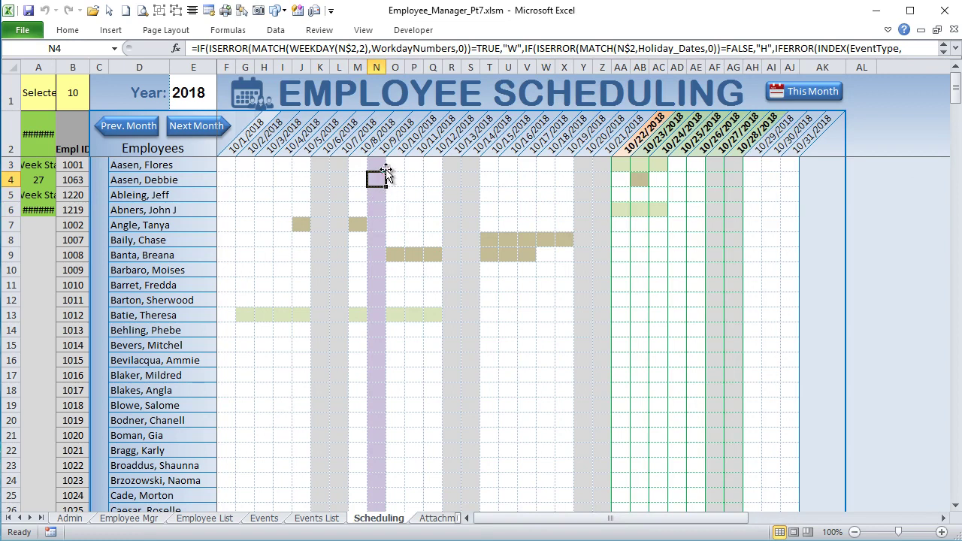
mouse_move(377, 180)
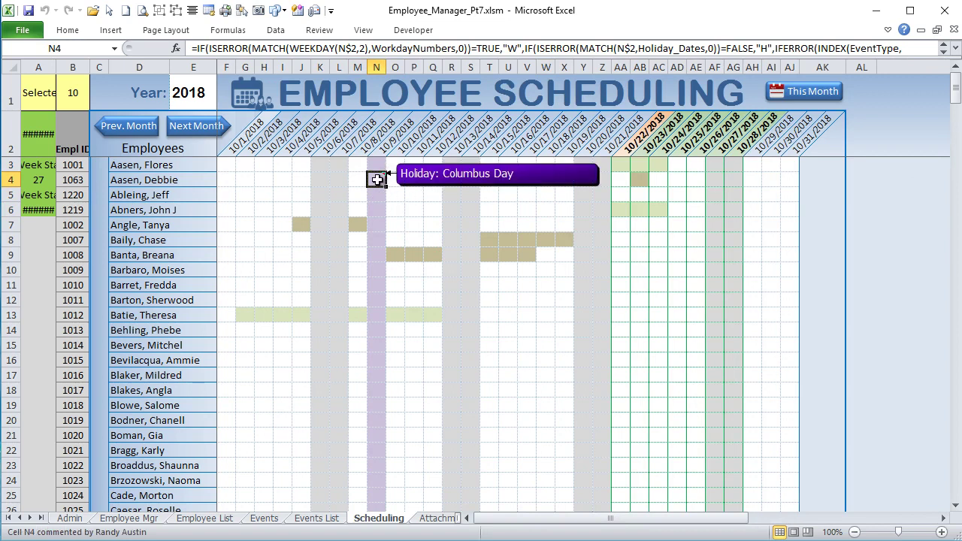
click(376, 138)
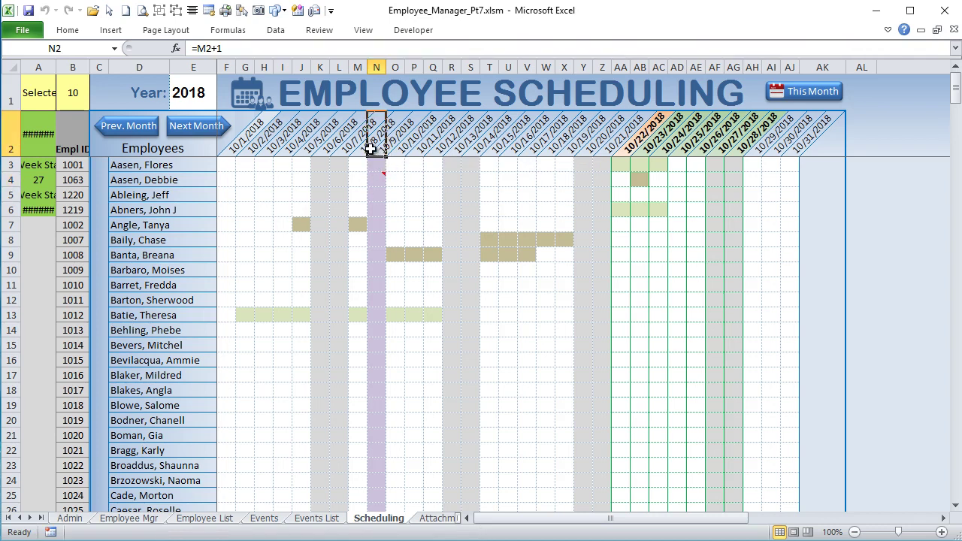
- On the Admin sheet, examine the Company Holidays dates and names, selecting the Columbus Day date and name cells
click(69, 518)
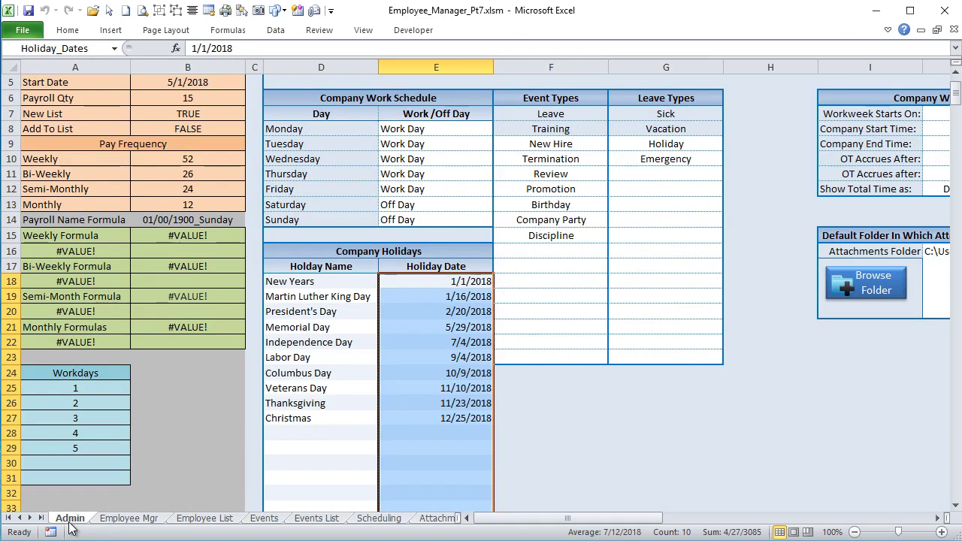
click(436, 278)
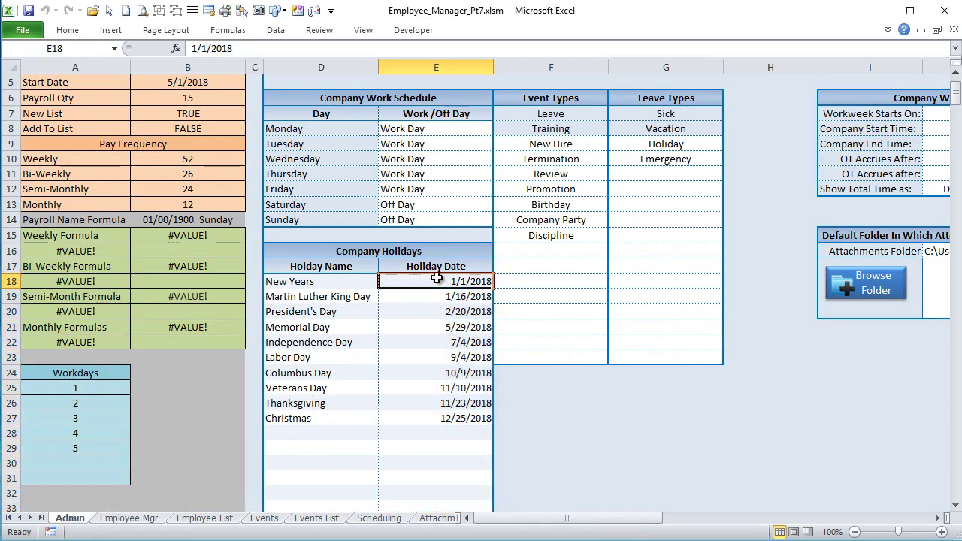
drag(435, 278, 436, 494)
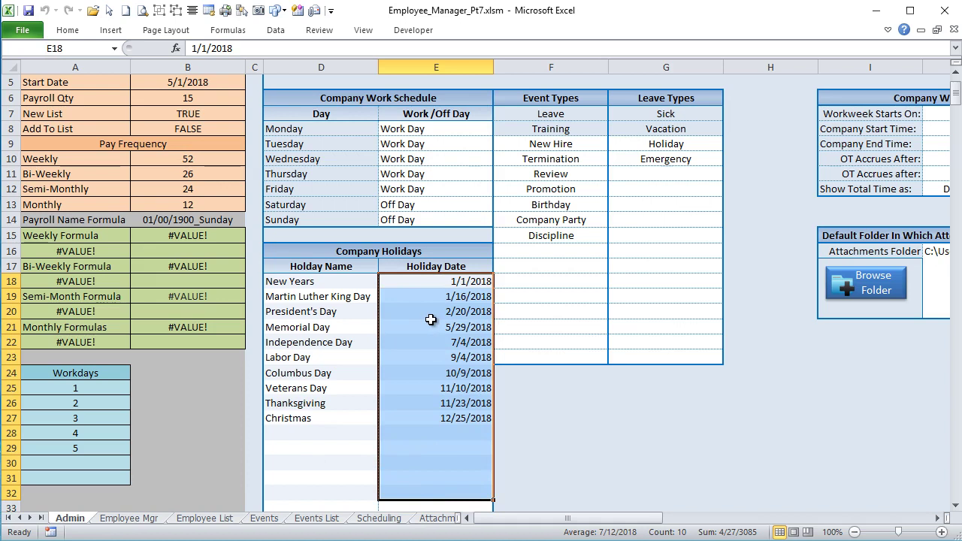
click(420, 370)
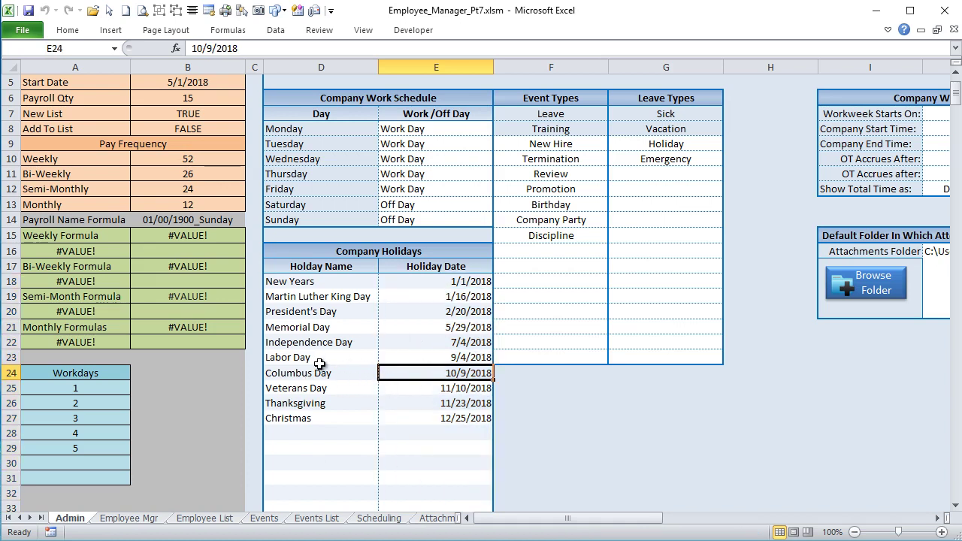
drag(319, 282, 318, 463)
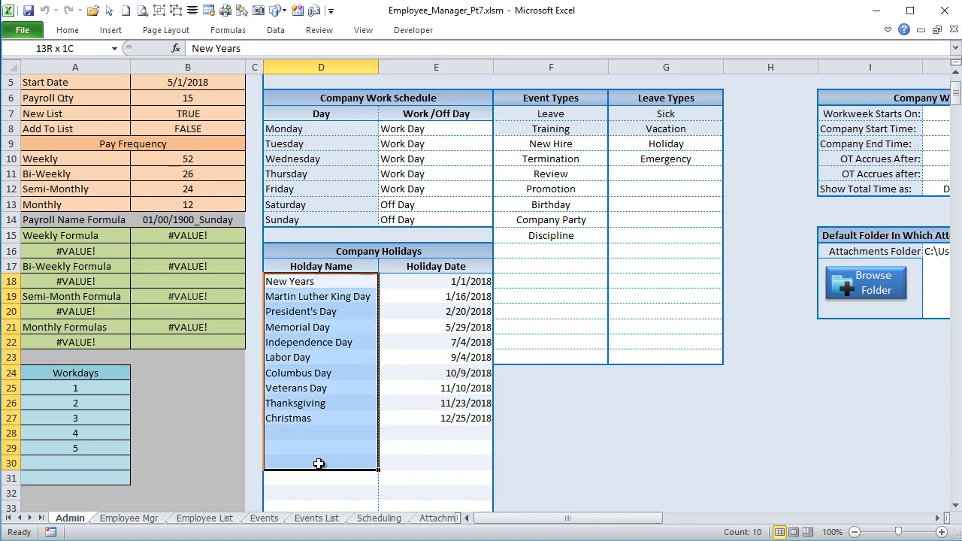
click(327, 374)
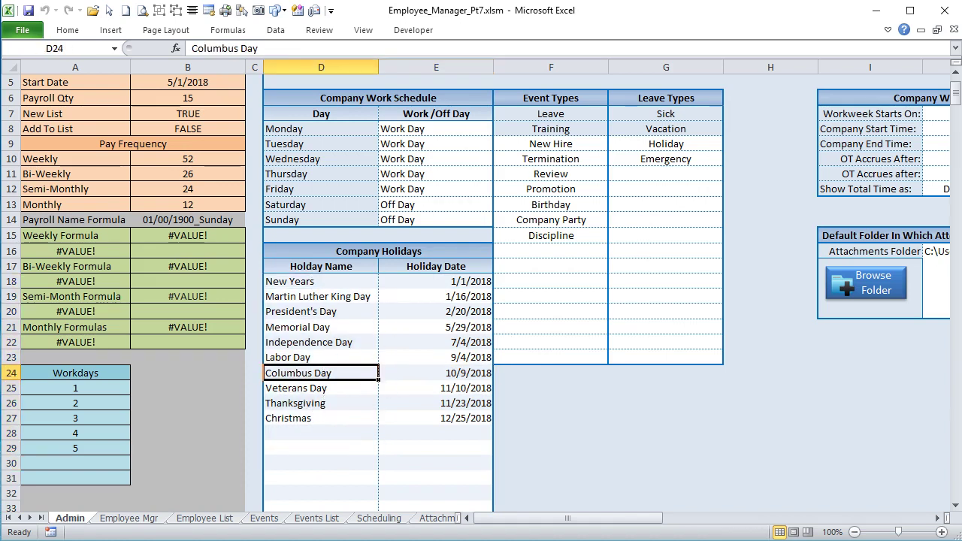
- Return to the macro code and highlight HolidayDt, FoundHolDtRng, HolDtRng and the Holiday_Dates range to examine the holiday date lookup
key(alt+F11)
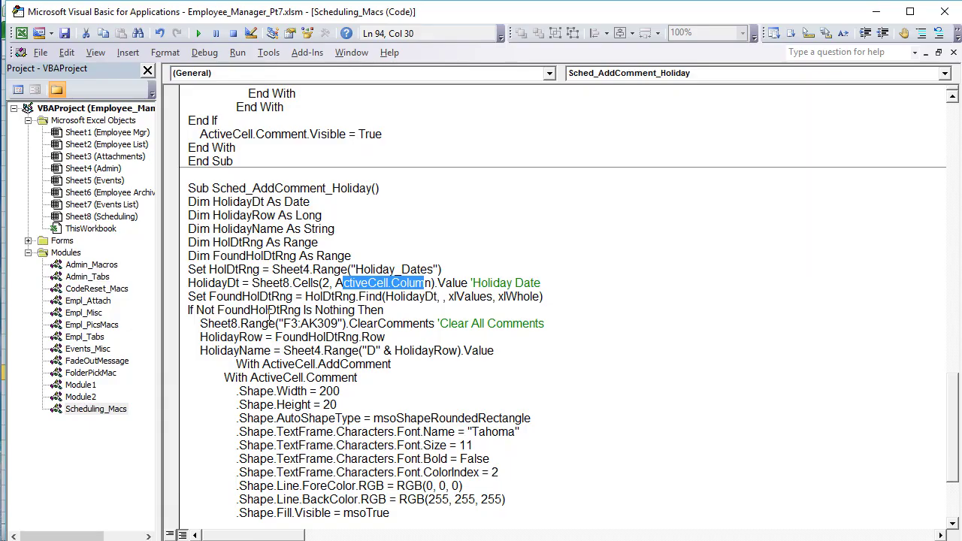
drag(241, 282, 174, 283)
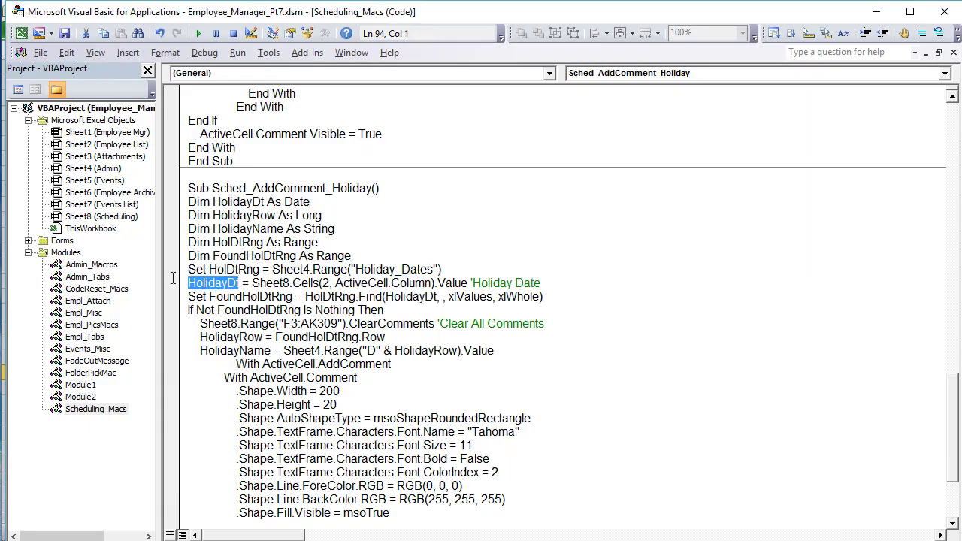
drag(329, 283, 320, 282)
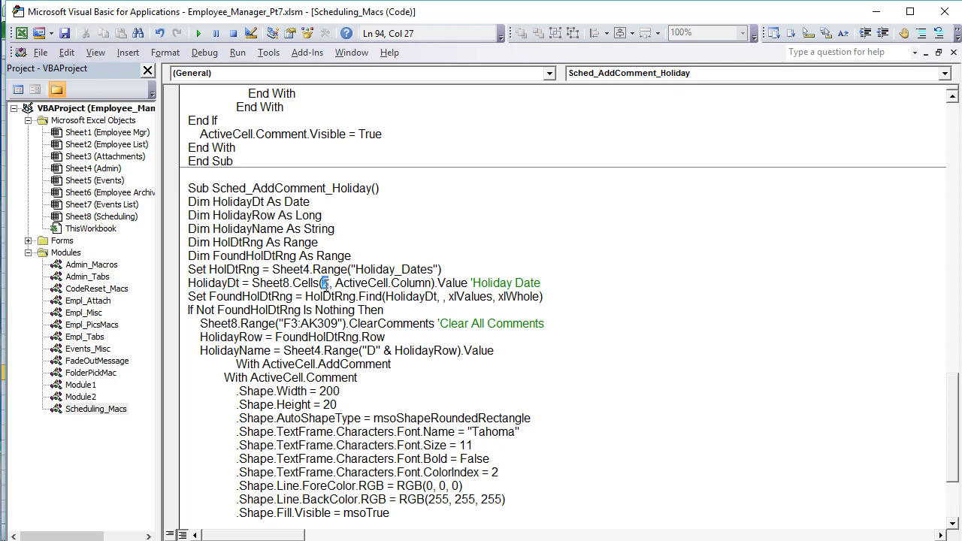
drag(558, 283, 470, 283)
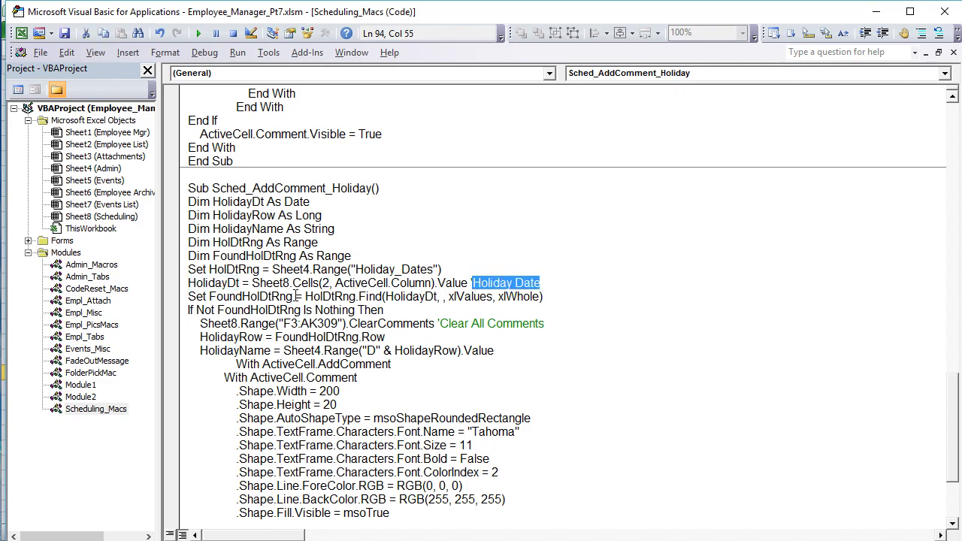
drag(293, 296, 209, 297)
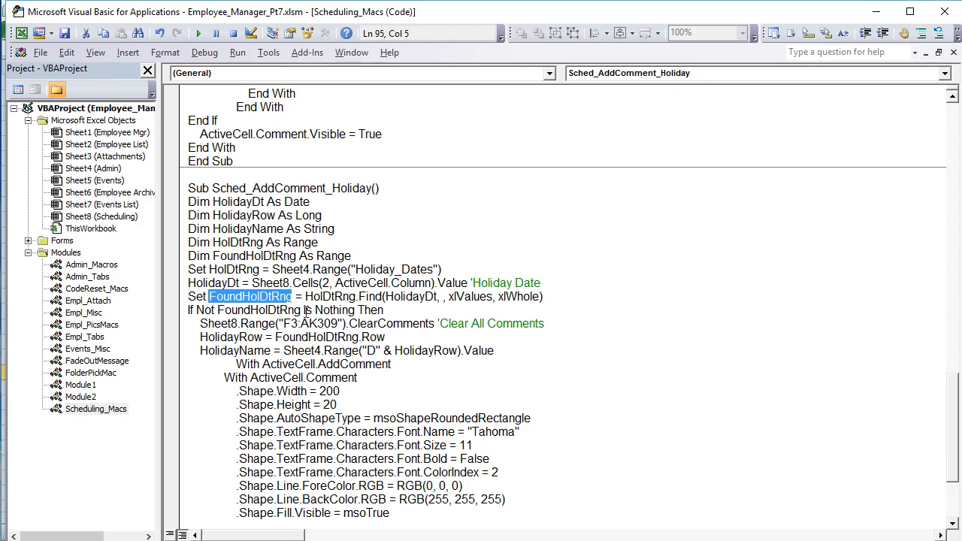
drag(356, 296, 305, 297)
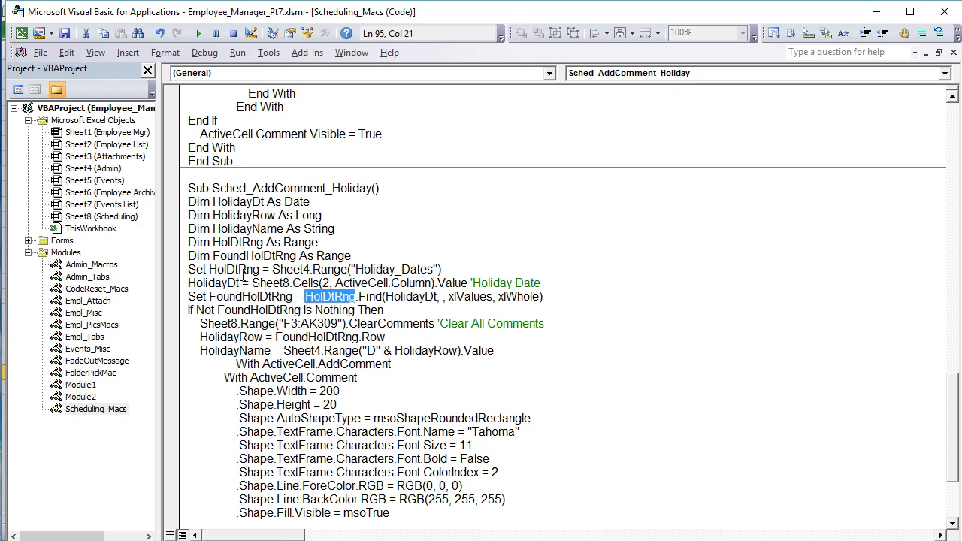
drag(443, 269, 272, 269)
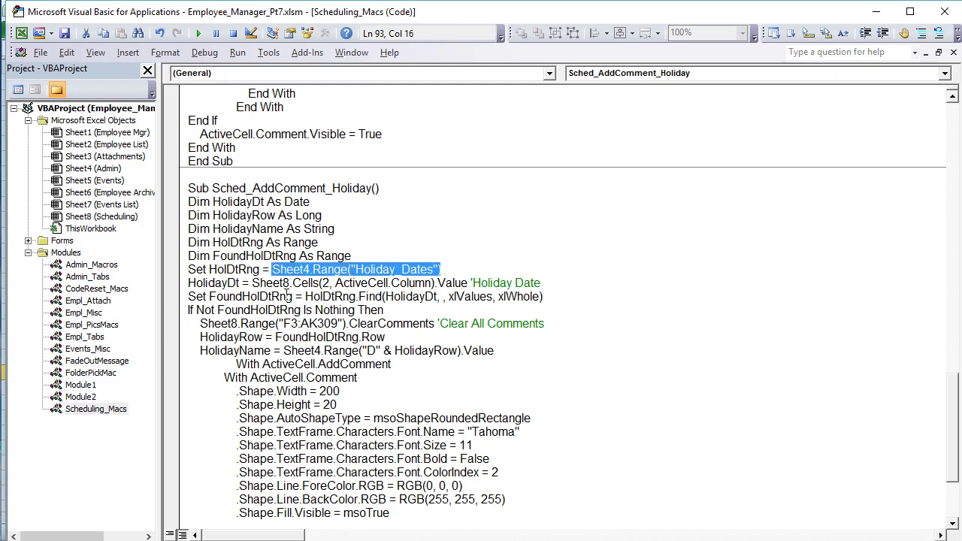
- Highlight parts of the If Not FoundHolDtRng Is Nothing check and the HolidayRow assignment to examine how the holiday row is found
drag(300, 309, 238, 310)
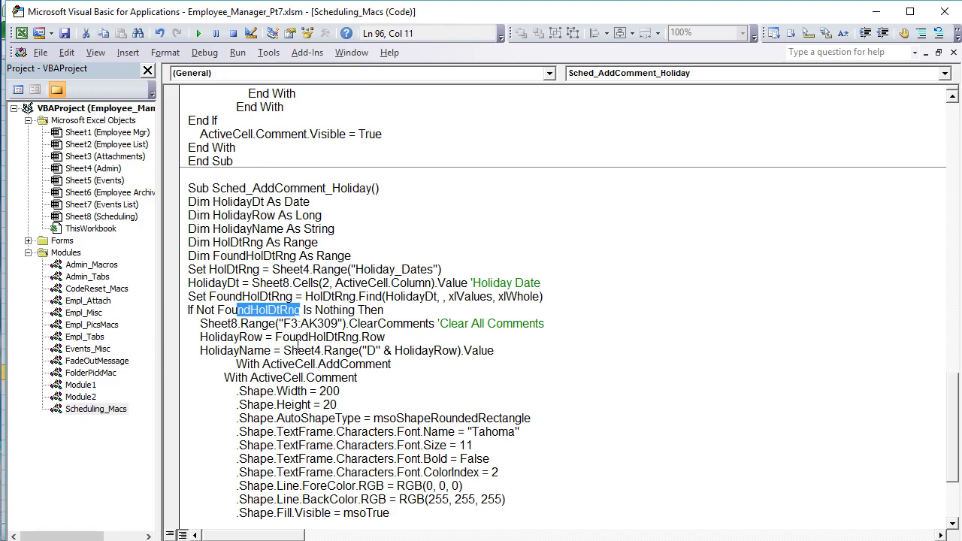
drag(199, 337, 267, 339)
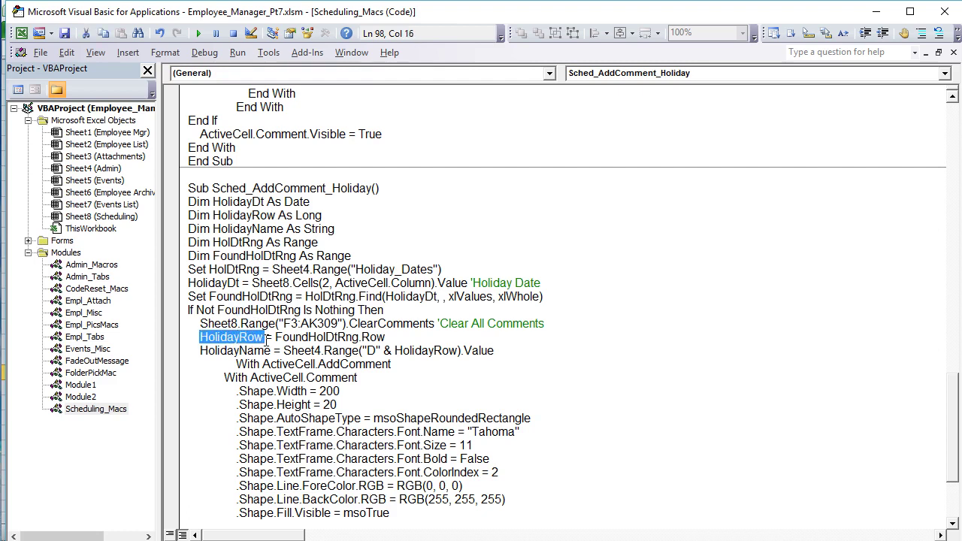
drag(201, 311, 218, 311)
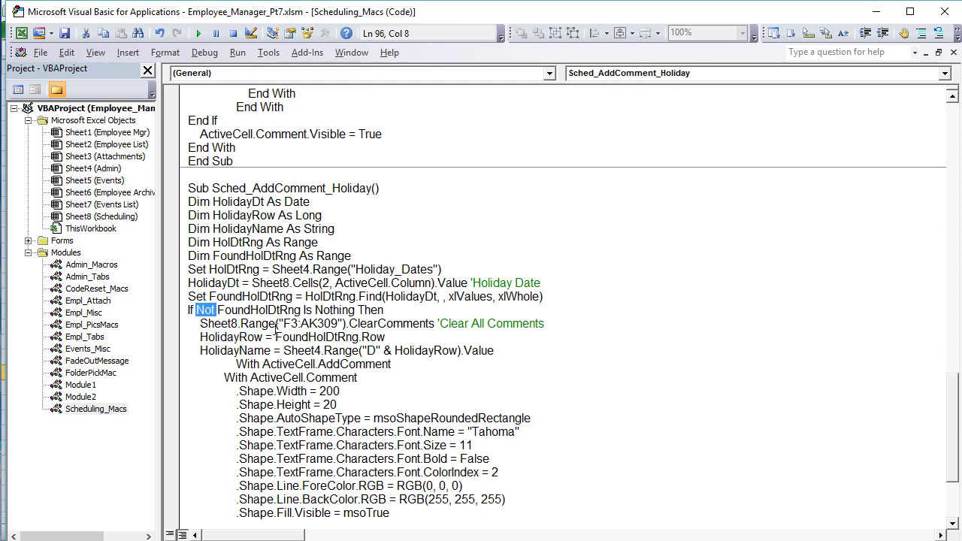
drag(299, 323, 262, 338)
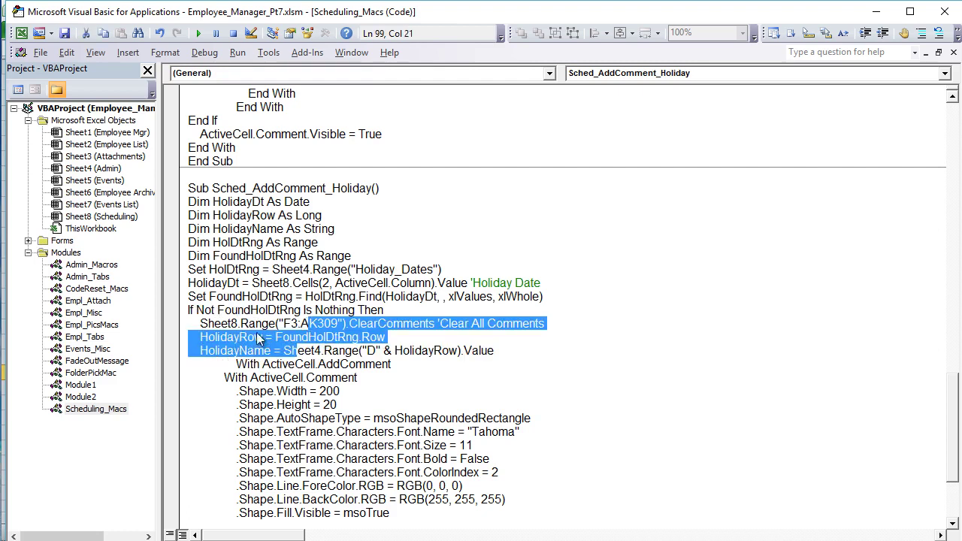
click(264, 337)
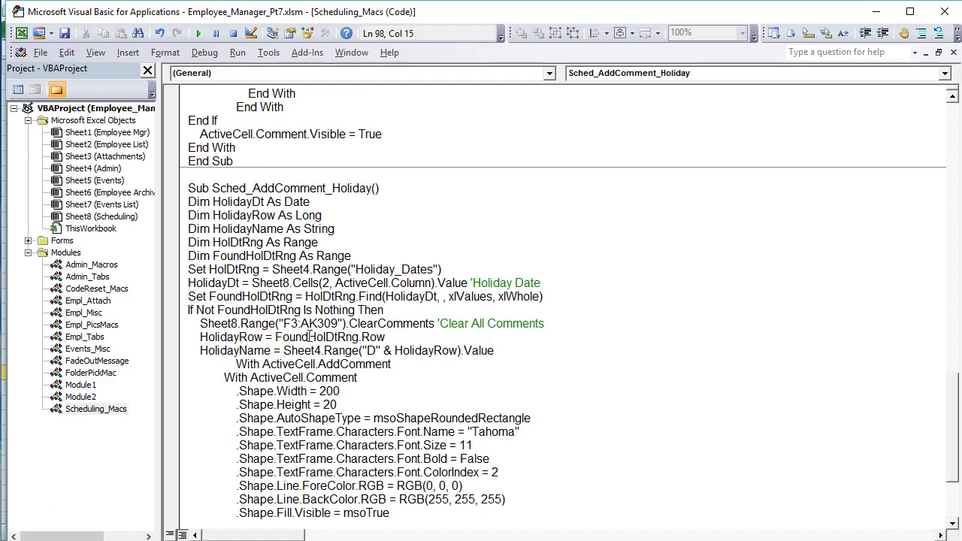
drag(384, 338, 359, 338)
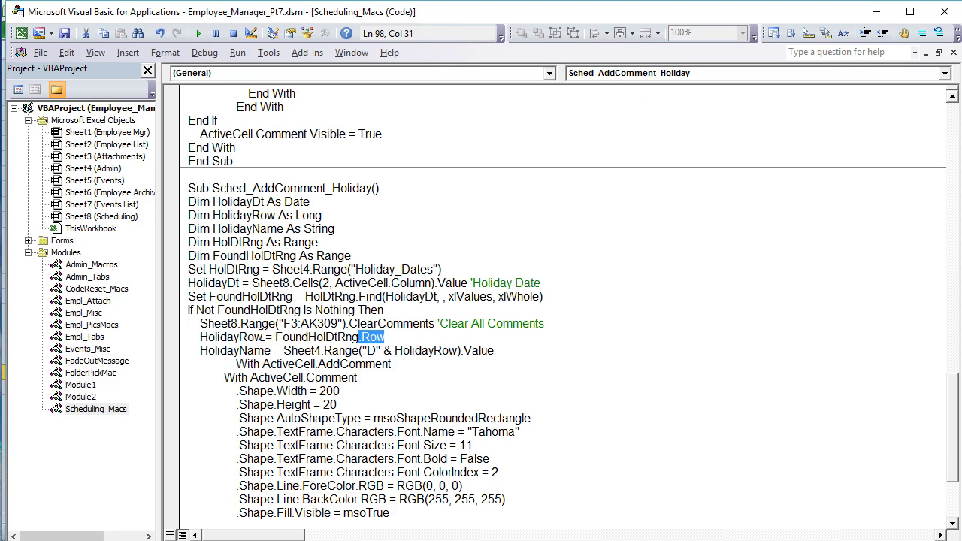
- Highlight Range("D") in the HolidayName assignment and select column D on the Admin sheet to examine the holiday name source
drag(377, 350, 323, 350)
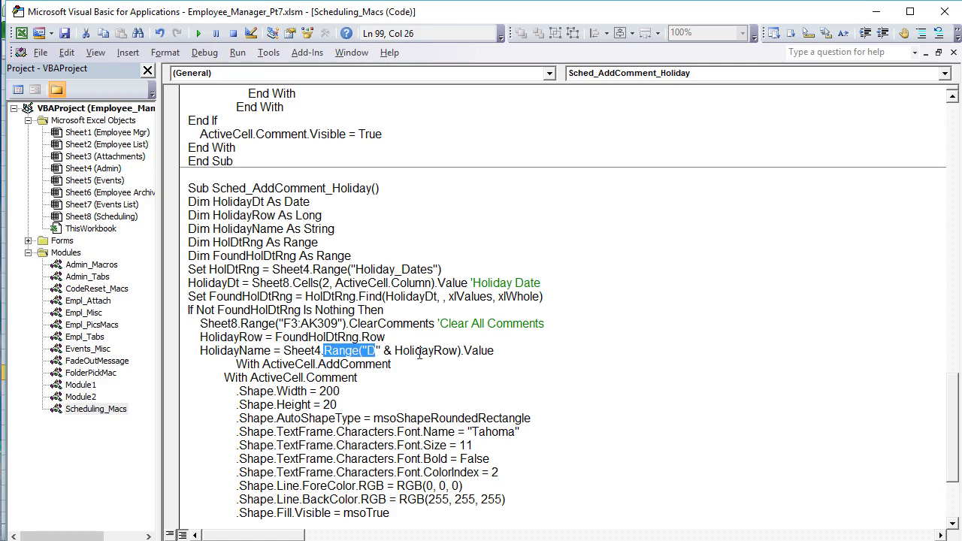
key(alt+F11)
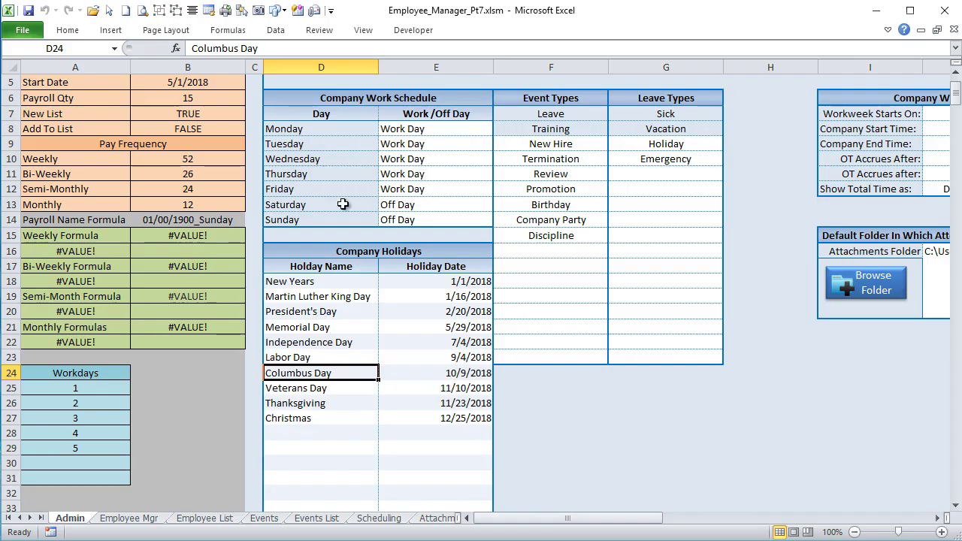
click(320, 67)
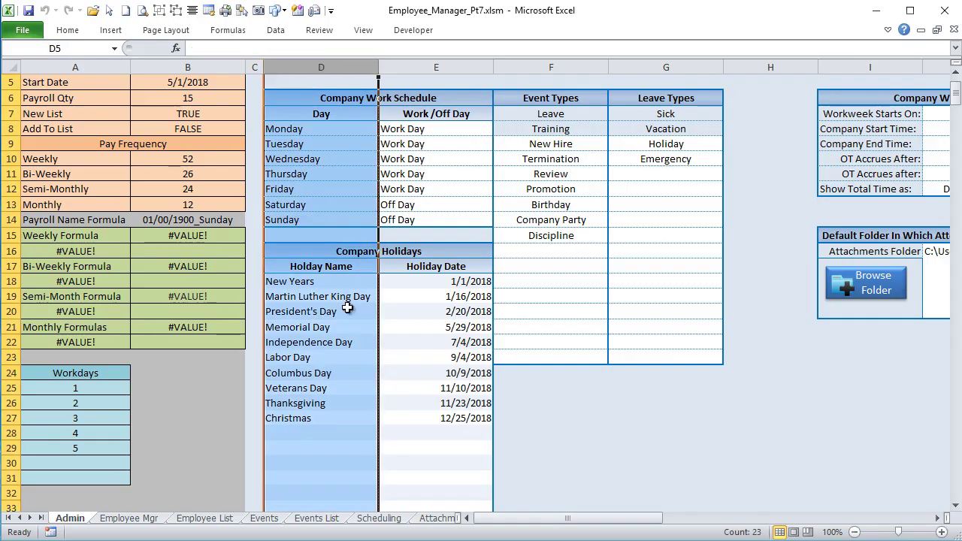
- Return to the macro code and highlight the ActiveCell.AddComment and ActiveCell.Comment lines to examine how Sched_AddComment_Holiday adds and sizes its comment
click(311, 328)
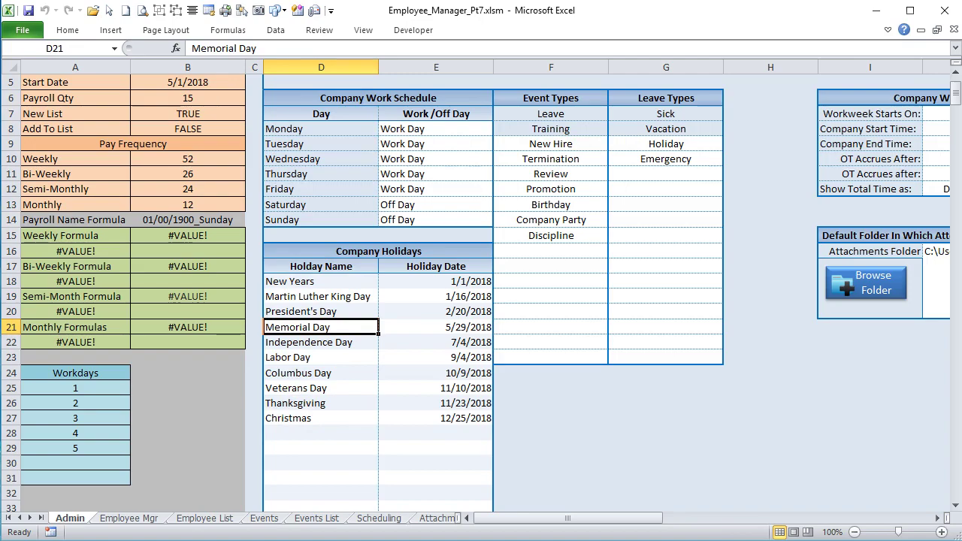
key(alt+F11)
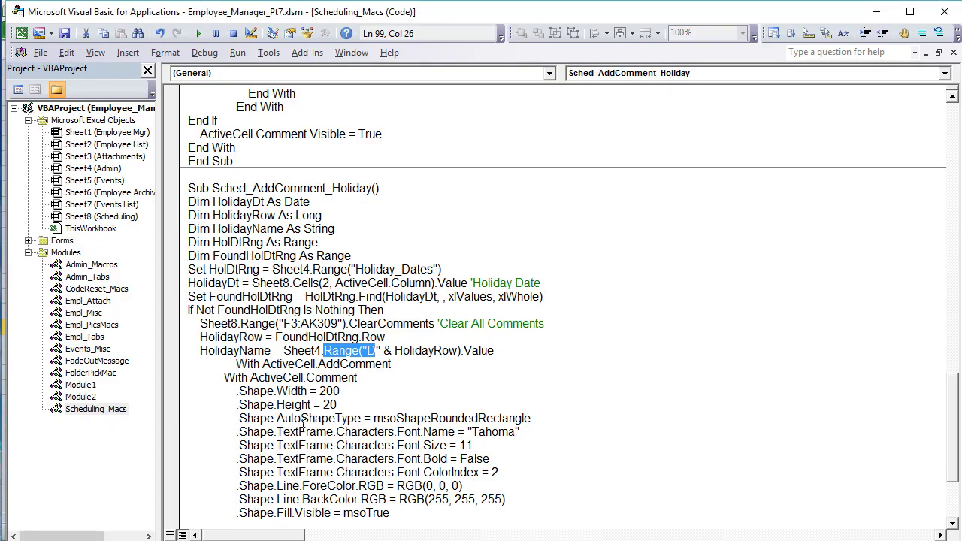
click(399, 368)
scroll(402, 369, down, 1)
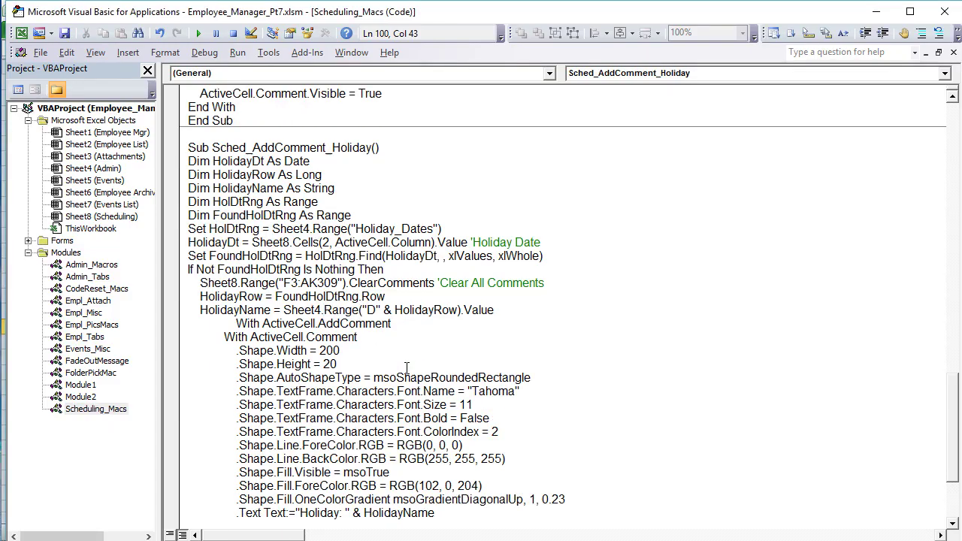
click(352, 364)
key(shift+Left)
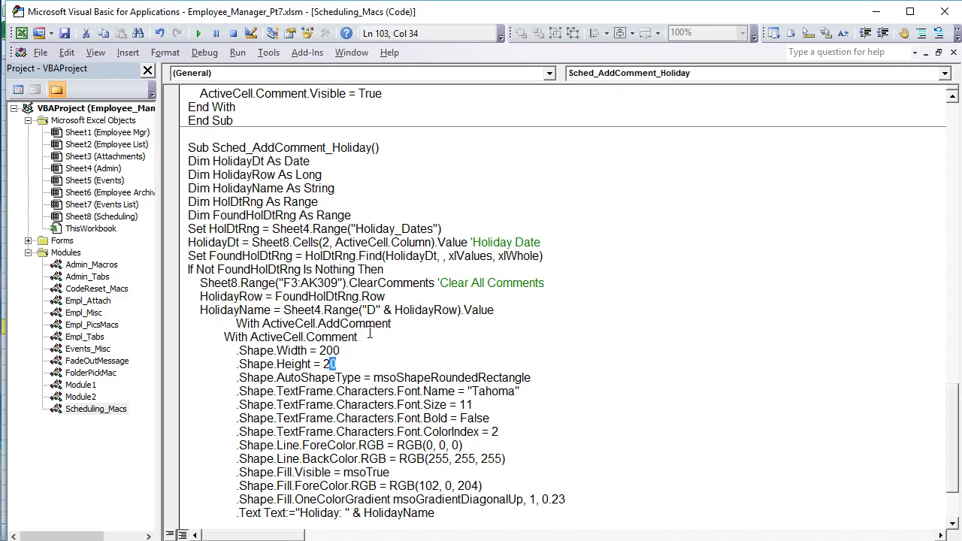
drag(406, 336, 282, 324)
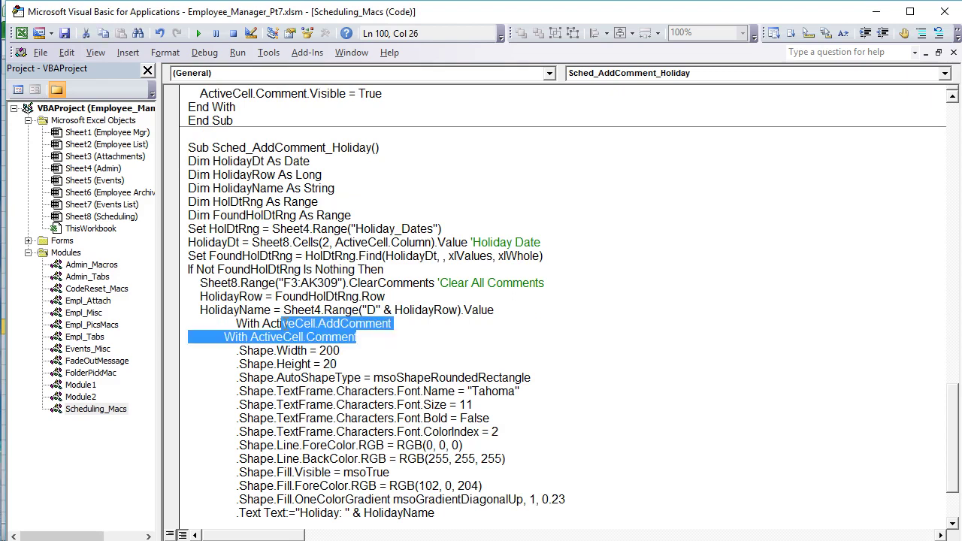
click(515, 312)
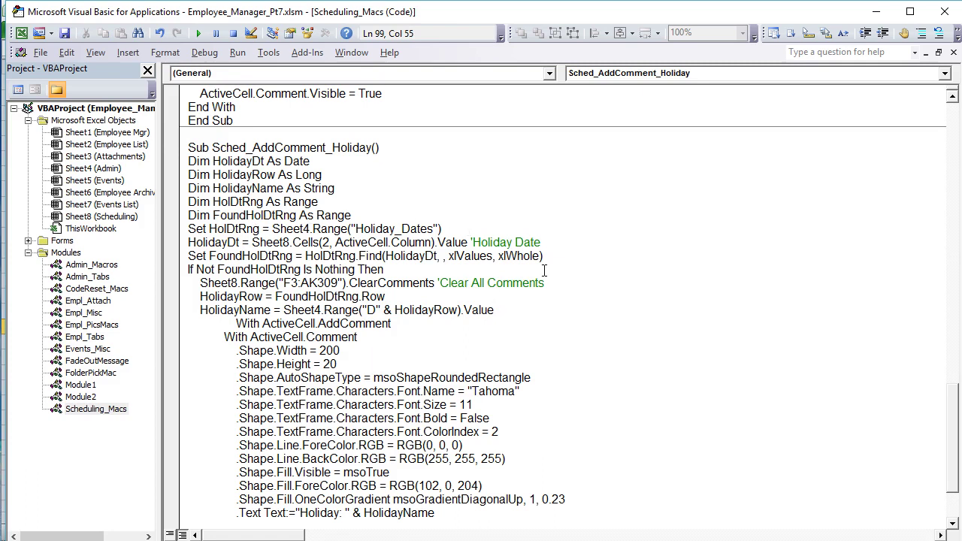
- Insert an ActiveCell.ClearComments line between the HolidayName assignment and With ActiveCell.AddComment in Sched_AddComment_Holiday
drag(564, 281, 200, 284)
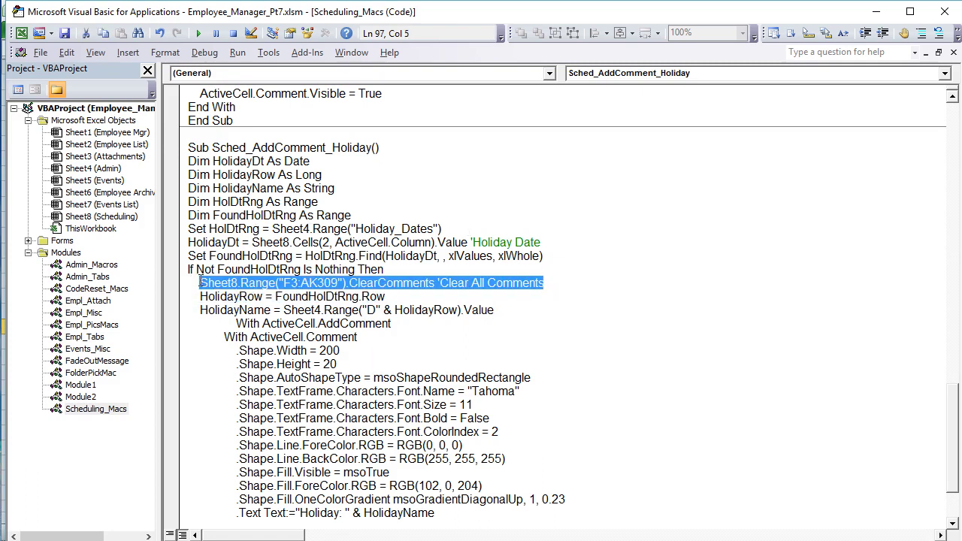
click(513, 311)
key(Return)
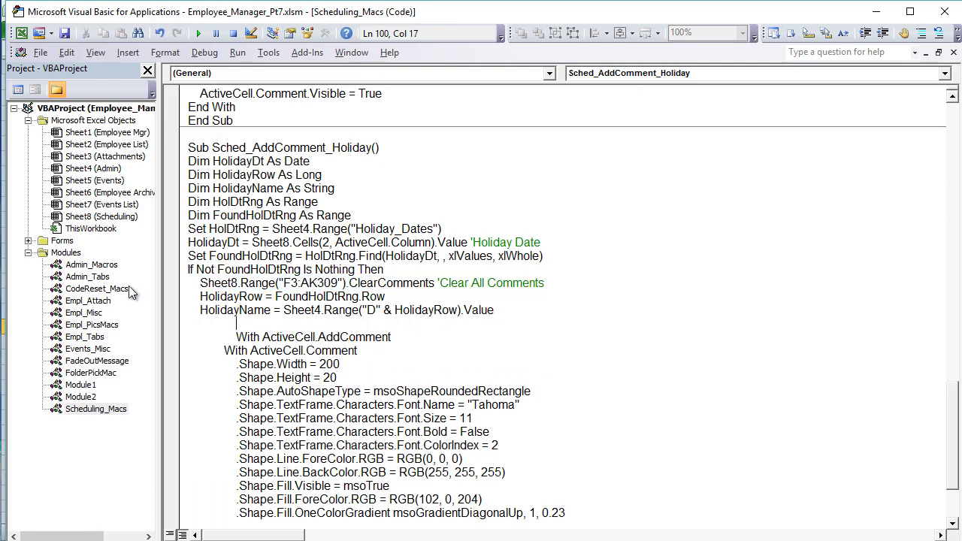
text(Activecell.clearco)
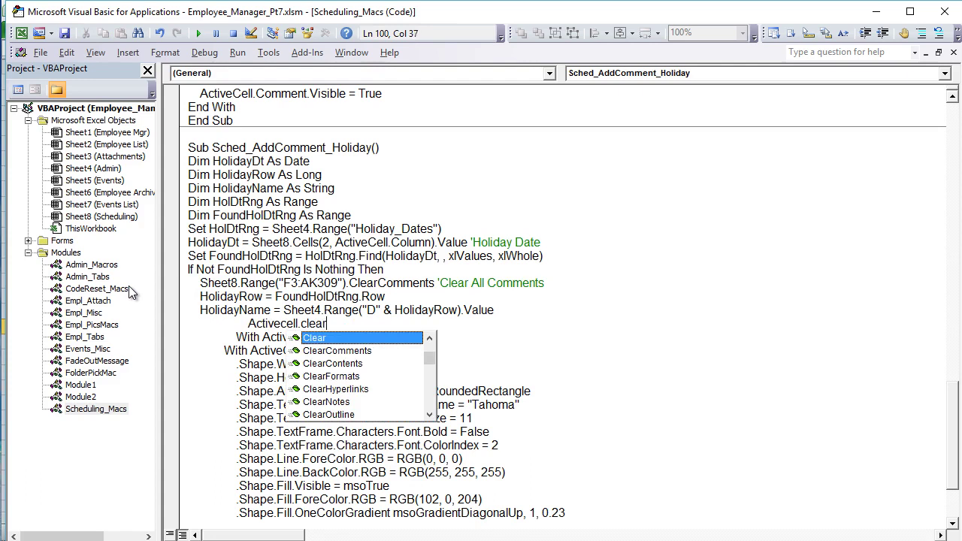
key(Tab)
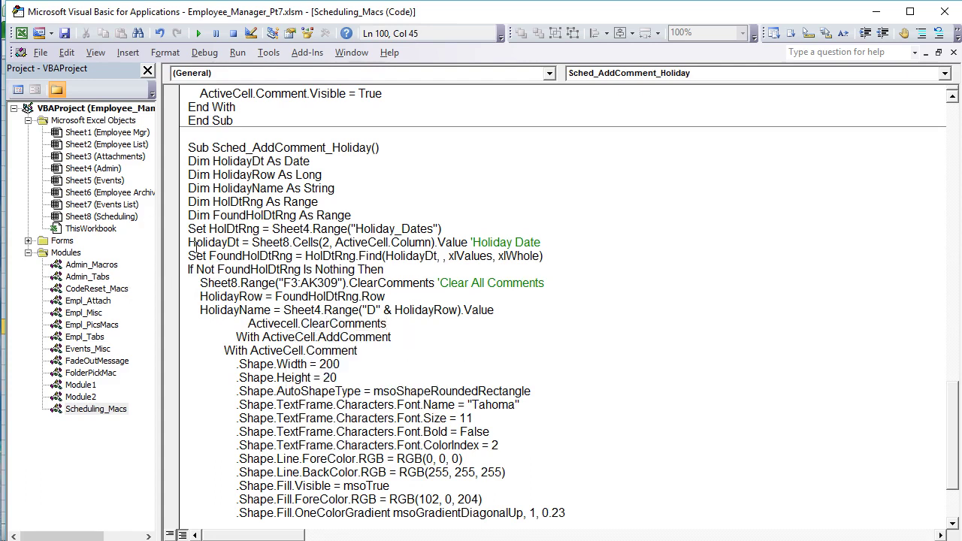
- Examine the rest of Sched_AddComment_Holiday, highlighting the RGB(102, 0, 204) fill colour line and part of the "Holiday: " comment text
scroll(265, 366, down, 2)
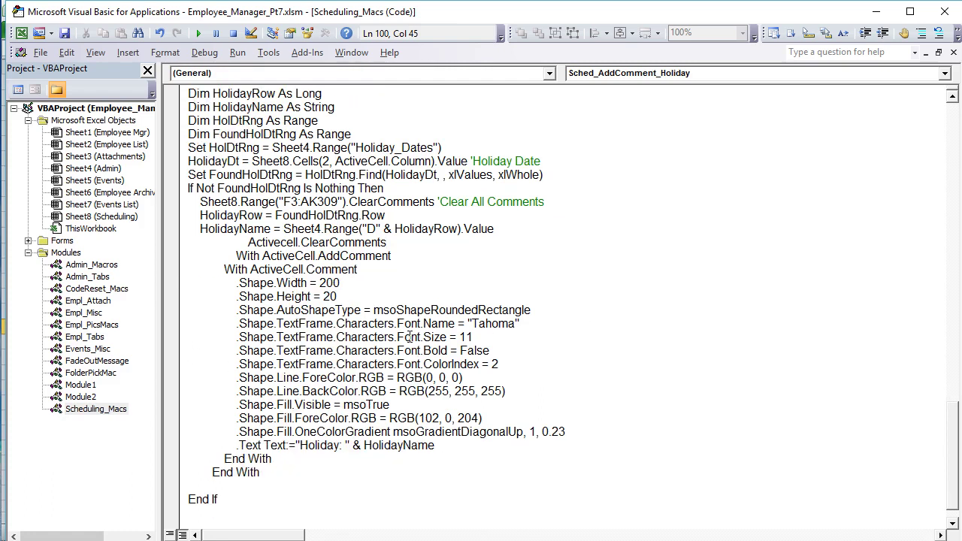
drag(486, 417, 464, 411)
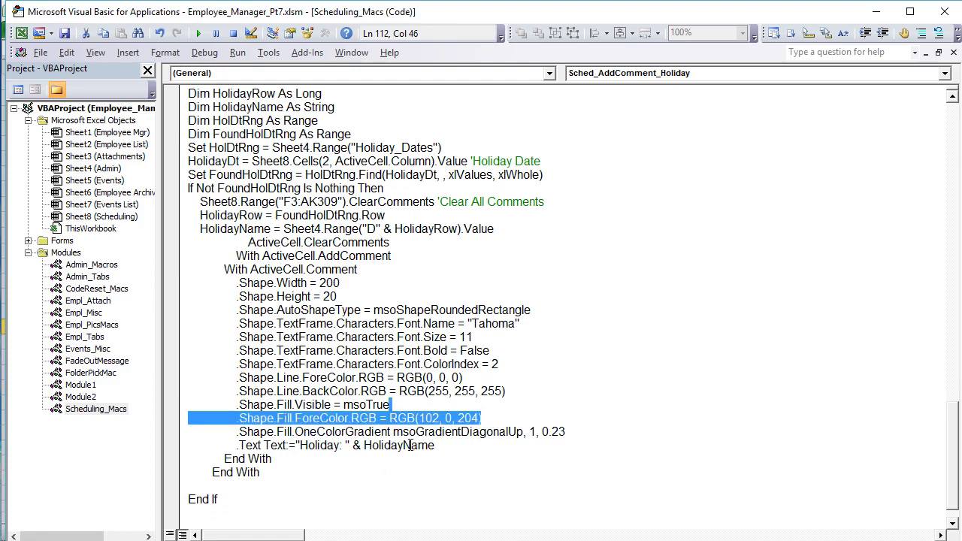
drag(339, 448, 327, 451)
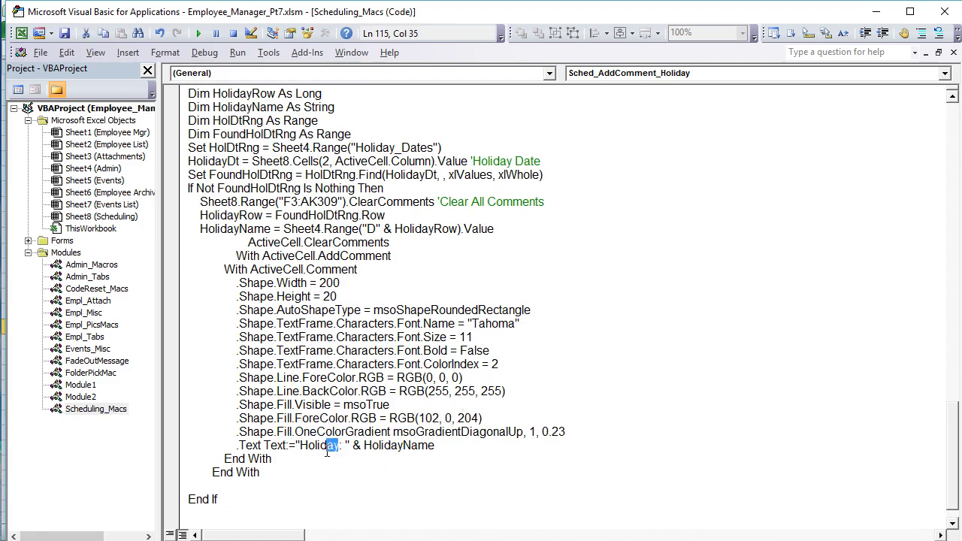
click(448, 455)
scroll(380, 457, down, 1)
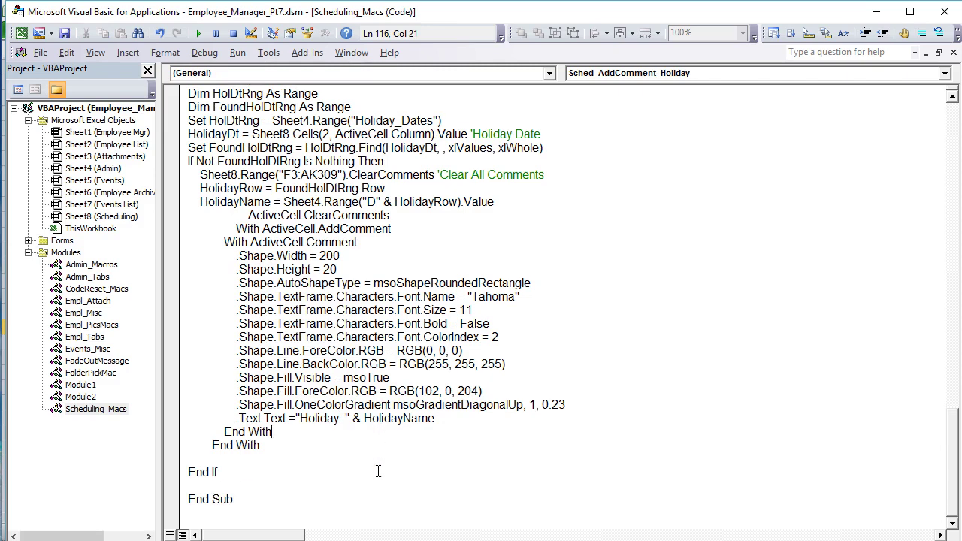
scroll(380, 457, up, 13)
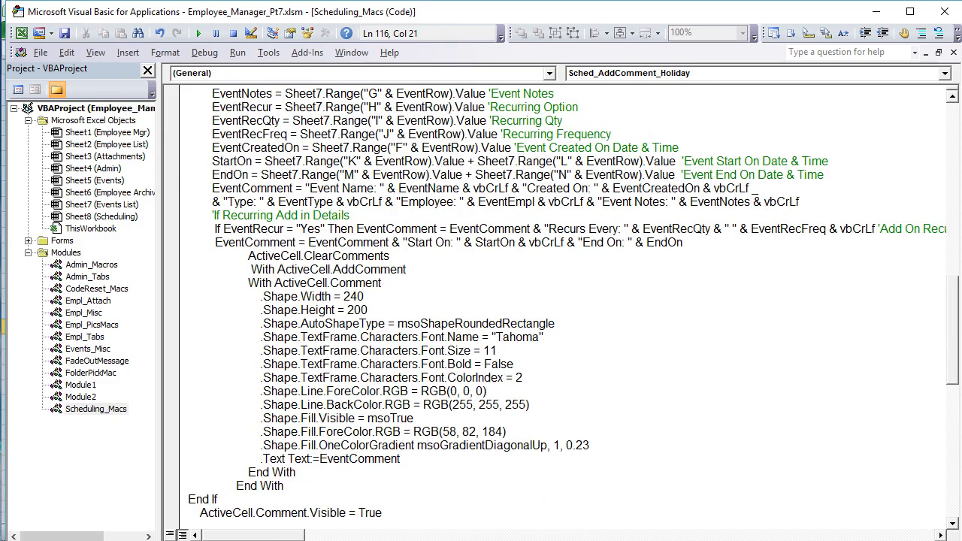
- On the Scheduling sheet, check the comments by selecting holiday cells N5 and N4 and event cells J7 and AB4
key(alt+F11)
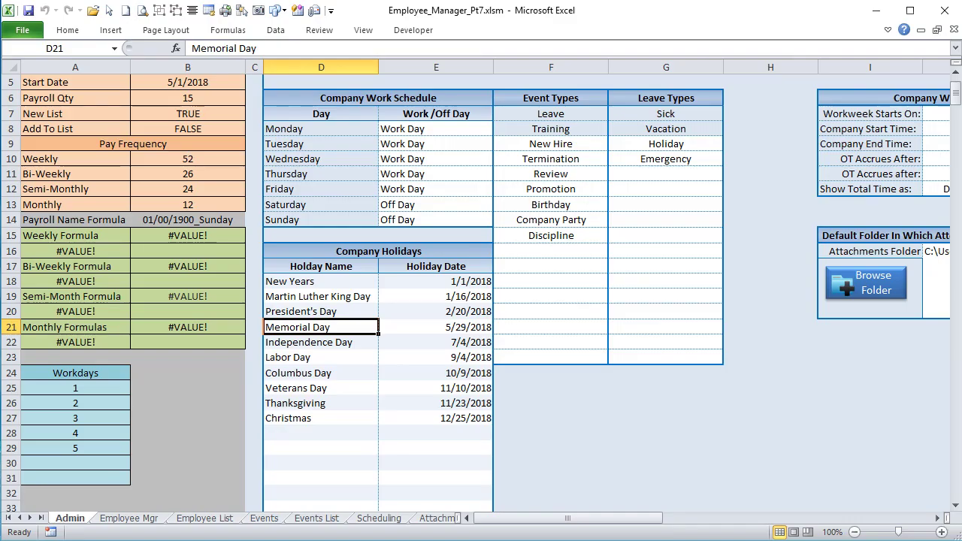
click(362, 519)
click(373, 194)
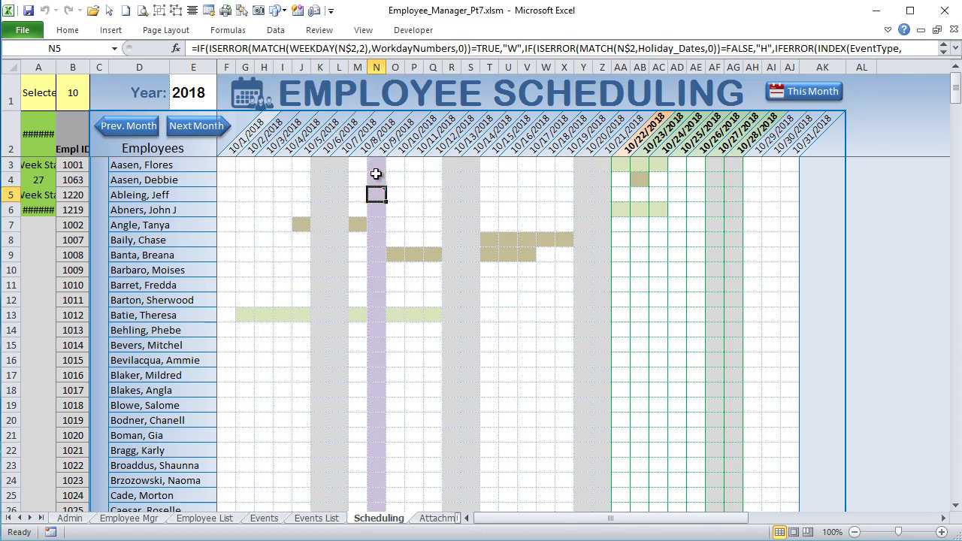
click(375, 179)
mouse_move(376, 178)
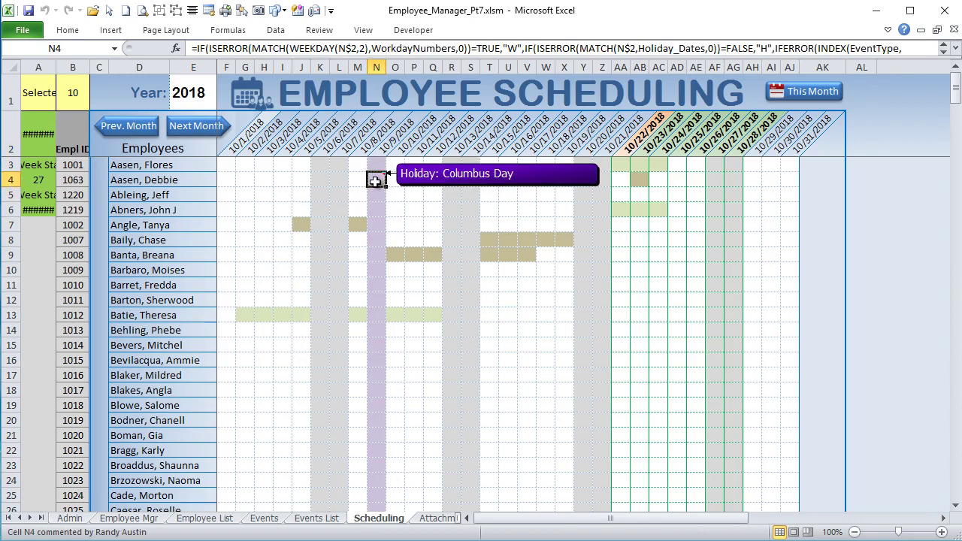
click(300, 223)
mouse_move(300, 223)
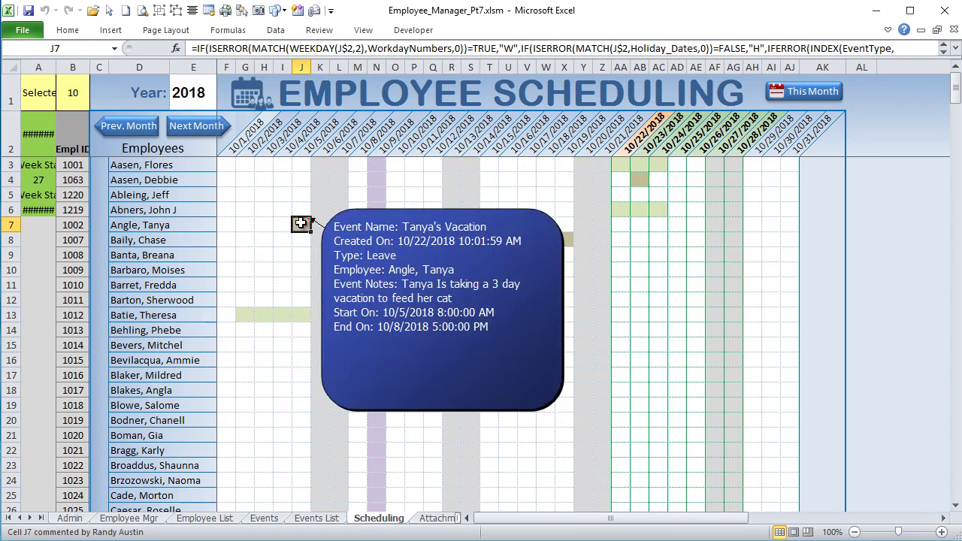
click(638, 179)
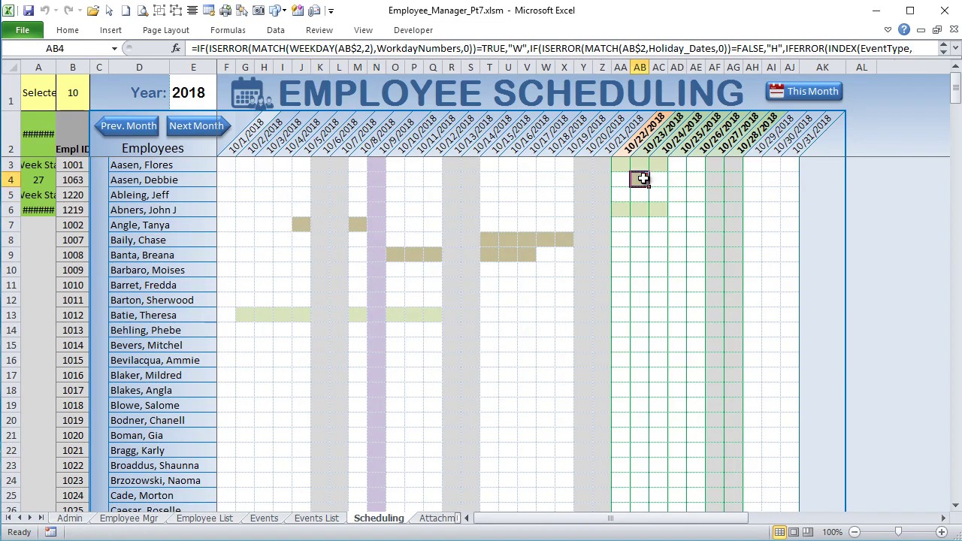
mouse_move(642, 178)
- Bring up the Added In Part 7 list on the Events sheet and review its items, selecting Employee ID Update in B6
click(122, 521)
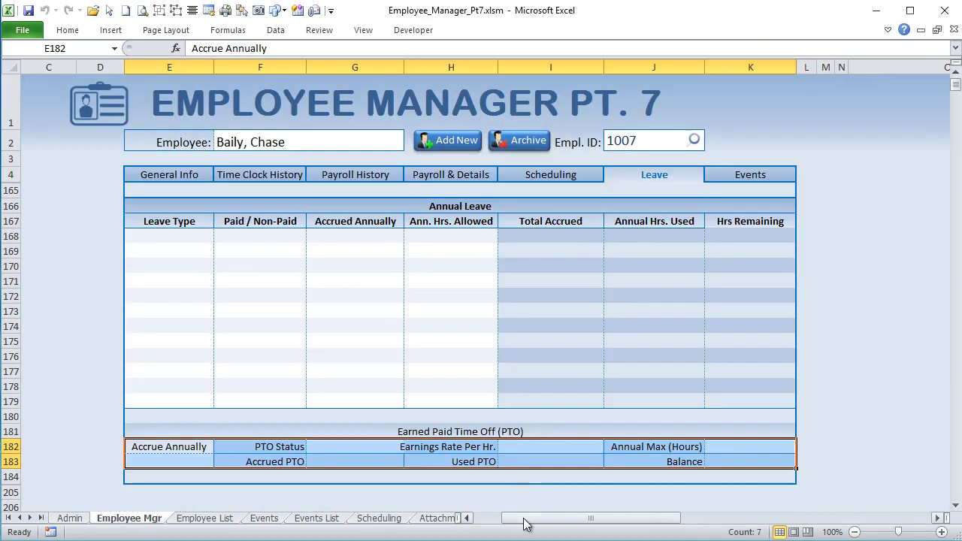
drag(524, 523, 191, 523)
click(275, 522)
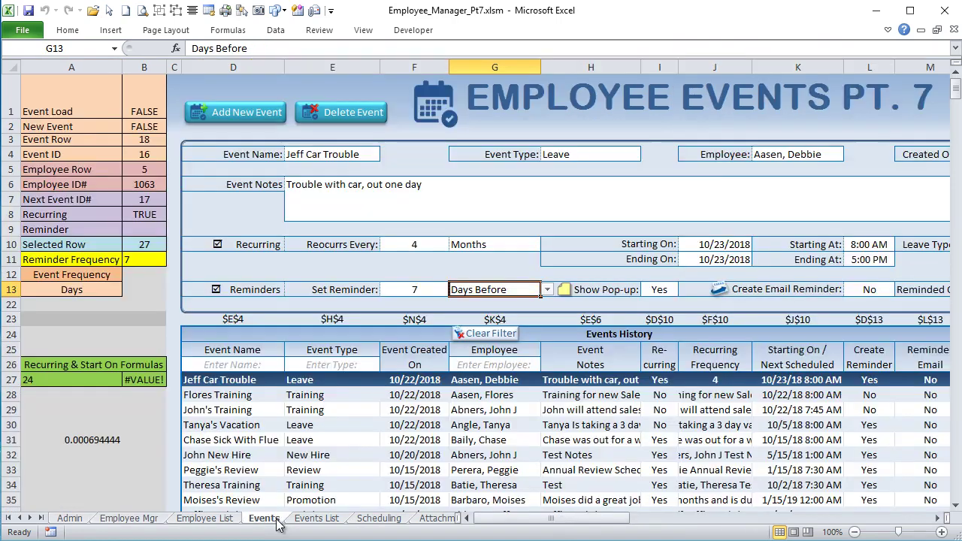
drag(633, 524, 714, 527)
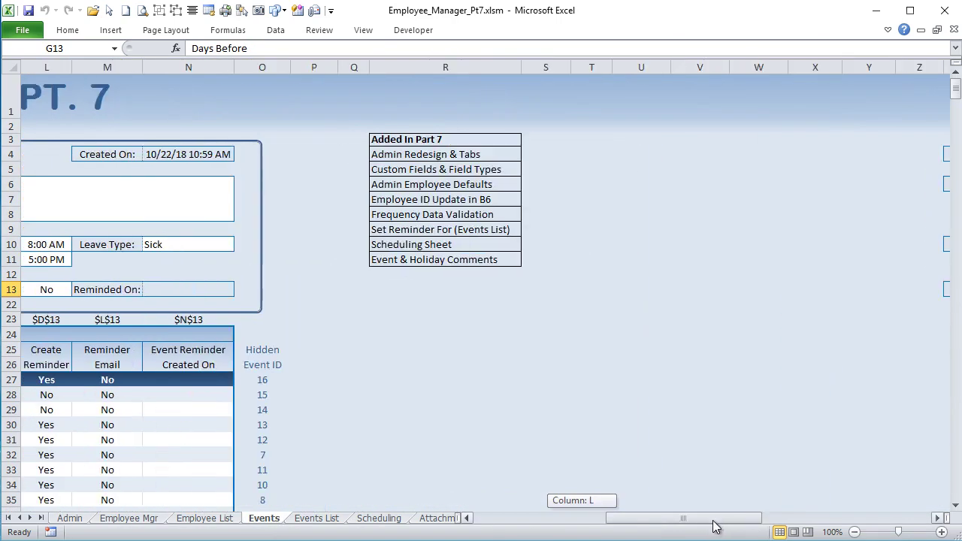
click(463, 169)
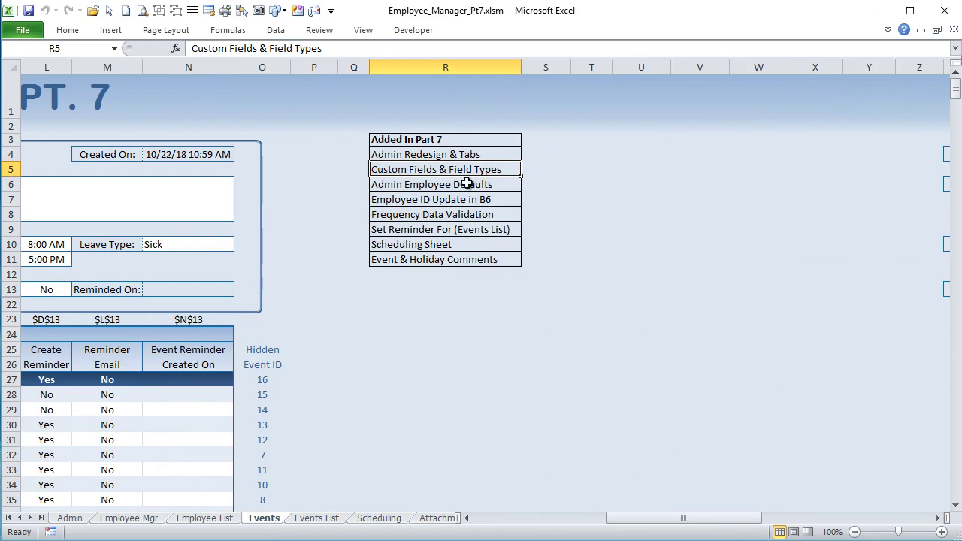
click(488, 200)
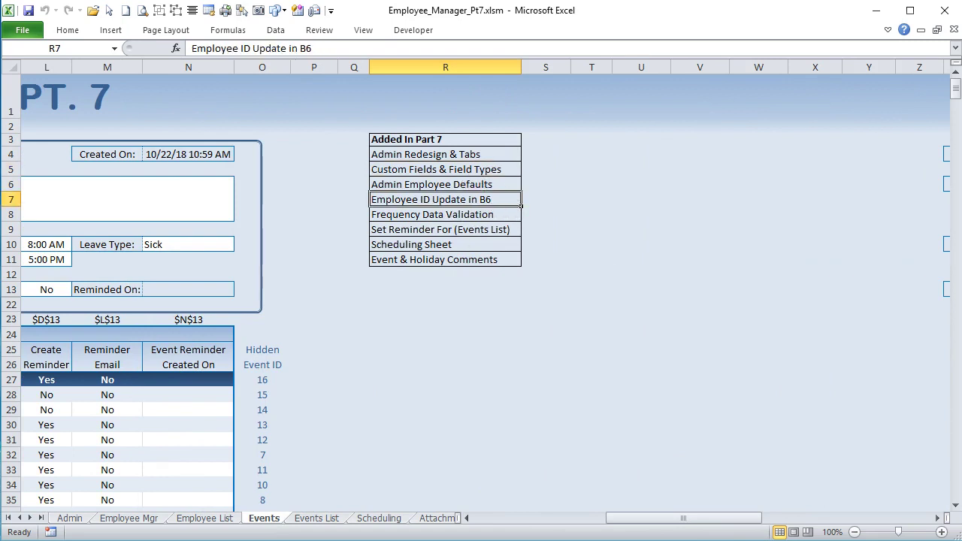
- Select the Employee ID# value in cell B6 on the Events sheet and look over the Added In Part 7 list again
drag(709, 519, 575, 518)
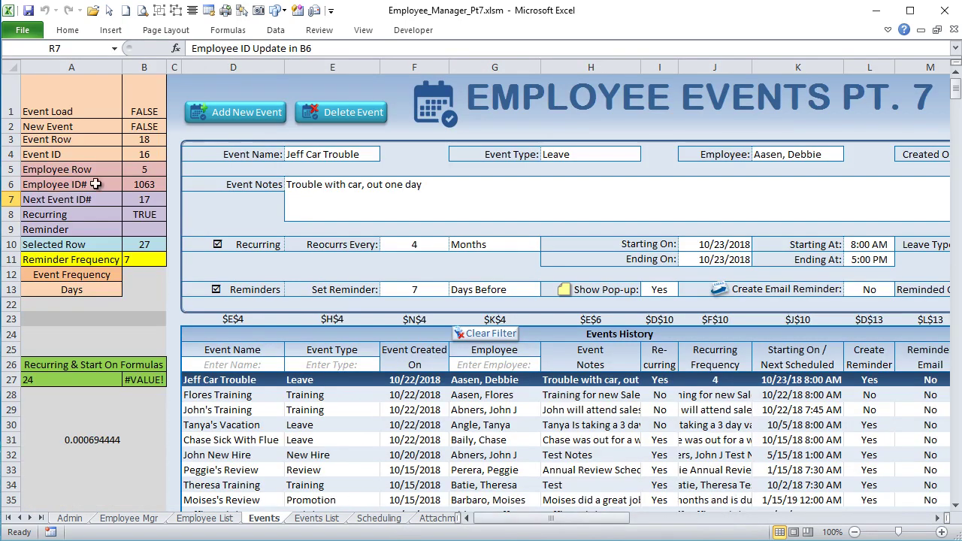
click(142, 188)
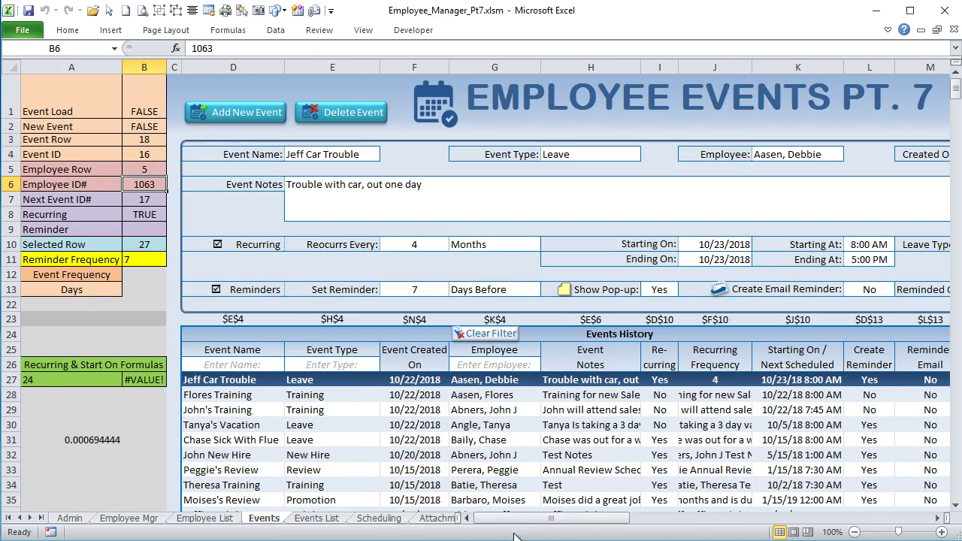
drag(528, 517, 687, 519)
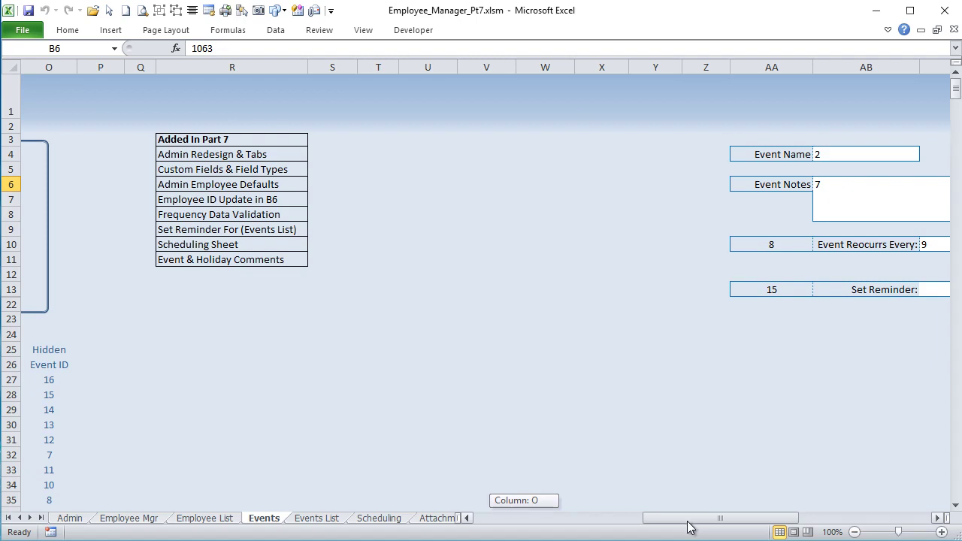
drag(690, 528, 550, 532)
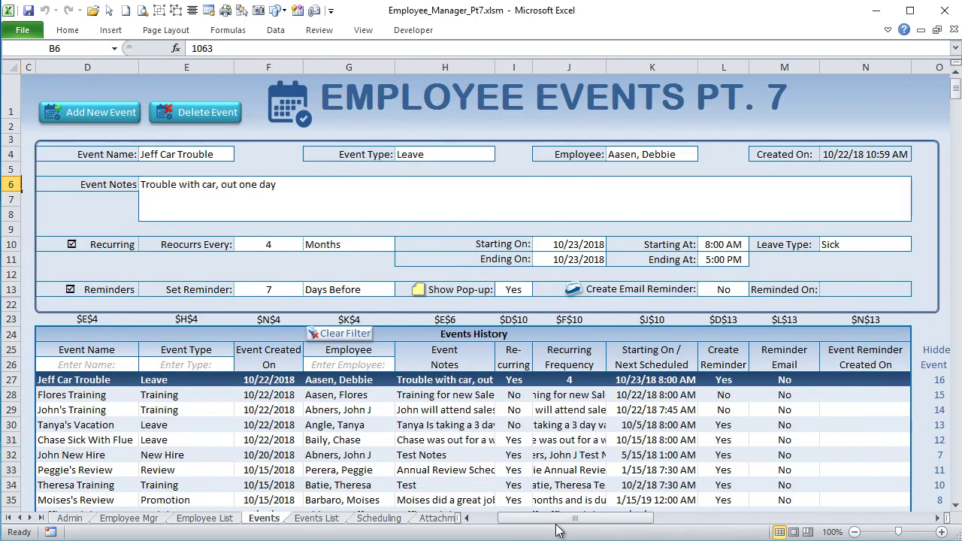